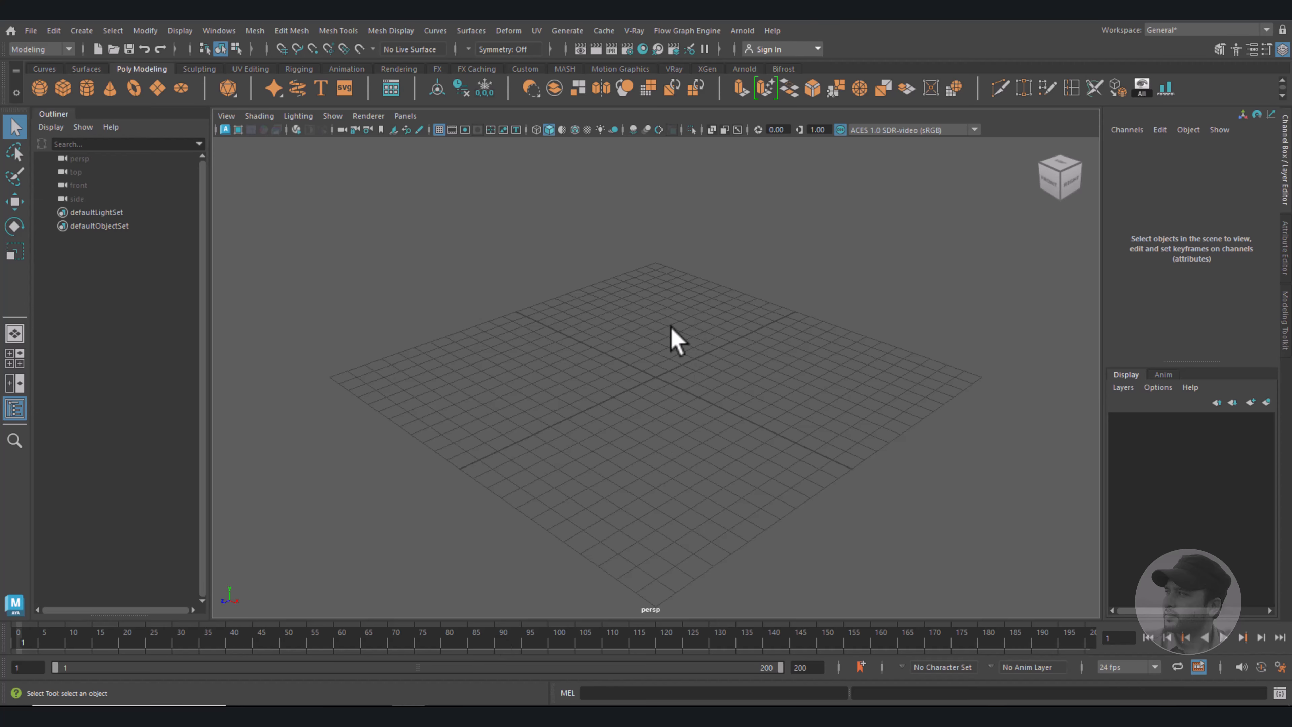
Create a polygon cylinder at the origin and scale it uniformly to about 3.5 in the front view.
click(86, 87)
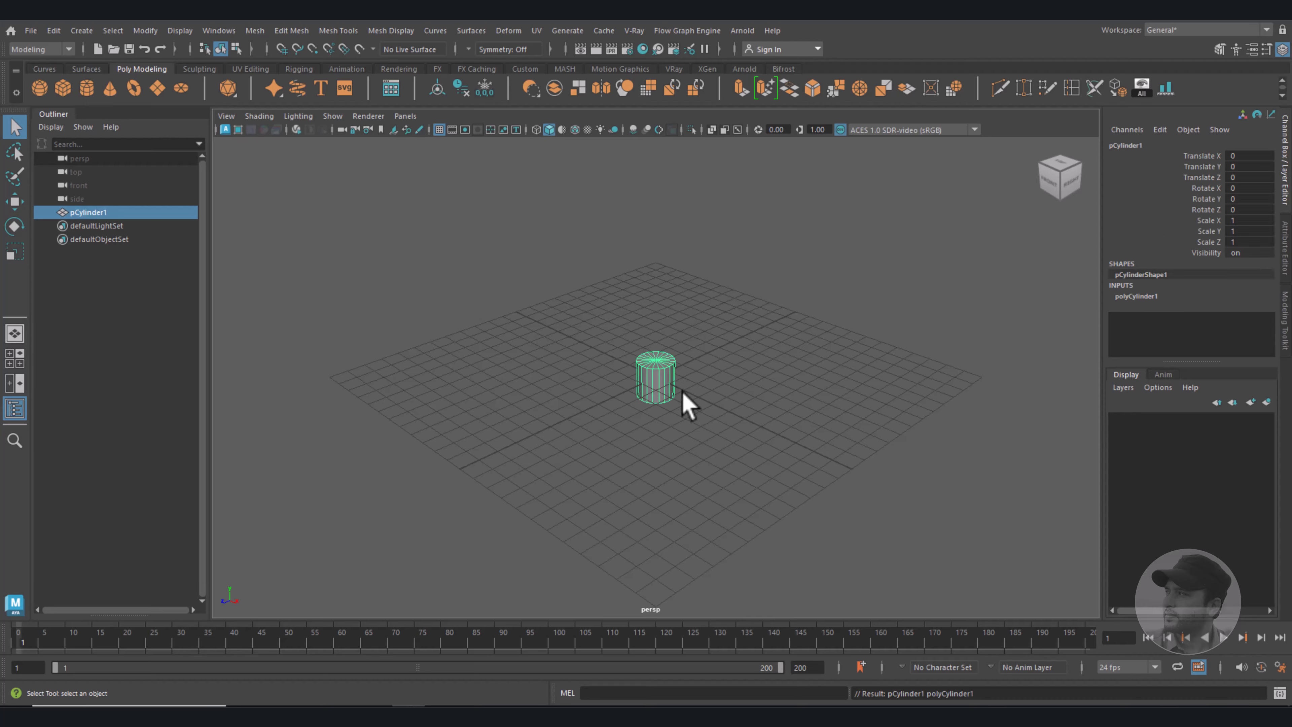
key(space)
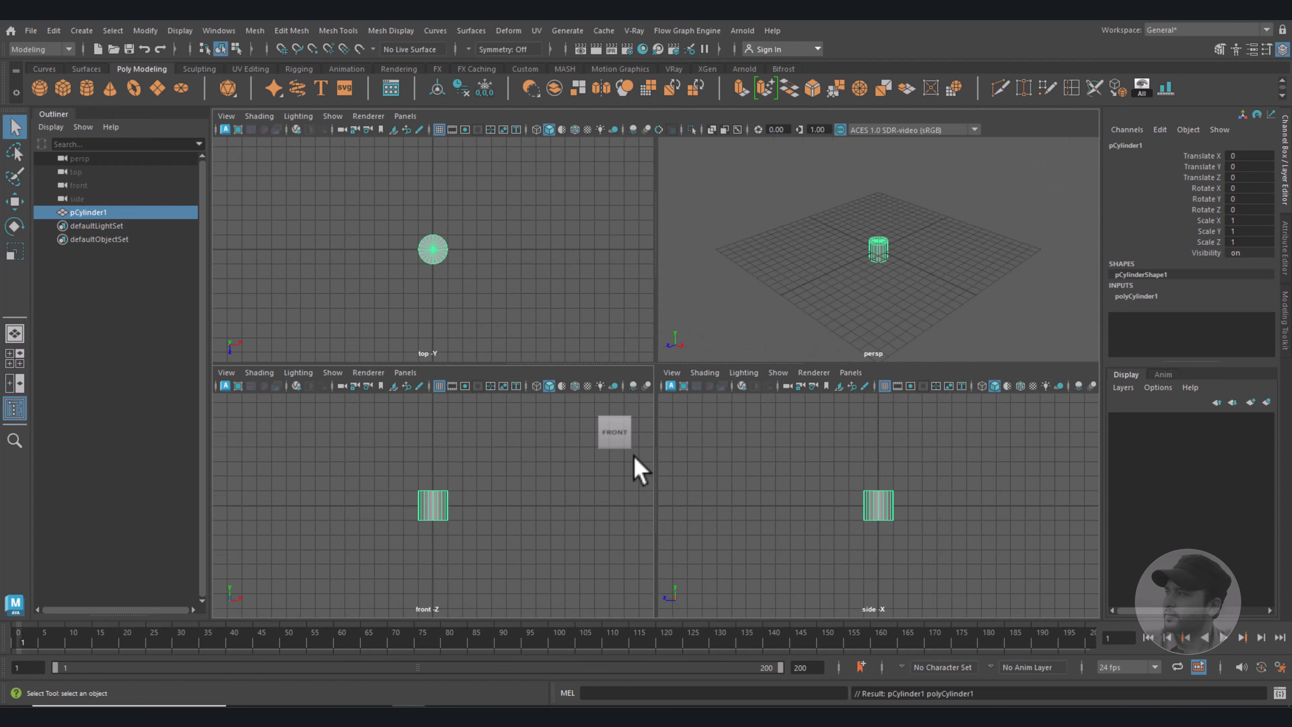
key(space)
key(r)
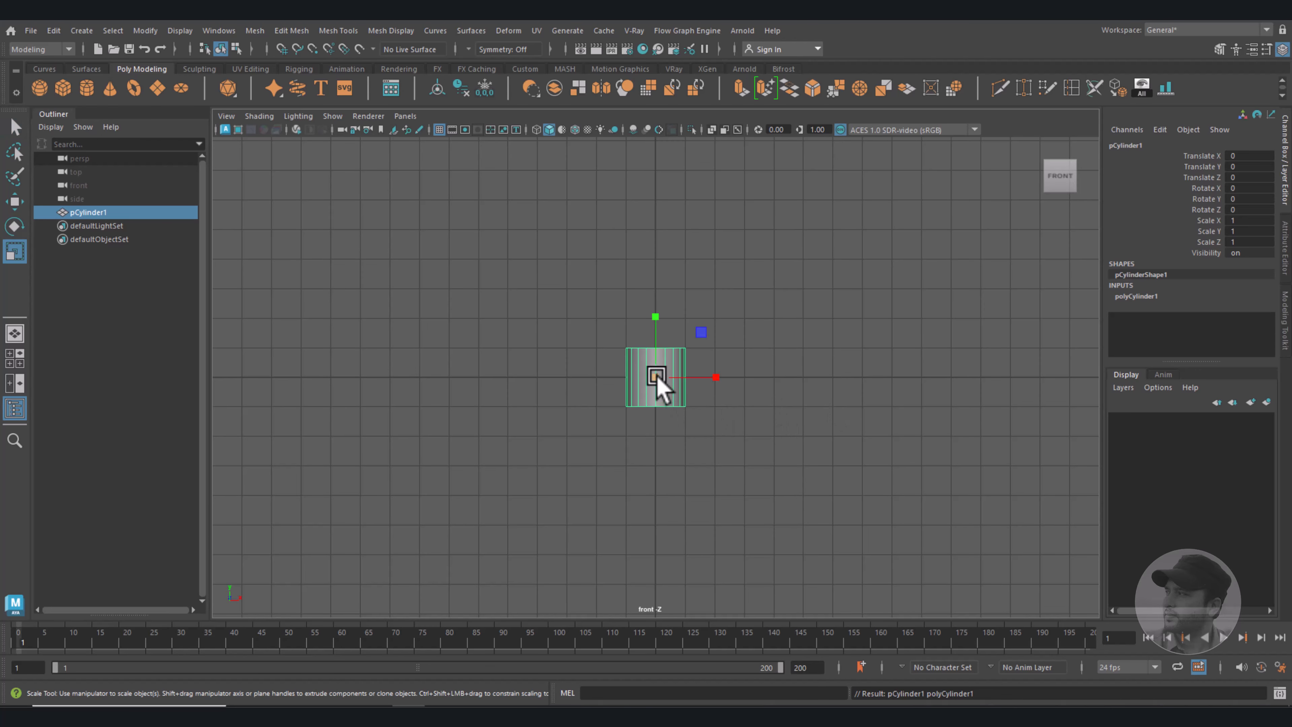
drag(658, 384, 784, 410)
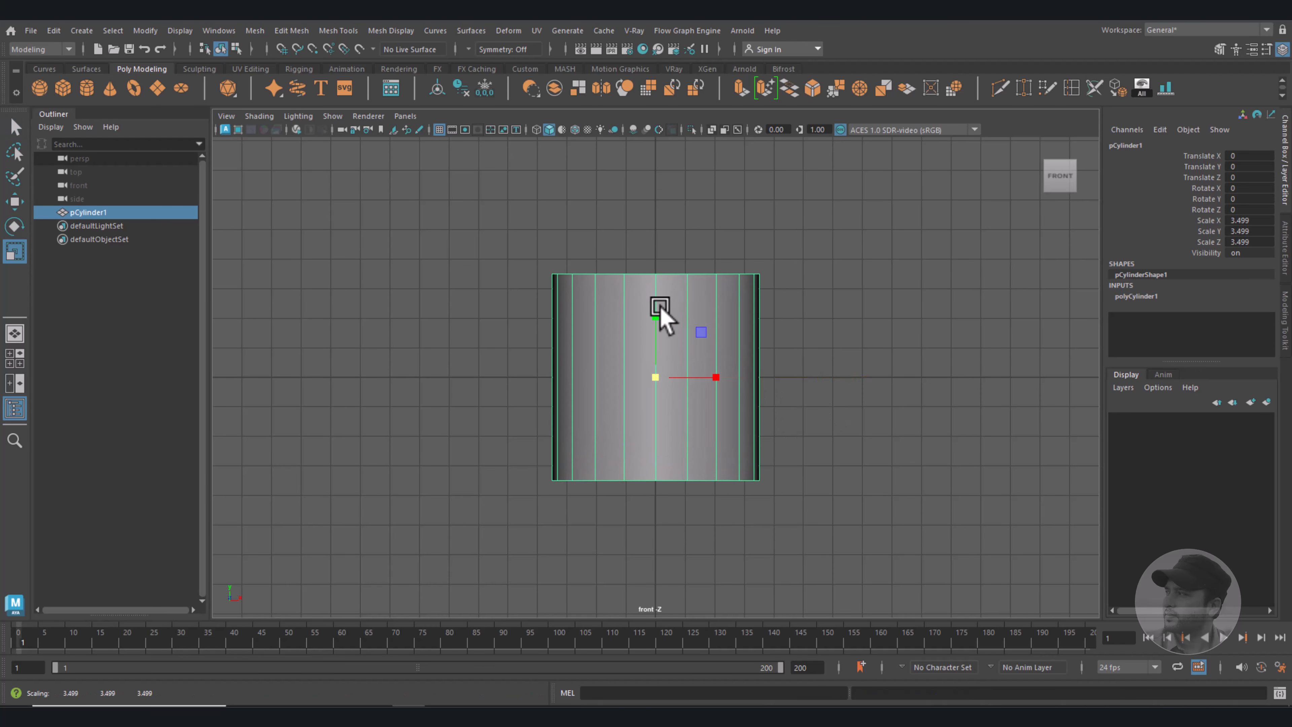
Stretch the cylinder's height to a Y scale of about 4.46 and raise it to Translate Y 4.442 so its base sits on the grid.
drag(660, 313, 666, 202)
key(w)
alt+middle_drag(784, 297, 857, 452)
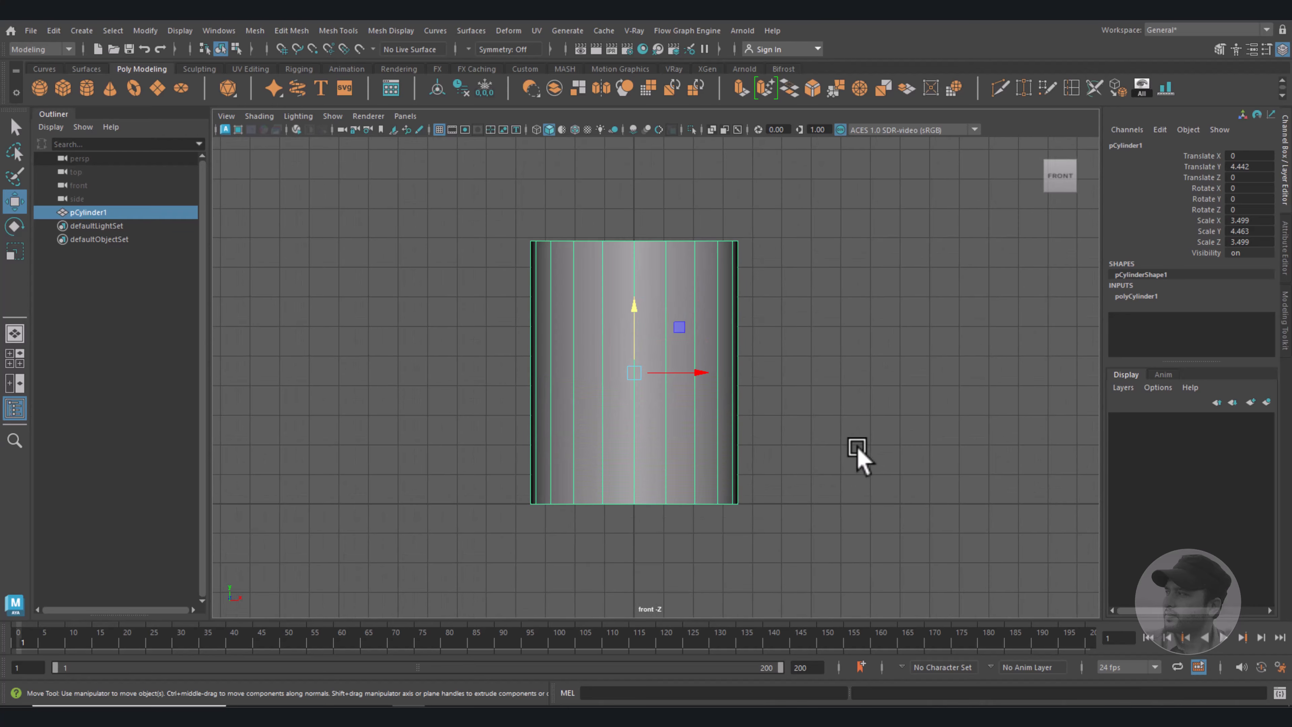
scroll(857, 448, up, 1)
click(833, 405)
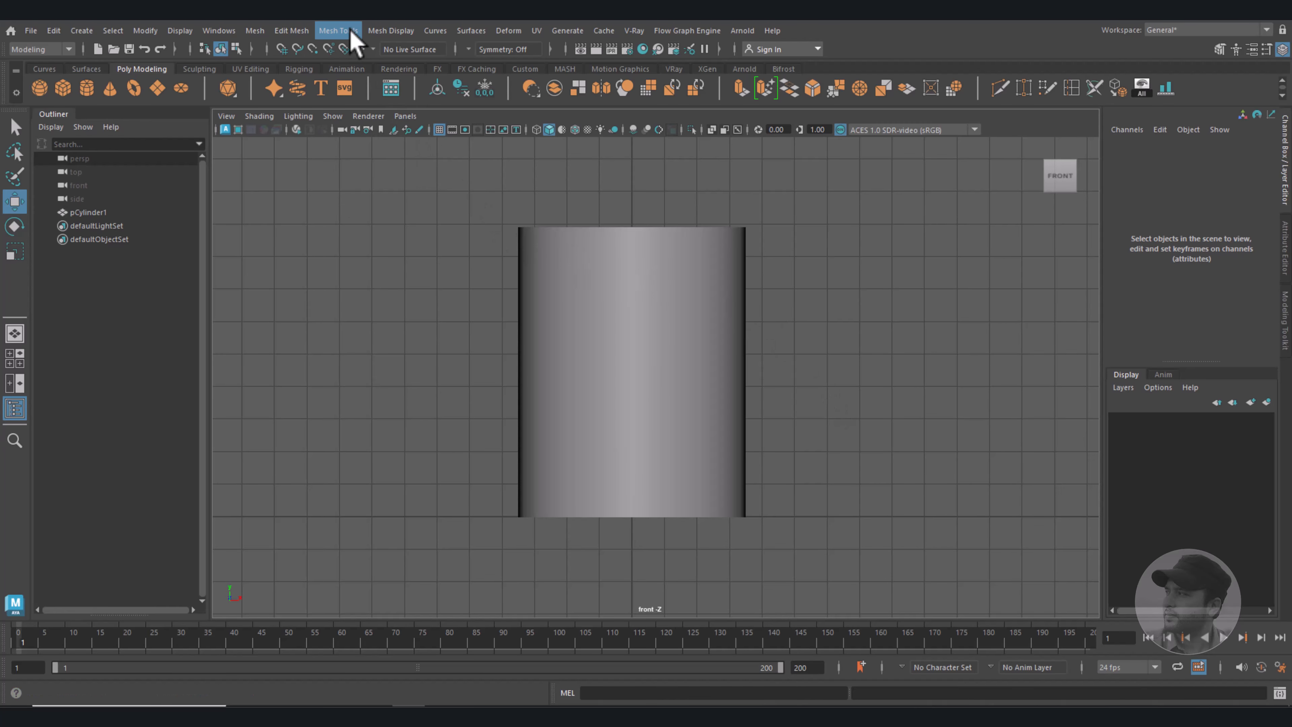
Insert 5 evenly spaced horizontal edge loops around the cylinder using the Multiple edge loops setting.
click(339, 30)
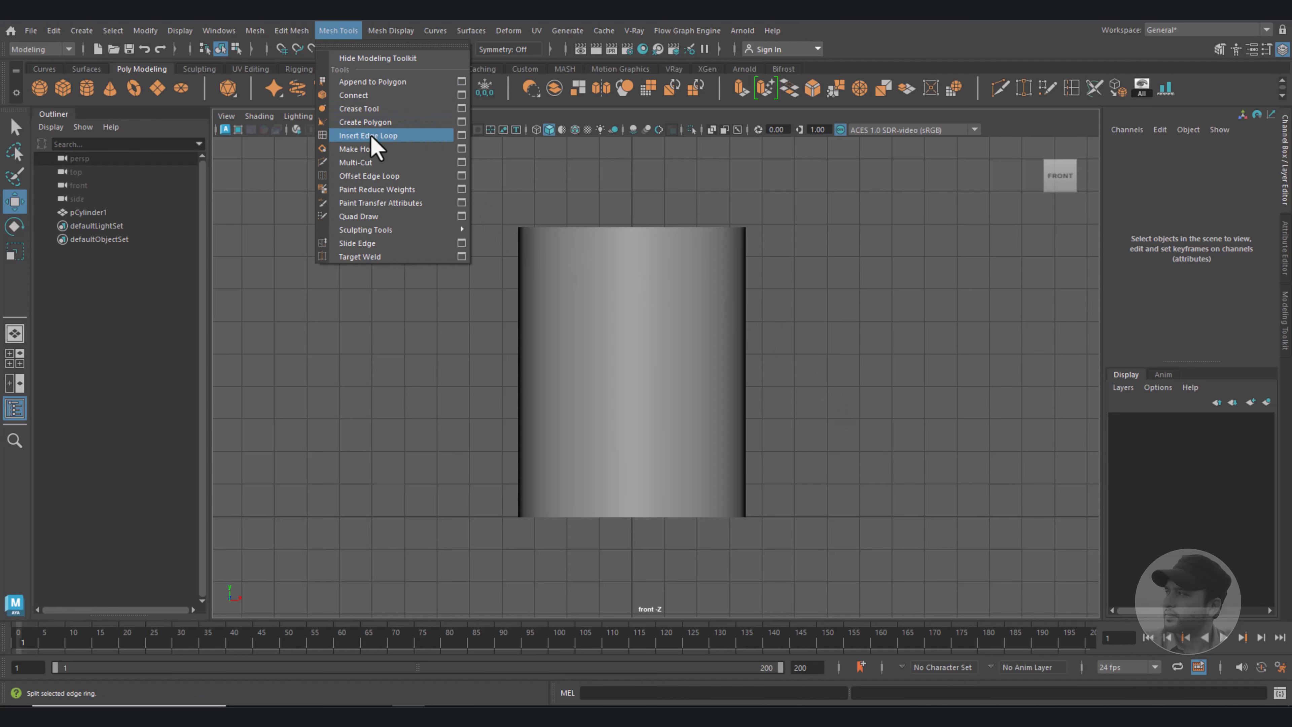
click(461, 135)
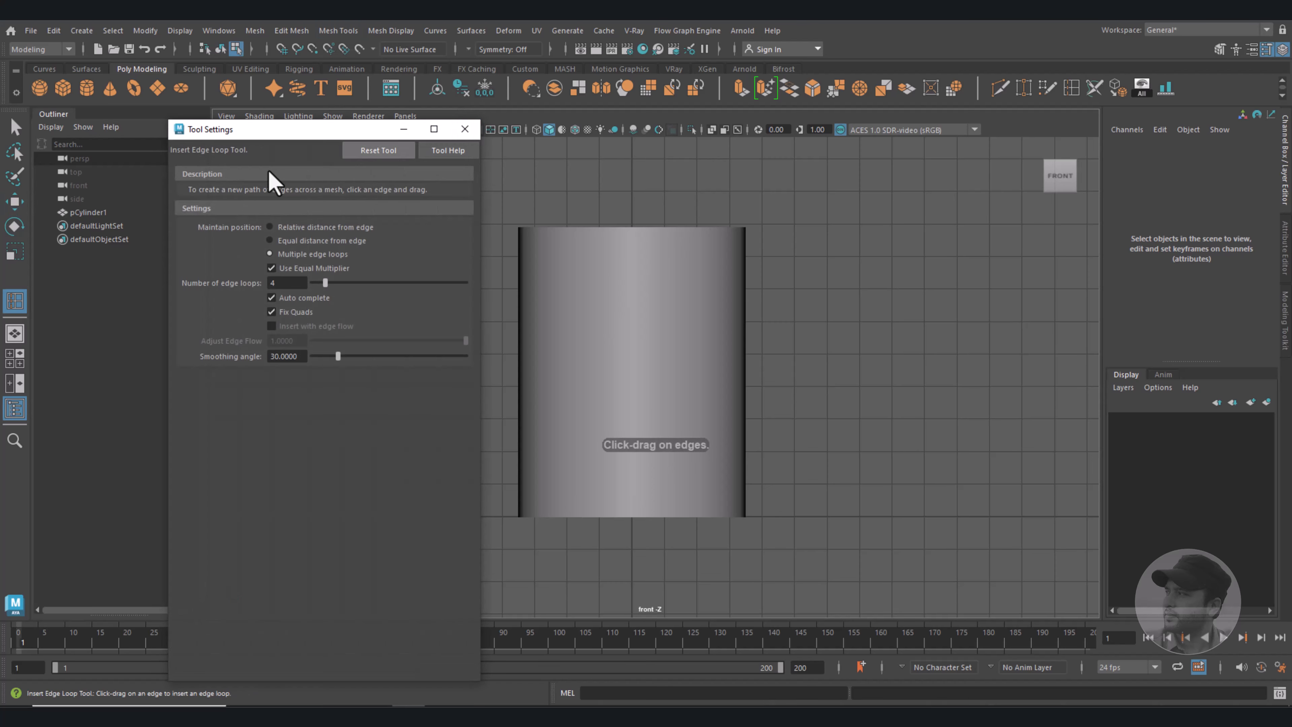
drag(349, 139, 1010, 126)
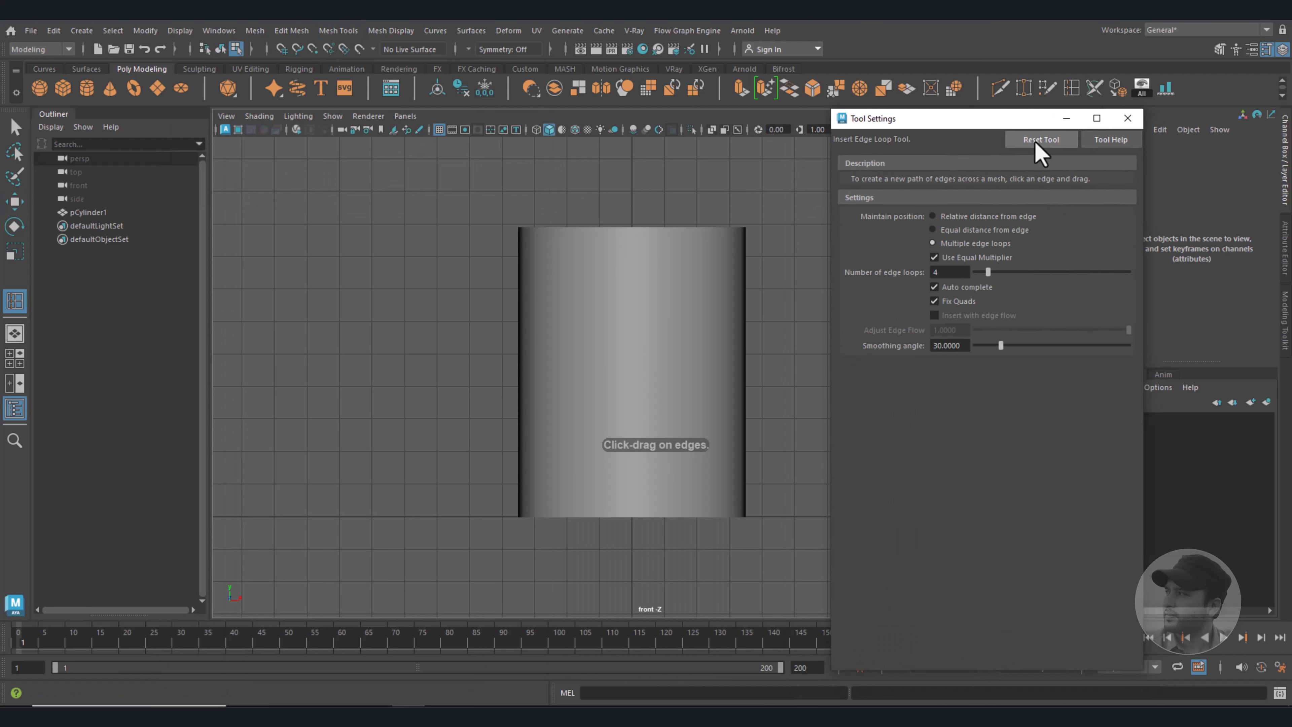
click(1041, 140)
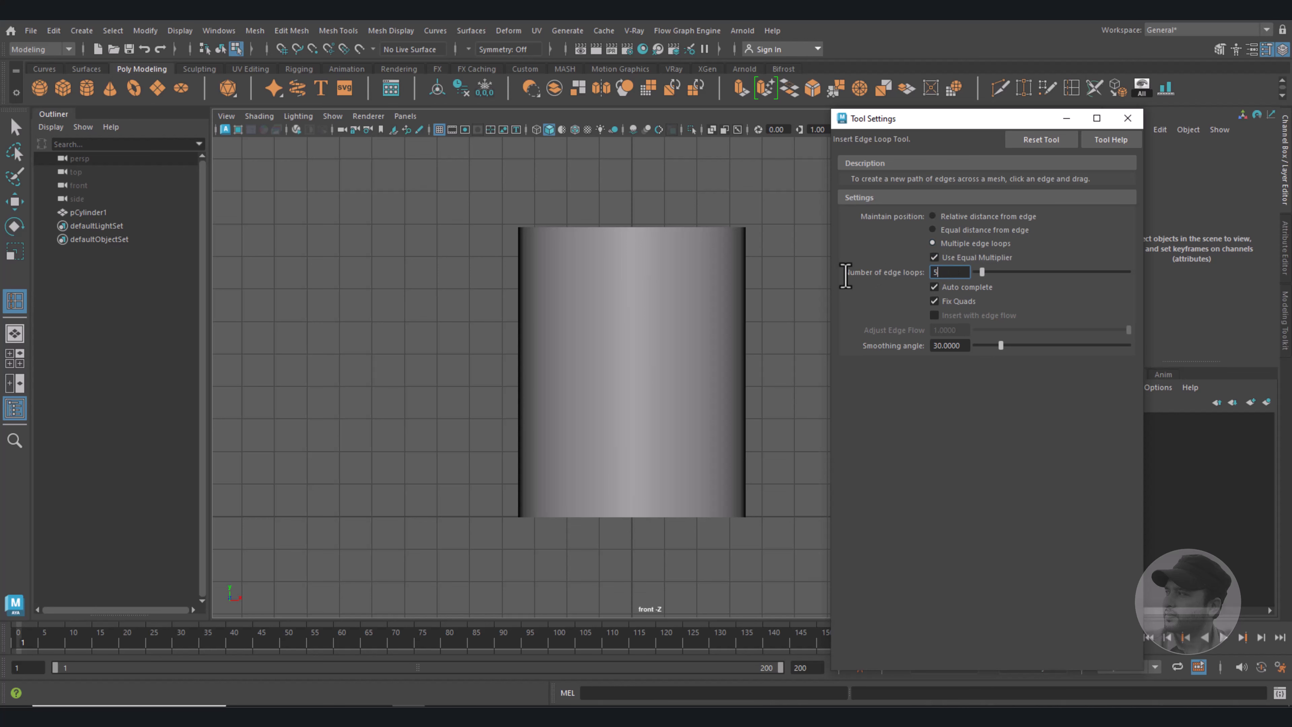
click(670, 332)
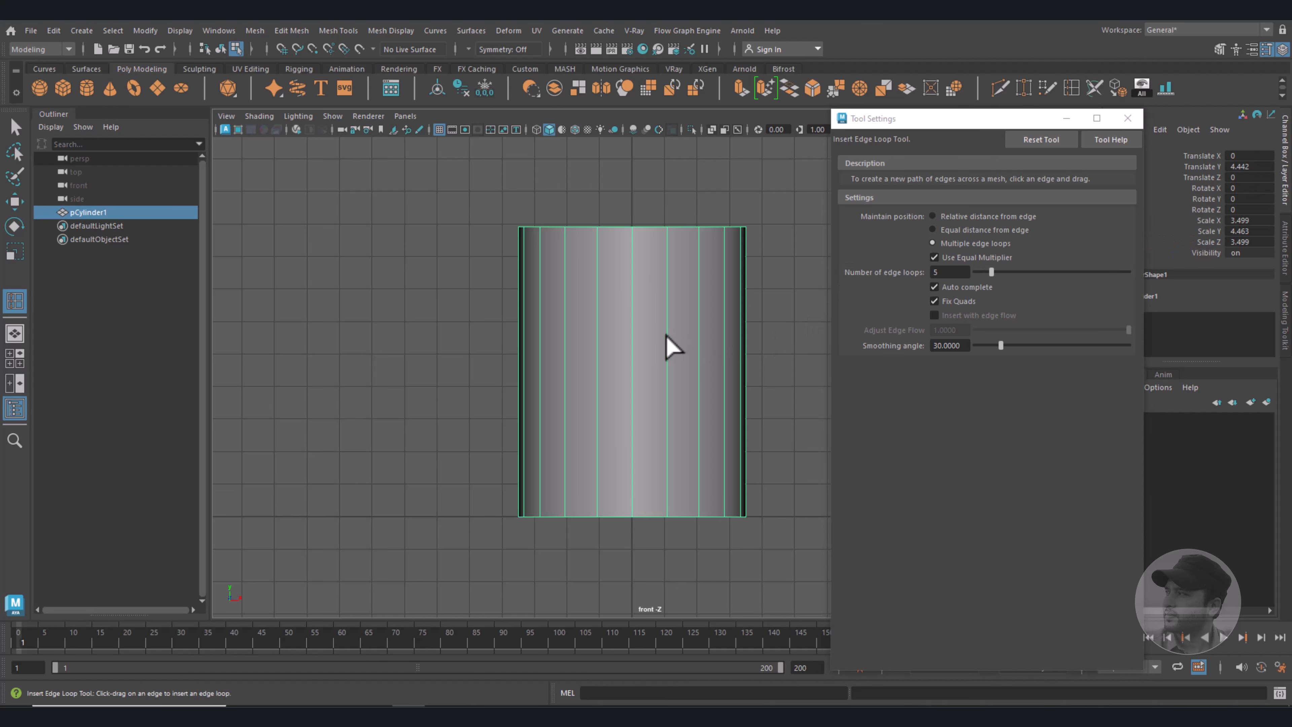
click(667, 336)
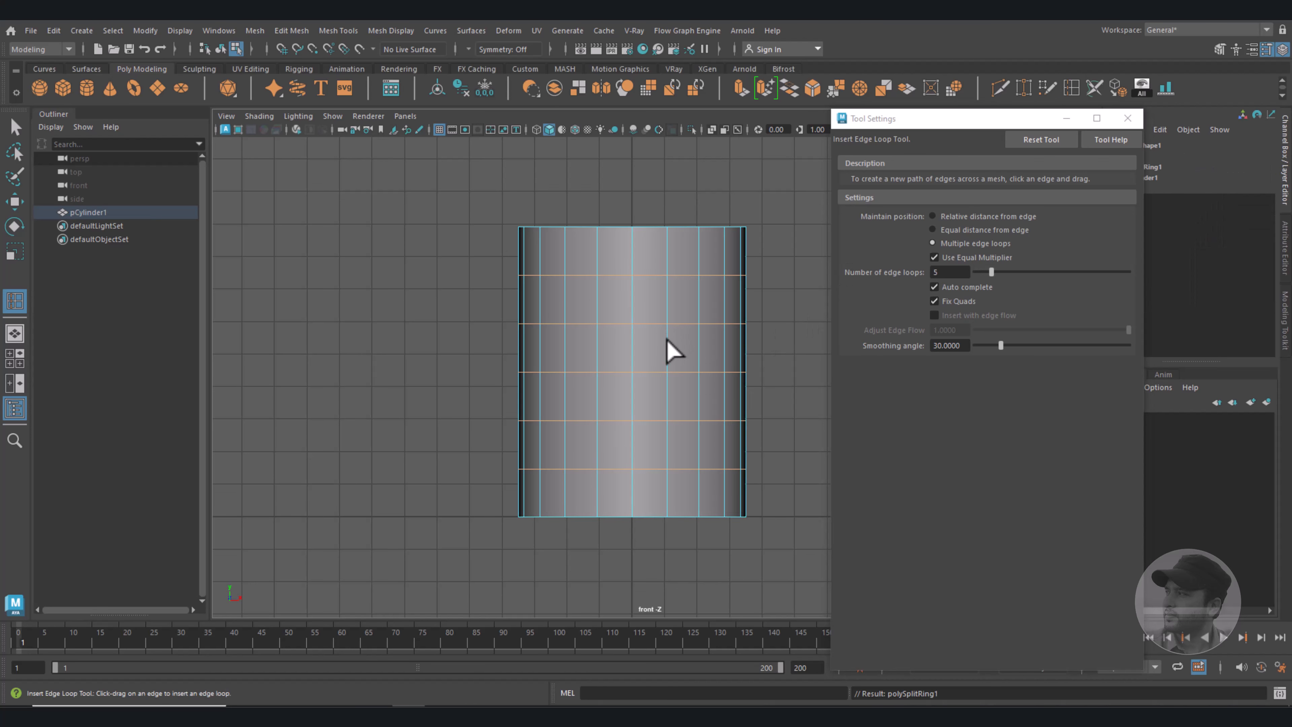
click(1128, 118)
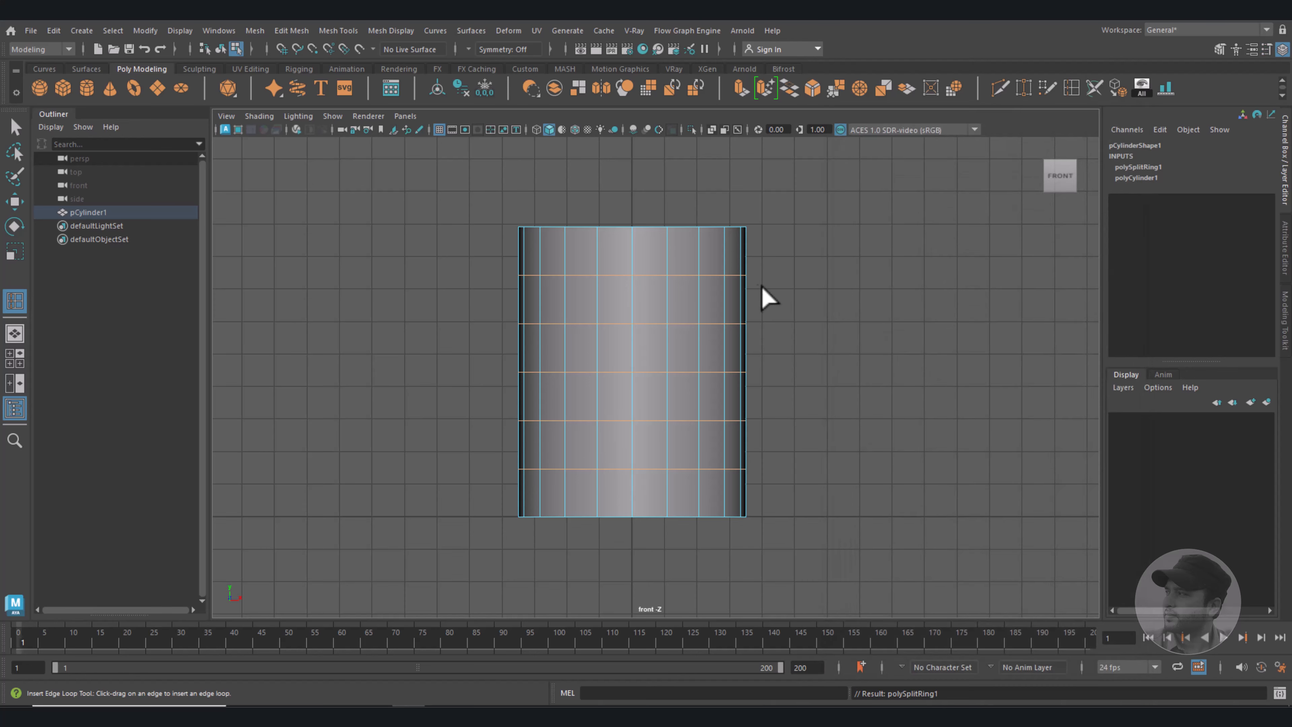
Scale the five inner rows of vertices slightly outward, leaving out the end rows, and slightly reduce their vertical spread.
key(w)
right_drag(686, 320, 660, 337)
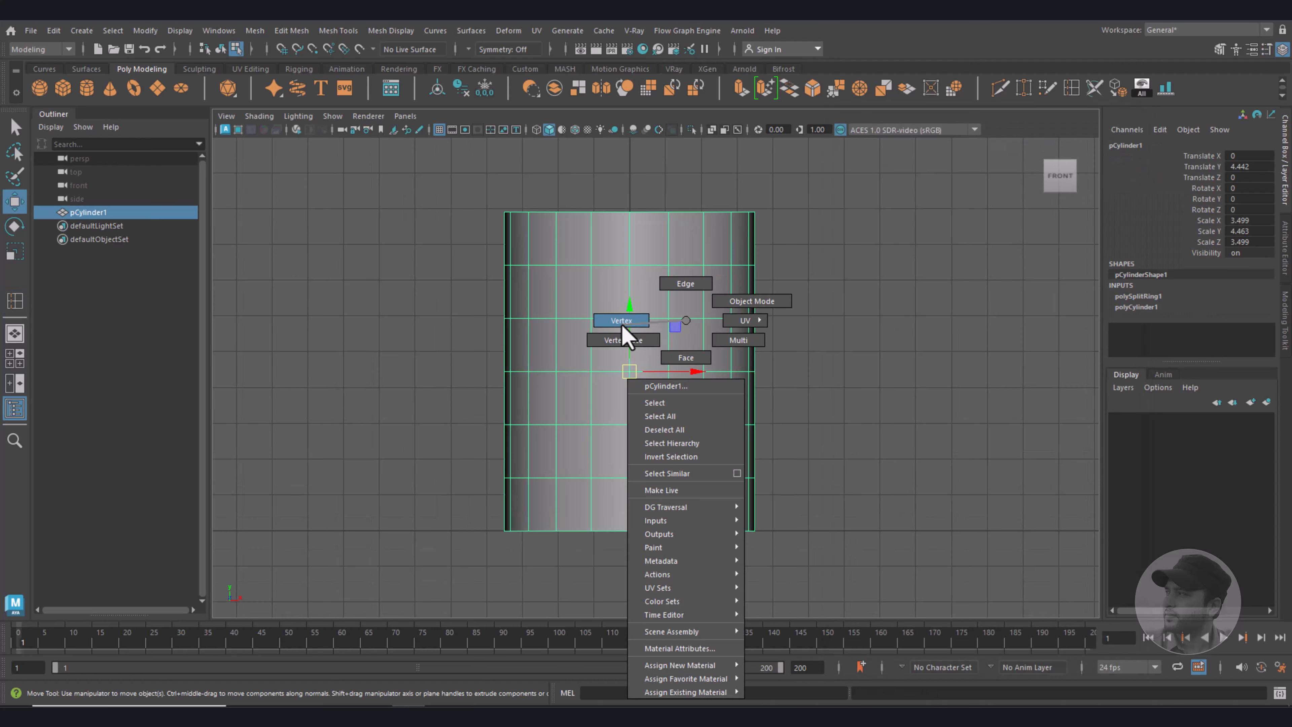
right_drag(622, 326, 622, 322)
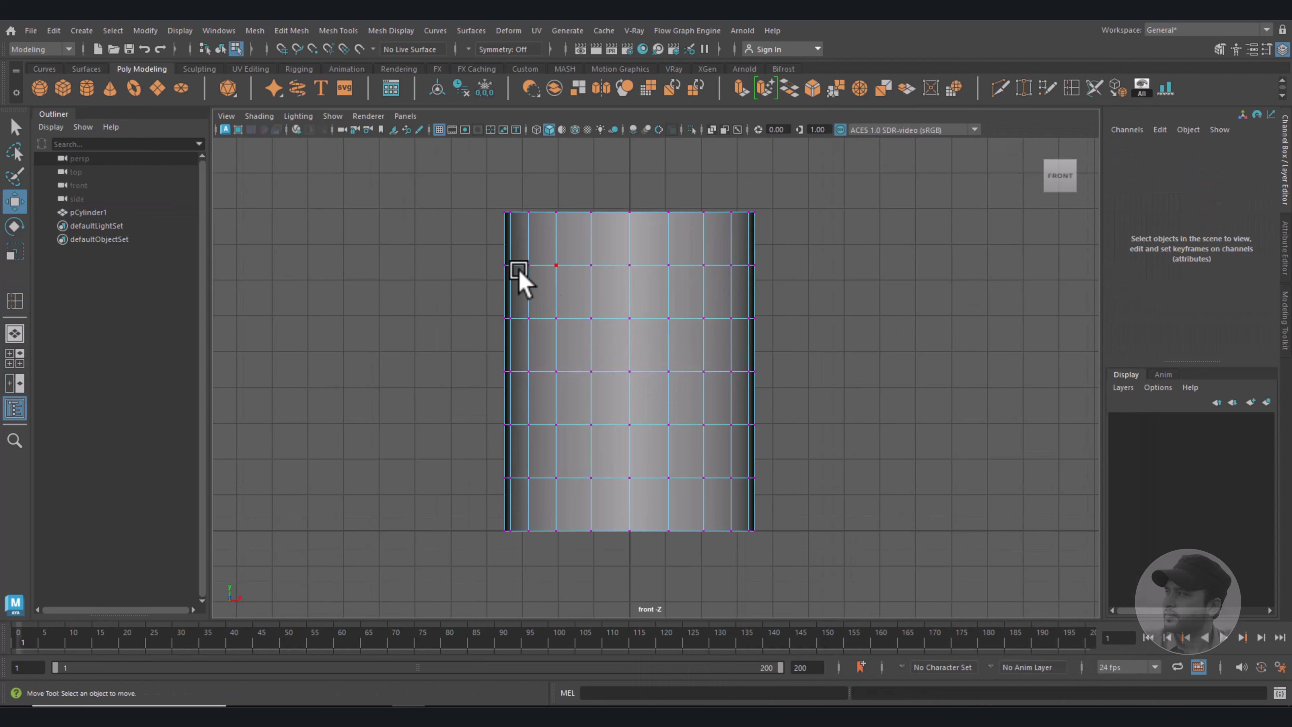
drag(467, 241, 799, 499)
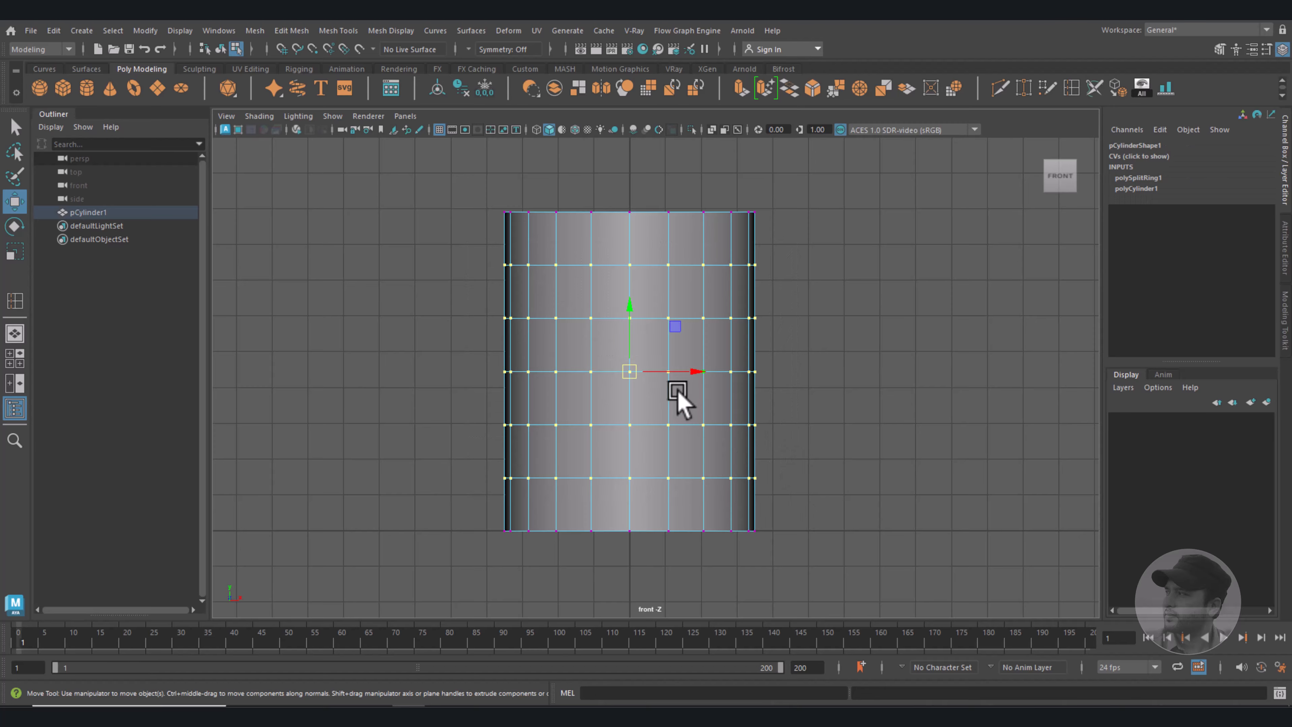
key(r)
drag(628, 371, 650, 372)
drag(630, 312, 630, 315)
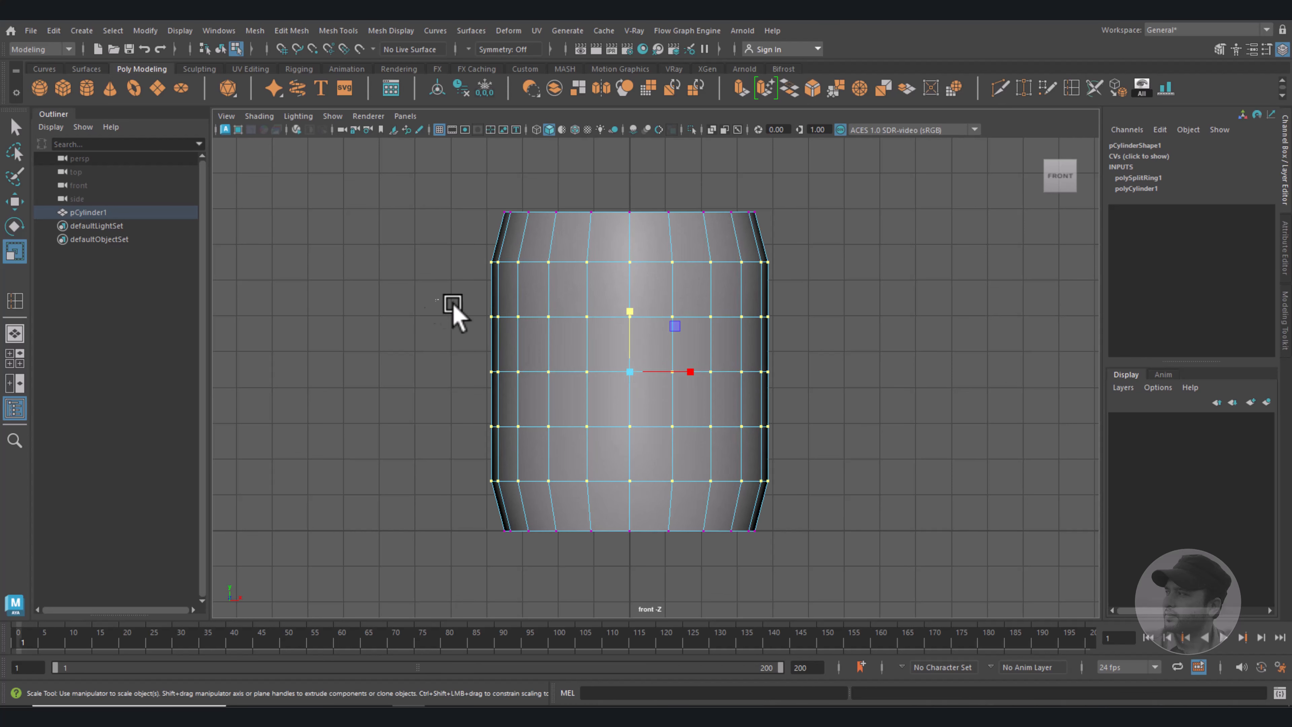
Scale the middle three vertex rows outward by about 1.06 and the central row slightly more to round the barrel profile.
drag(440, 301, 809, 460)
drag(630, 371, 643, 375)
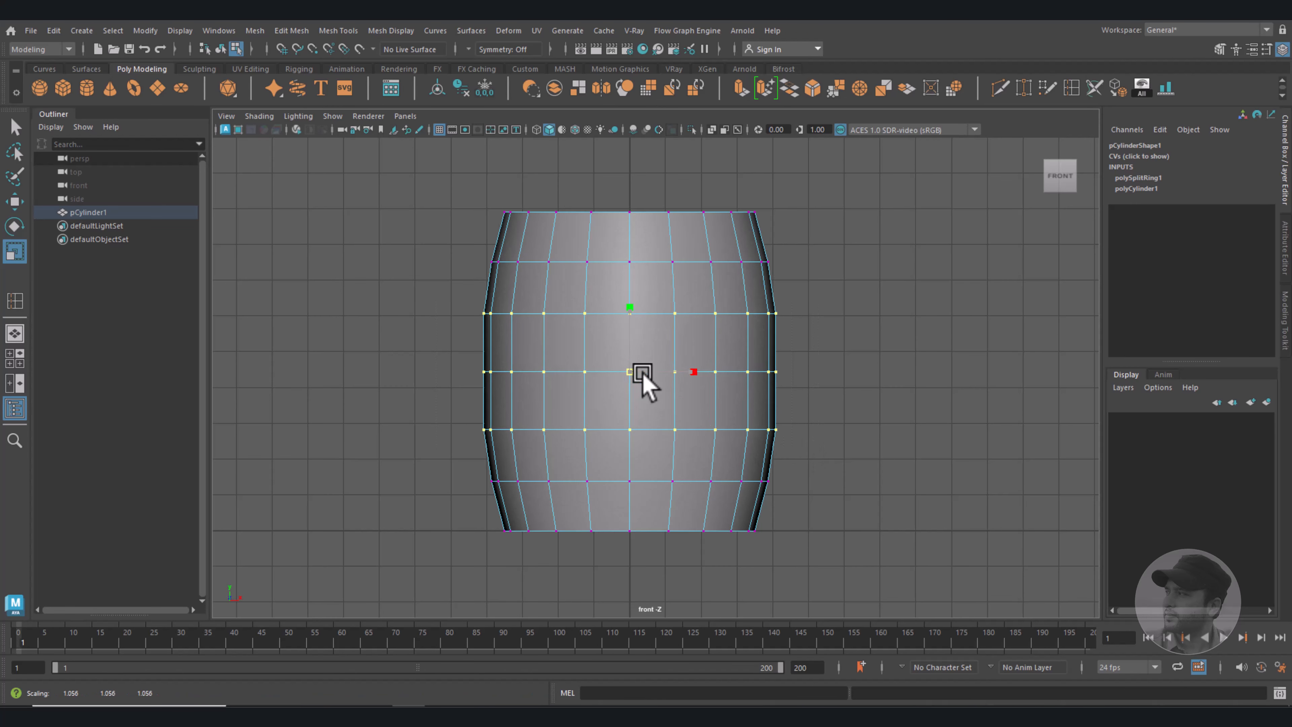
drag(439, 351, 851, 404)
drag(649, 373, 637, 376)
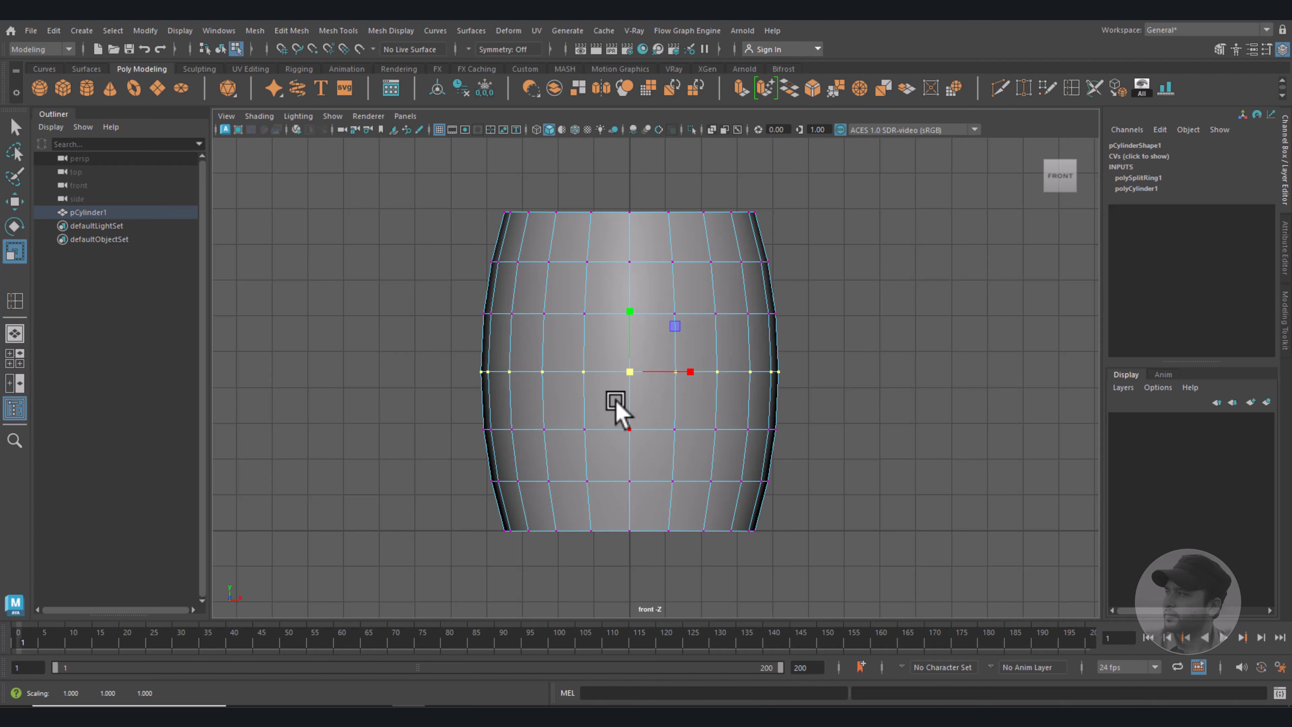
Stretch the whole barrel to a Y scale of about 4.91 and raise it to Translate Y 4.912.
right_drag(674, 261, 717, 235)
drag(633, 309, 633, 326)
key(w)
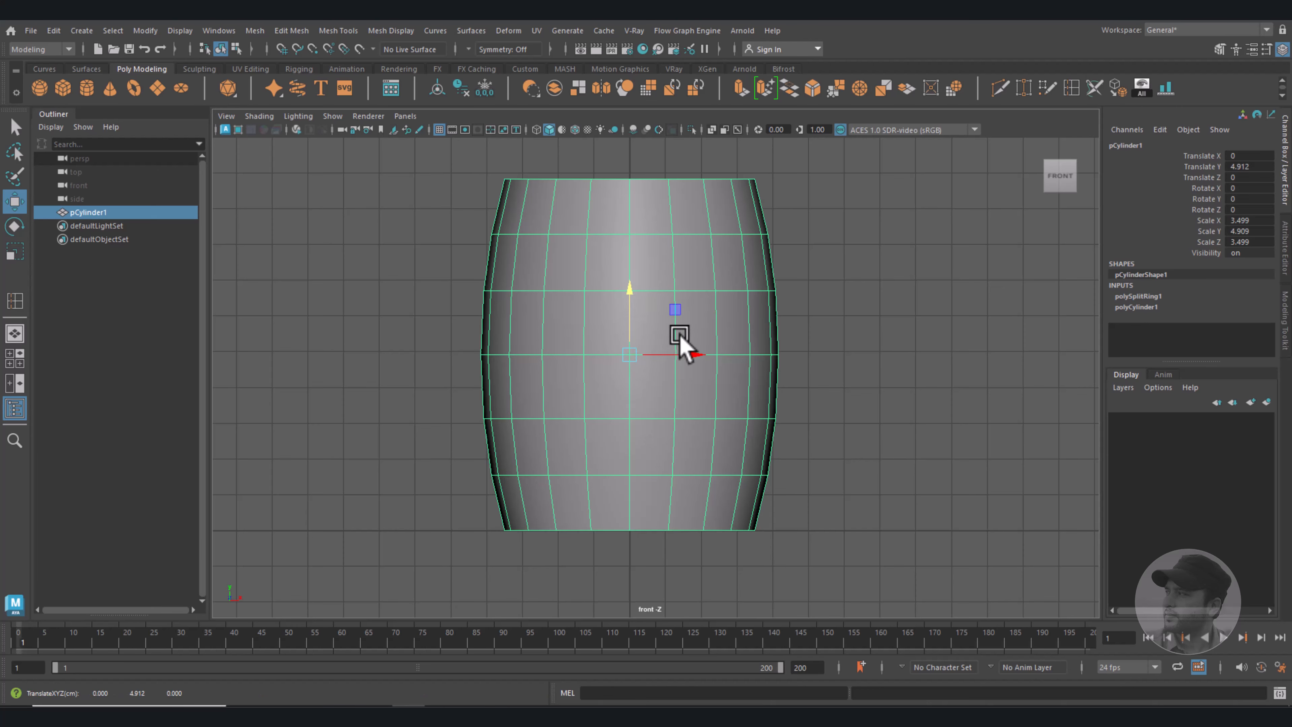
Select all the triangular cap faces on both the top and the bottom of the barrel in the perspective view.
key(space)
key(space)
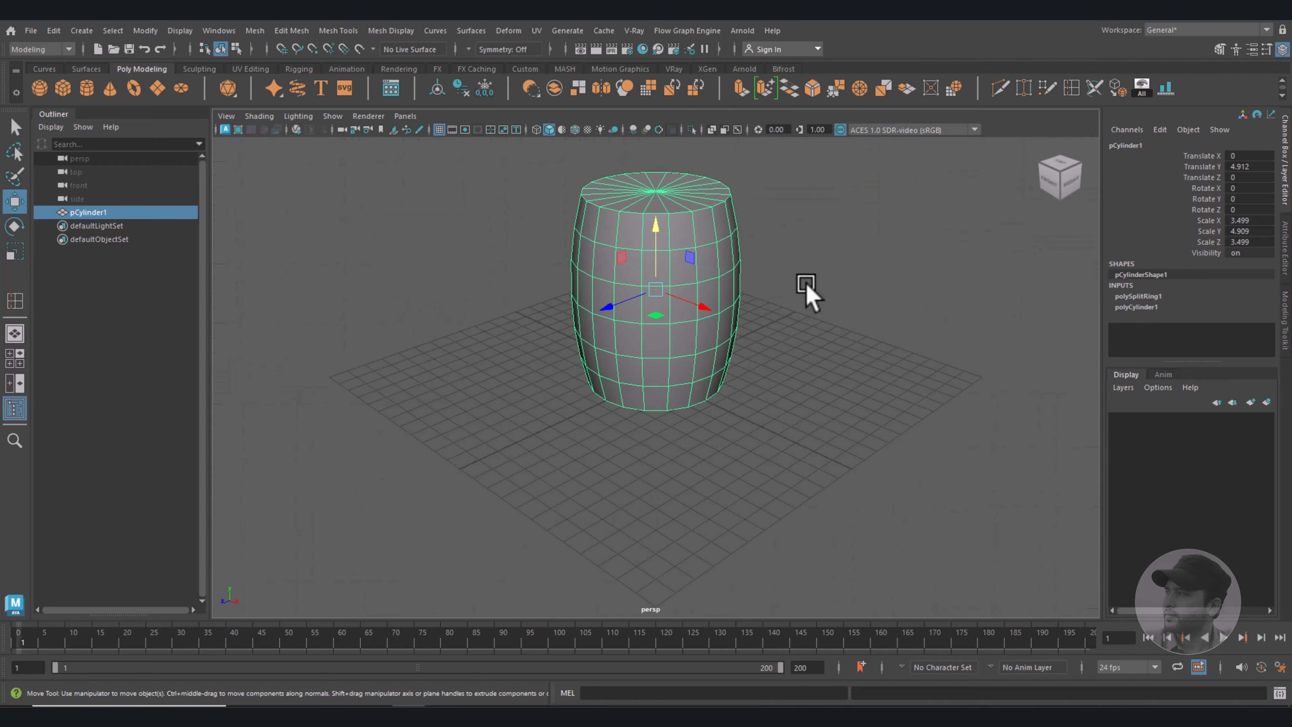
alt+middle_drag(806, 284, 805, 367)
scroll(805, 367, up, 5)
alt+drag(805, 356, 789, 398)
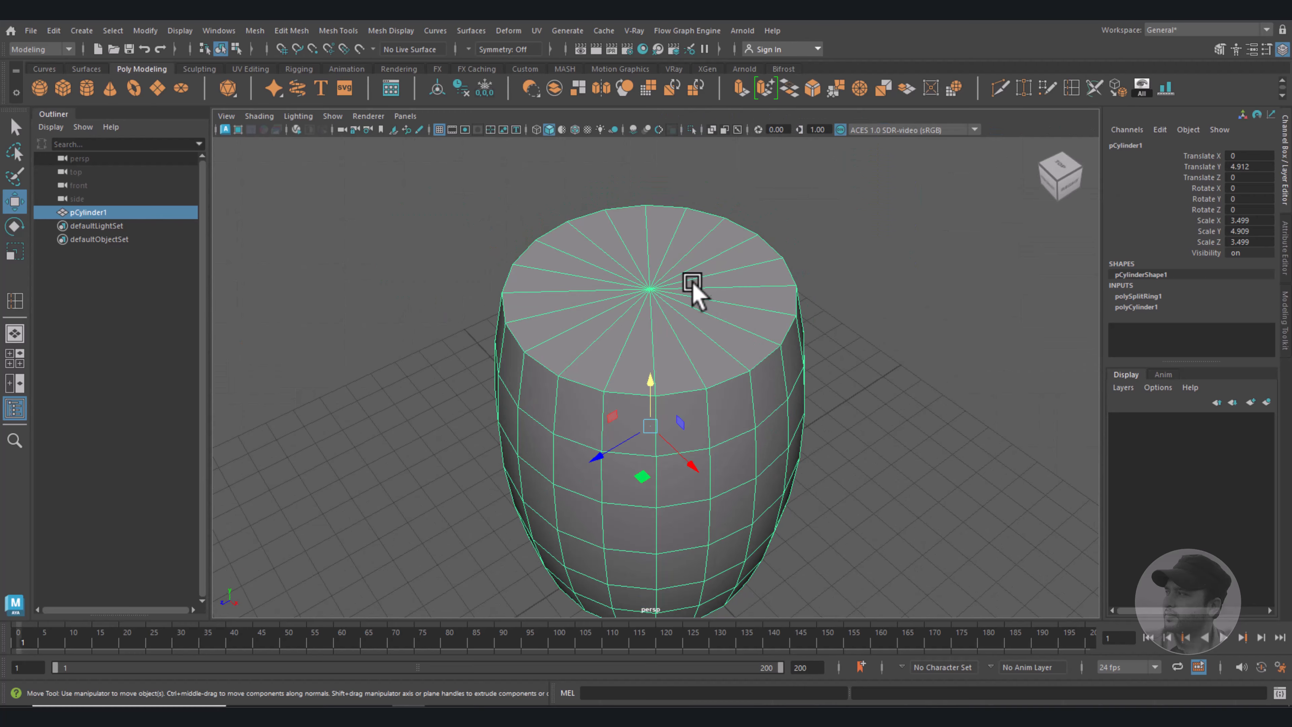
right_drag(693, 285, 702, 316)
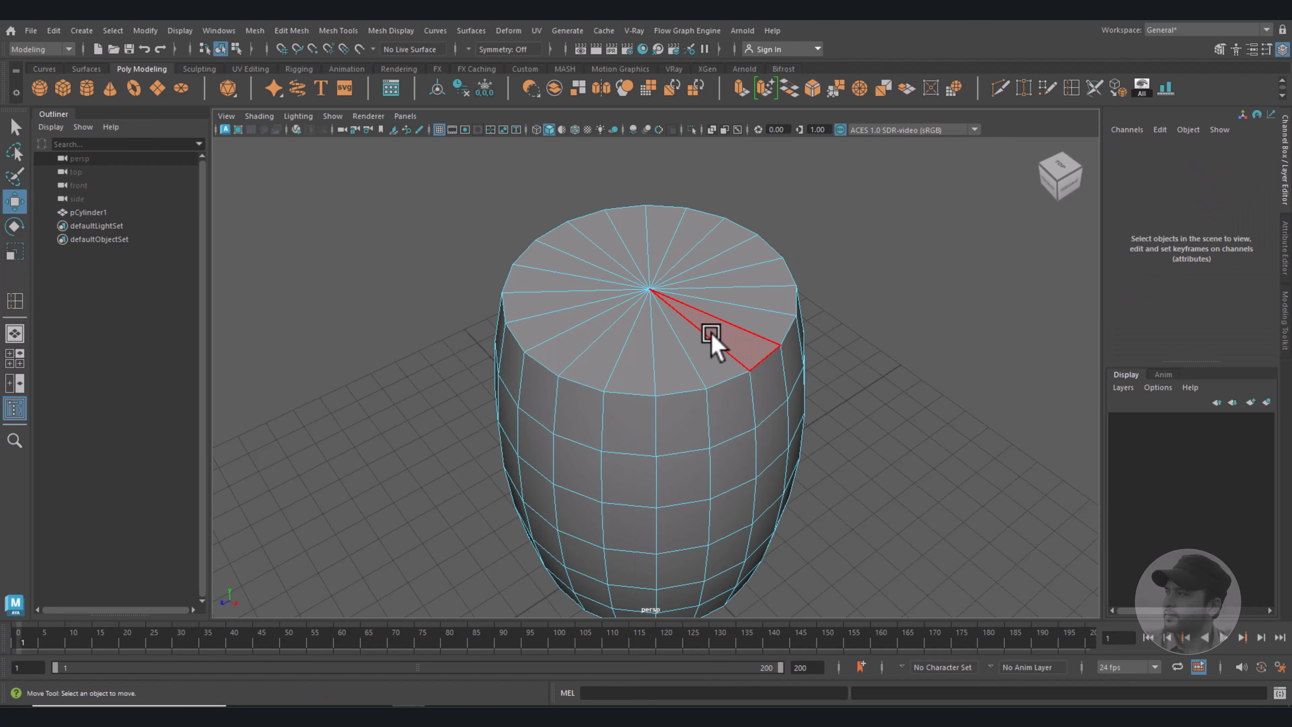
click(722, 335)
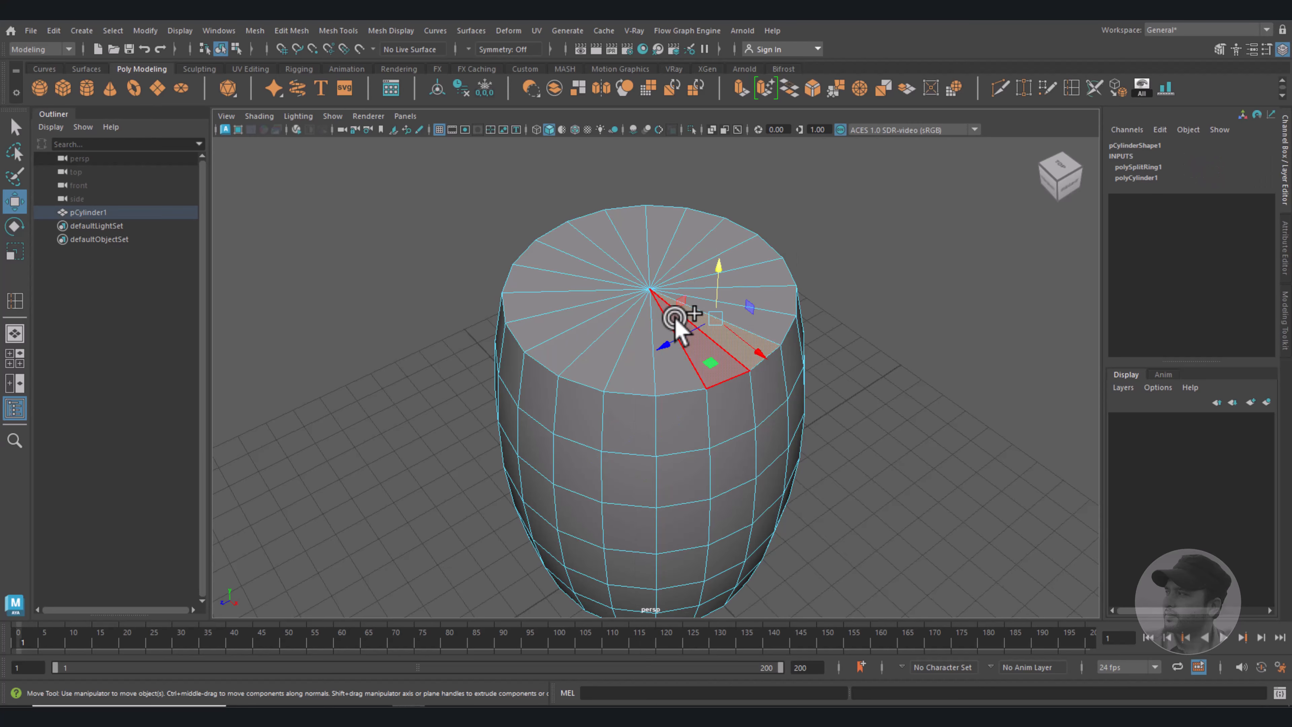
mouse_move(661, 326)
shift+mouse_down()
mouse_move(620, 302)
mouse_move(649, 254)
mouse_move(730, 283)
mouse_move(755, 326)
shift+mouse_up()
alt+drag(860, 499, 867, 387)
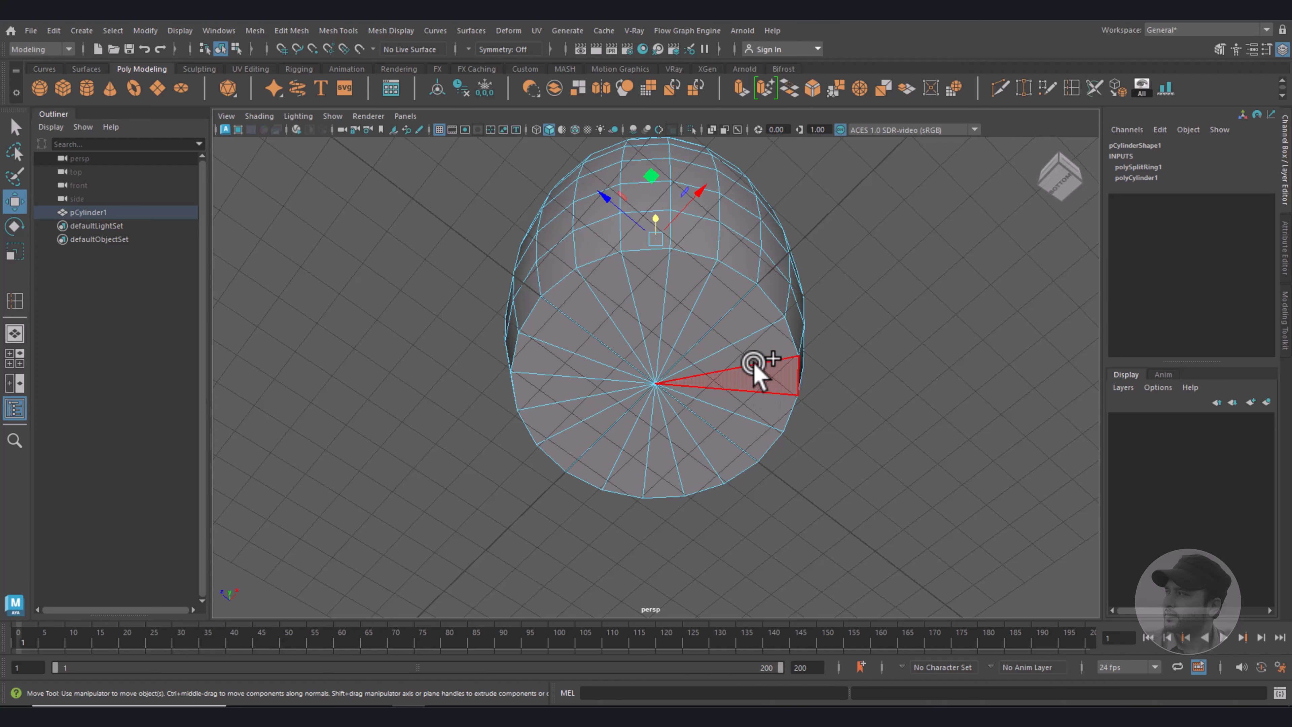
mouse_move(749, 347)
shift+mouse_down()
mouse_move(689, 306)
mouse_move(620, 323)
mouse_move(620, 397)
mouse_move(738, 374)
shift+mouse_up()
alt+drag(903, 292, 884, 407)
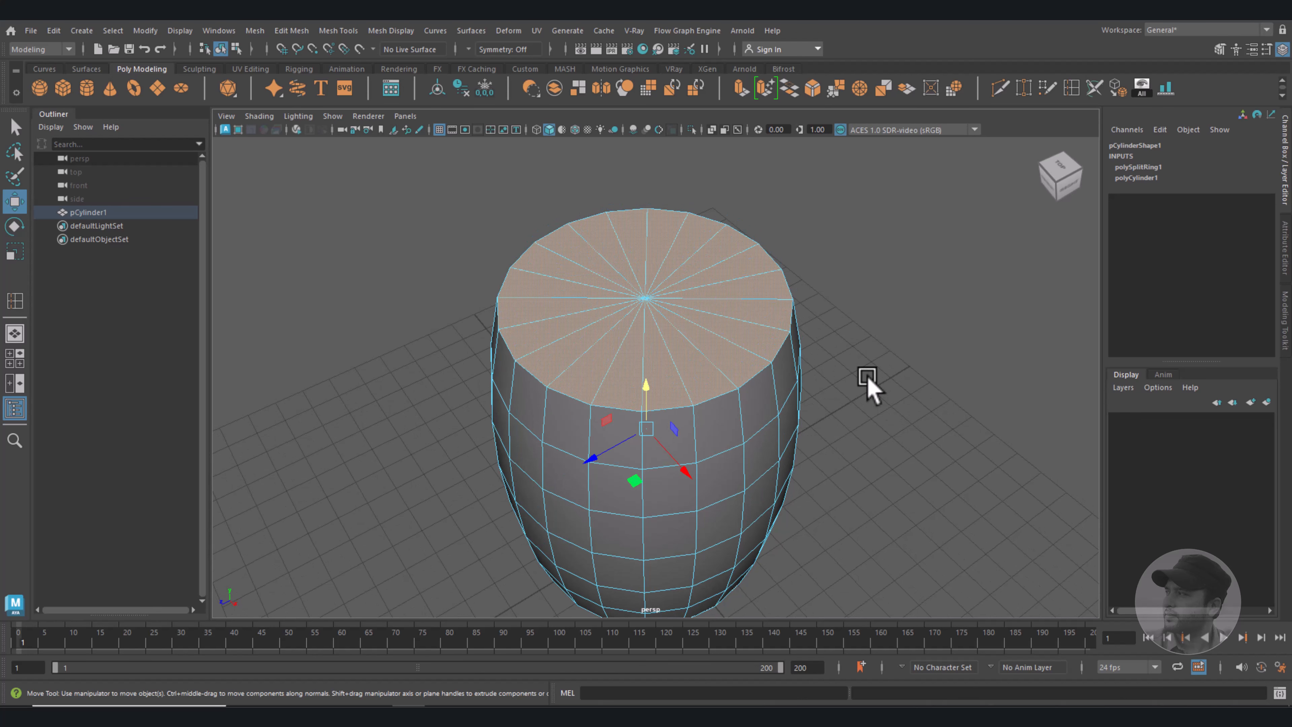
Extrude the cap faces with an offset of 0.38, and extrude them again with a thickness of -0.44 to form recessed ends.
key(ctrl+e)
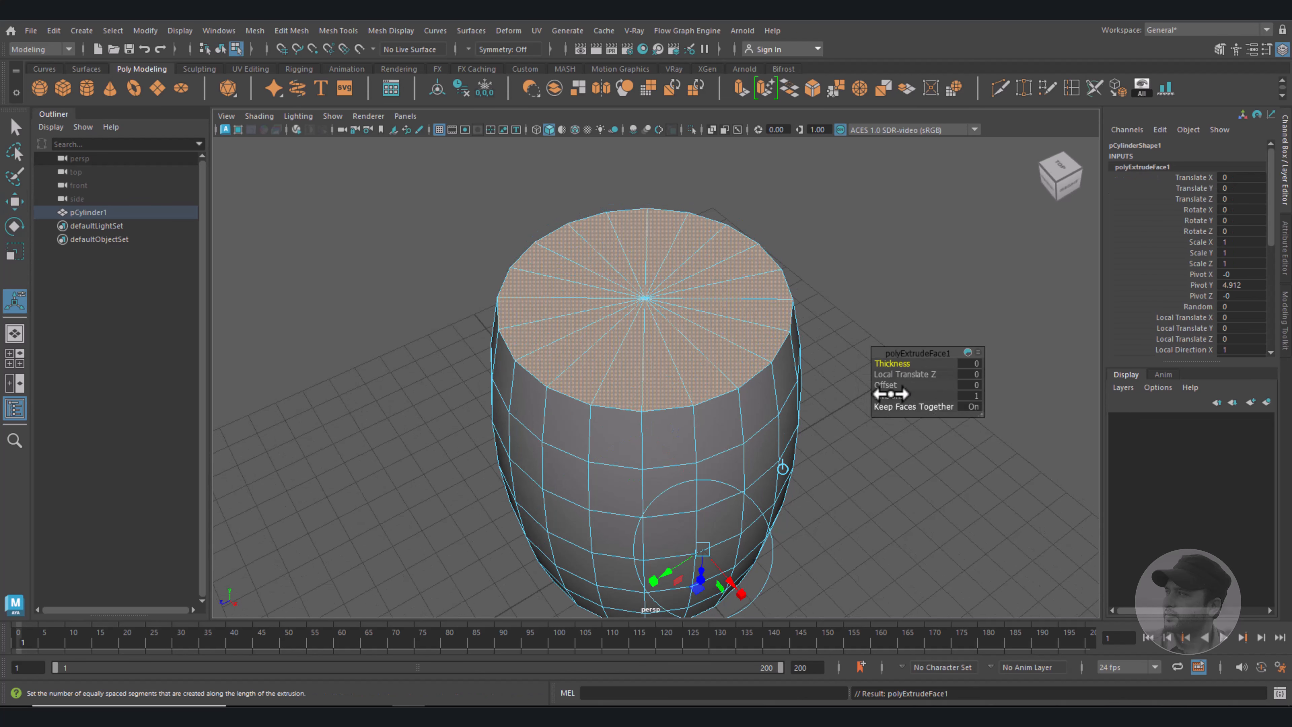
drag(884, 386, 911, 385)
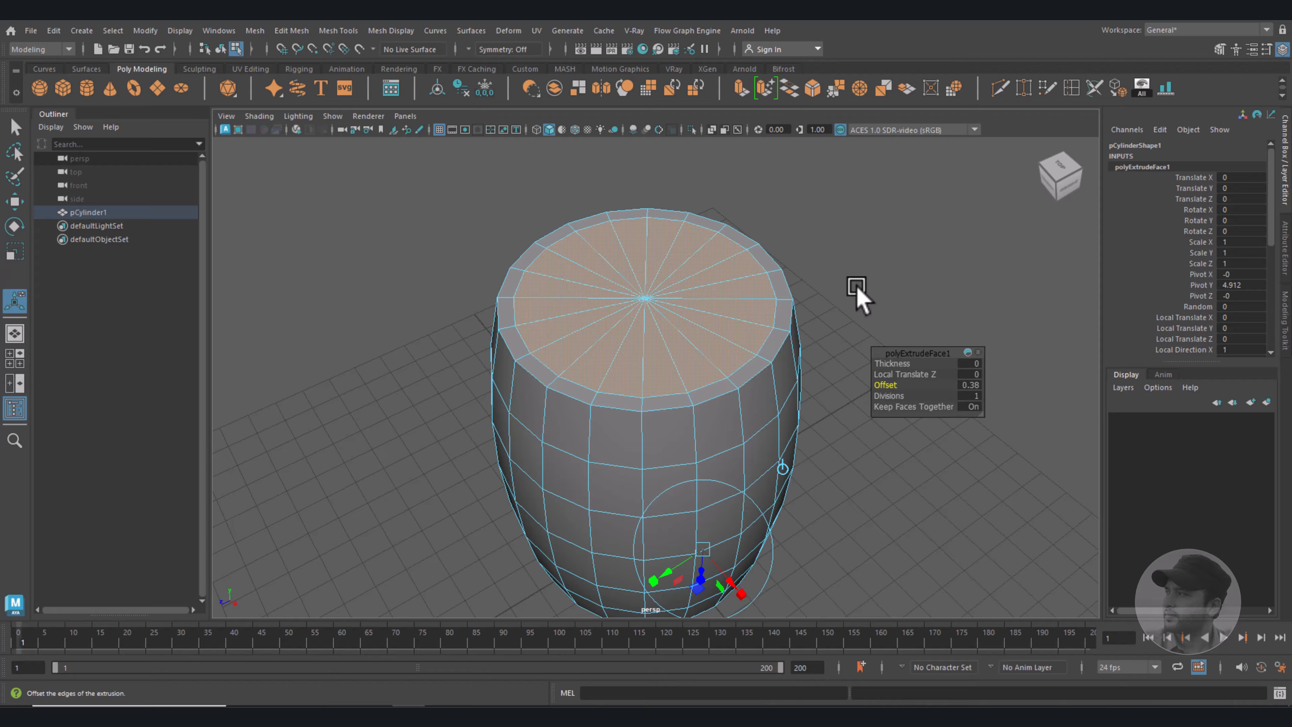
key(ctrl+e)
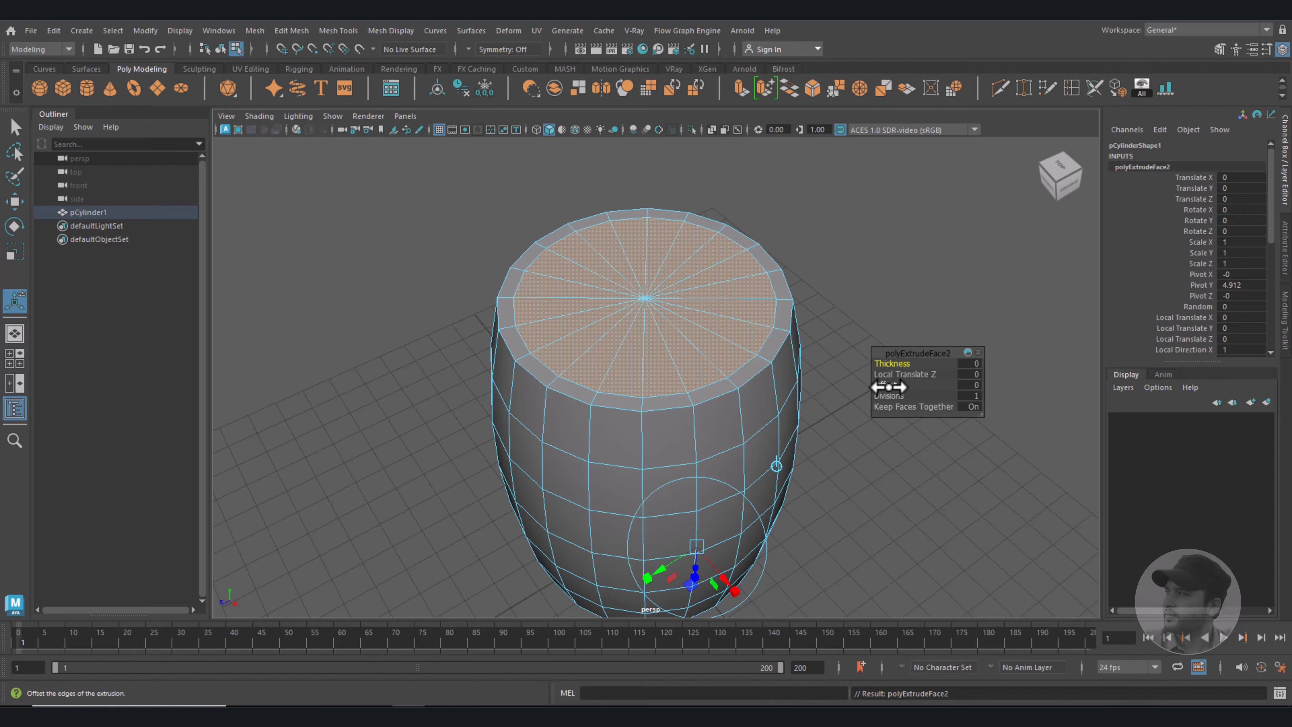
drag(893, 362, 864, 377)
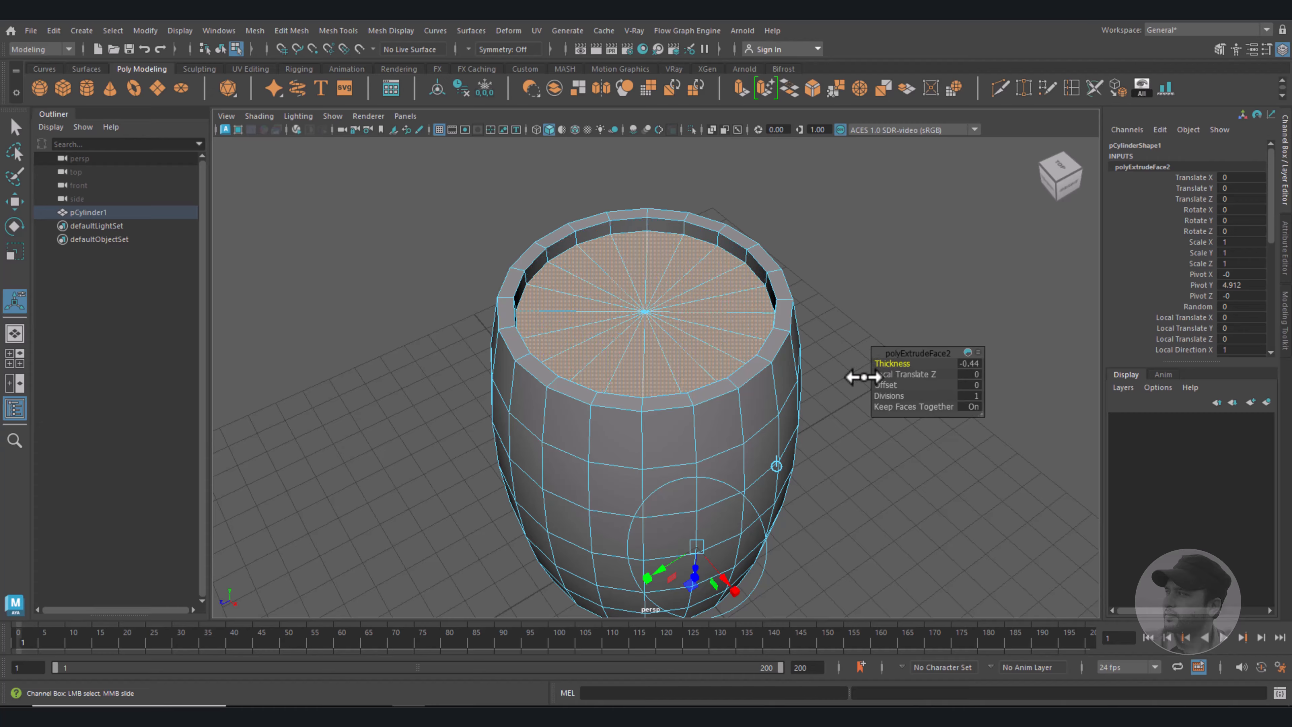
Select the inner and outer rim edge loops at both the top and bottom ends of the barrel.
right_click(775, 300)
click(777, 264)
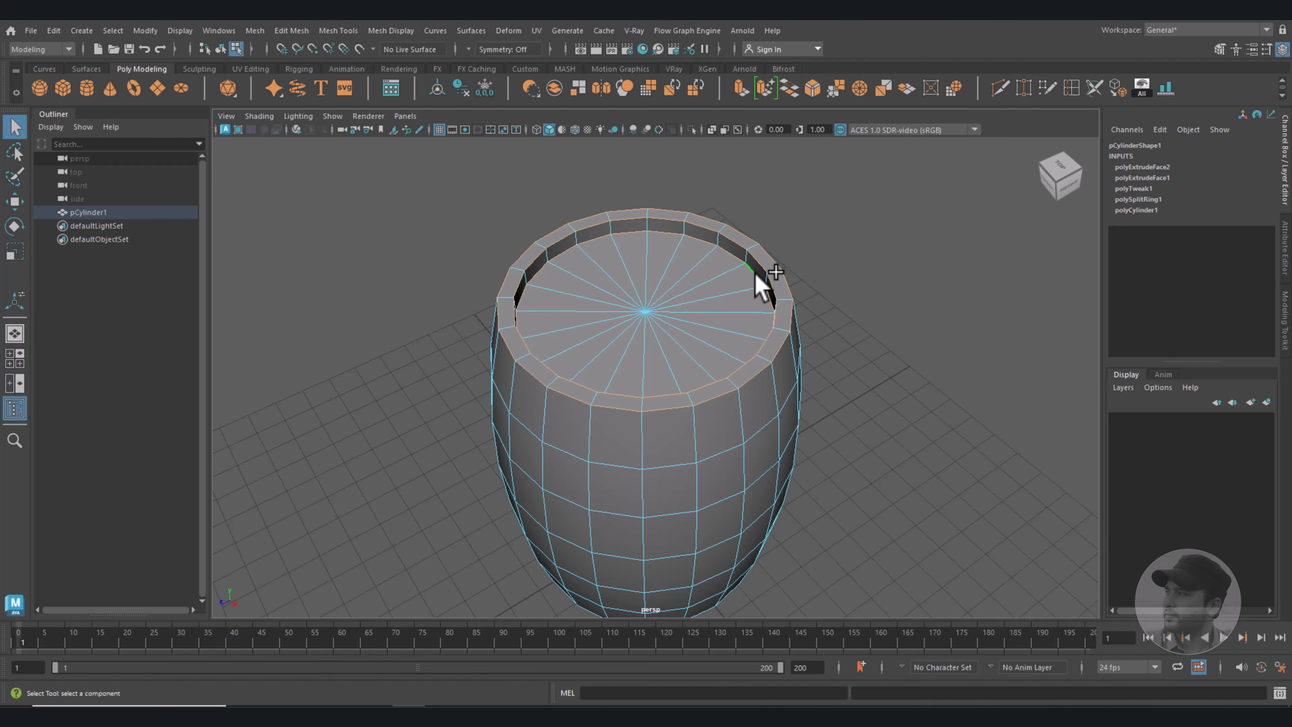
alt+drag(859, 486, 822, 376)
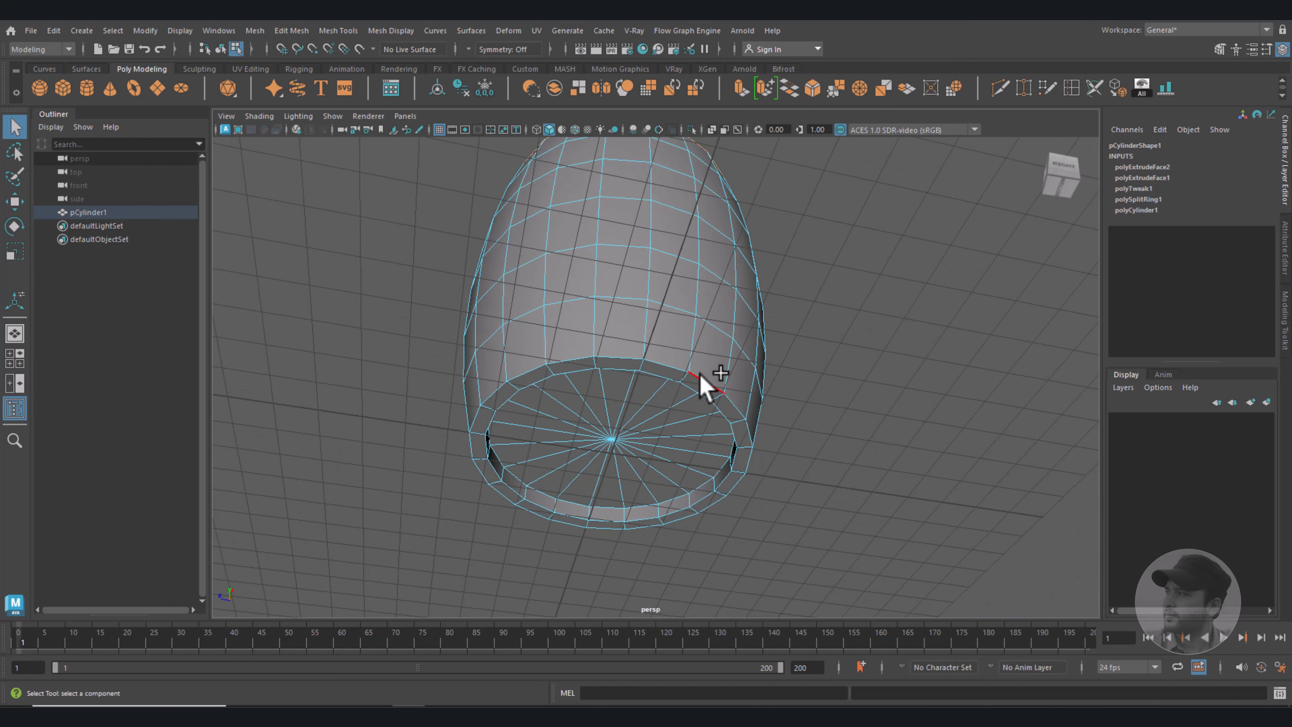
double_click(690, 388)
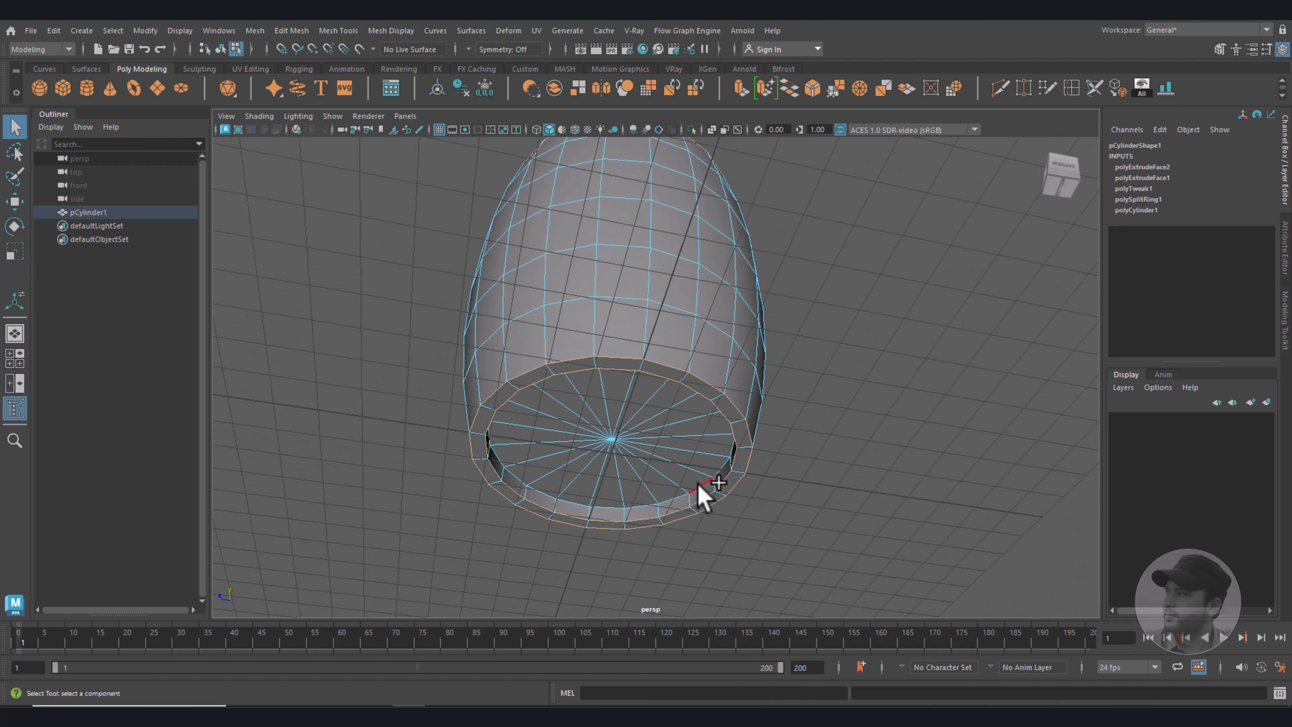
alt+drag(855, 329, 870, 414)
alt+middle_drag(871, 414, 853, 390)
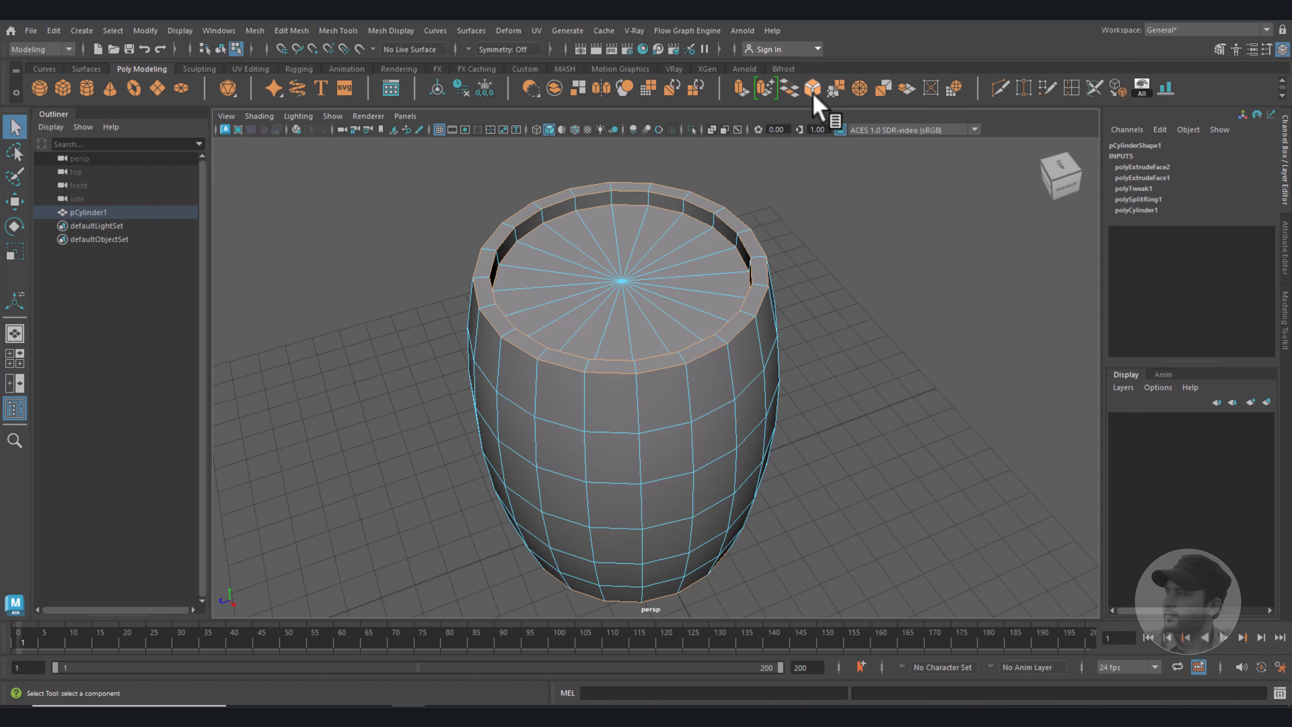
Bevel the selected rim edges with a fraction of 0.5 and 2 segments.
click(294, 31)
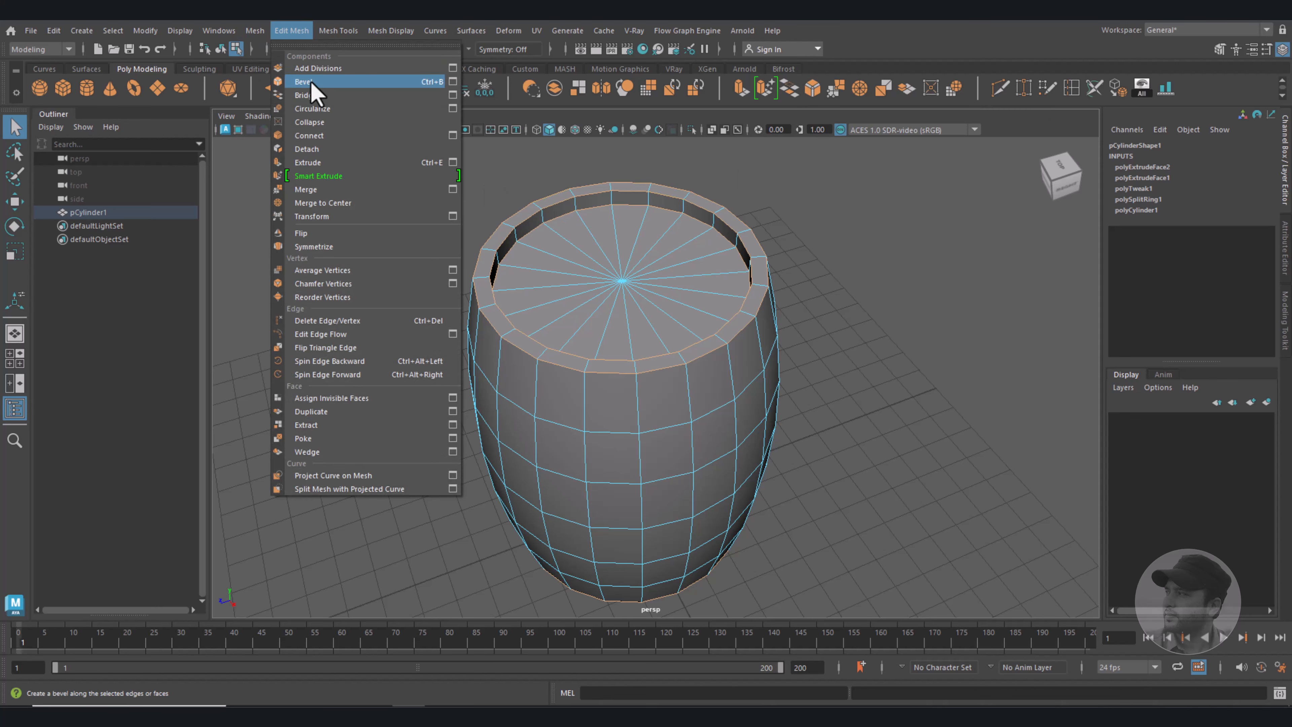
click(840, 229)
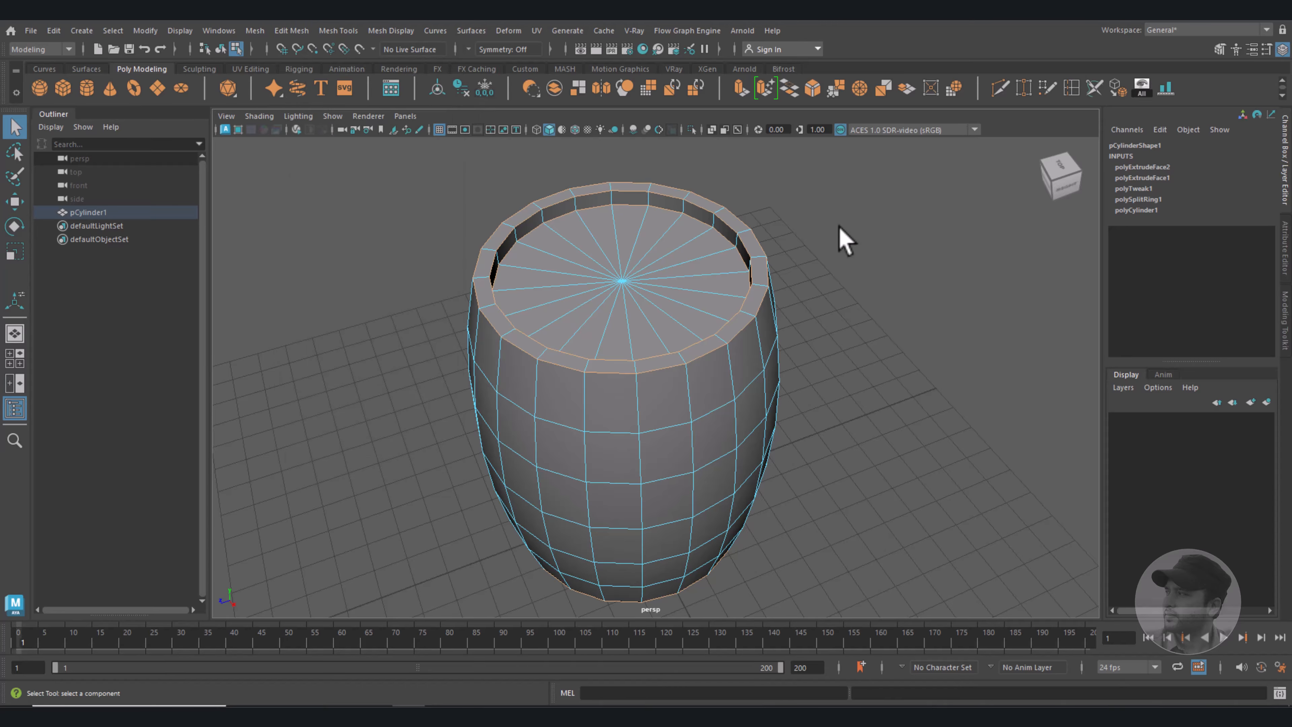
key(ctrl+b)
click(885, 374)
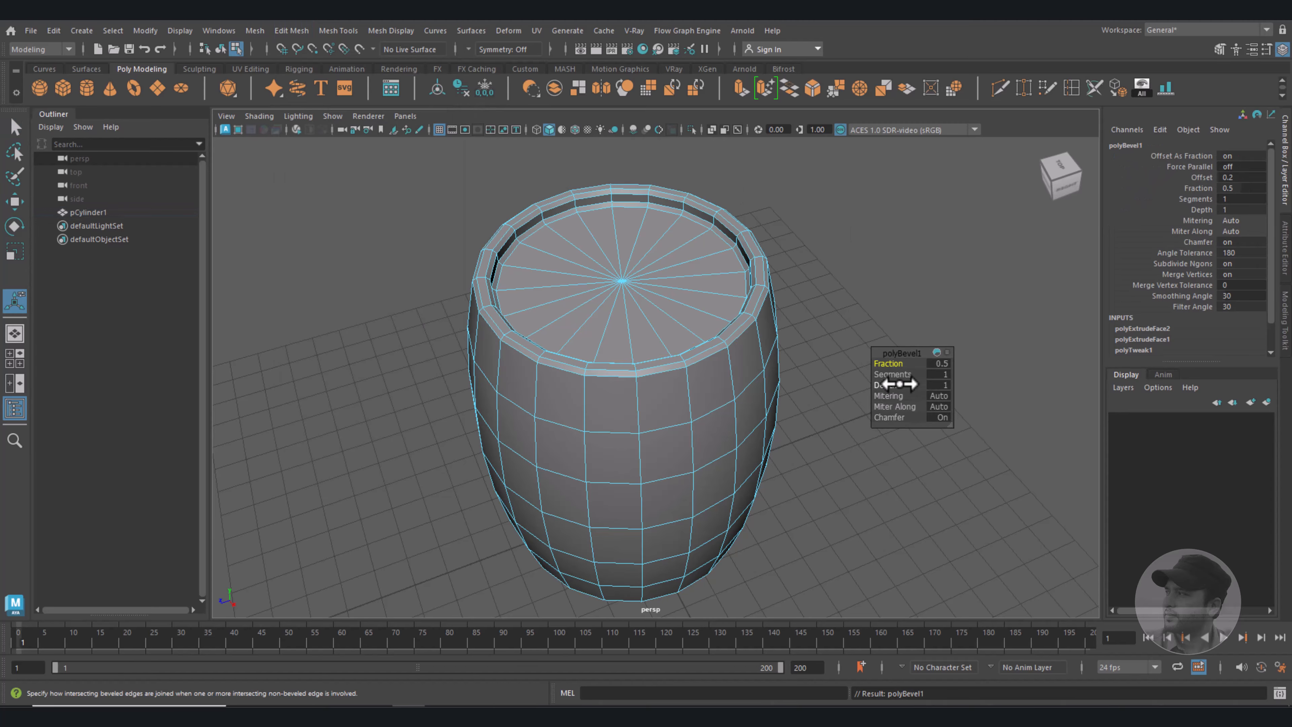
middle_drag(903, 375, 915, 376)
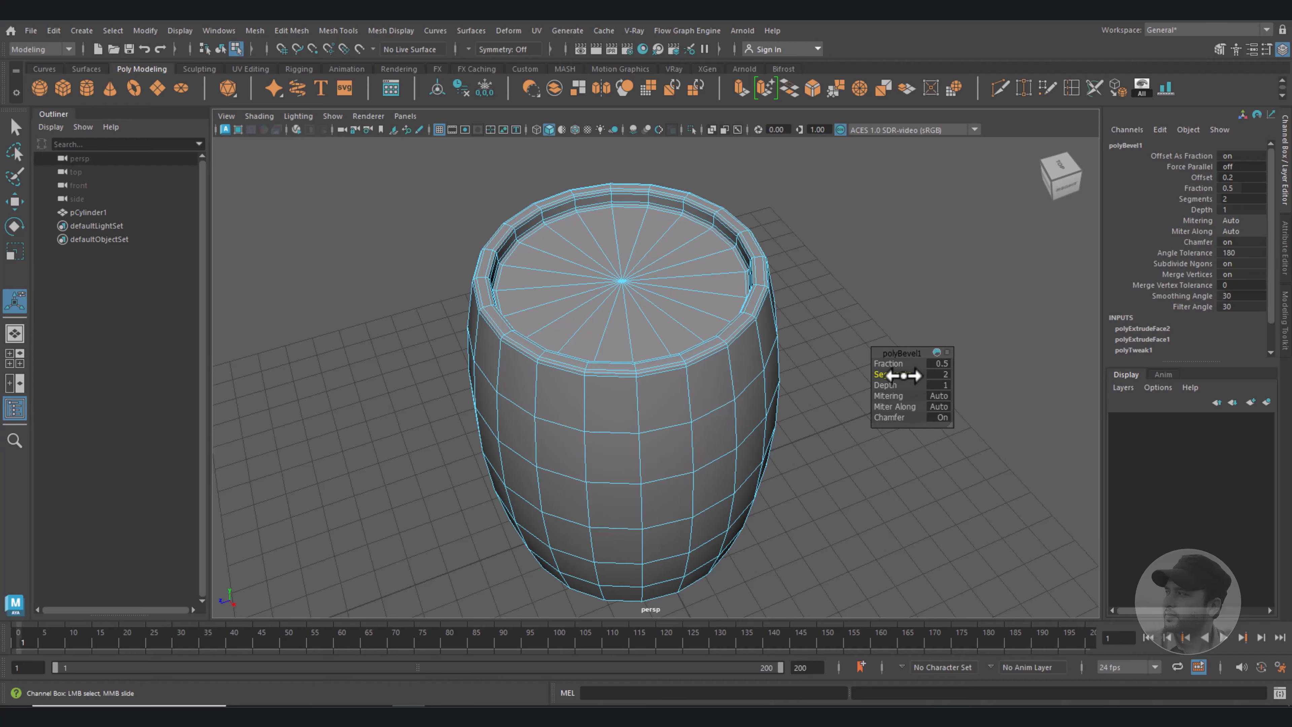
Return to object selection, preview the barrel smoothed and inspect its beveled rim.
right_drag(749, 300, 797, 281)
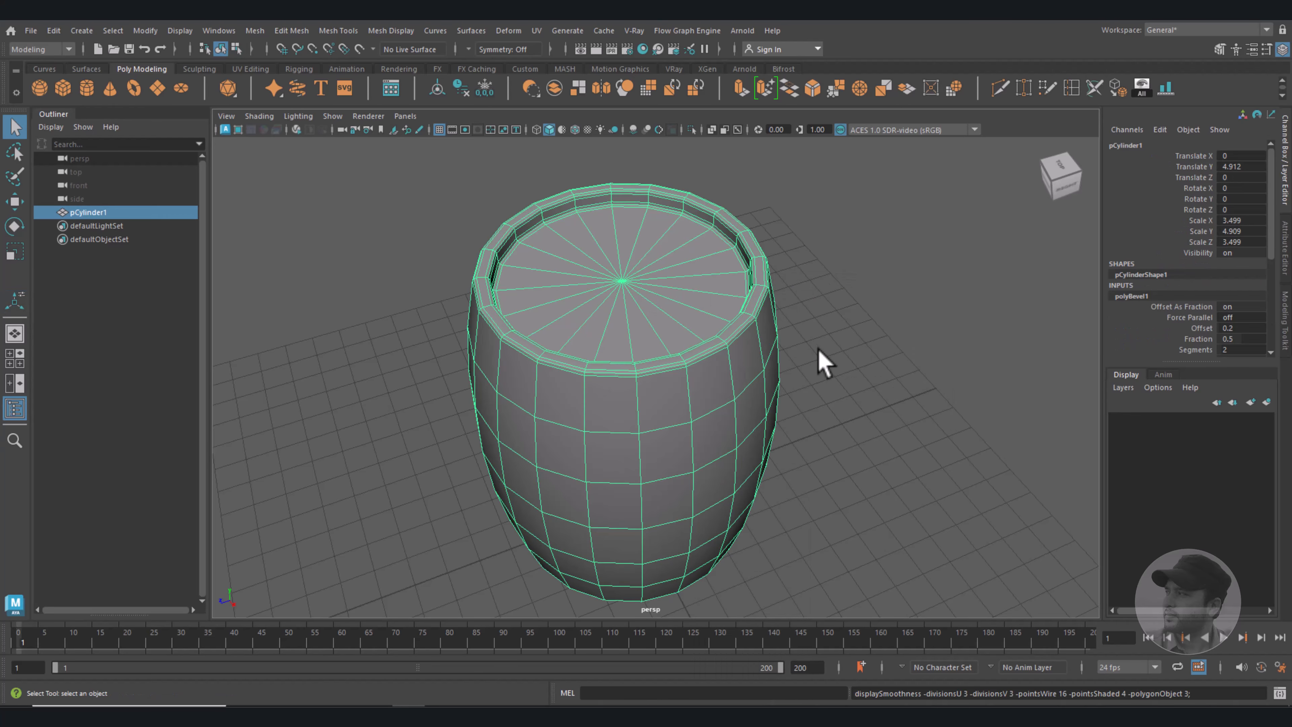
key(3)
click(864, 438)
mouse_move(864, 439)
alt+mouse_down()
mouse_move(856, 349)
mouse_move(848, 451)
alt+mouse_up()
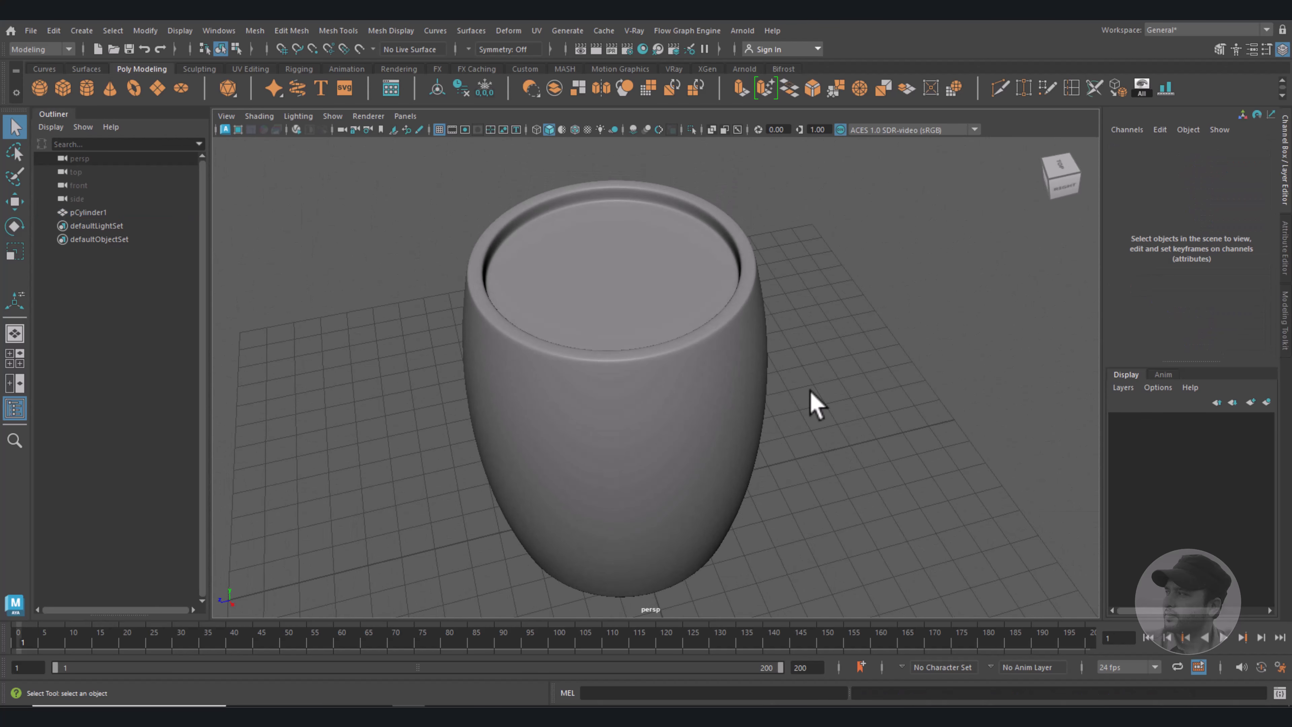
scroll(784, 332, up, 3)
alt+middle_drag(784, 332, 789, 335)
Turn off the smooth preview and select all triangular faces of the recessed top and bottom caps.
click(657, 276)
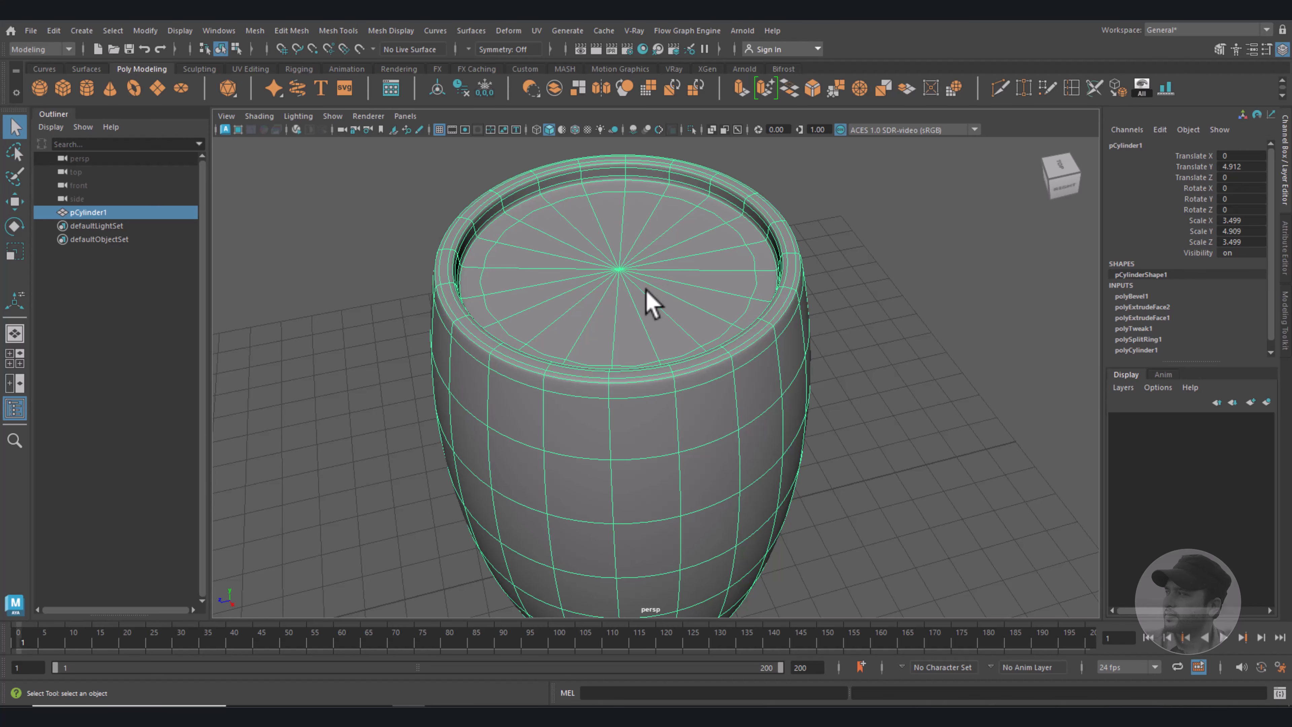
key(1)
mouse_move(660, 300)
alt+mouse_down()
mouse_move(683, 280)
mouse_move(660, 288)
mouse_move(641, 266)
mouse_move(606, 268)
mouse_move(562, 326)
mouse_move(659, 365)
mouse_move(682, 306)
alt+mouse_up()
right_click(658, 279)
click(658, 316)
click(661, 291)
mouse_move(845, 375)
alt+mouse_down()
mouse_move(879, 478)
mouse_move(866, 313)
alt+mouse_up()
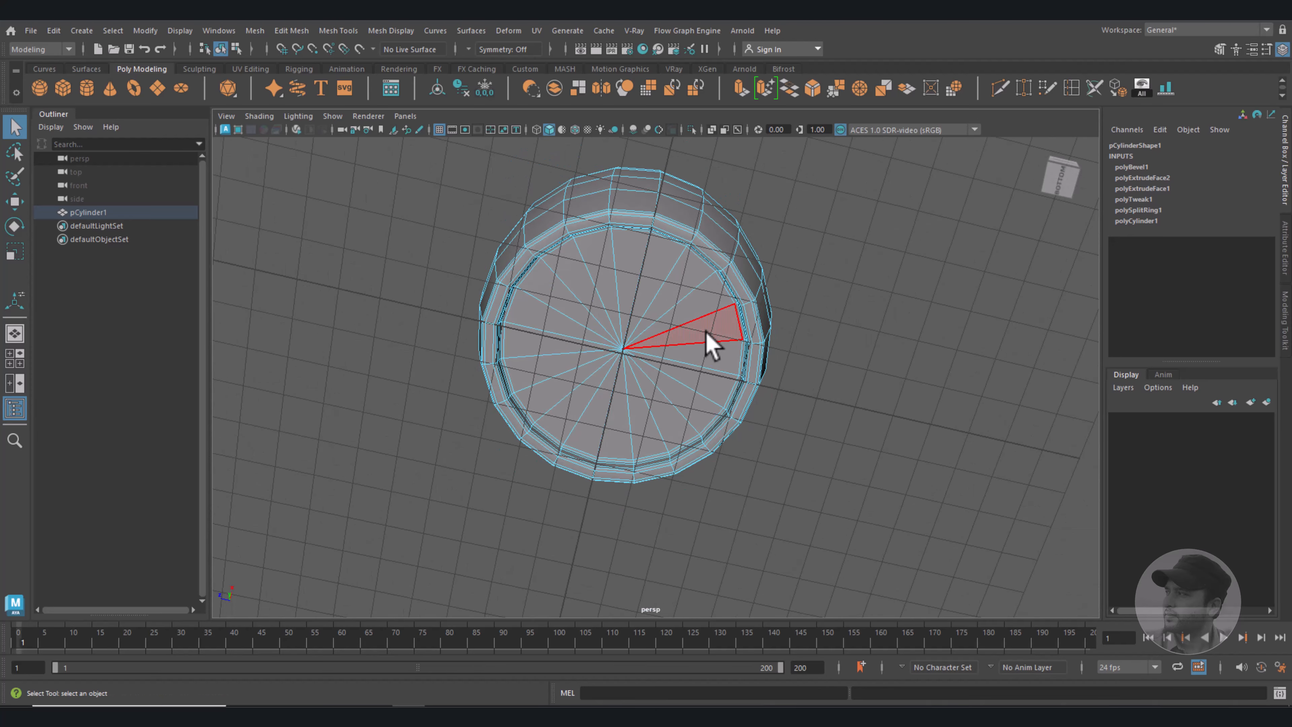
mouse_move(694, 334)
mouse_down()
mouse_move(658, 288)
mouse_move(591, 358)
mouse_move(686, 332)
mouse_move(712, 357)
mouse_up()
alt+drag(842, 262, 859, 376)
scroll(859, 377, up, 2)
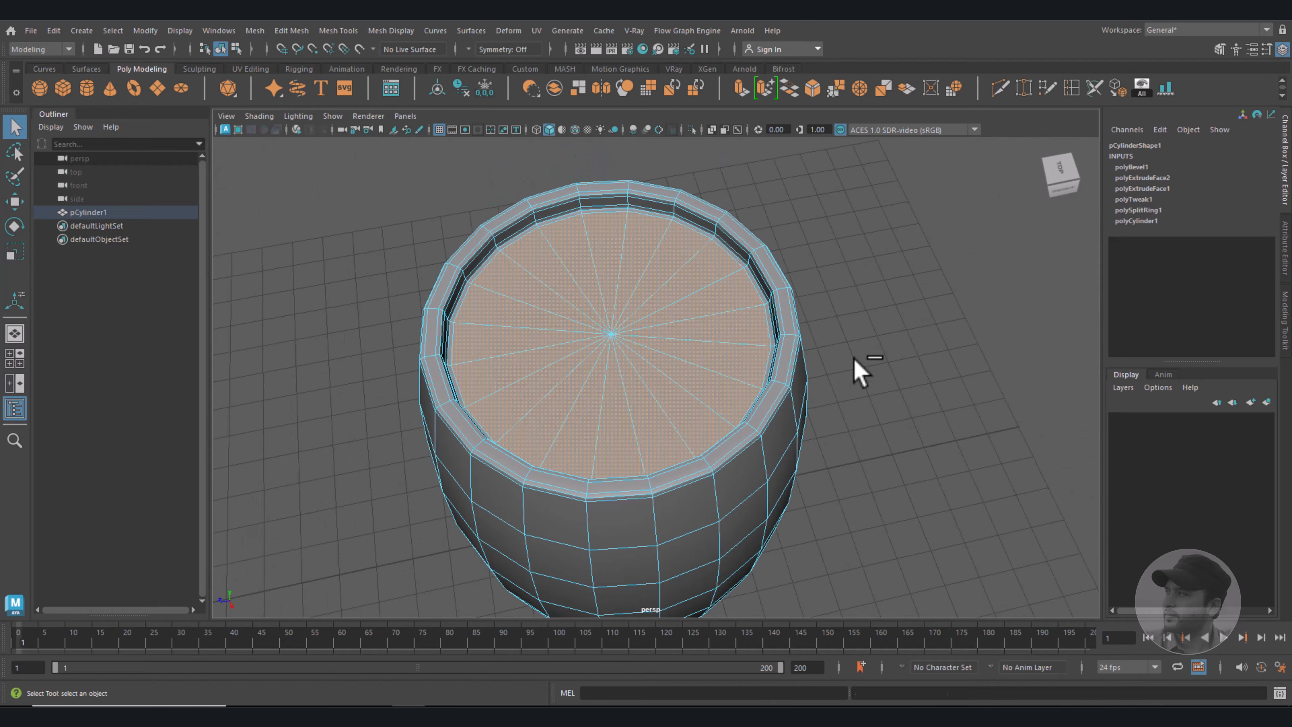
Extrude the cap faces inward twice, with an offset of 0.71 and then 0.85, to form concentric rings.
key(ctrl+e)
drag(887, 386, 934, 377)
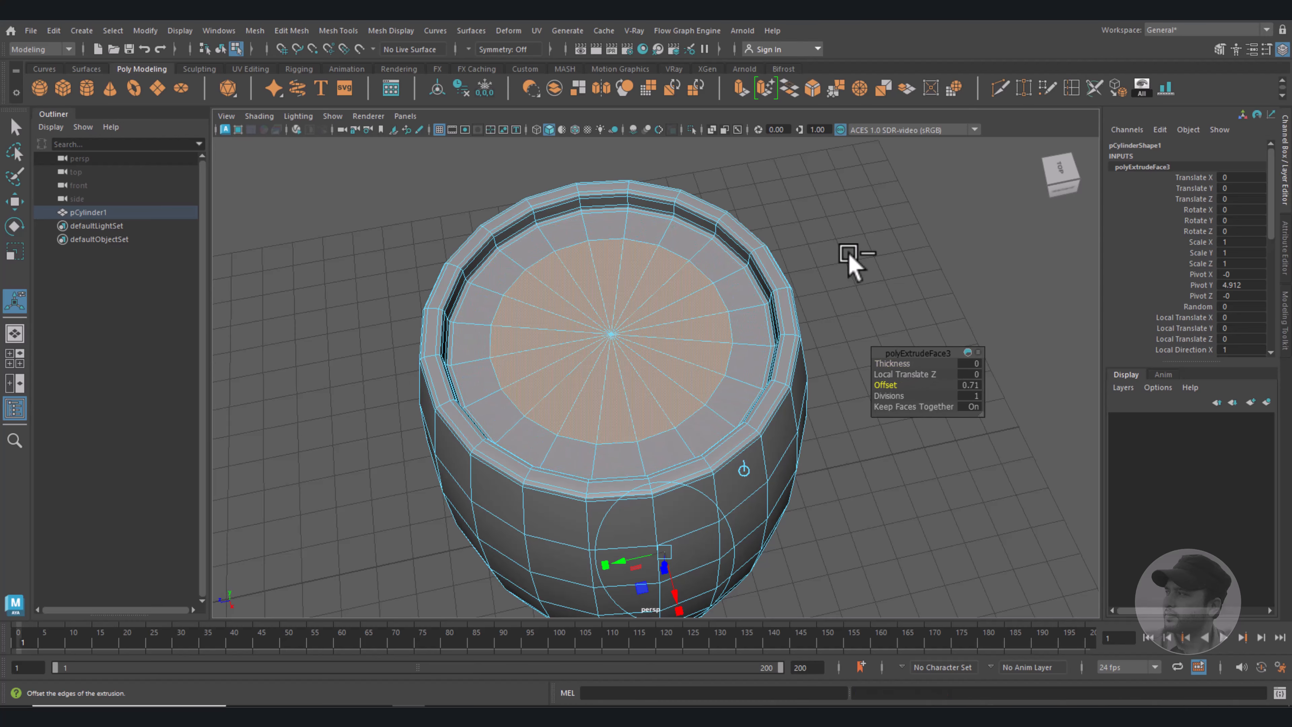
key(ctrl+e)
drag(892, 385, 950, 385)
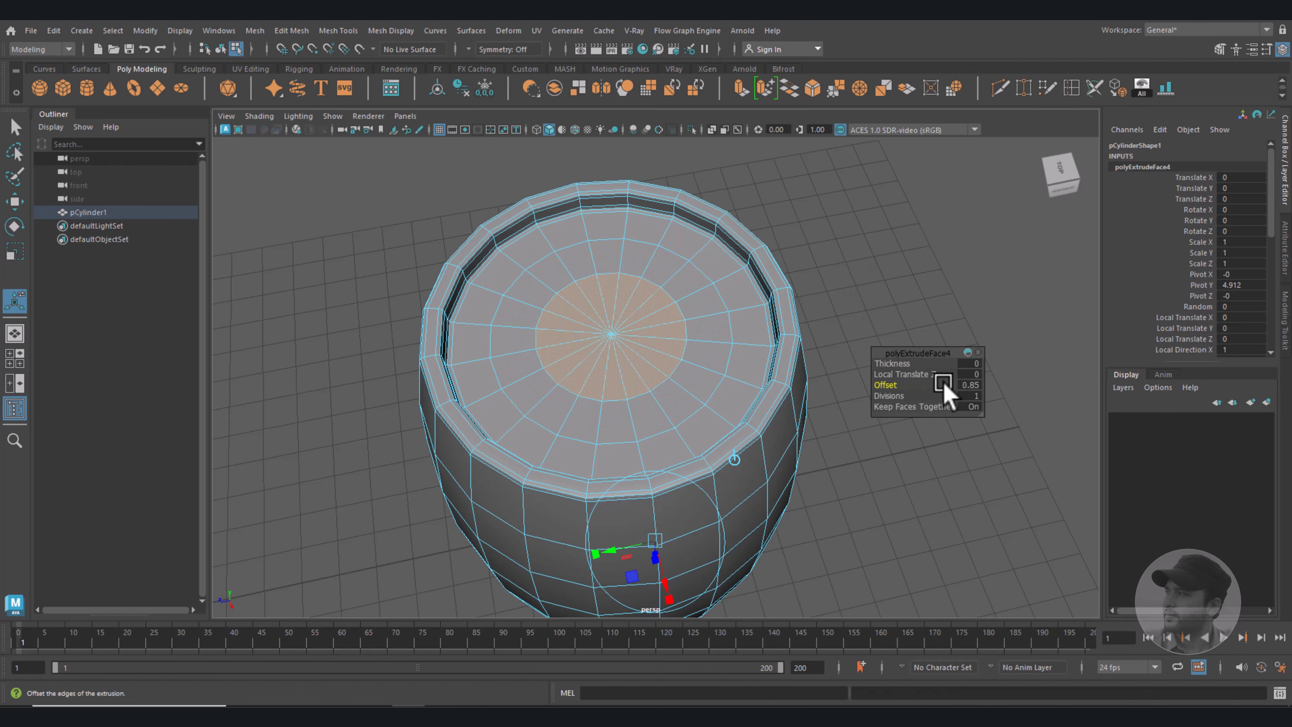
Delete every second radial edge inside the innermost ring of the top cap.
right_drag(648, 326, 655, 298)
scroll(651, 295, up, 2)
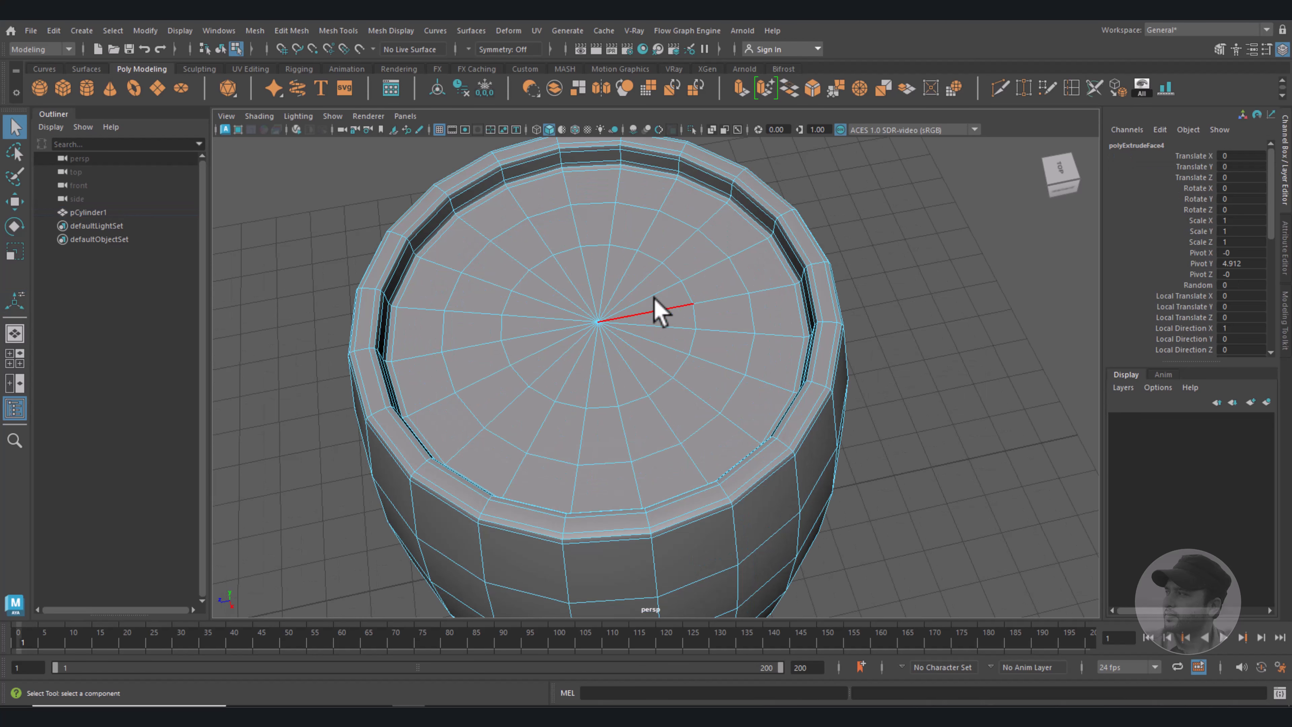
click(657, 277)
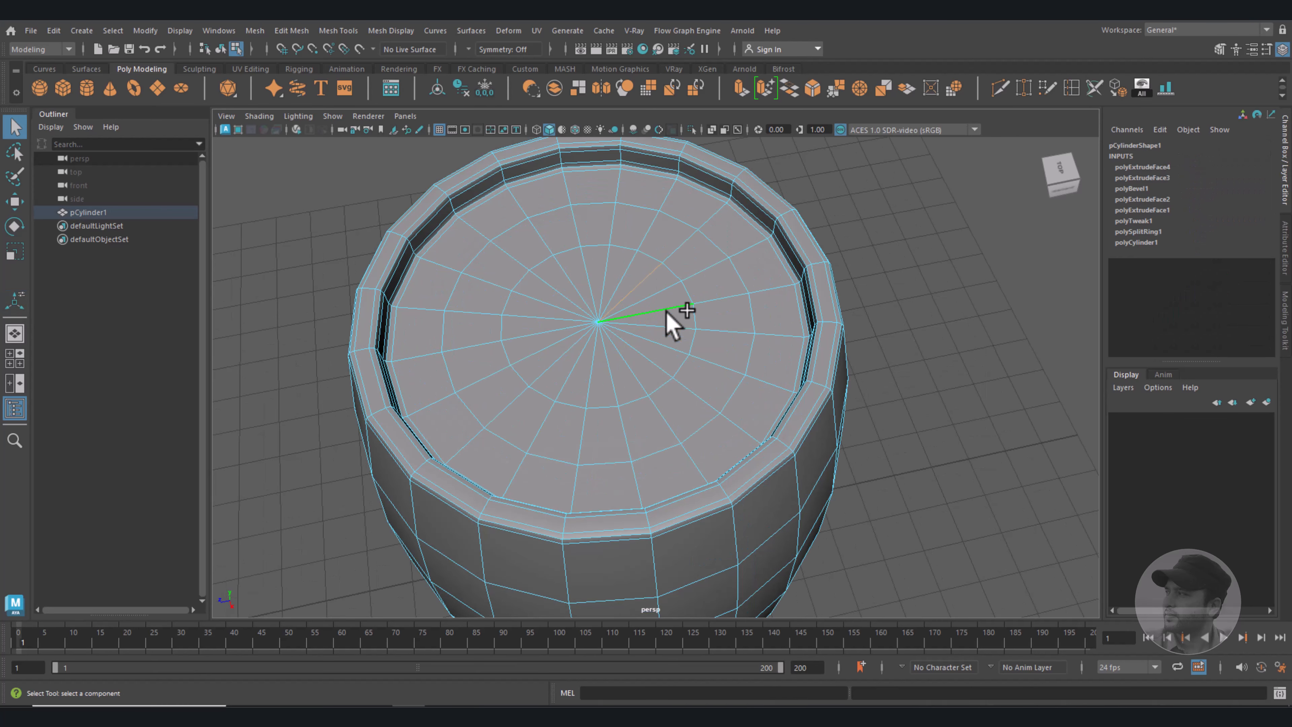
shift+click(677, 309)
shift+click(683, 355)
shift+click(641, 384)
shift+click(592, 387)
shift+click(544, 369)
shift+click(531, 334)
shift+click(541, 305)
shift+click(566, 275)
key(Delete)
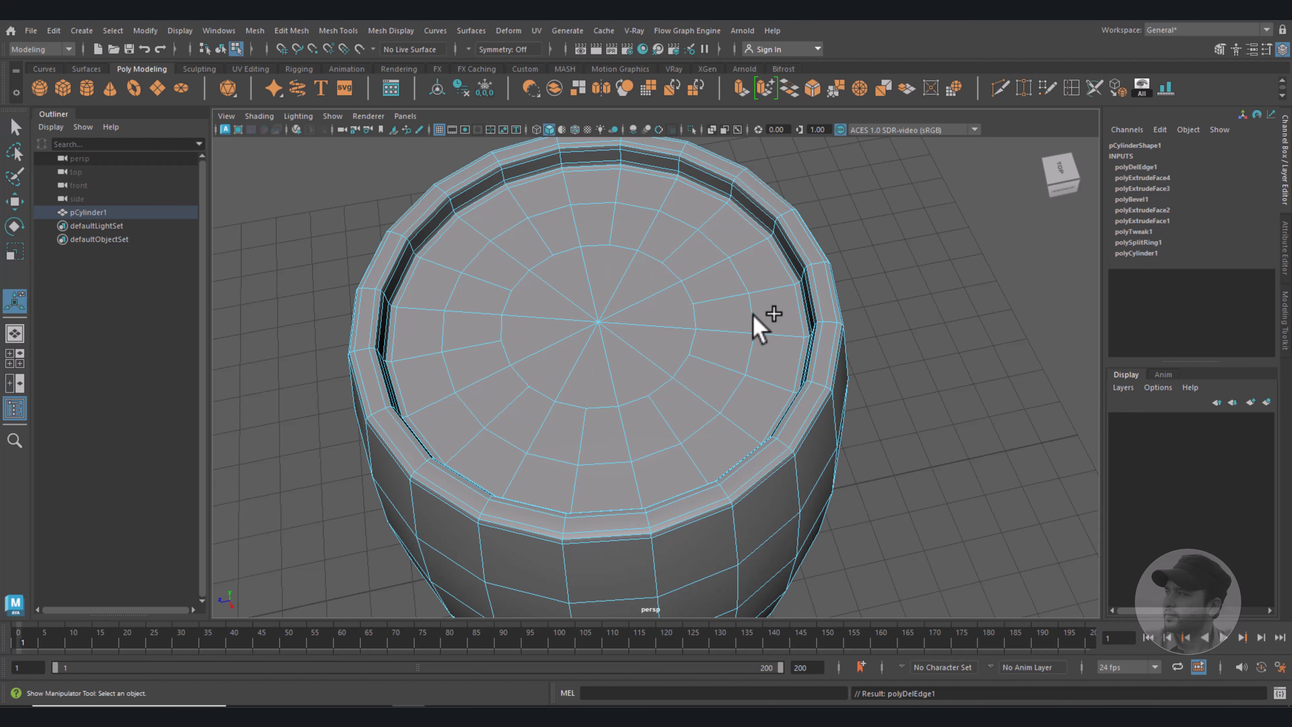
Preview the barrel smoothed, view its bottom cap up close and hide the viewport grid.
key(3)
right_drag(727, 280, 801, 258)
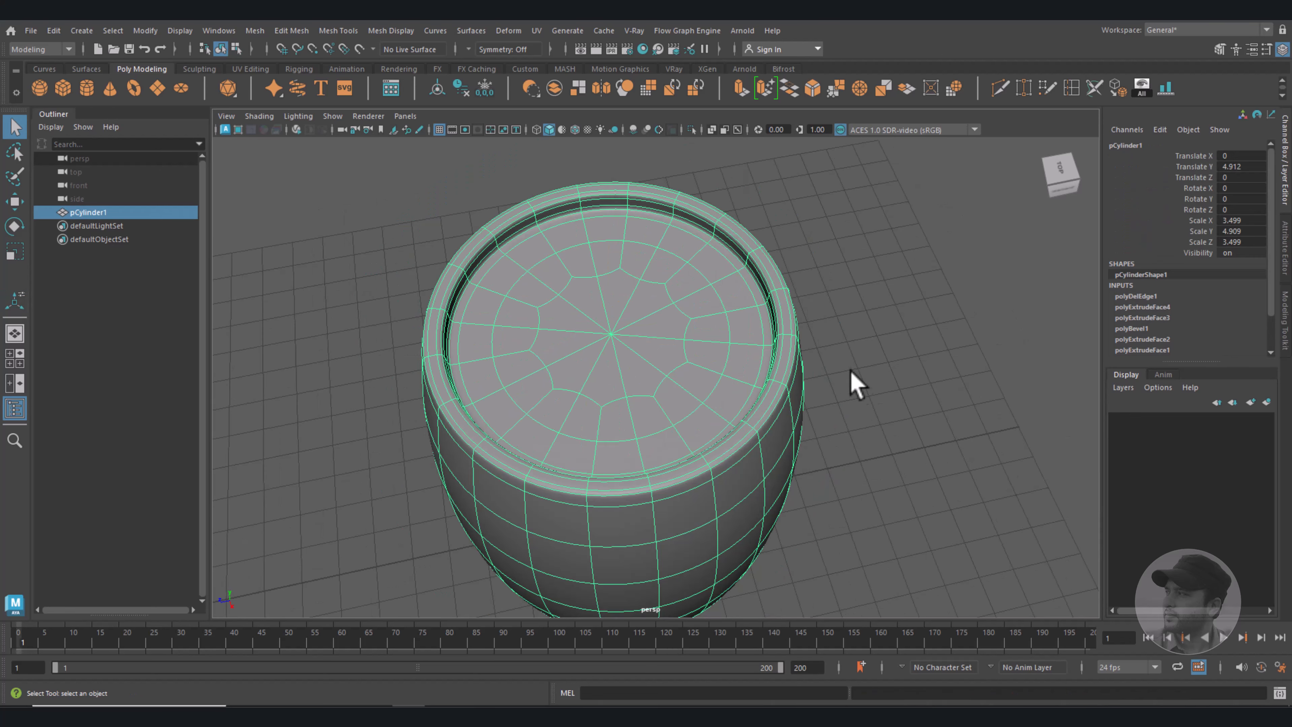
alt+drag(857, 385, 839, 239)
scroll(747, 310, up, 2)
alt+middle_drag(740, 313, 763, 345)
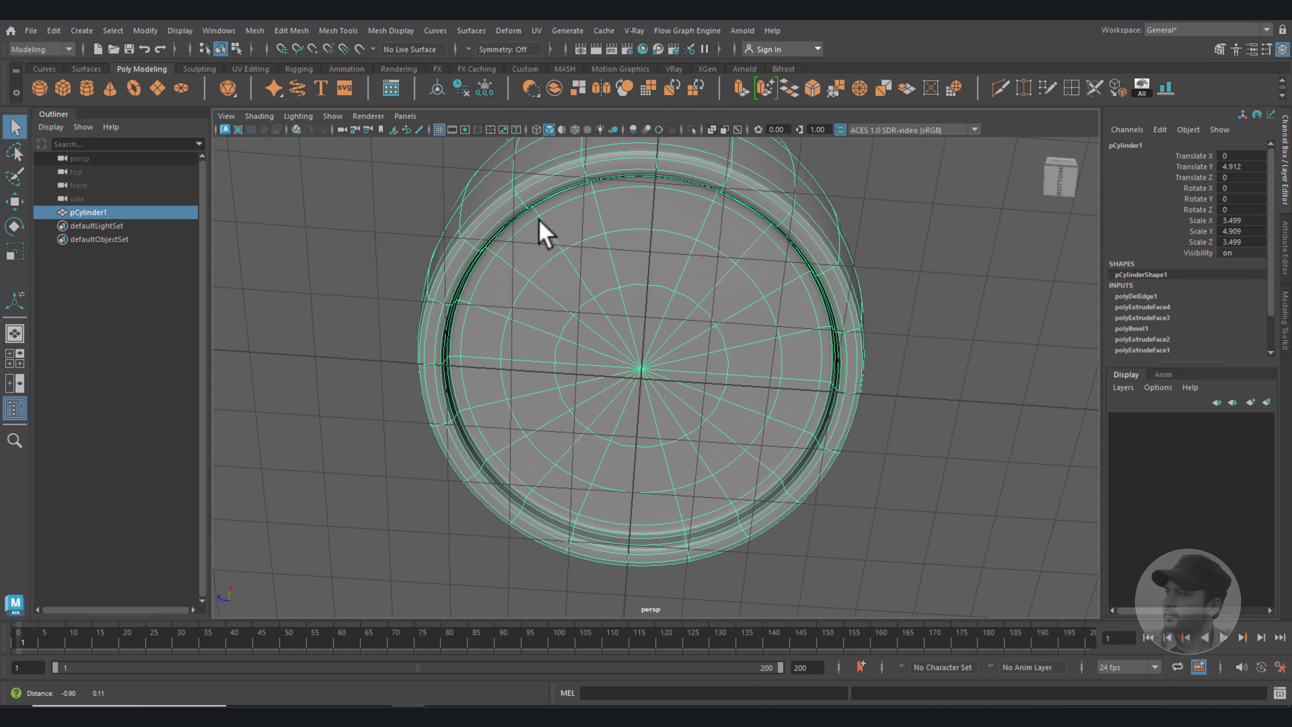
click(438, 130)
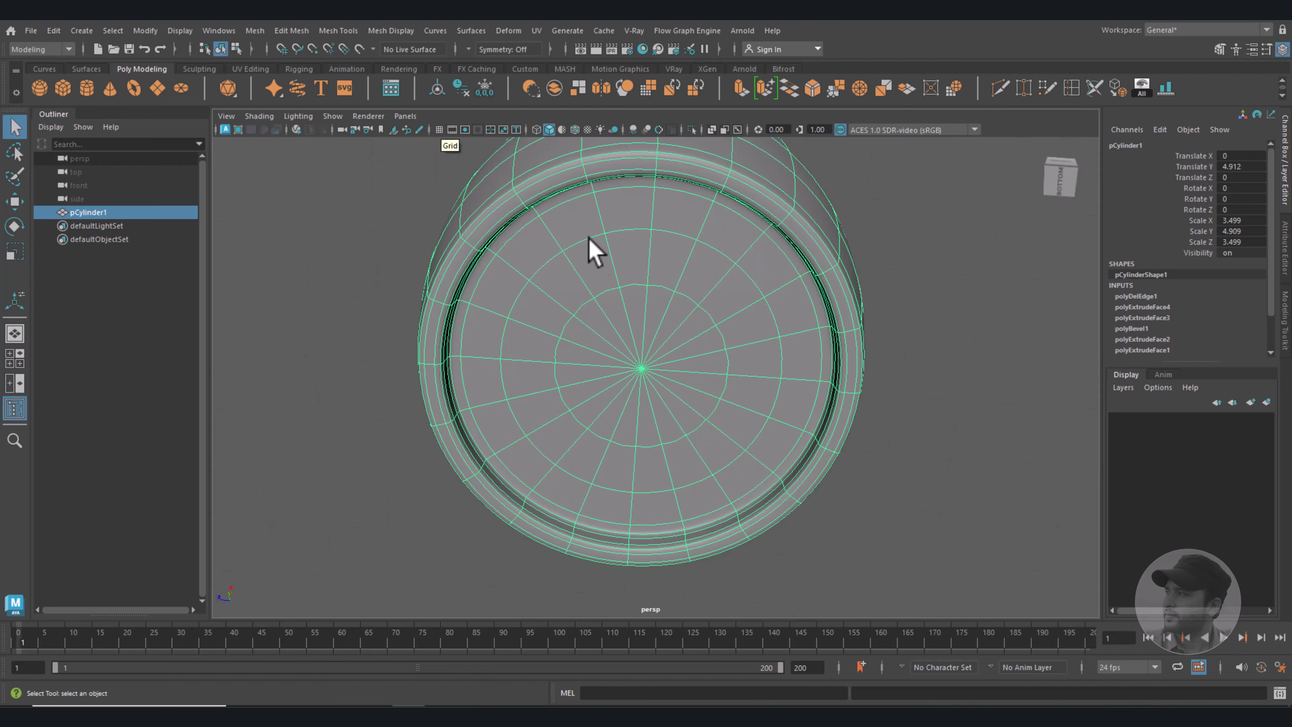
Delete every second radial edge inside the innermost ring of the bottom cap.
key(F10)
click(650, 299)
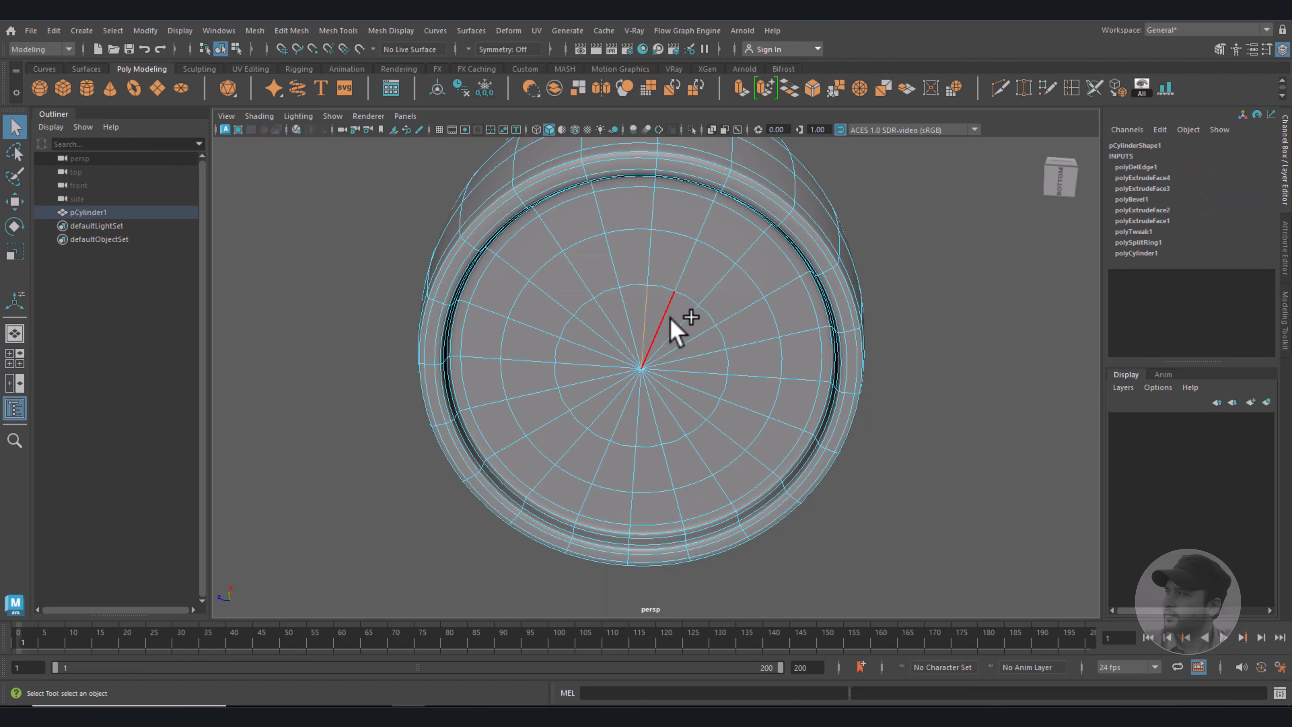
shift+click(677, 318)
shift+click(710, 349)
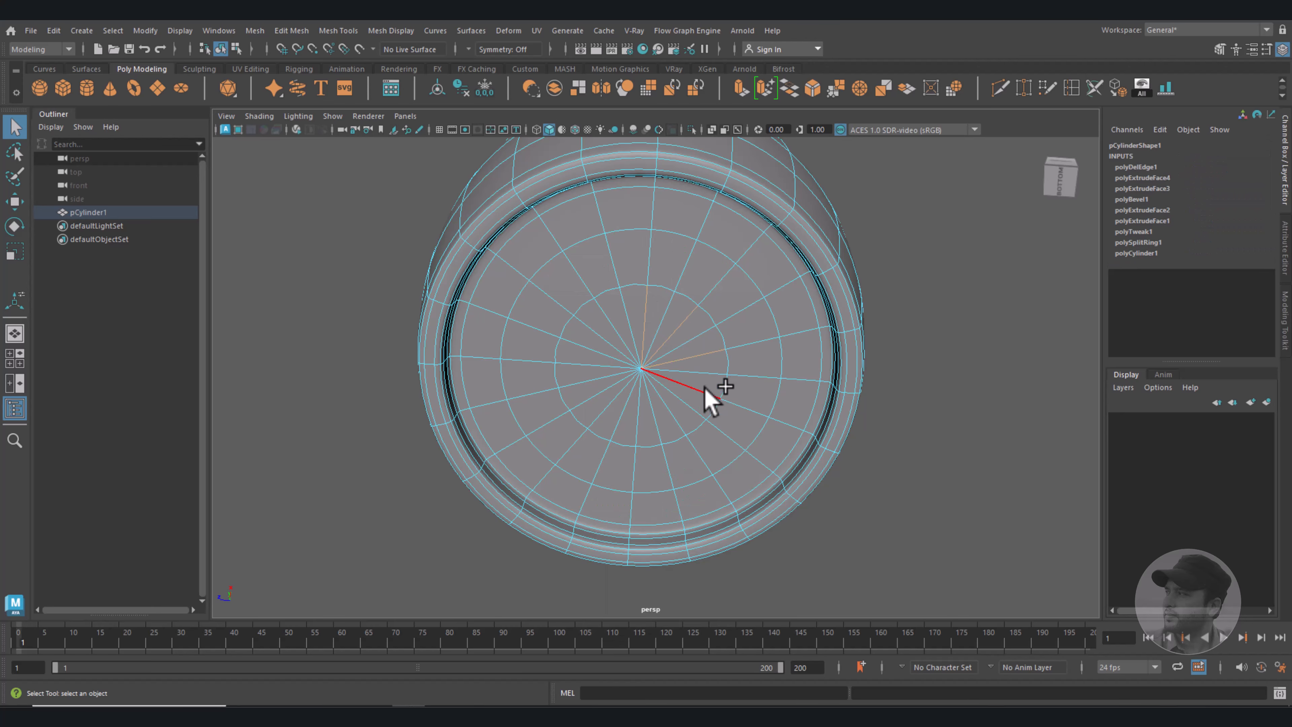
shift+click(709, 385)
shift+click(674, 419)
shift+click(640, 426)
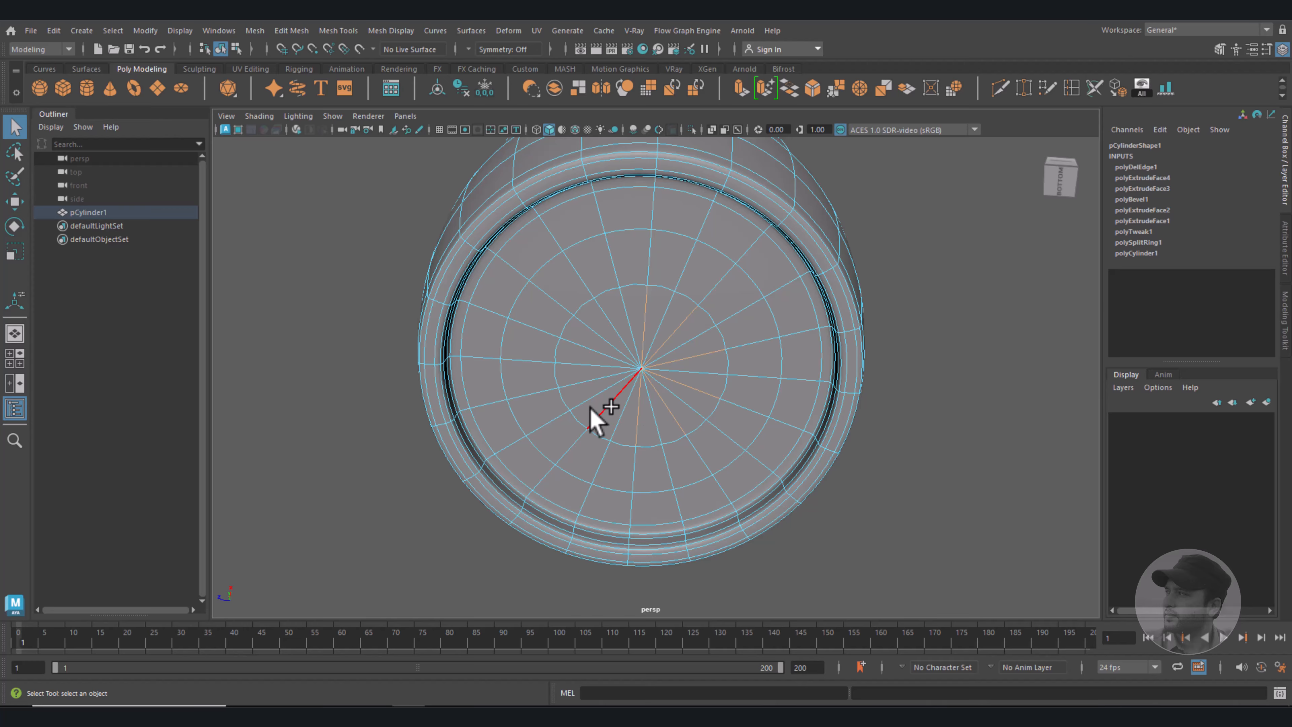
shift+click(591, 418)
shift+click(579, 383)
shift+click(576, 345)
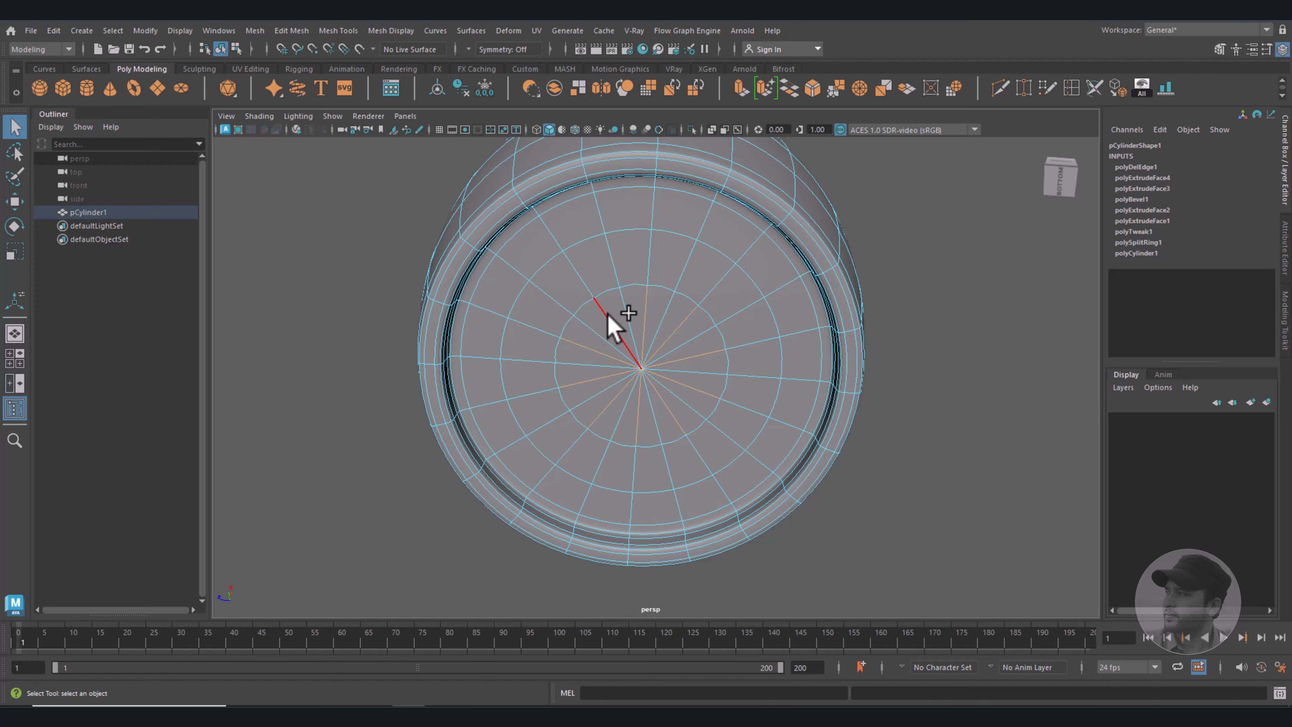
shift+click(610, 326)
key(Delete)
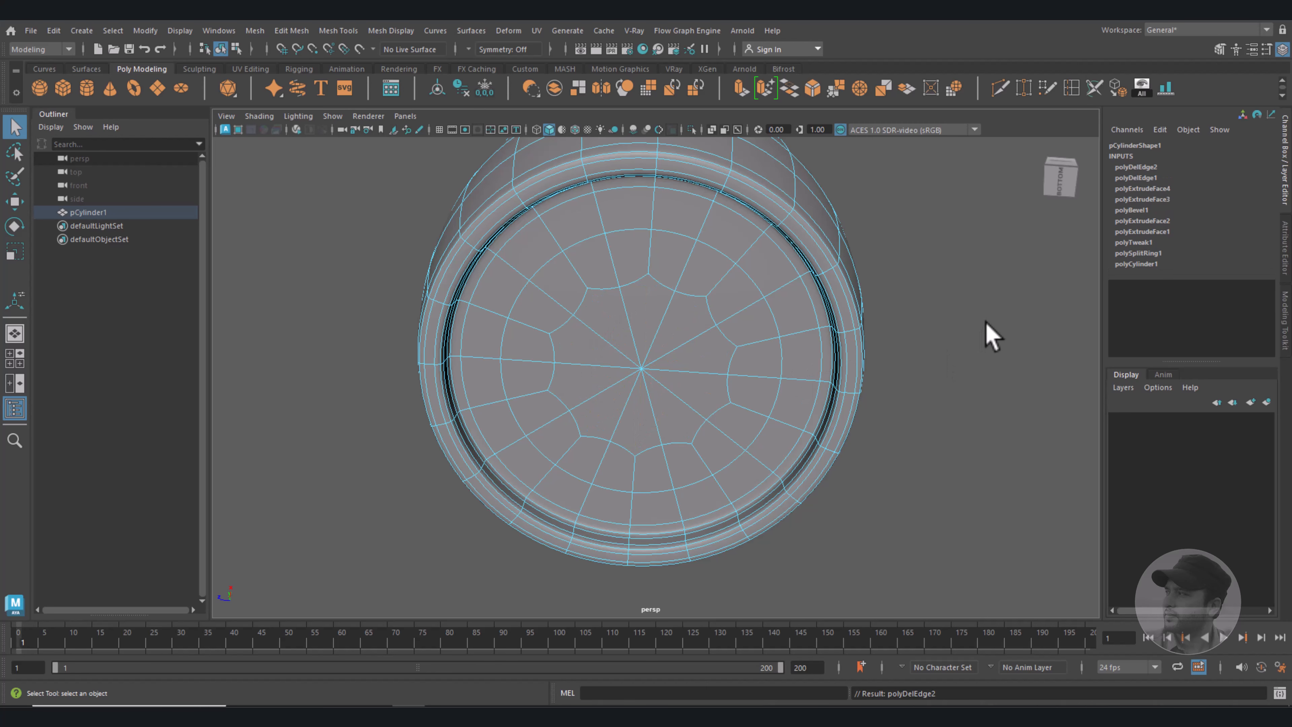
In the front view, delete the whole barrel's construction history and freeze its transformations.
right_drag(758, 261, 814, 242)
key(w)
scroll(917, 397, down, 3)
alt+drag(917, 397, 670, 430)
scroll(779, 421, down, 3)
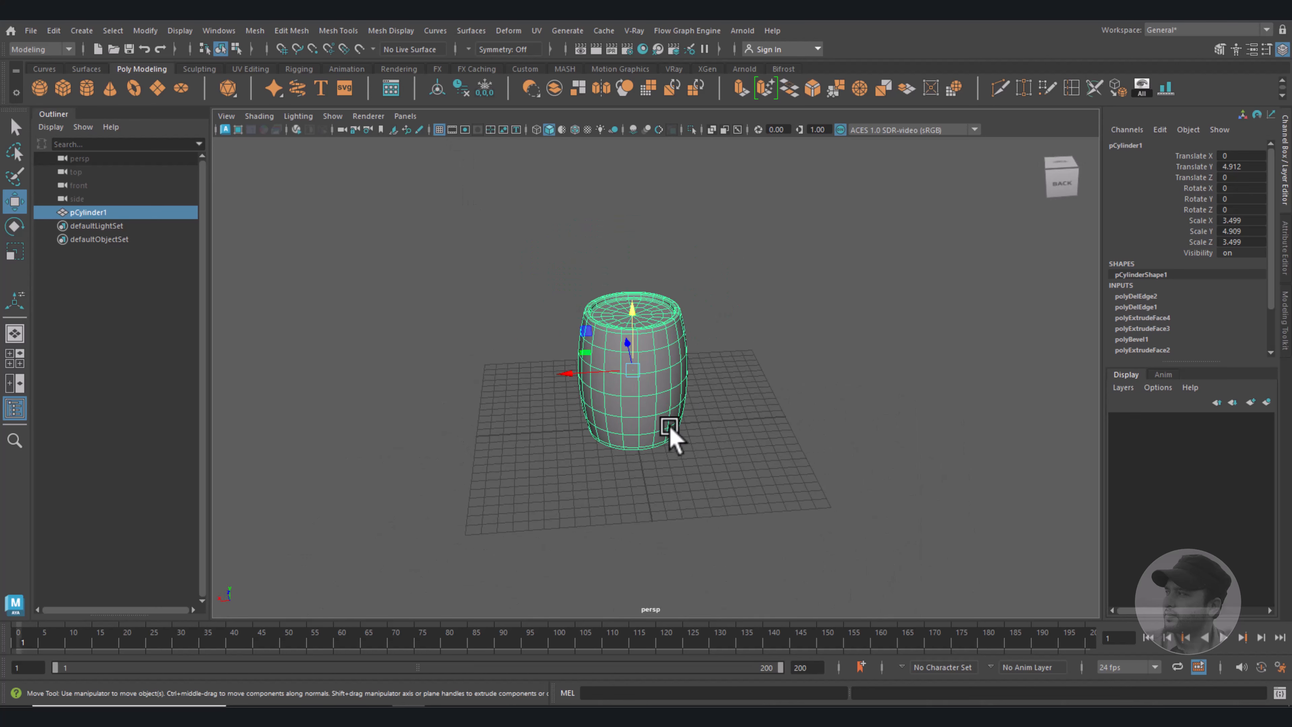
key(space)
key(space)
scroll(761, 436, down, 3)
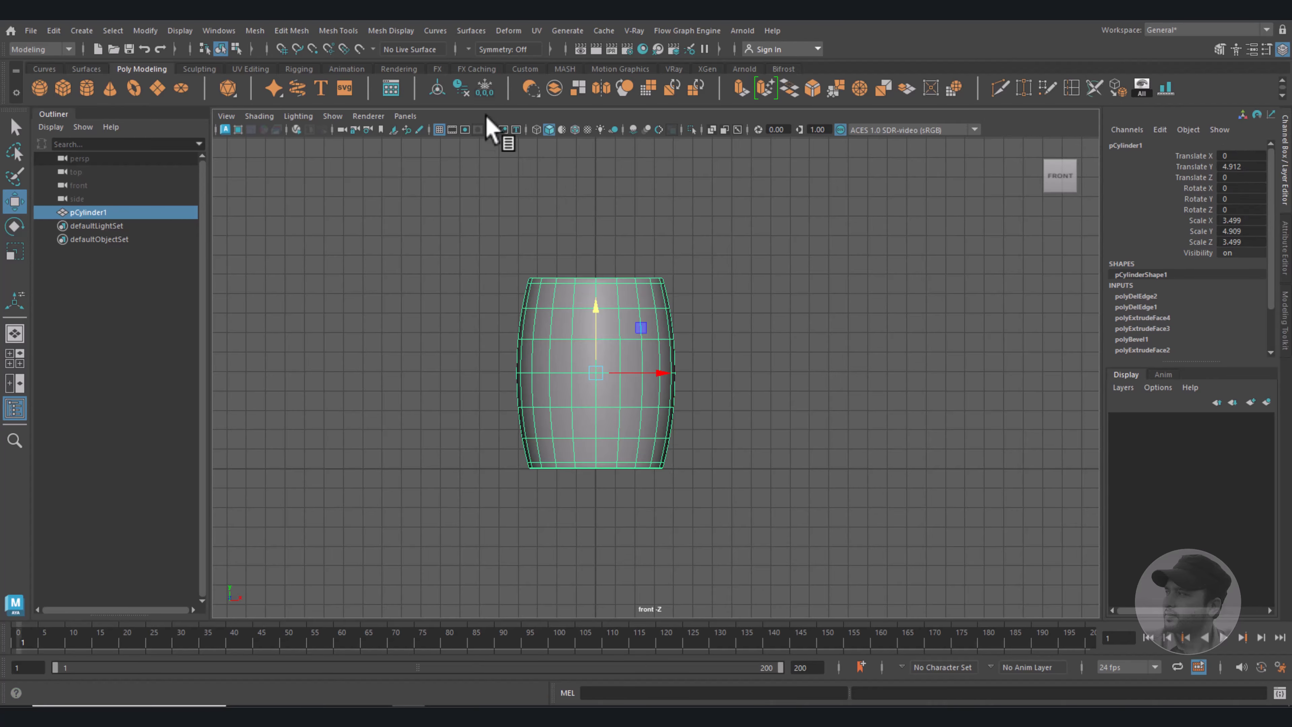
click(461, 88)
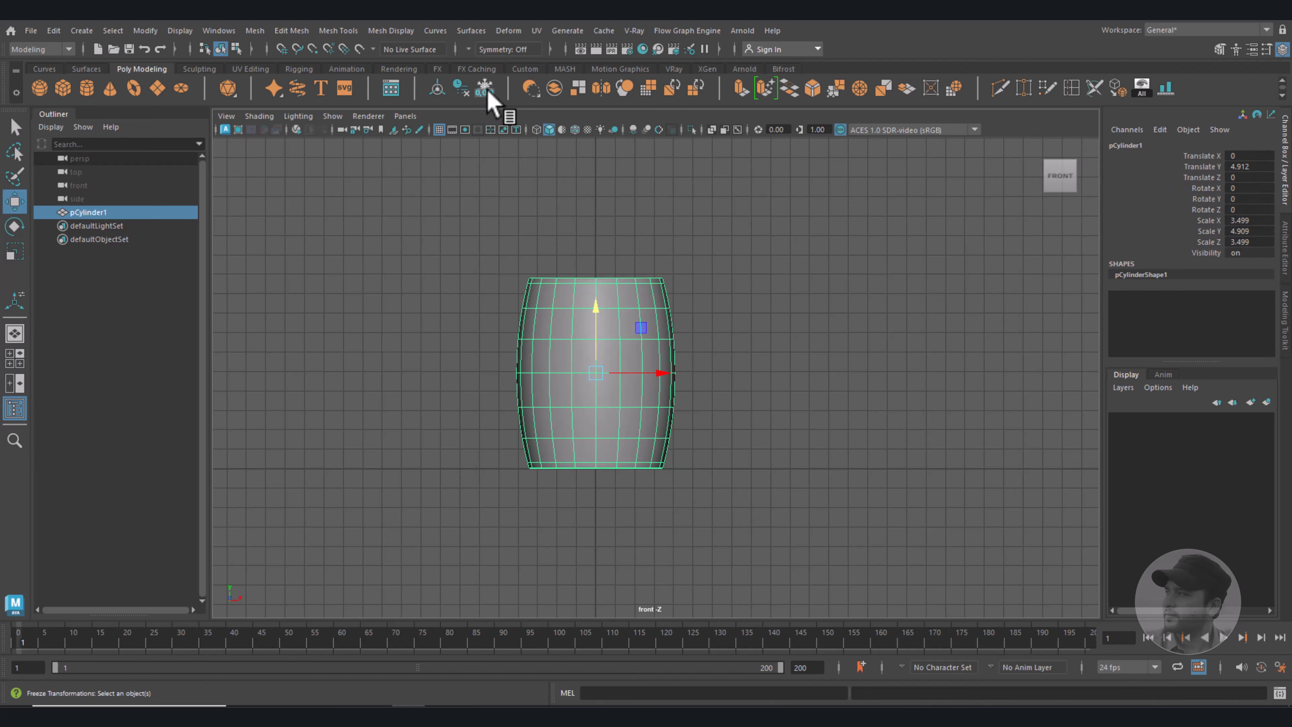
click(486, 90)
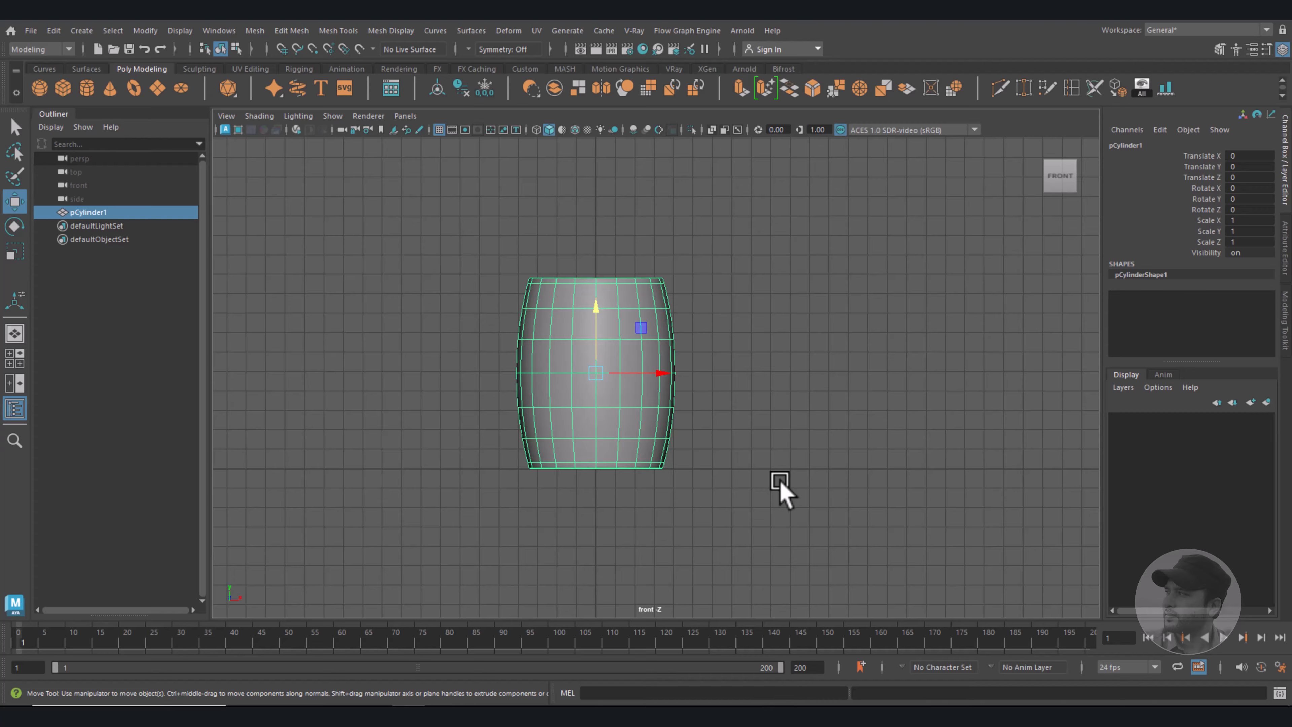
Duplicate the barrel and move the copy sideways to Translate X 14.274.
key(ctrl+d)
drag(660, 373, 935, 376)
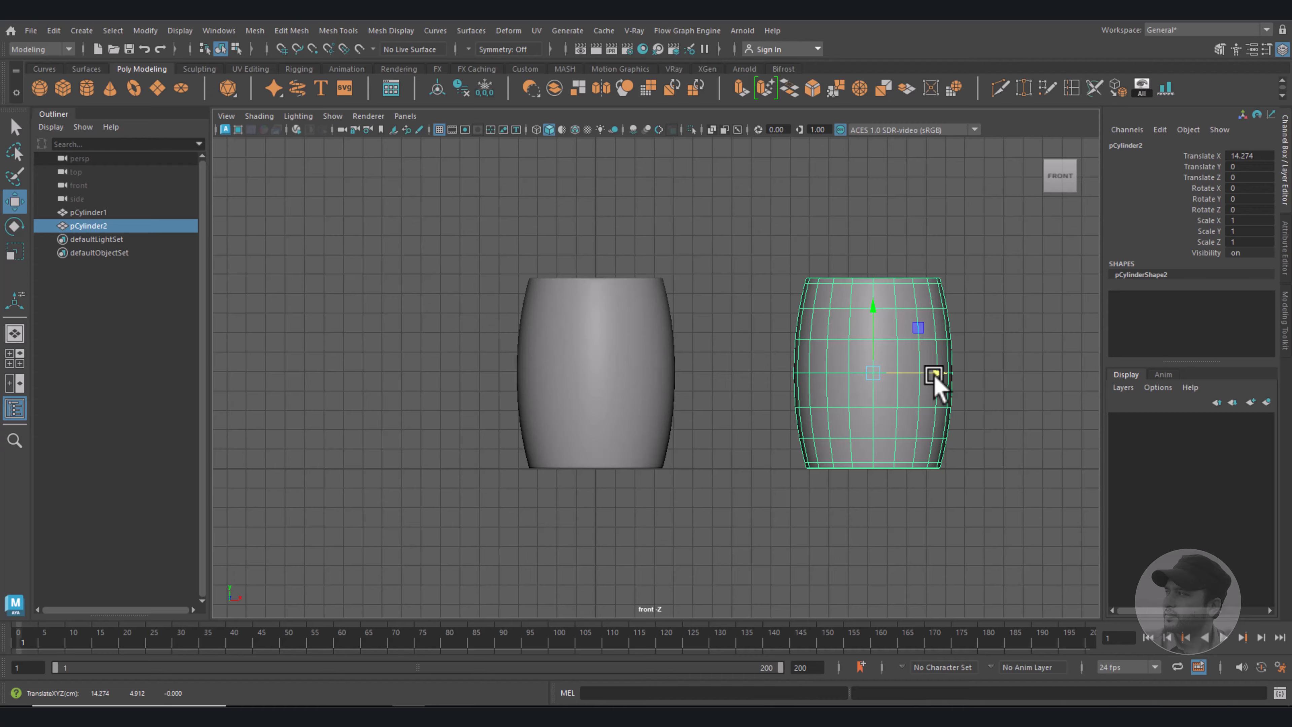
Apply a mesh Smooth with 1 division to the original barrel.
click(617, 370)
scroll(676, 331, up, 2)
scroll(678, 336, up, 1)
alt+middle_drag(680, 340, 715, 334)
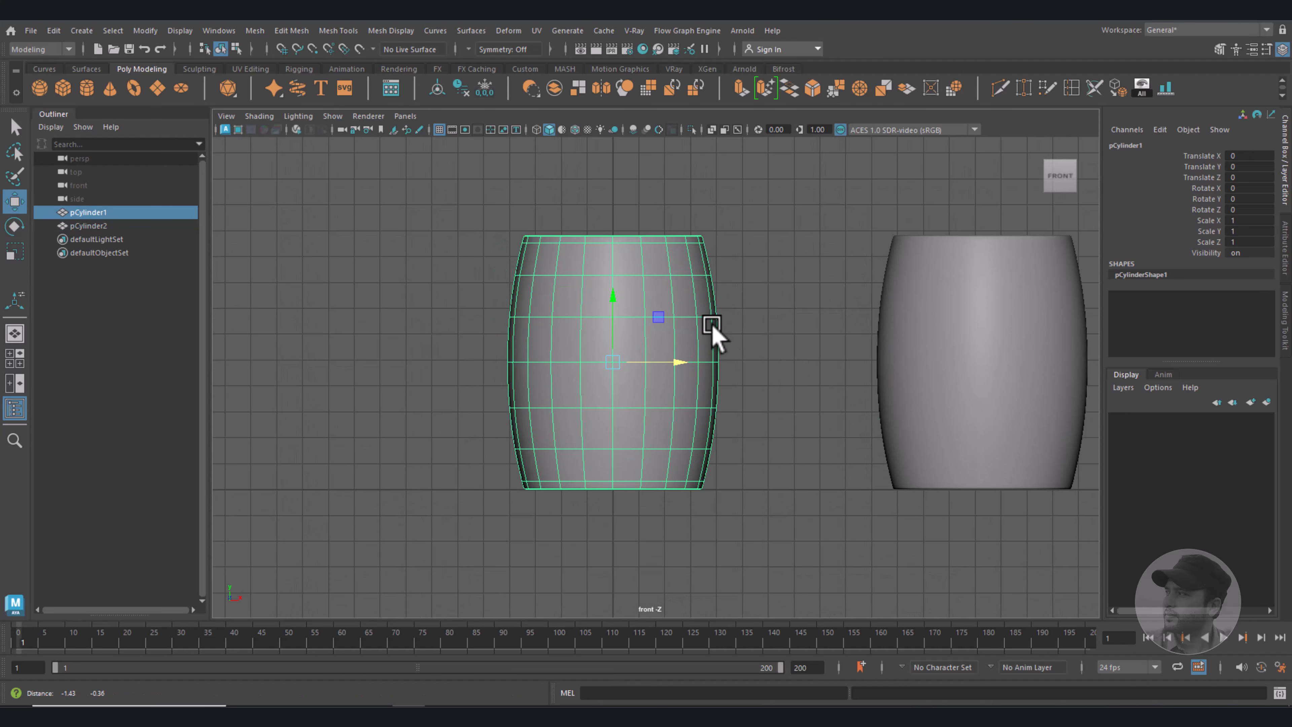
click(254, 32)
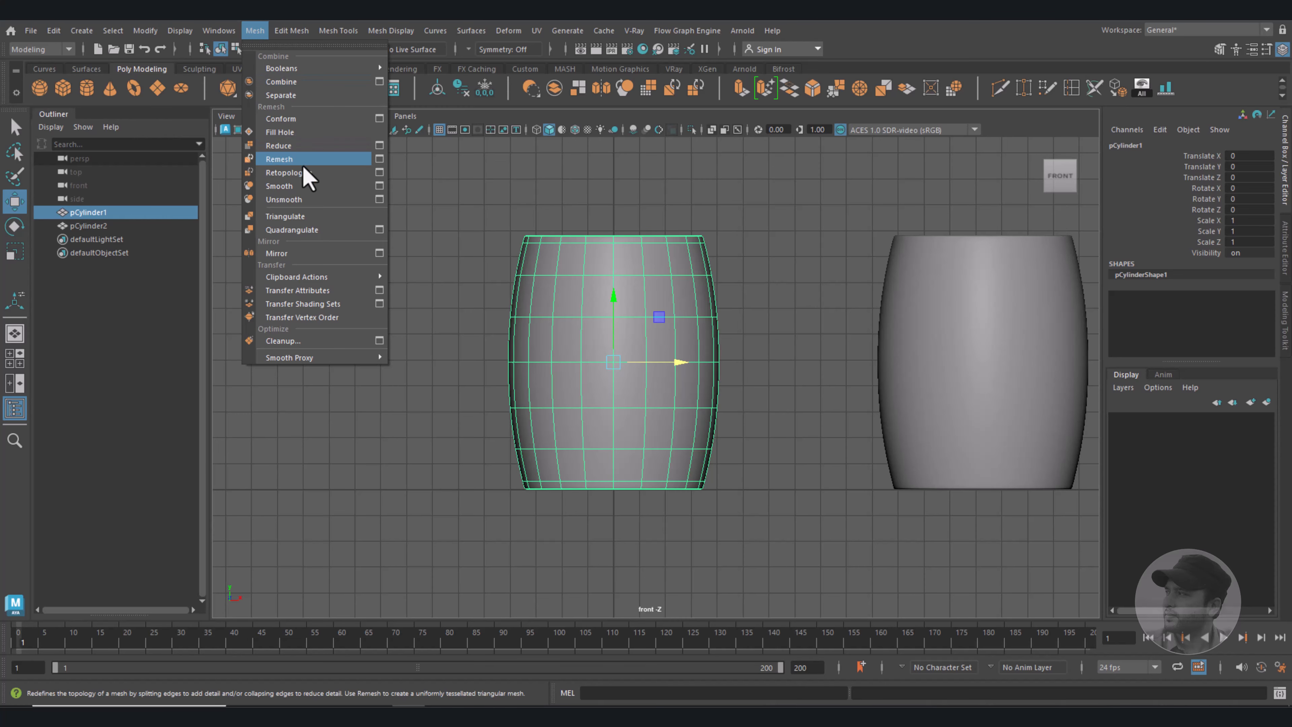
click(308, 187)
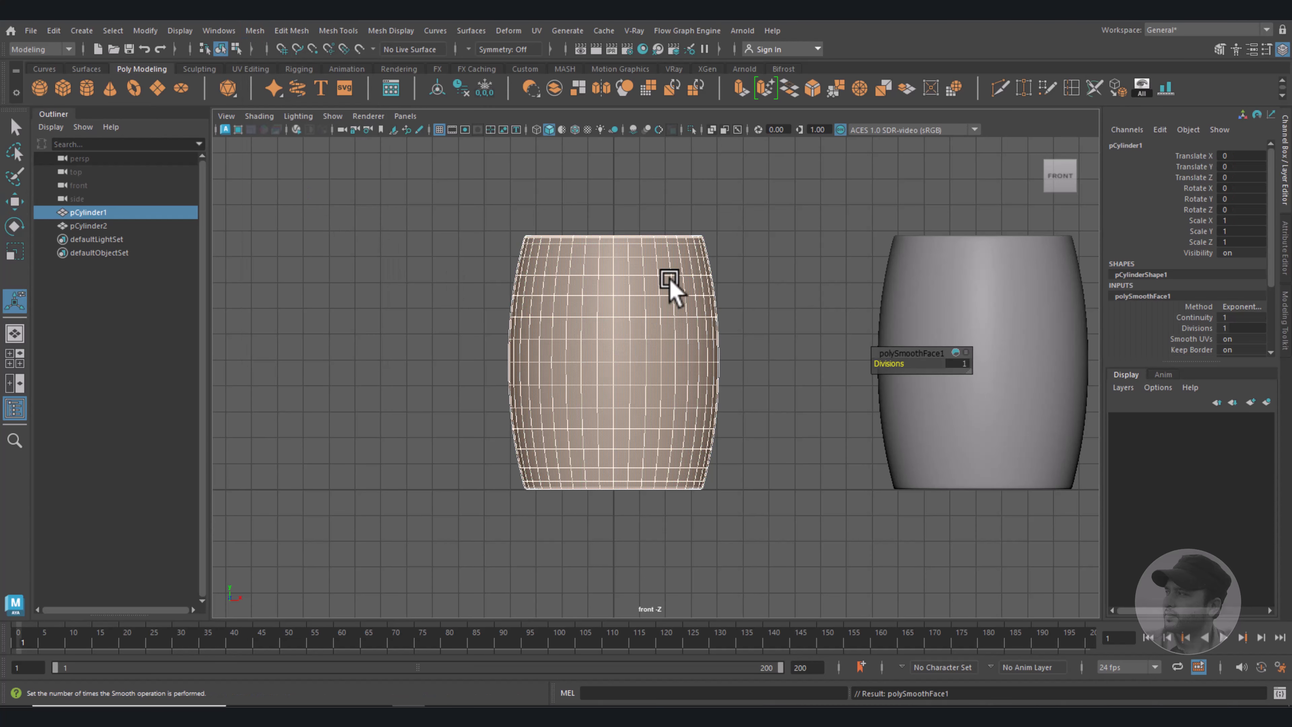
Select four horizontal face loops around the smoothed barrel: near the top, at the middle, in the lower part and near the bottom.
right_drag(670, 276, 681, 315)
click(664, 281)
shift+double_click(652, 284)
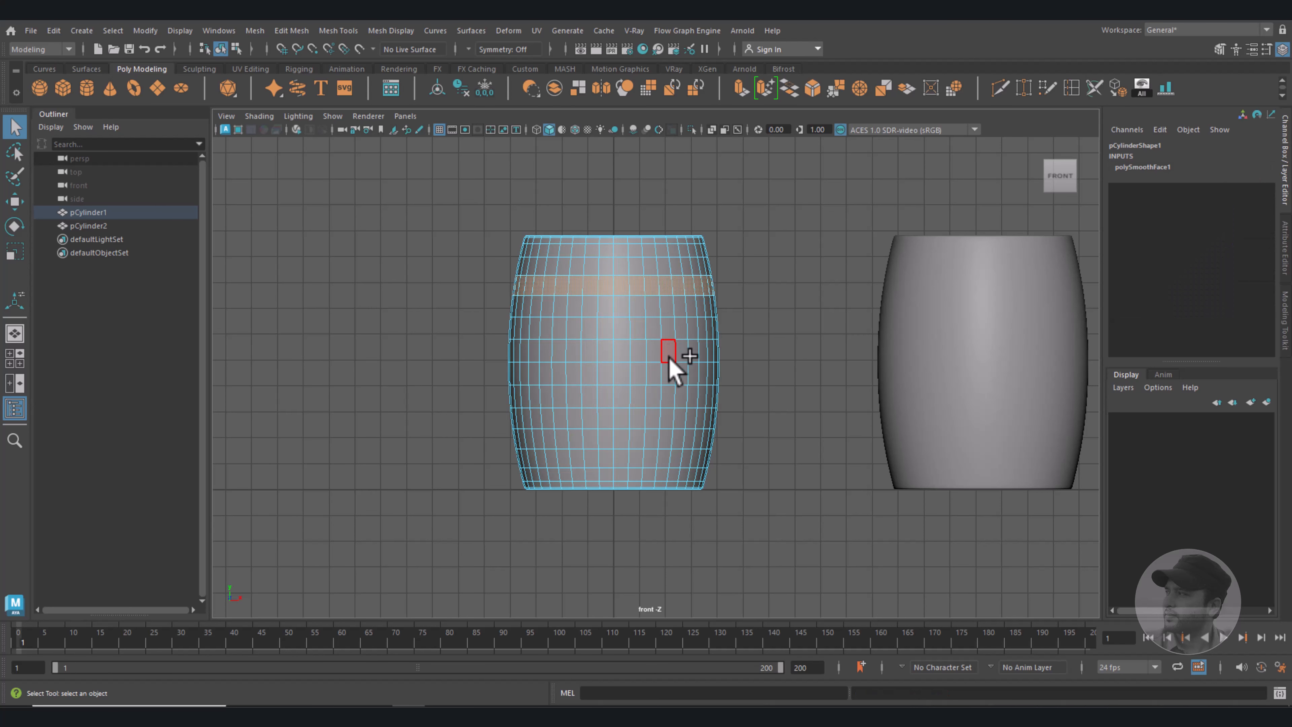
shift+double_click(655, 373)
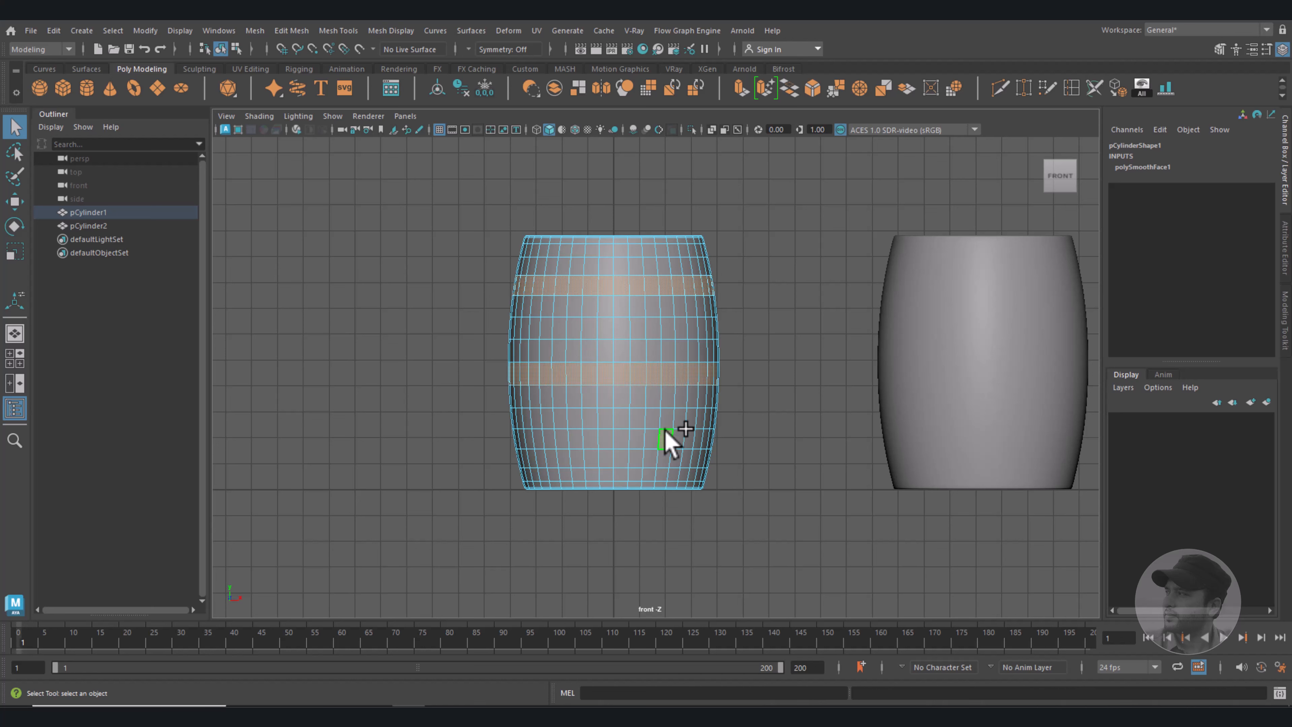
shift+double_click(653, 439)
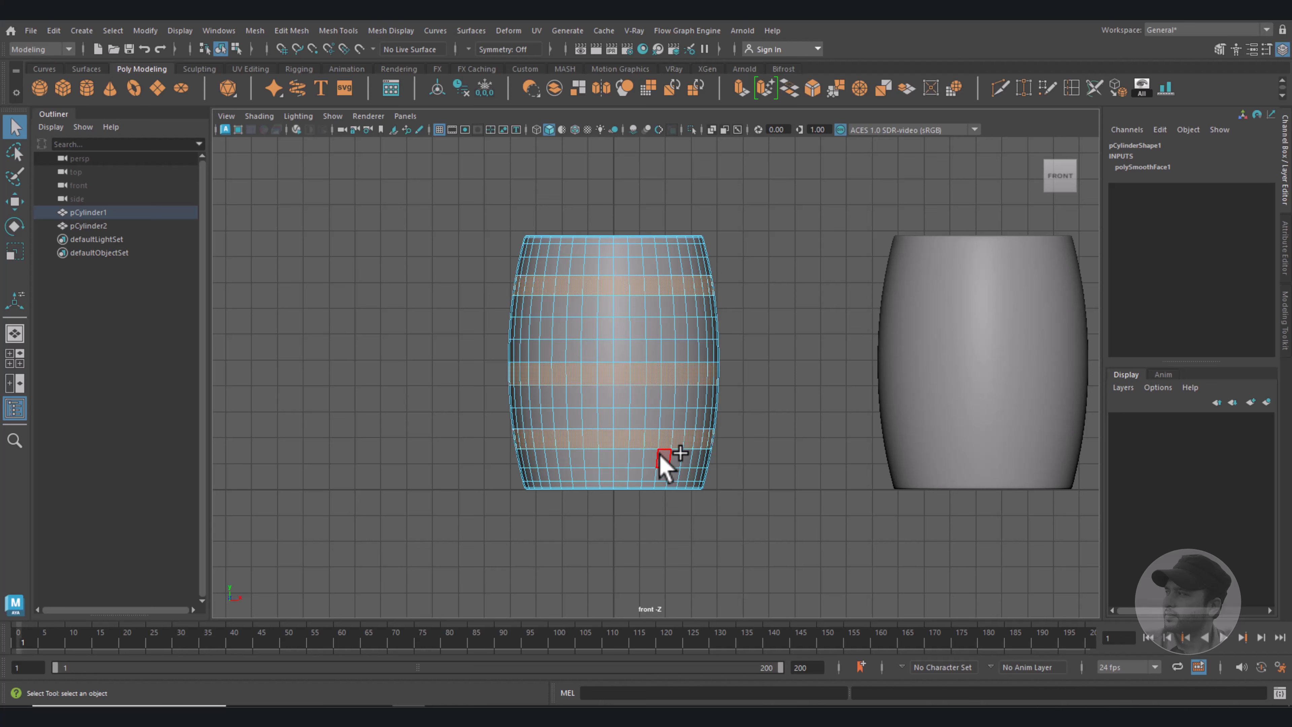
shift+double_click(648, 476)
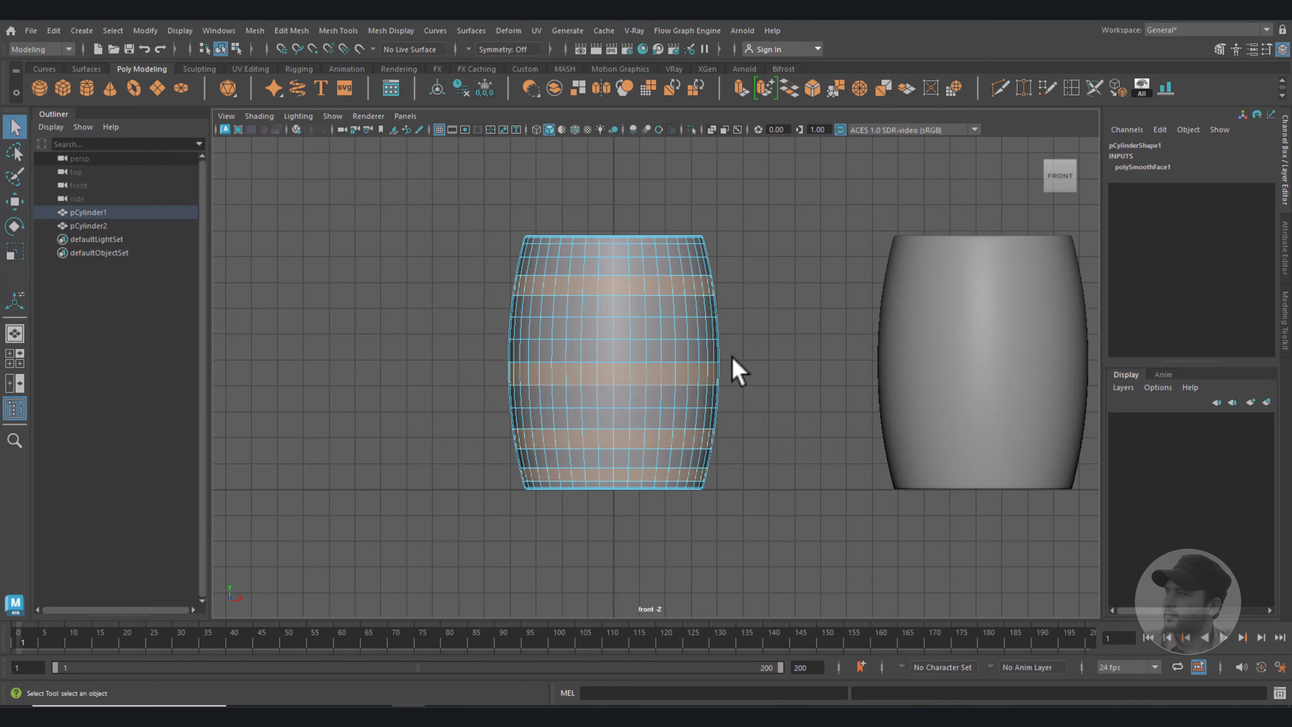
Invert the face selection across the whole barrel and delete those faces, keeping only the four hoop bands.
key(space)
key(space)
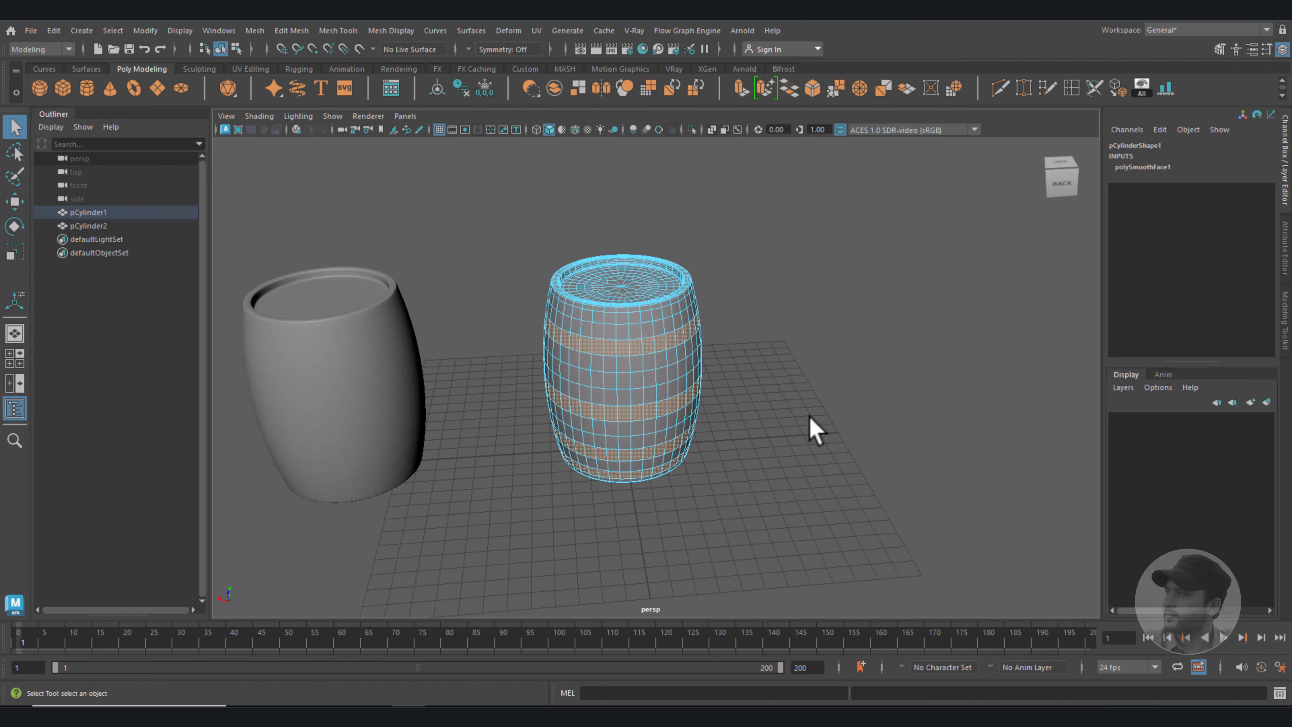
mouse_move(810, 417)
alt+mouse_down()
mouse_move(816, 392)
mouse_move(805, 424)
alt+mouse_up()
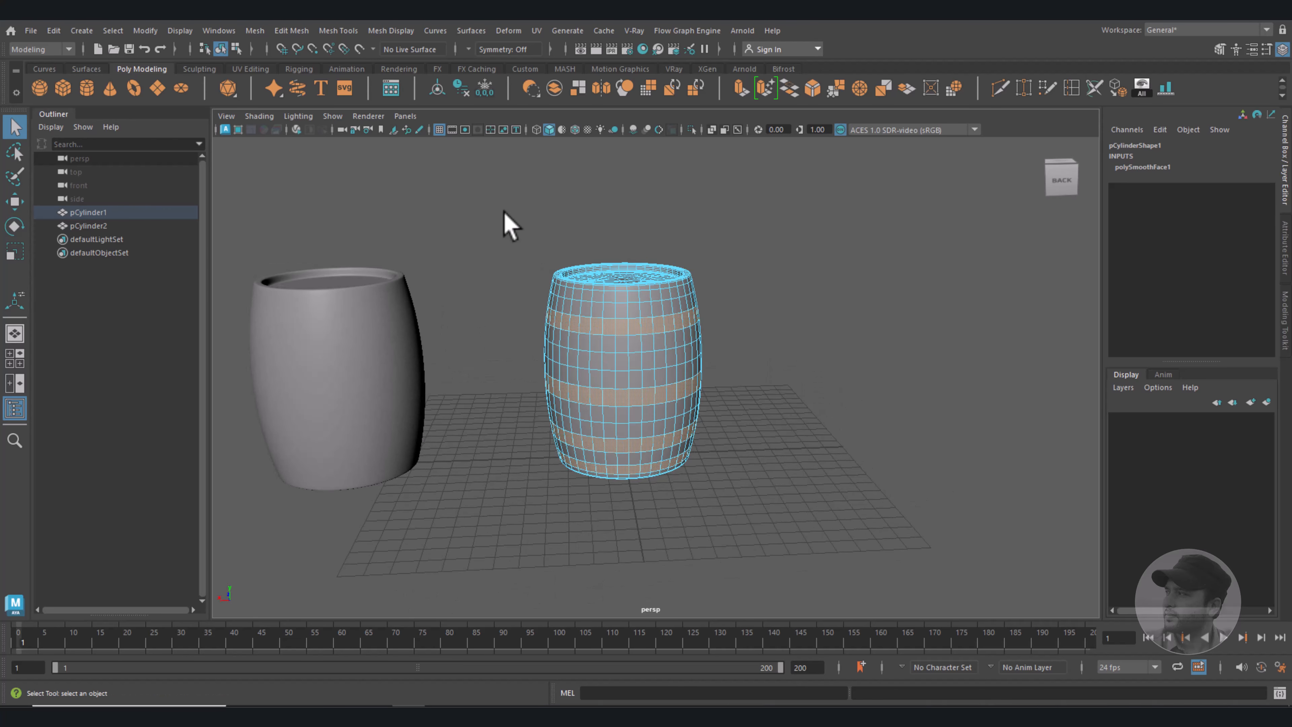
drag(505, 209, 836, 532)
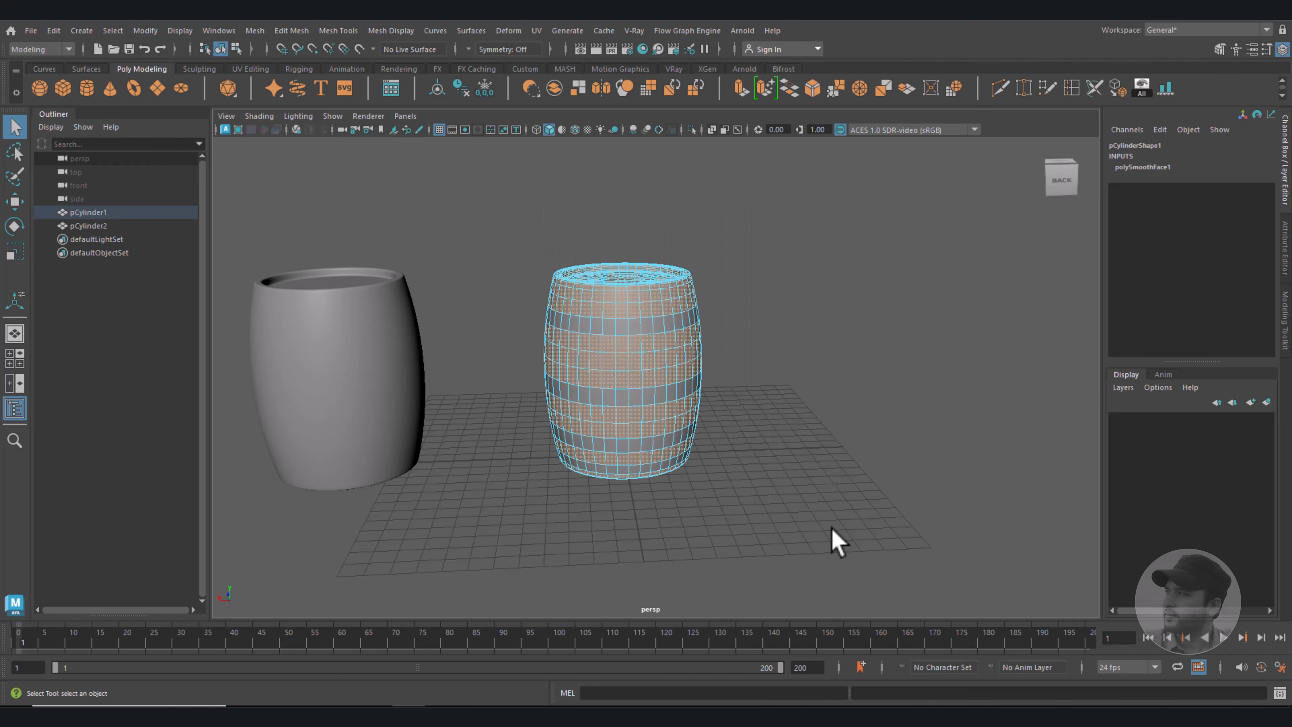
key(Delete)
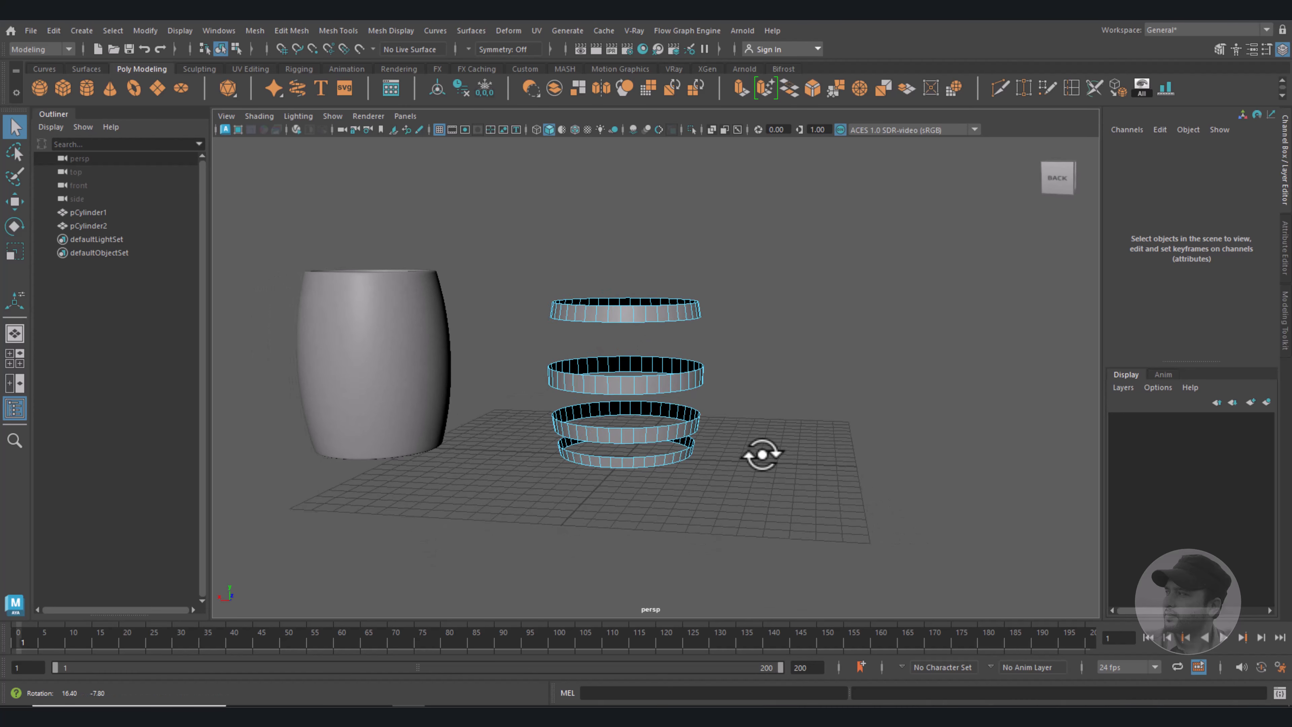
Select all faces of the four hoop bands in the perspective view.
key(space)
key(space)
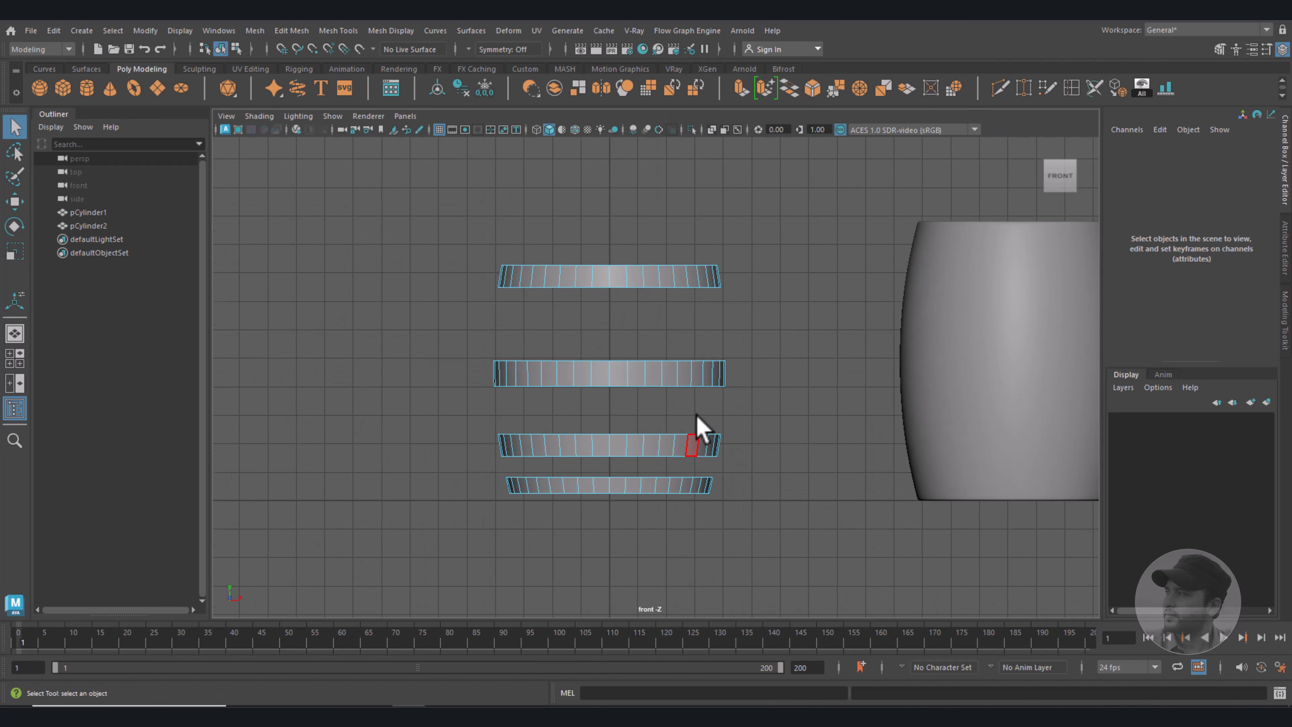
scroll(698, 430, up, 2)
key(space)
key(space)
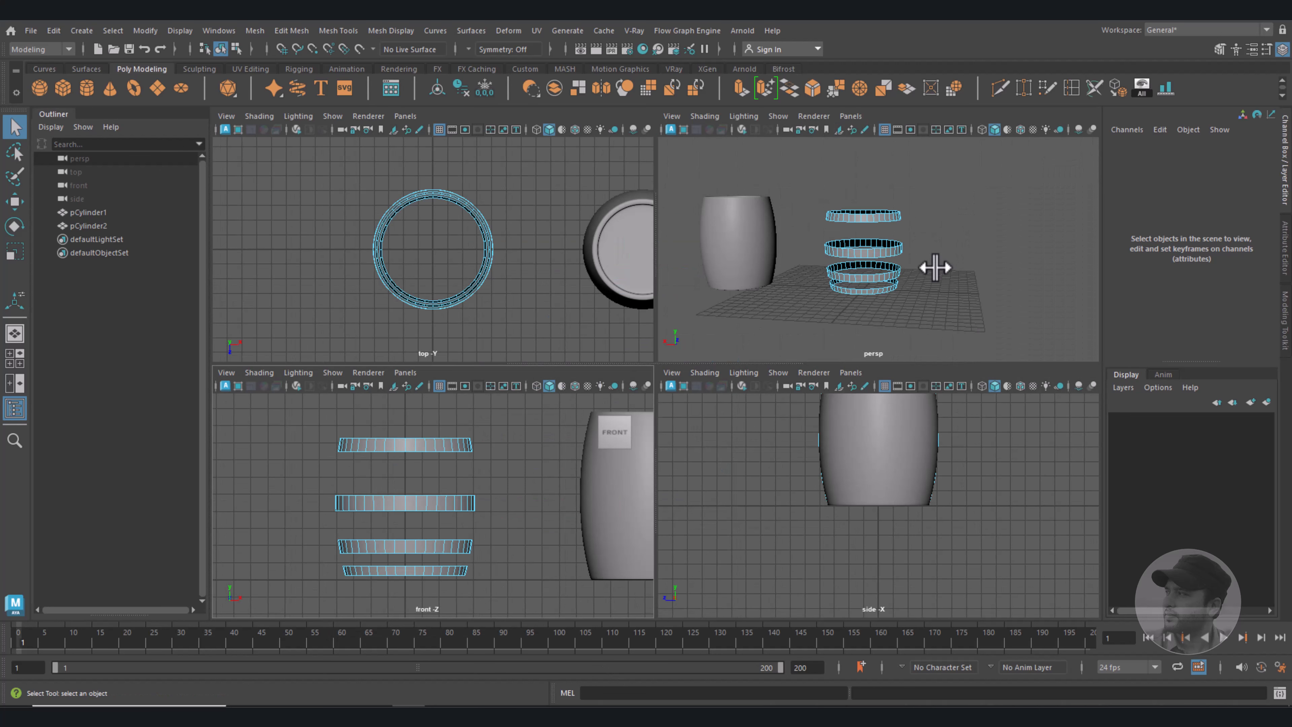
key(space)
alt+drag(865, 326, 732, 407)
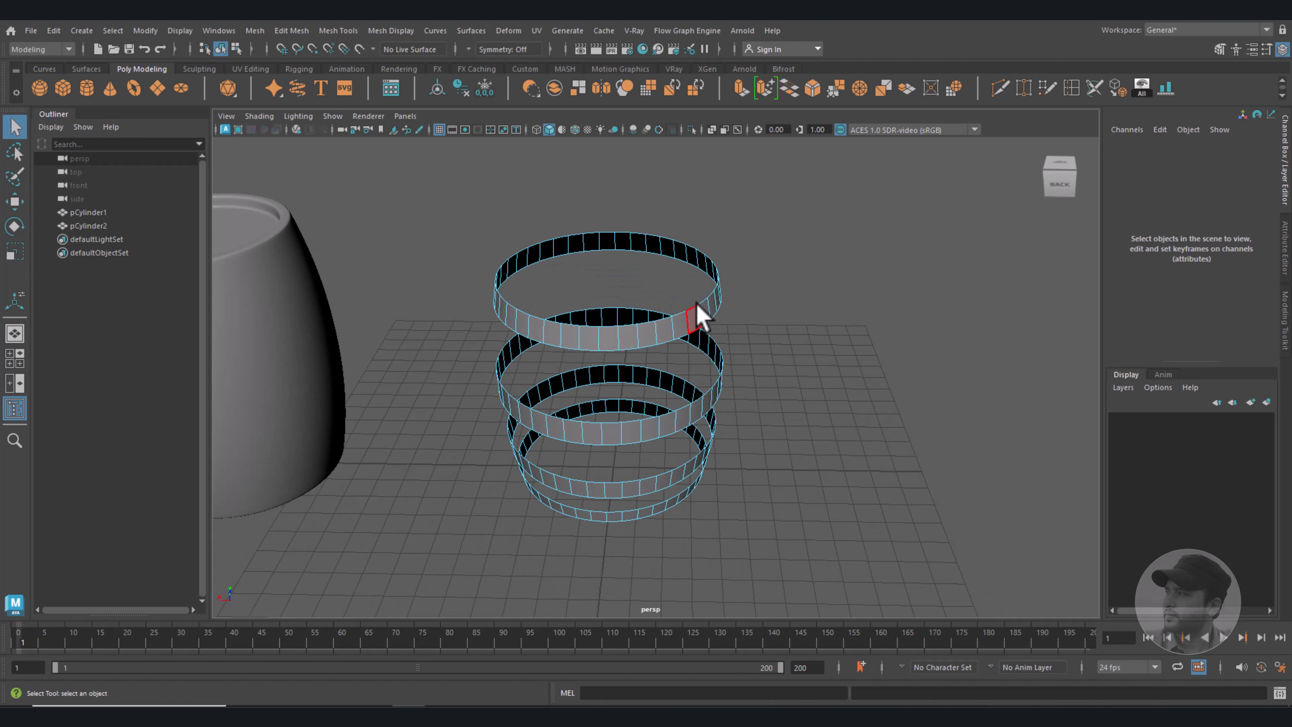
right_drag(697, 305, 705, 351)
drag(435, 190, 796, 578)
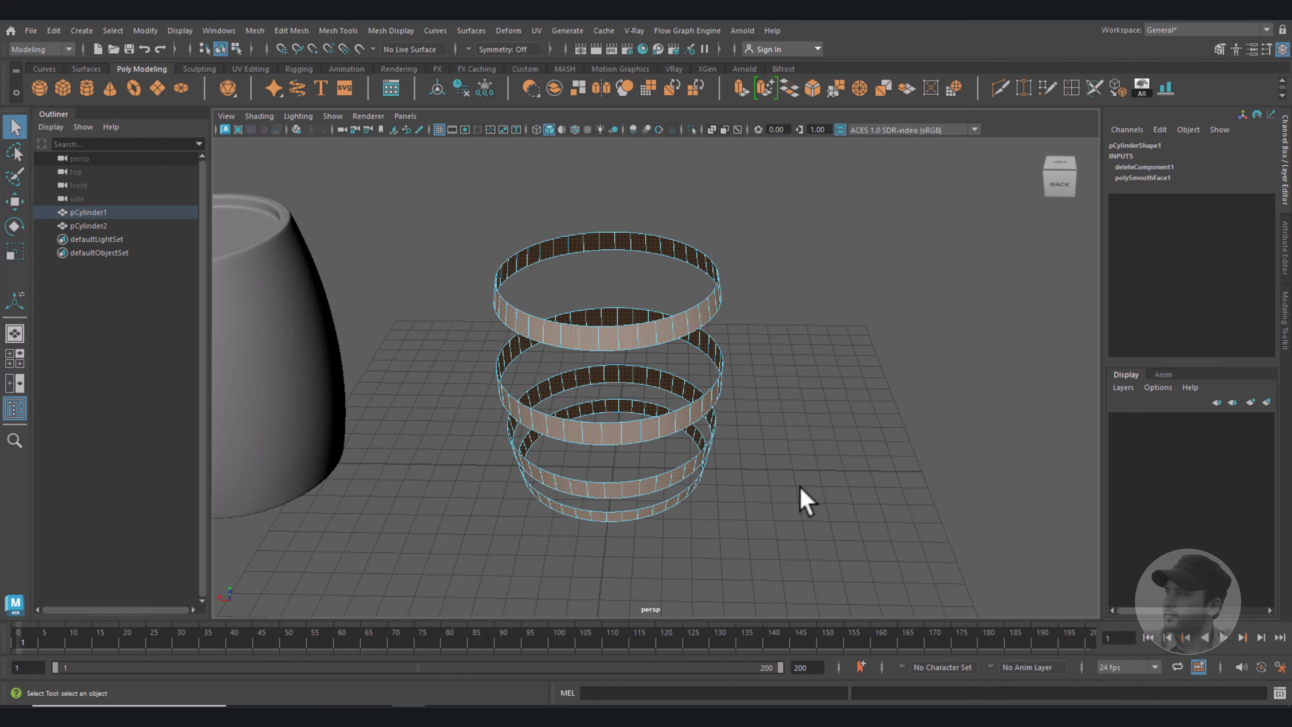
Extrude the selected hoop faces with a Thickness of 0.2.
key(1)
key(ctrl+e)
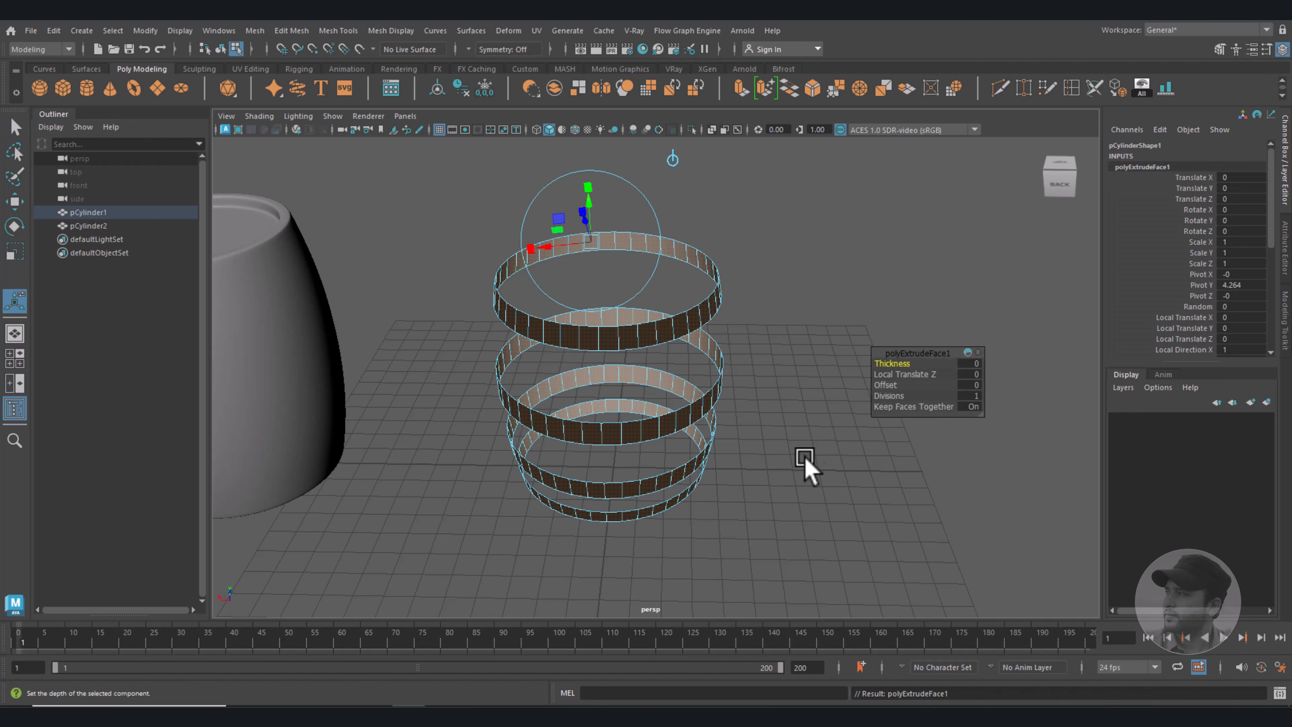
scroll(778, 444, up, 3)
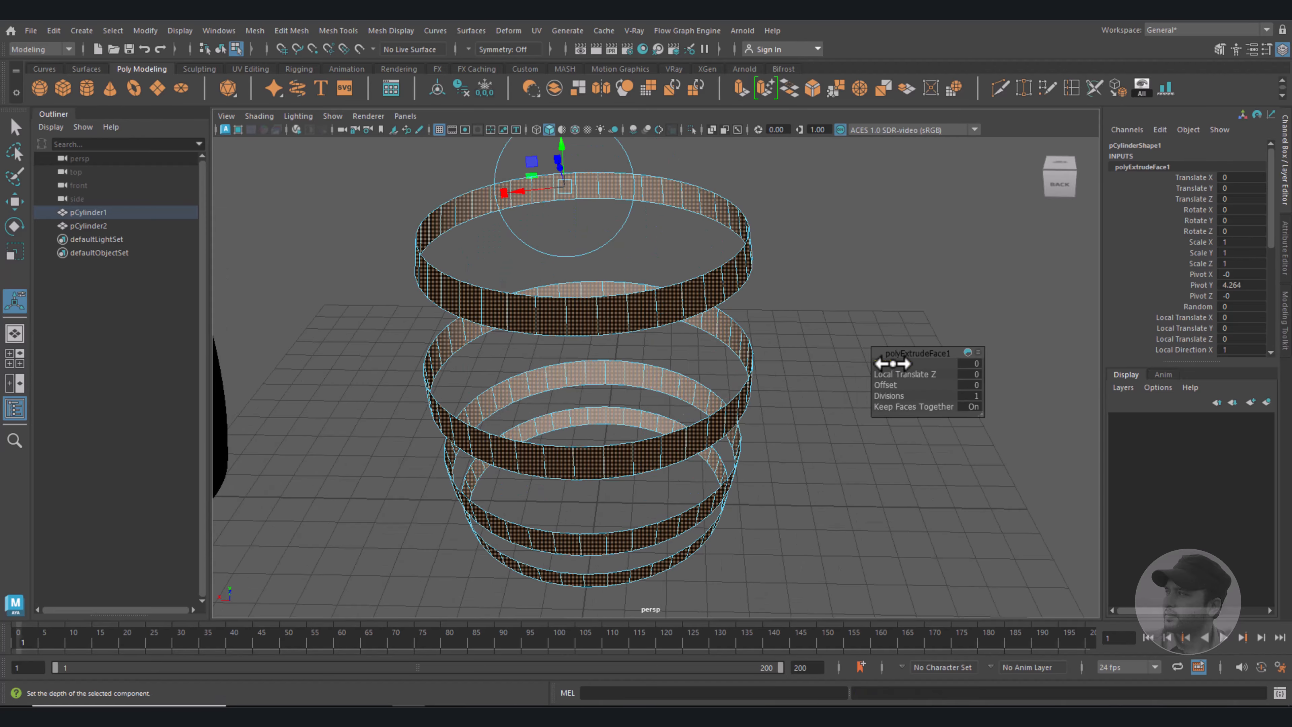
mouse_move(893, 363)
mouse_down()
mouse_move(920, 365)
mouse_move(900, 364)
mouse_up()
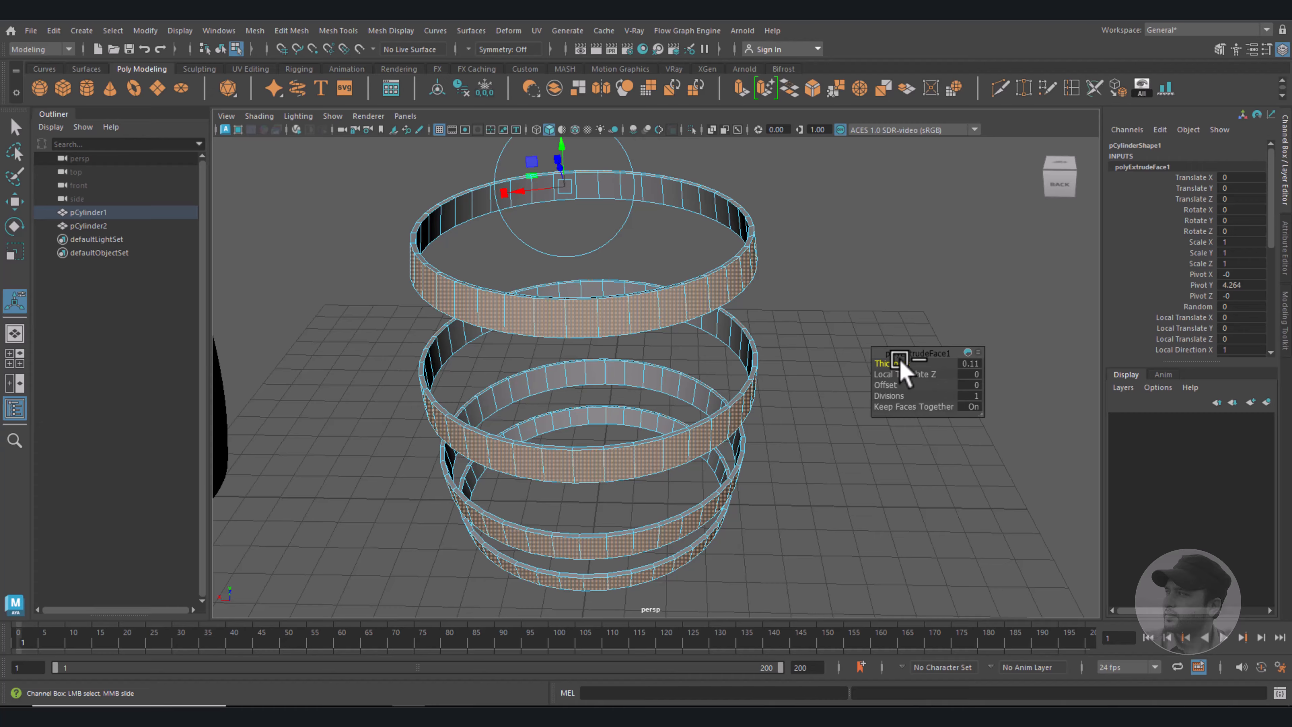
drag(902, 364, 907, 364)
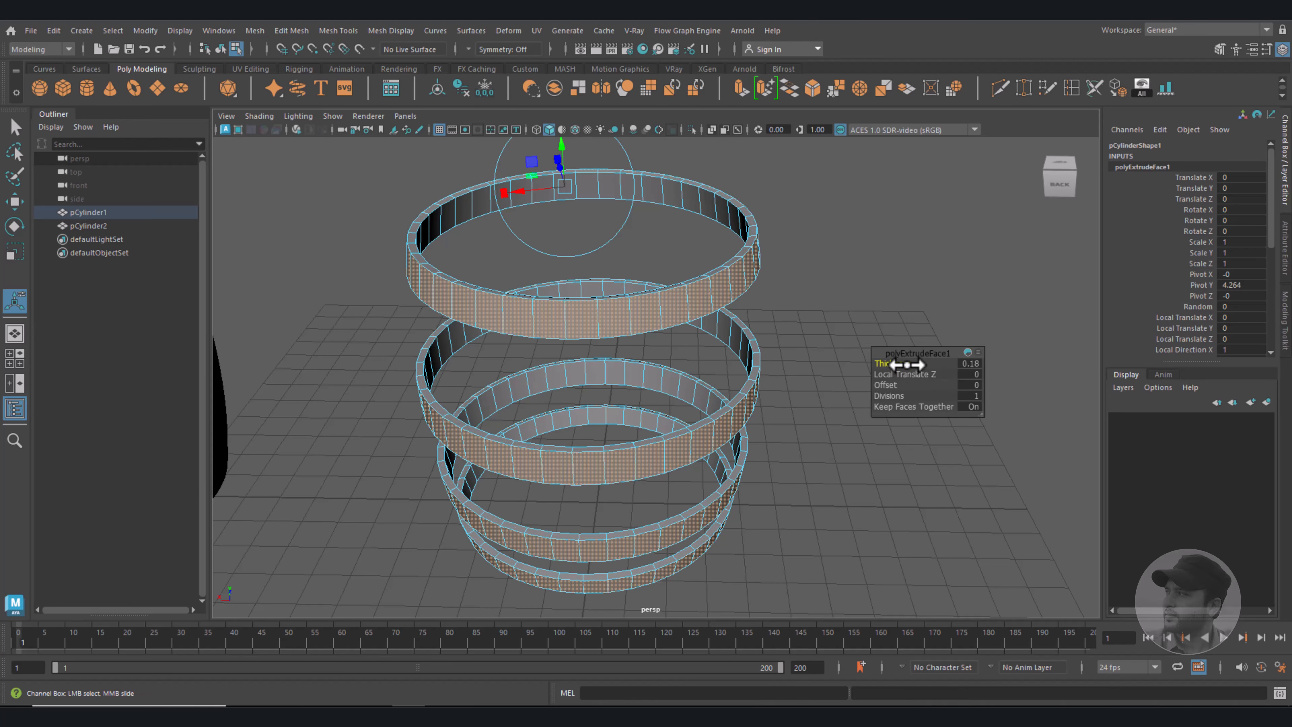
click(971, 364)
text(0.2)
key(Return)
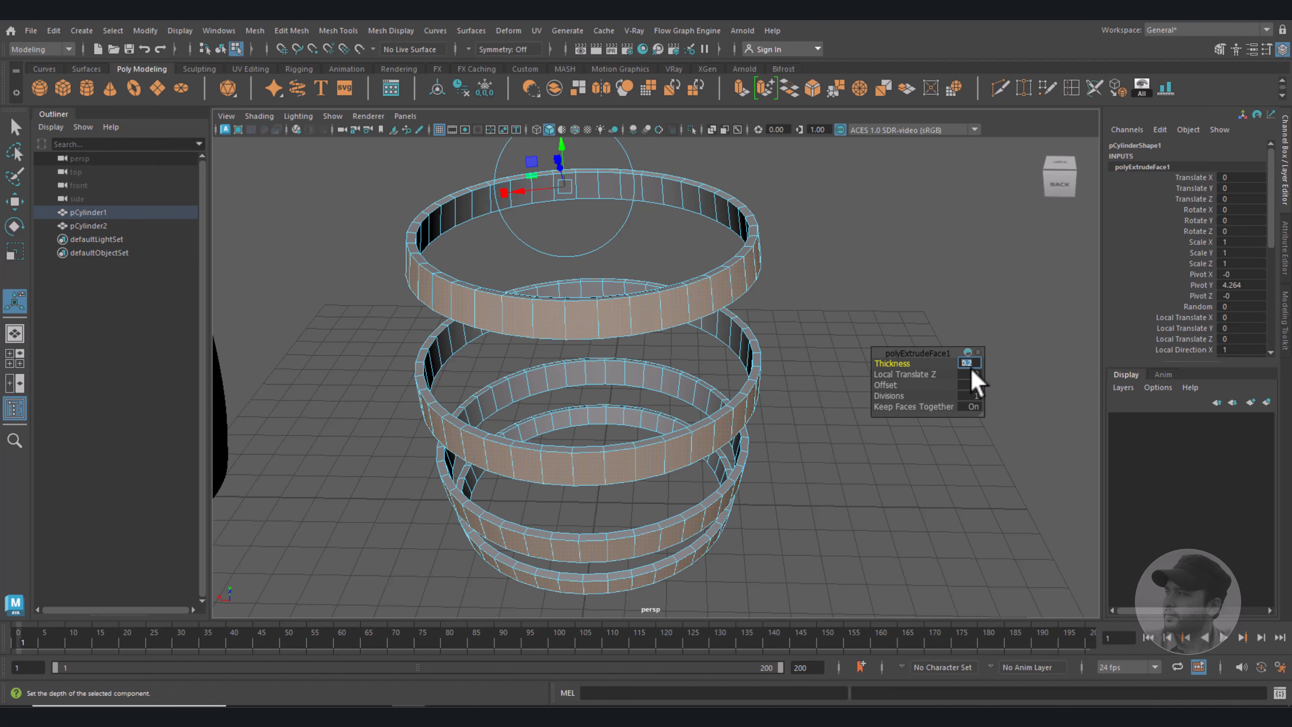
Return the hoops to object mode and display the front view in wireframe.
right_drag(760, 266, 795, 245)
key(space)
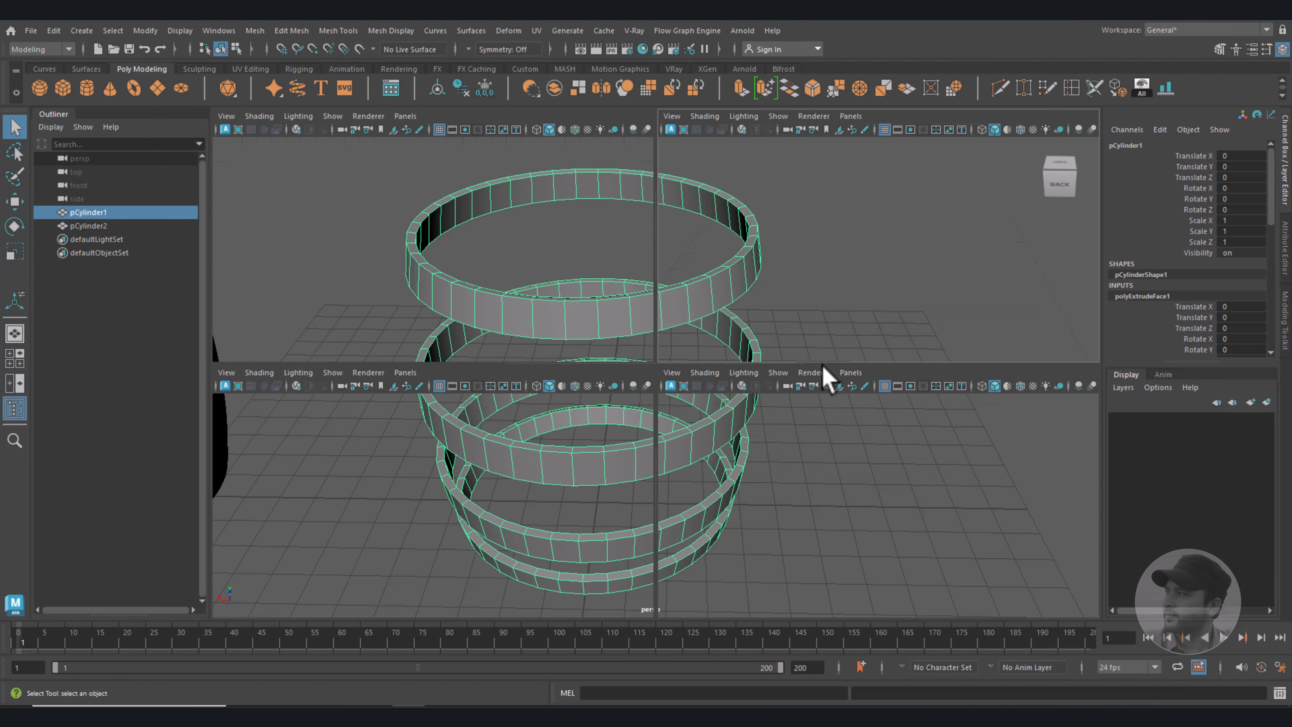
key(space)
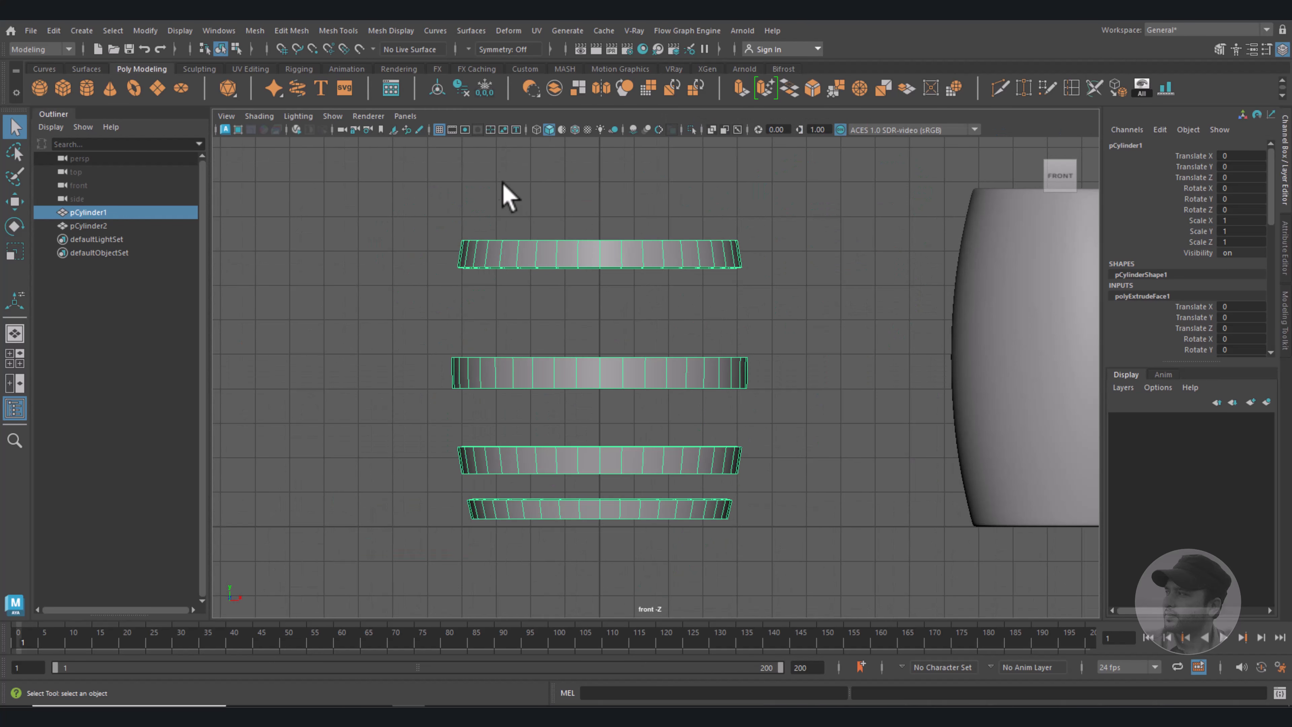
click(538, 133)
scroll(784, 338, up, 3)
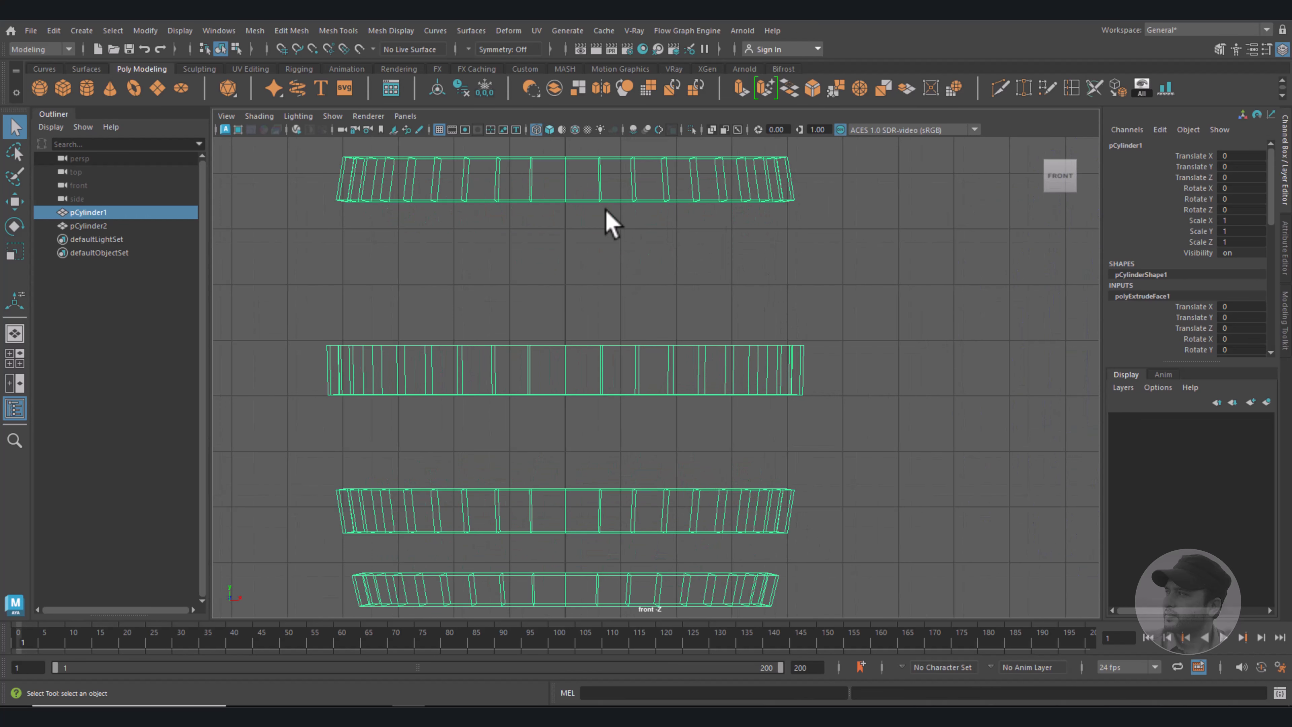
alt+middle_drag(609, 222, 683, 319)
scroll(684, 326, up, 2)
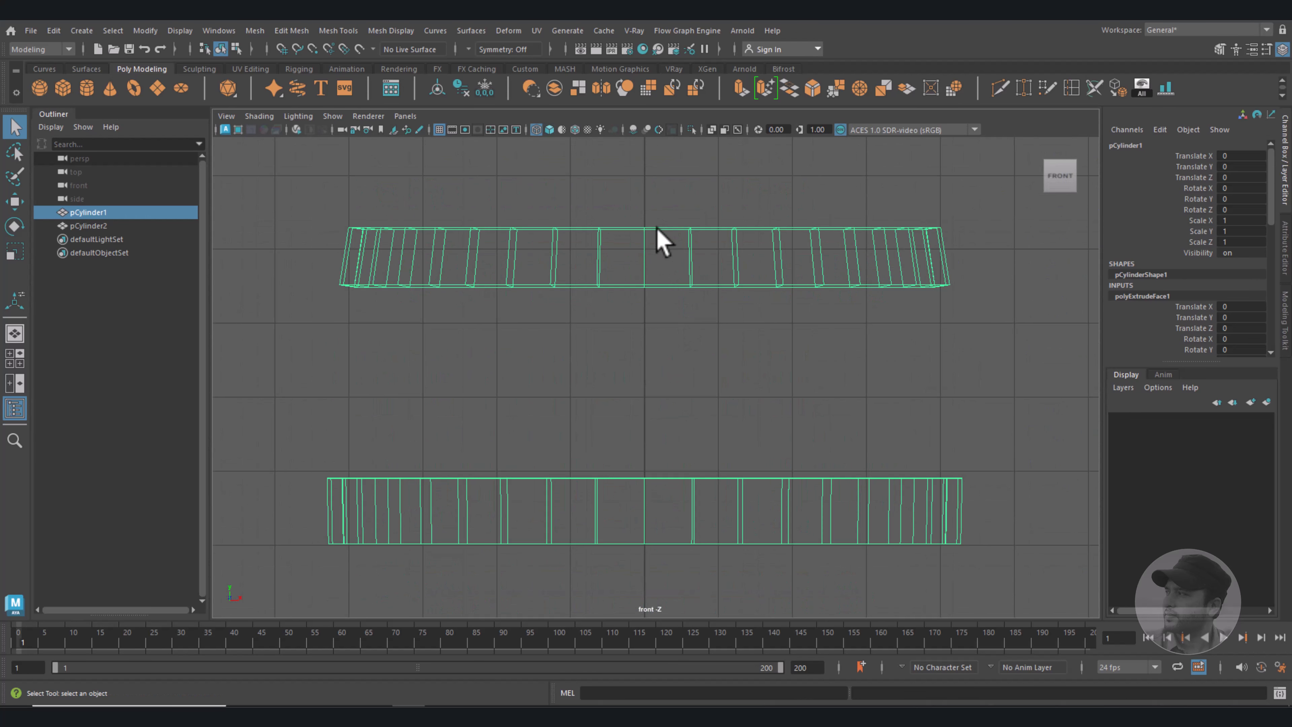
Flatten the upper and lower vertex rows of the topmost hoop by scaling each row vertically to 0.
right_drag(661, 241, 611, 236)
drag(304, 197, 1021, 265)
alt+middle_drag(946, 323, 944, 379)
key(r)
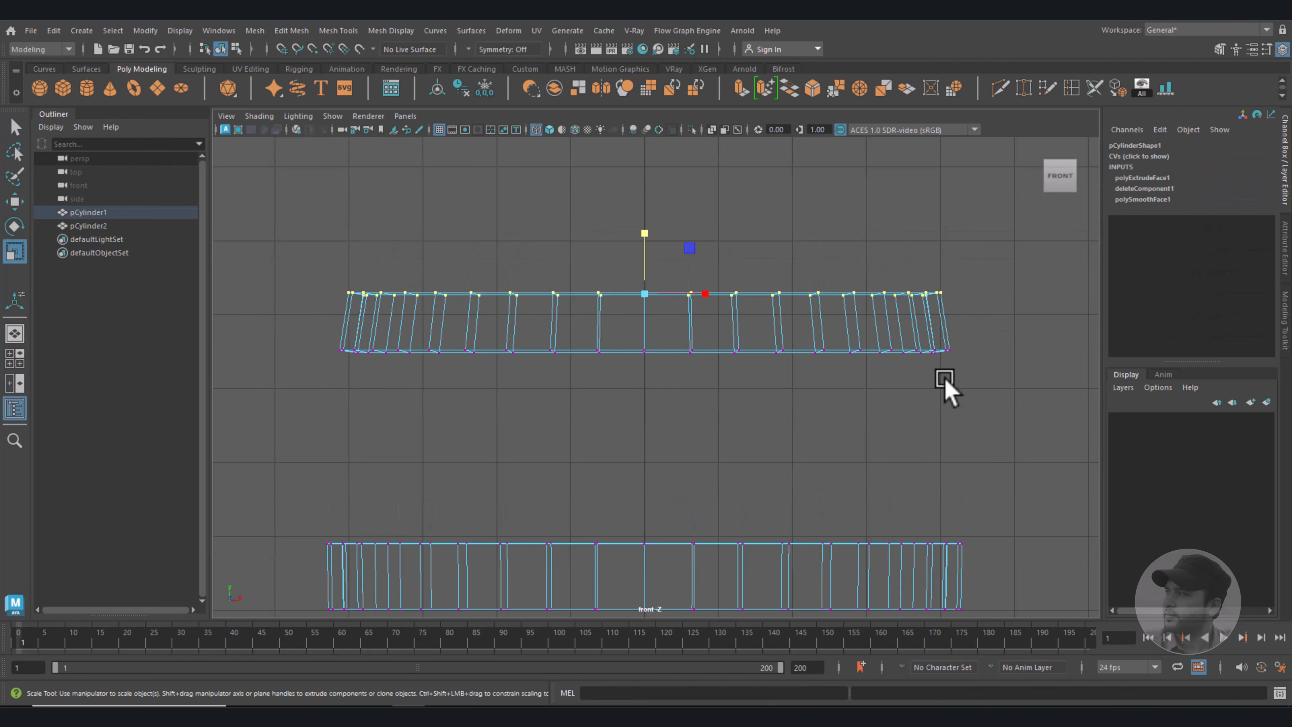
drag(646, 244, 677, 478)
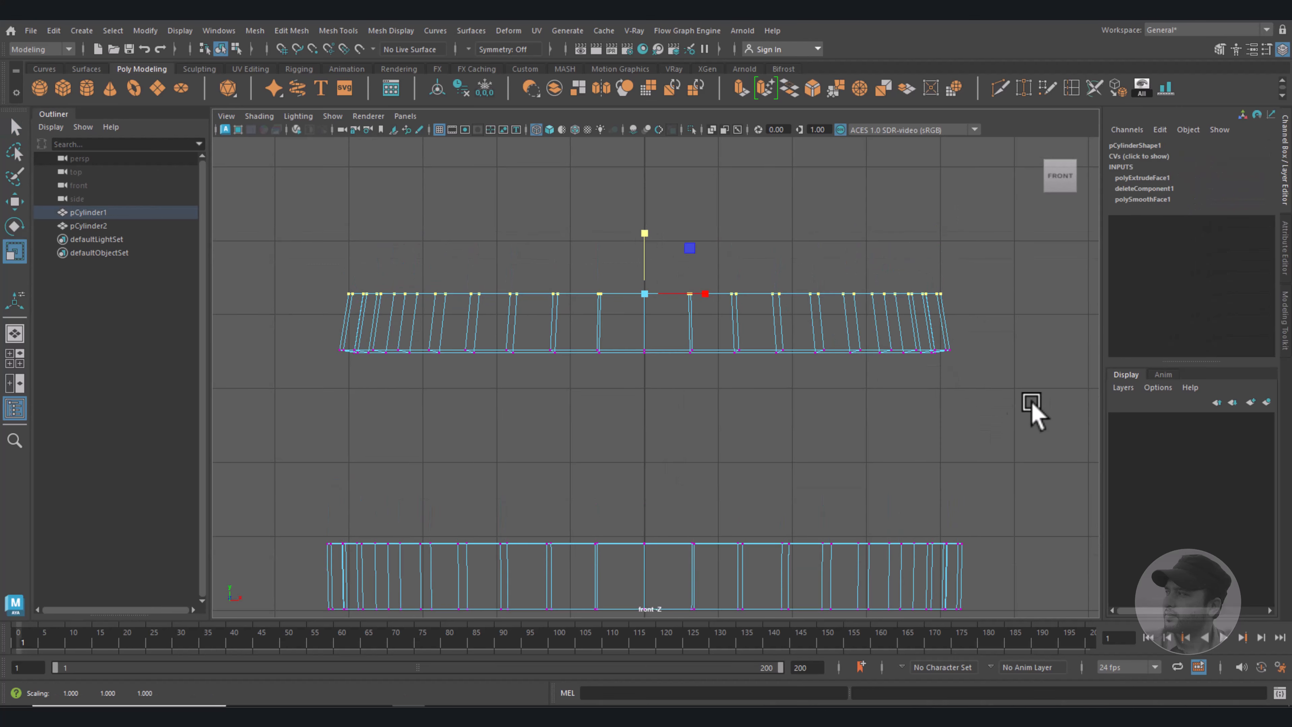
drag(1032, 407, 249, 336)
drag(646, 293, 645, 466)
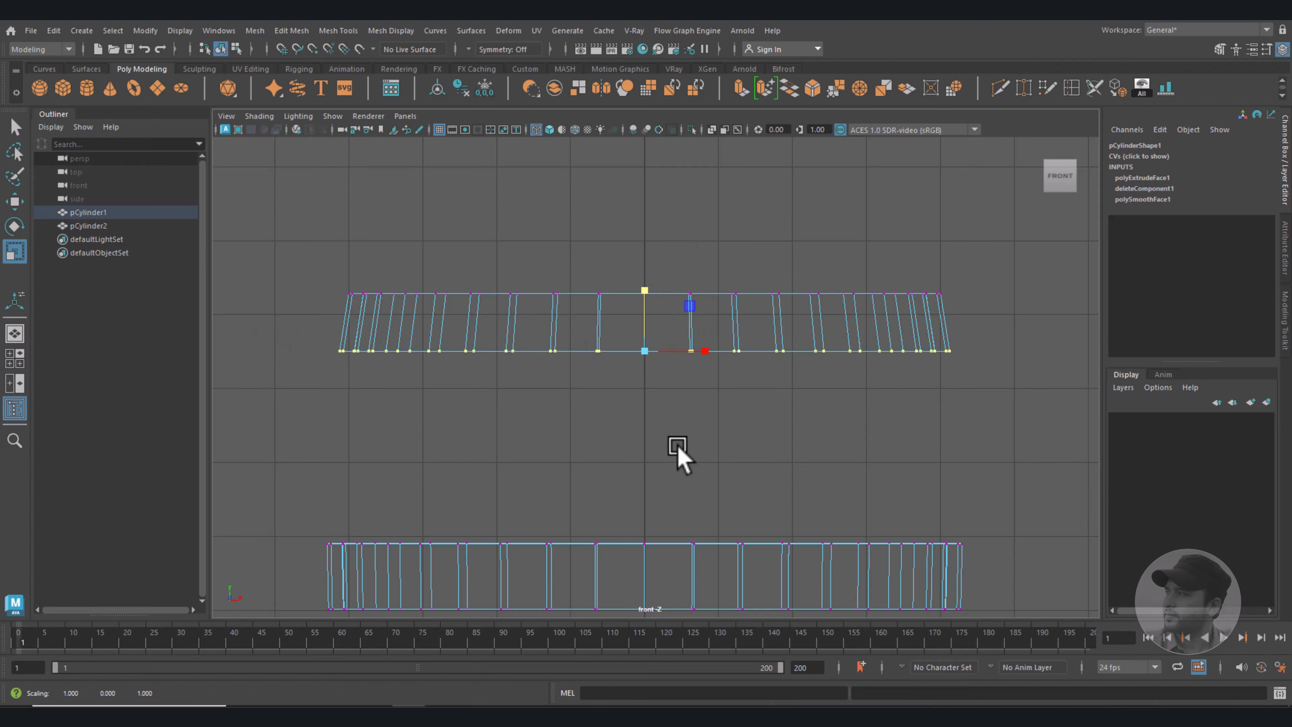
Flatten the upper and lower vertex rows of the second hoop from the top by scaling them vertically to 0.
alt+middle_drag(676, 444, 688, 266)
scroll(688, 266, up, 1)
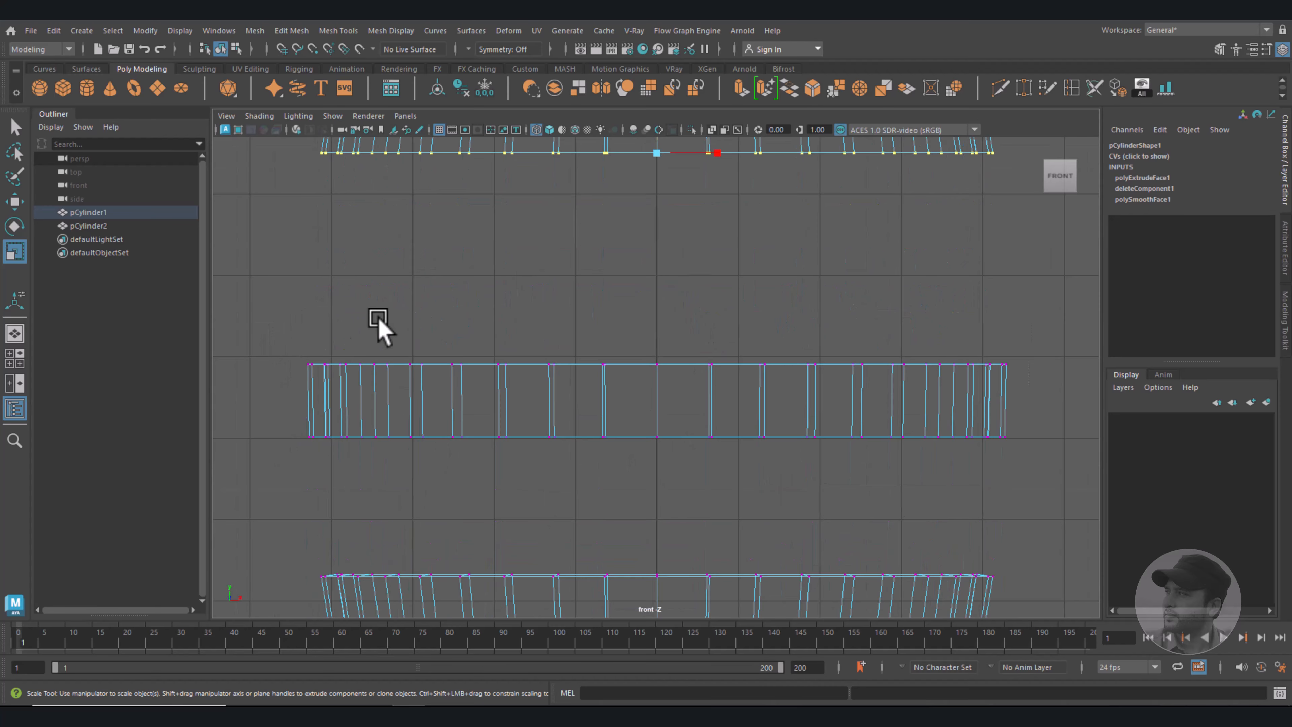
drag(268, 331, 1119, 400)
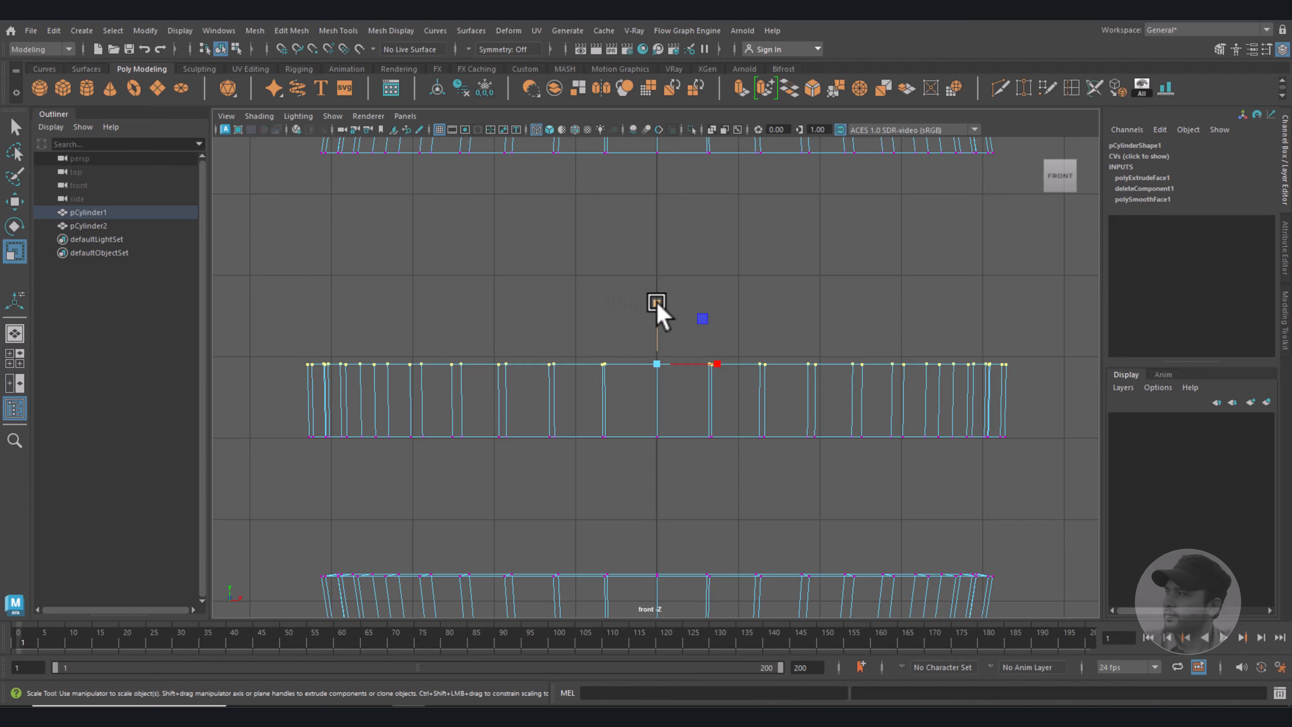
drag(657, 305, 658, 496)
drag(1063, 472, 252, 405)
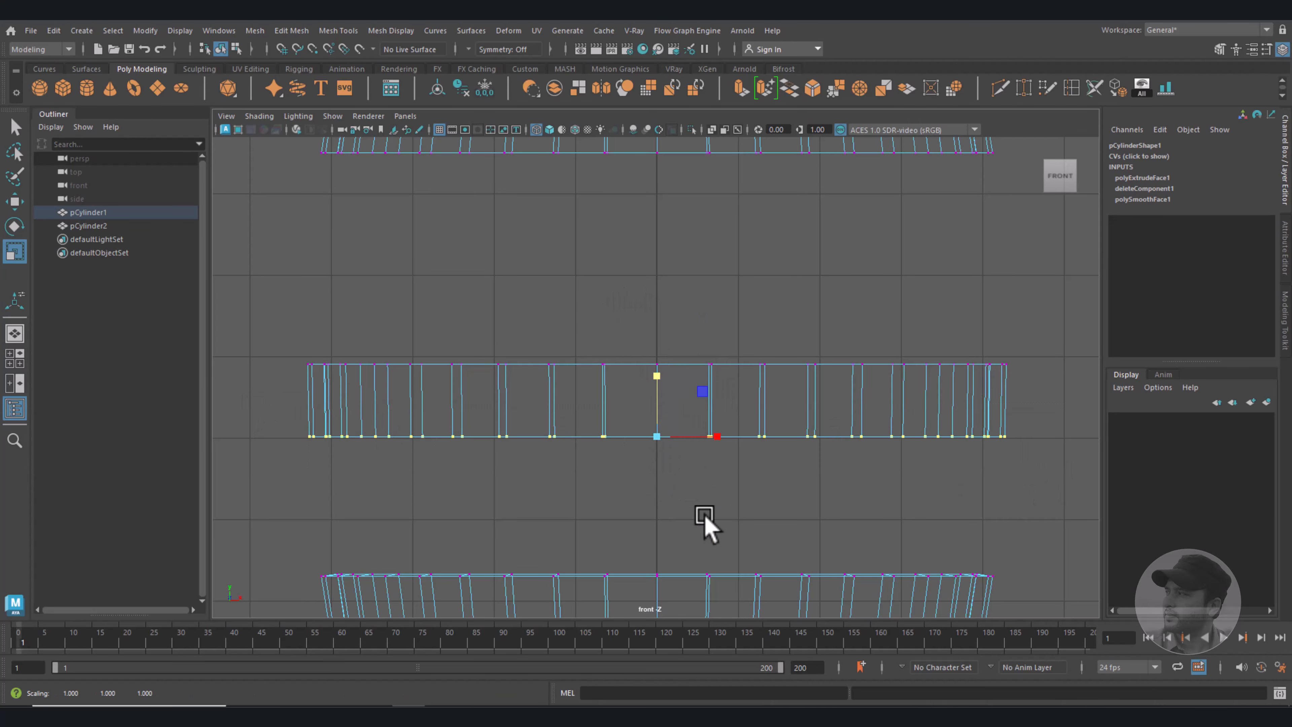
Flatten the upper and lower vertex rows of the third hoop from the top with a vertical scale.
alt+middle_drag(701, 523, 729, 251)
drag(302, 278, 1046, 337)
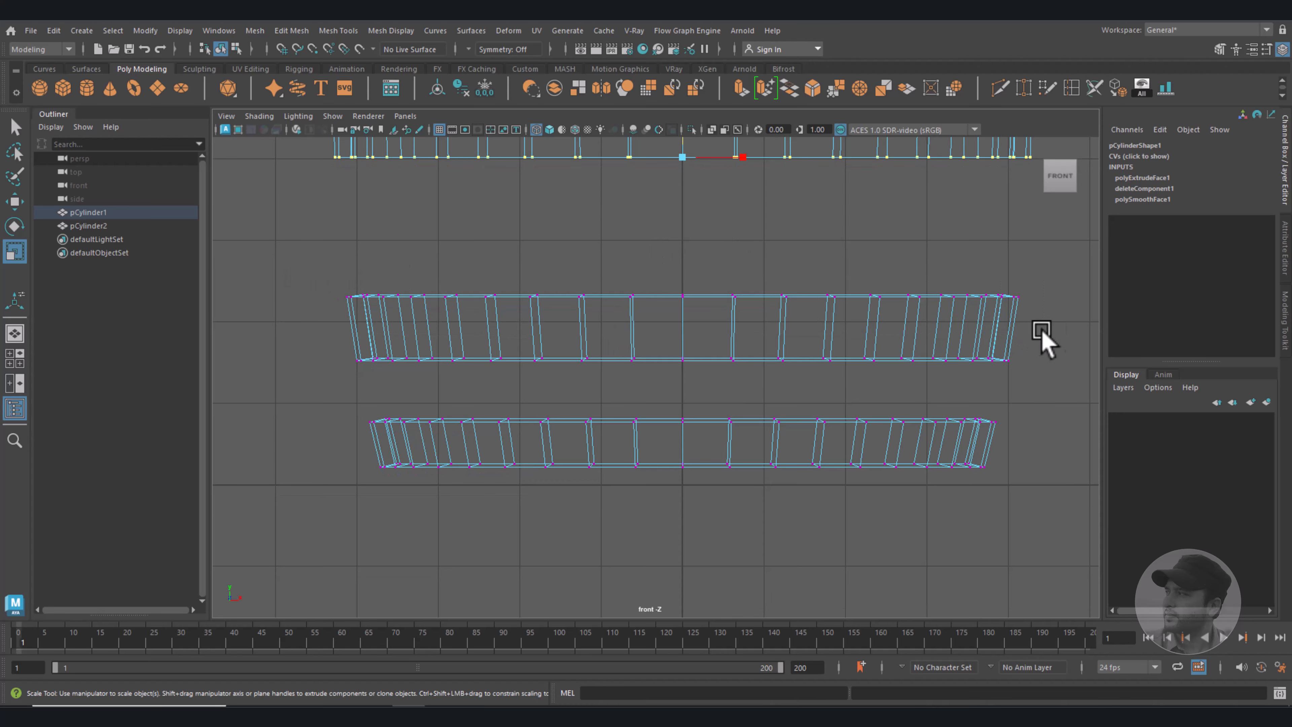
click(682, 236)
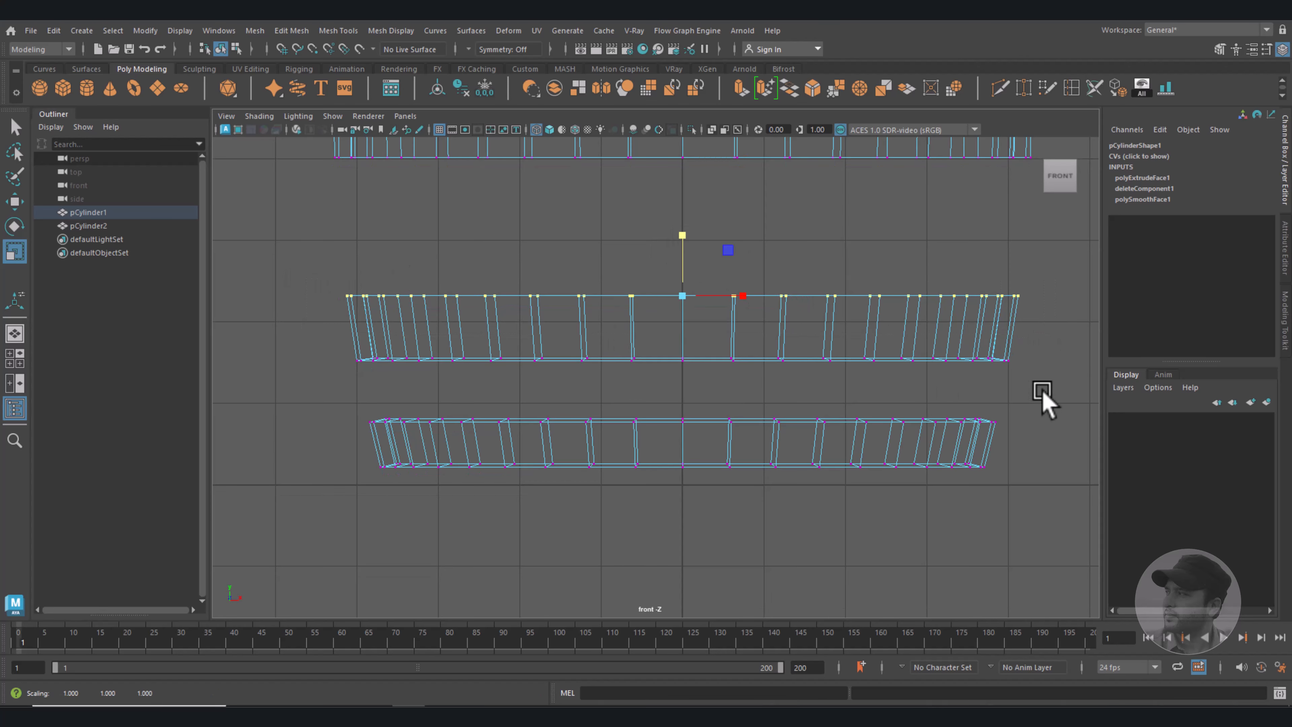
drag(1044, 398, 395, 343)
click(682, 300)
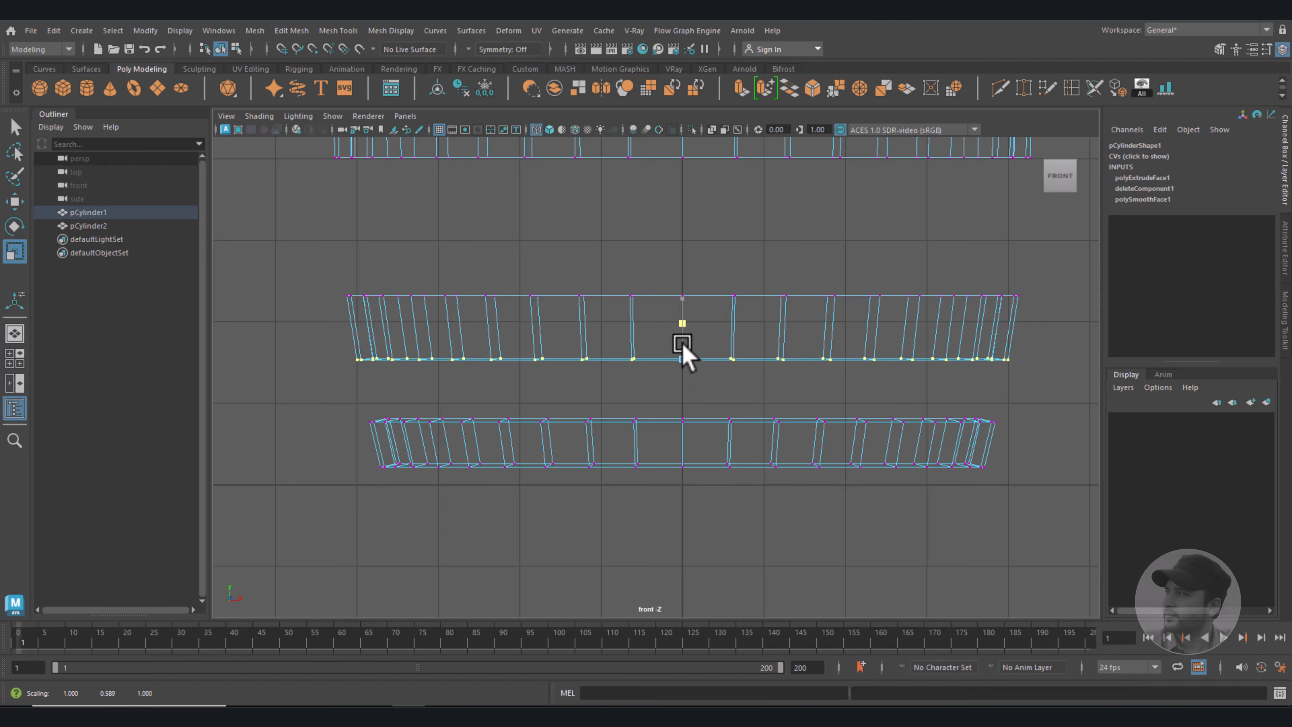
Flatten the upper and lower vertex rows of the lowest hoop by scaling them vertically to 0.
drag(350, 391, 1124, 444)
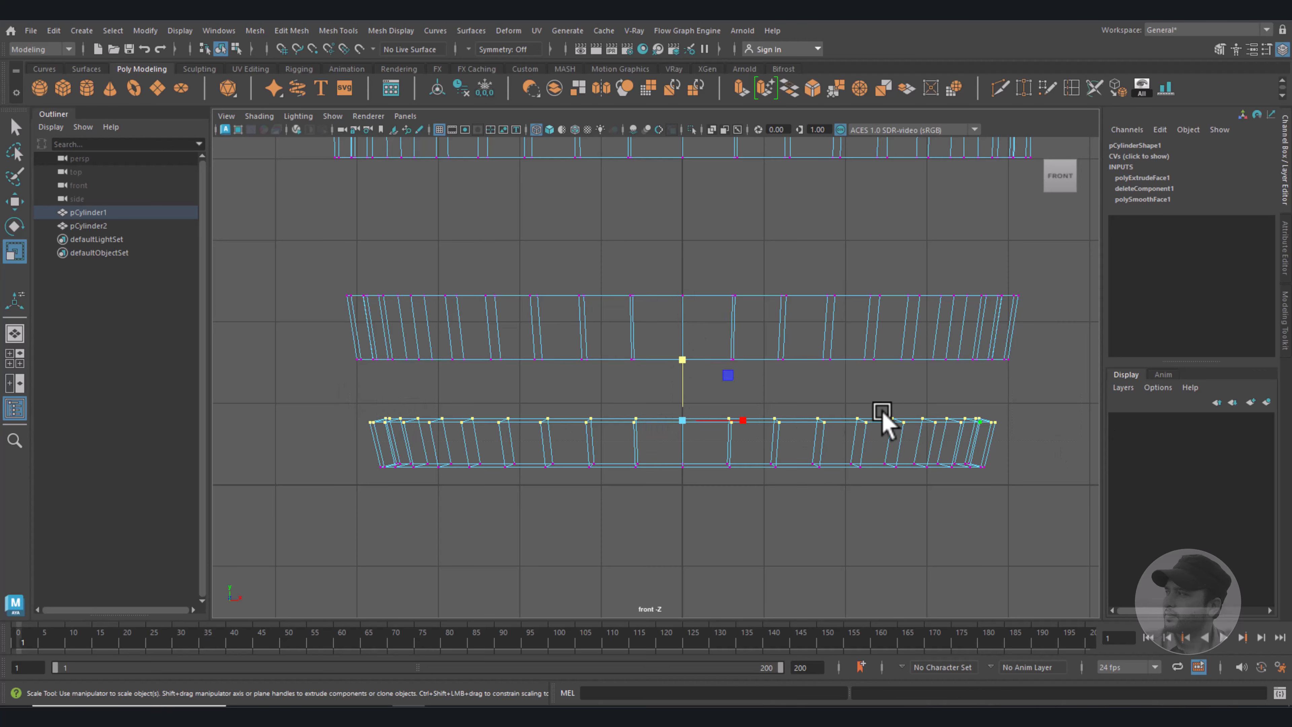
click(682, 360)
drag(352, 444, 1043, 548)
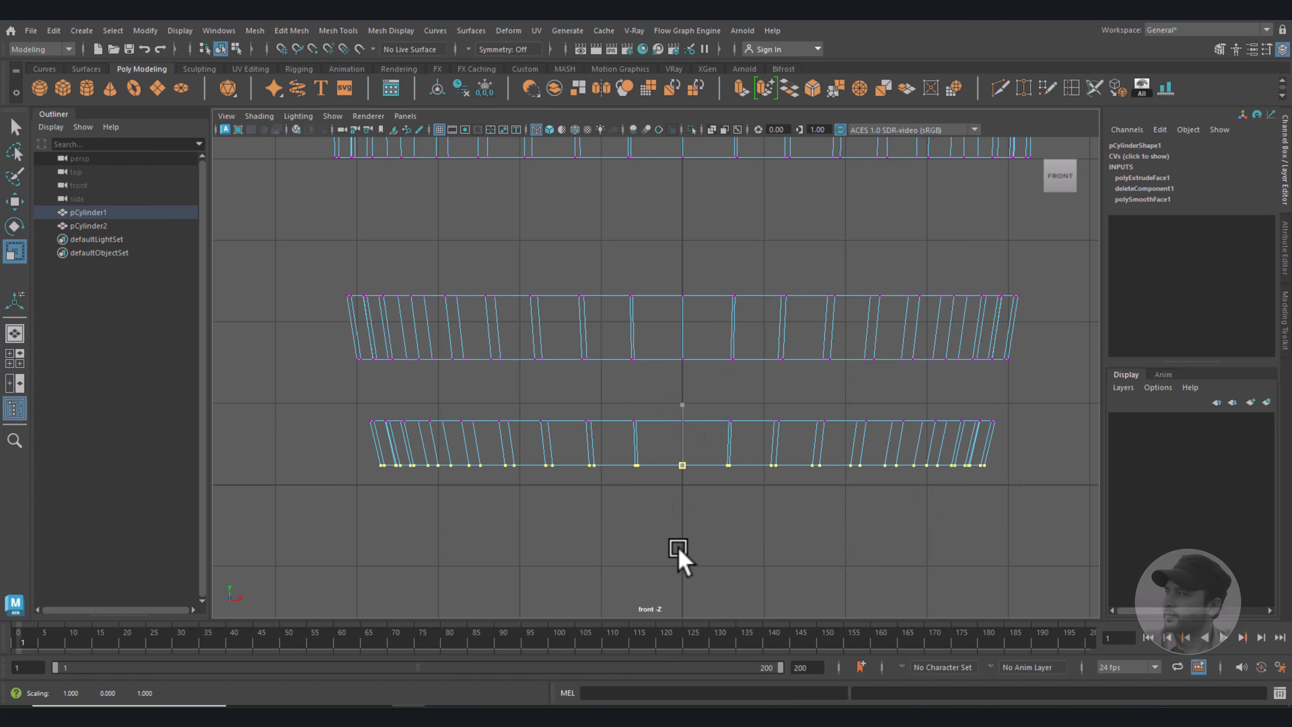
Select the top-rim face loops of all four hoops in the perspective view.
key(space)
key(space)
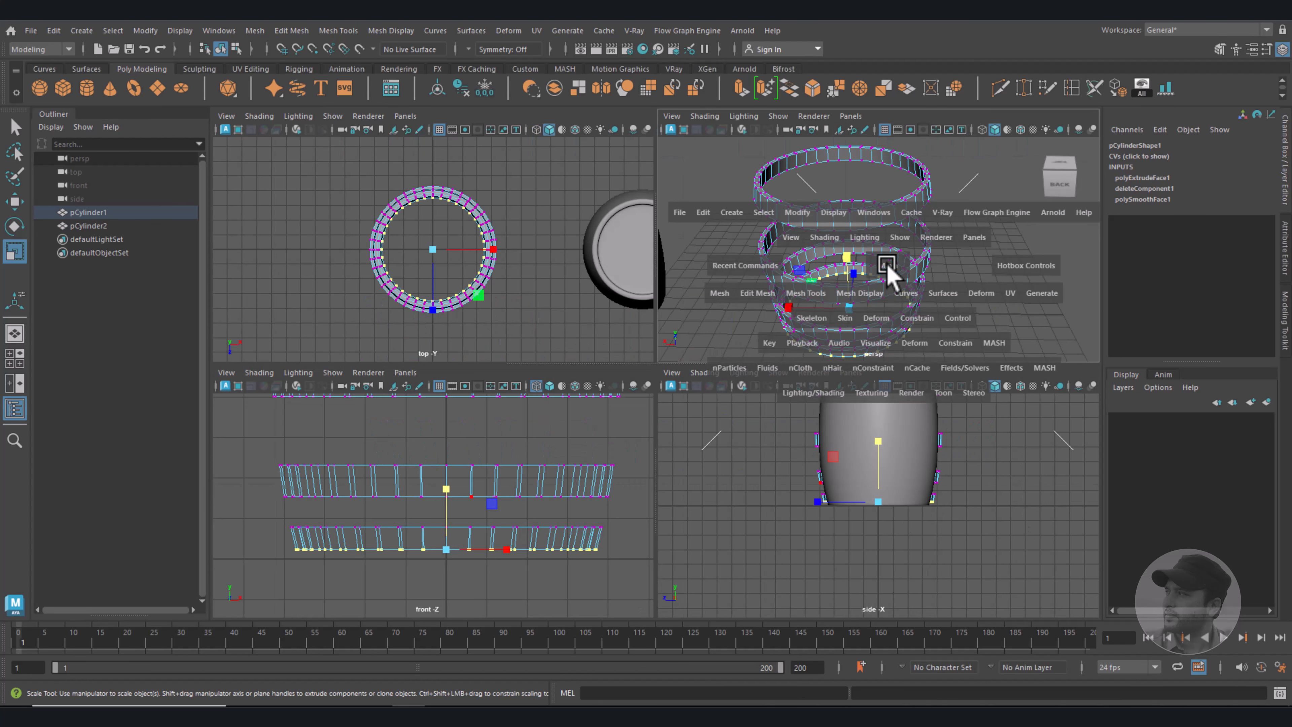
right_drag(733, 277, 827, 351)
alt+drag(828, 352, 834, 371)
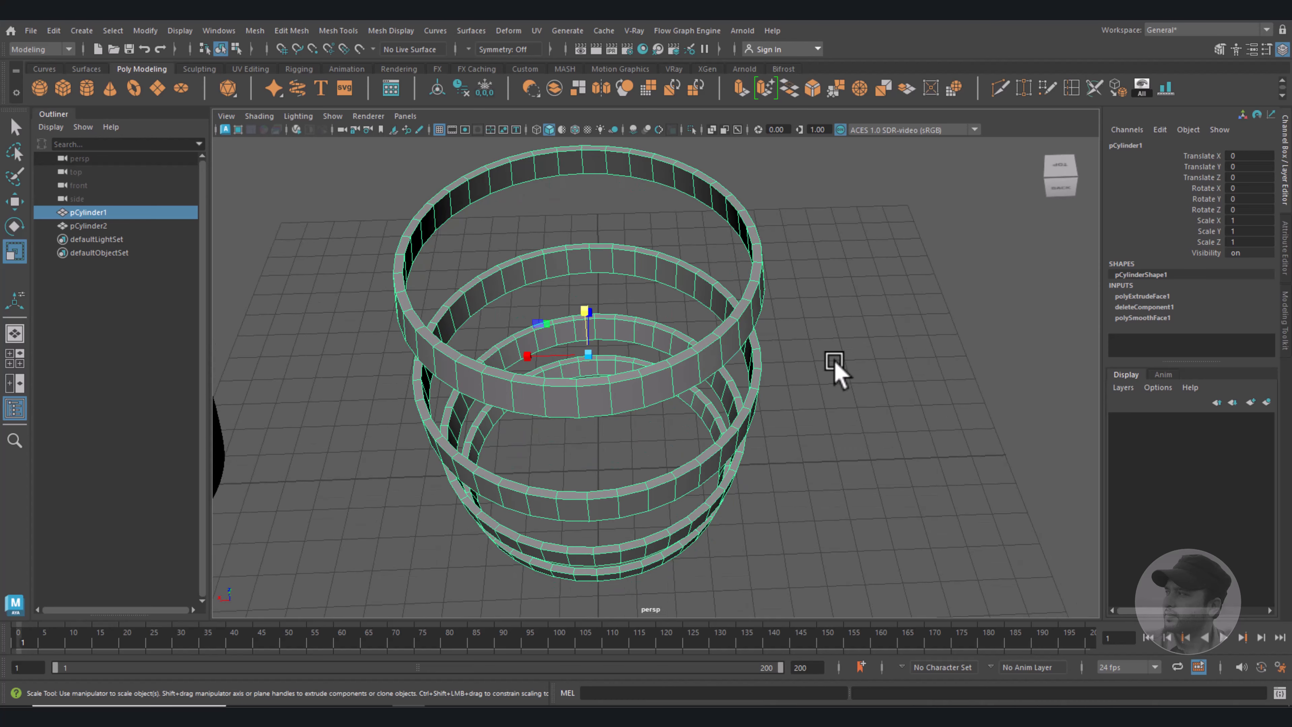
scroll(836, 366, up, 5)
right_drag(800, 269, 807, 305)
click(803, 243)
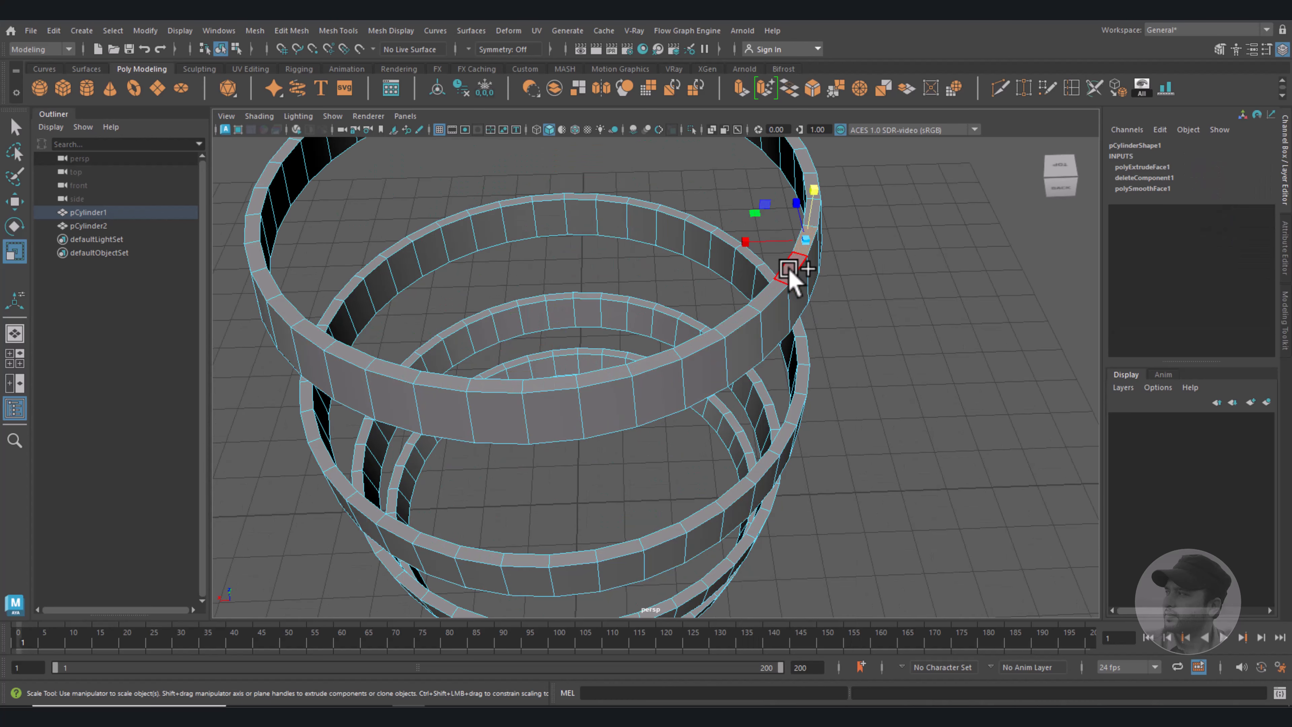
shift+double_click(791, 268)
shift+double_click(681, 216)
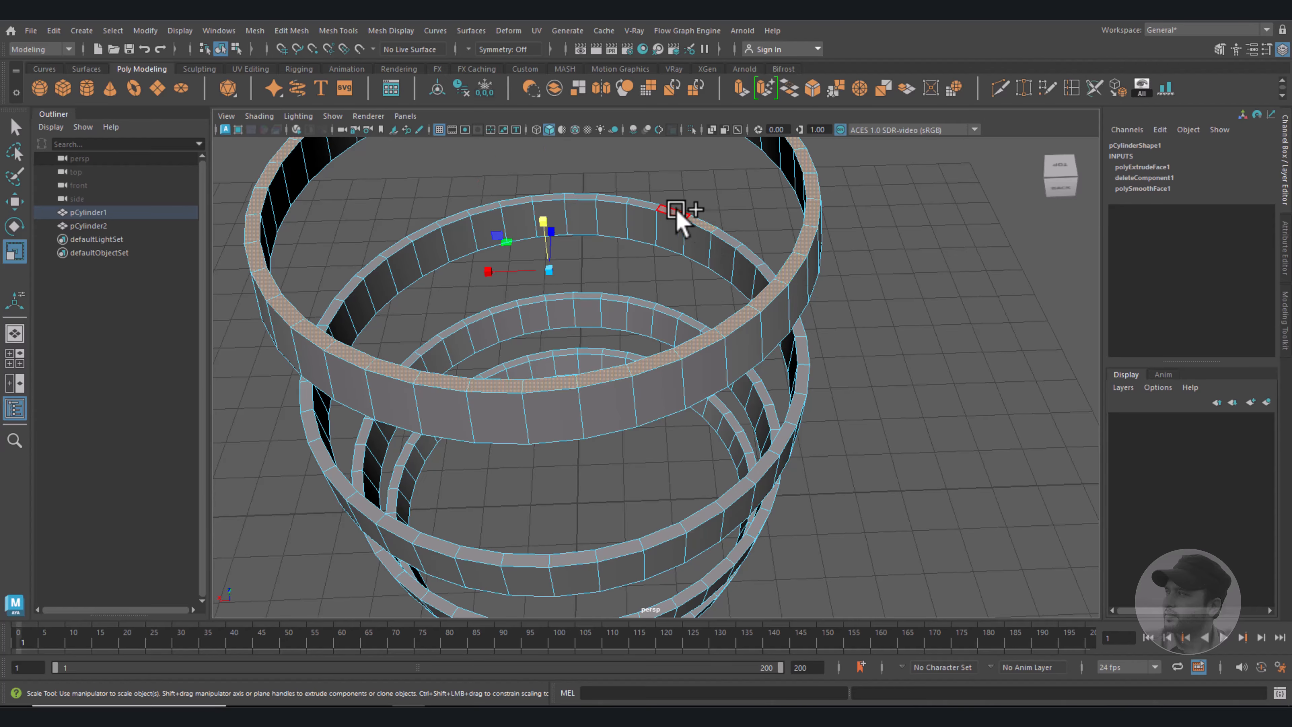
shift+click(644, 301)
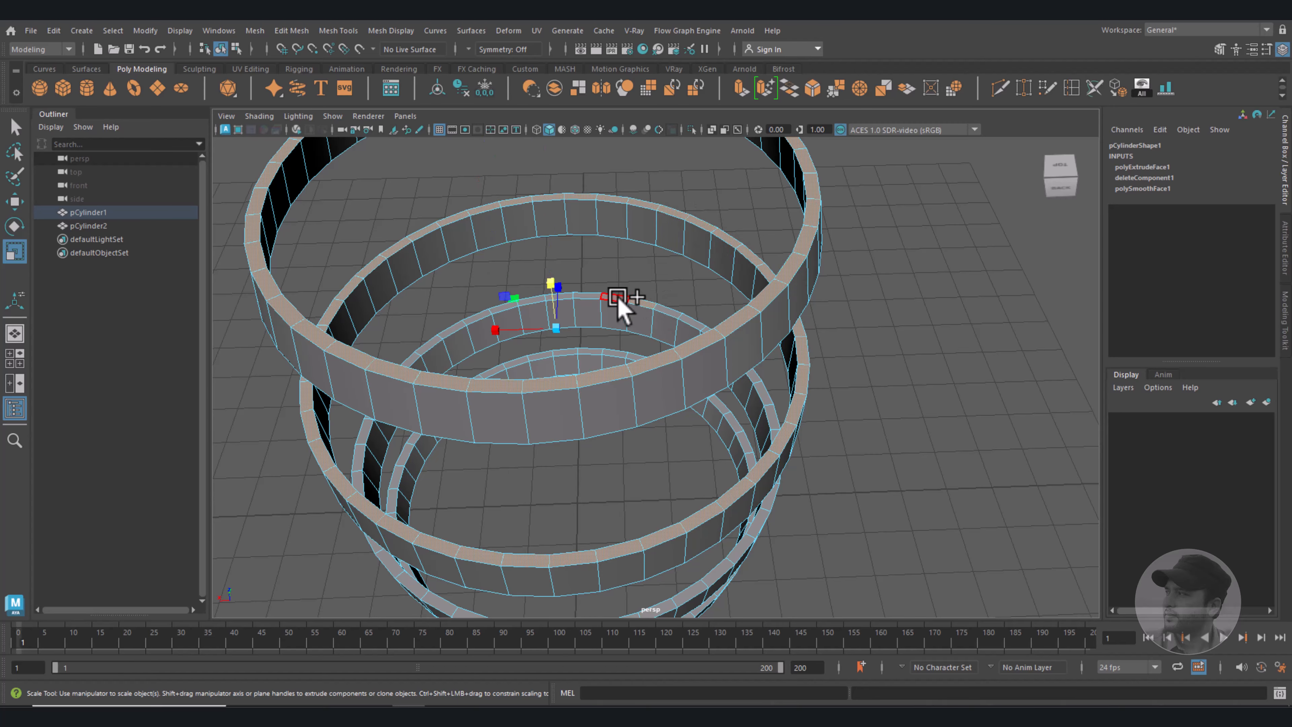
shift+double_click(616, 297)
shift+click(610, 349)
shift+double_click(595, 356)
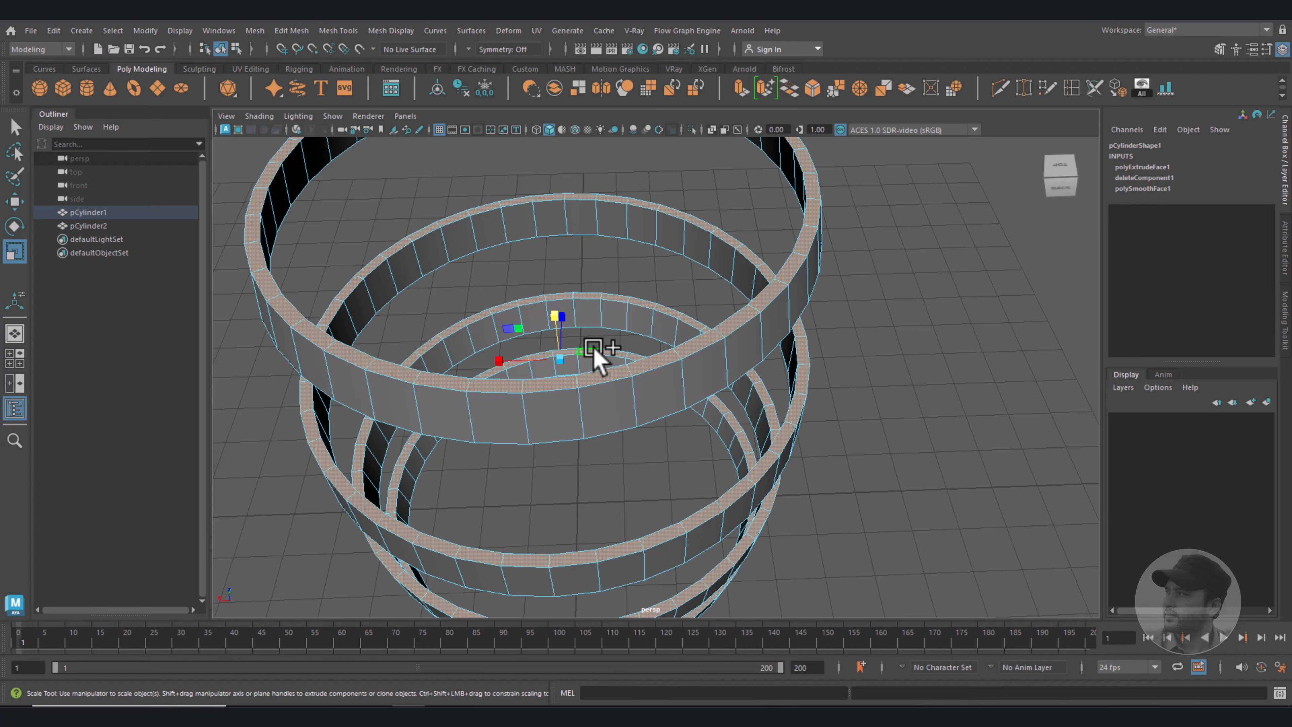
Add the underside face loops of all four hoops to the selection.
alt+drag(595, 356, 758, 229)
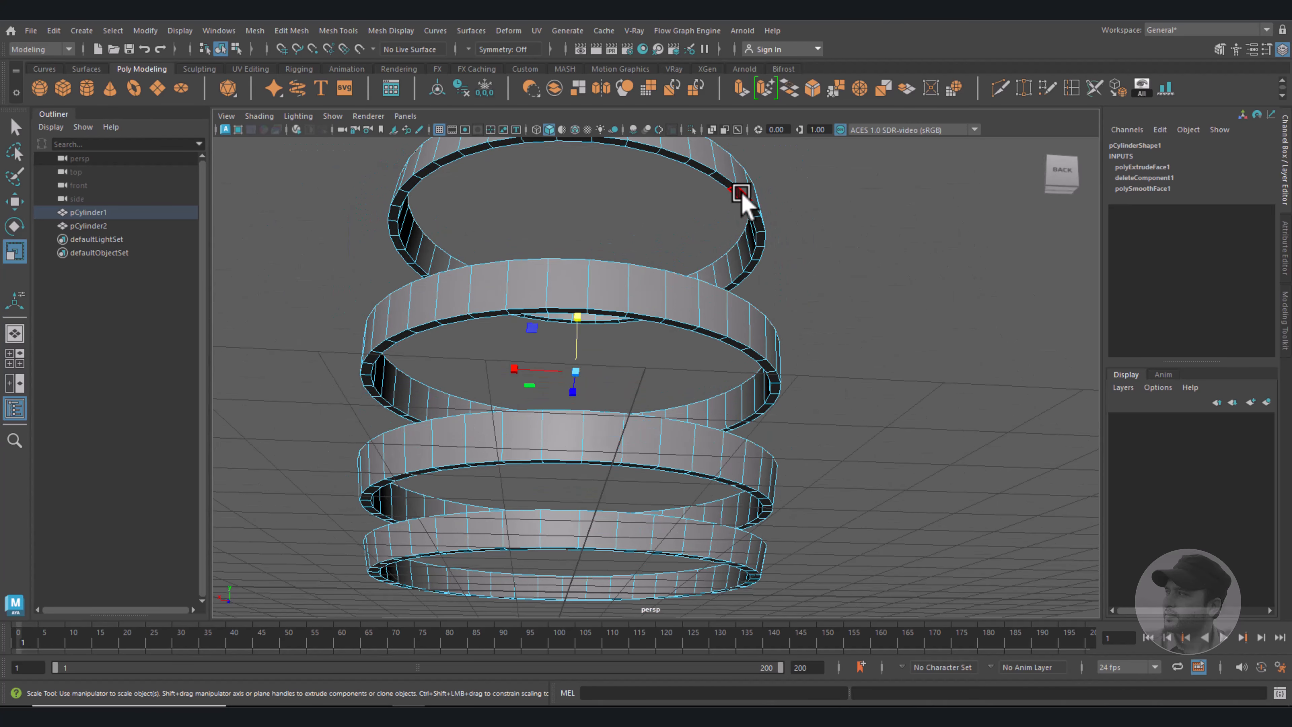
shift+double_click(729, 186)
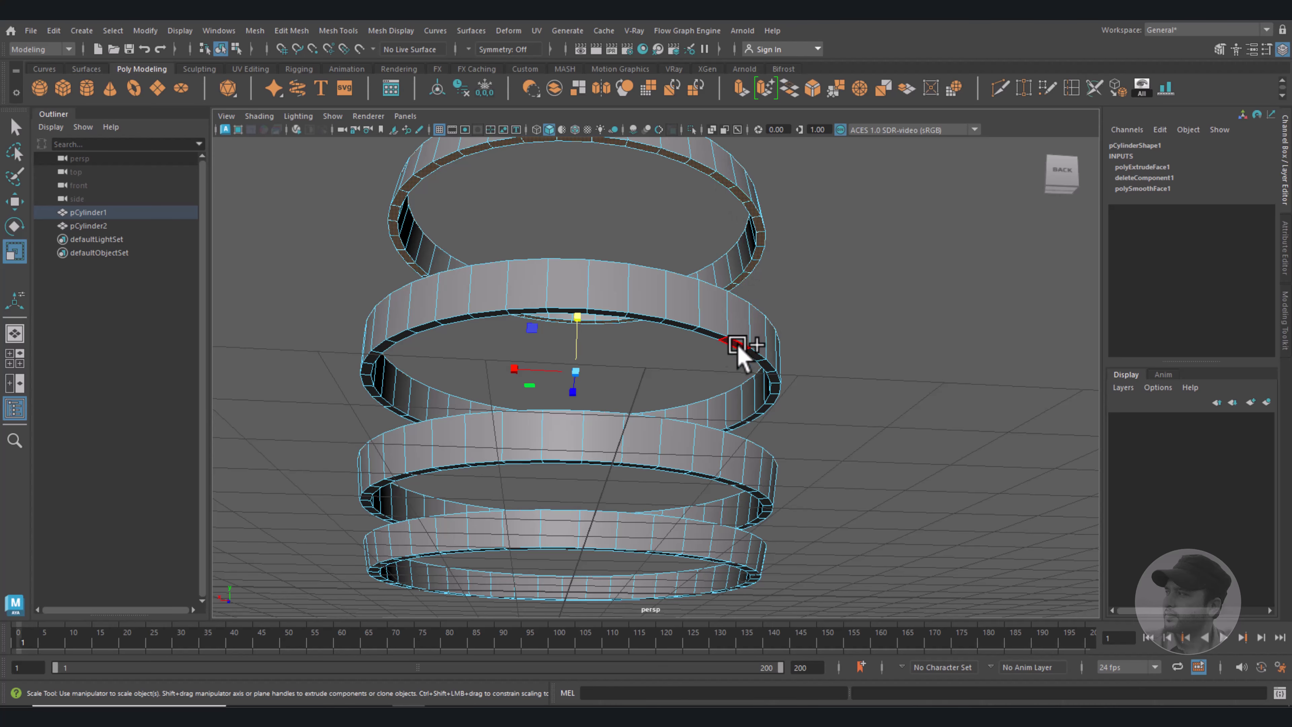
shift+double_click(709, 337)
alt+drag(799, 407, 830, 391)
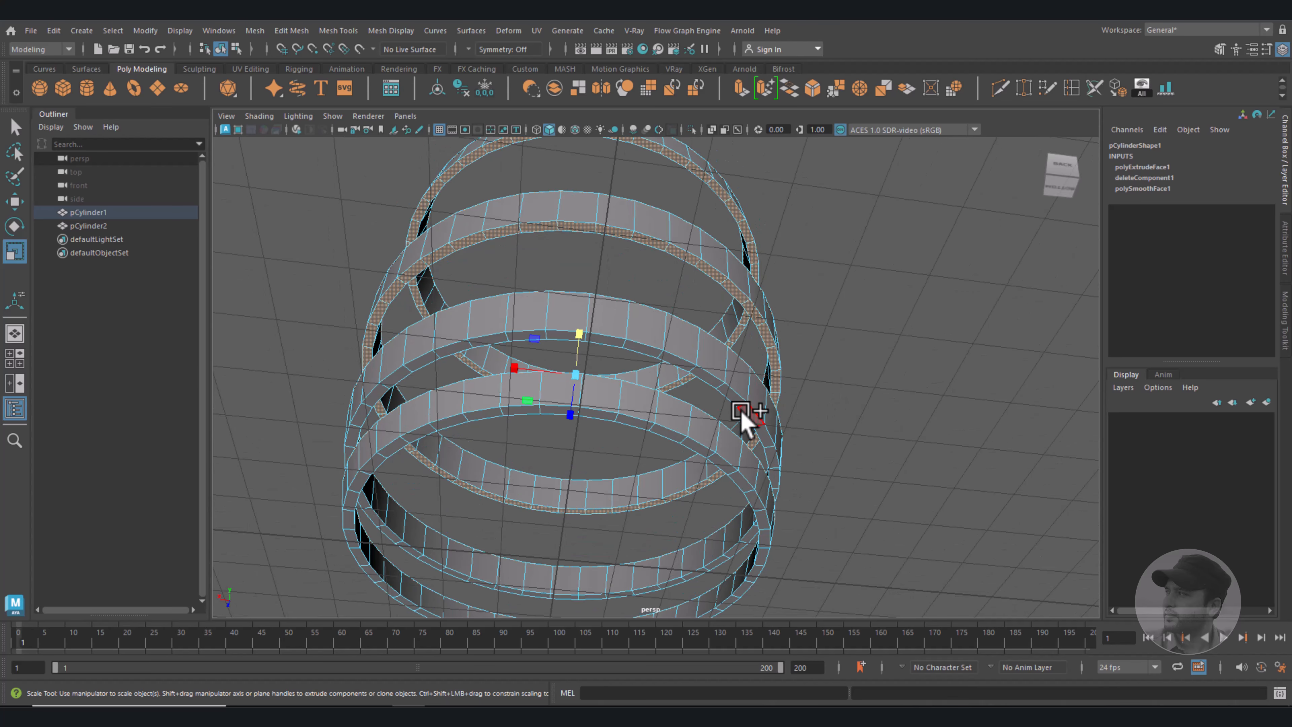
shift+double_click(735, 399)
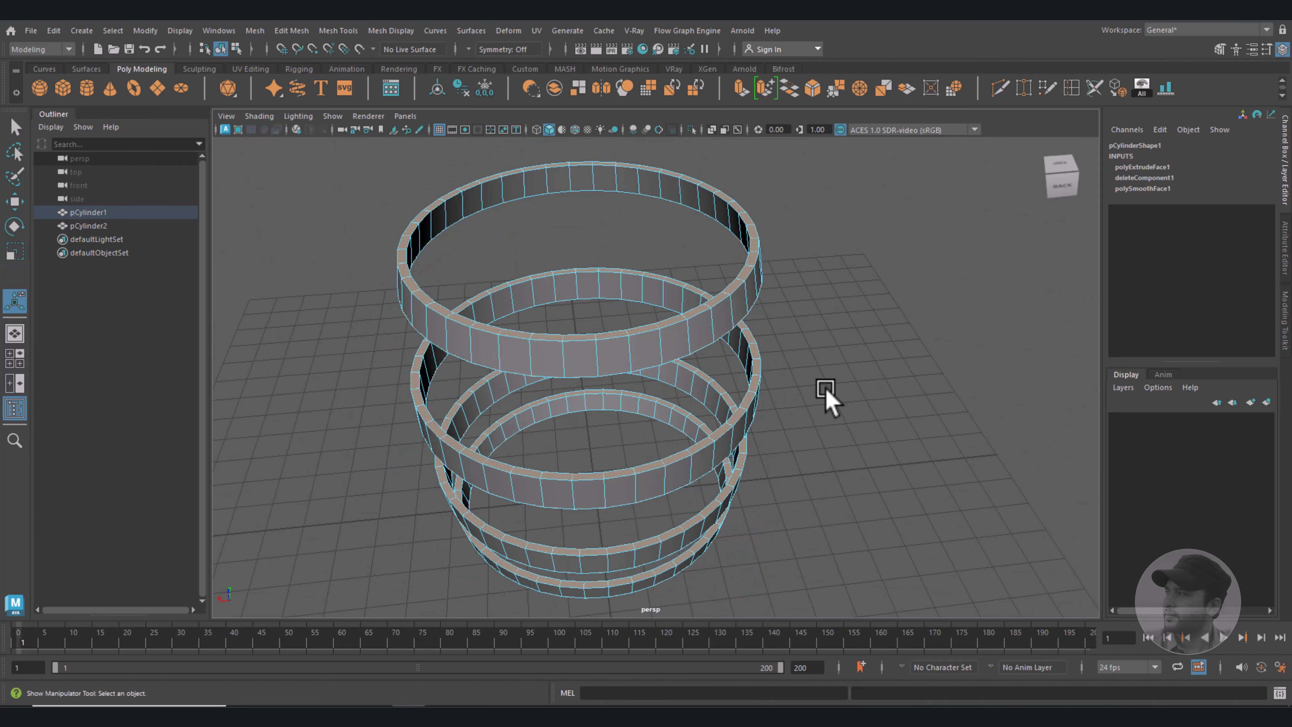
Bevel the selected rim faces of the hoops with 2 segments and return to object mode.
key(ctrl+b)
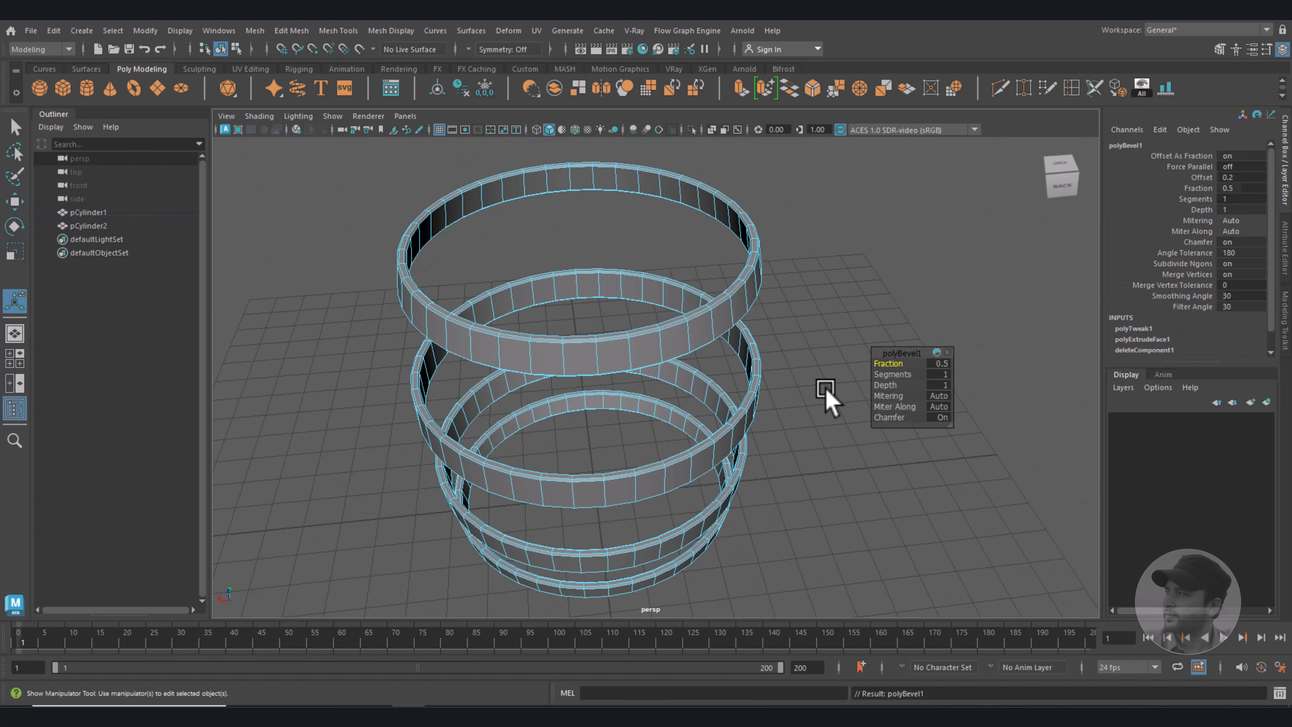
click(942, 374)
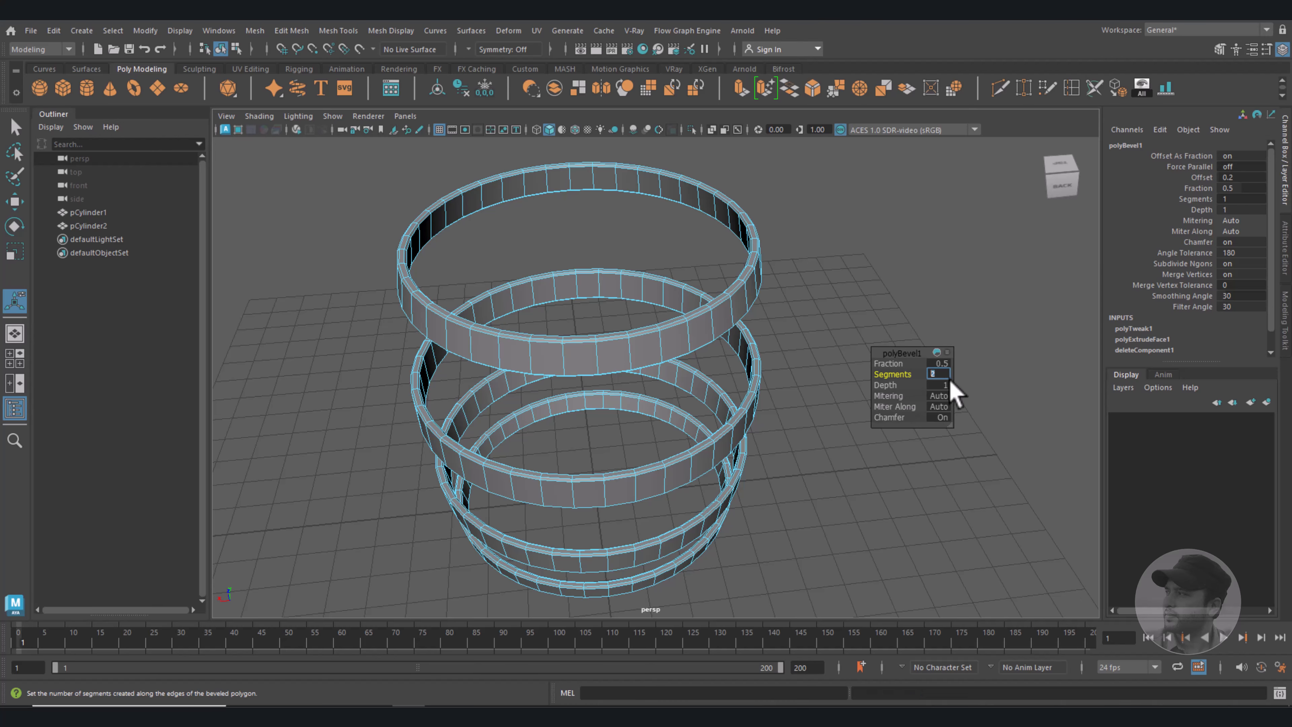
key(Return)
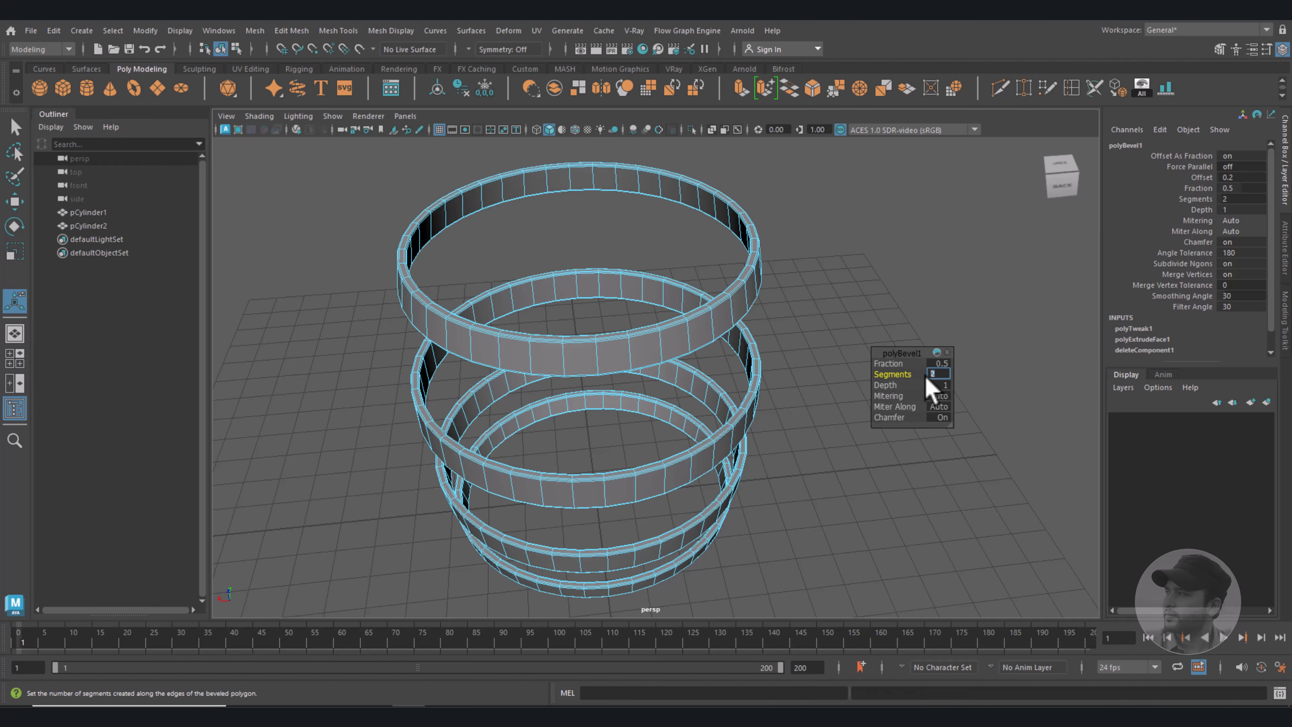
right_click(750, 256)
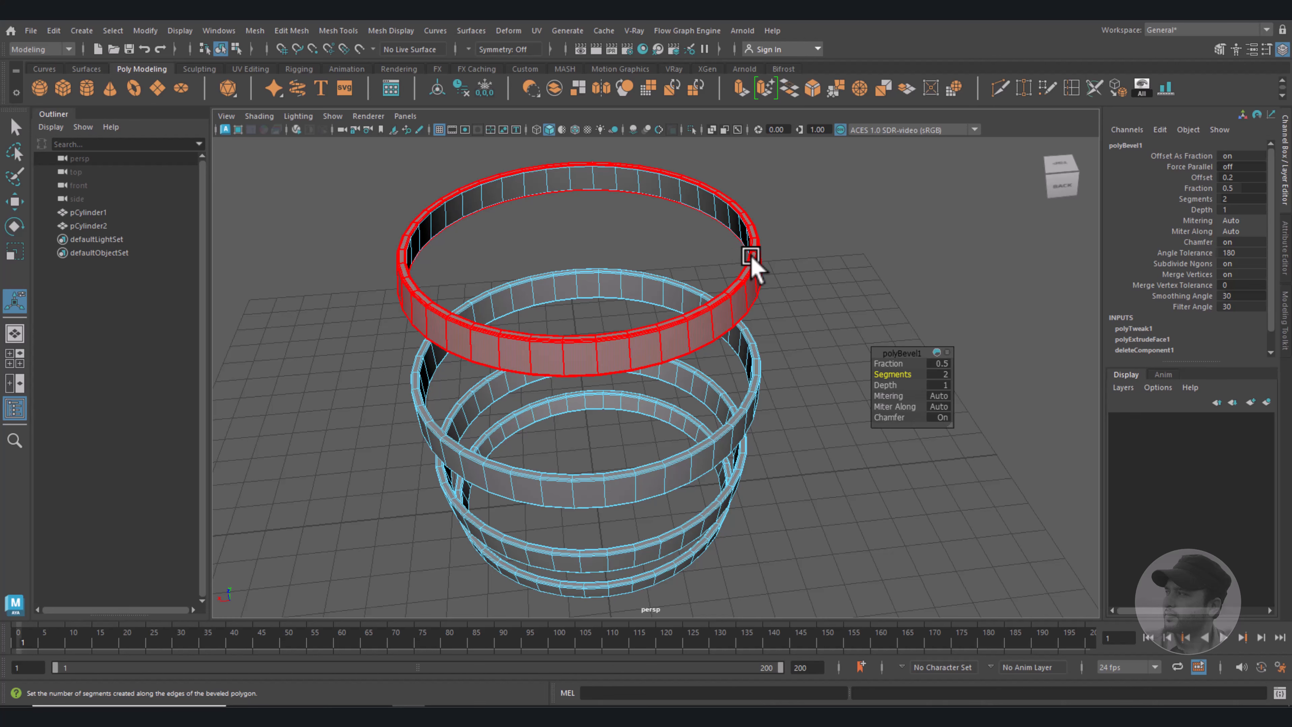
click(817, 236)
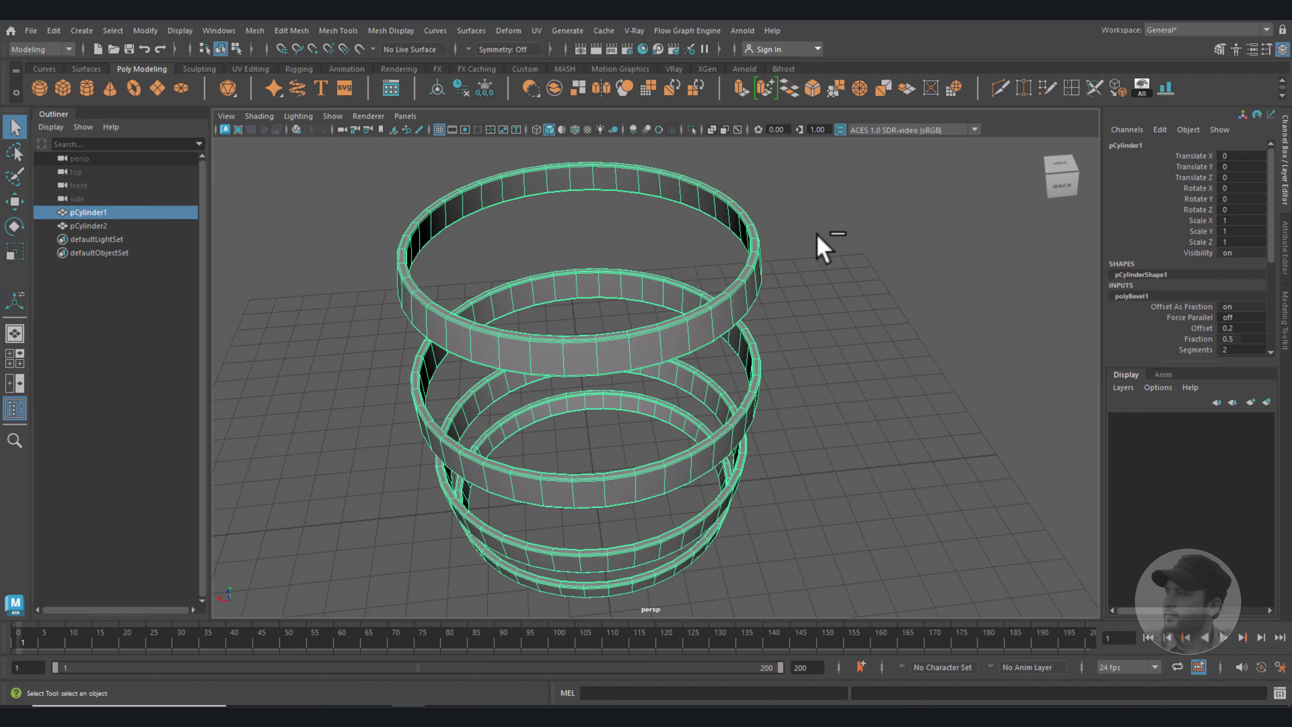
Set the duplicate barrel's Translate X to 0 to place it inside the hoops.
alt+drag(800, 336, 727, 407)
click(813, 364)
click(727, 407)
scroll(801, 404, down, 8)
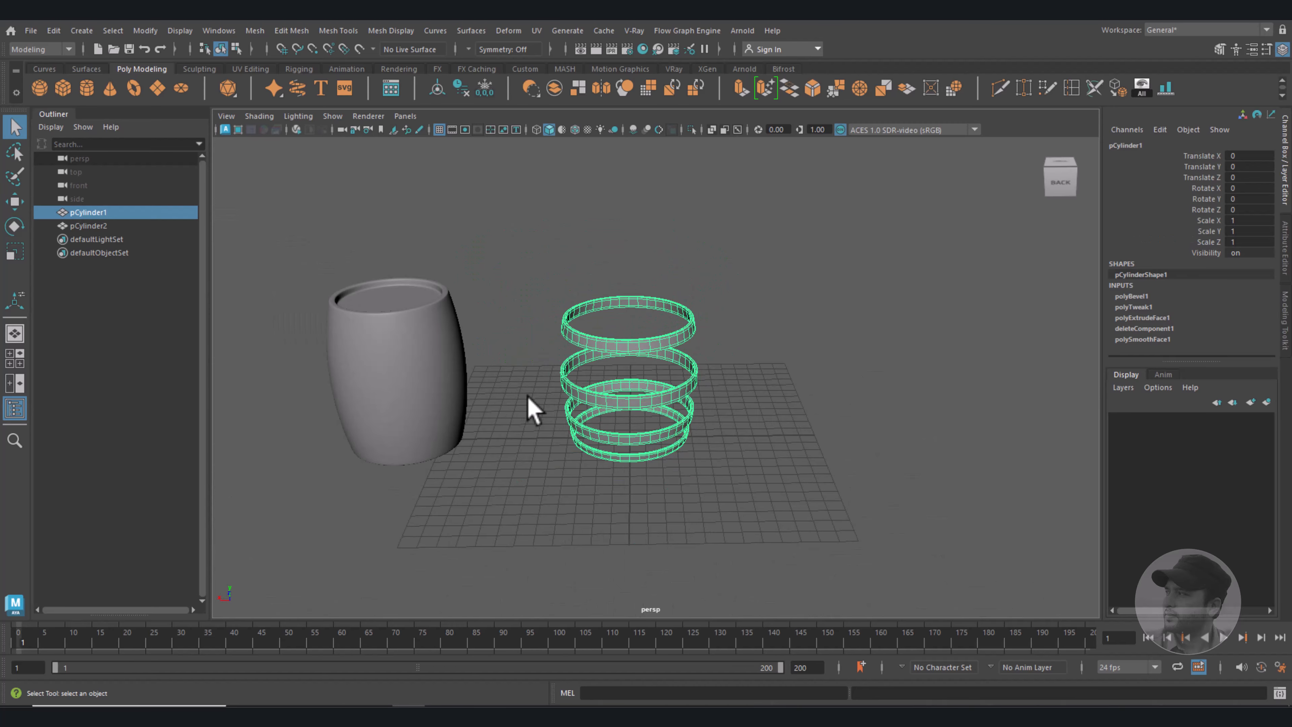
alt+drag(529, 407, 856, 384)
alt+middle_drag(857, 383, 687, 380)
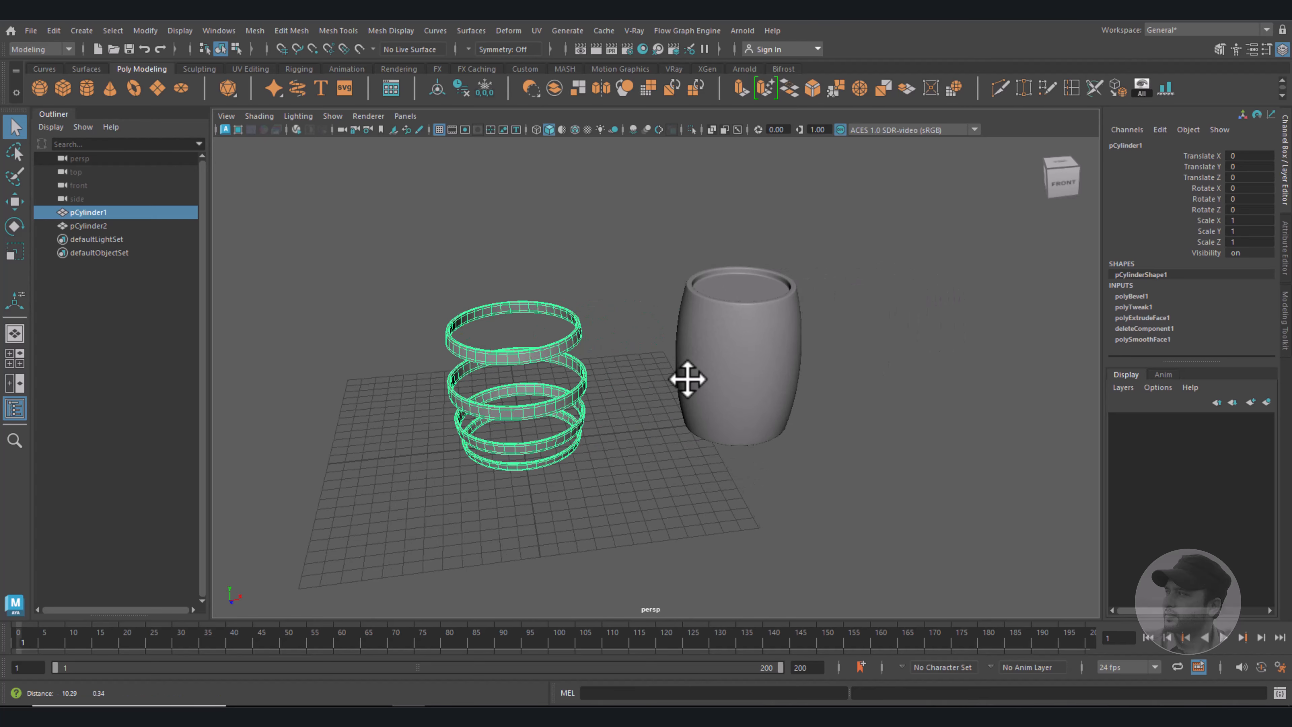
click(720, 369)
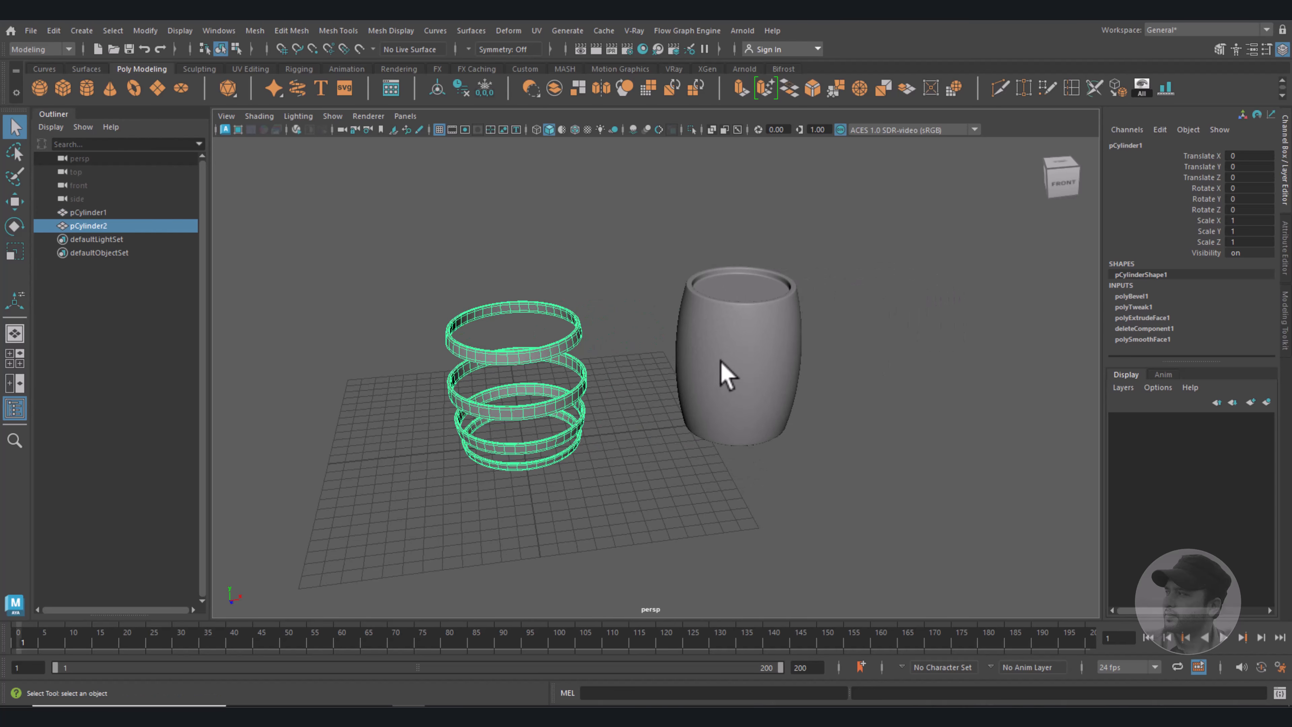
click(1251, 156)
text(0)
key(Return)
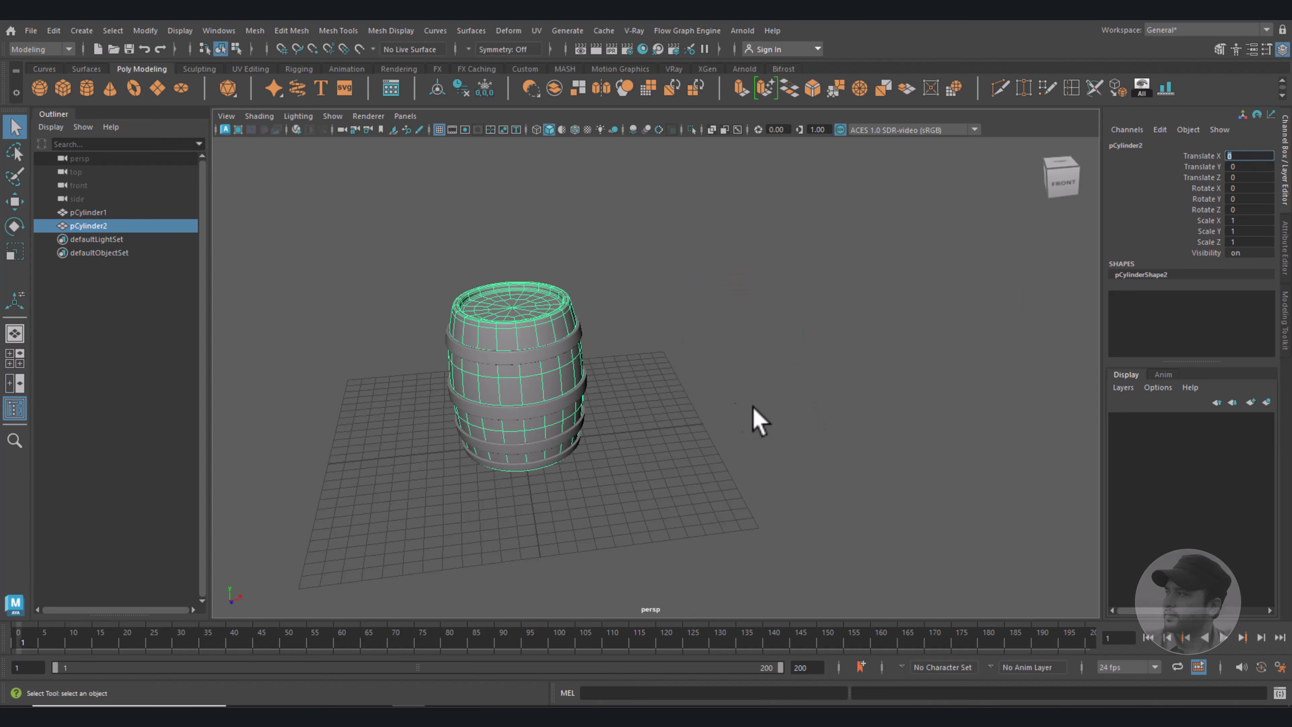
Check the gap between hoops and barrel, and scale the hoops uniformly to about 0.983 for a tighter fit.
click(684, 410)
click(573, 344)
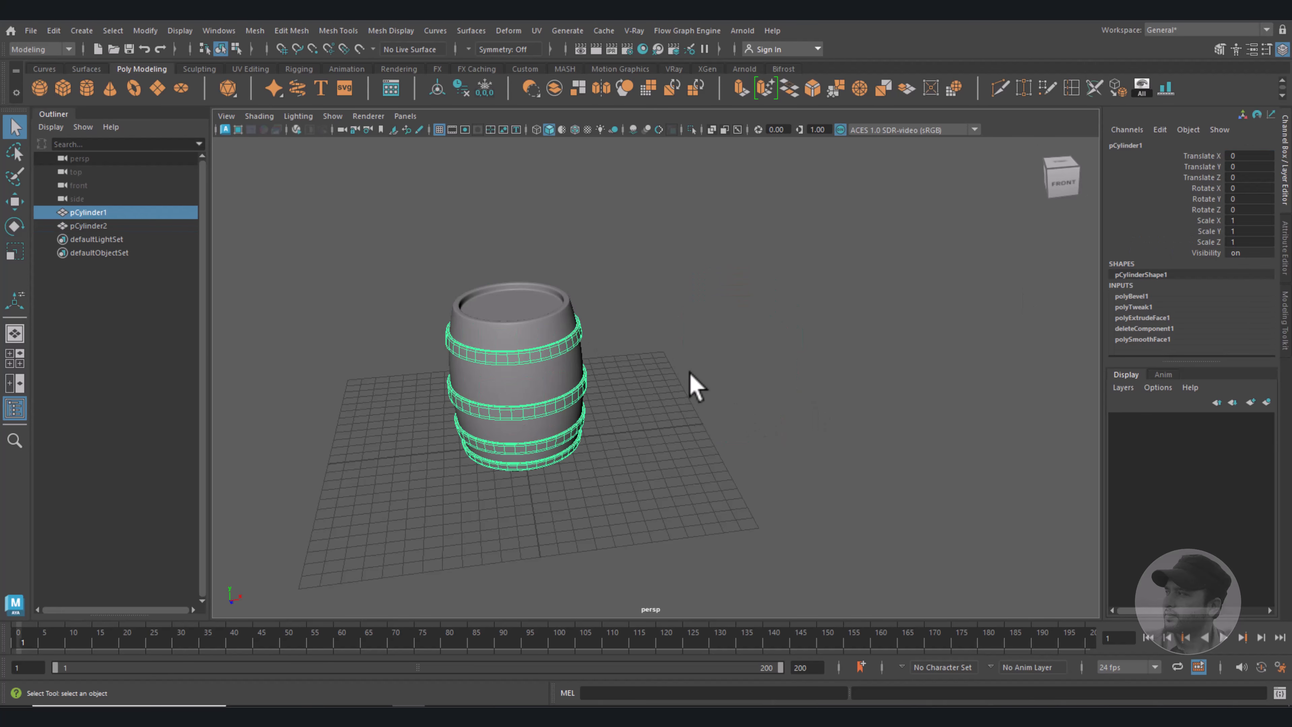
key(f)
alt+drag(730, 376, 735, 396)
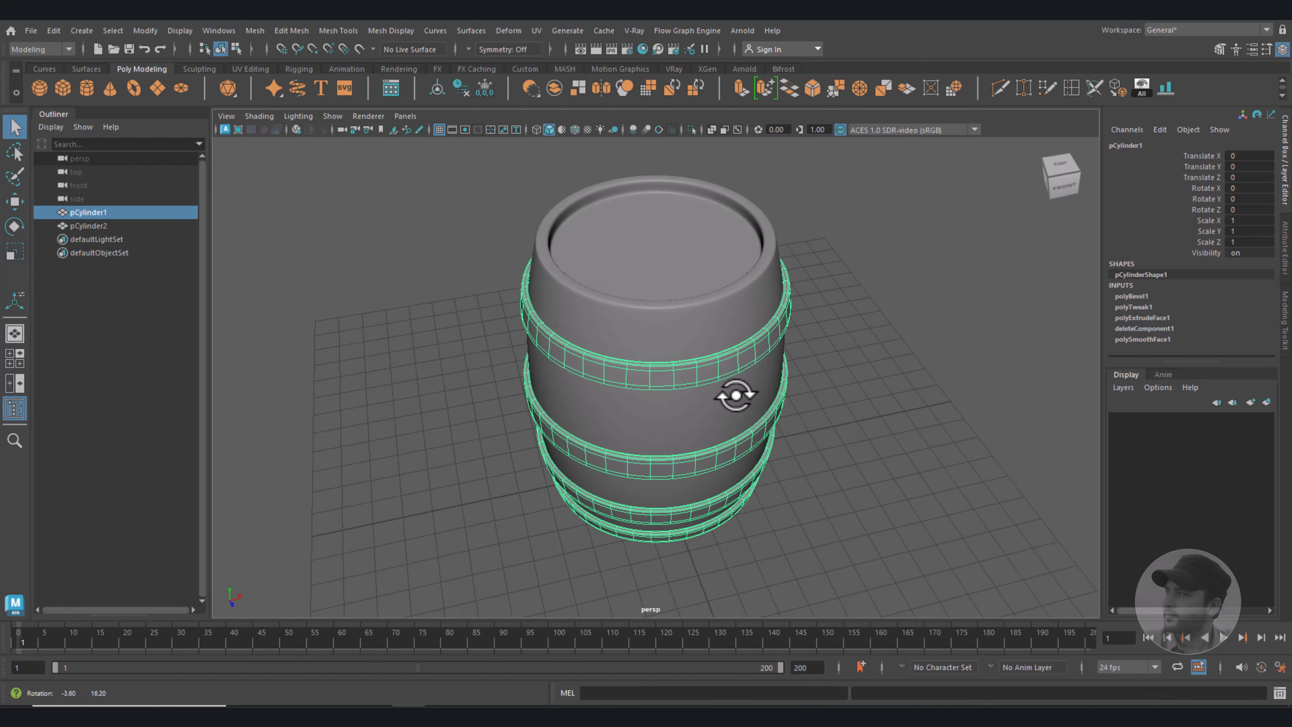
alt+middle_drag(807, 346, 801, 352)
scroll(802, 352, up, 3)
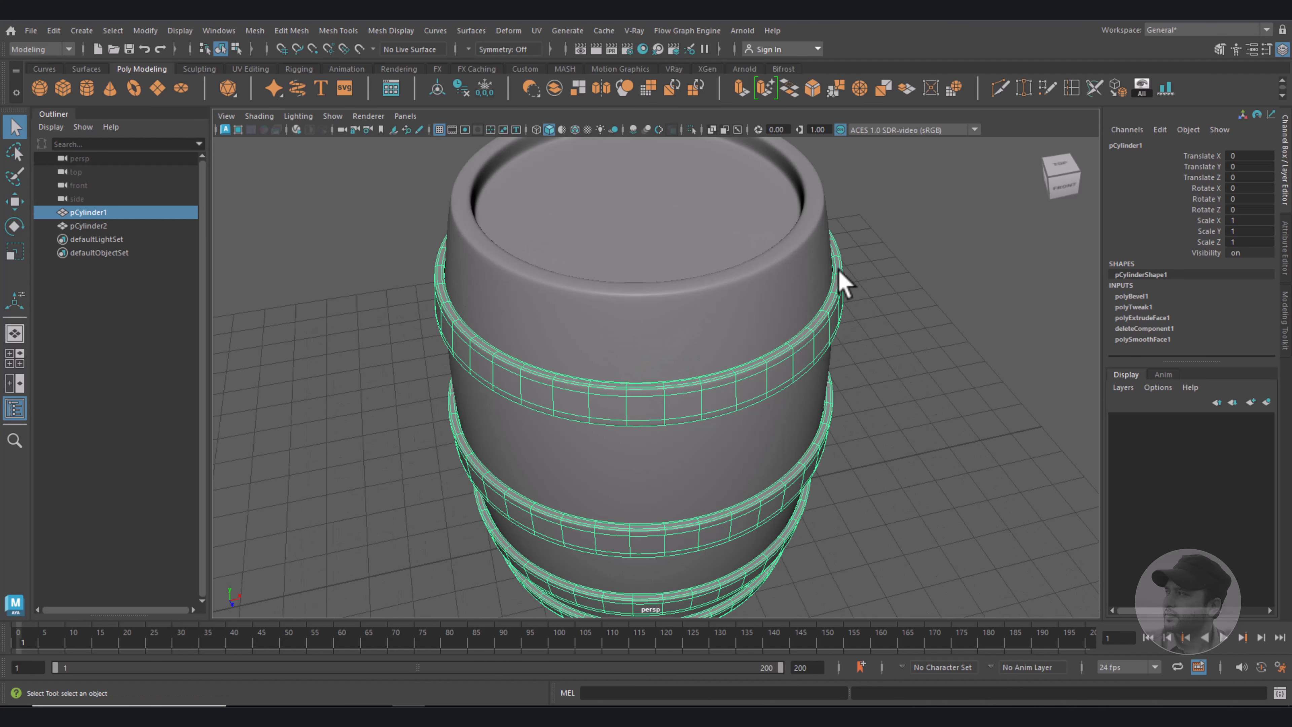
scroll(841, 285, up, 5)
alt+middle_drag(958, 337, 806, 402)
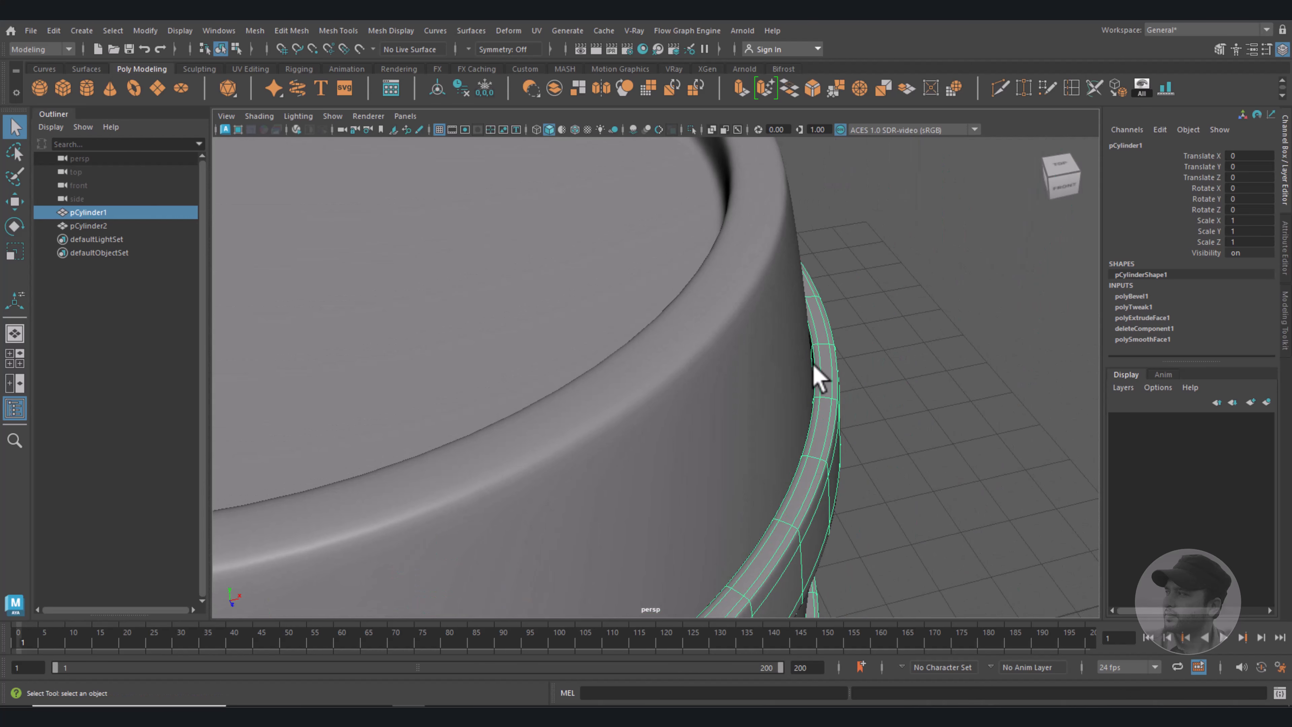
key(f)
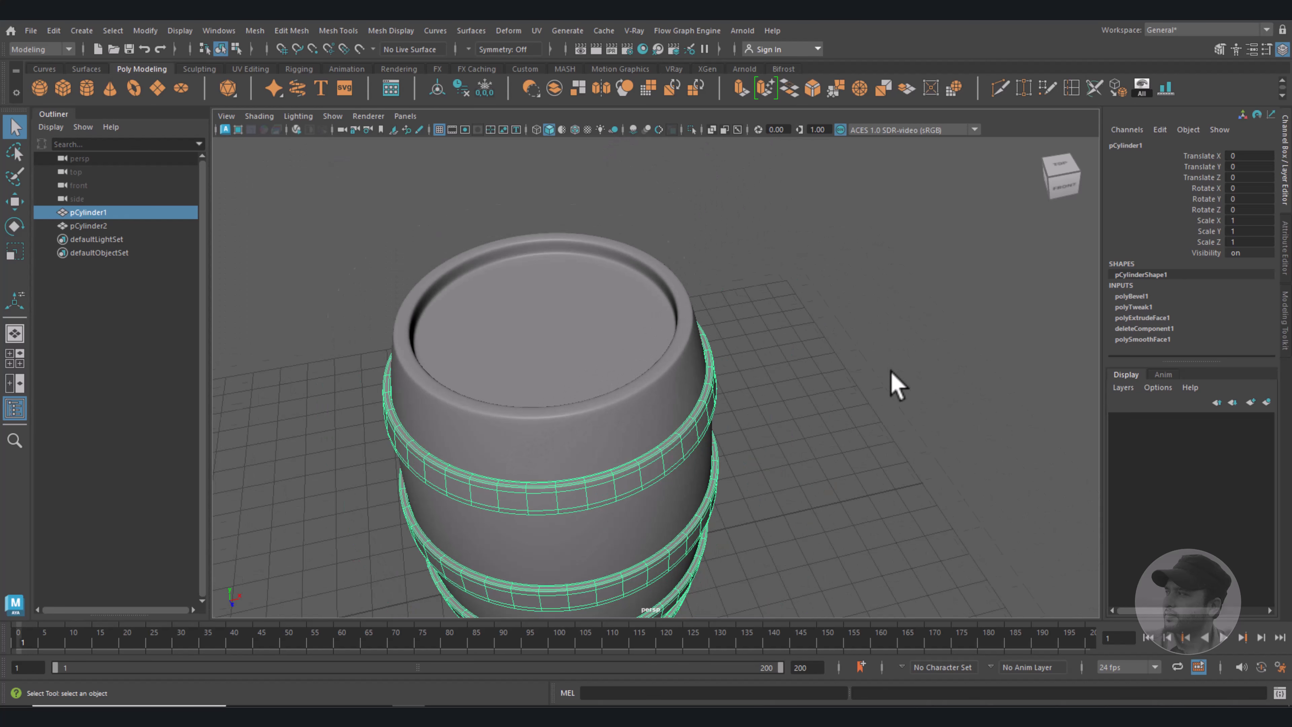
alt+middle_drag(891, 369, 859, 352)
key(r)
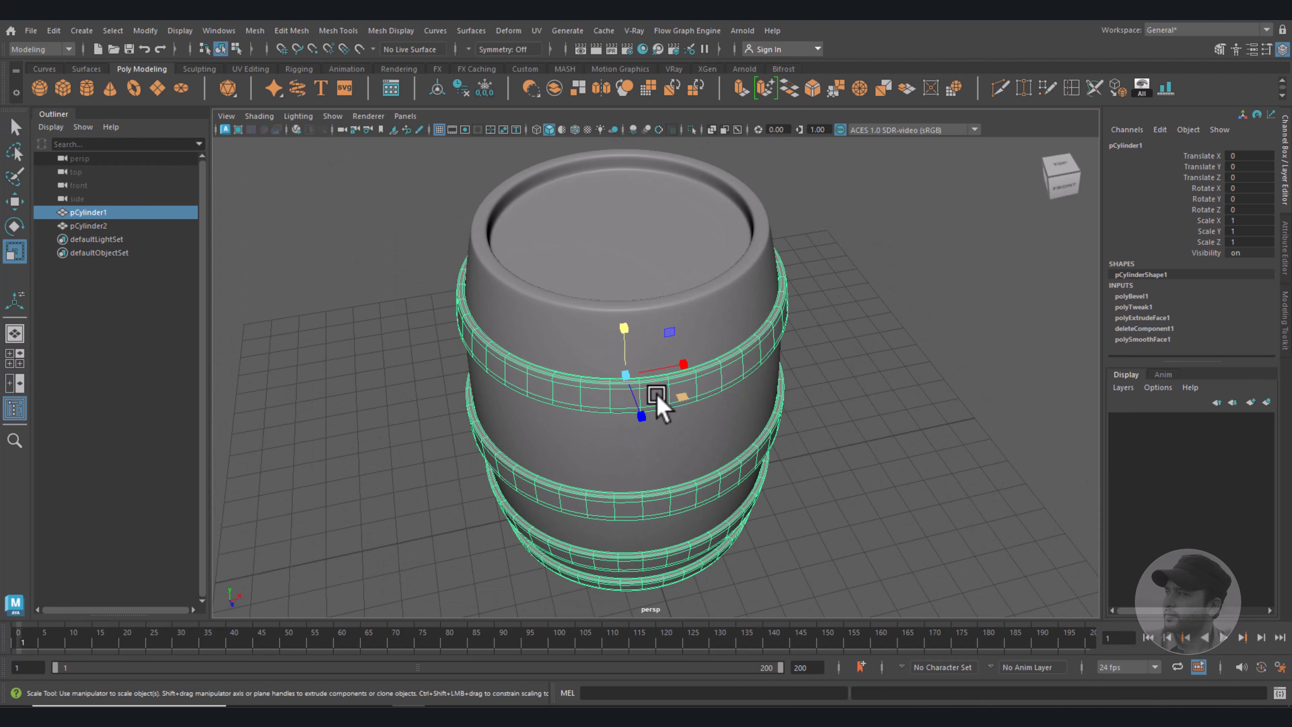
drag(626, 381, 621, 385)
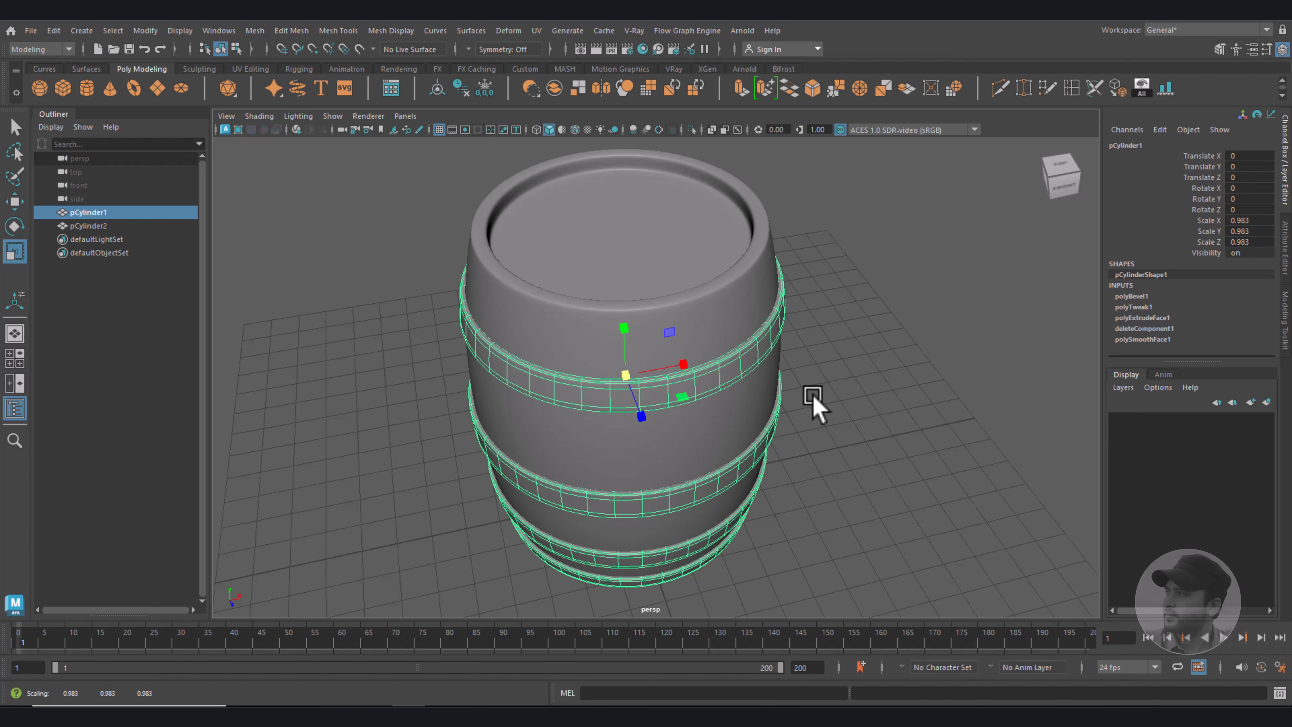
click(884, 385)
Separate the hoop mesh into individual objects and delete their construction history.
scroll(879, 394, down, 4)
mouse_move(856, 487)
alt+mouse_down()
mouse_move(815, 452)
mouse_move(827, 407)
mouse_move(848, 463)
alt+mouse_up()
click(693, 352)
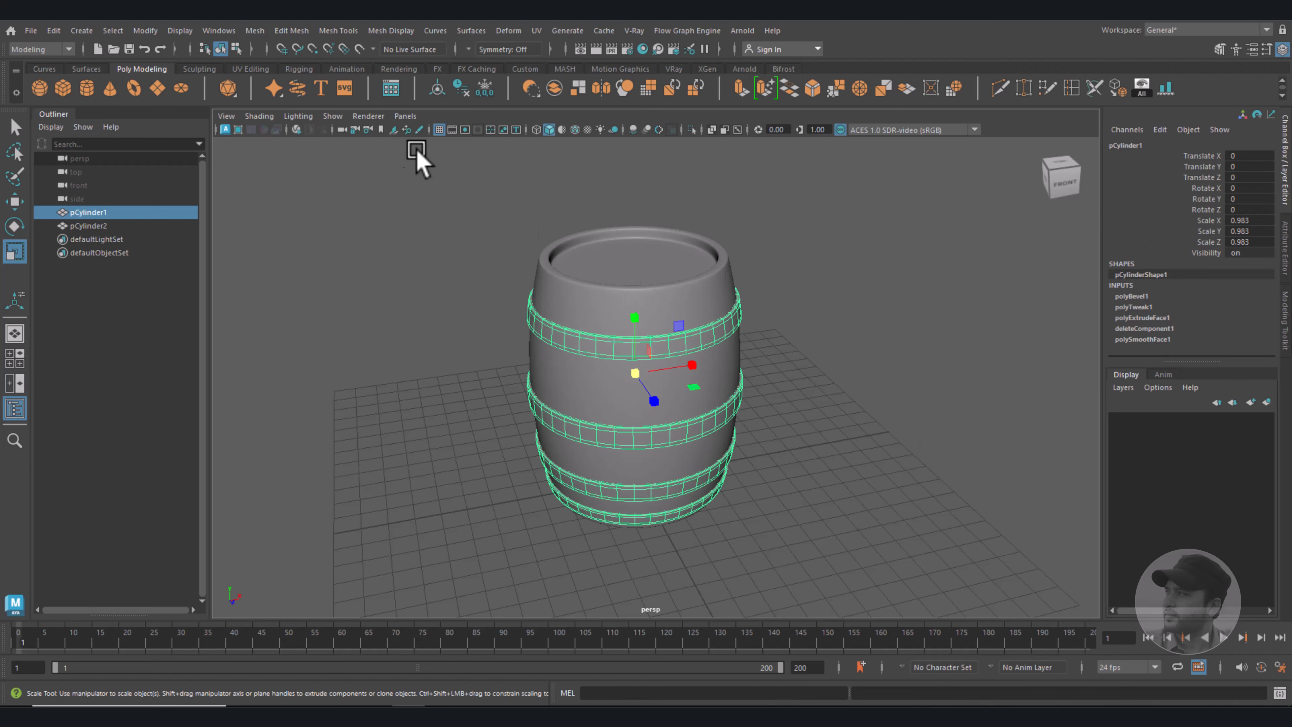
click(255, 31)
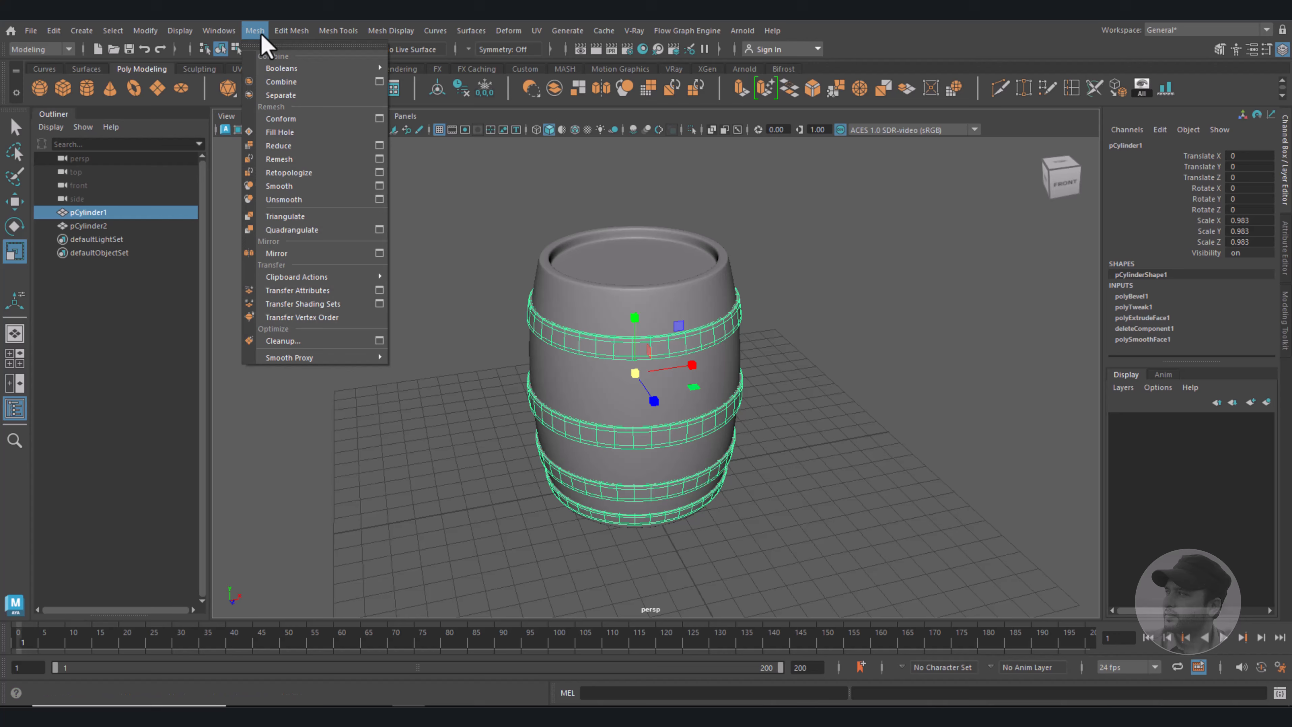
click(289, 98)
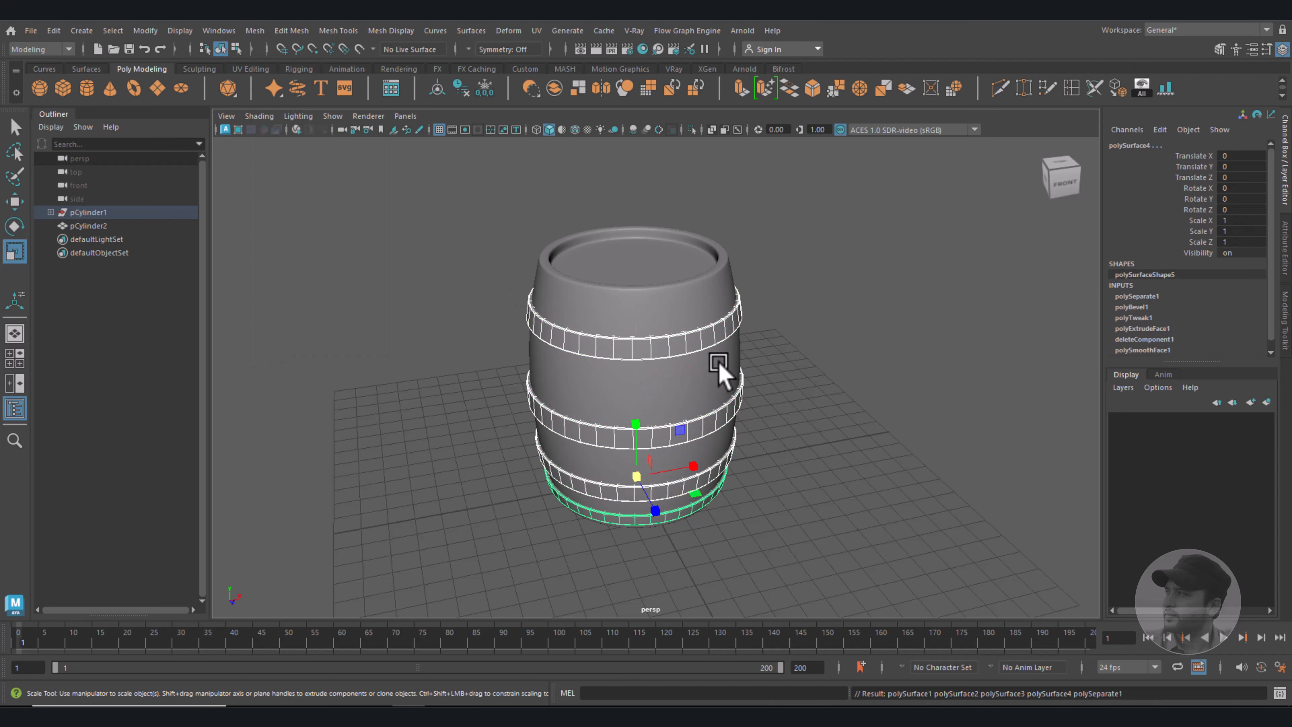
right_drag(720, 339, 786, 299)
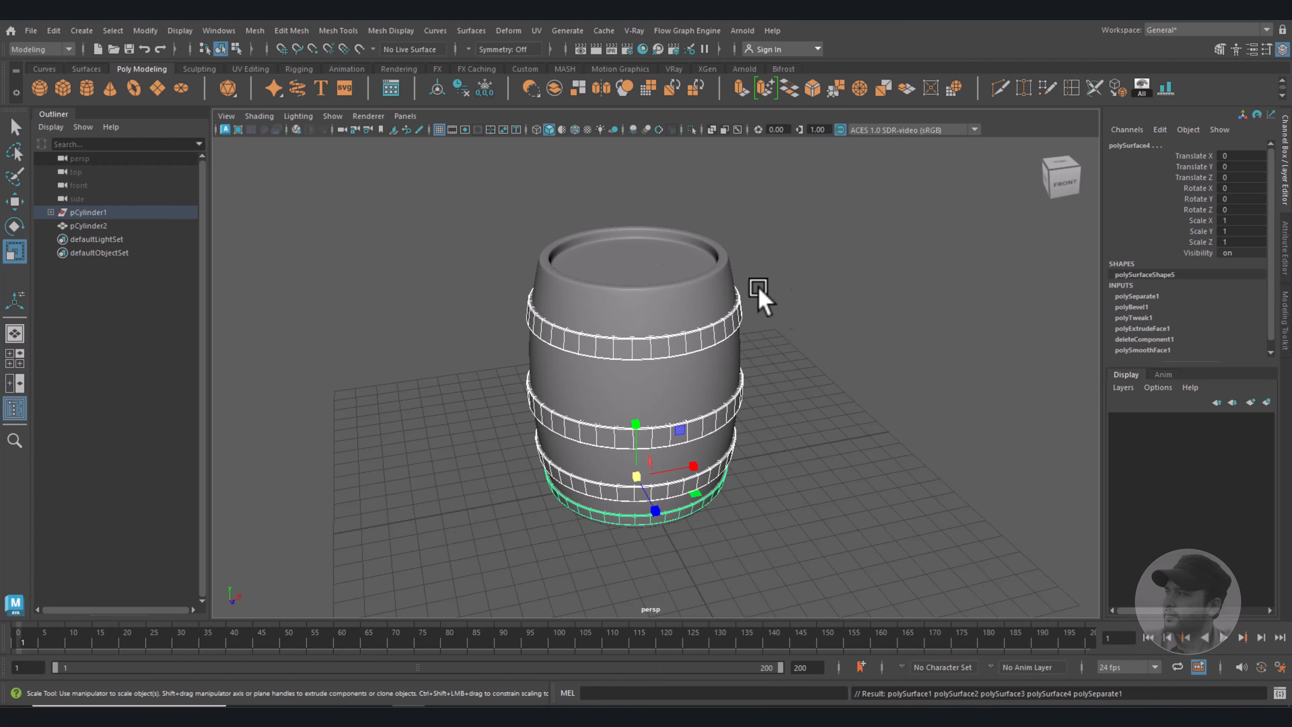
click(460, 88)
key(w)
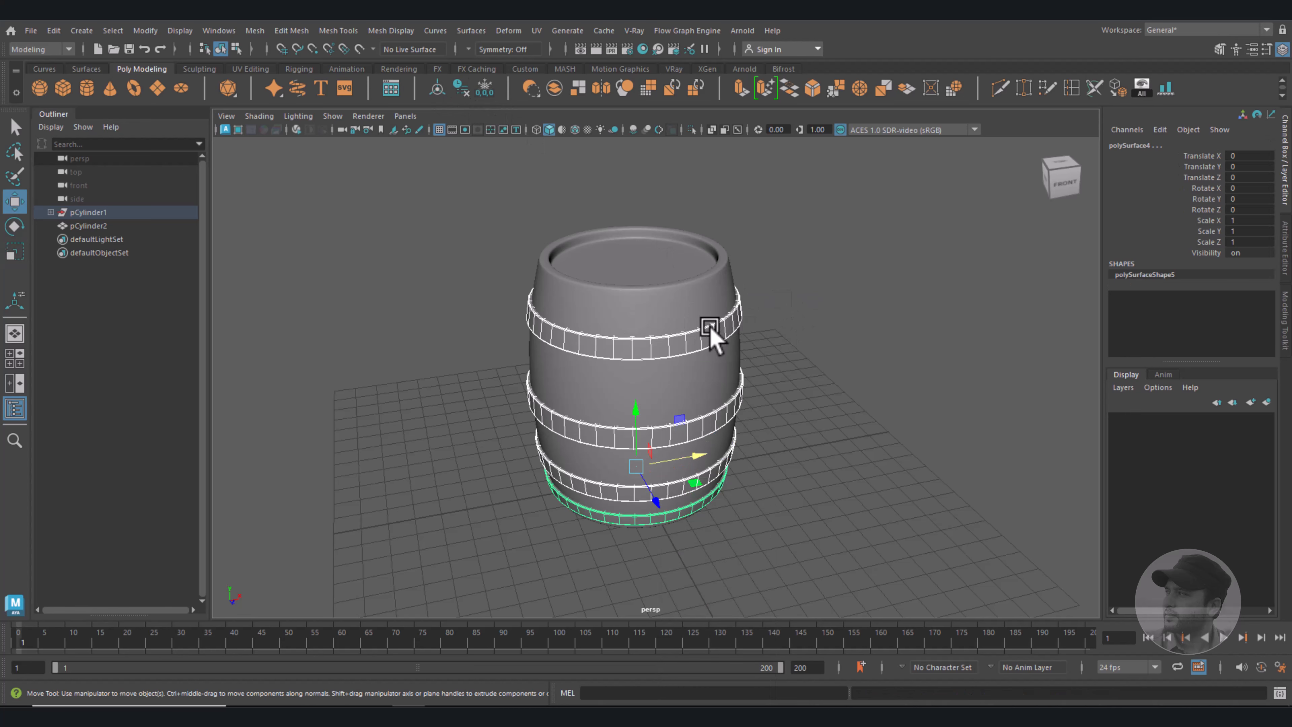
Turn on smooth mesh preview for the topmost hoop.
right_drag(712, 336, 853, 324)
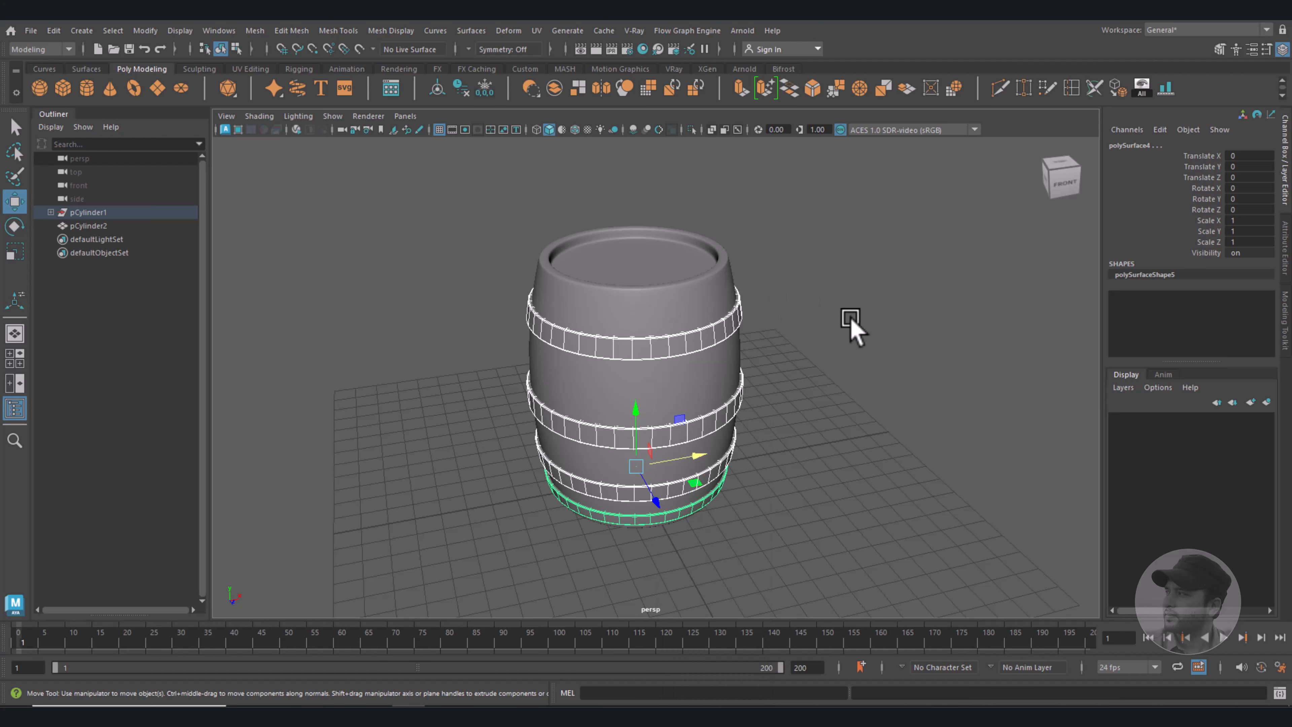
click(708, 340)
key(3)
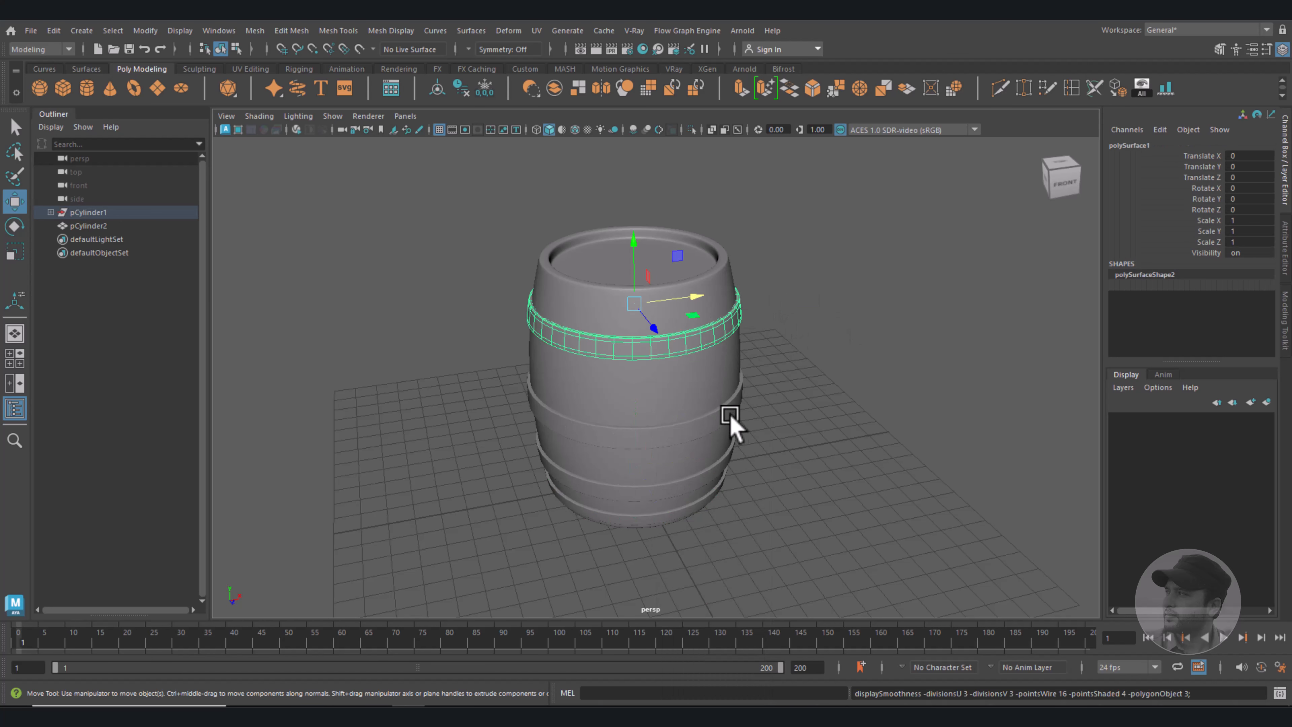
click(731, 418)
Select all the barrel parts and parent the barrel mesh under the hoops' group.
drag(760, 596, 532, 206)
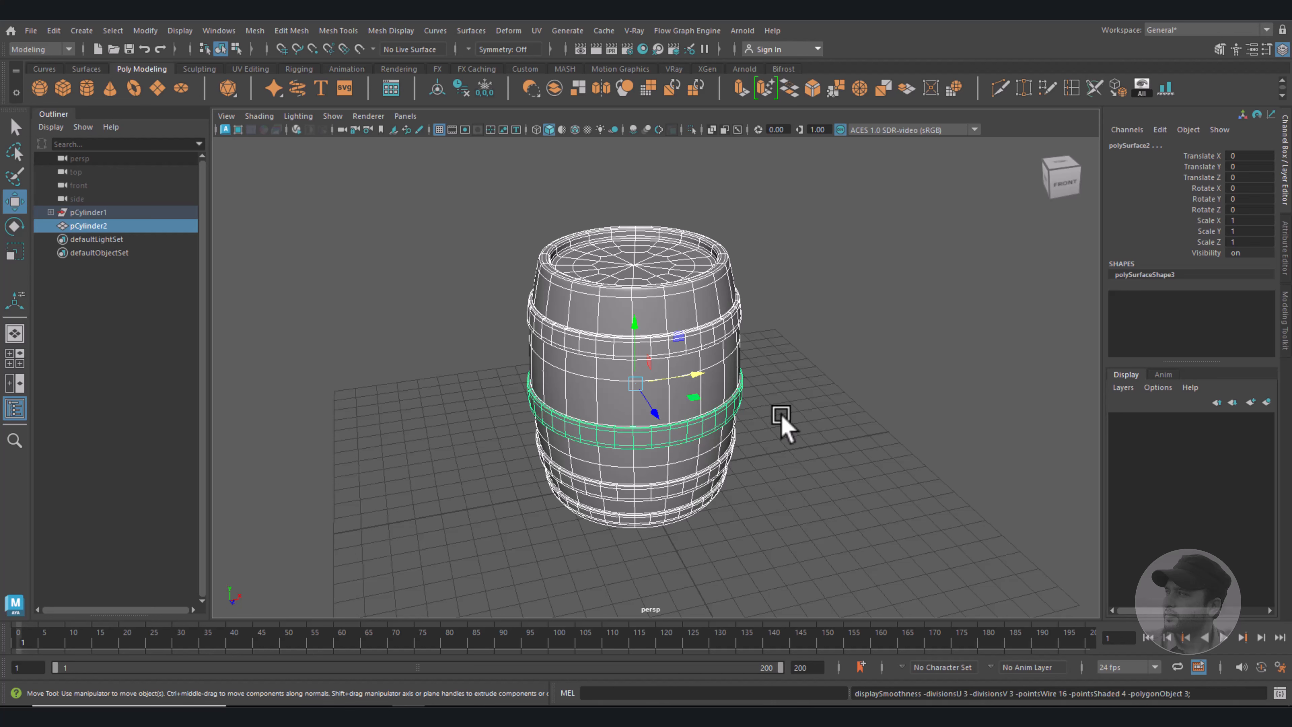
click(796, 444)
alt+drag(798, 447, 772, 447)
drag(767, 534, 503, 196)
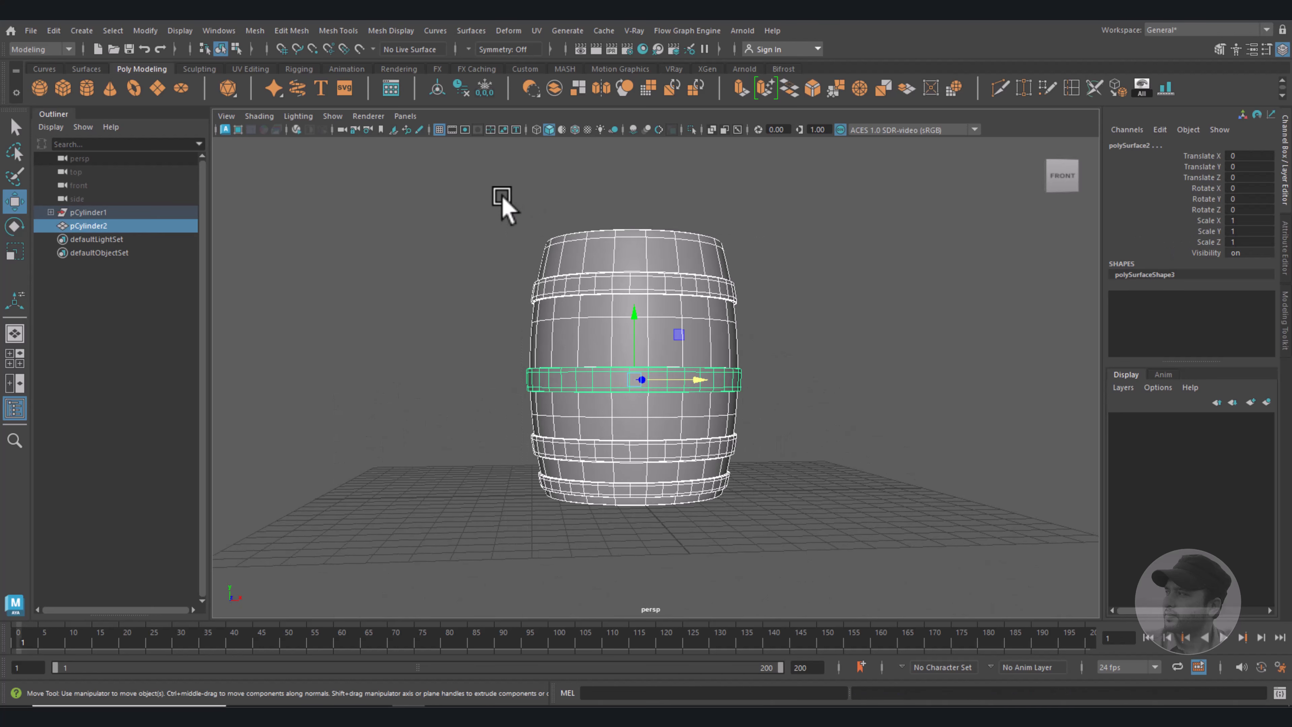
middle_drag(108, 227, 104, 213)
Rename the parent group to Barrel 01 and freeze its transformations.
double_click(104, 214)
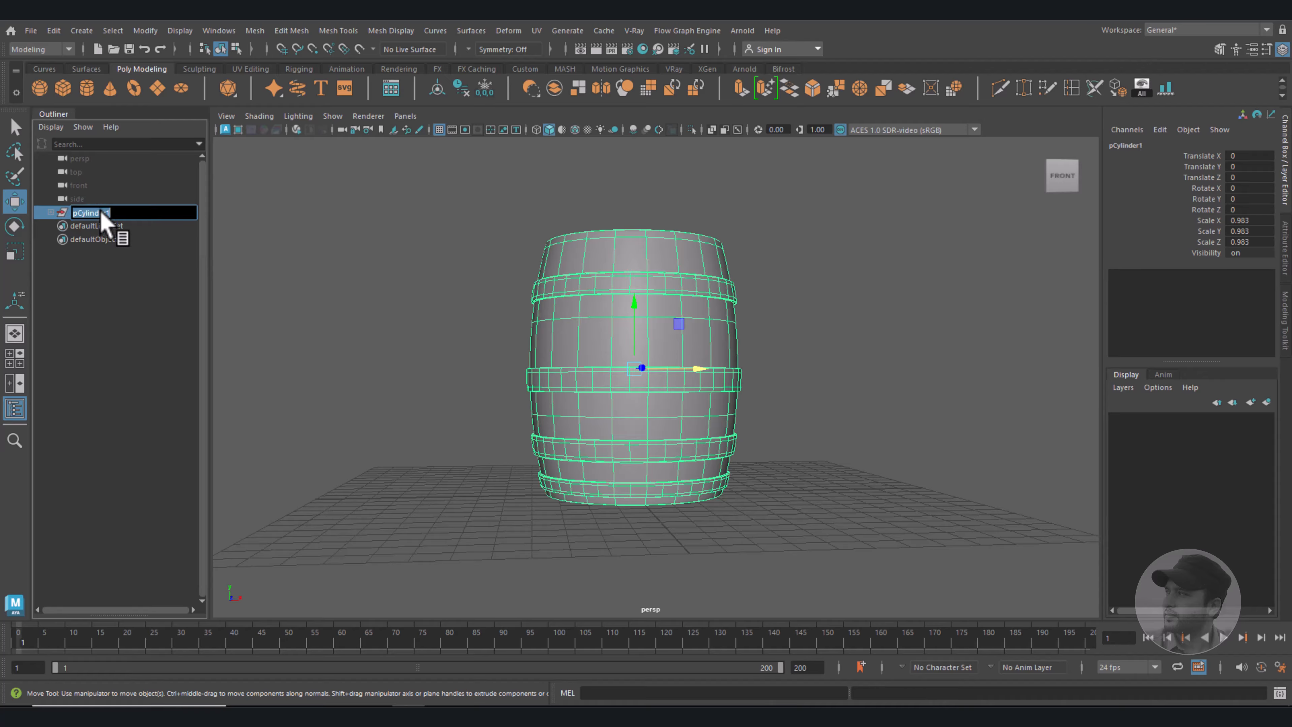
text(Barrel 01)
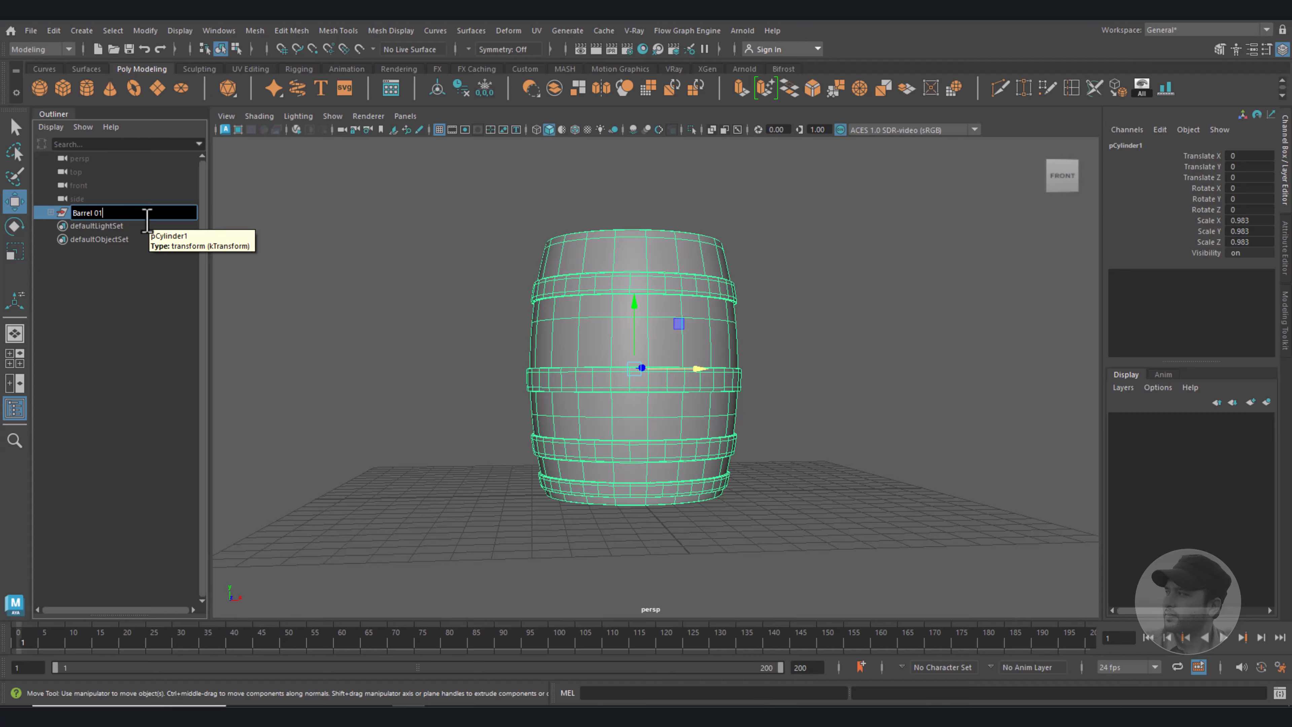
key(Return)
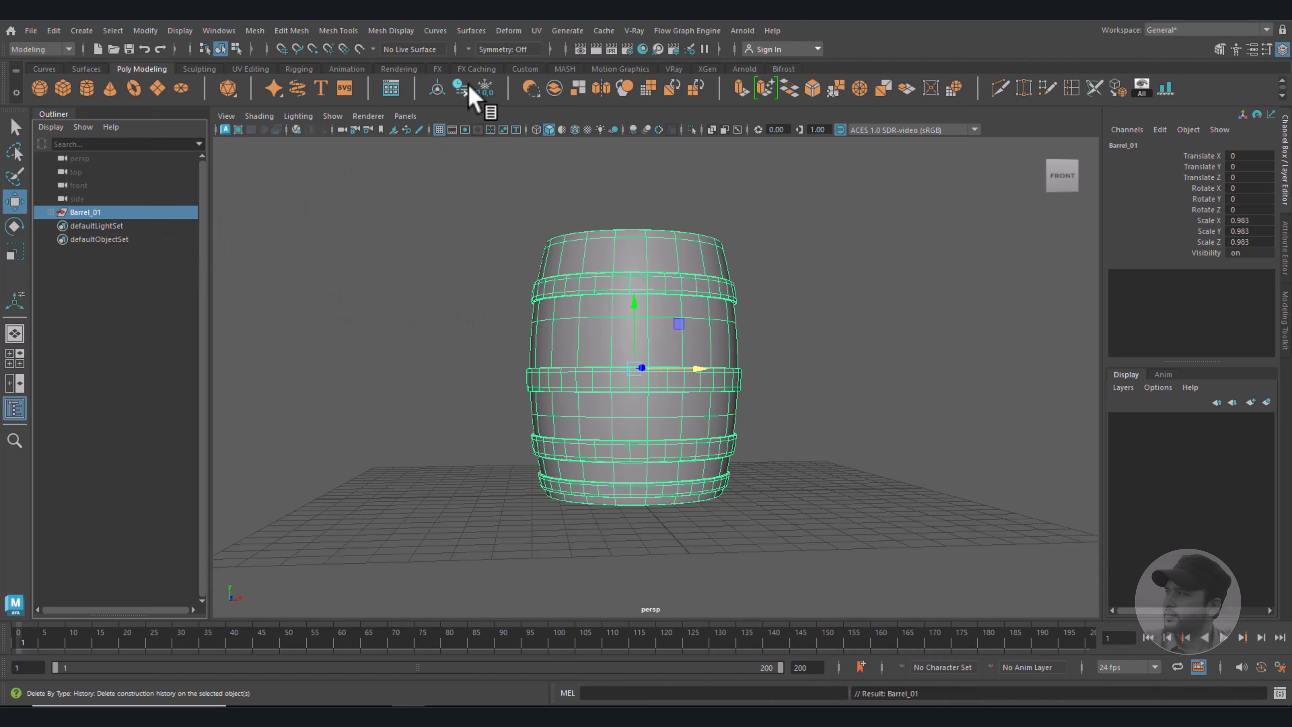
click(484, 88)
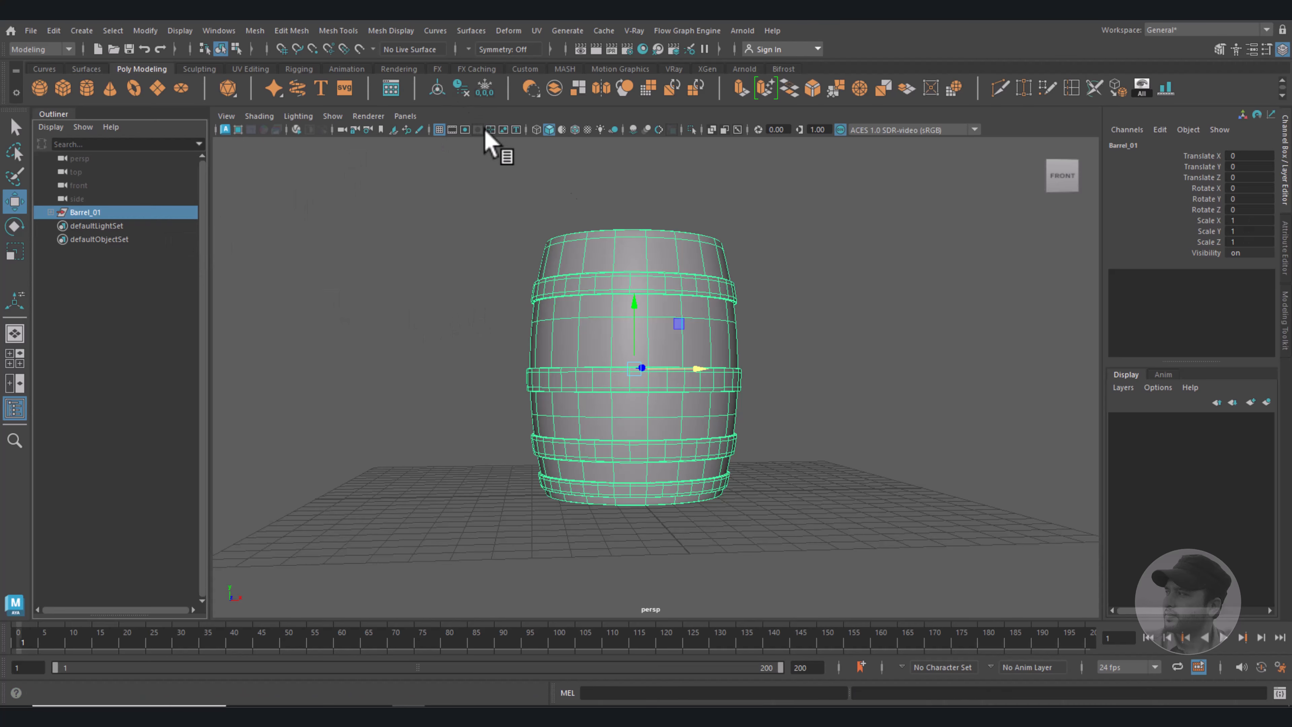
scroll(809, 305, down, 3)
alt+drag(807, 306, 816, 366)
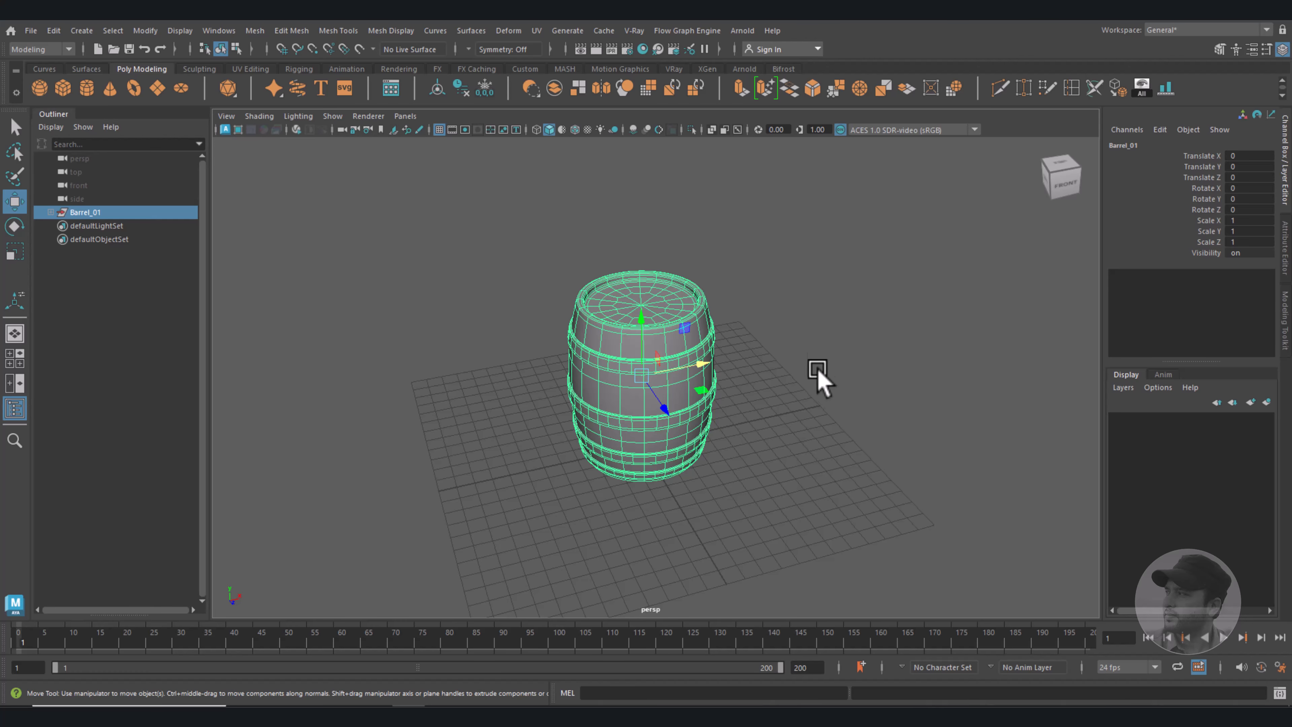
click(827, 380)
Select every barrel part and move them along X to about -16.17, clearing the grid centre.
alt+drag(920, 438, 906, 405)
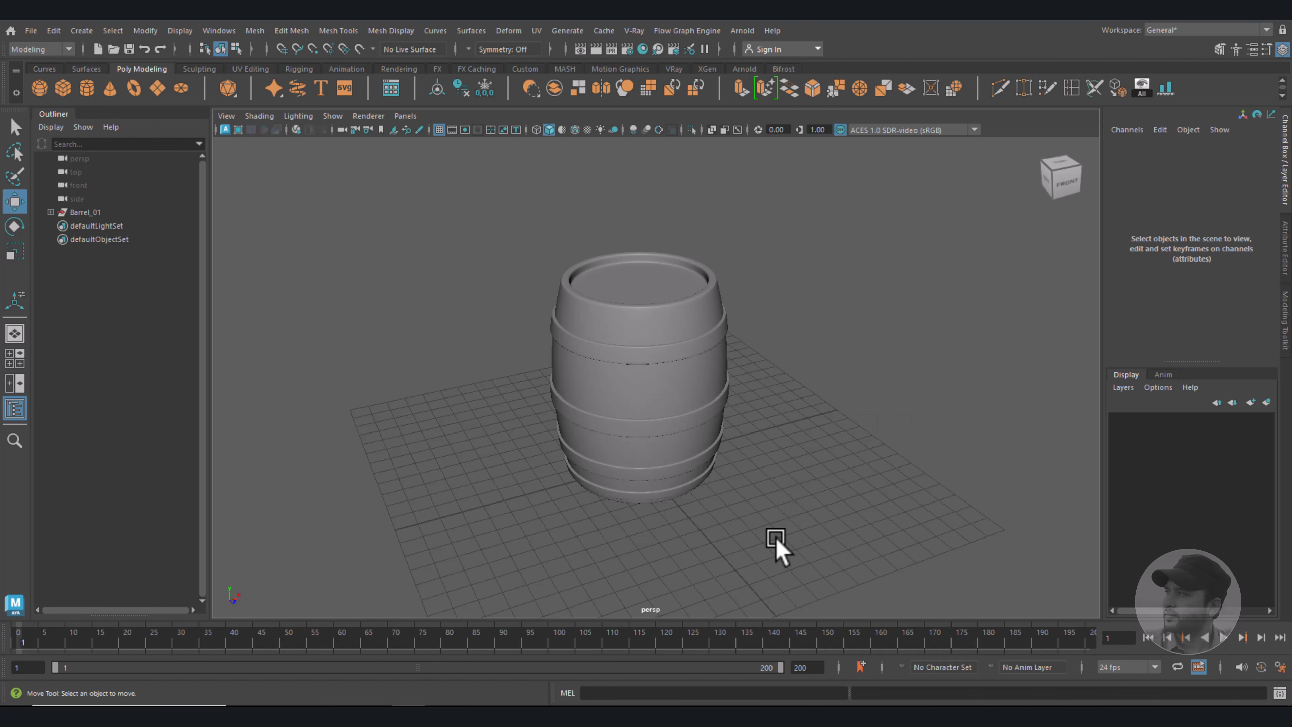
drag(776, 537, 524, 234)
alt+drag(814, 503, 794, 449)
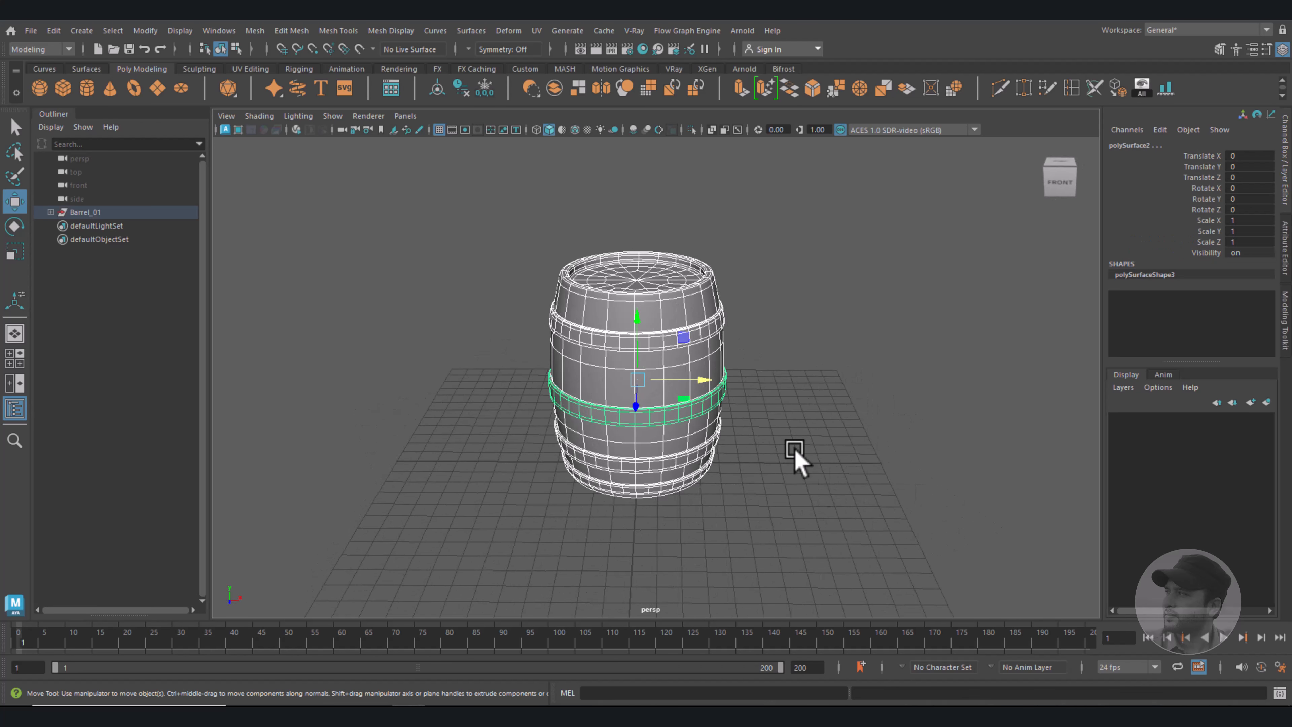
drag(705, 381, 362, 379)
Create a polygon cylinder in the front view and raise it to Translate Y about 4.55.
key(space)
key(space)
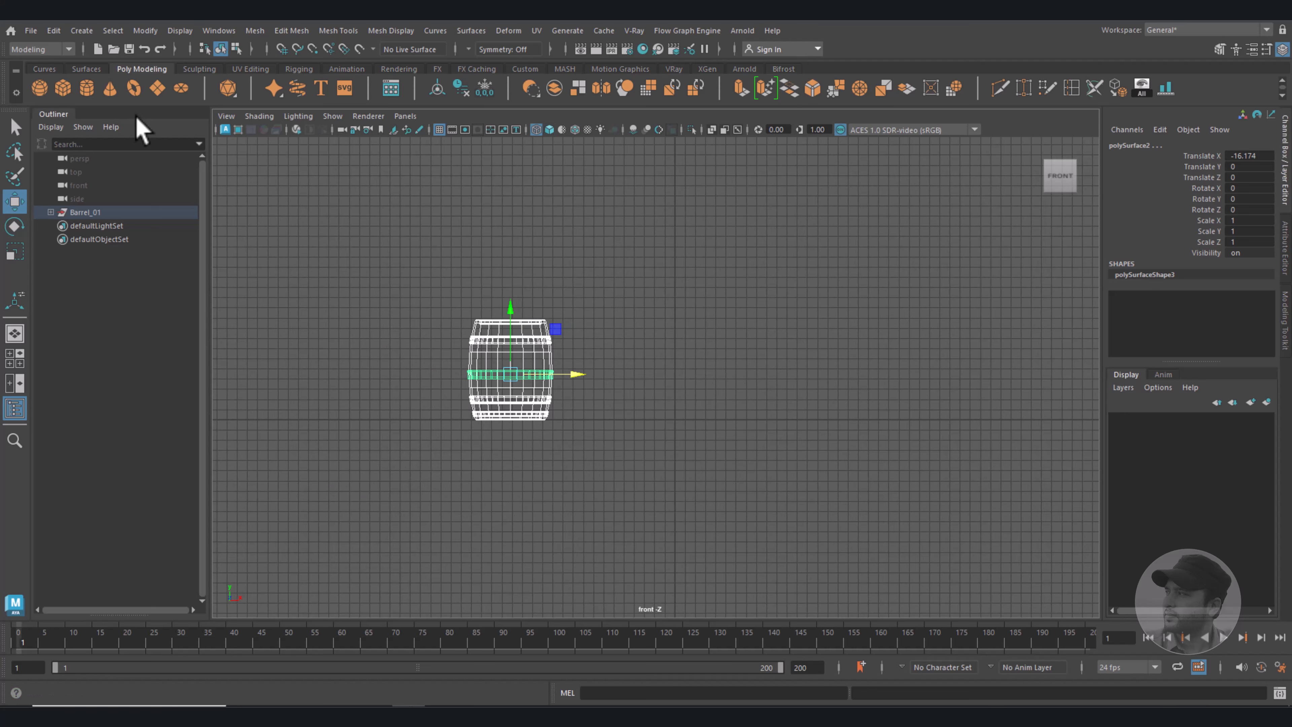
click(87, 91)
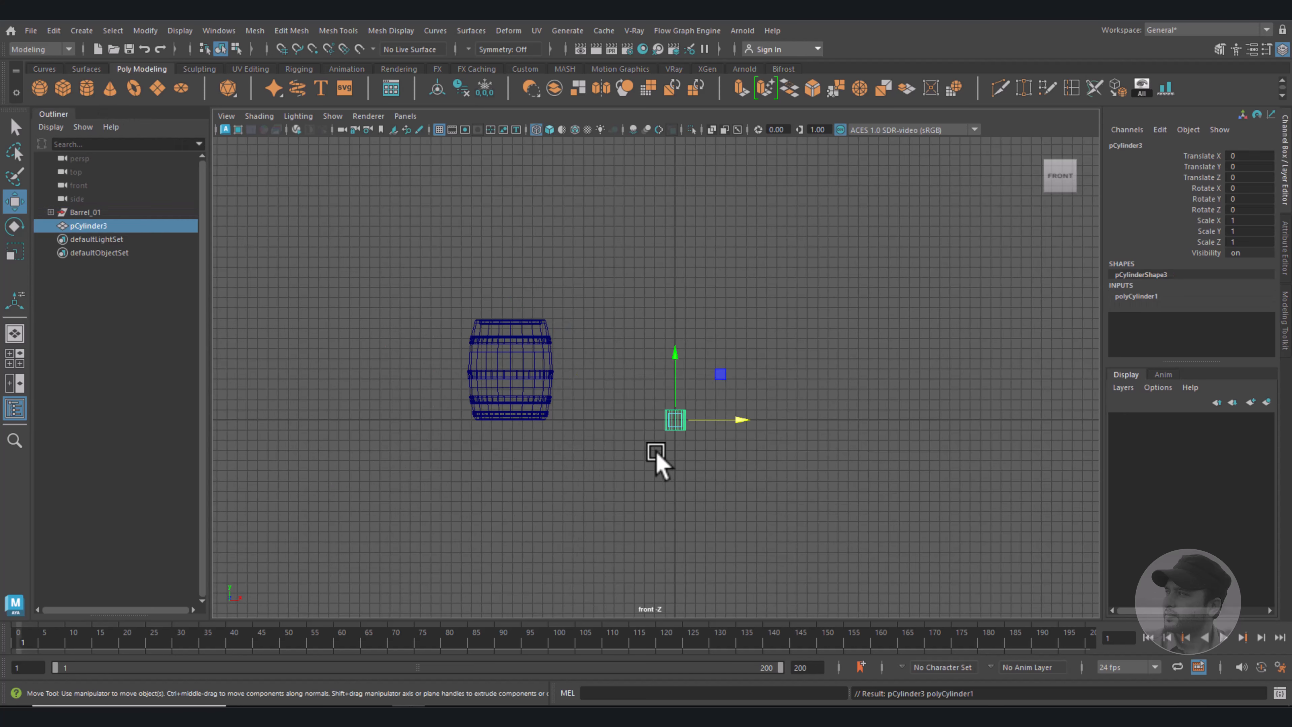
scroll(793, 496, up, 5)
drag(688, 419, 691, 330)
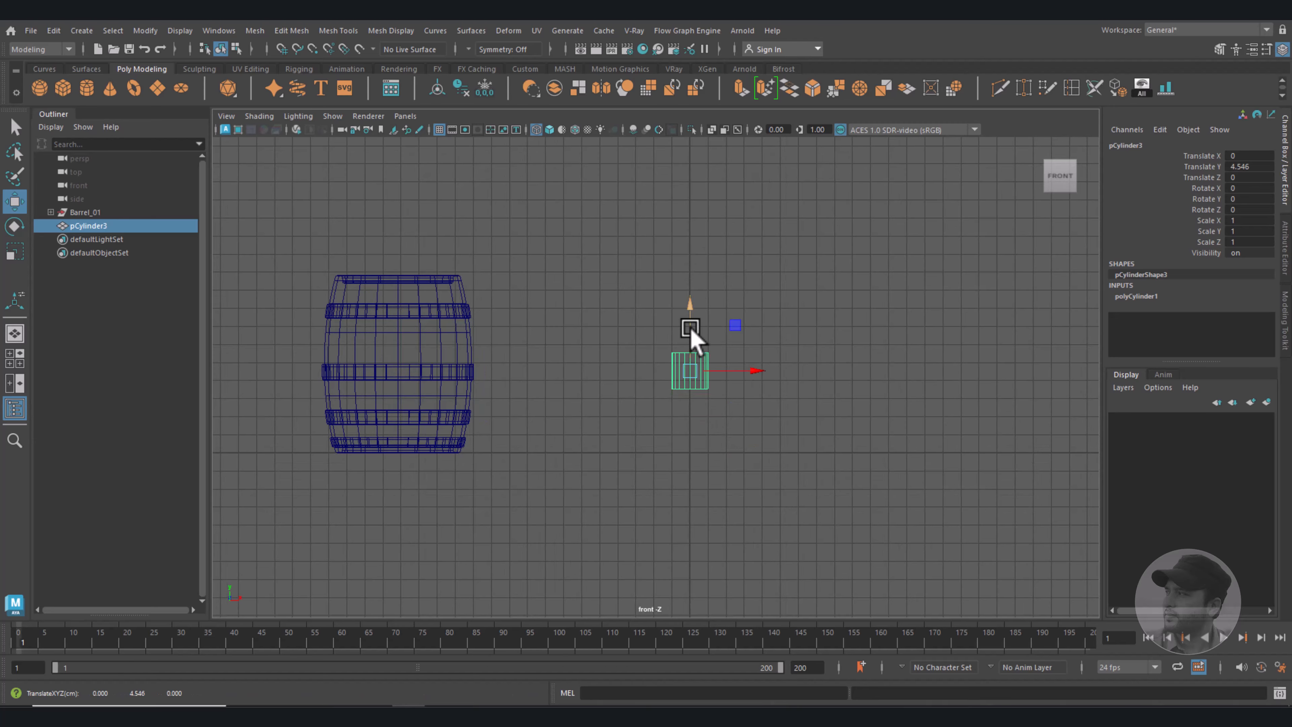
Scale the cylinder uniformly to about 4.14 and move it over the barrel at Translate X about -16.25.
key(r)
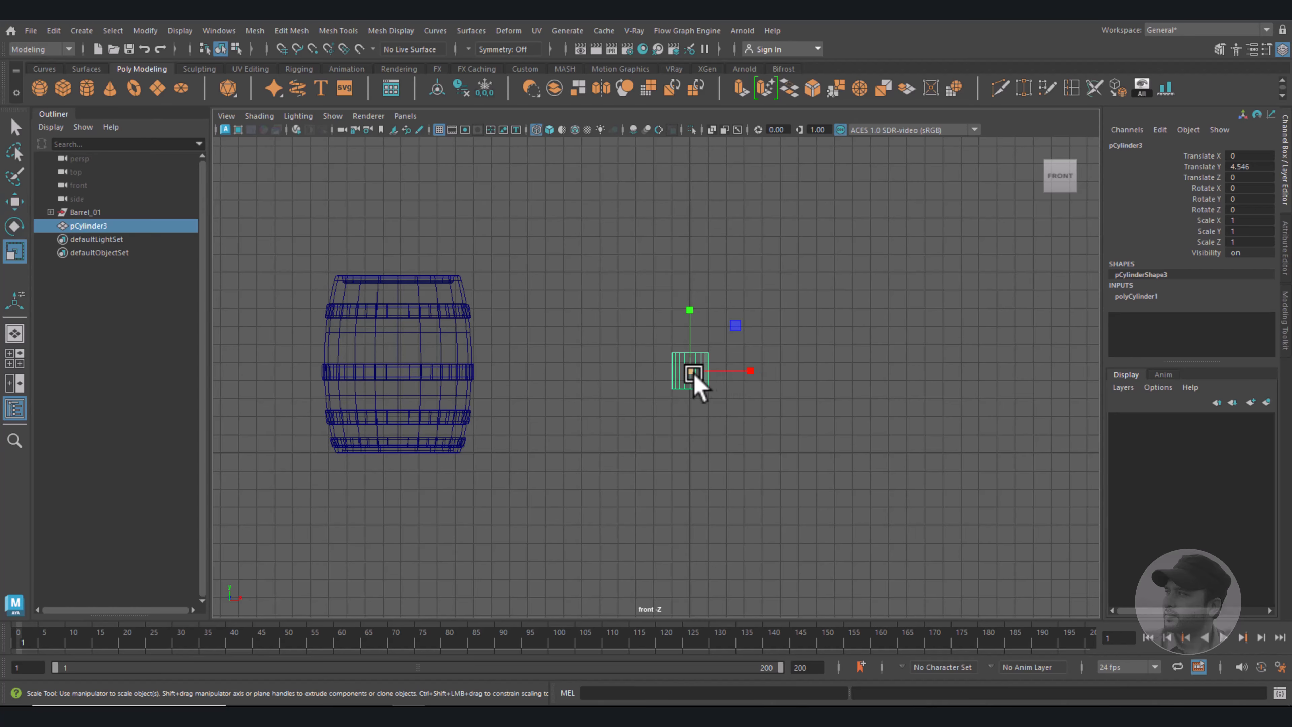
drag(691, 373, 475, 374)
key(w)
alt+middle_drag(518, 396, 749, 361)
scroll(789, 421, up, 8)
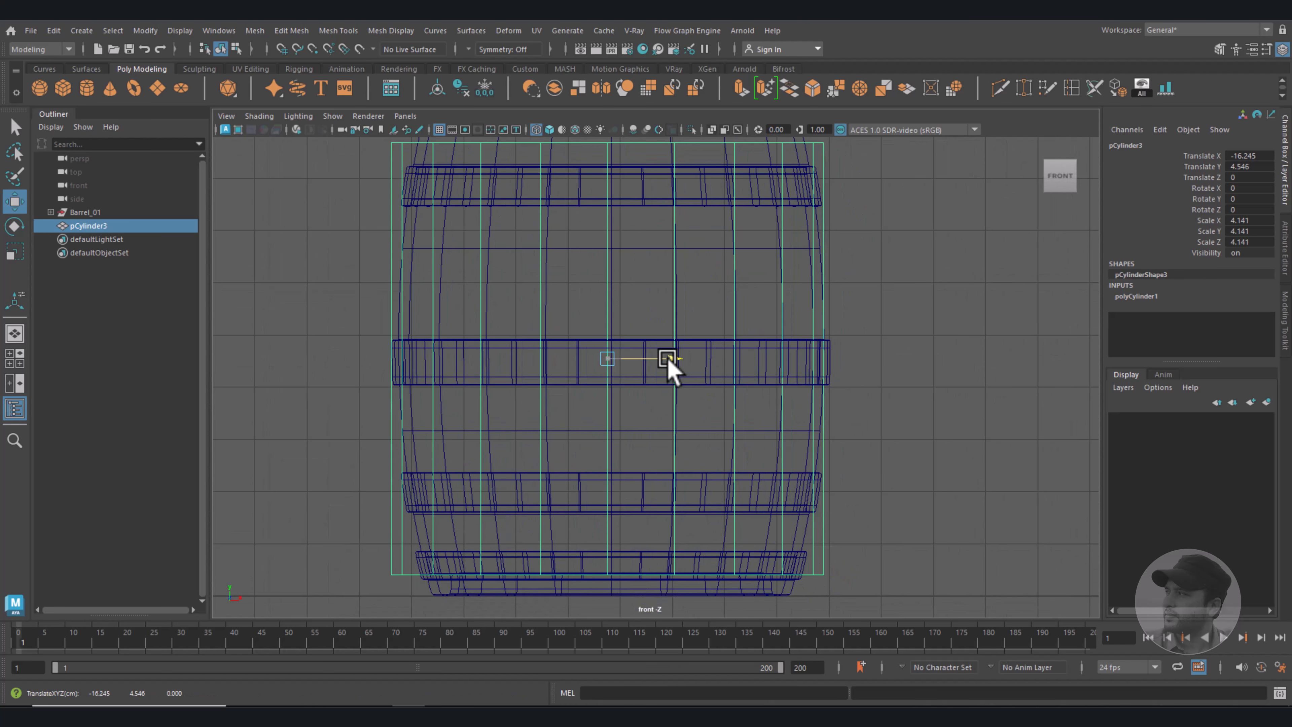
scroll(723, 417, down, 2)
scroll(702, 402, down, 1)
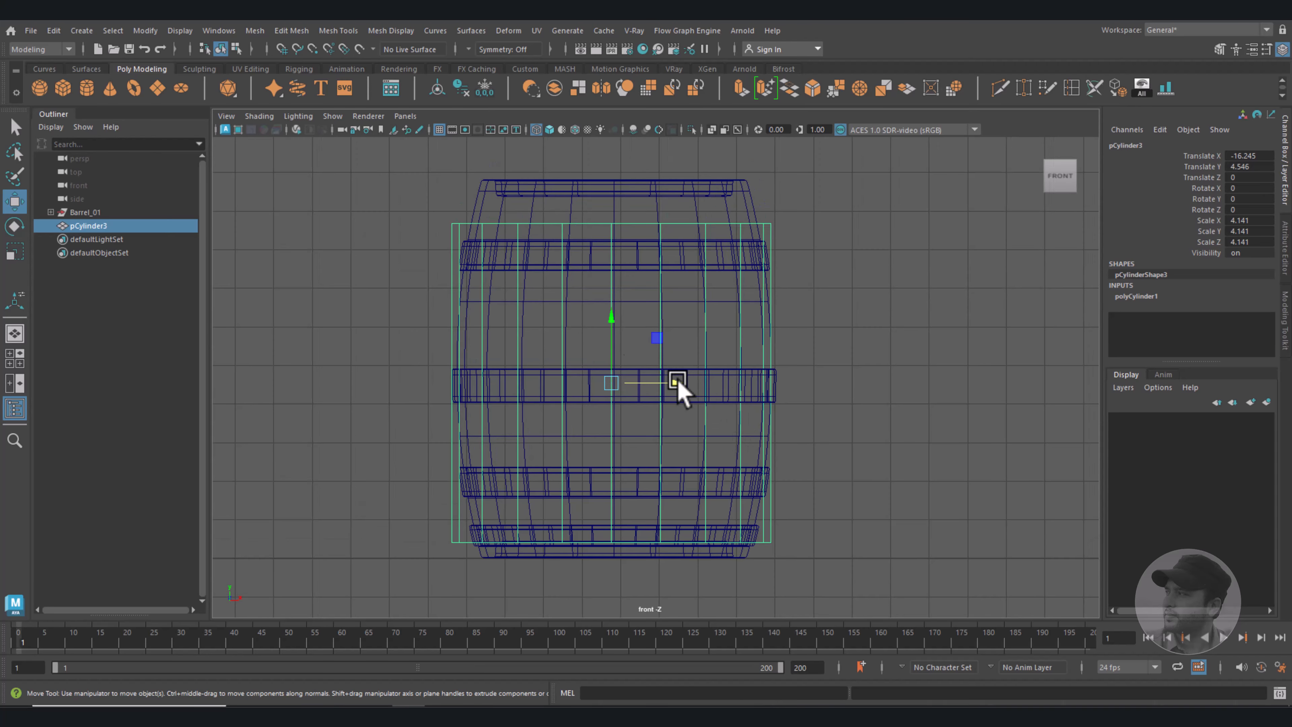
Fit the cylinder to the barrel with Translate Y about 4.91, Scale Y about 4.87, and Scale X and Z about 4.05.
drag(612, 341, 613, 313)
key(r)
key(w)
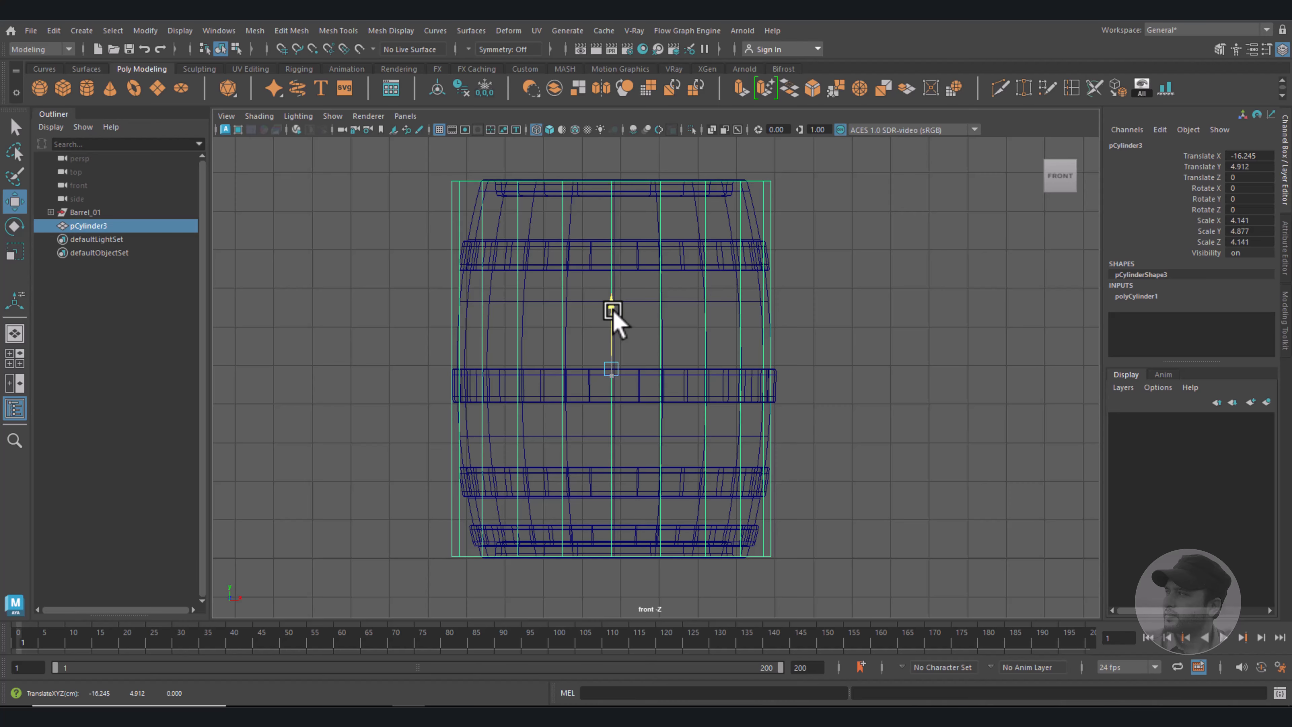
key(r)
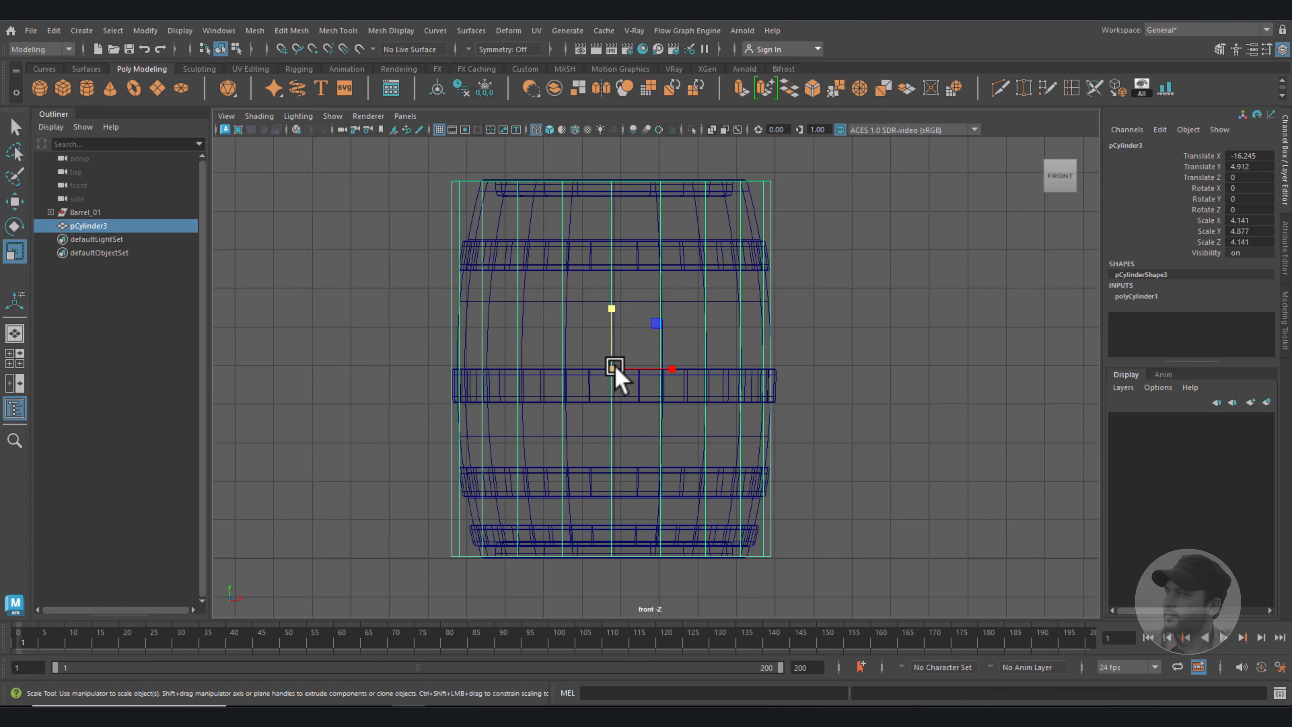
drag(614, 366, 607, 375)
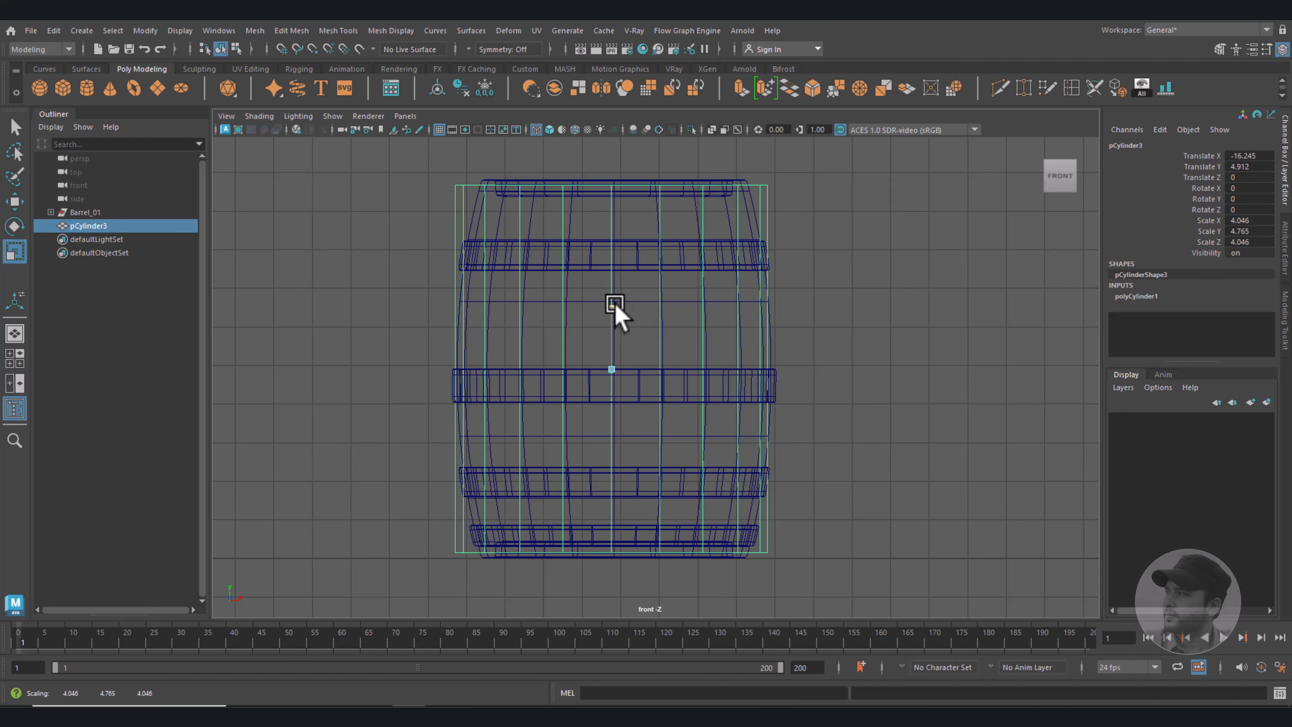
drag(615, 304, 614, 304)
scroll(865, 453, down, 2)
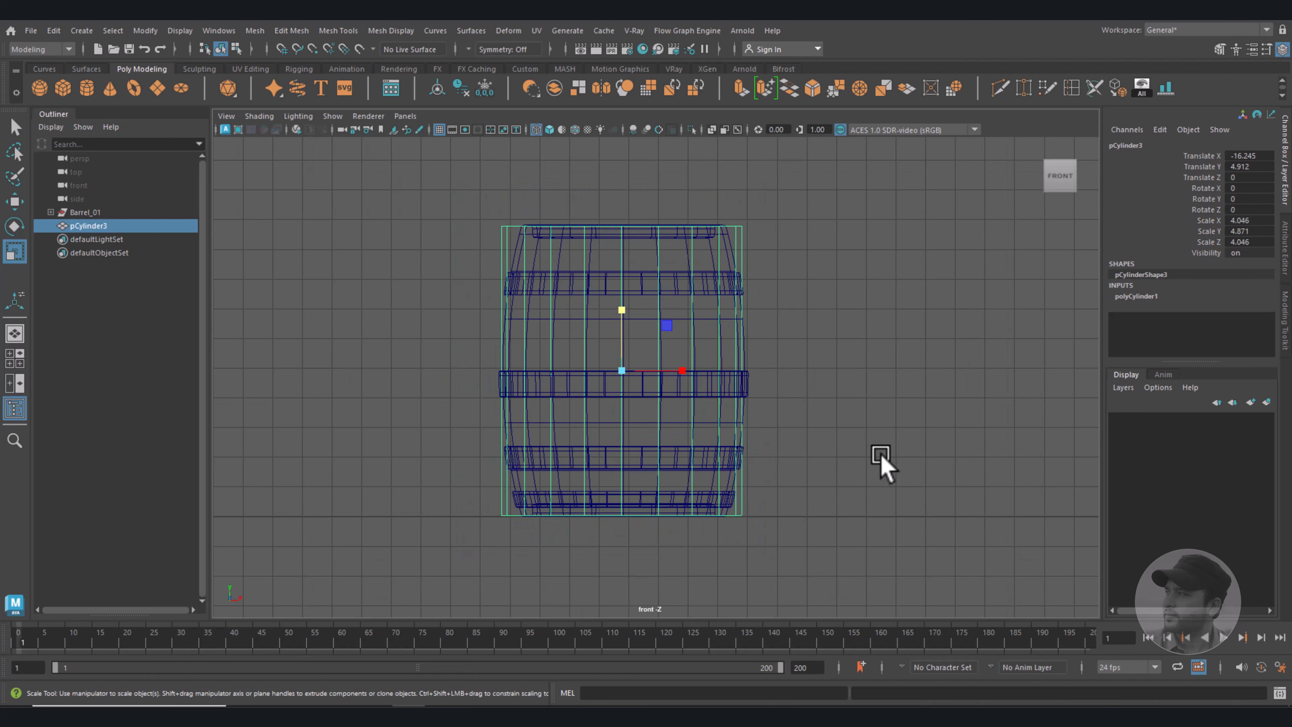
Move the cylinder off the barrel and set its Translate X to 0.
key(w)
drag(688, 367, 952, 369)
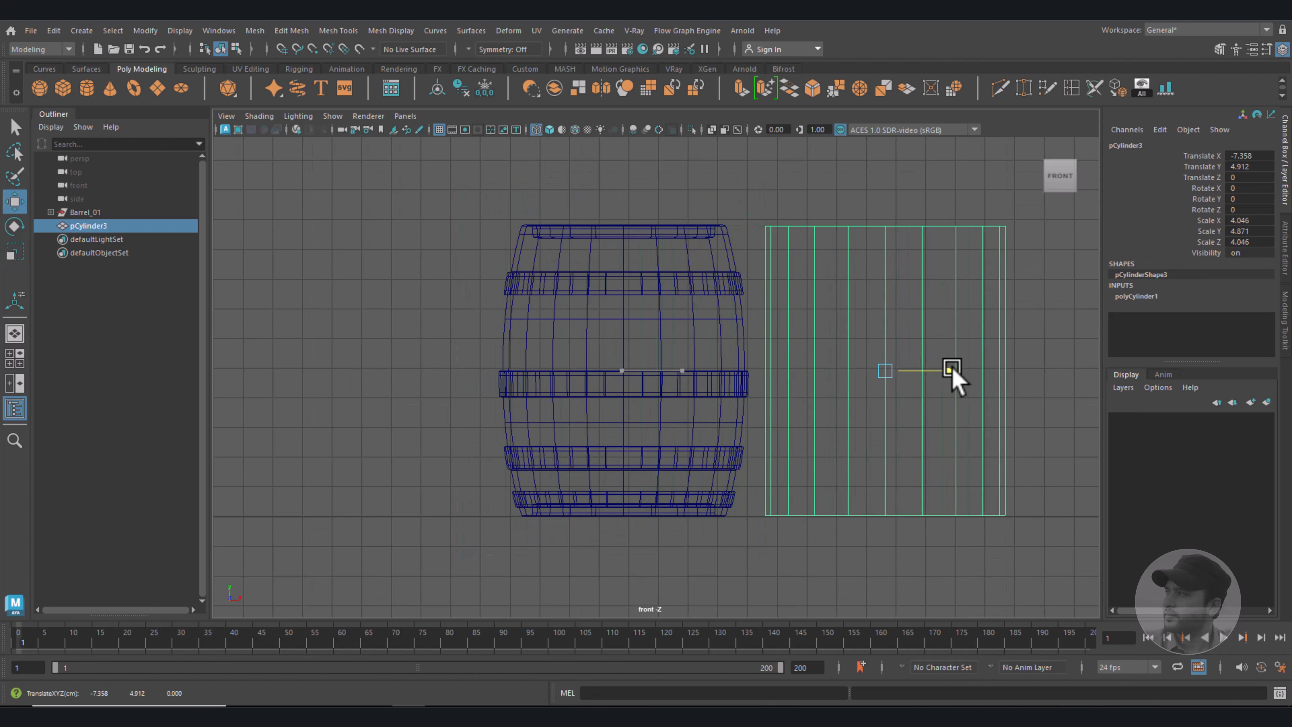
alt+middle_drag(952, 370, 534, 384)
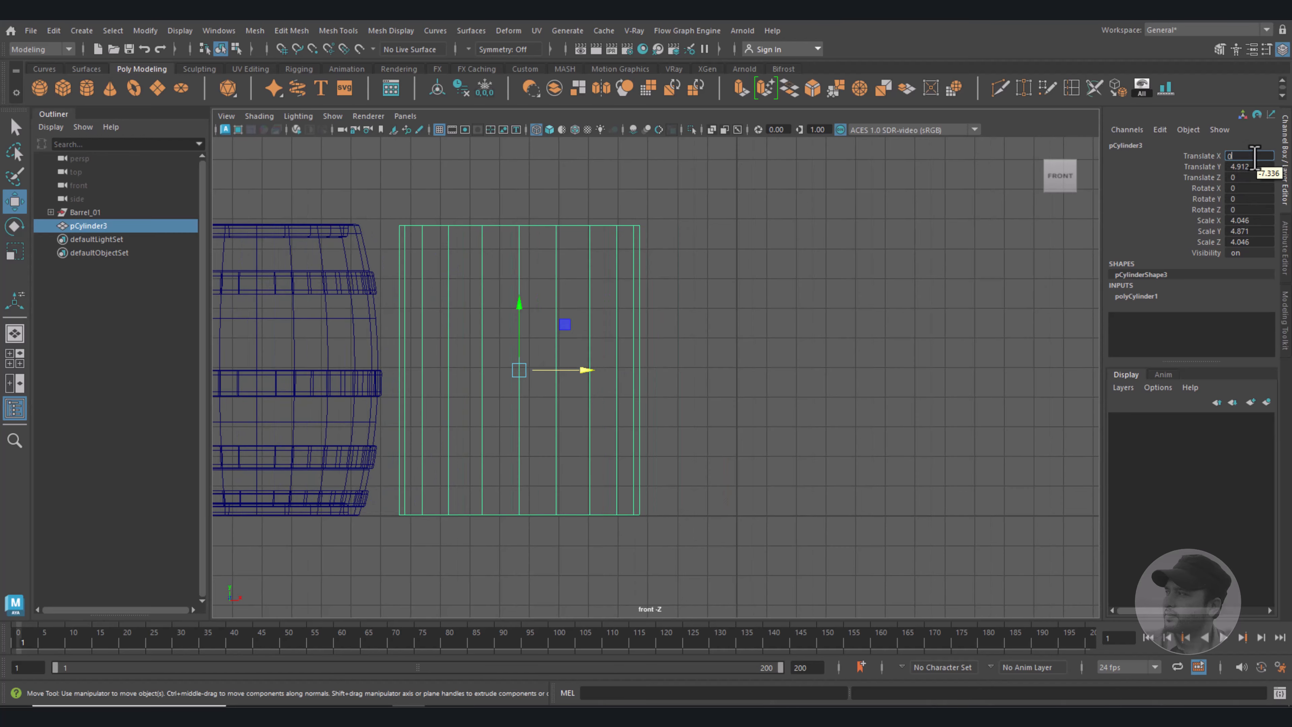
key(Return)
click(817, 389)
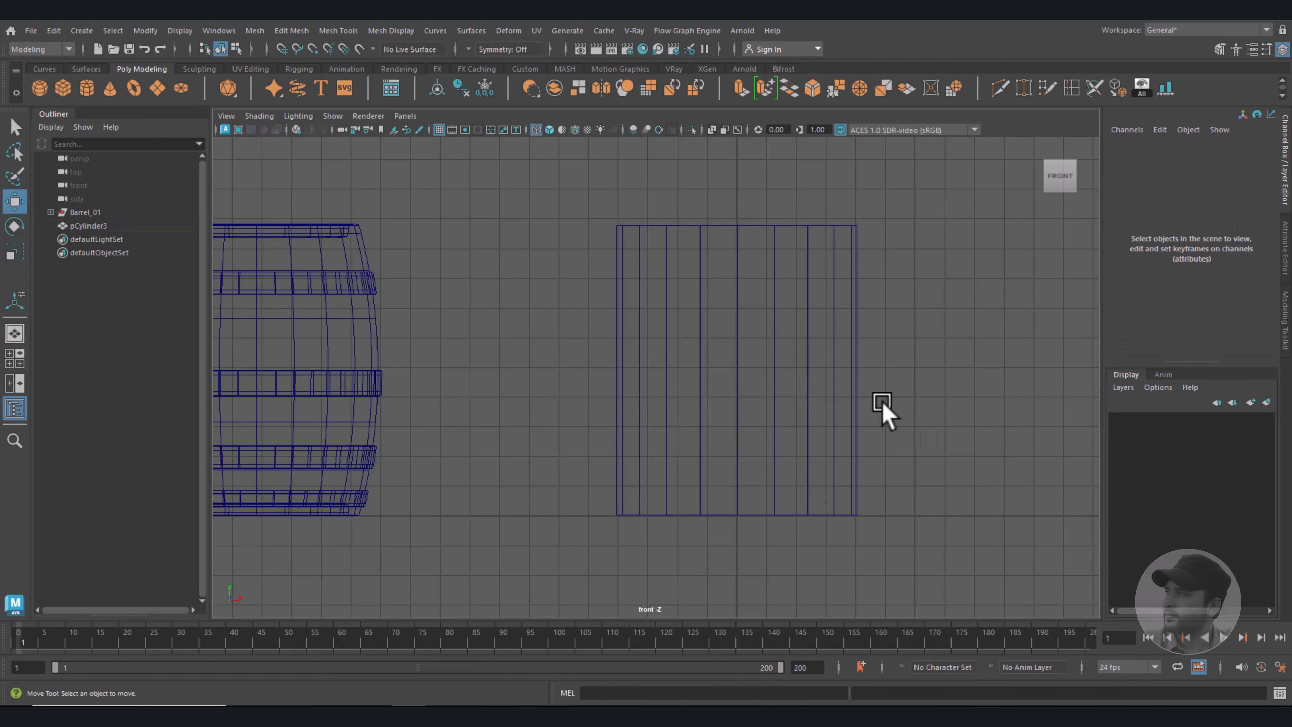
Set the cylinder's Subdivisions Axis to 18.
click(845, 278)
key(f)
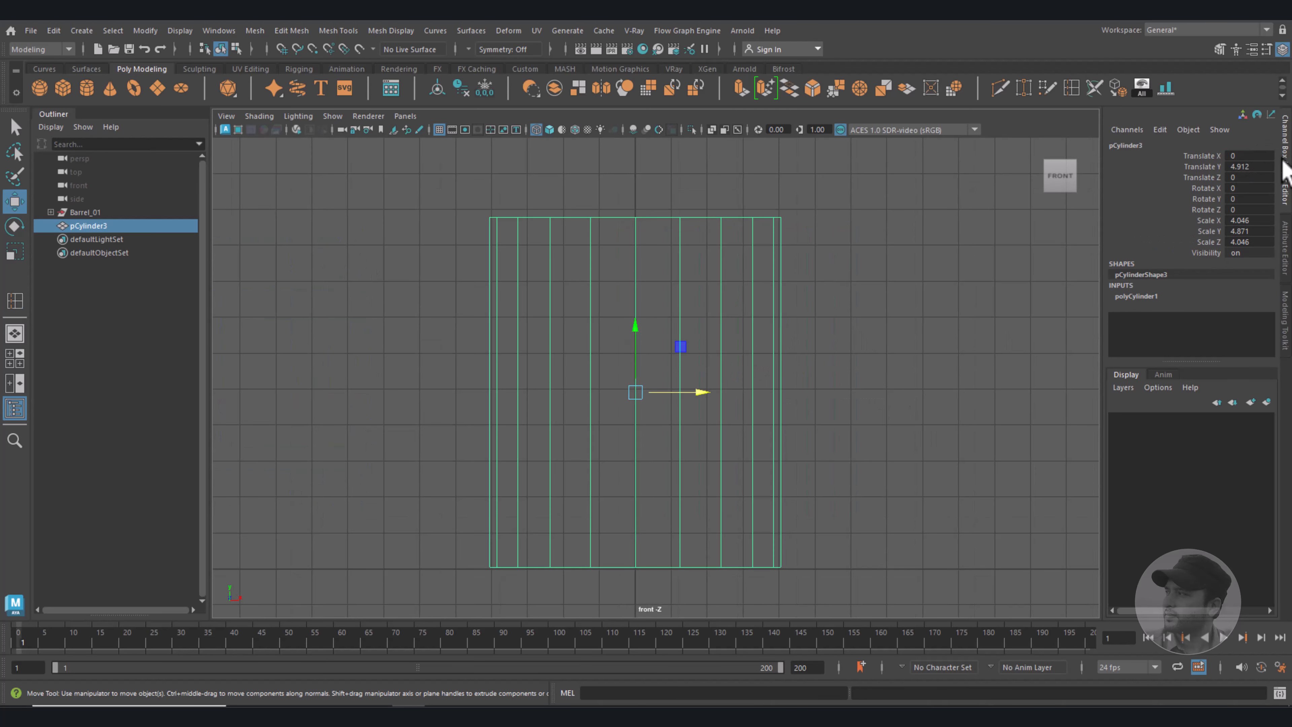
click(1135, 297)
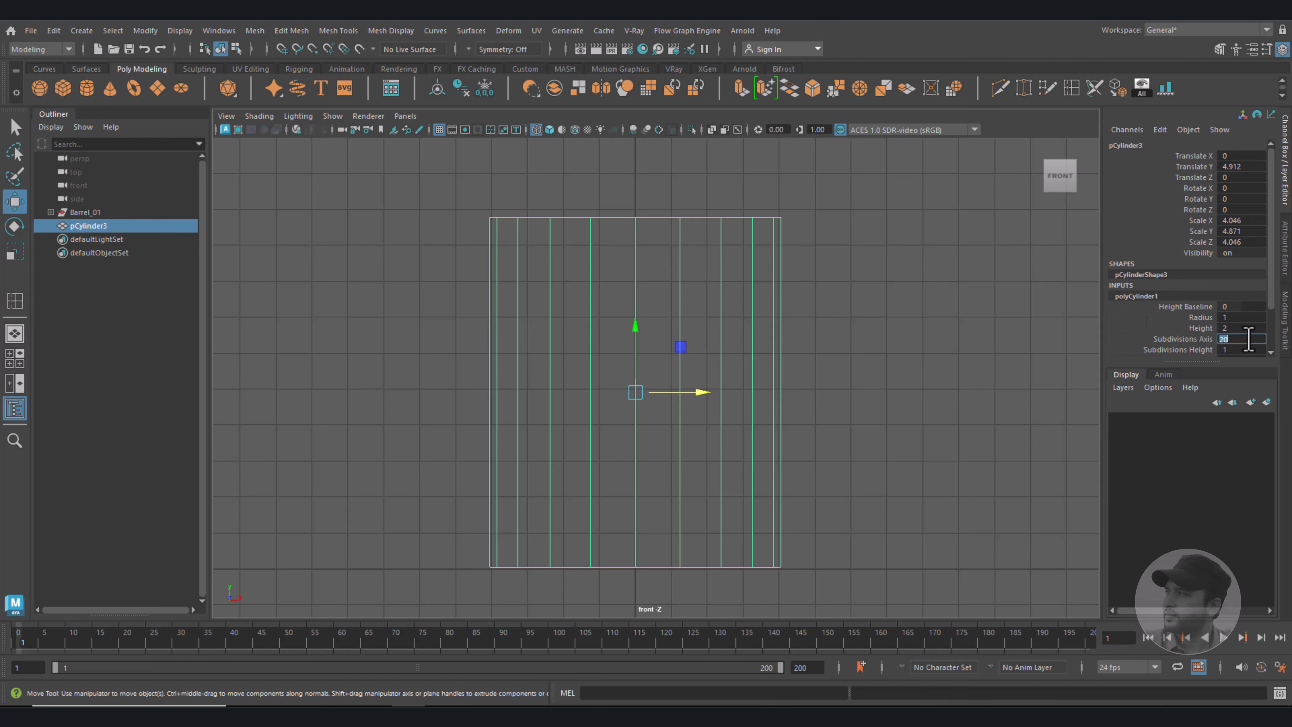
key(Return)
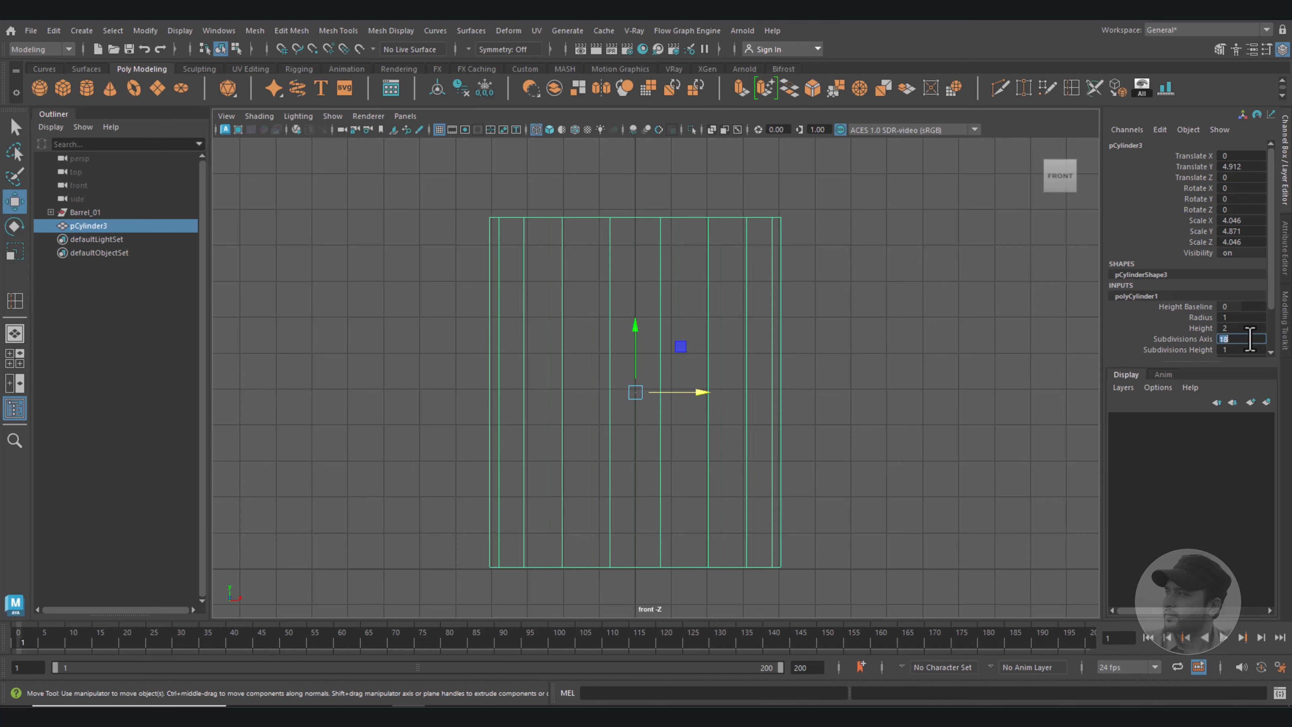
click(832, 384)
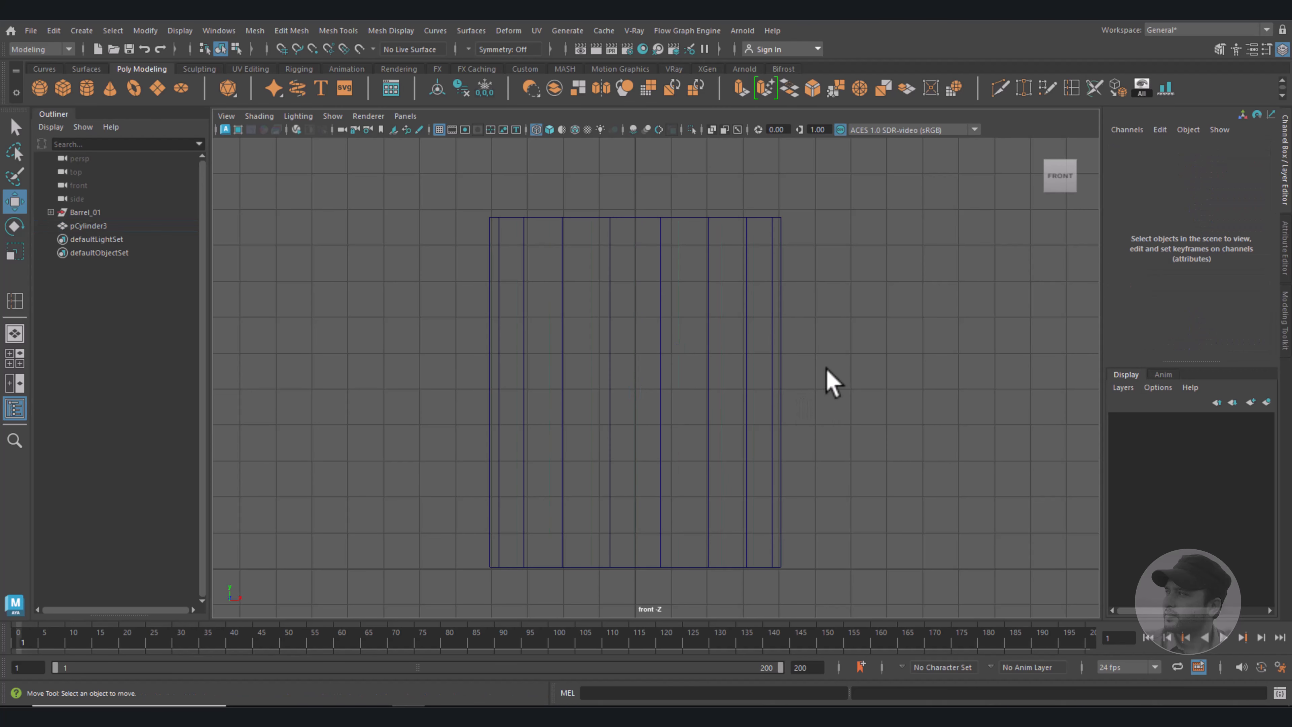
Insert five evenly spaced horizontal edge loops around the cylinder with the Insert Edge Loop tool.
double_click(1073, 89)
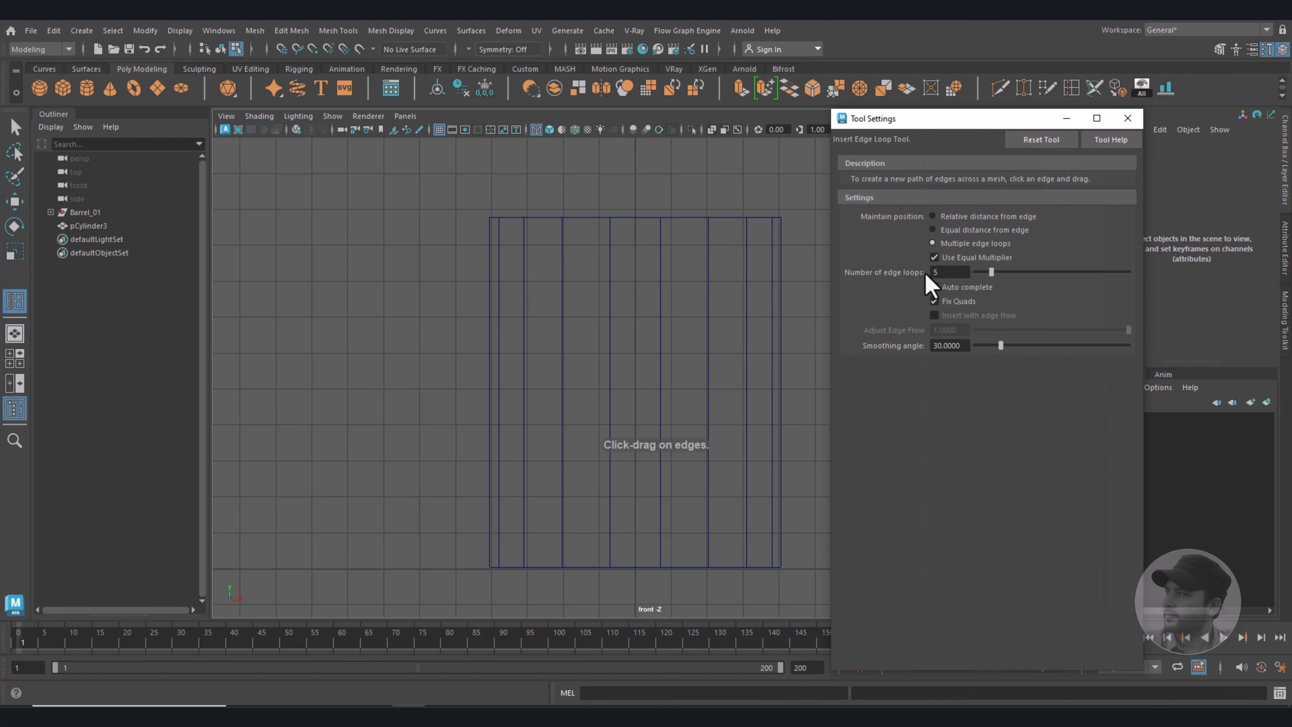
click(748, 305)
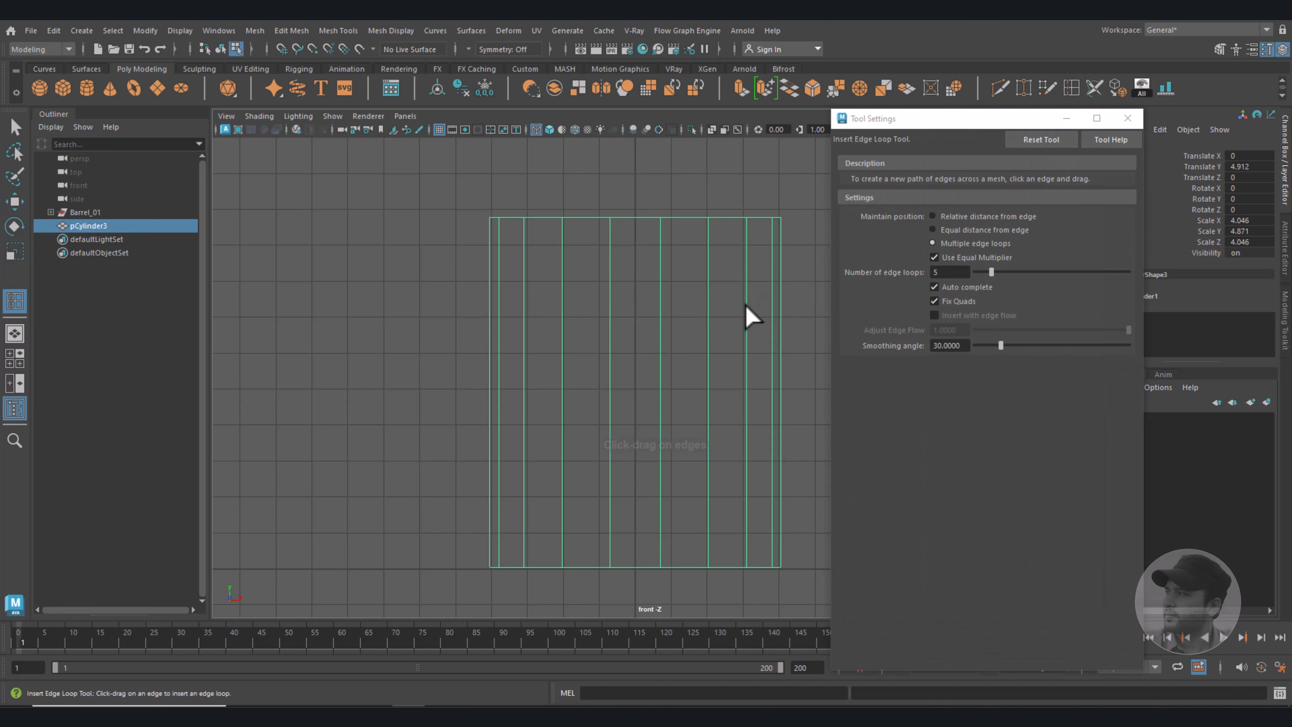
click(746, 308)
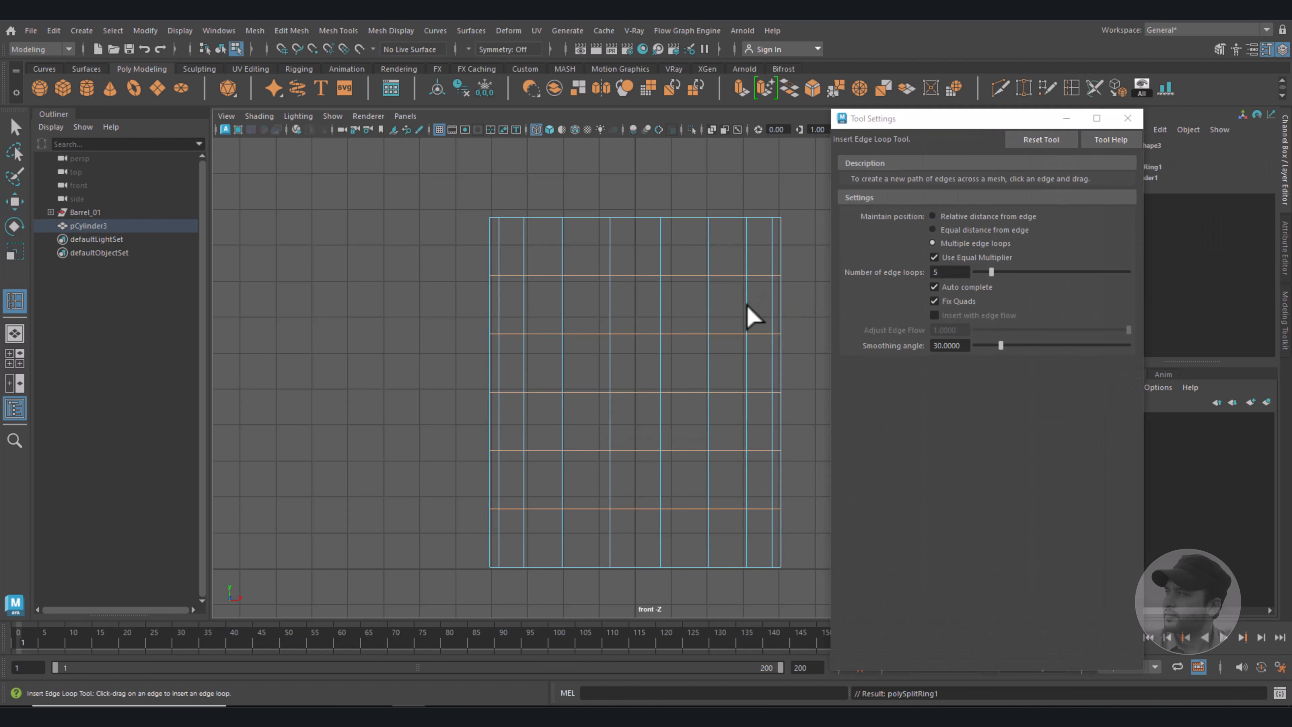
click(1128, 118)
Scale the vertices of the five inner rows outwards and slightly compress their vertical spacing, leaving the end rims unselected.
key(w)
right_drag(649, 303, 606, 300)
drag(440, 261, 886, 537)
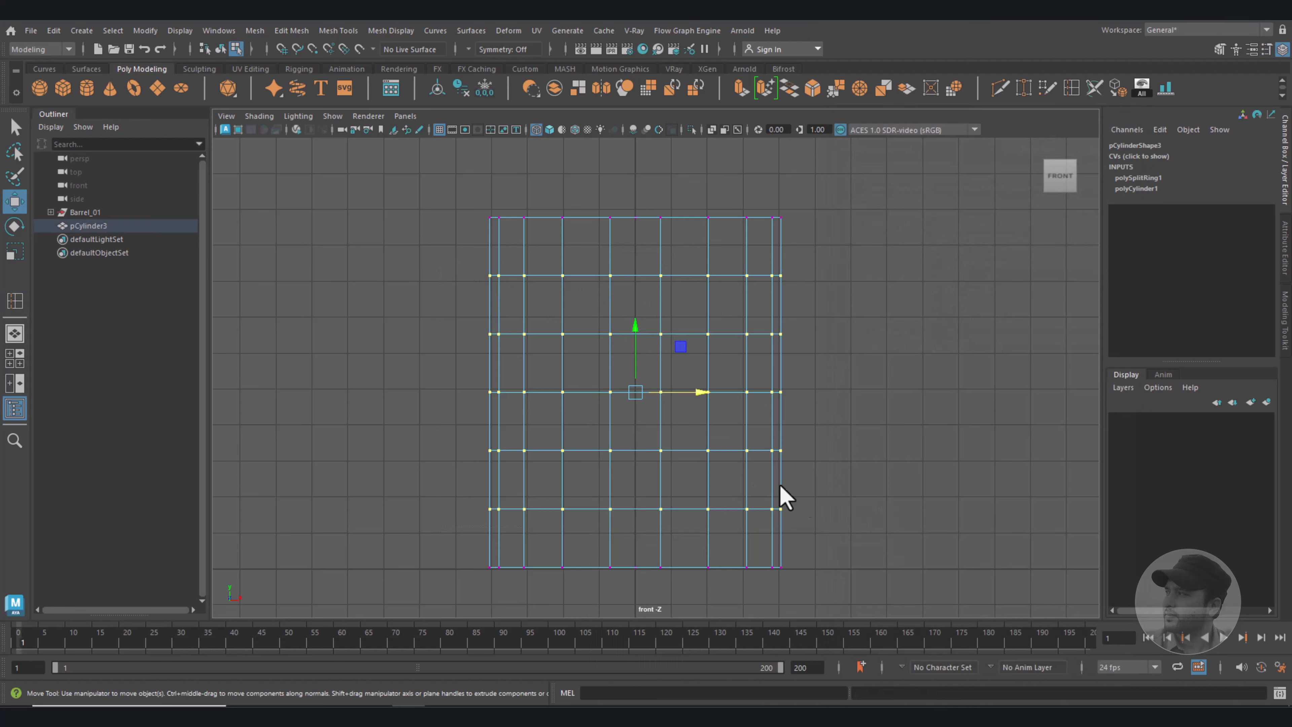
key(r)
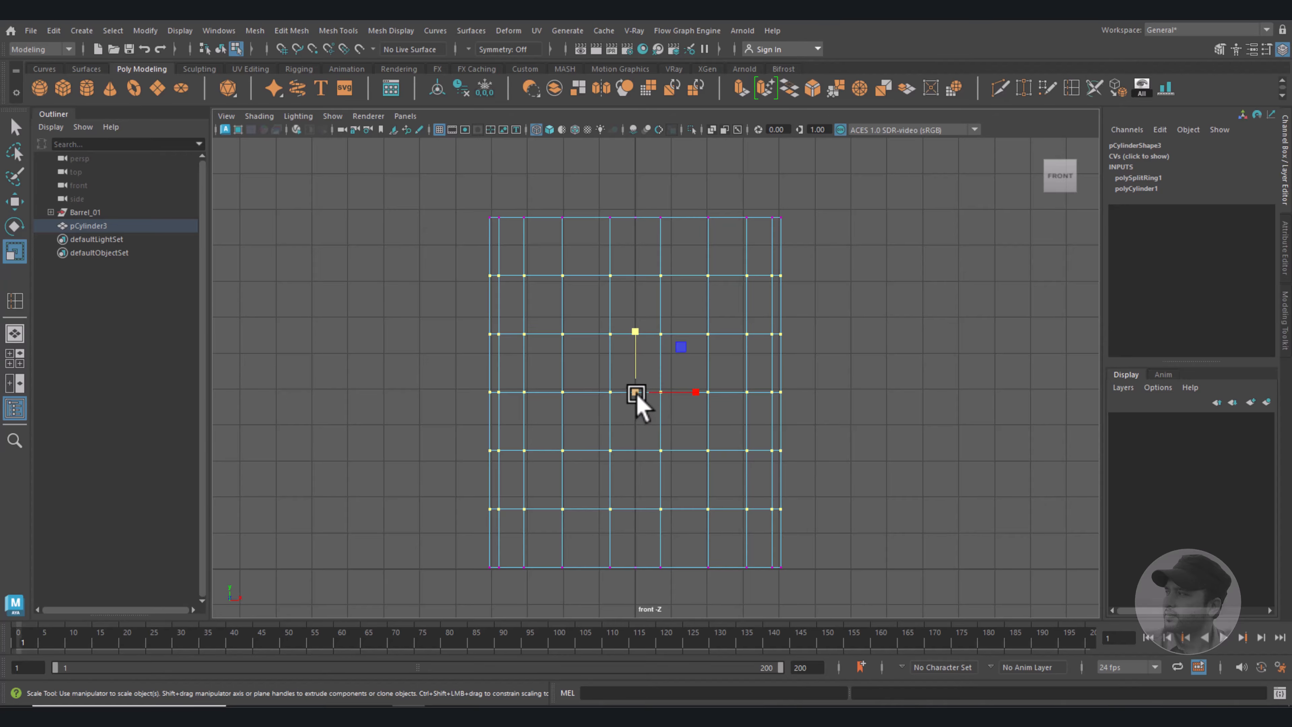
drag(637, 394, 664, 407)
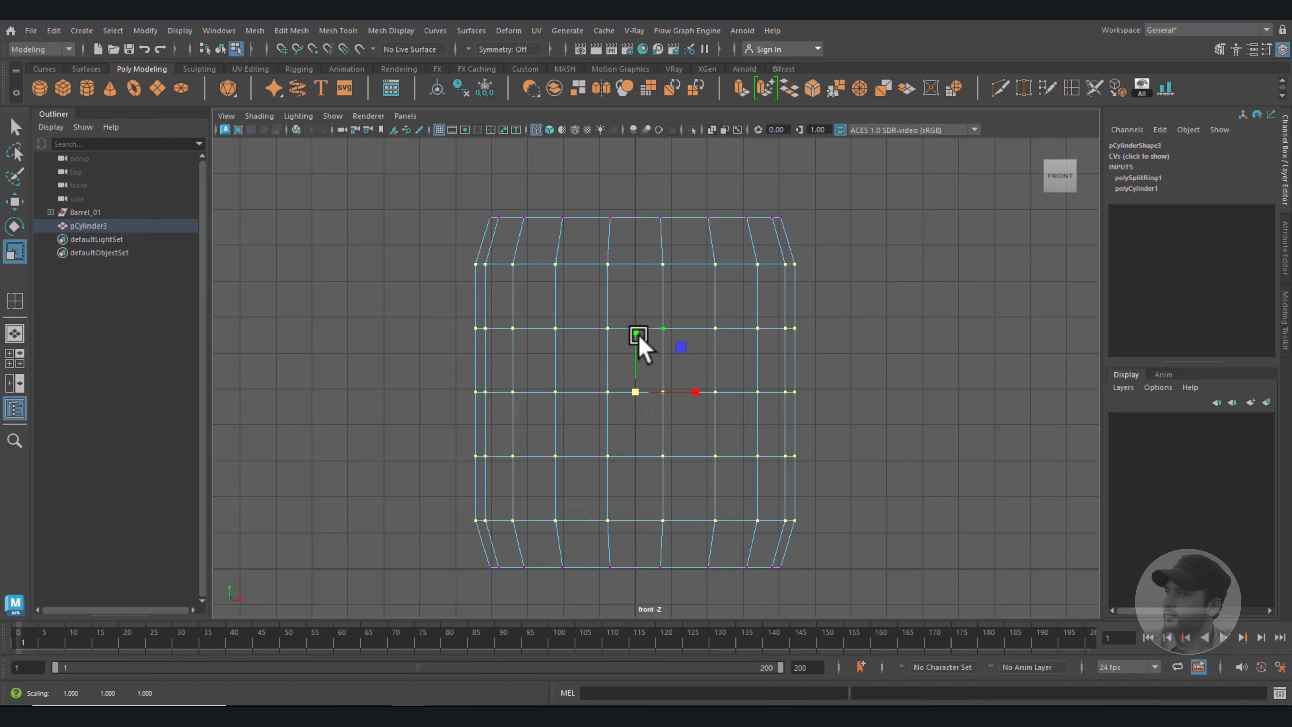
drag(638, 335, 636, 337)
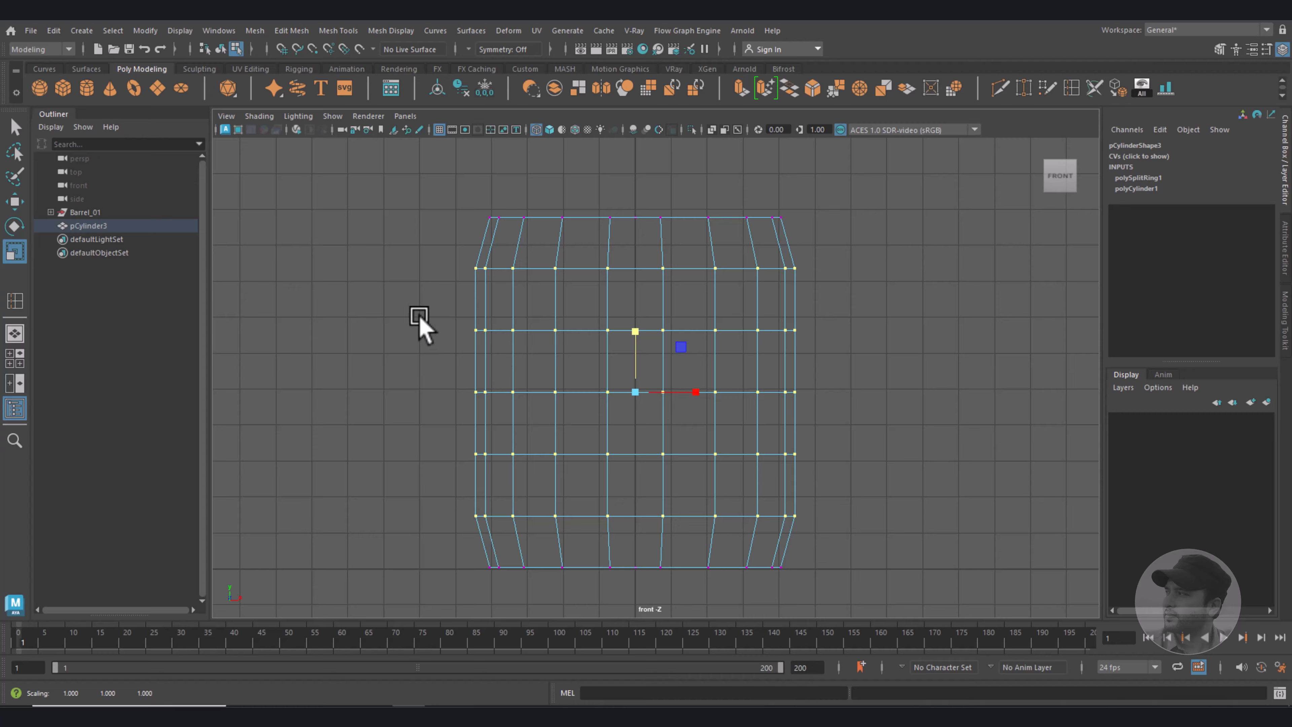
Bulge the cylinder's profile by scaling the three middle vertex rows outwards and the central row further by about 1.026.
drag(418, 309, 883, 498)
drag(636, 393, 651, 392)
drag(428, 379, 885, 410)
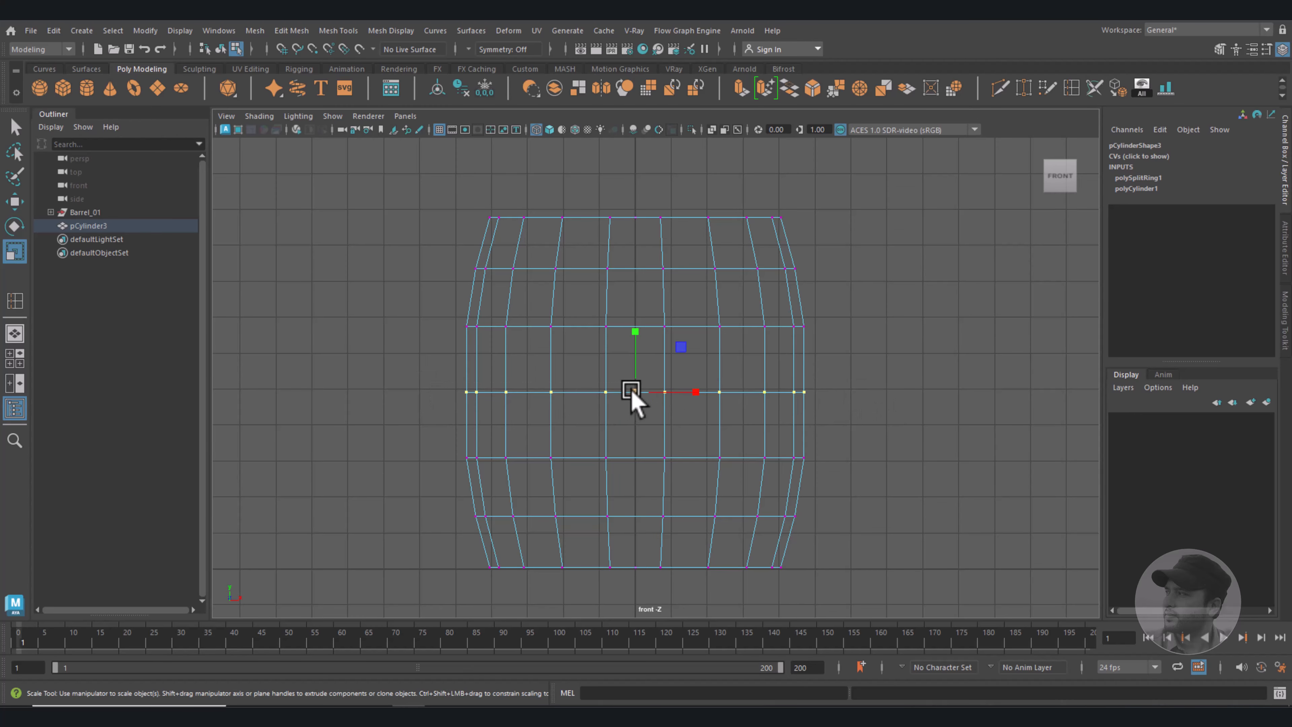
drag(630, 391, 637, 392)
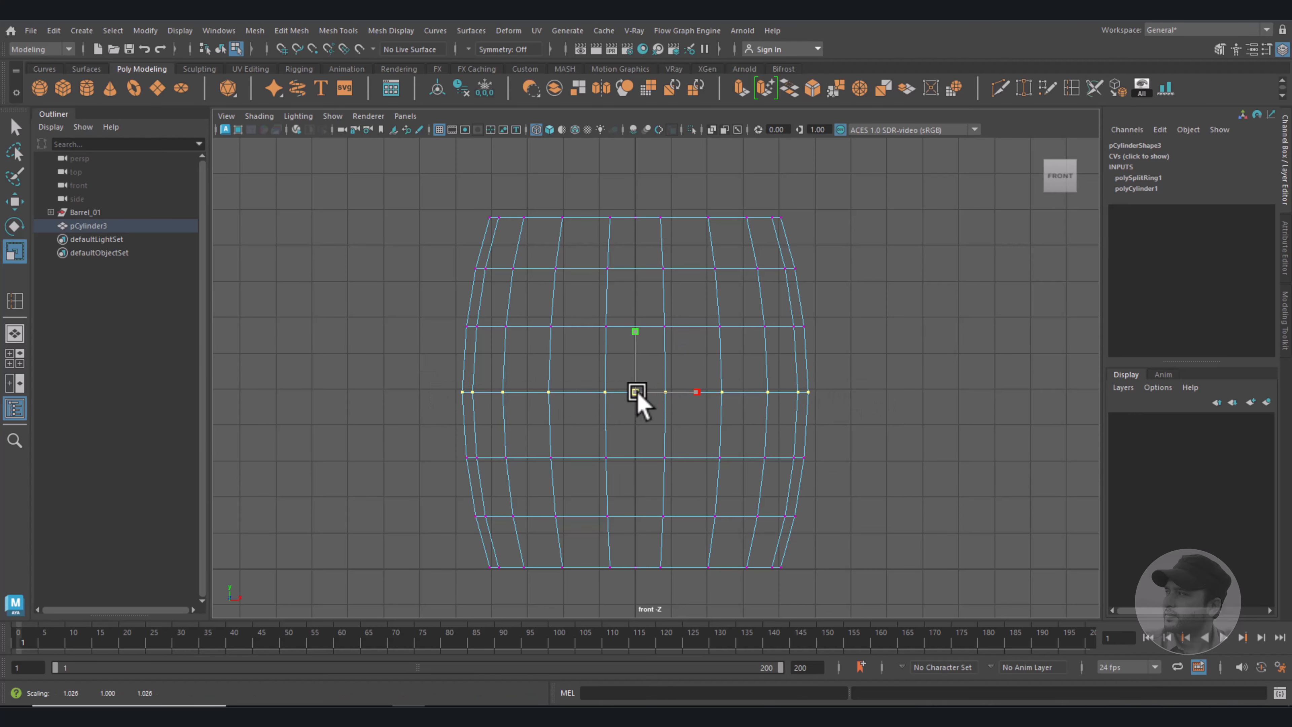
Delete all the faces of the cylinder's top and bottom caps, leaving the bulged side wall open at both ends.
drag(637, 395, 637, 395)
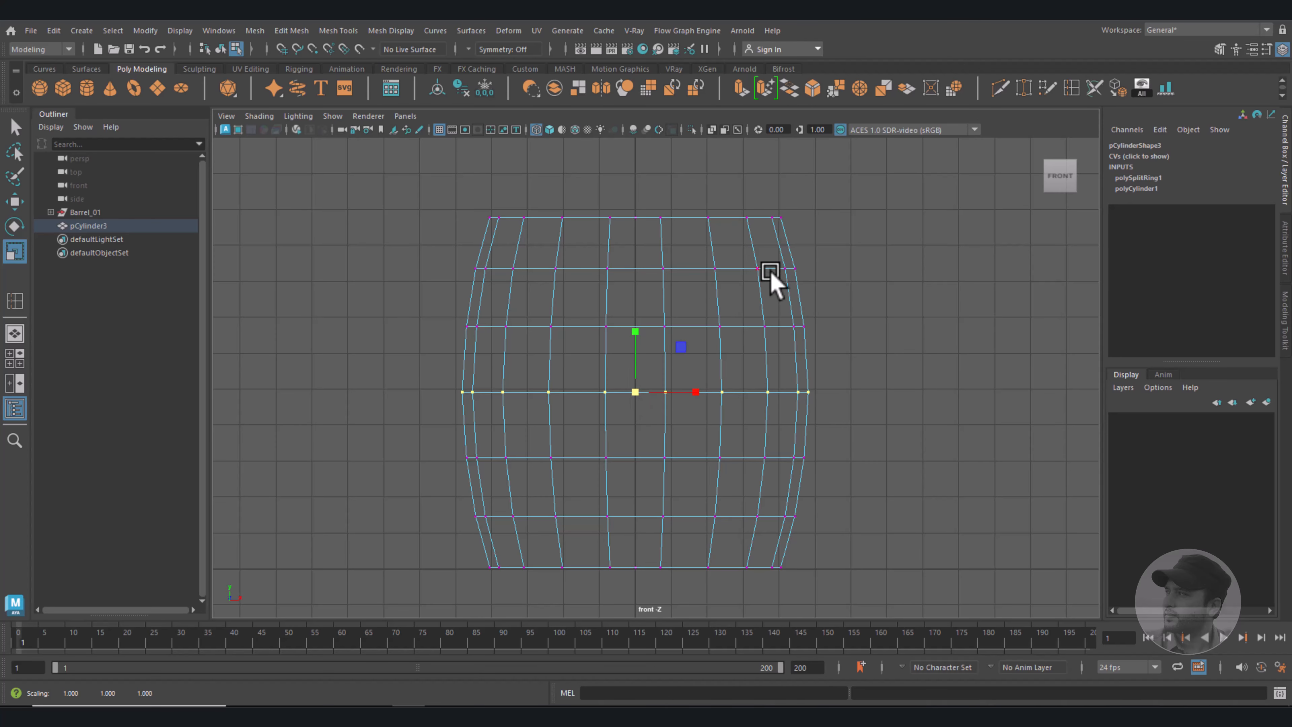
right_drag(782, 268, 841, 249)
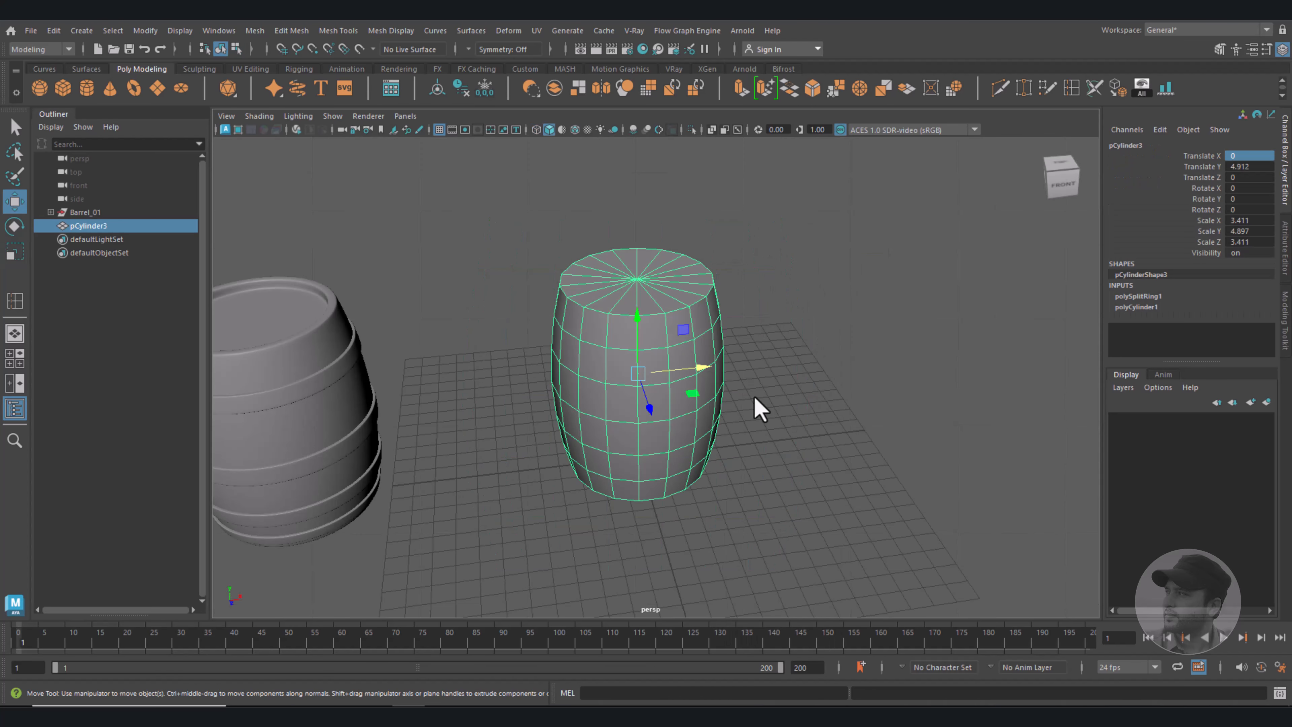
right_drag(642, 265, 640, 286)
scroll(865, 326, up, 5)
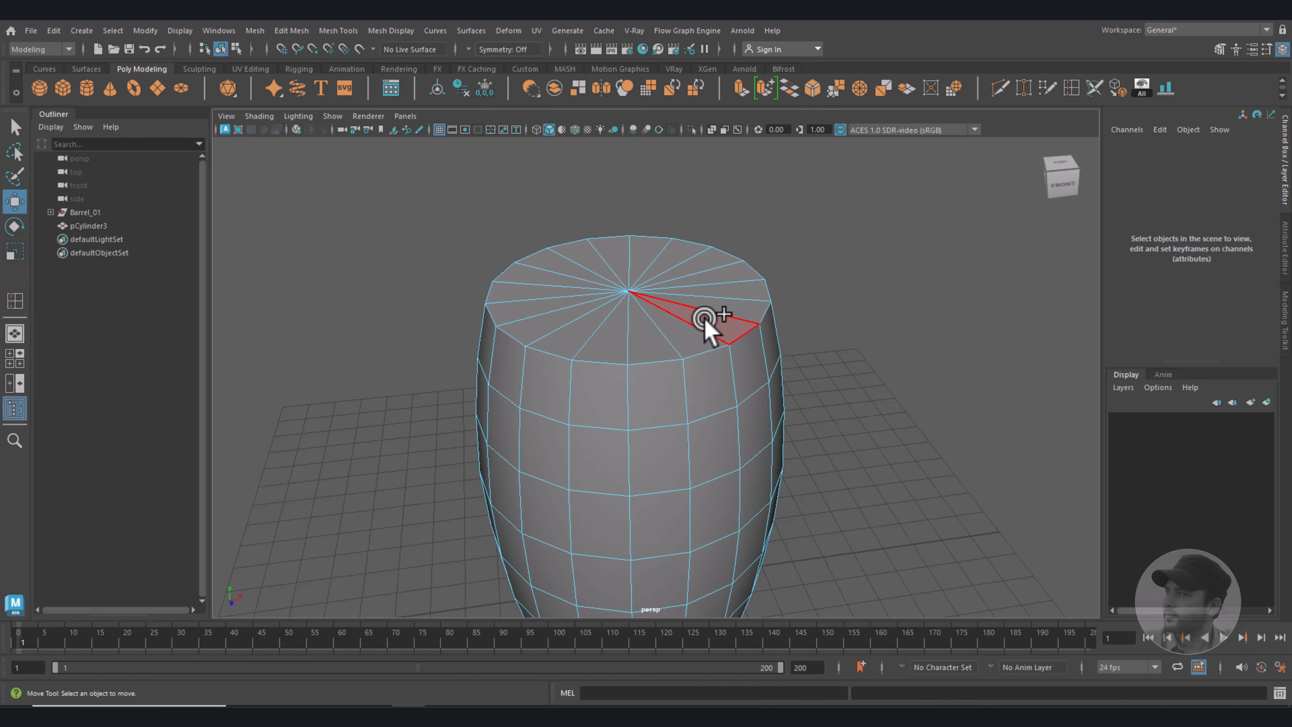
mouse_move(705, 320)
mouse_down()
mouse_move(661, 266)
mouse_move(657, 311)
mouse_up()
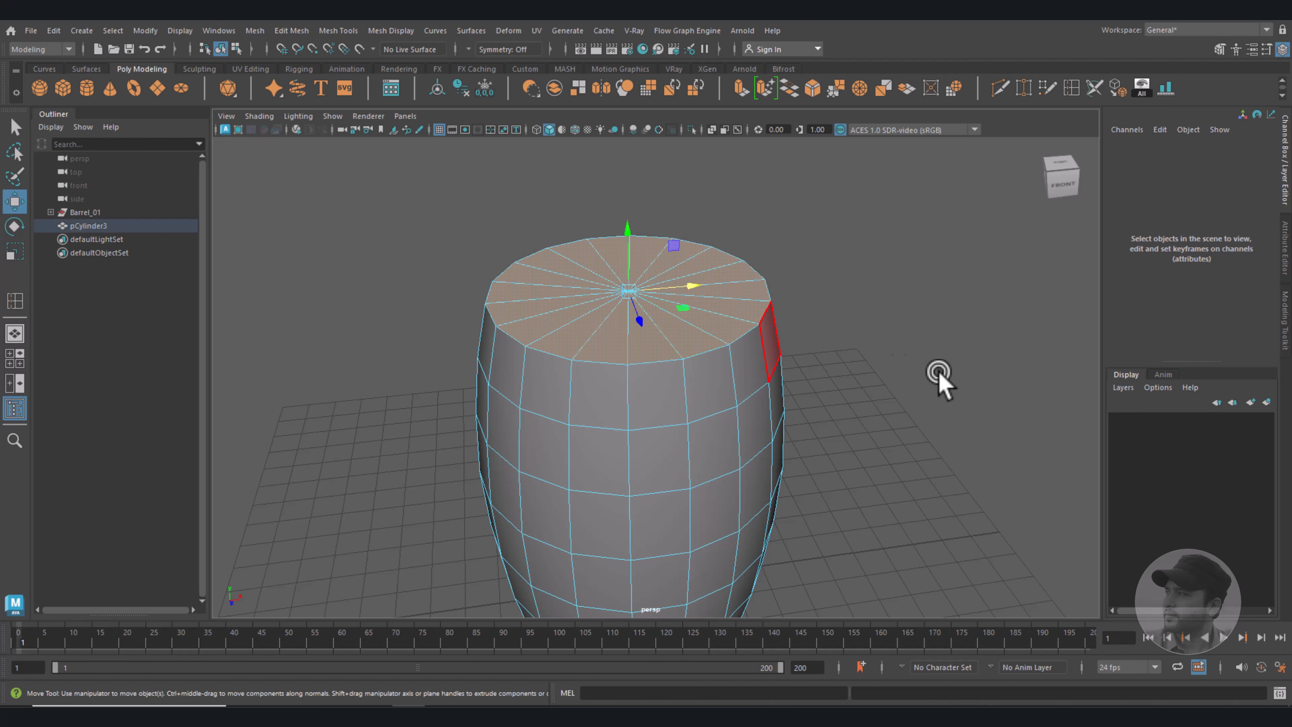
scroll(896, 422, down, 3)
alt+drag(866, 468, 860, 375)
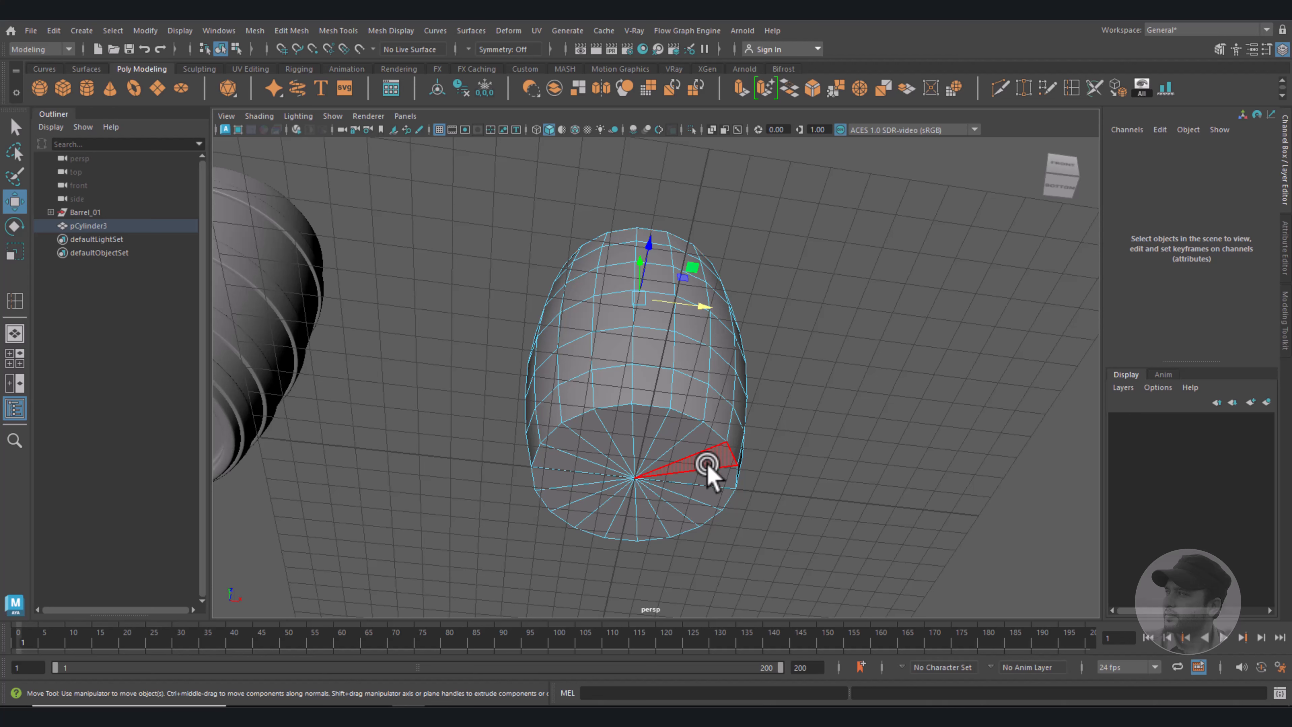
mouse_move(706, 464)
mouse_down()
mouse_move(605, 485)
mouse_move(676, 473)
mouse_up()
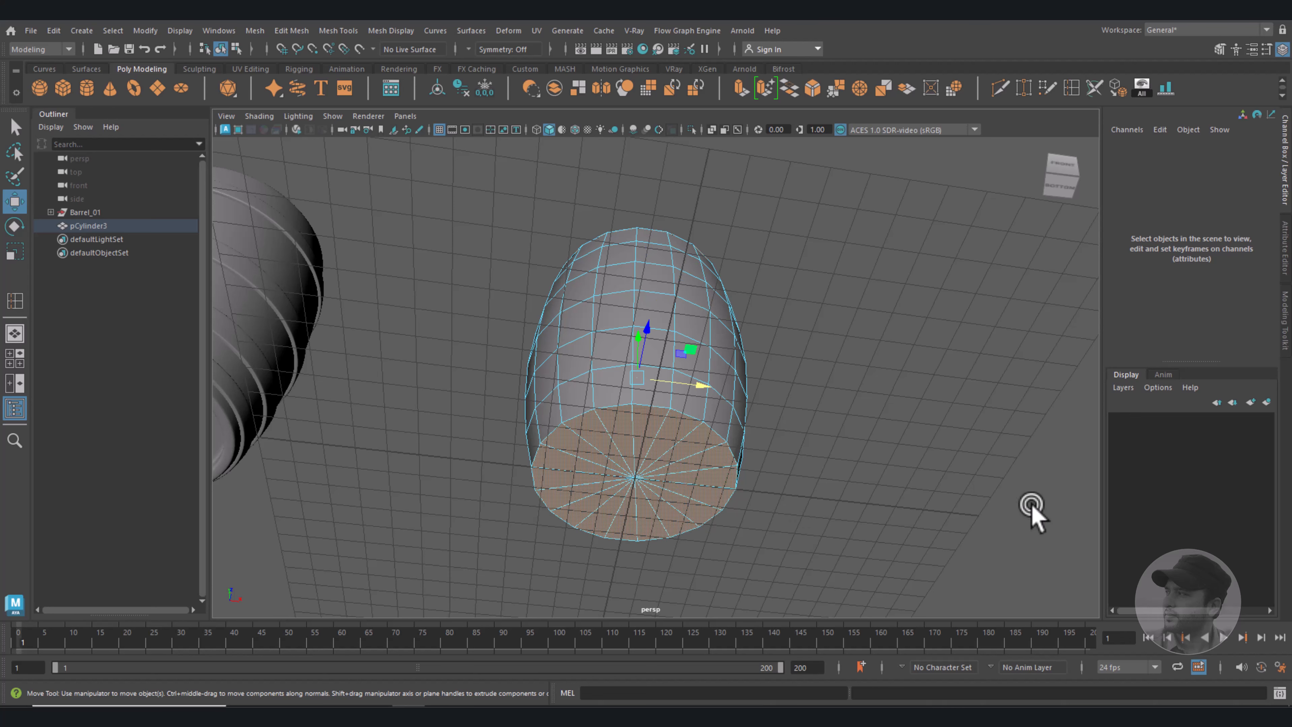
alt+drag(873, 463, 814, 458)
key(Delete)
Delete every side face of the cylinder except one full-height vertical column and return to object selection.
click(626, 350)
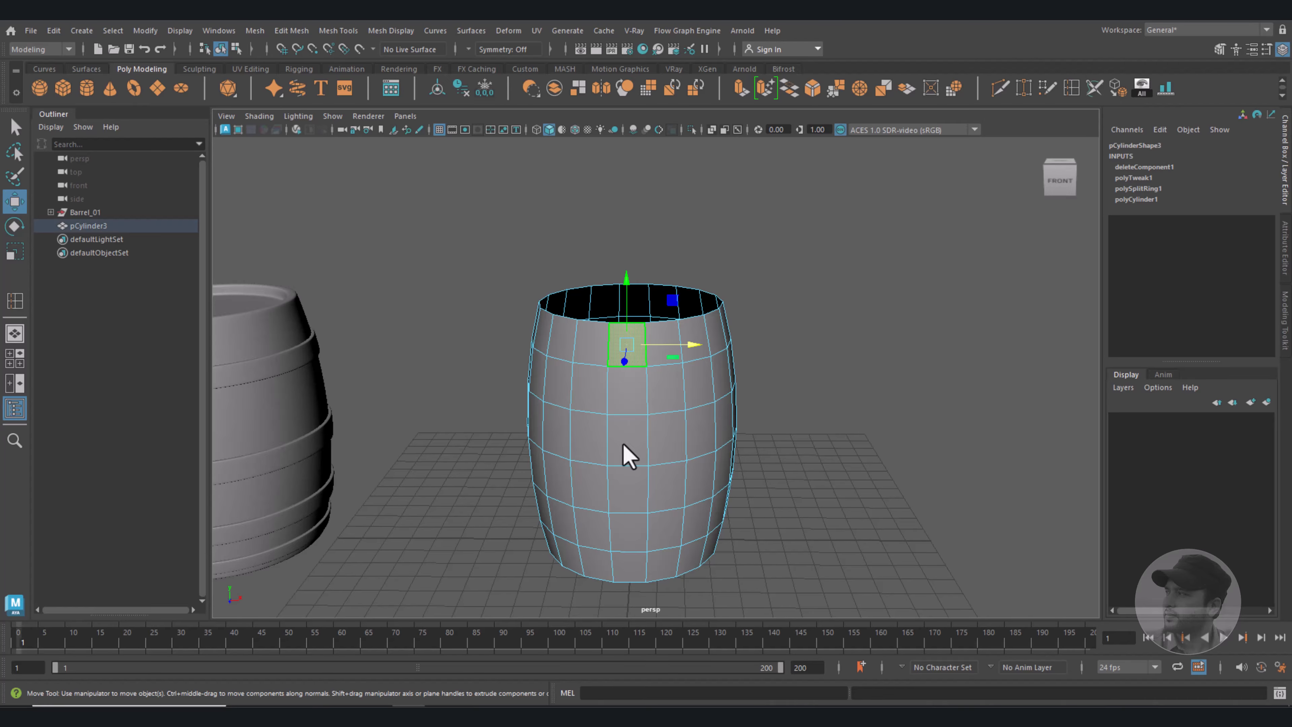
shift+double_click(640, 571)
alt+drag(868, 483, 839, 436)
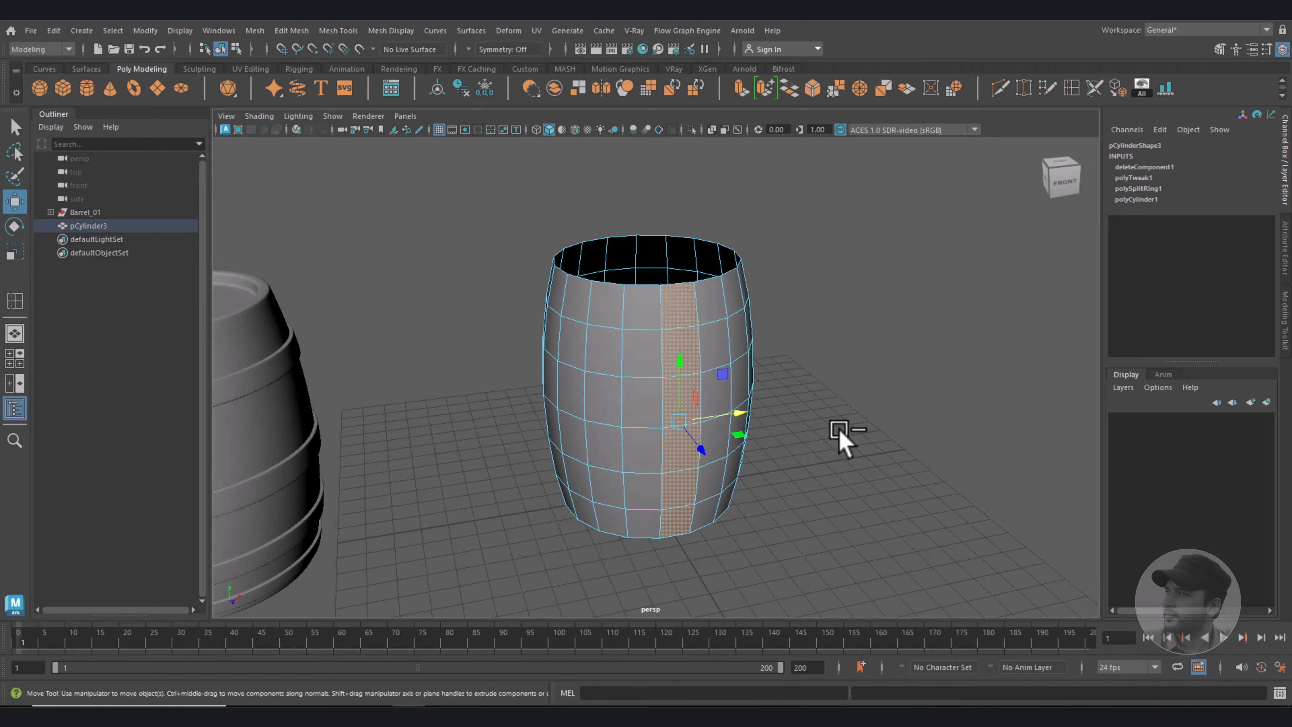
drag(477, 185, 864, 562)
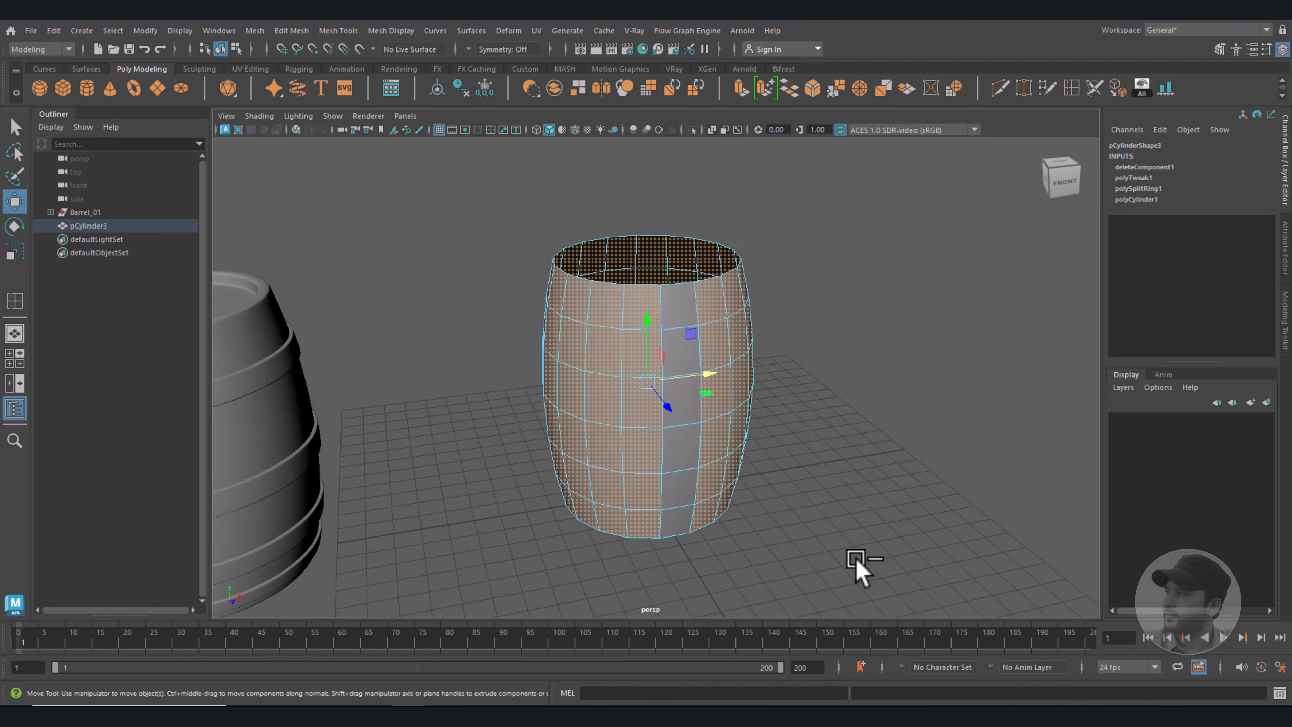
key(Delete)
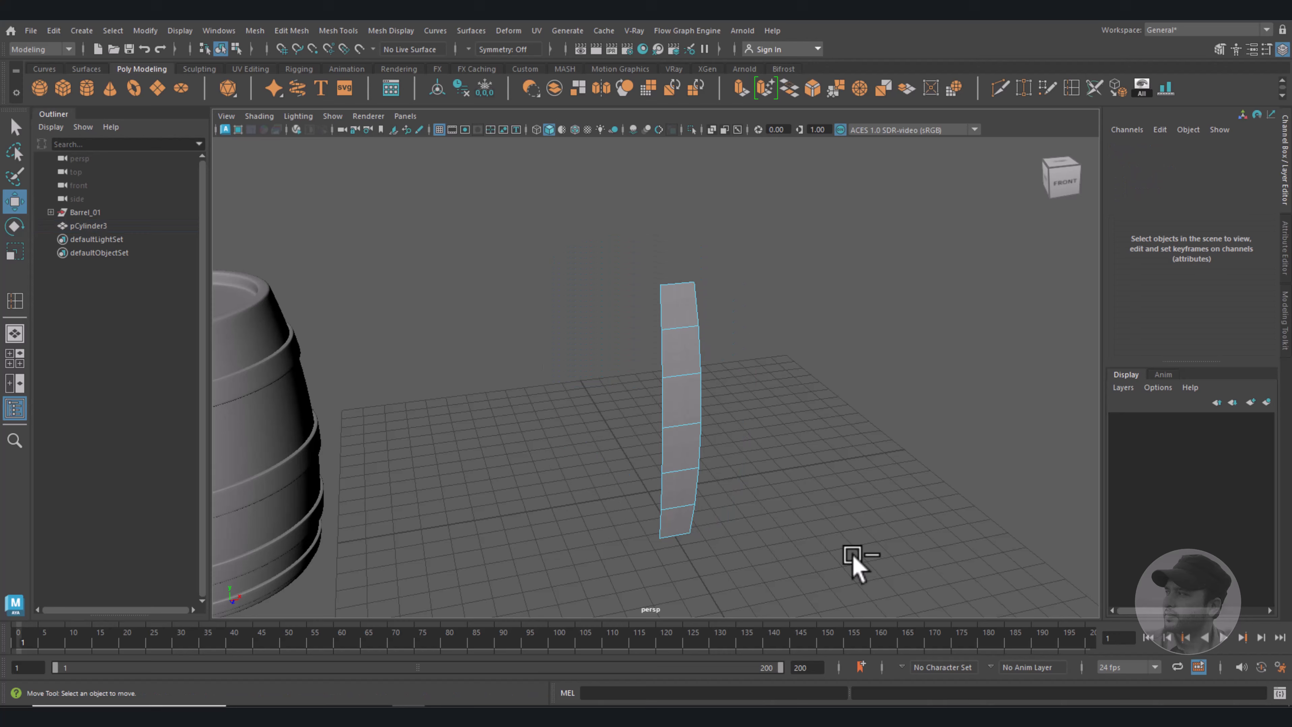
right_click(685, 314)
click(742, 295)
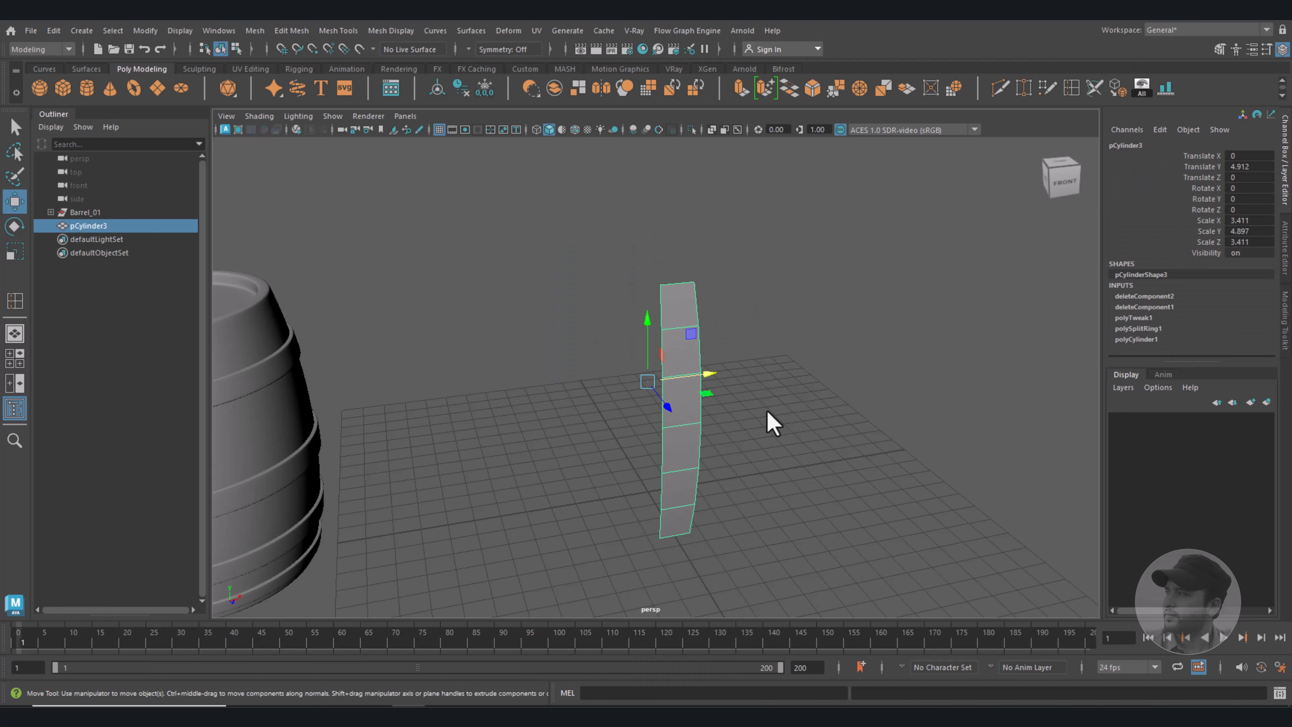
Extrude all faces of the remaining strip with a Thickness of 0.2 to form a solid stave.
mouse_move(767, 421)
alt+mouse_down()
mouse_move(834, 427)
mouse_move(752, 410)
alt+mouse_up()
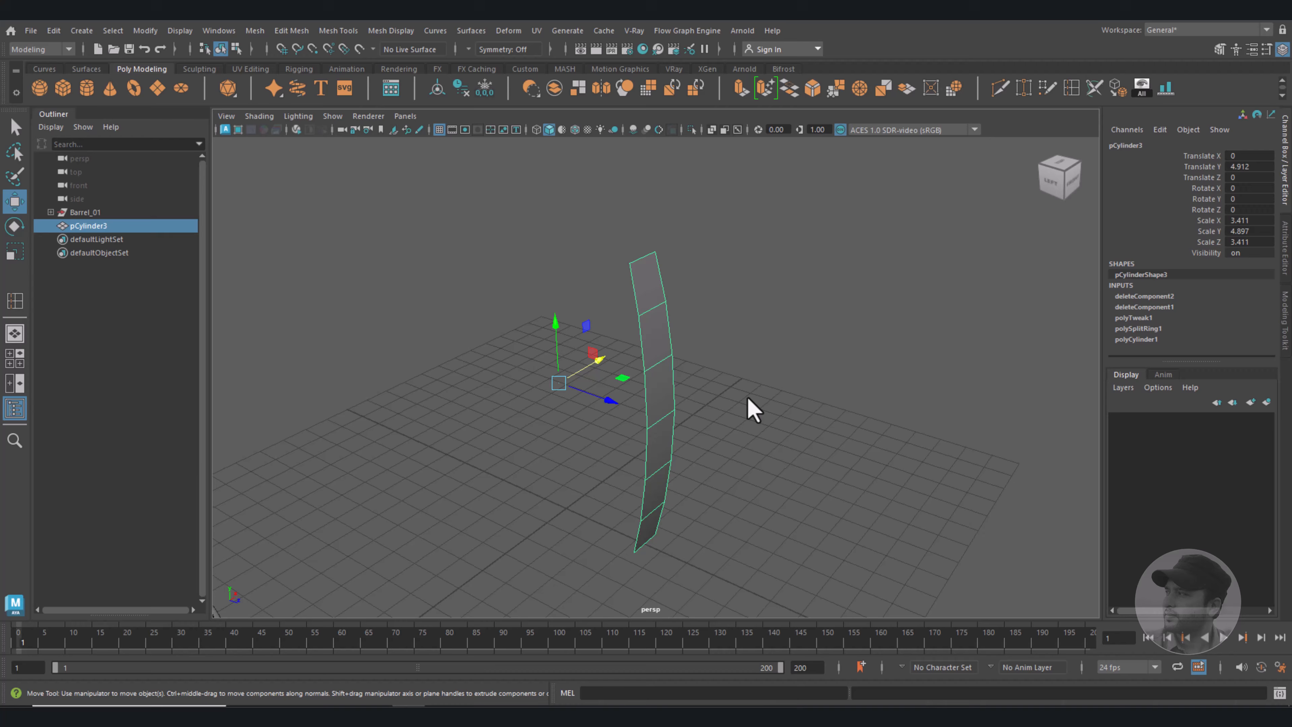
right_click(654, 322)
click(657, 358)
double_click(658, 346)
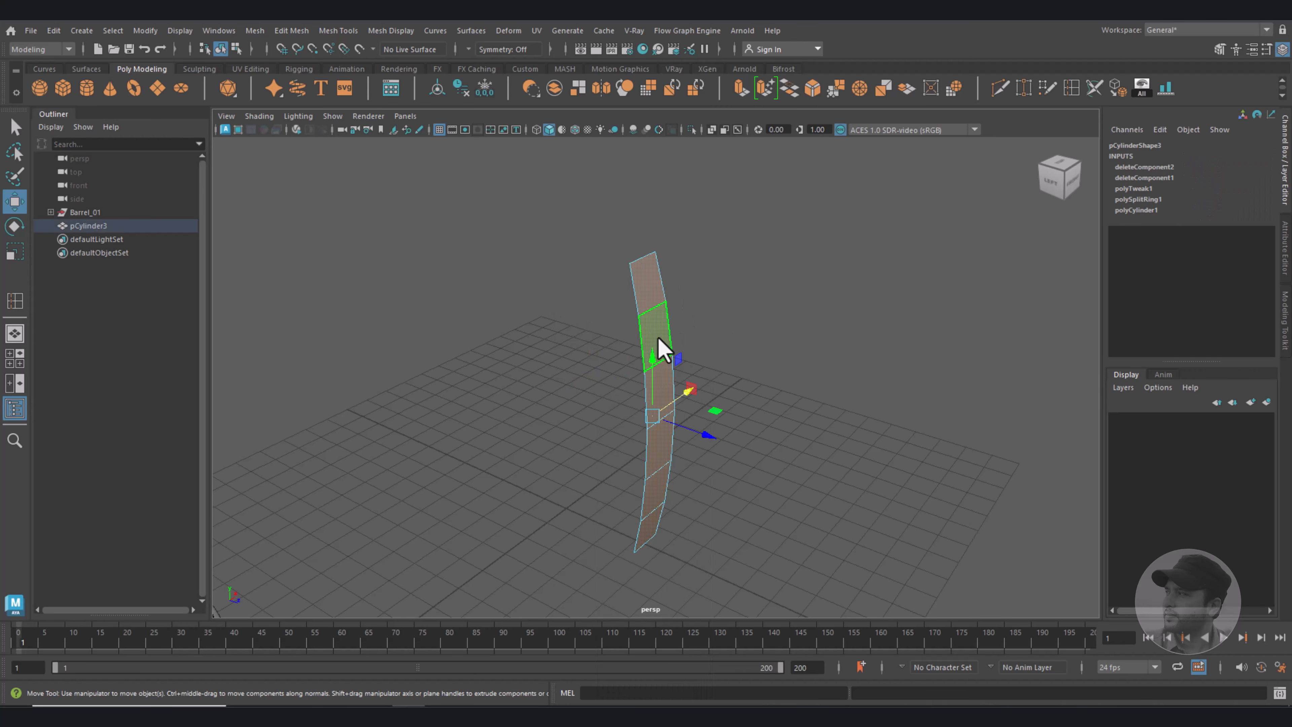
key(ctrl+e)
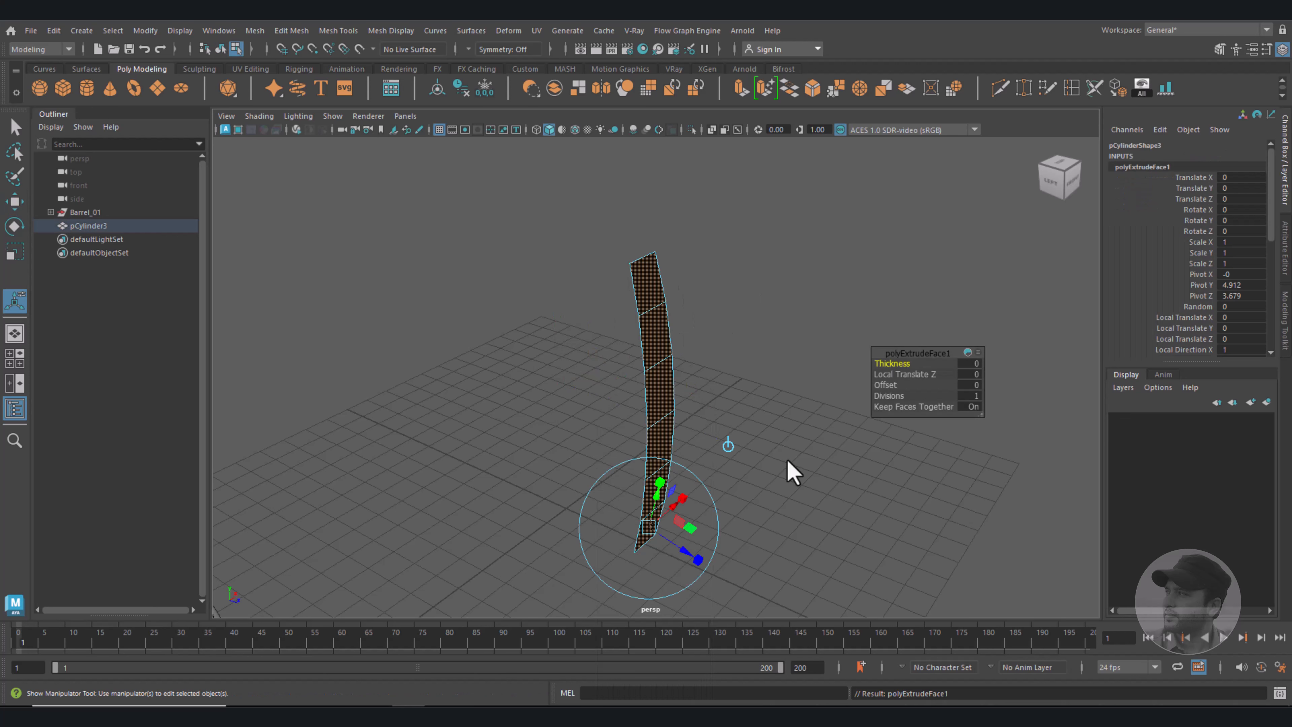
drag(897, 360, 898, 361)
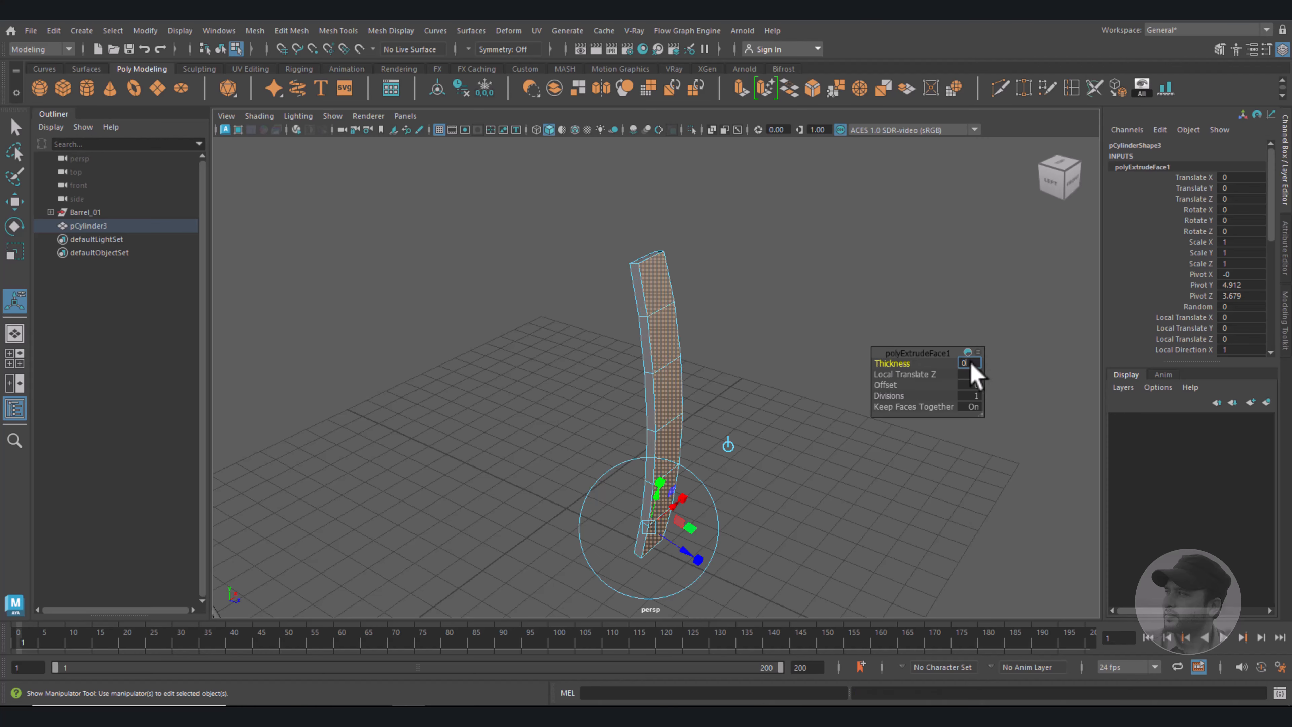
key(Return)
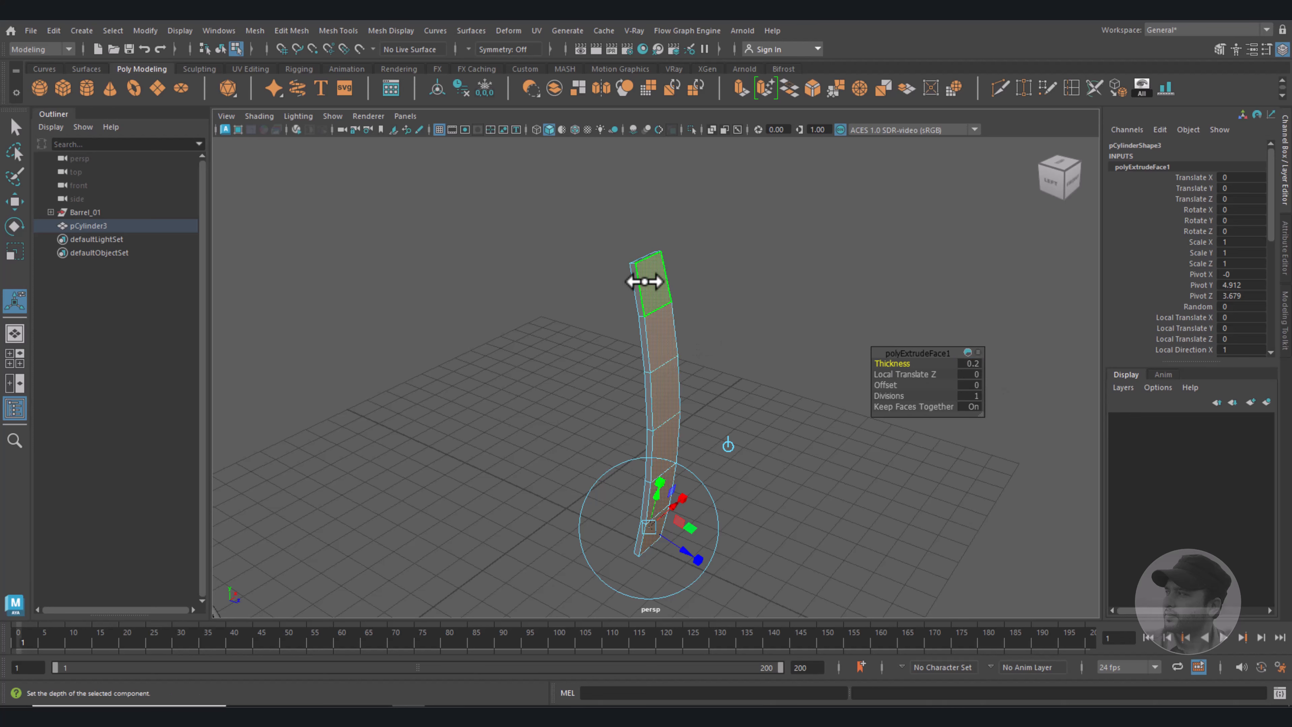
right_click(644, 281)
click(696, 264)
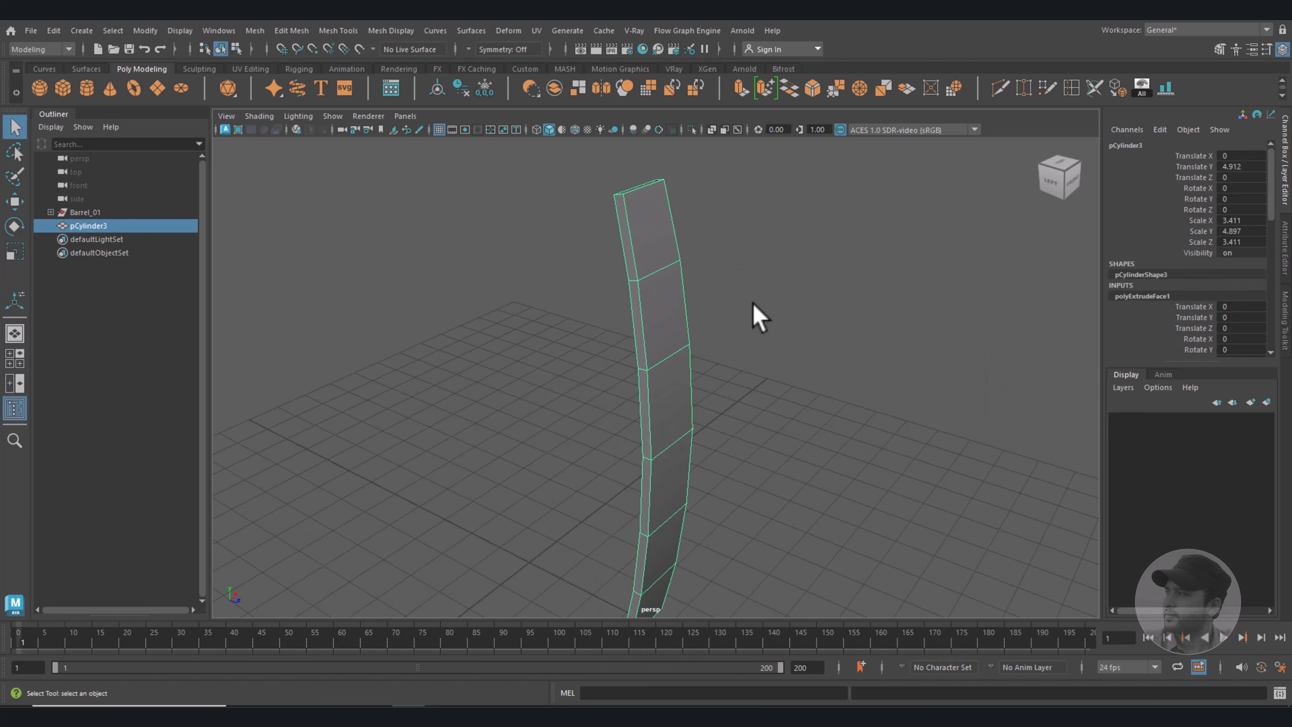
Insert single edge loops, using relative distance from edge, close to the stave's outer face, top end and both long sides.
alt+drag(758, 318, 743, 334)
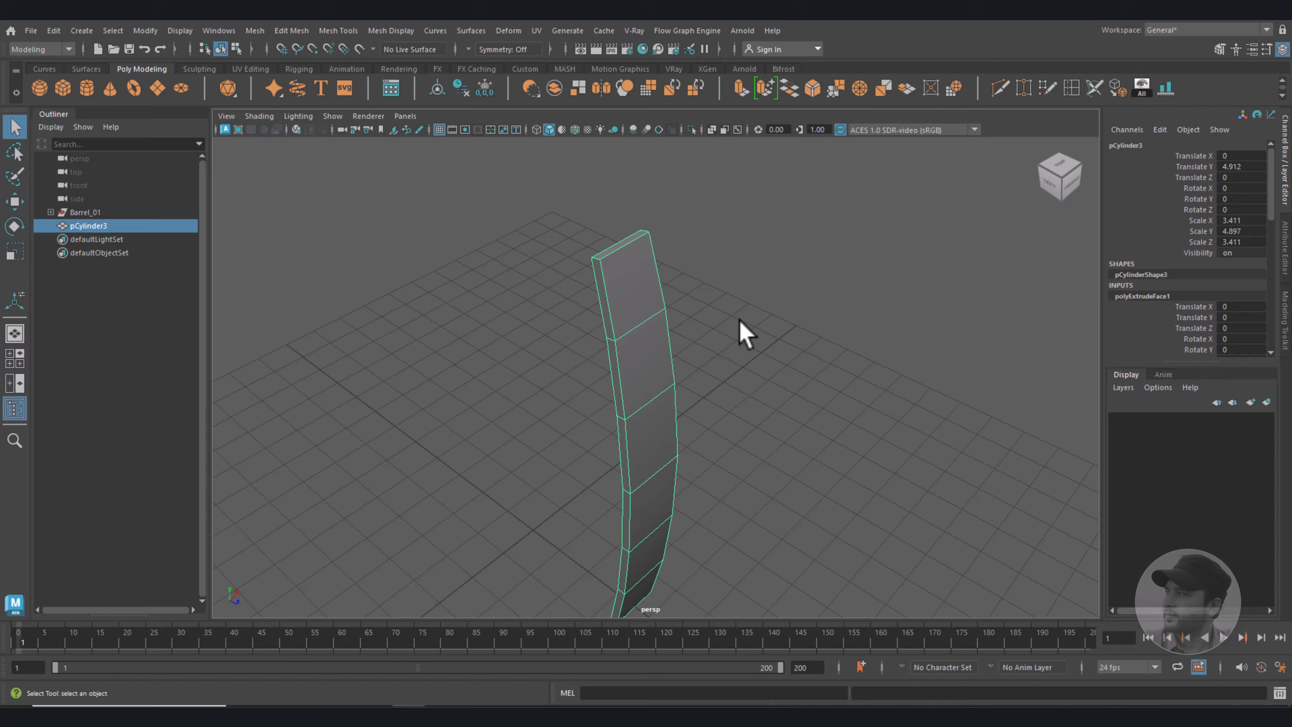
double_click(1071, 87)
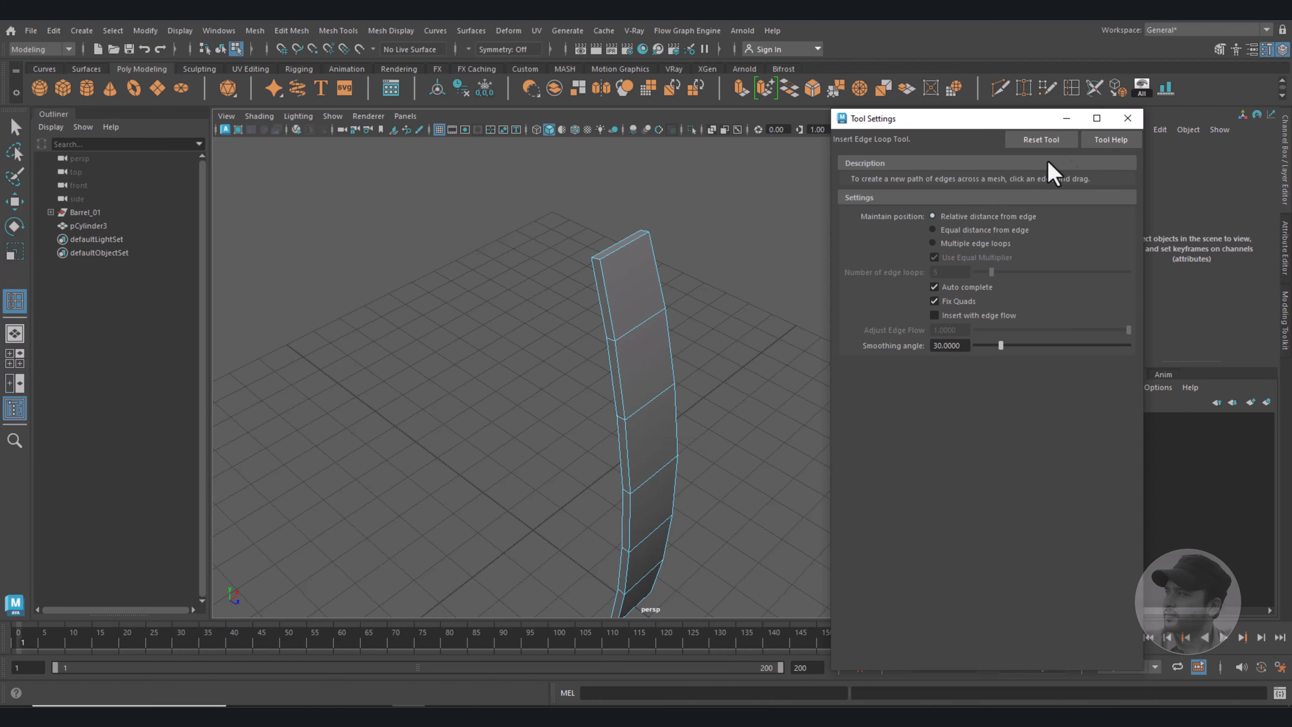
click(1127, 118)
scroll(750, 369, up, 5)
alt+middle_drag(750, 369, 782, 447)
click(599, 420)
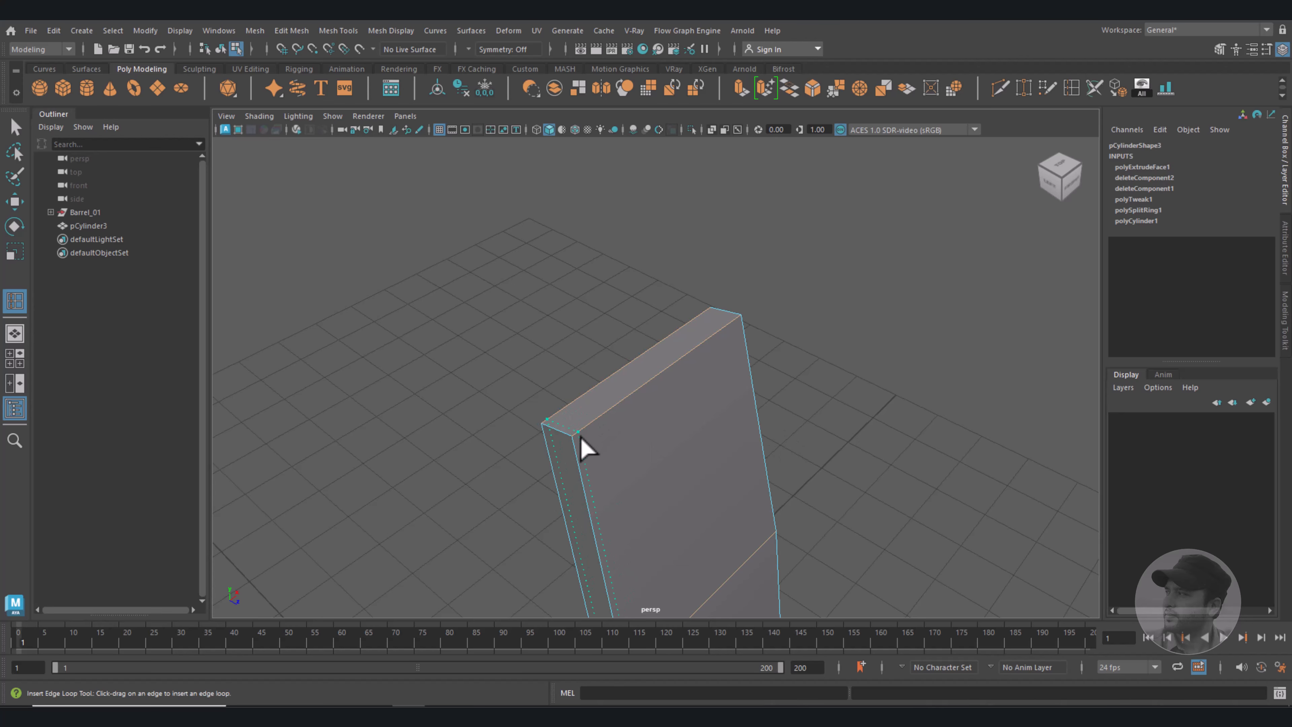
click(580, 437)
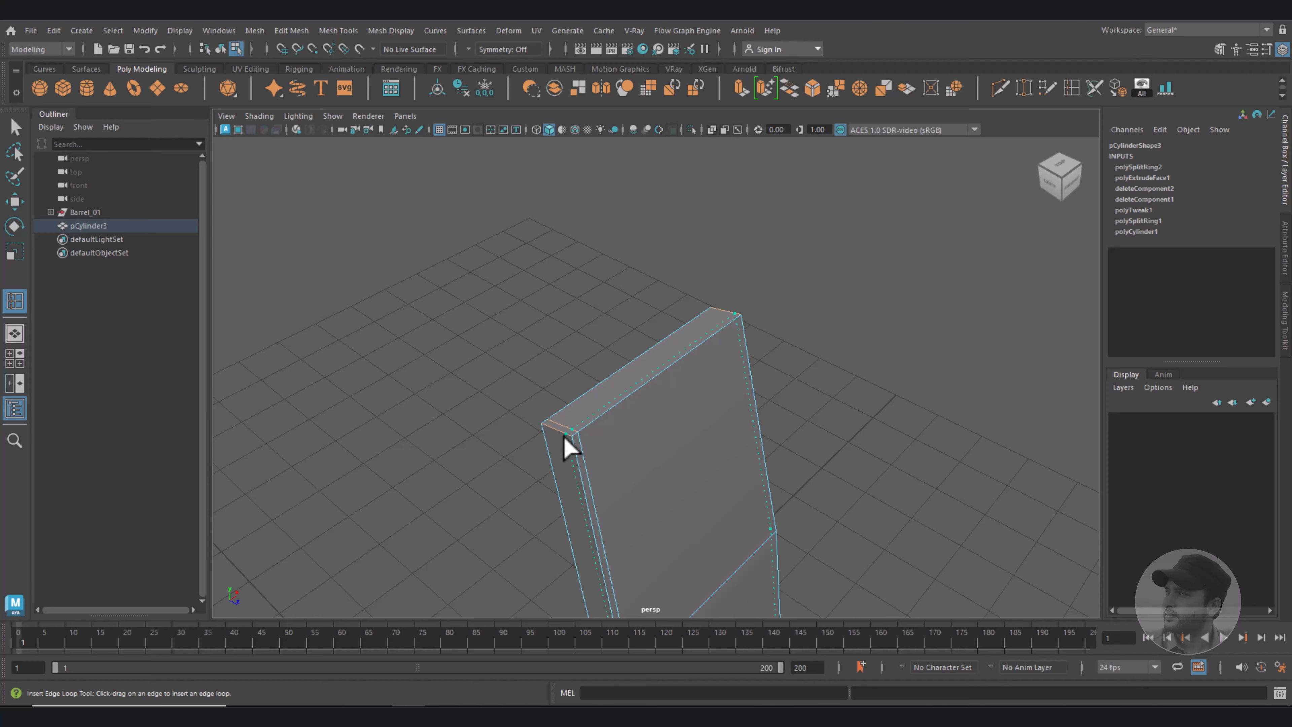
click(569, 447)
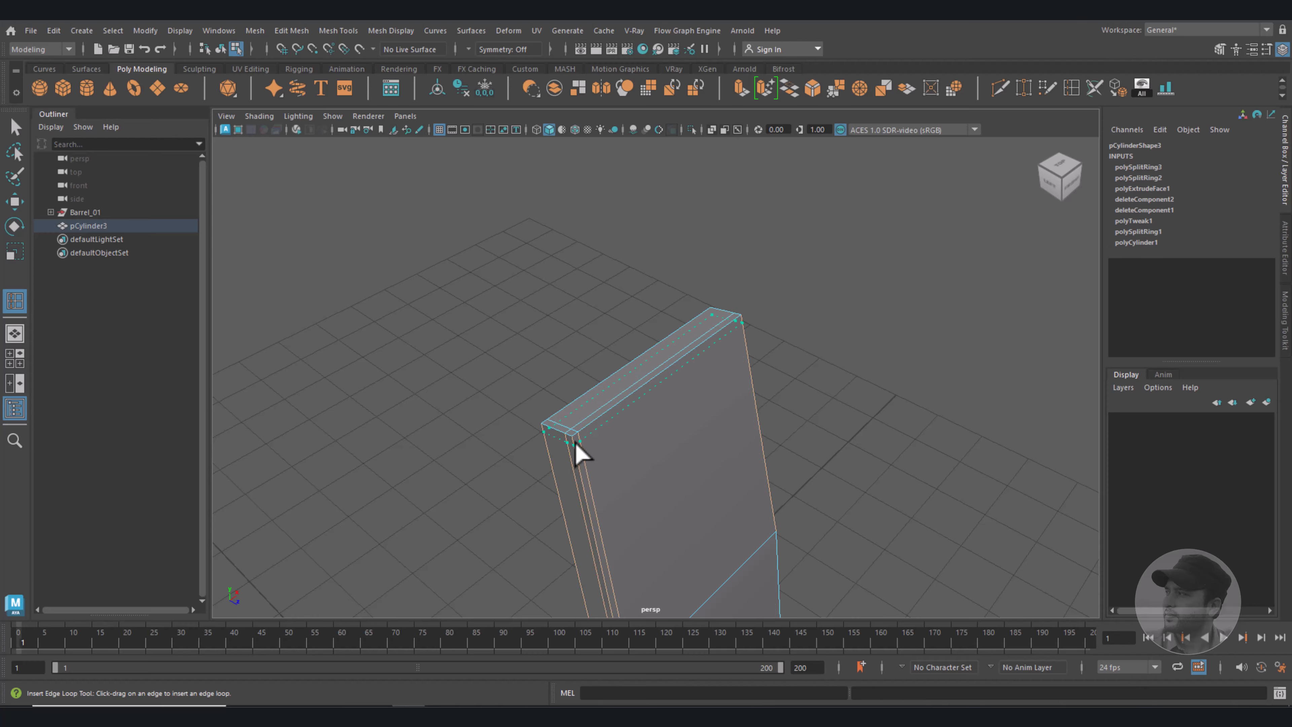
click(591, 462)
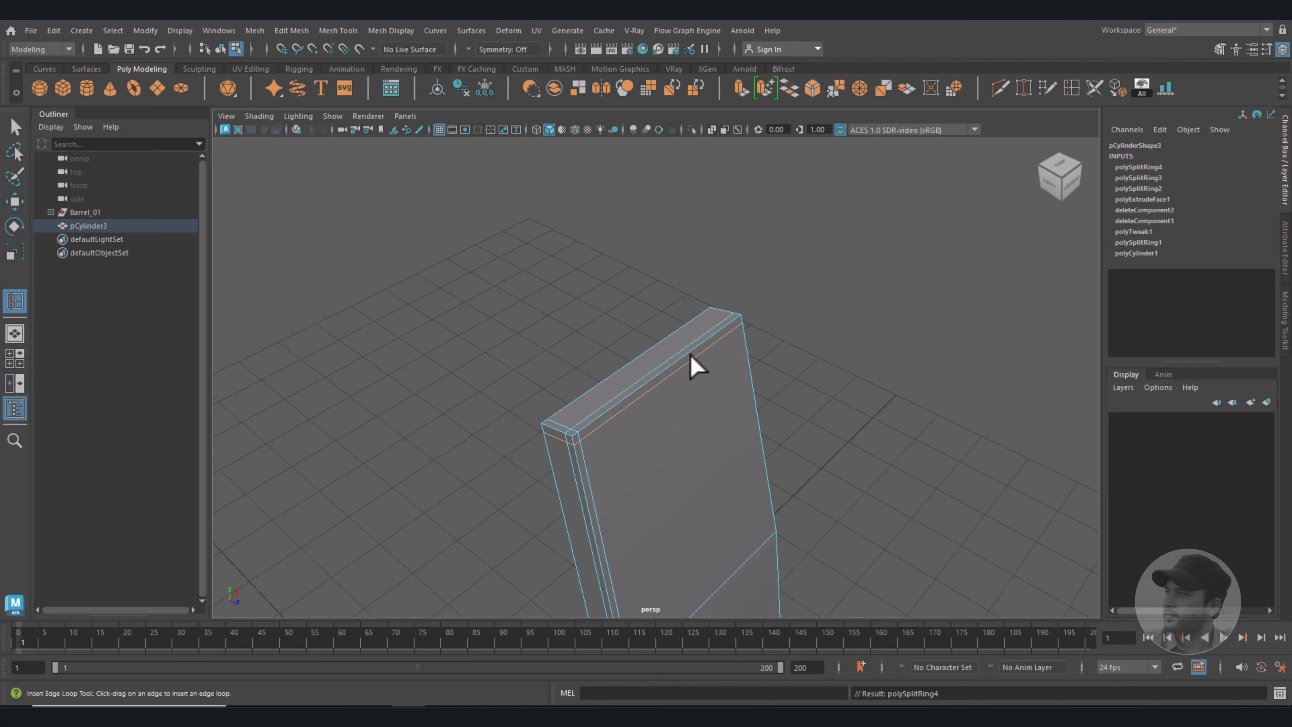
click(738, 325)
Insert another edge loop through the stave's thickness, close to its inner face.
alt+drag(768, 502, 854, 510)
alt+middle_drag(854, 510, 629, 432)
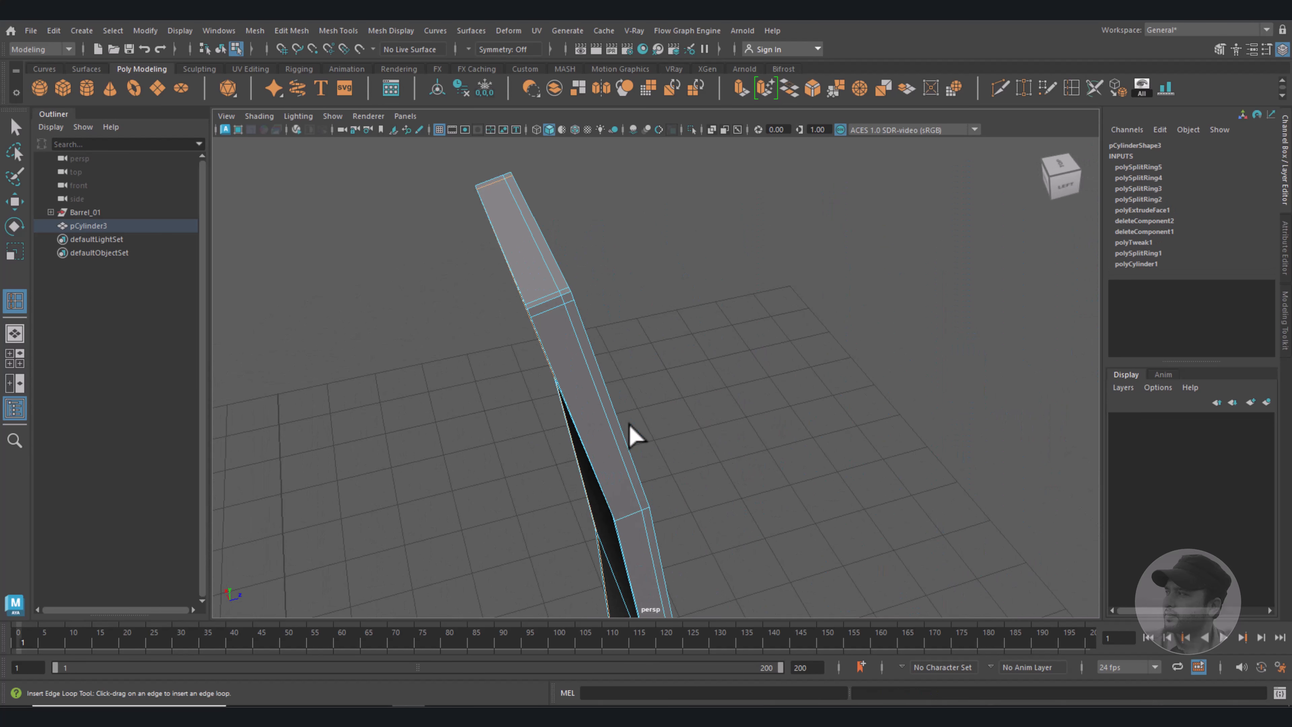
alt+drag(628, 433, 768, 407)
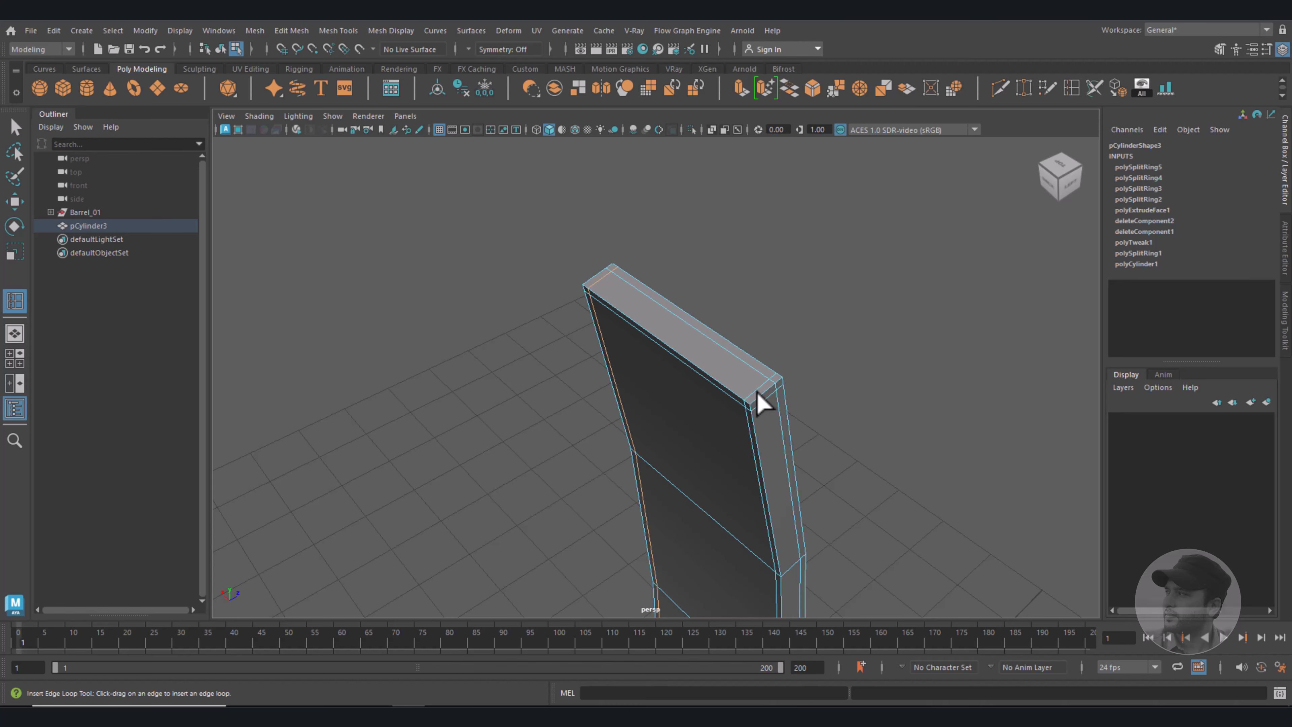
click(760, 413)
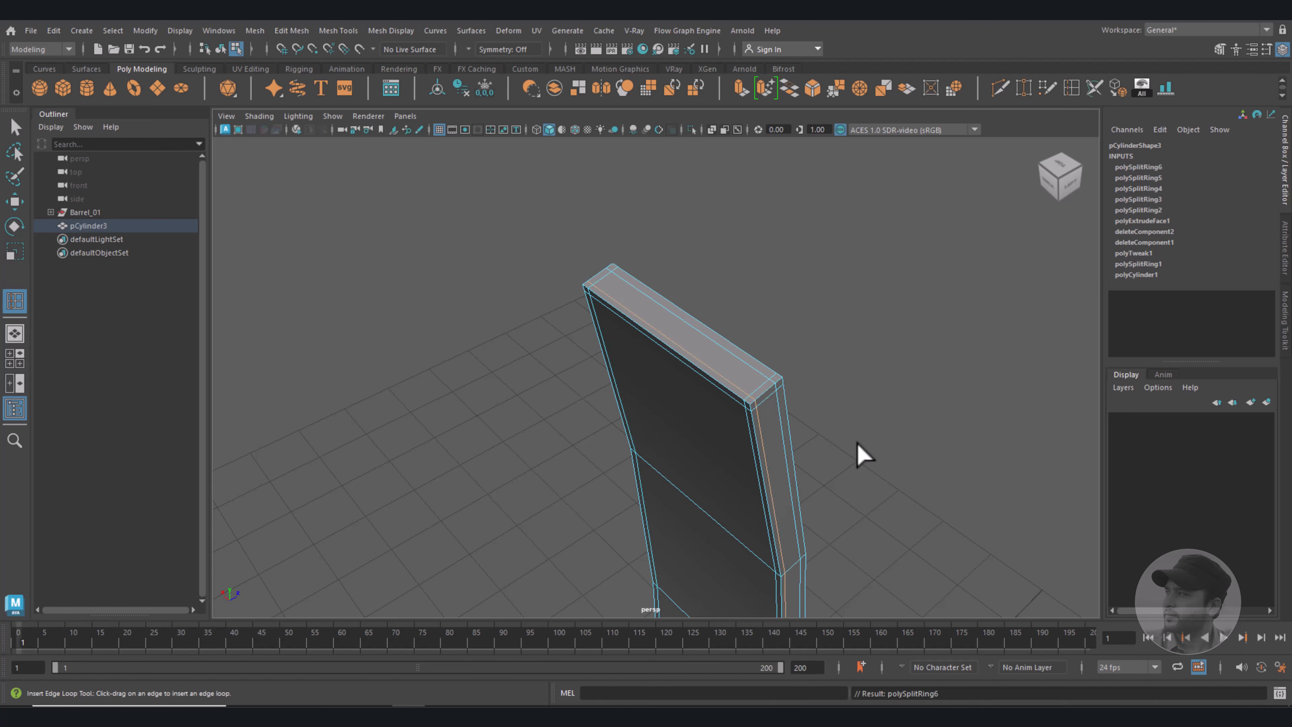
Insert an edge loop close to the stave's bottom end, then leave the tool and return to object selection.
alt+drag(856, 452, 848, 467)
alt+middle_drag(848, 467, 824, 249)
alt+drag(807, 519, 706, 513)
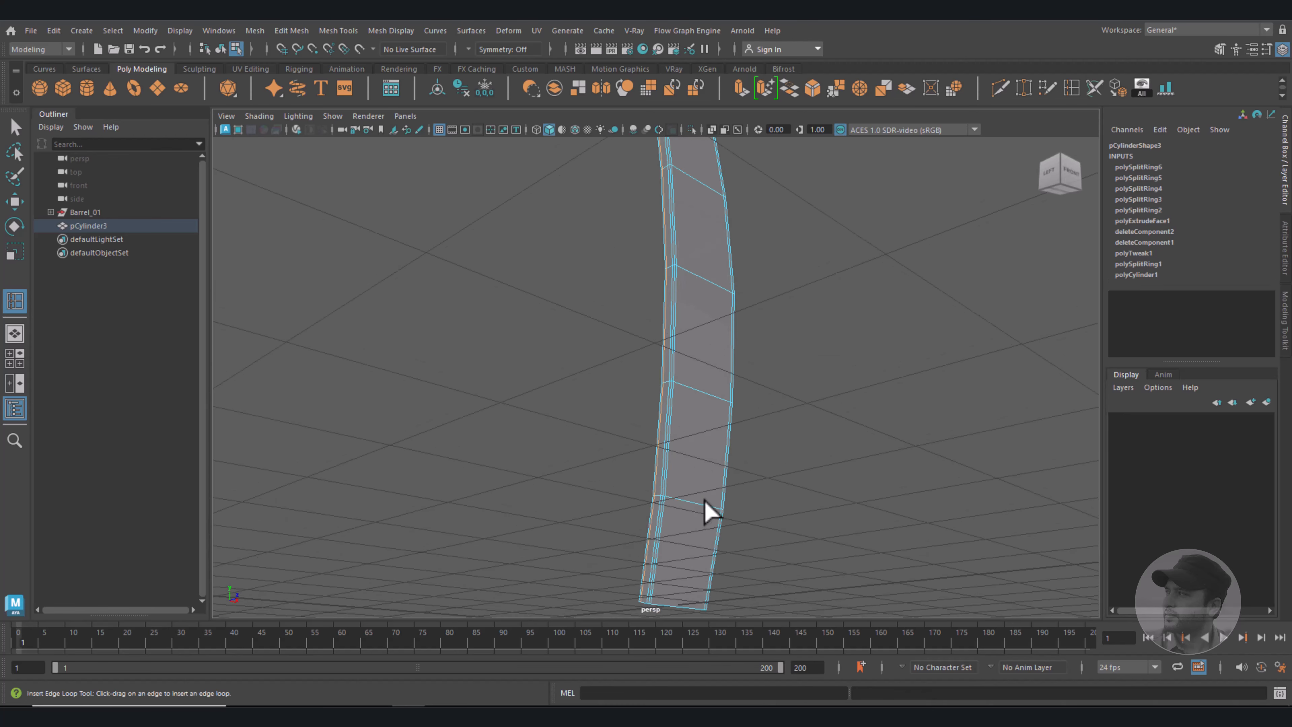
scroll(686, 357, up, 5)
alt+drag(708, 399, 706, 381)
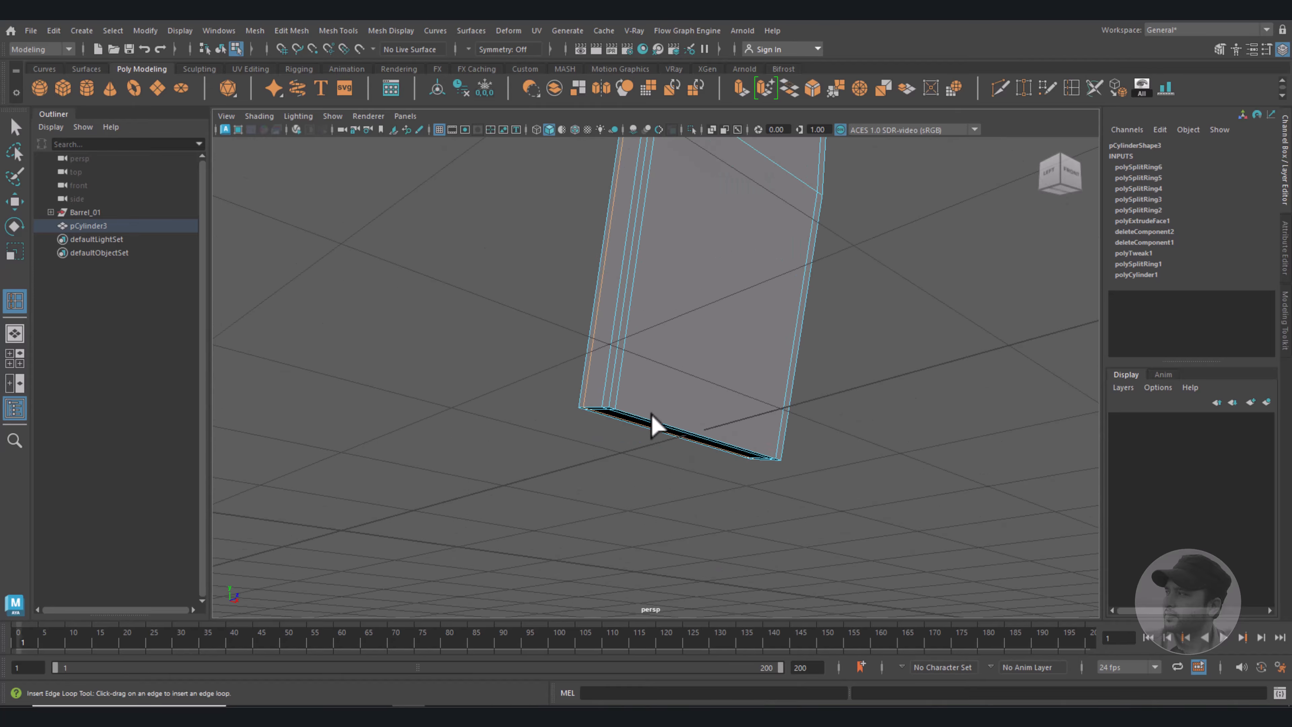
alt+drag(652, 418, 599, 323)
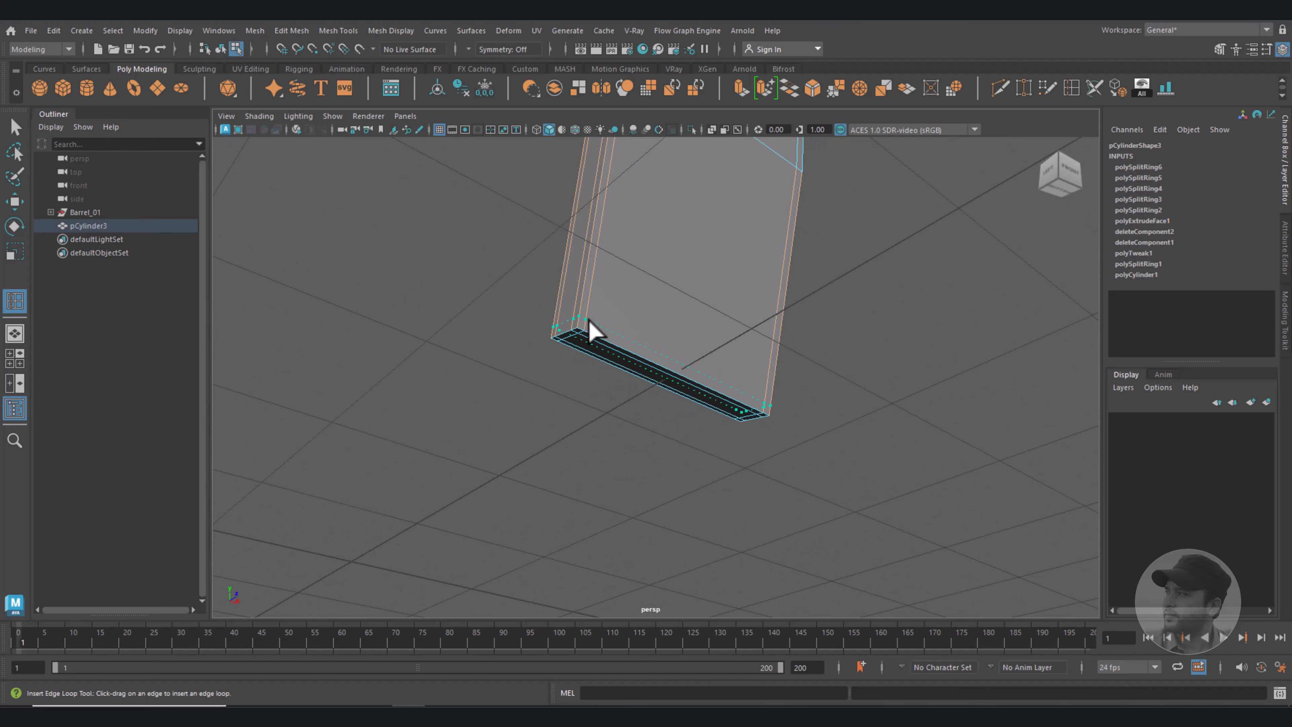
click(591, 331)
alt+drag(772, 476, 793, 398)
key(w)
right_drag(704, 288, 771, 331)
Insert one centred edge loop along the stave's length, using Multiple edge loops with the number of loops set to 1.
alt+drag(771, 331, 755, 496)
click(735, 475)
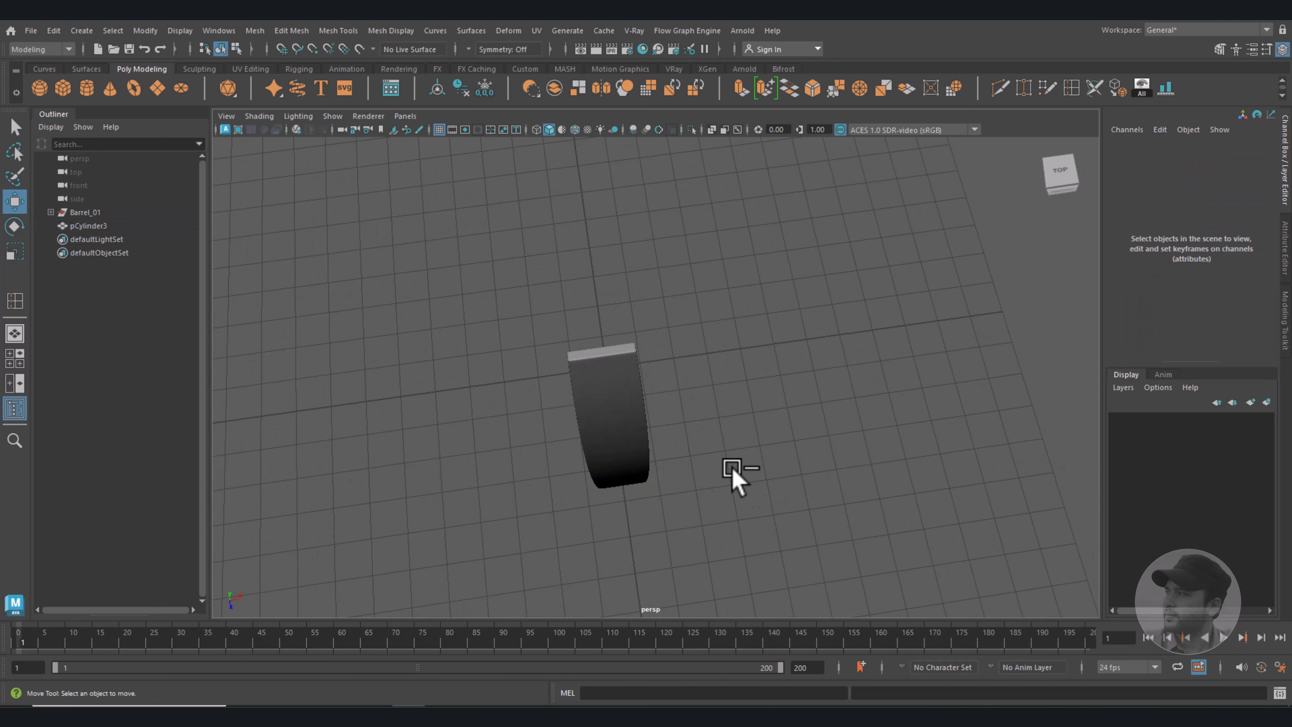
click(612, 429)
alt+drag(613, 429, 756, 441)
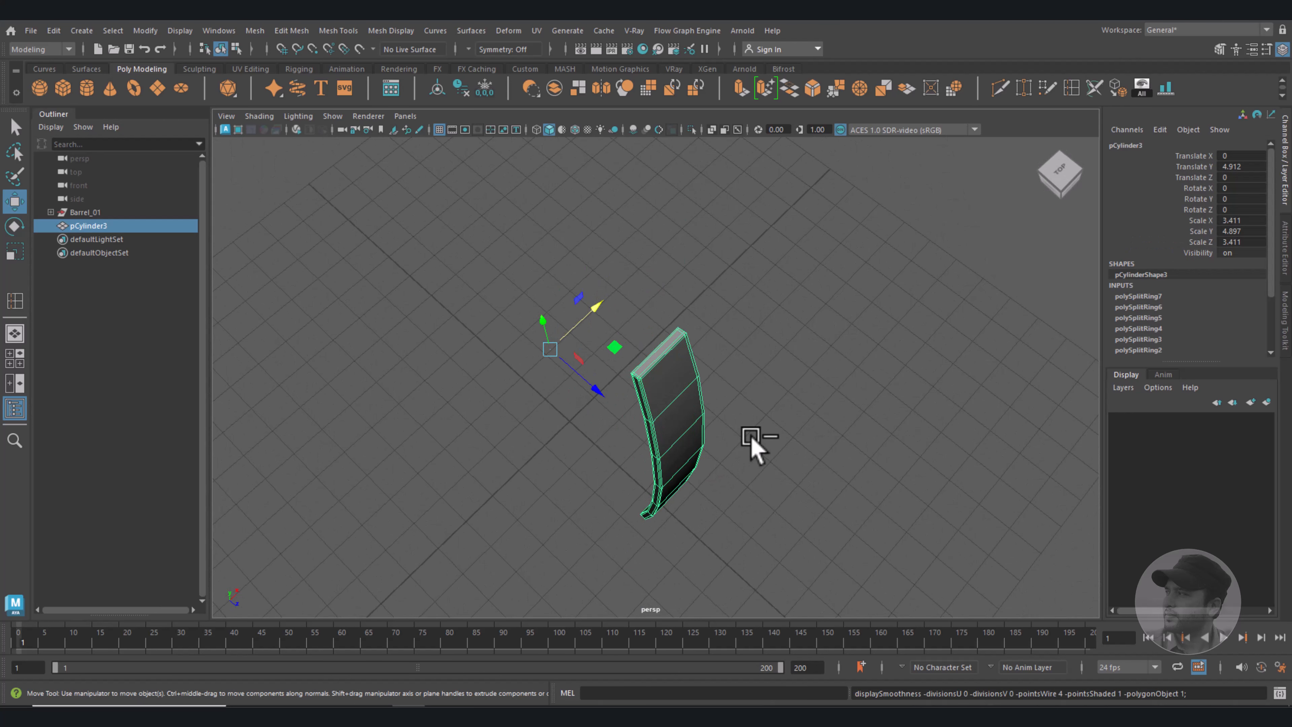
key(space)
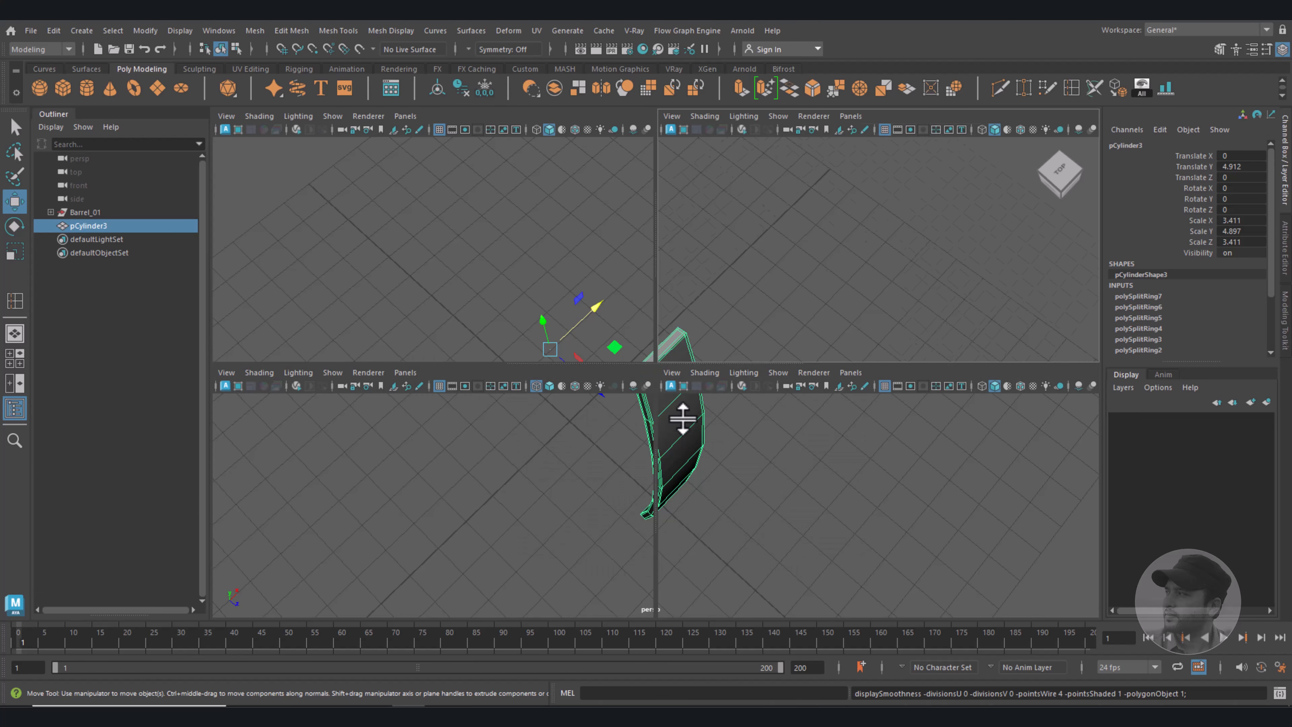
key(space)
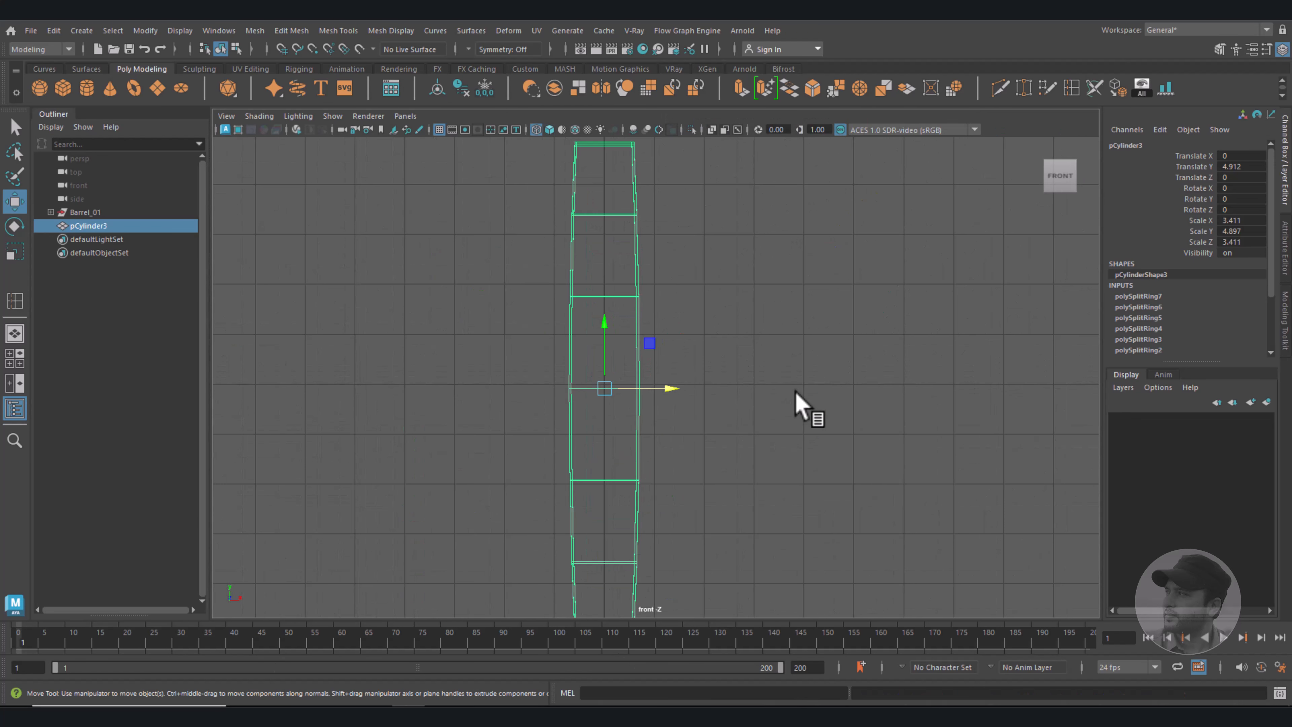
alt+middle_drag(728, 300, 785, 404)
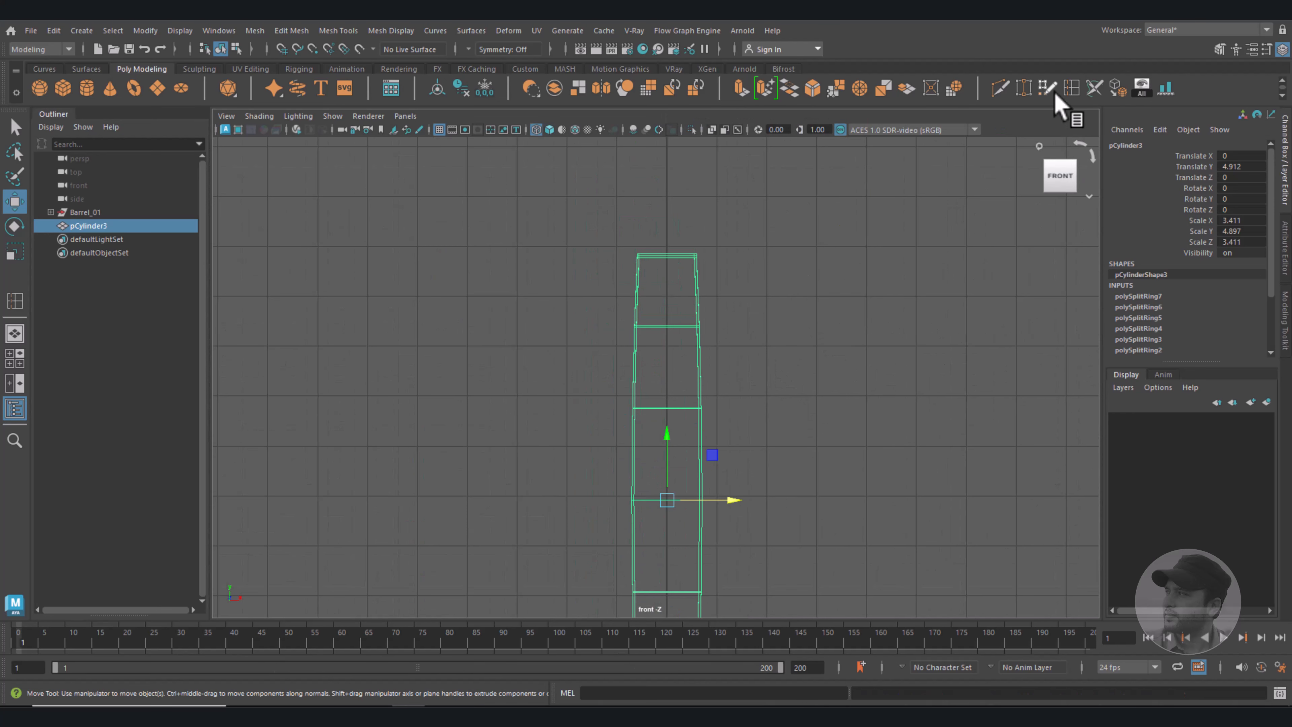
double_click(1072, 87)
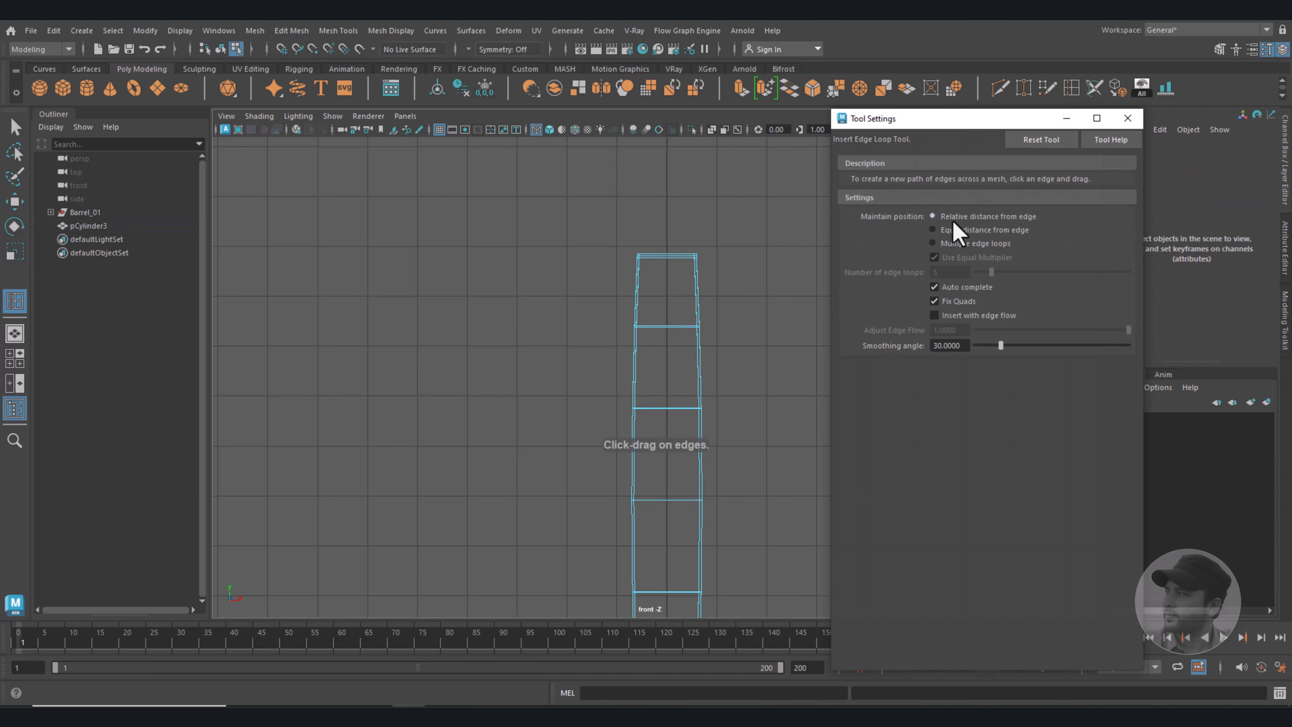
click(955, 246)
click(947, 272)
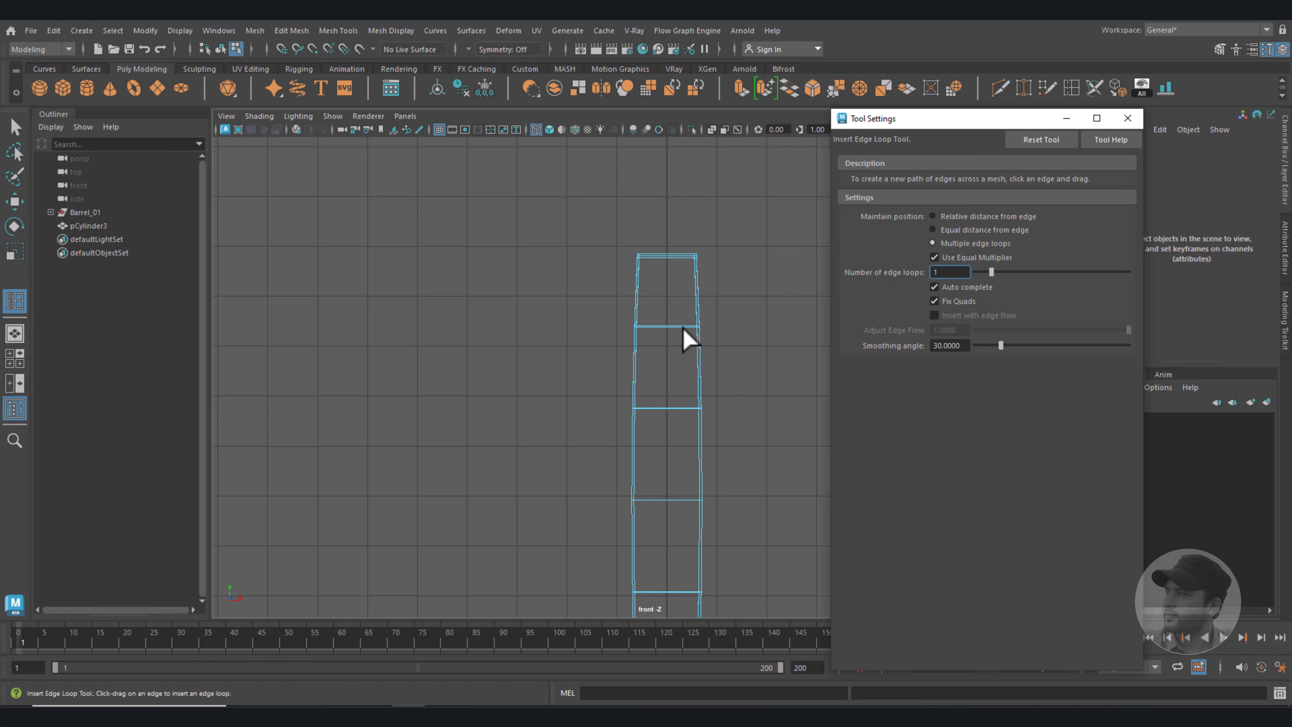
click(663, 326)
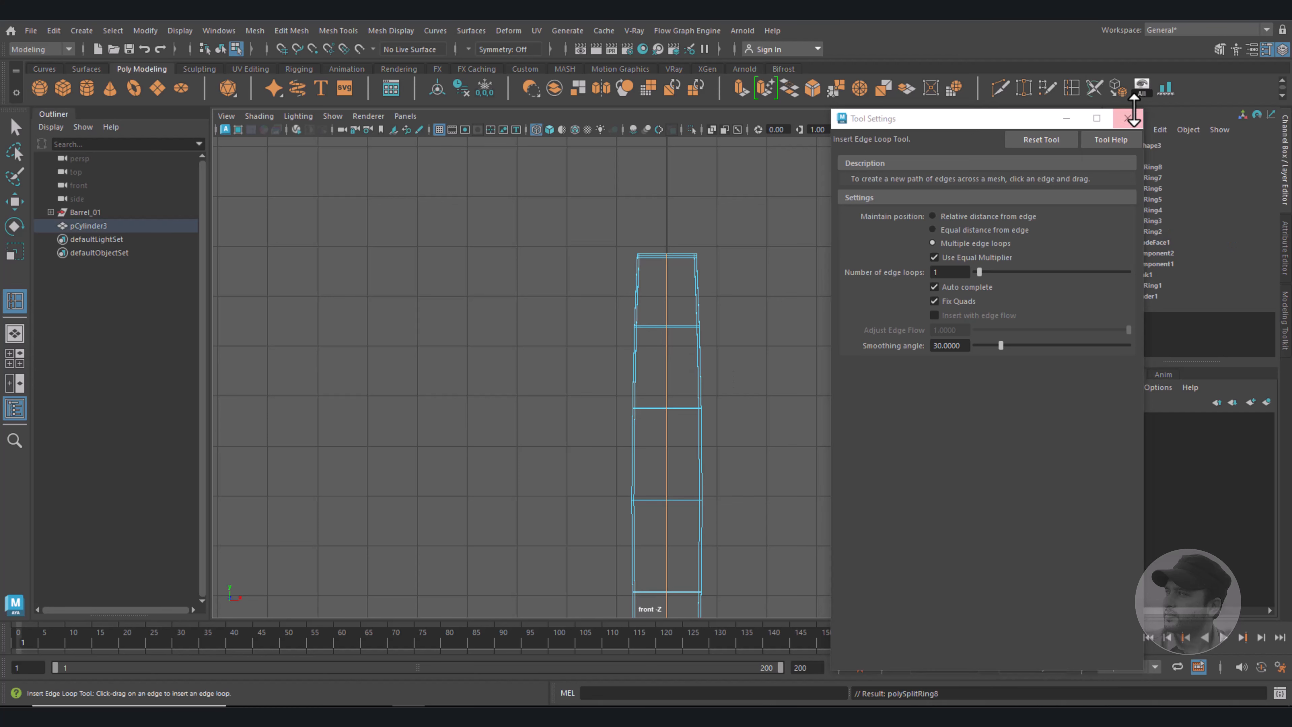
click(1119, 125)
key(w)
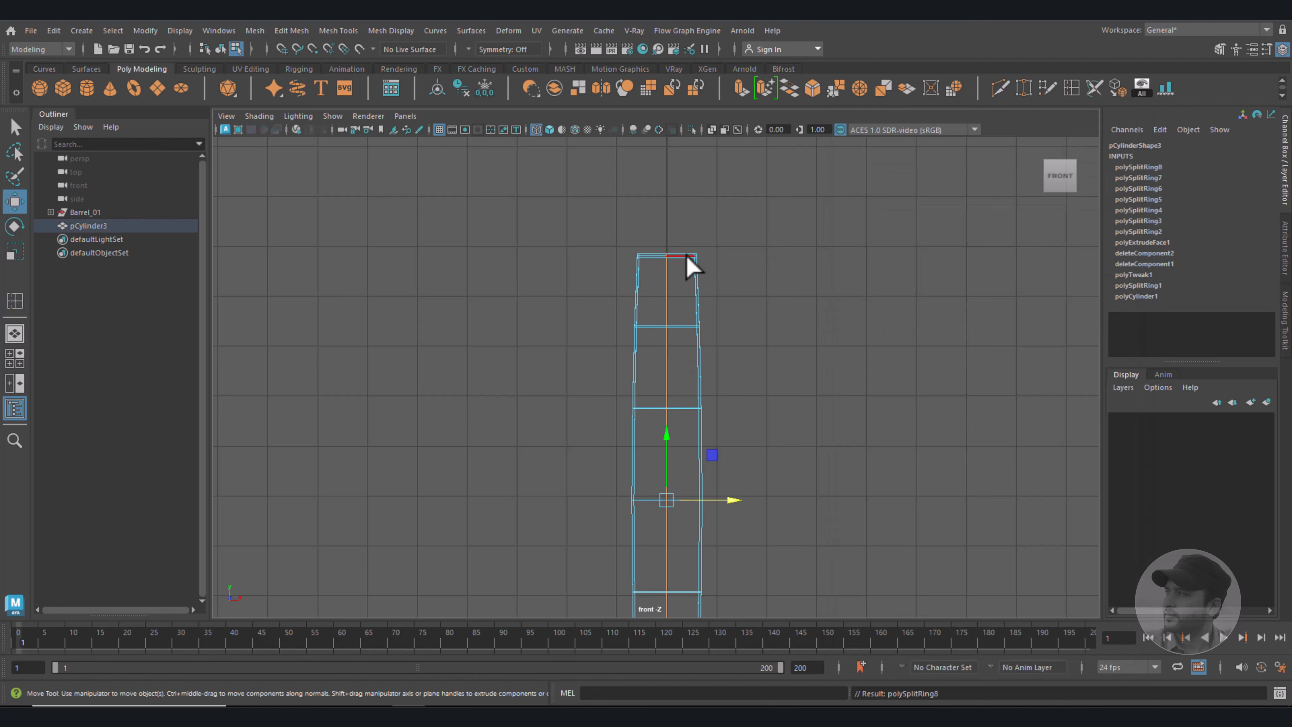
Move the stave's central lengthwise edge loop slightly outward along Z in the top view to curve its cross-section.
right_drag(689, 263, 722, 252)
key(space)
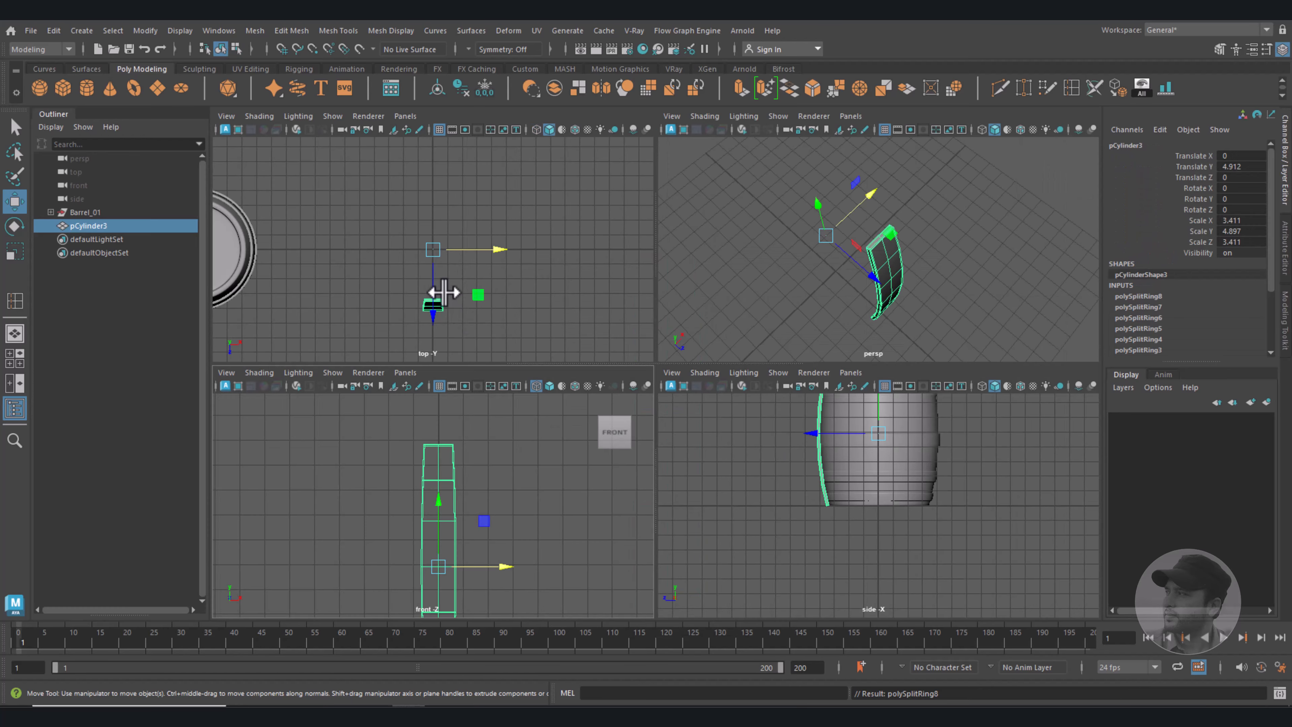
key(space)
scroll(763, 433, up, 4)
alt+middle_drag(784, 502, 738, 236)
scroll(793, 373, up, 8)
scroll(715, 297, up, 3)
right_click(684, 319)
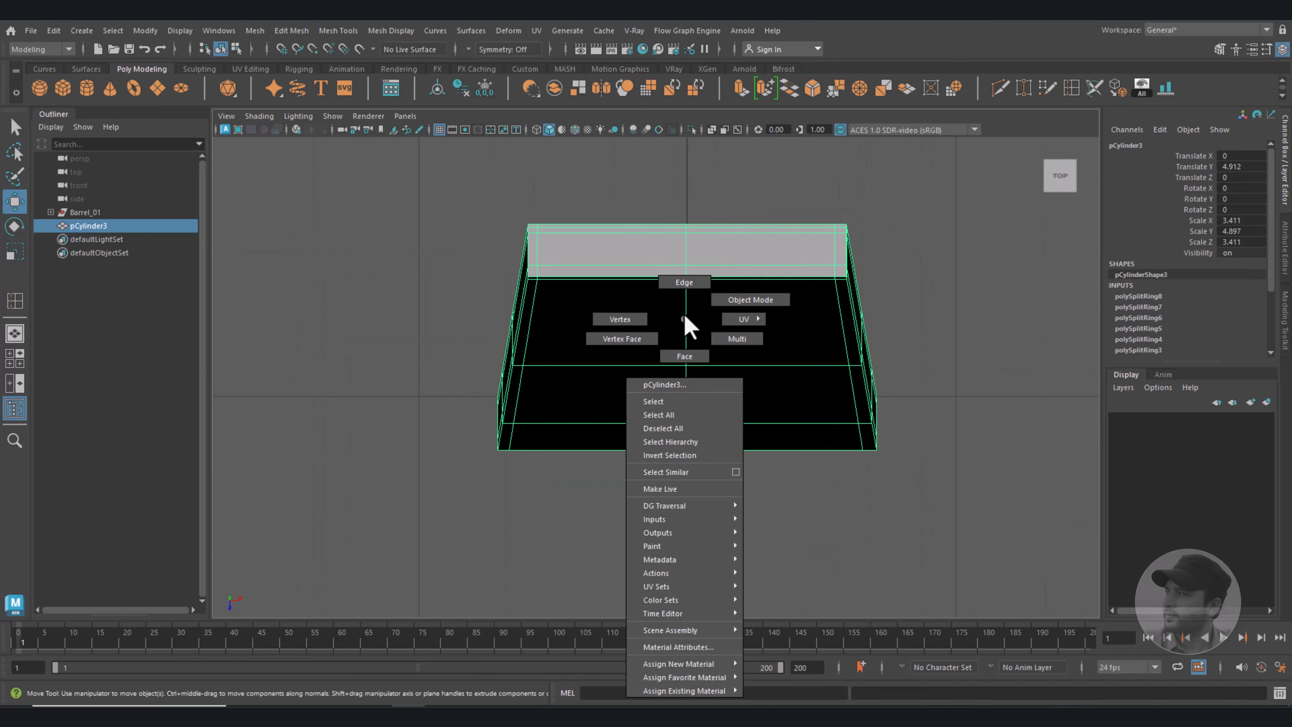
right_drag(684, 319, 685, 283)
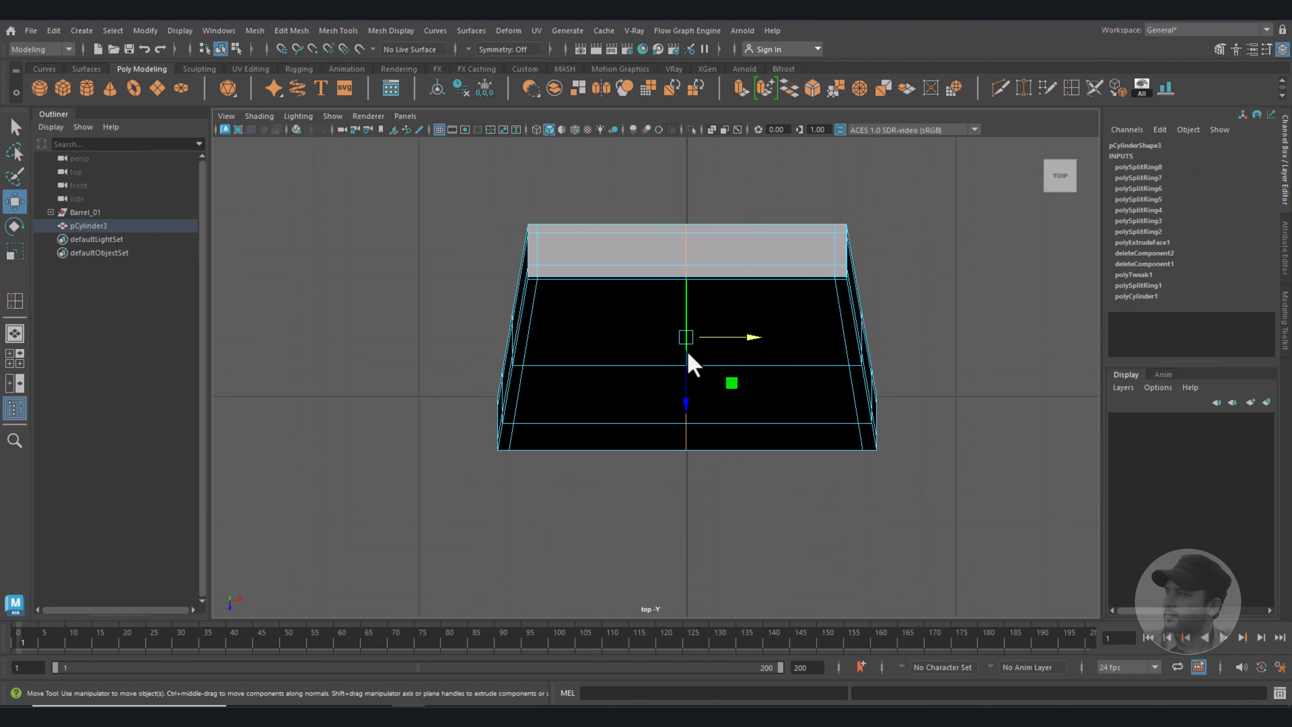
drag(685, 405, 686, 423)
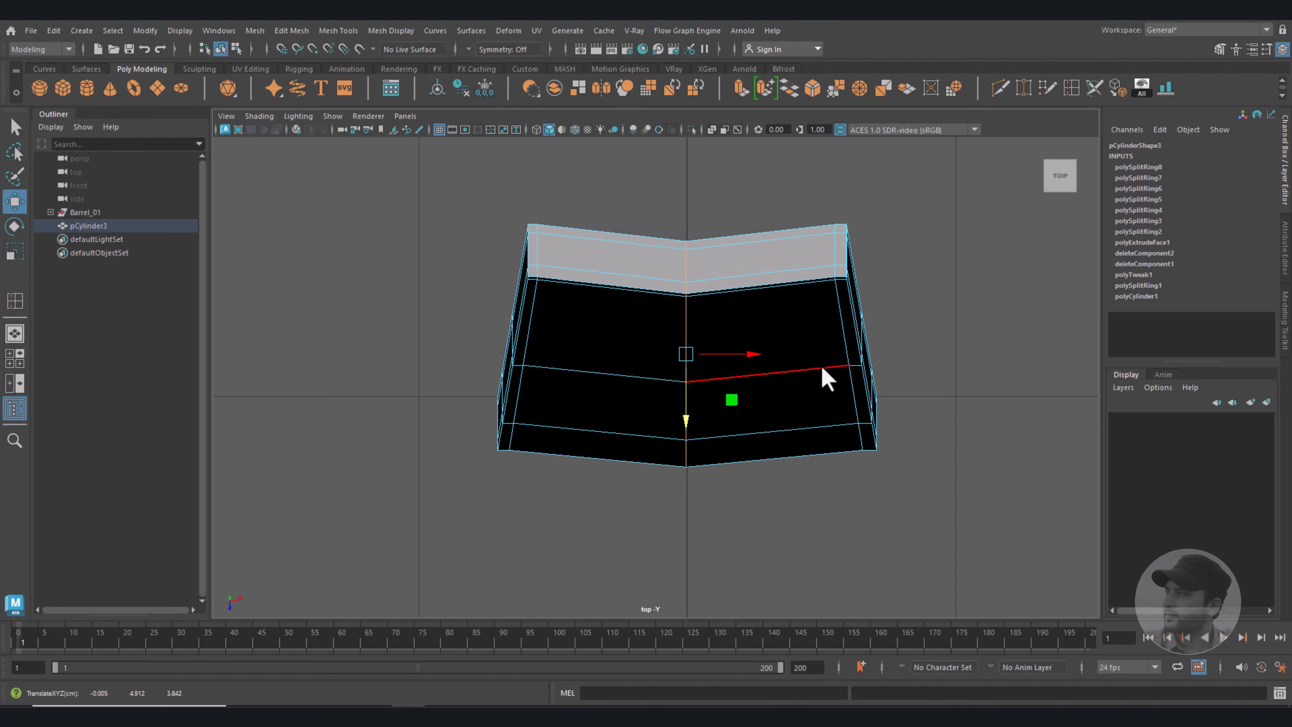
Move the edge loops near both long sides slightly outward along Z, and preview the stave smoothed in object mode.
click(846, 343)
shift+click(537, 322)
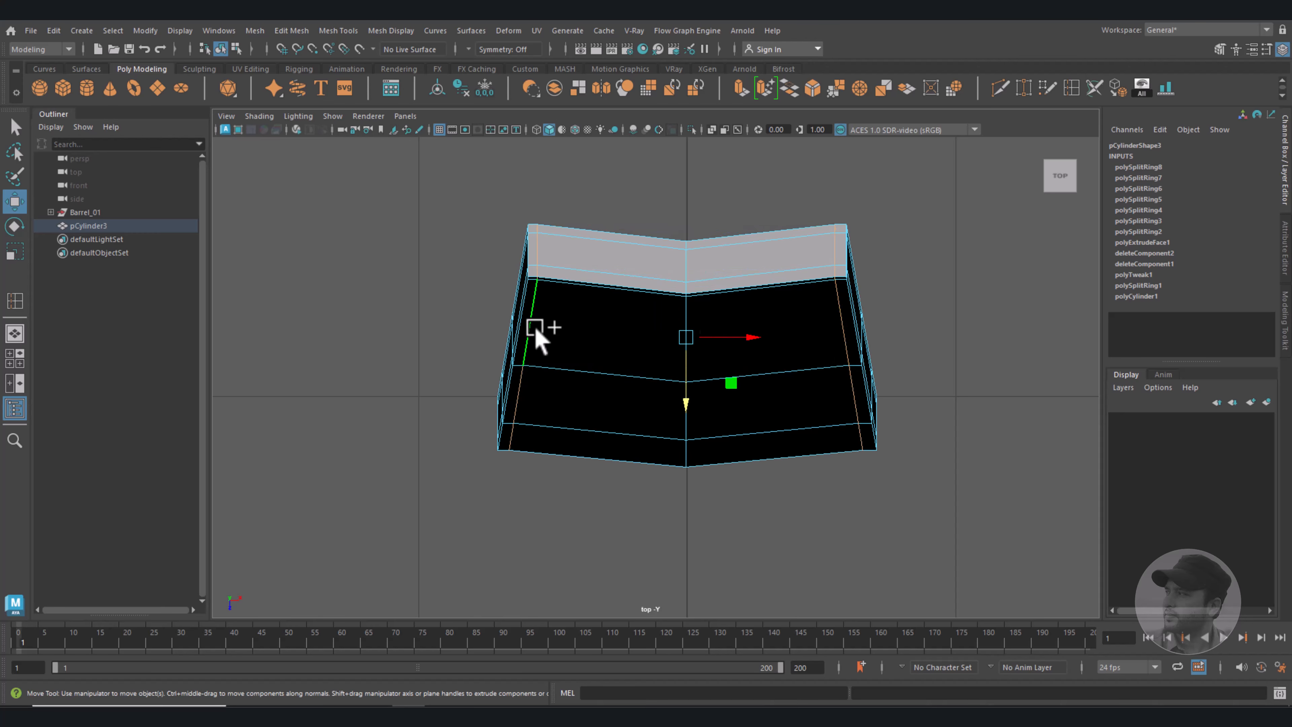
drag(688, 403, 692, 413)
key(3)
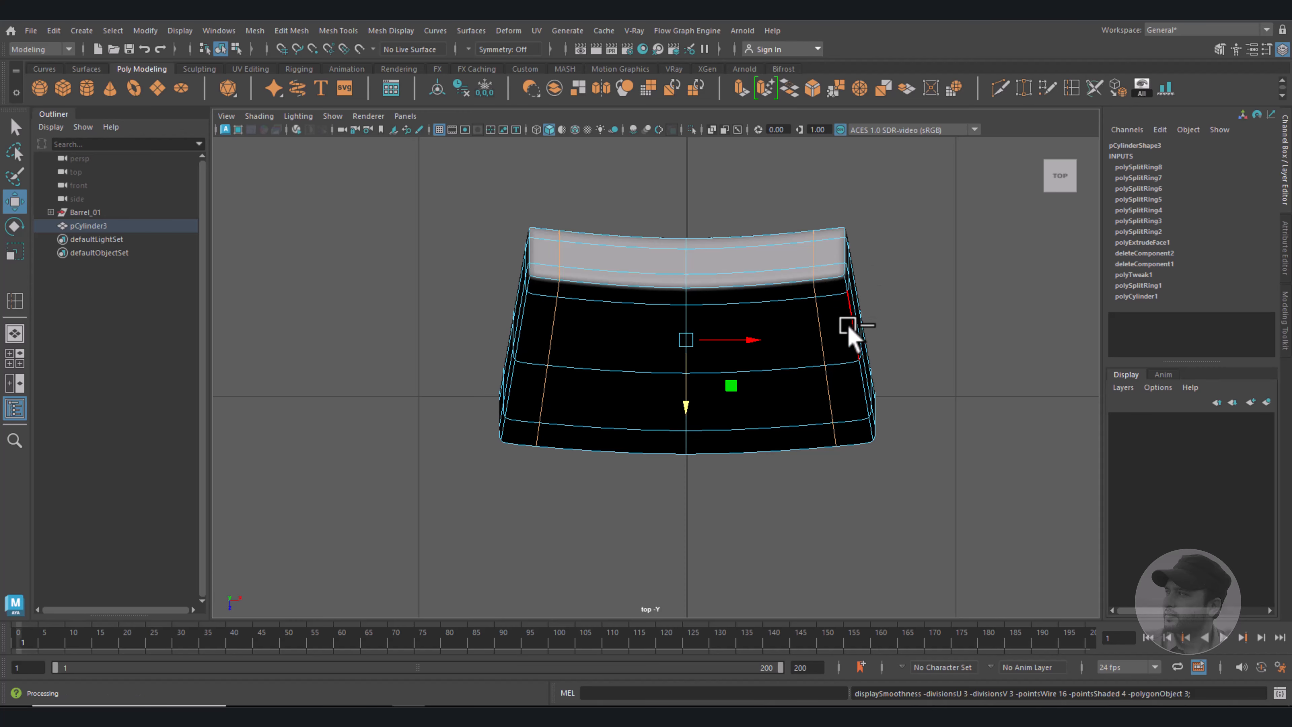
key(space)
key(space)
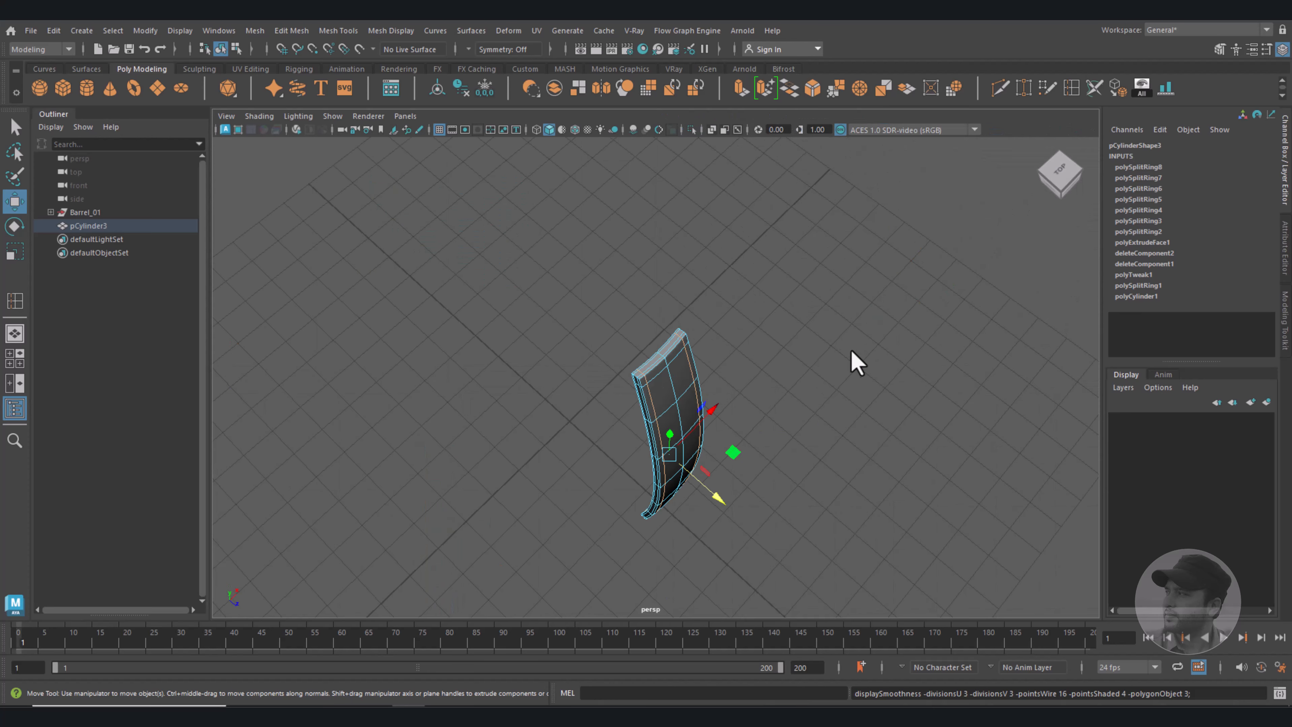
alt+drag(853, 361, 853, 360)
right_drag(656, 335, 725, 308)
mouse_move(783, 375)
alt+mouse_down()
mouse_move(796, 361)
mouse_move(781, 365)
alt+mouse_up()
click(823, 384)
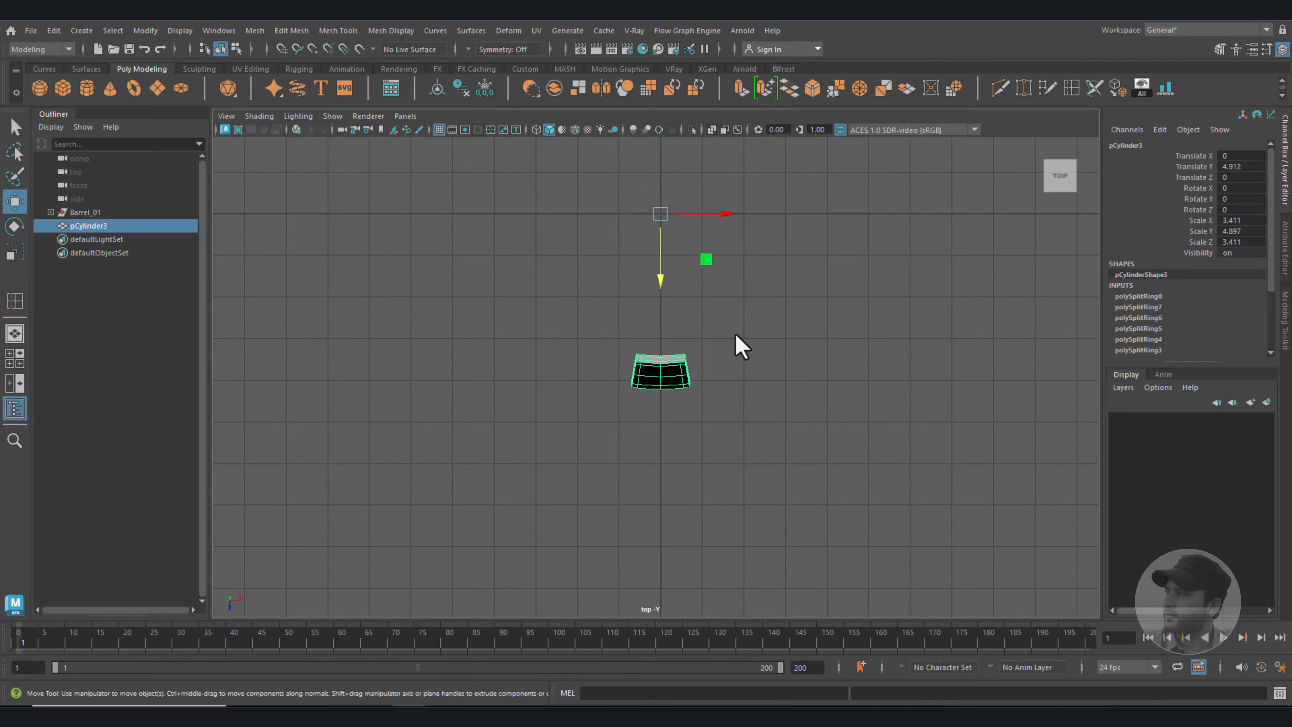
Freeze the stave's transformations and reset the Duplicate Special options to their defaults.
alt+middle_drag(742, 348, 732, 371)
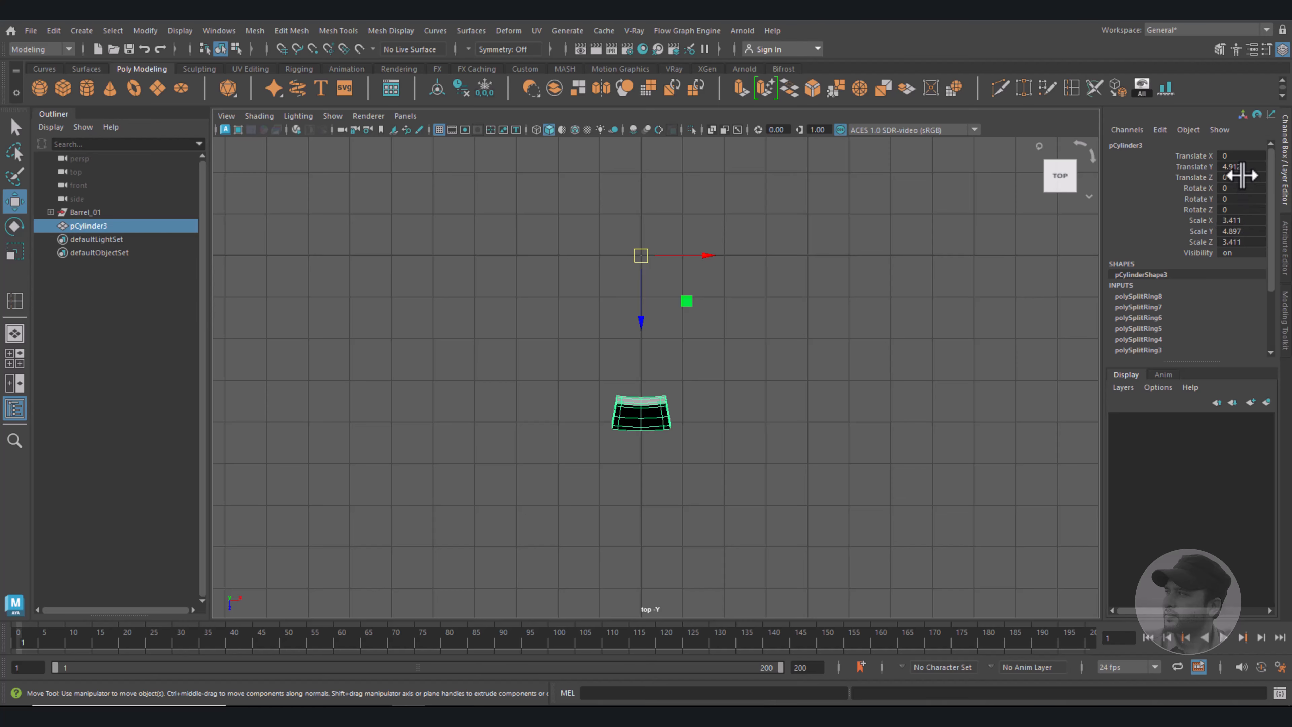
click(483, 88)
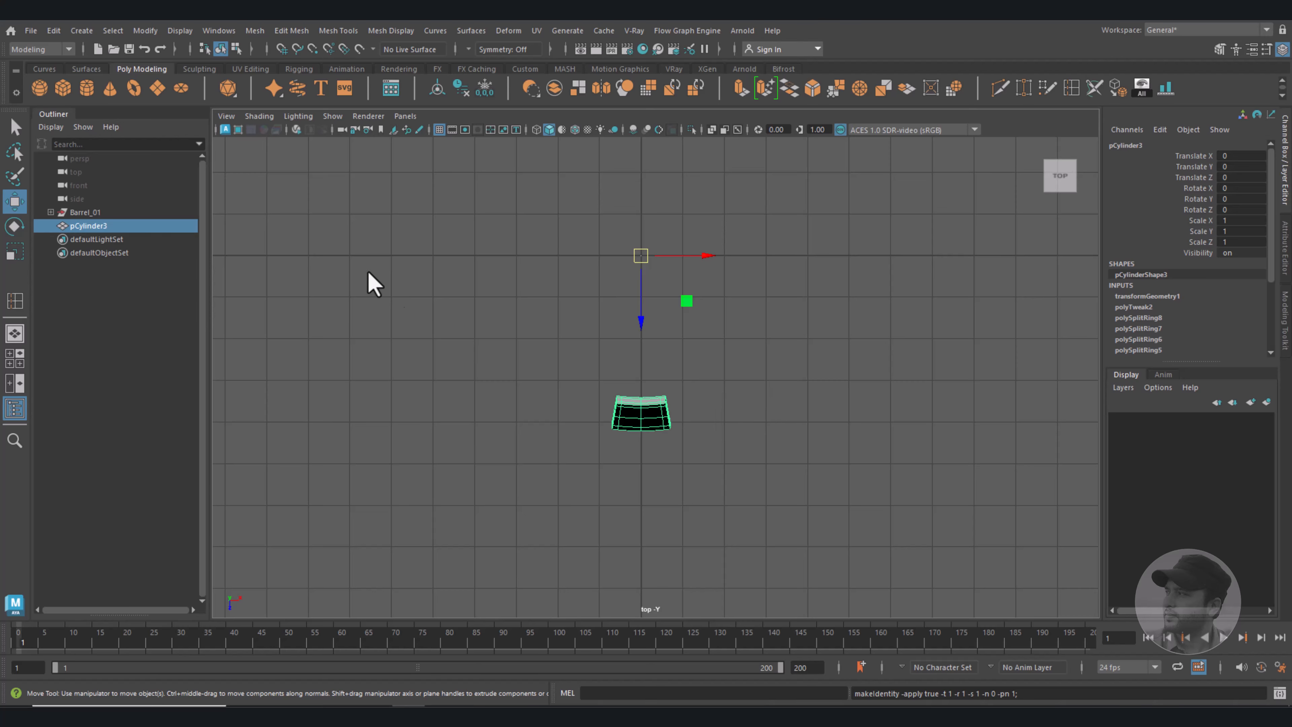
click(54, 33)
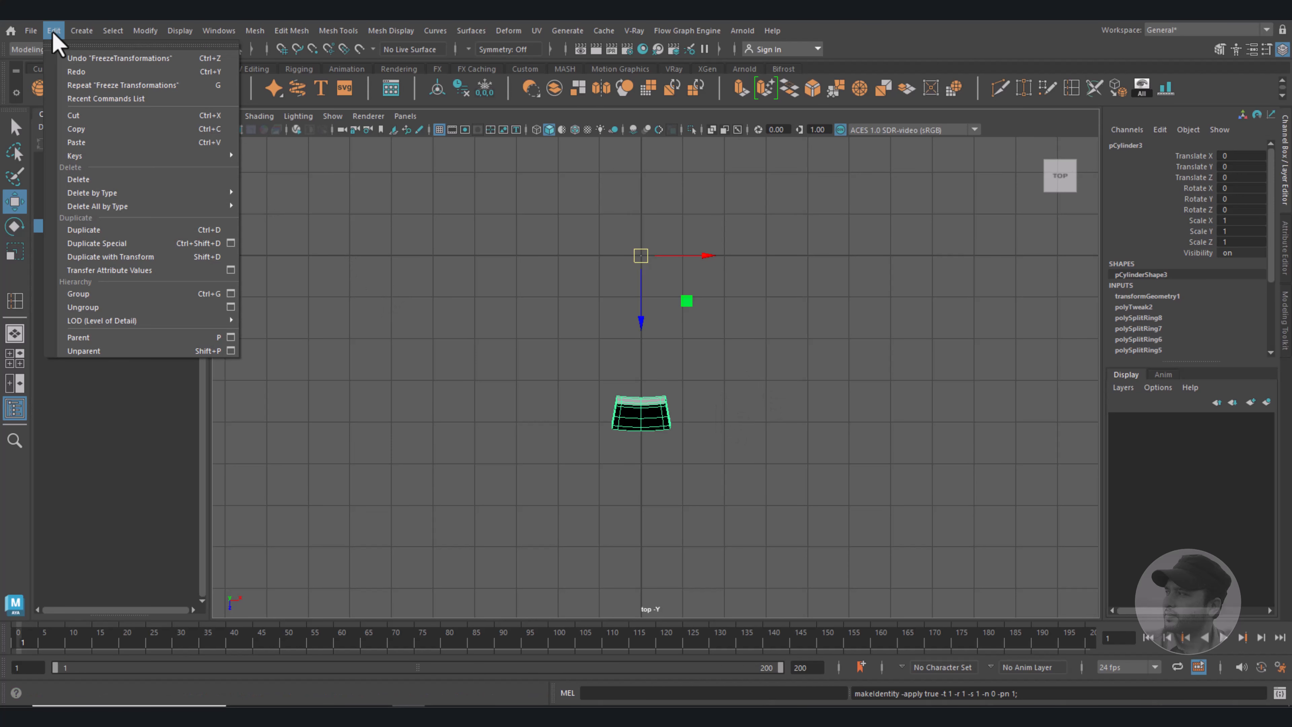
click(231, 243)
drag(1033, 290, 979, 249)
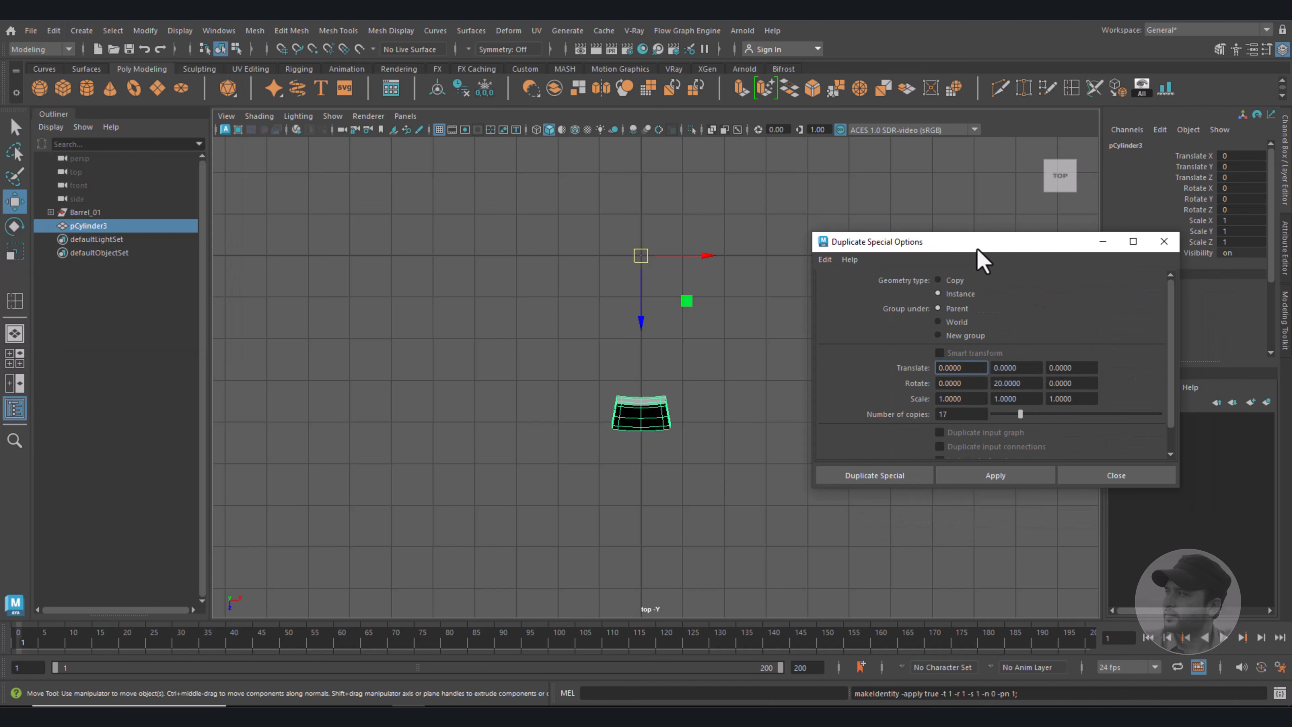
click(825, 259)
click(844, 300)
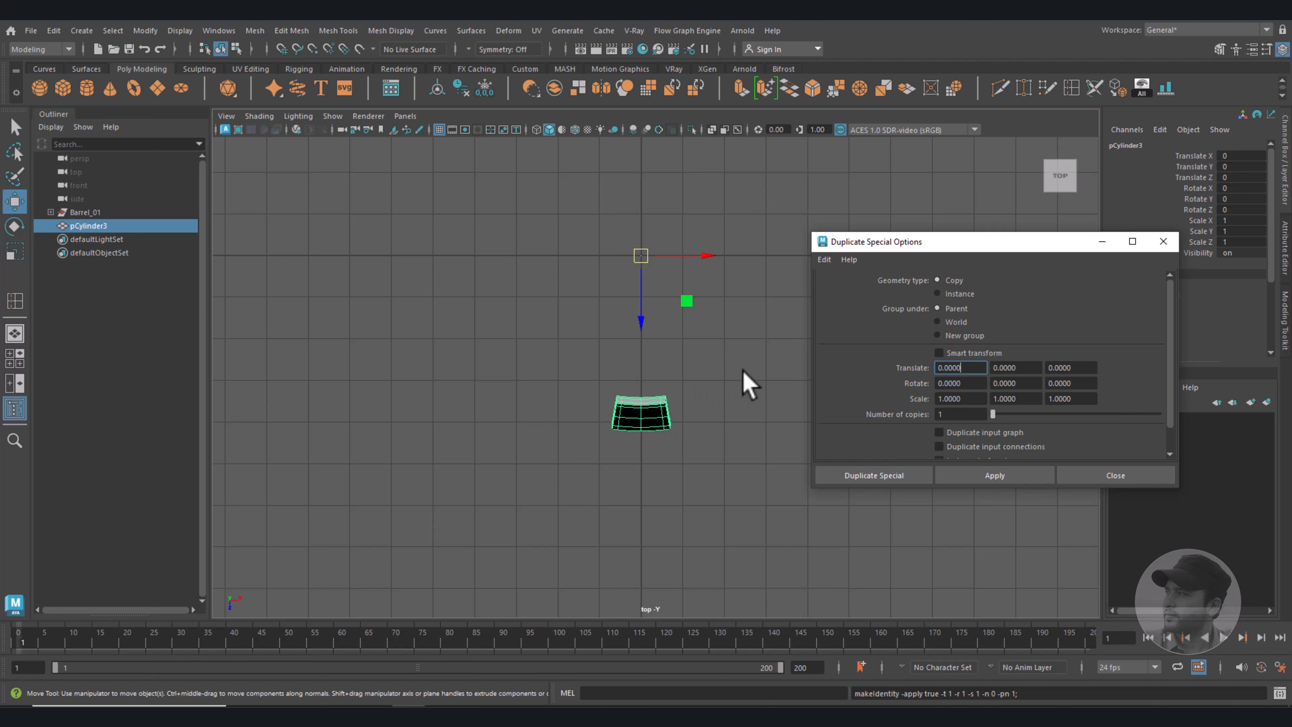
Rotate the stave about 6 degrees around Y in the top view and open its Rotate Y value for editing.
alt+middle_drag(744, 384, 710, 415)
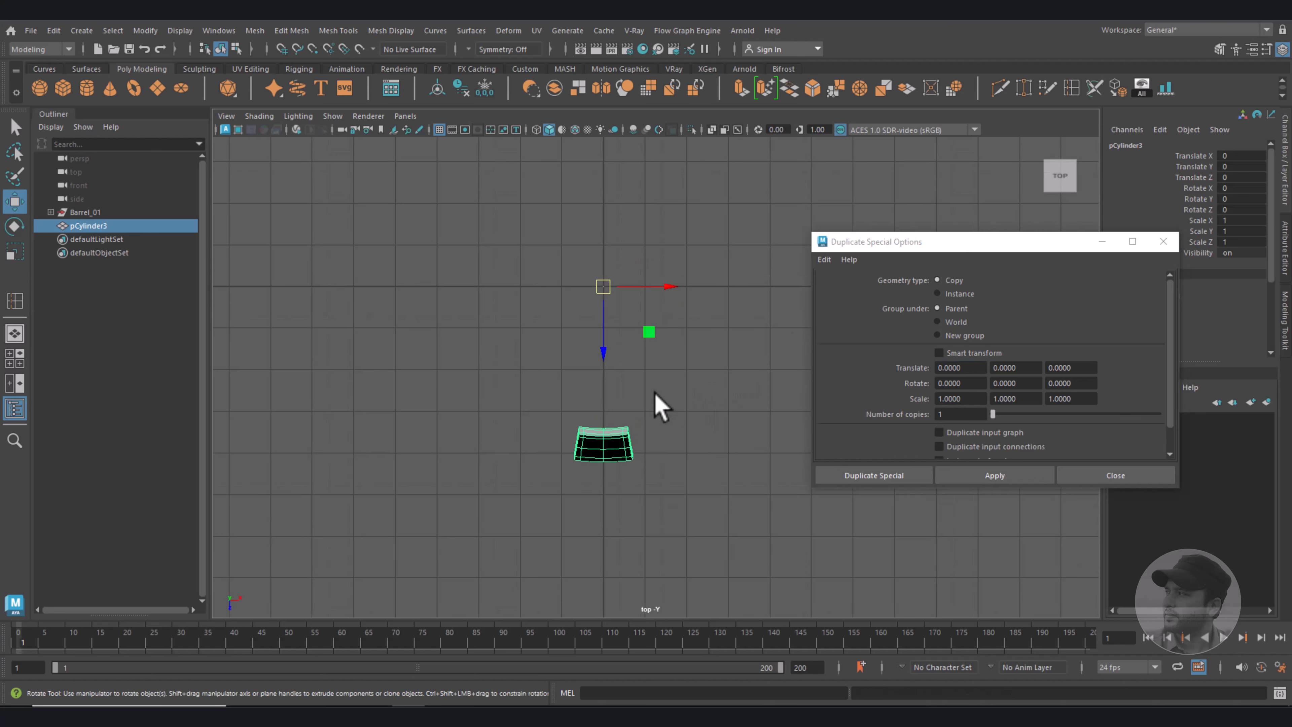
key(e)
drag(639, 356, 673, 385)
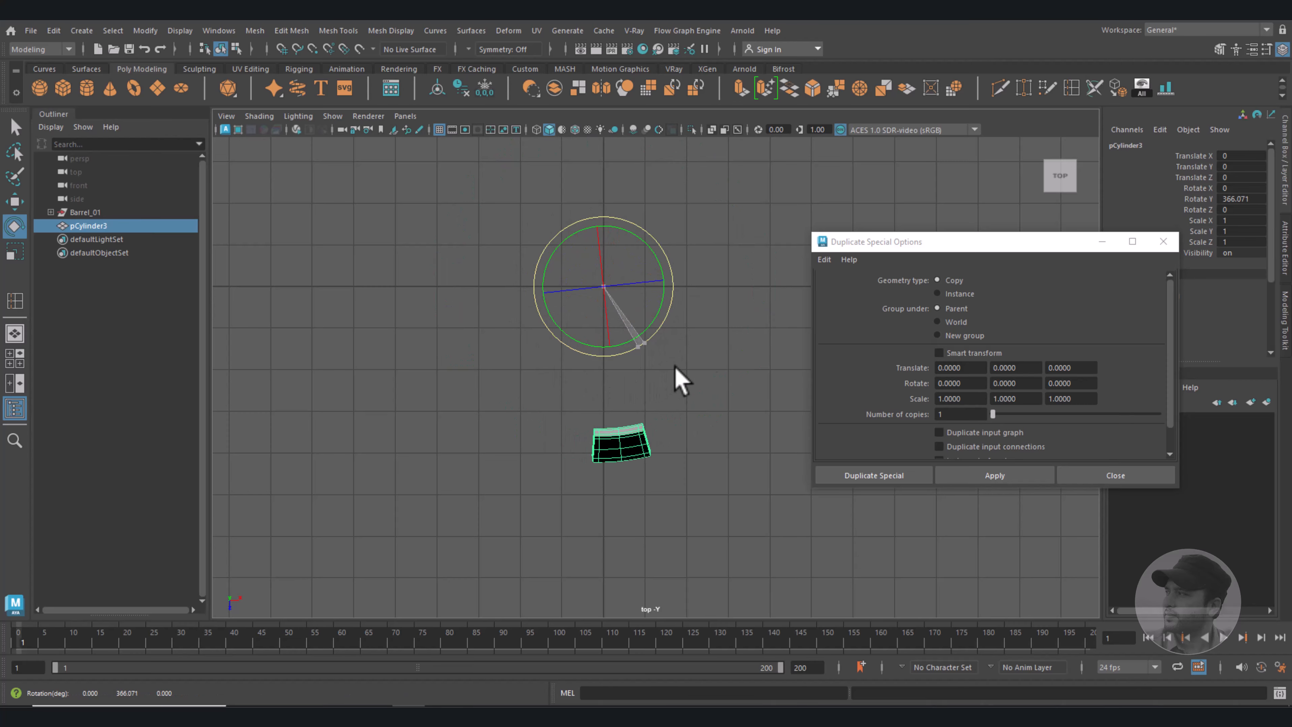
double_click(1241, 199)
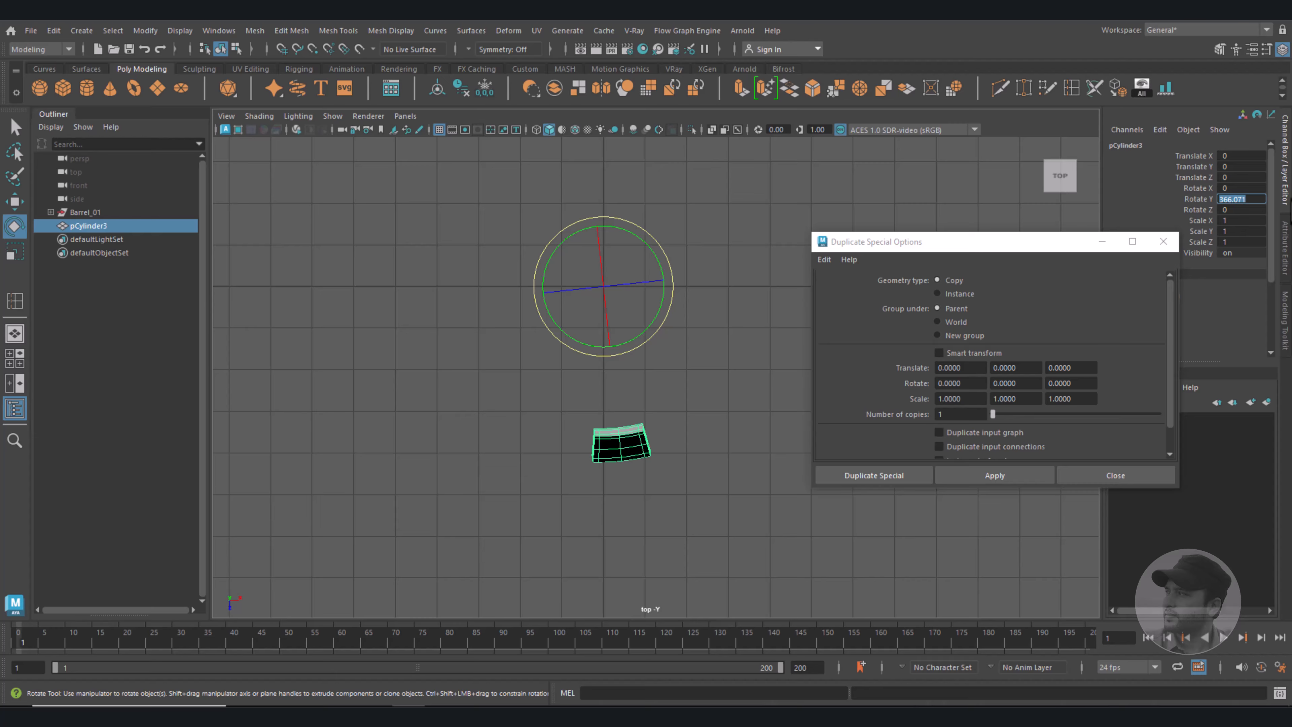
Reset the plank's Rotate Y to 0 and configure Duplicate Special for 18 instances rotated 20 degrees in Y.
text(0)
key(Return)
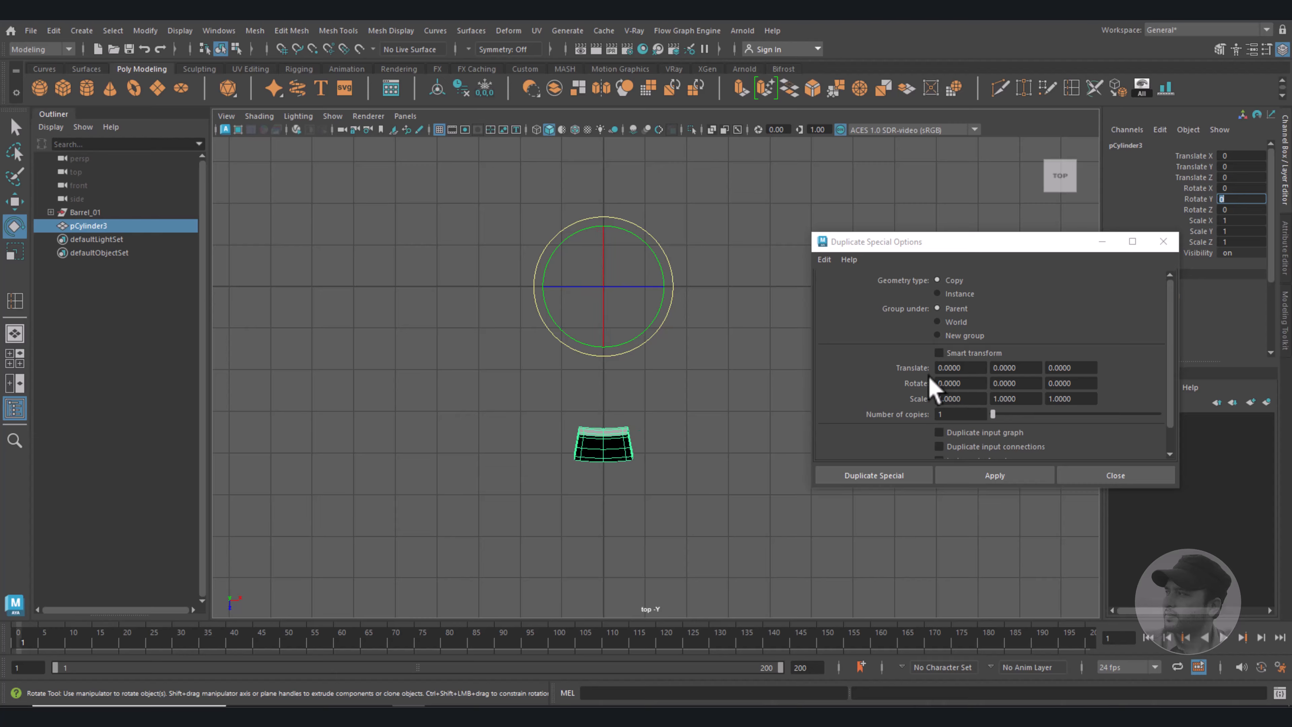
click(971, 383)
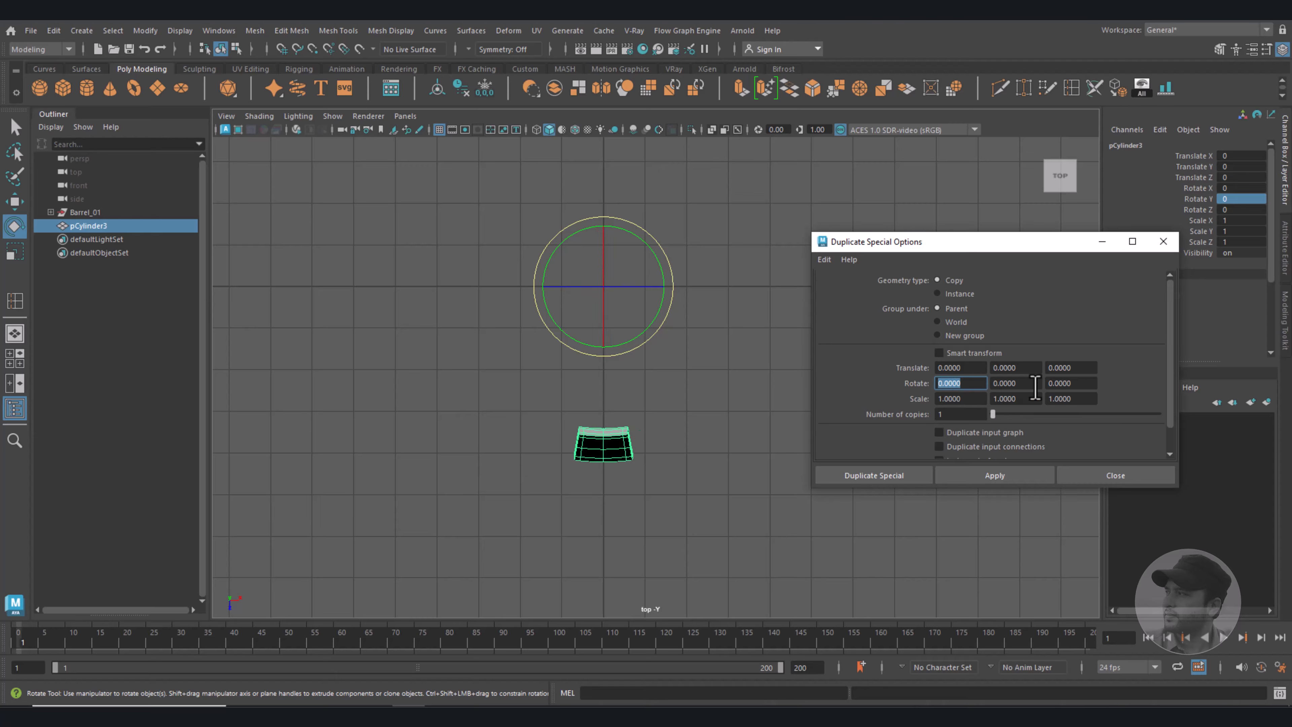
drag(1035, 384, 988, 384)
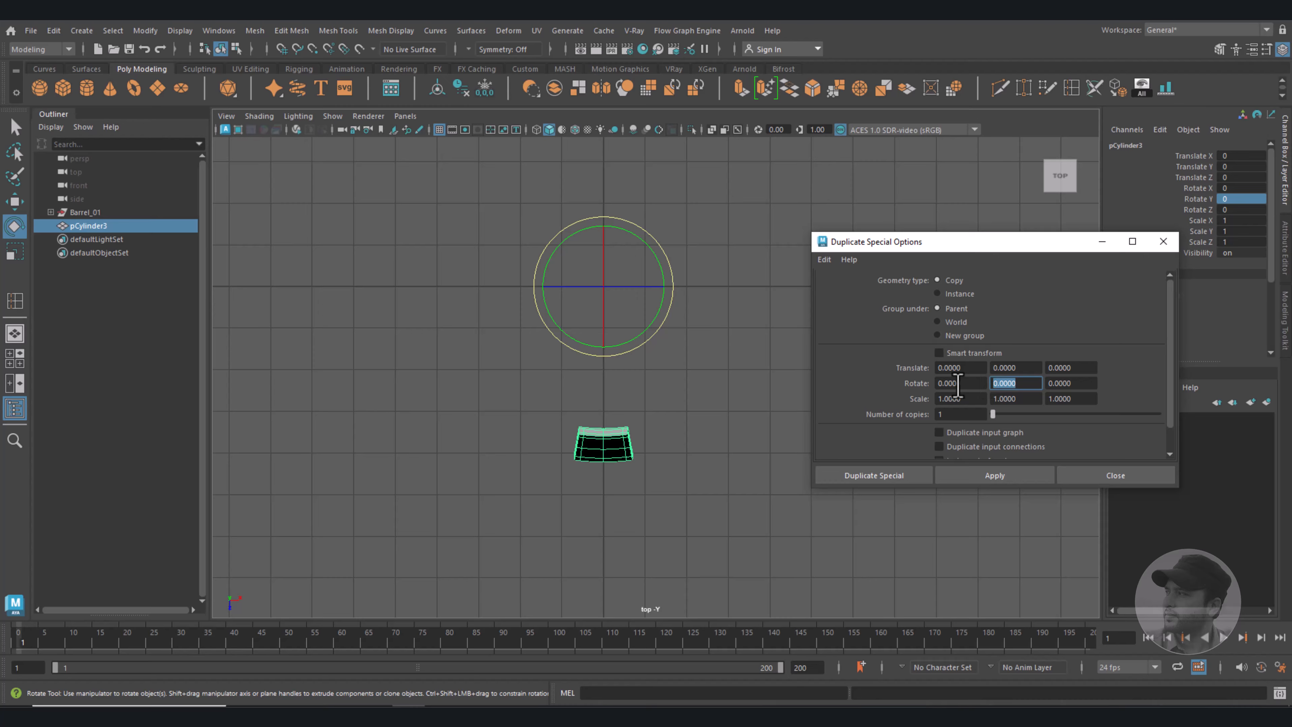
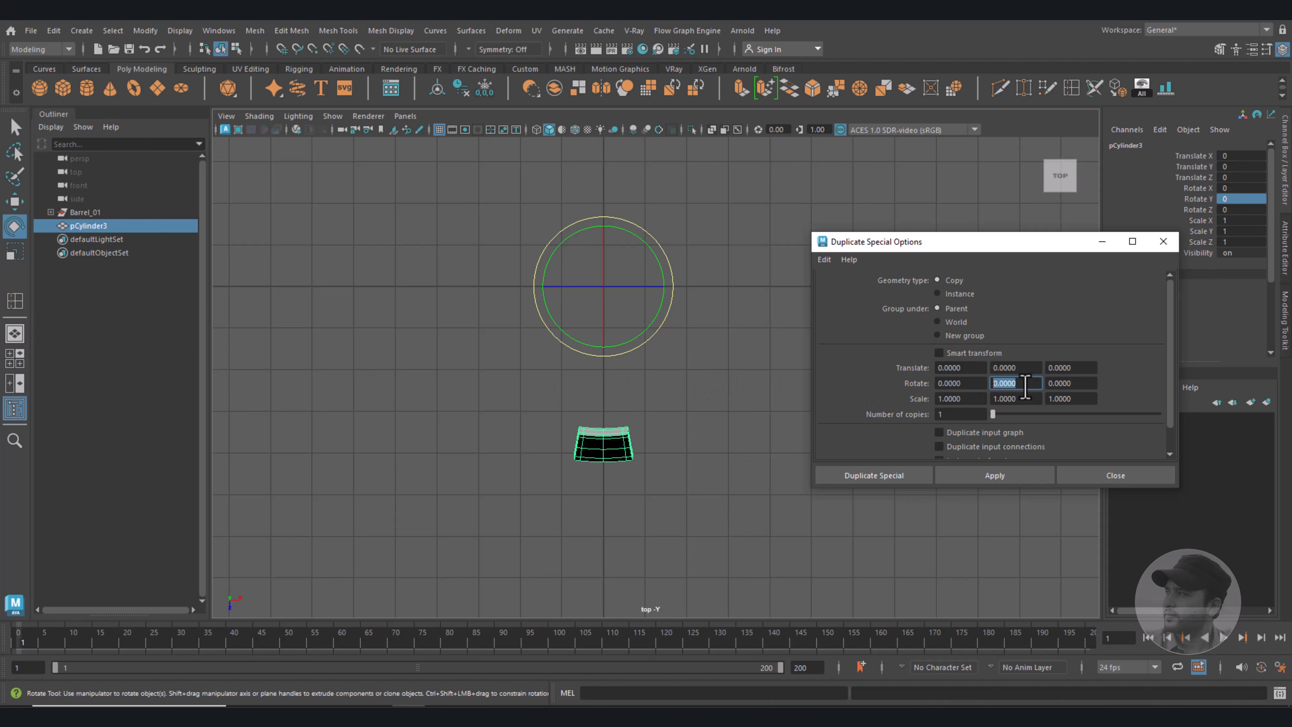
click(957, 295)
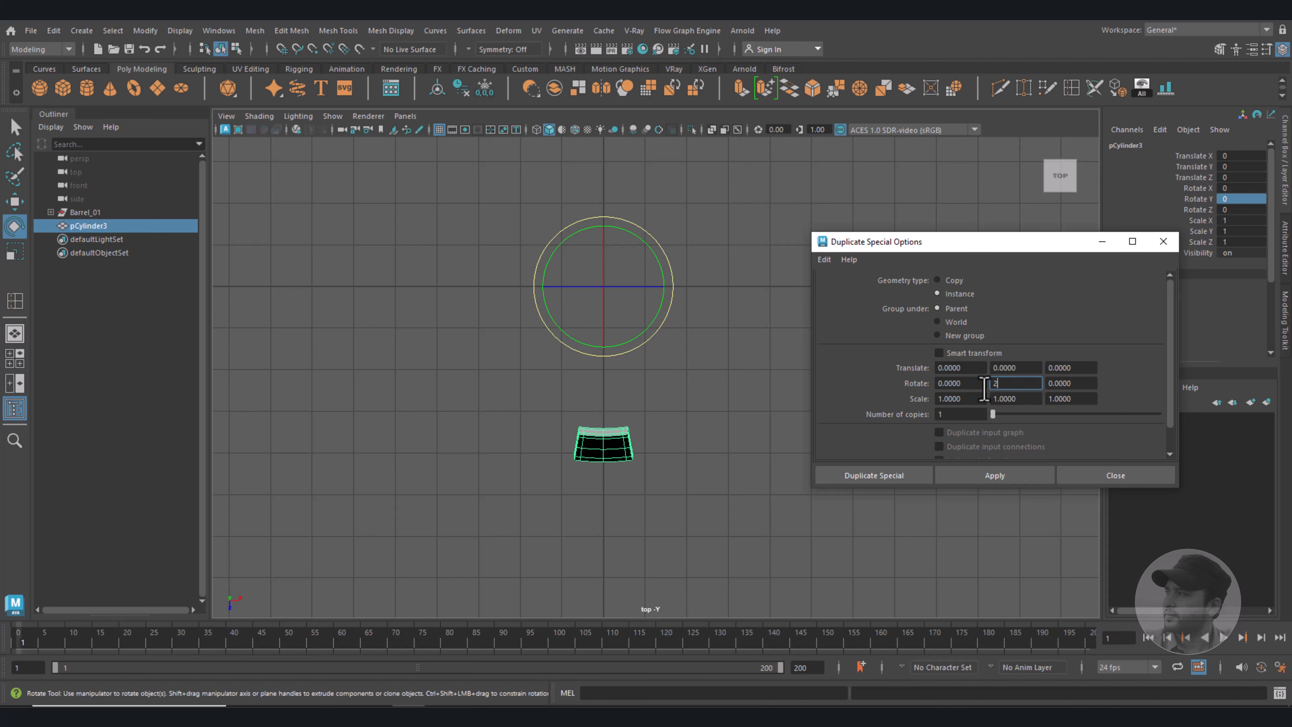
click(956, 415)
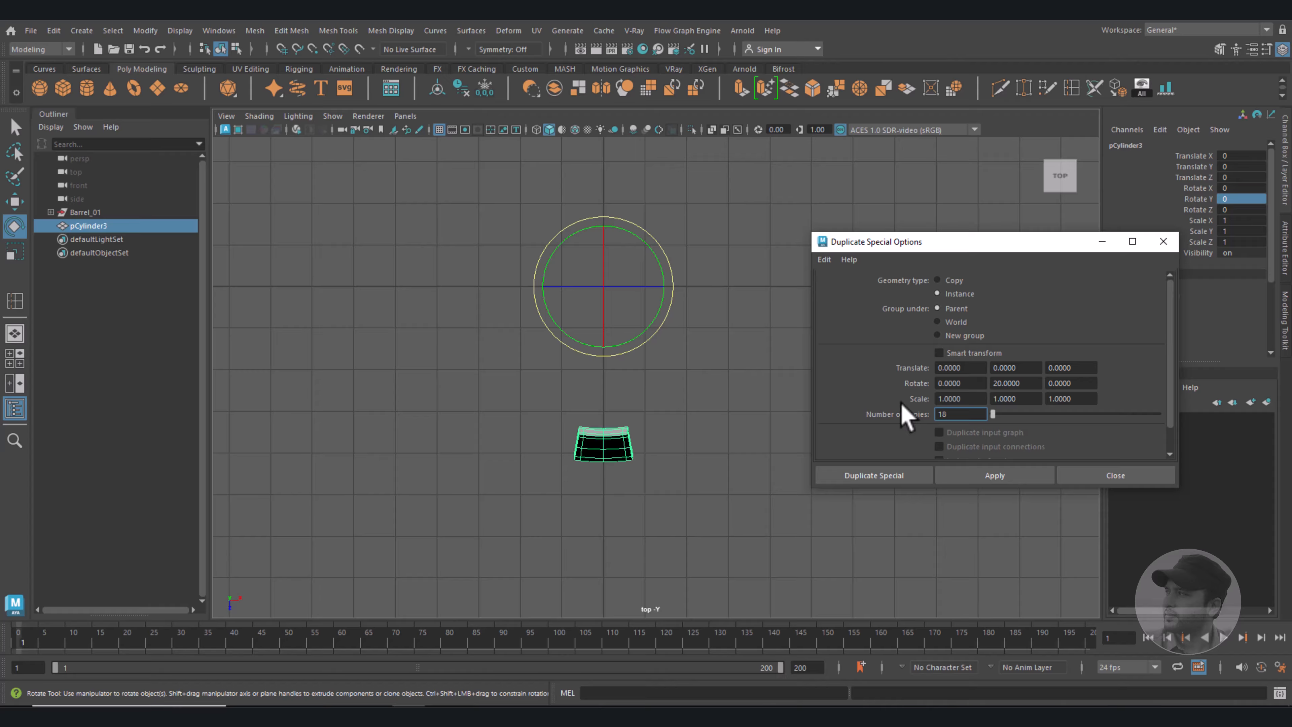
Switch to Calculator and divide 360 by 18 to check the rotation angle per copy.
click(343, 717)
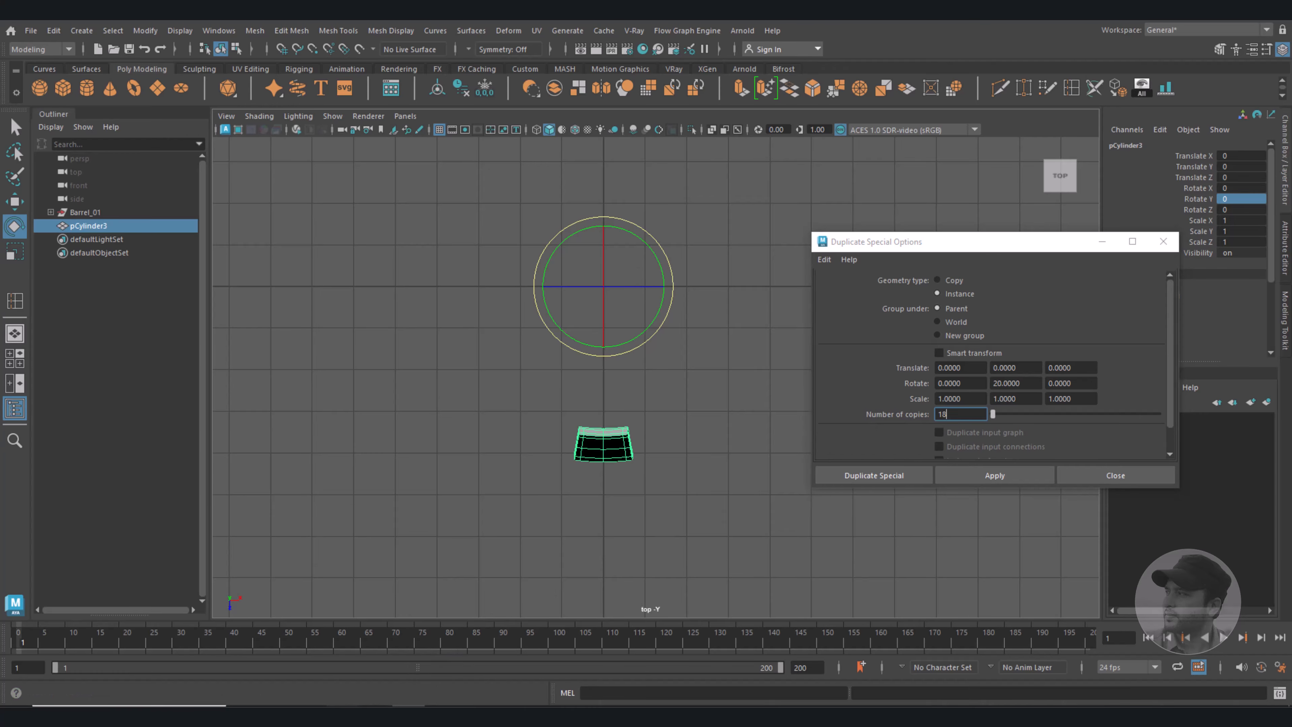
drag(796, 176, 707, 173)
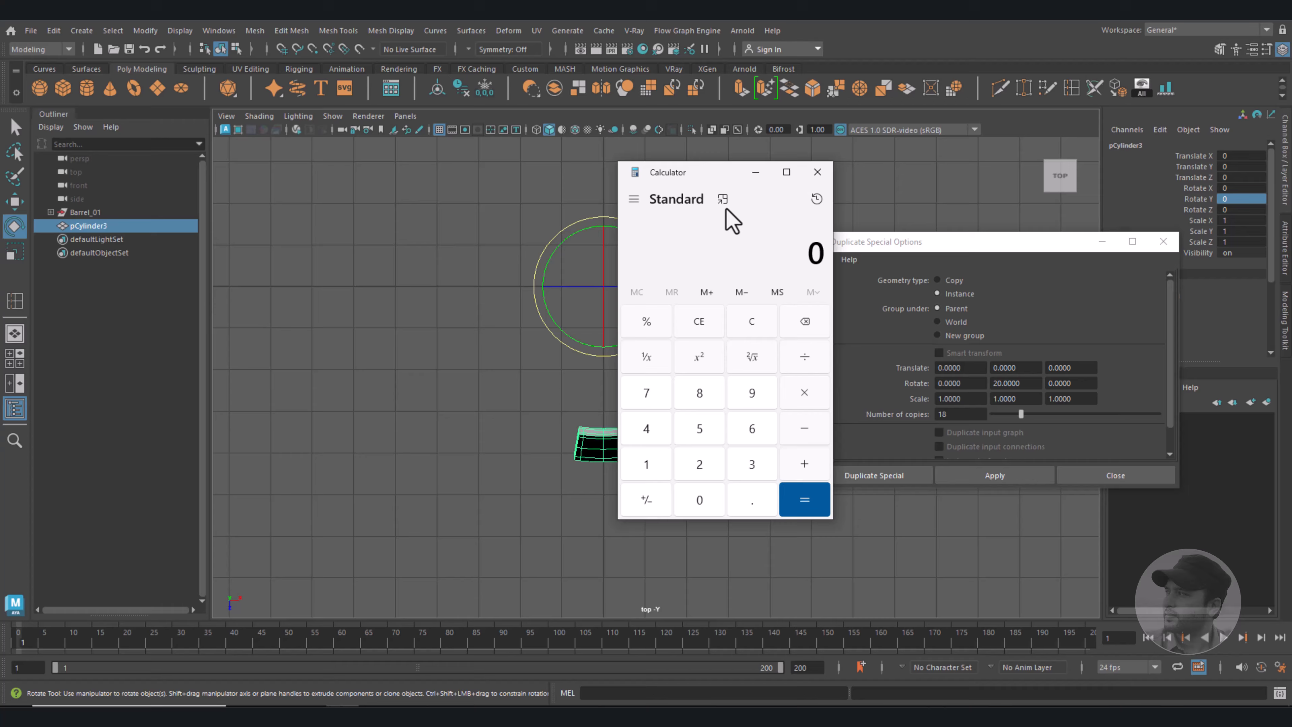
click(753, 464)
click(754, 432)
click(708, 503)
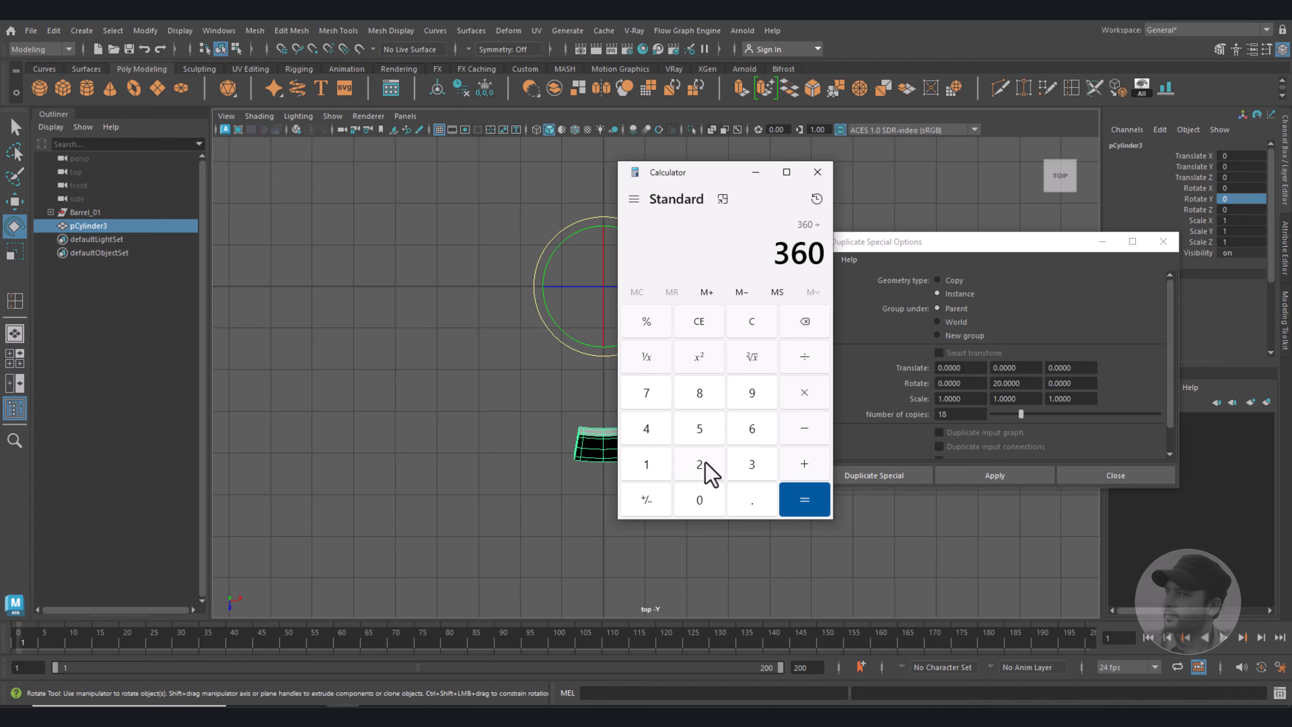
click(646, 464)
click(699, 393)
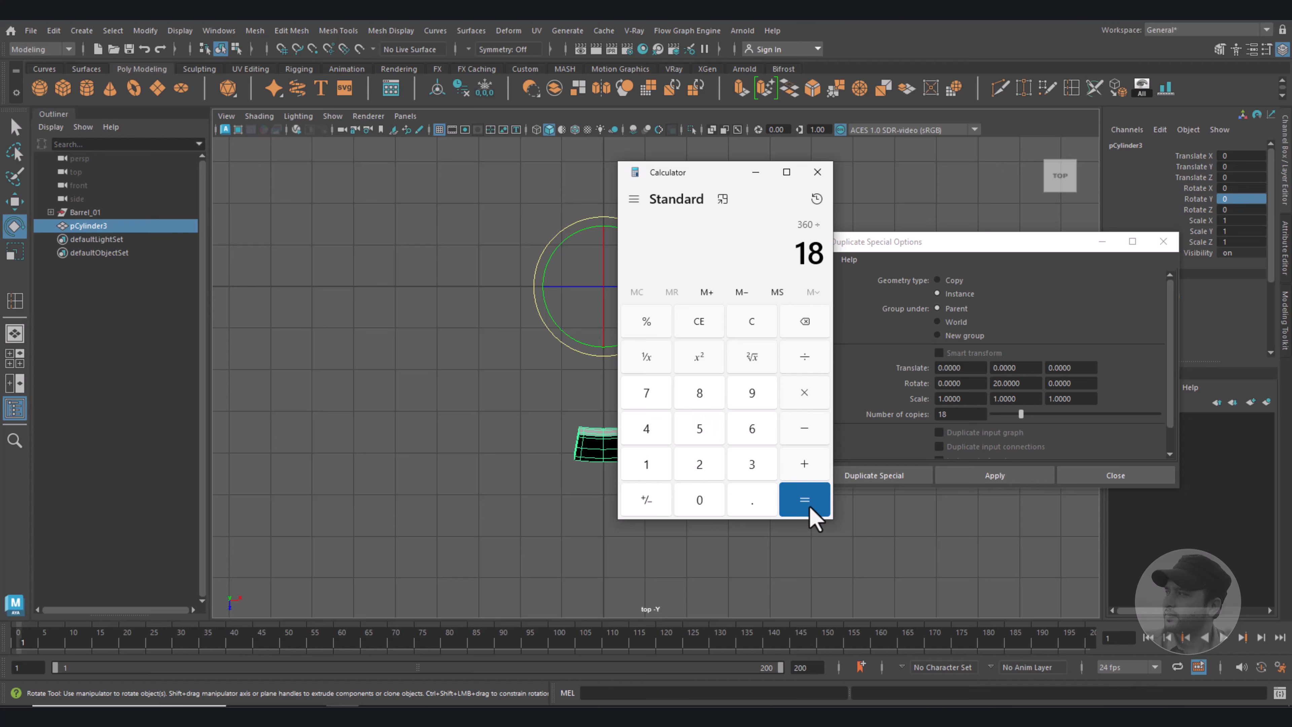
click(808, 509)
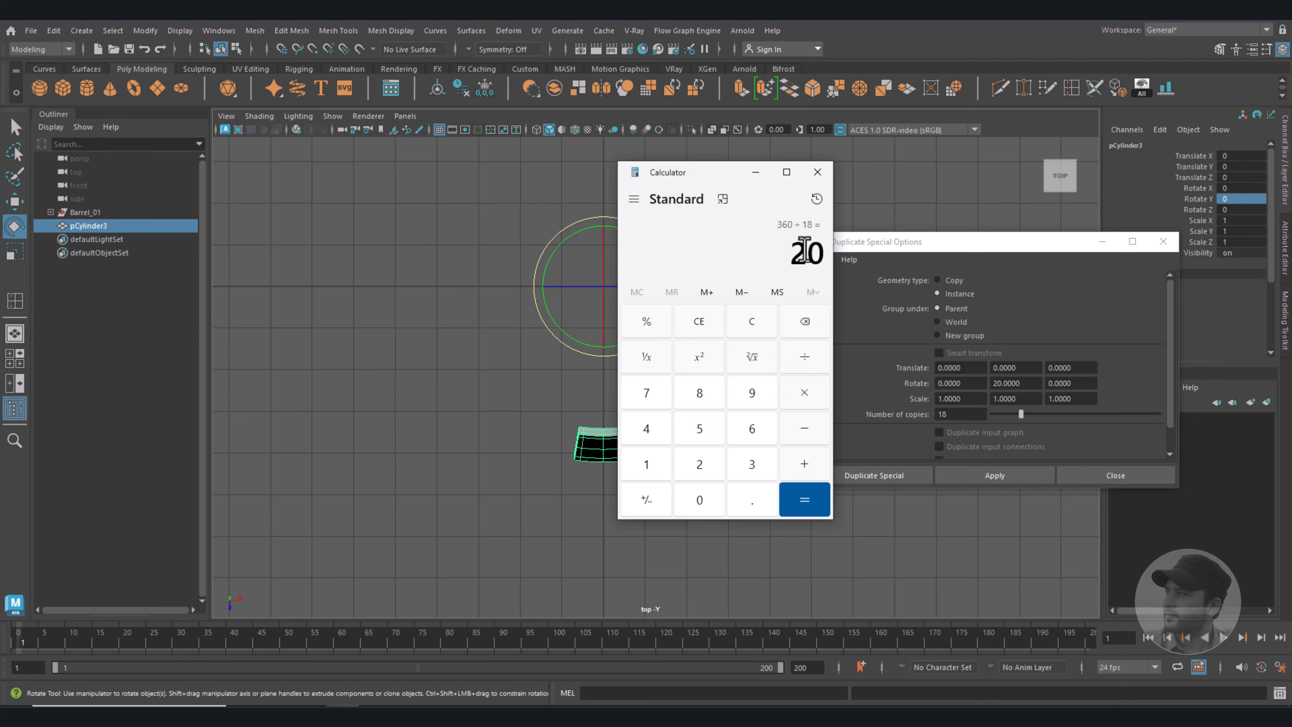
click(757, 175)
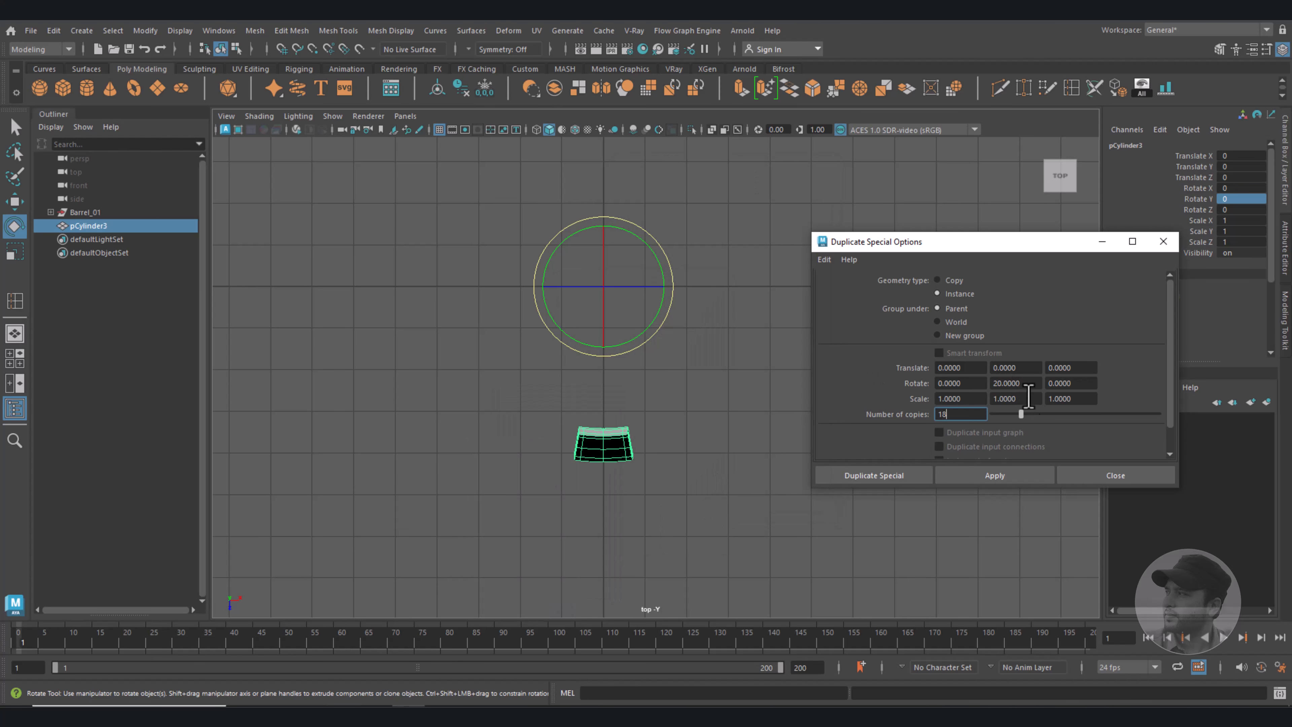
Create the rotated plank instances around the barrel, close the duplicate options and return to the perspective view.
click(1012, 478)
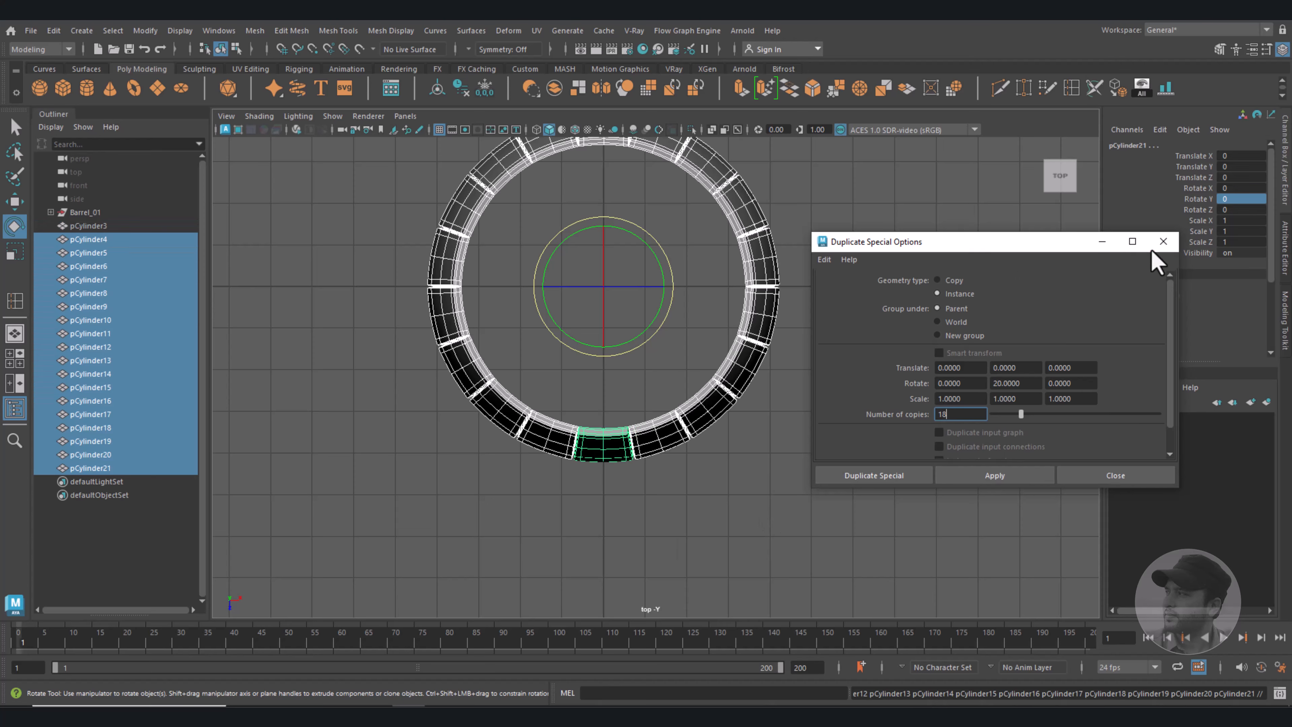
click(1164, 241)
key(space)
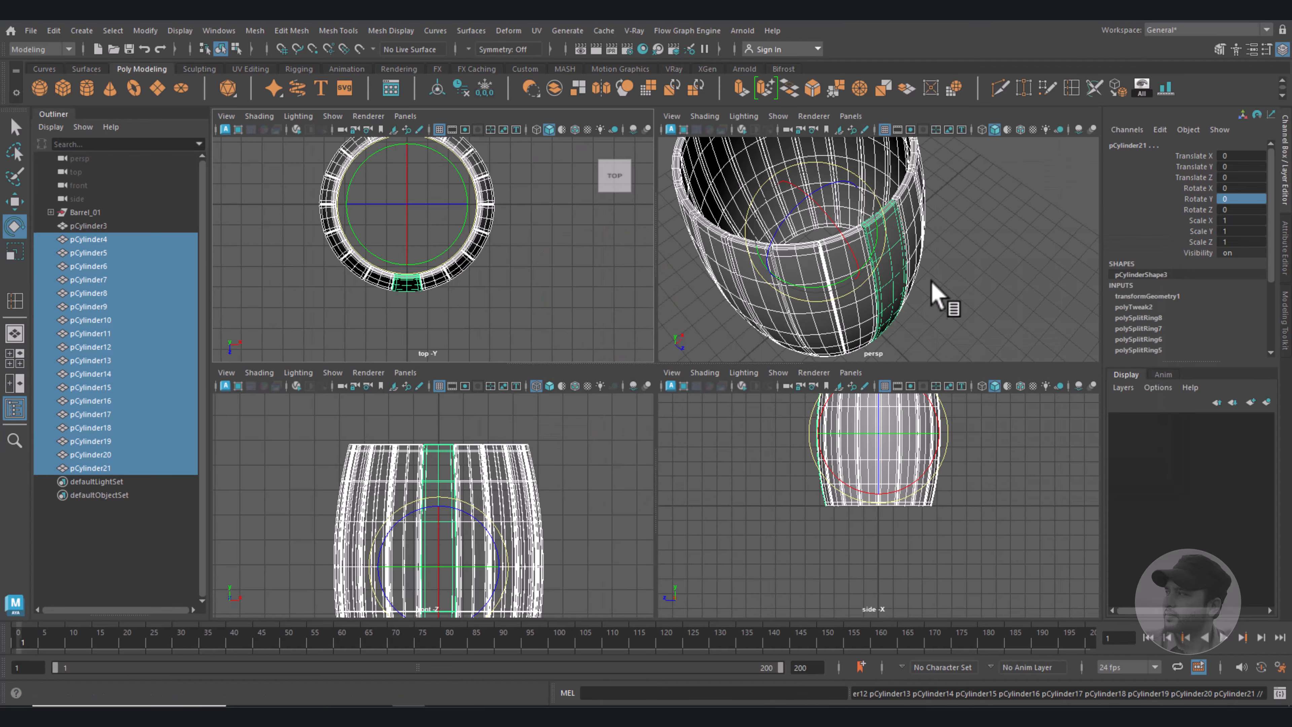
key(space)
Scale the instanced planks to about 1.019 in X to narrow the gaps between them.
alt+drag(803, 450, 863, 440)
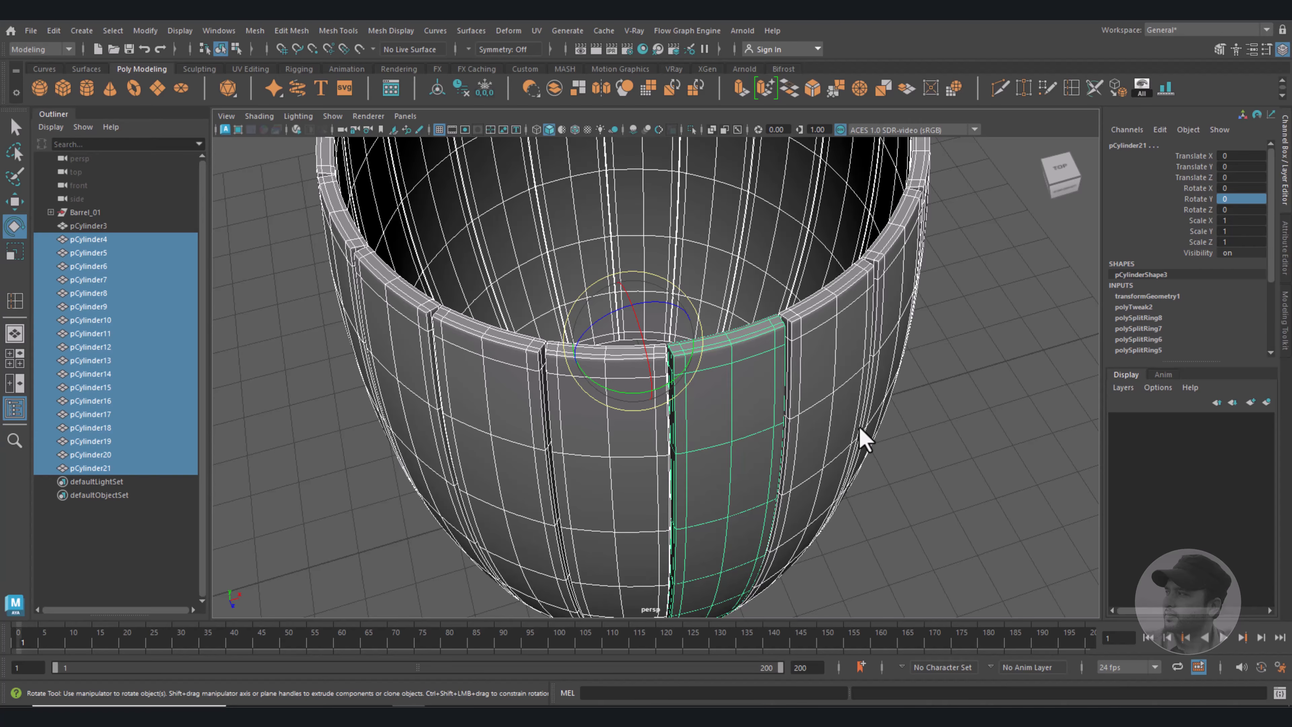
key(r)
scroll(784, 430, up, 5)
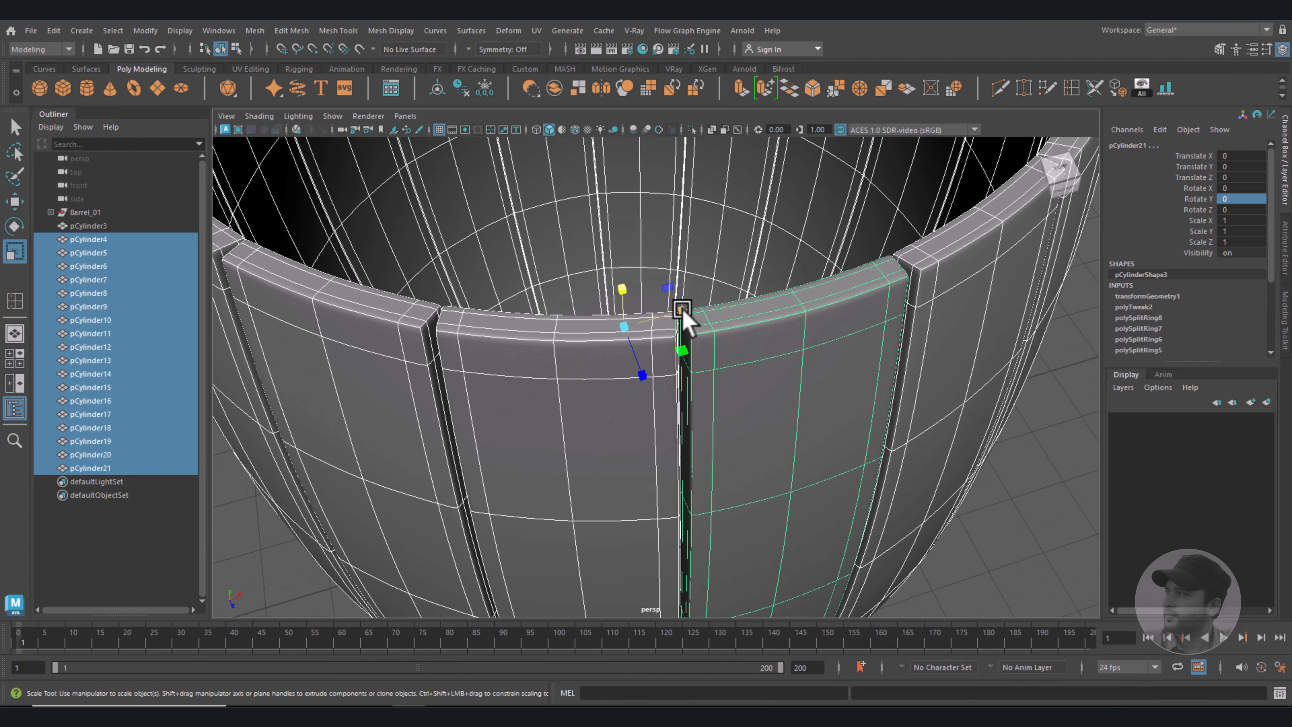
drag(682, 309, 708, 375)
key(ctrl+z)
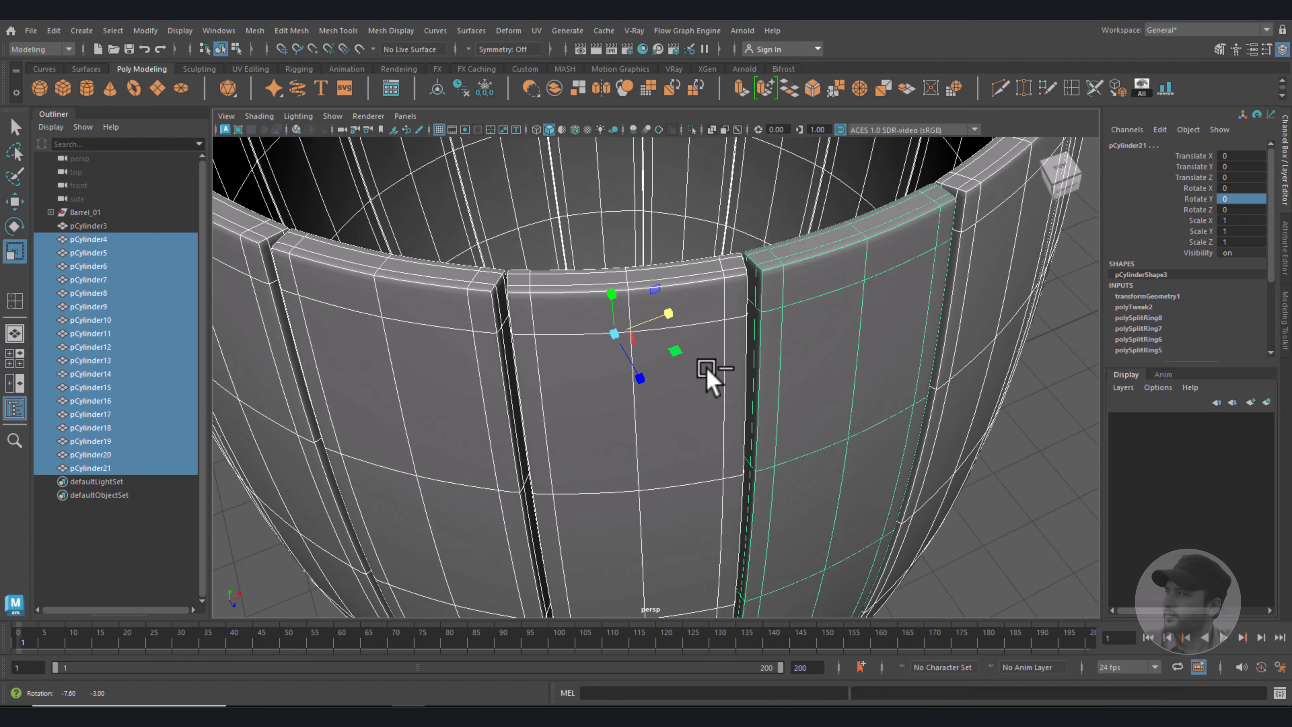
drag(667, 312, 669, 316)
alt+drag(817, 389, 785, 391)
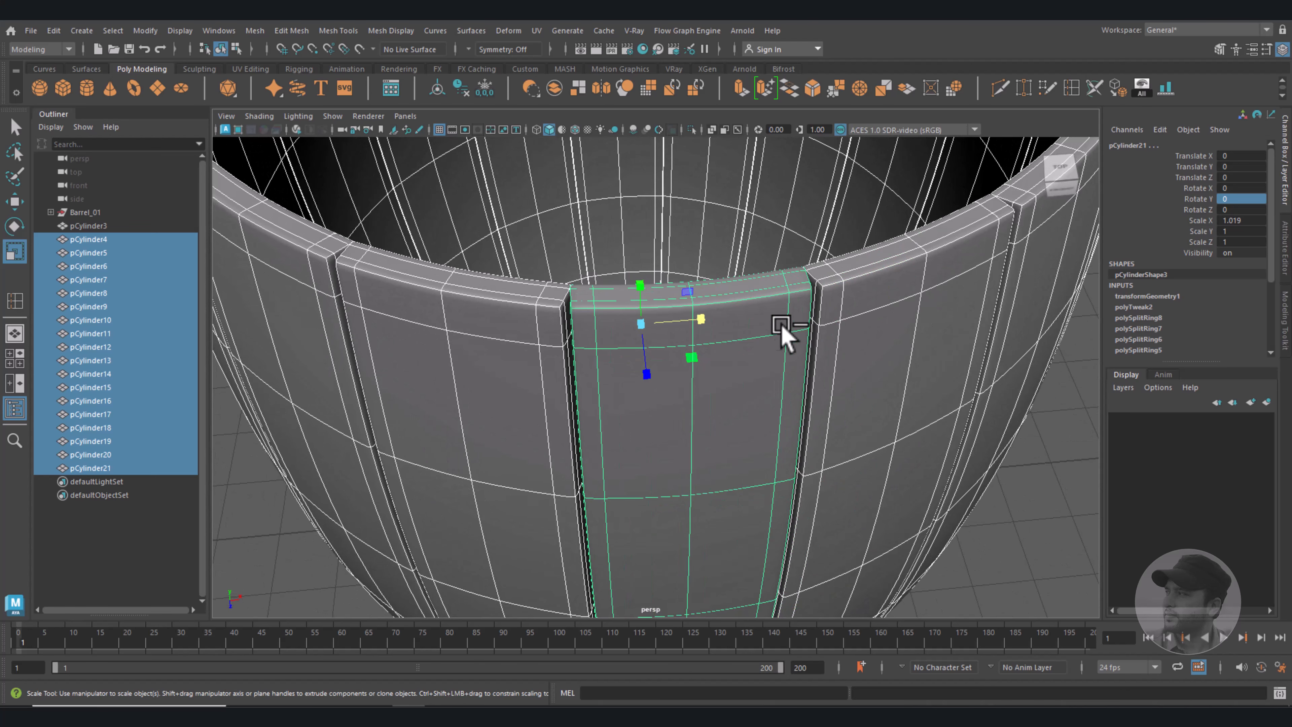
scroll(751, 374, down, 3)
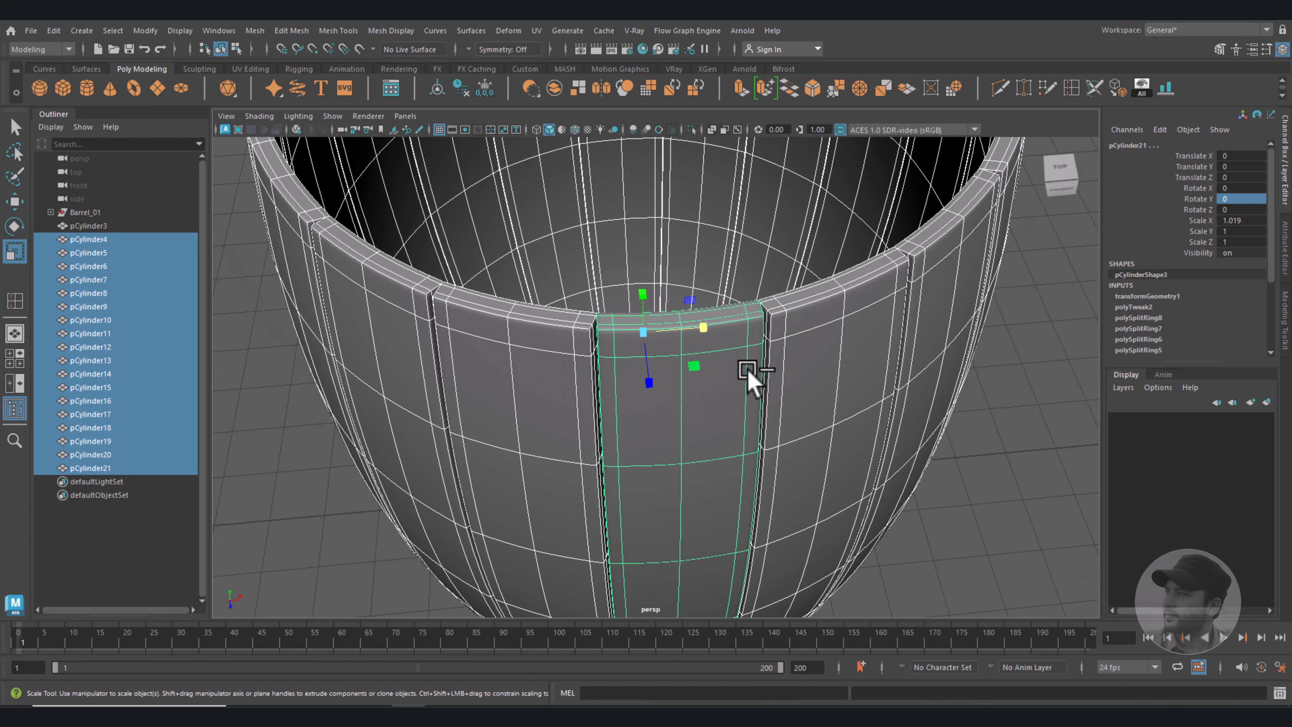
Delete the original plank, pCylinder3, which overlaps one of the instances.
click(90, 227)
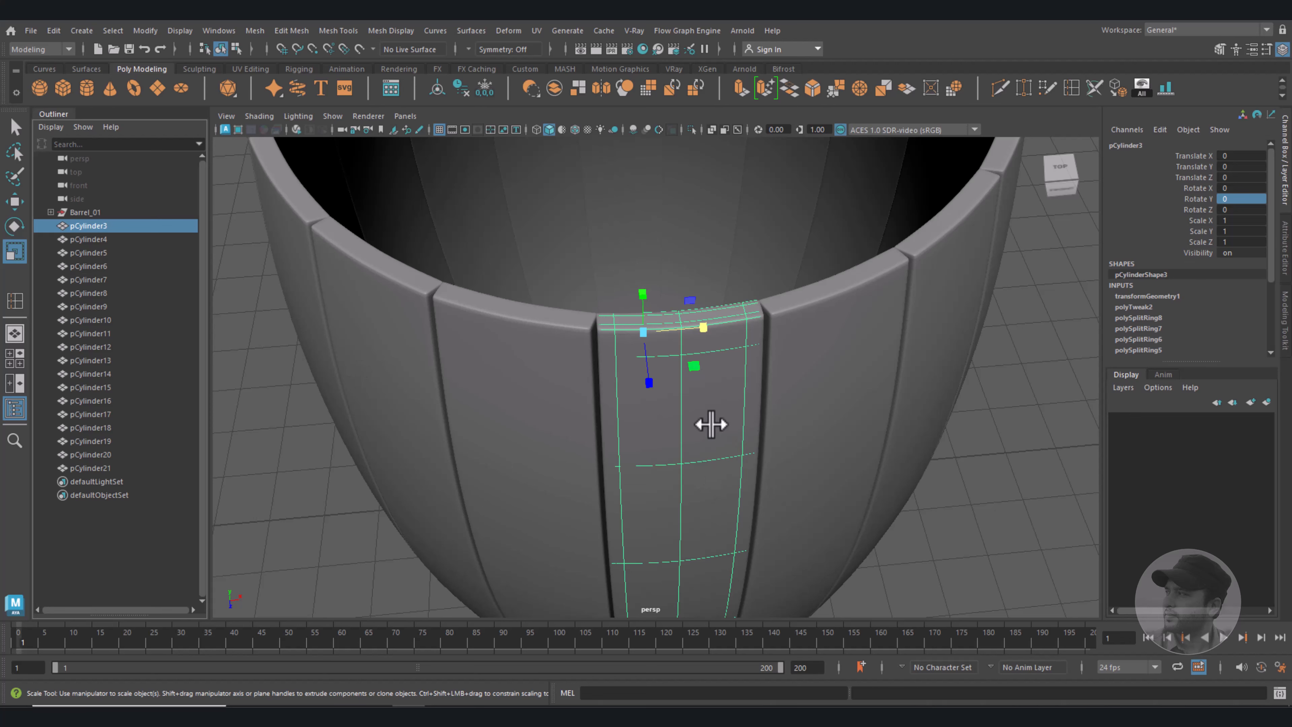
key(Delete)
scroll(722, 418, down, 5)
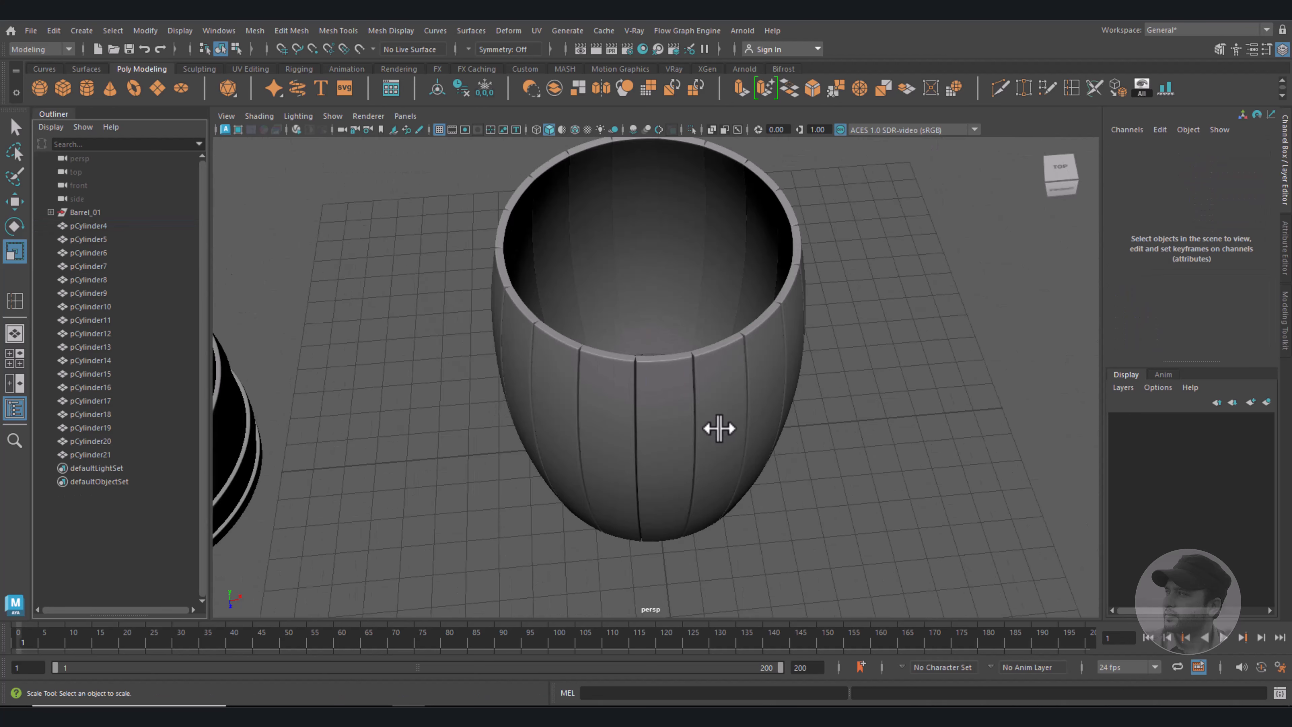
Clean up all the barrel planks by deleting history, applying Freeze Transformations and centering their pivots.
alt+drag(728, 420, 815, 525)
drag(815, 525, 507, 215)
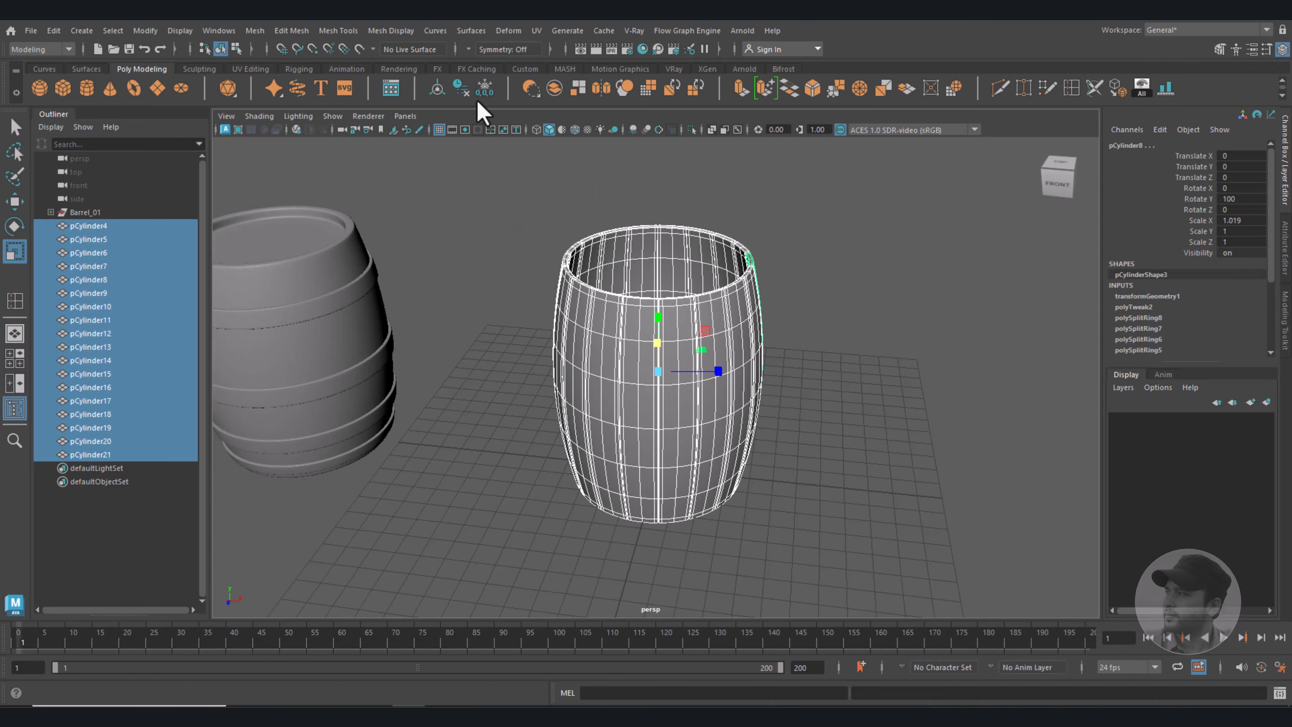
click(460, 87)
click(484, 88)
click(438, 89)
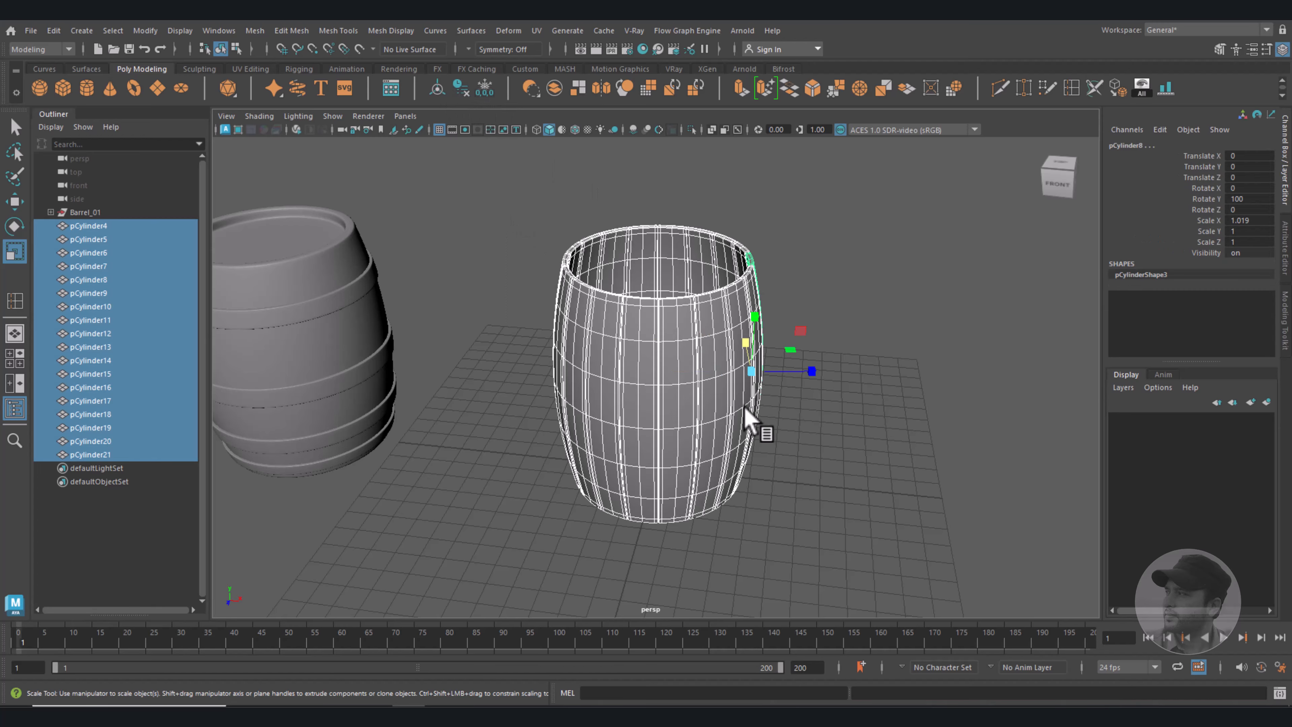
Group the selected planks, rename the group Wooden_part and clear the selection.
key(ctrl+g)
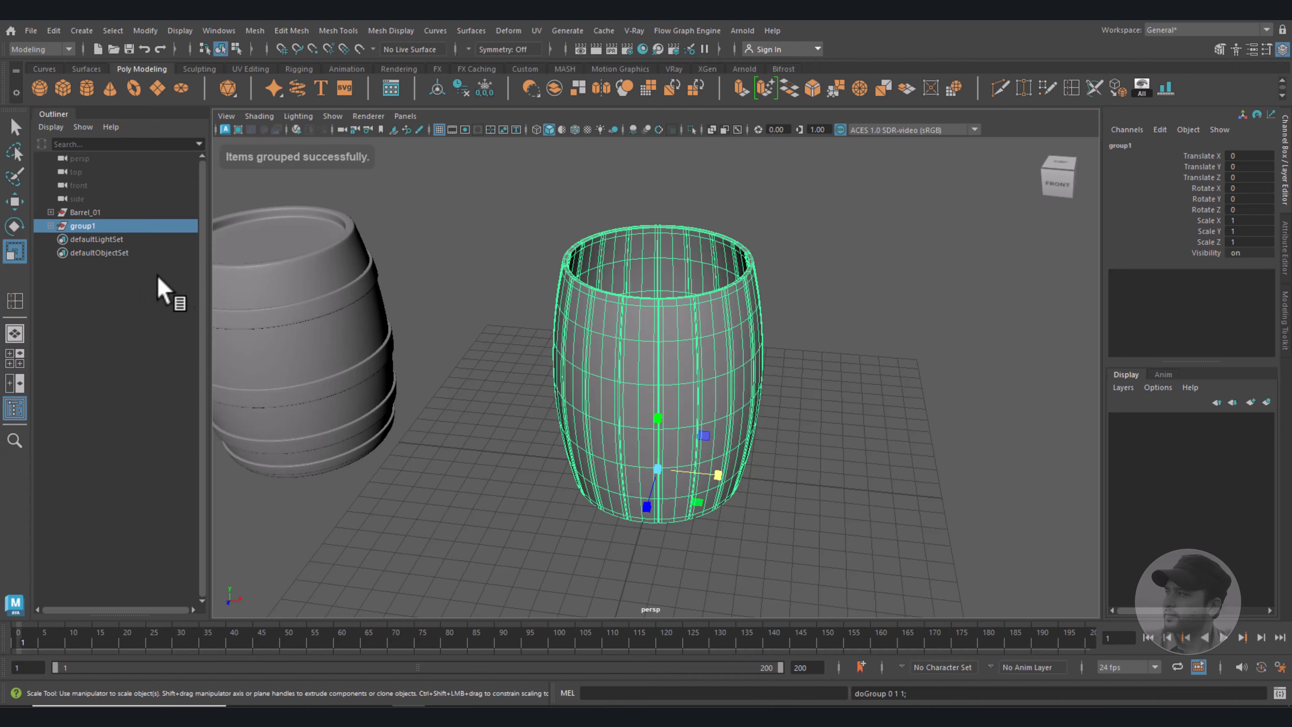
double_click(79, 226)
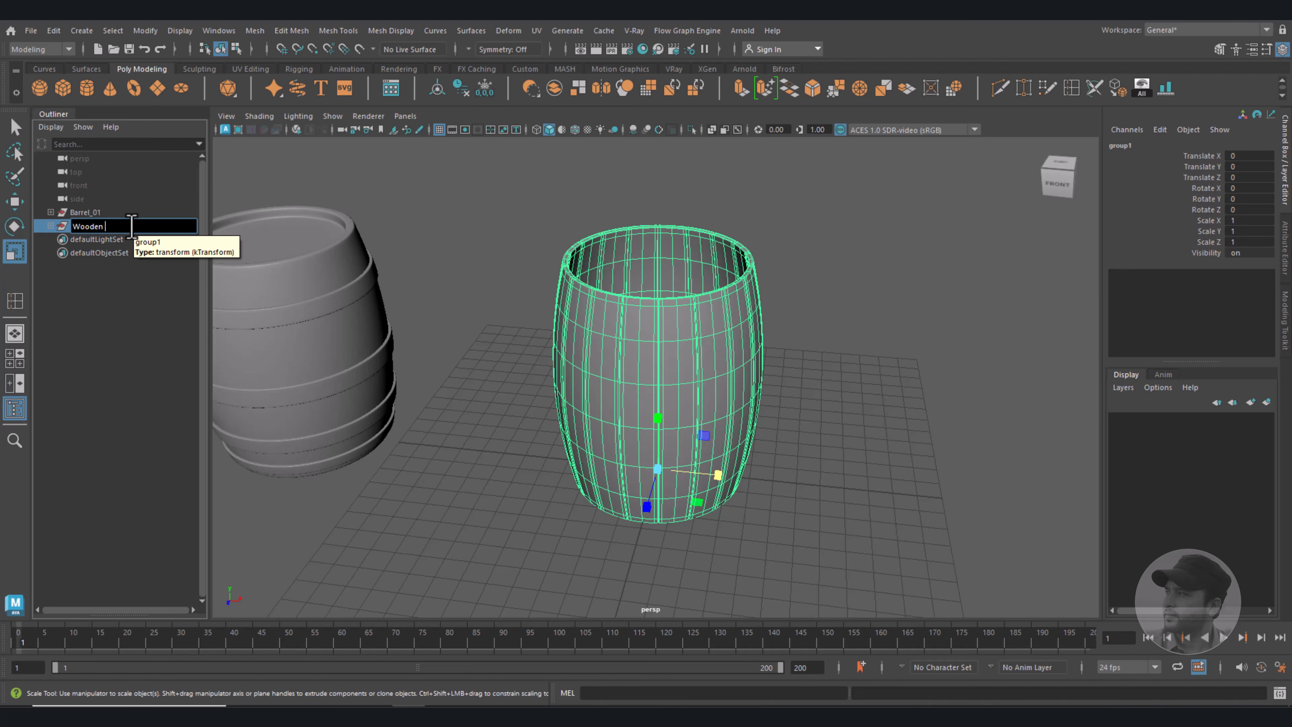
text(Wooden part)
key(Return)
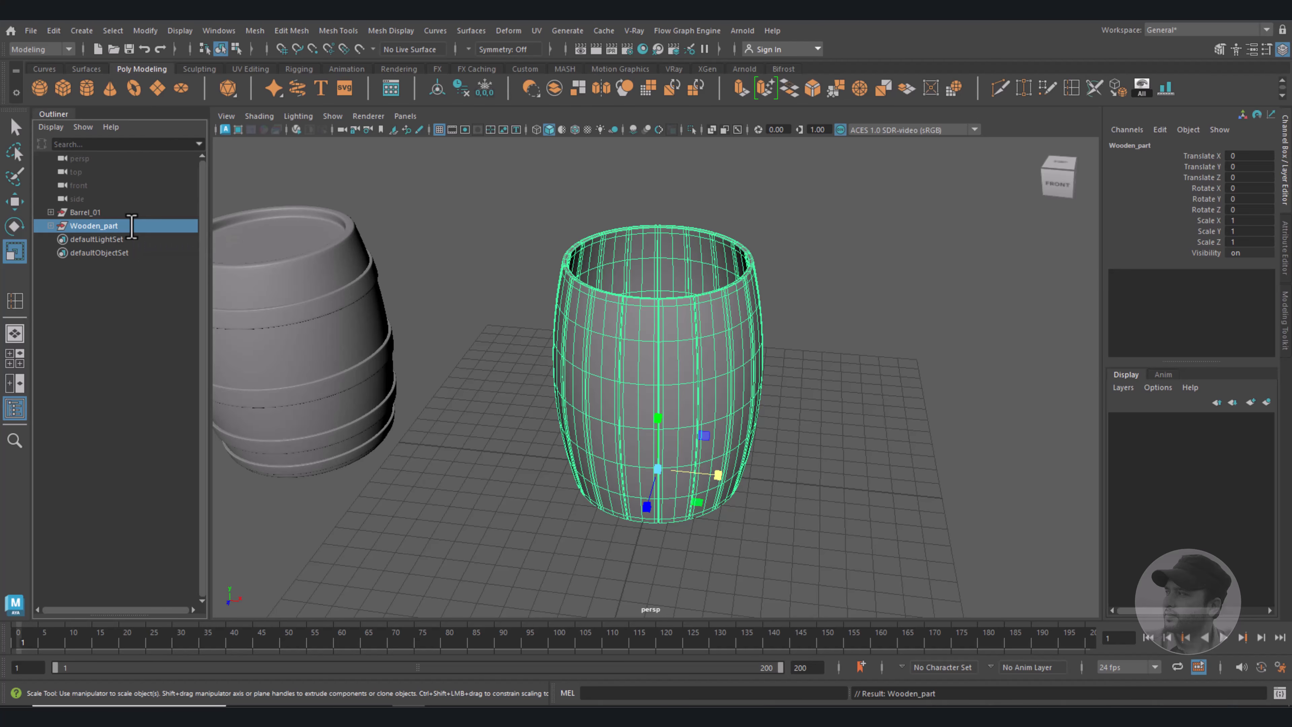
click(513, 242)
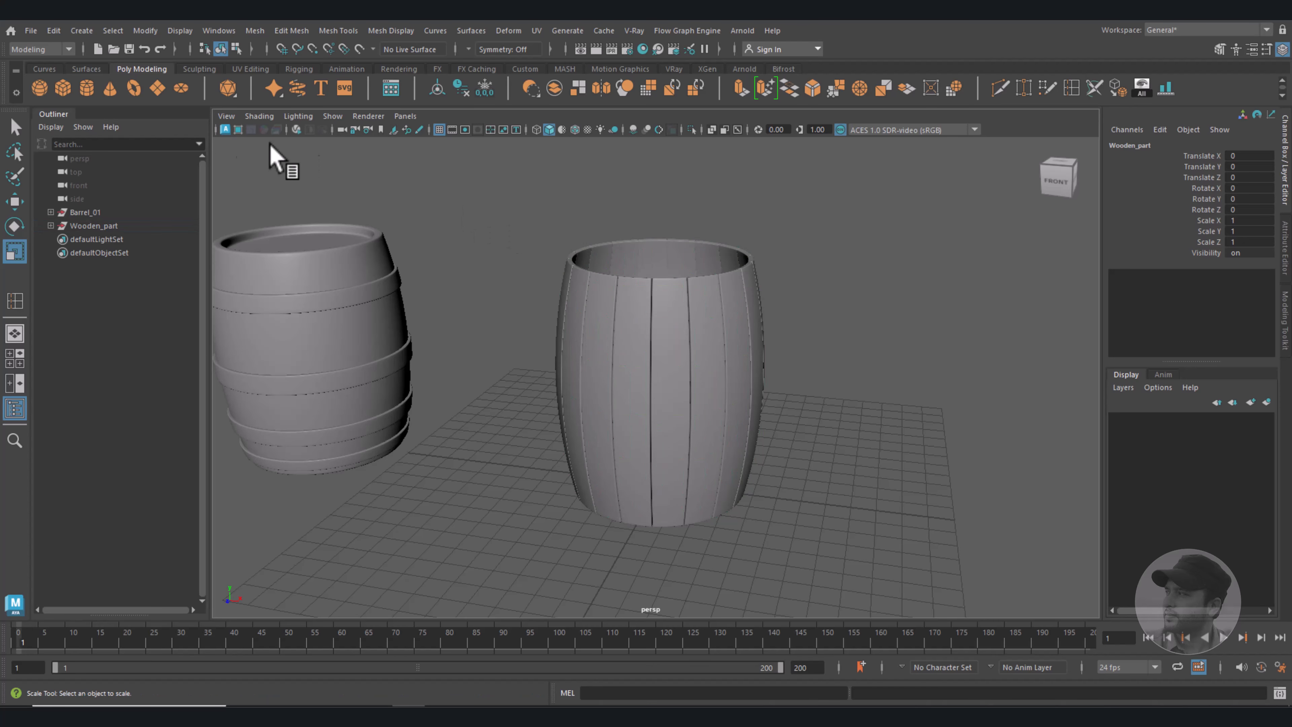
Create a polygon cylinder and raise it to about 8.633 in Y near the barrel's upper opening.
click(87, 89)
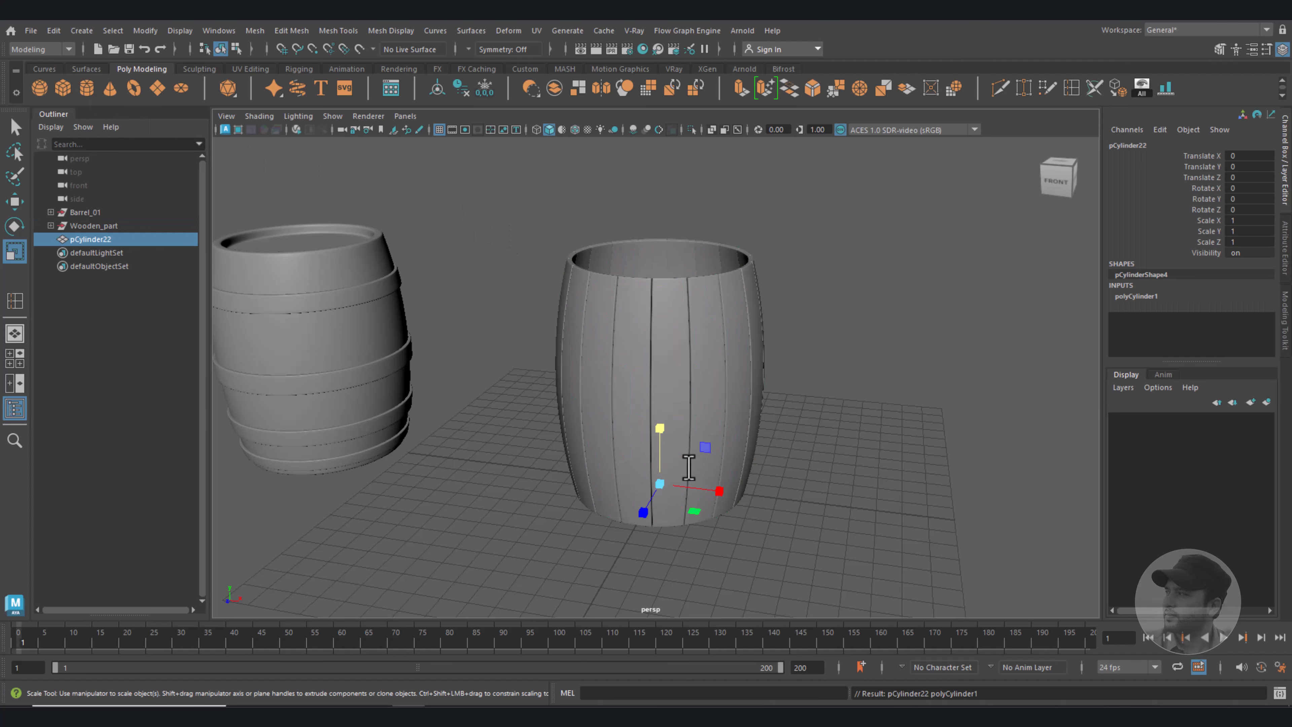
key(w)
drag(660, 458, 681, 264)
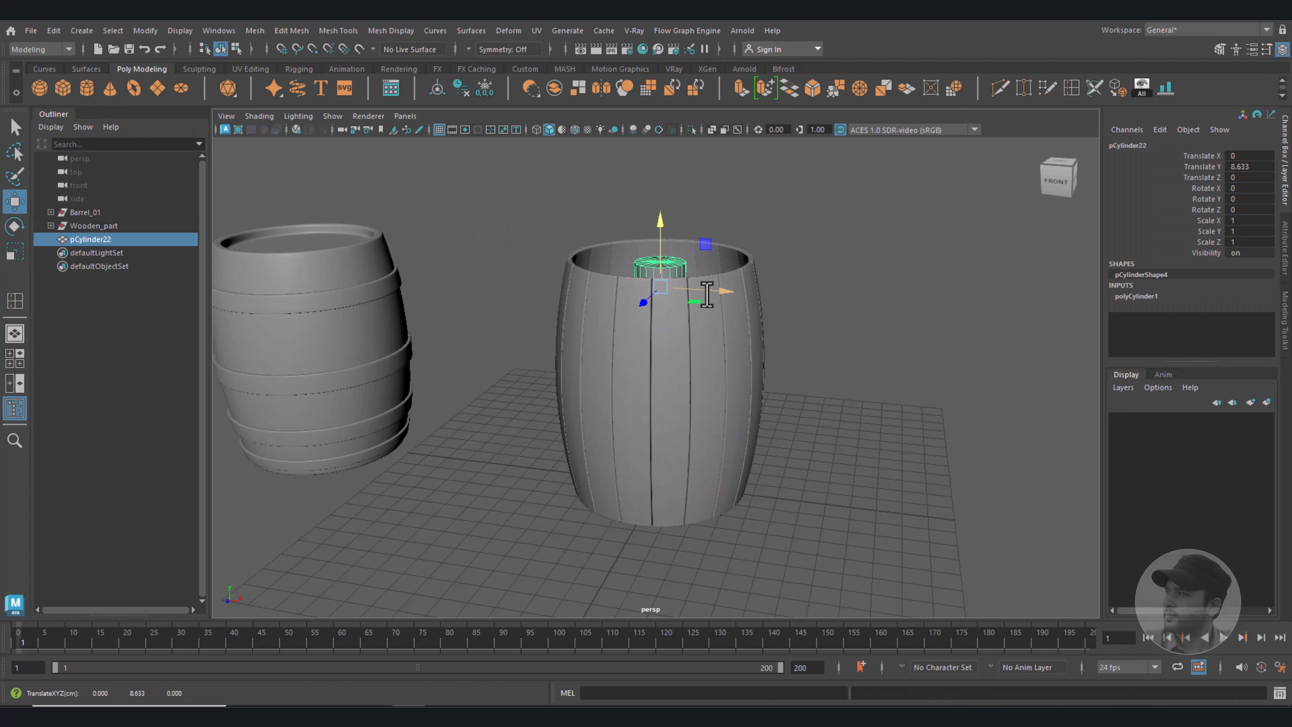
Scale the cylinder uniformly to about 3.502 in the top view so it fits the barrel opening.
key(space)
key(space)
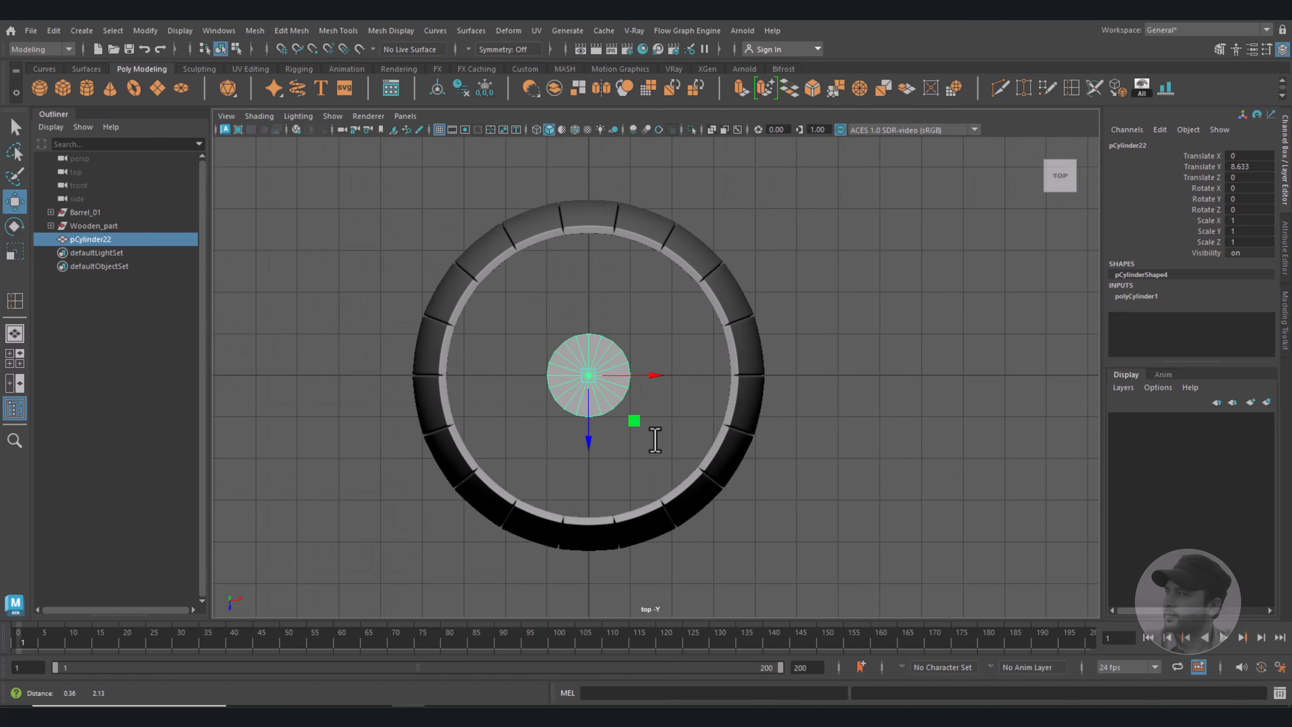
key(r)
drag(587, 395, 763, 421)
Isolate the cylinder in the perspective view and delete its side and bottom faces, keeping only the top cap.
key(space)
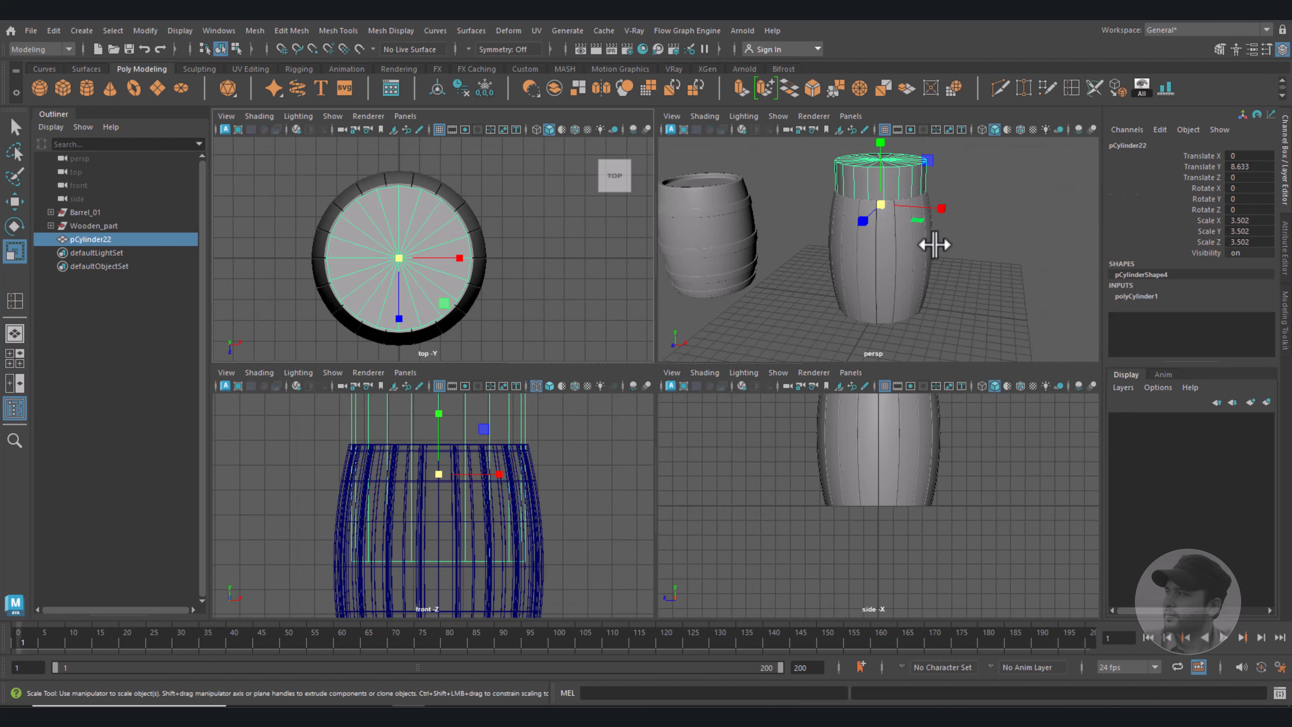
key(space)
scroll(793, 329, up, 4)
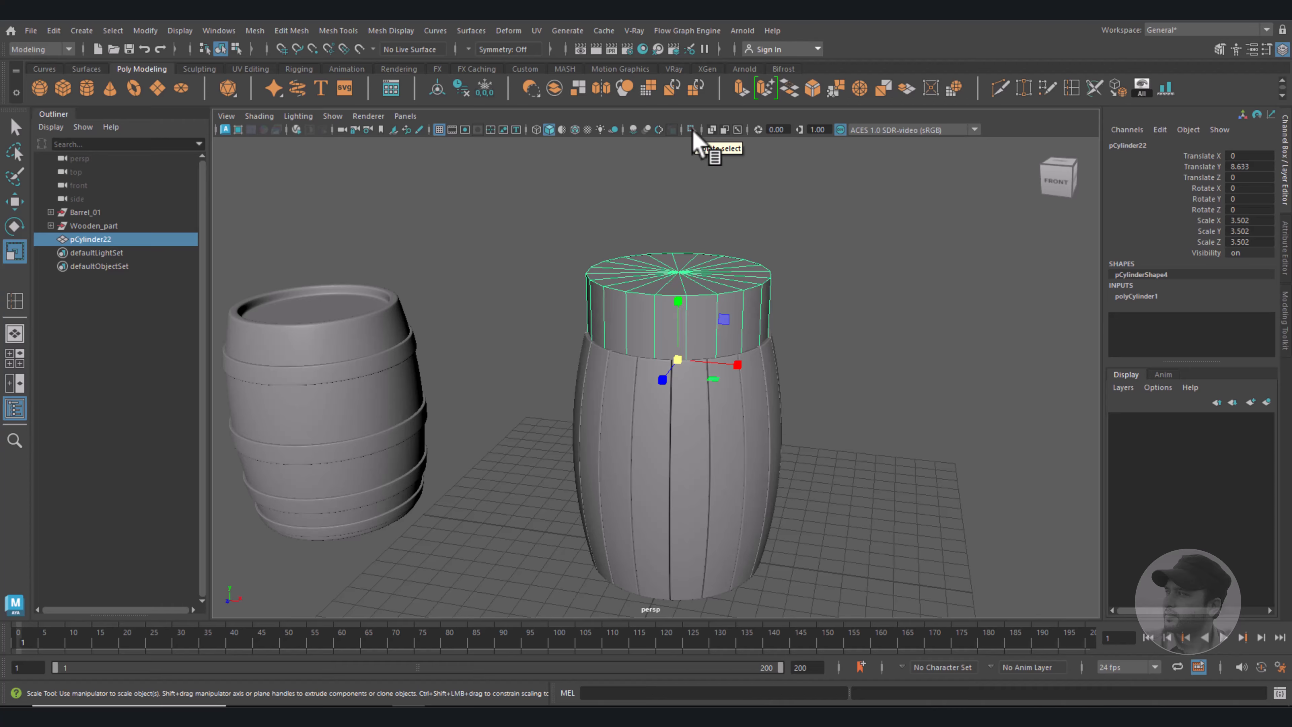
click(692, 131)
right_drag(733, 321, 733, 337)
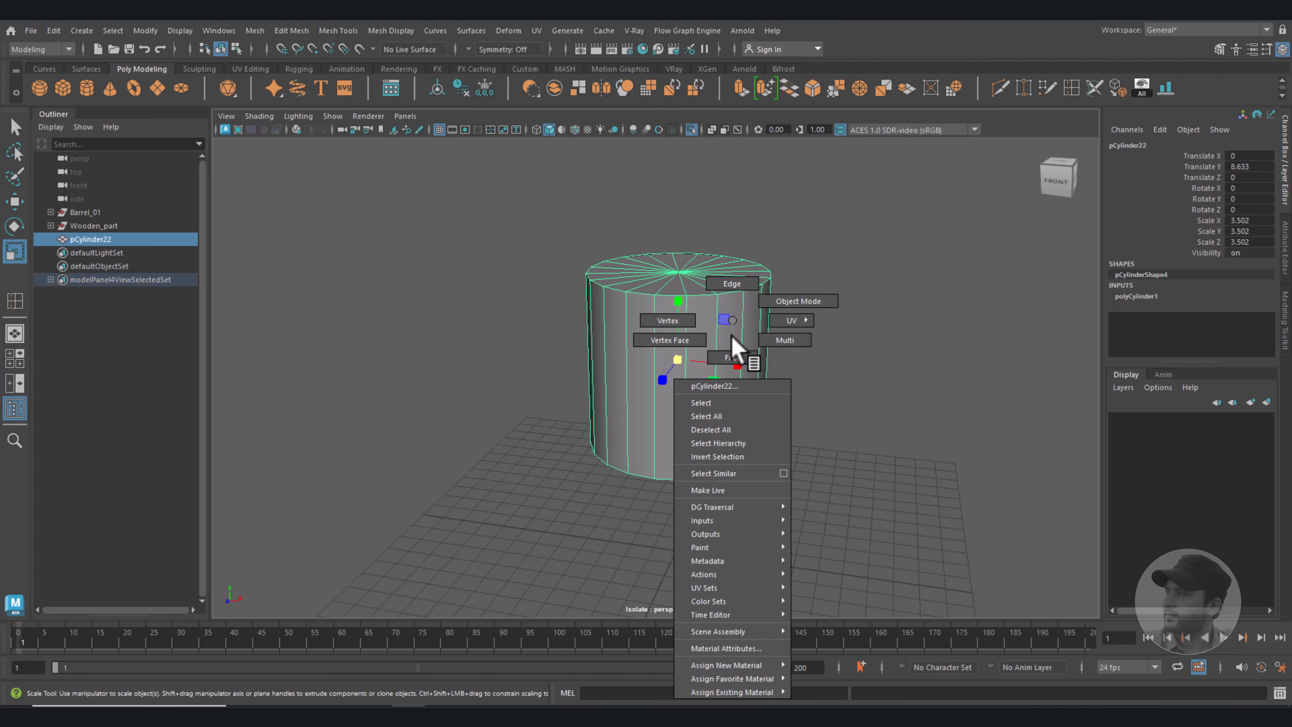
click(734, 357)
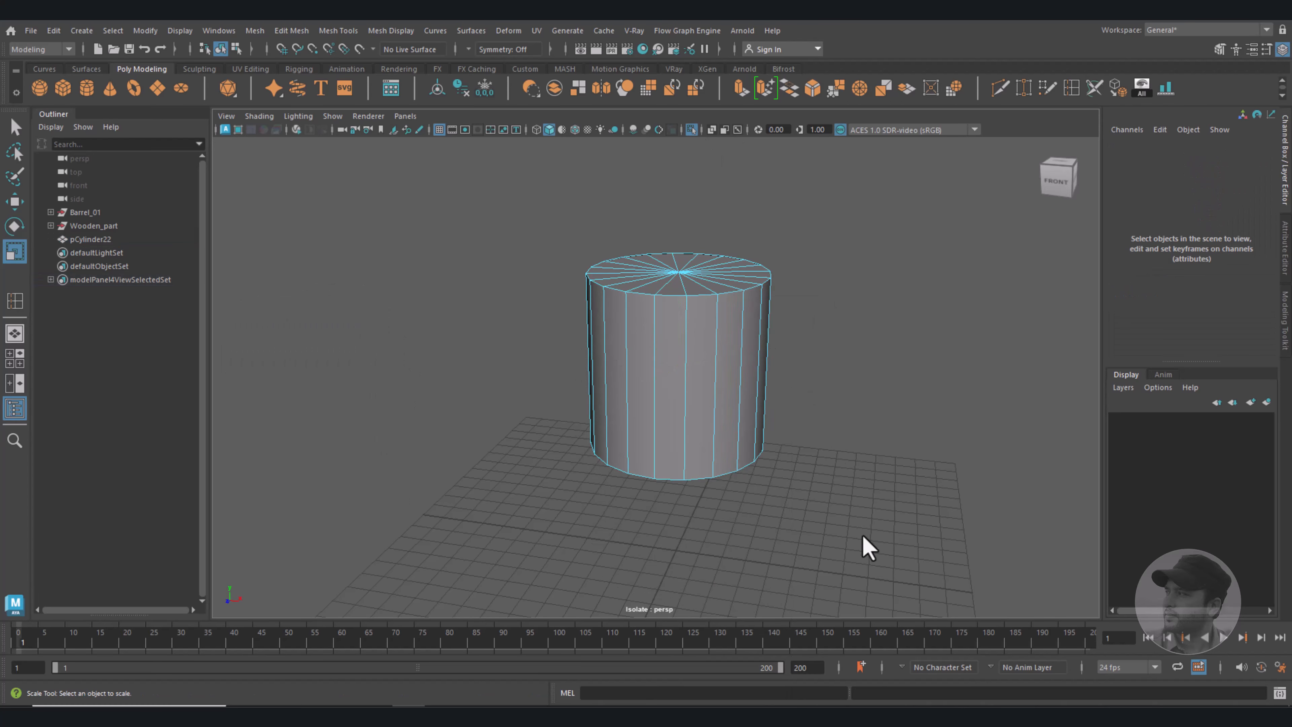
drag(863, 534, 528, 377)
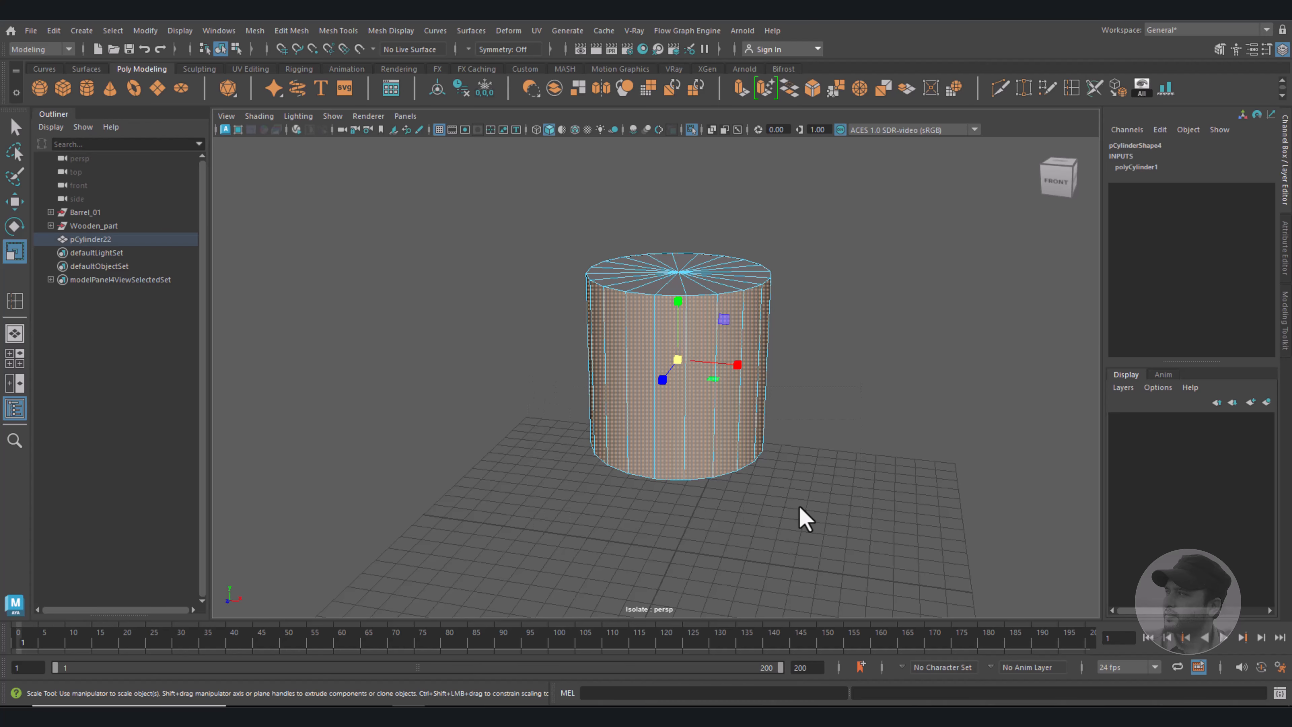
key(Delete)
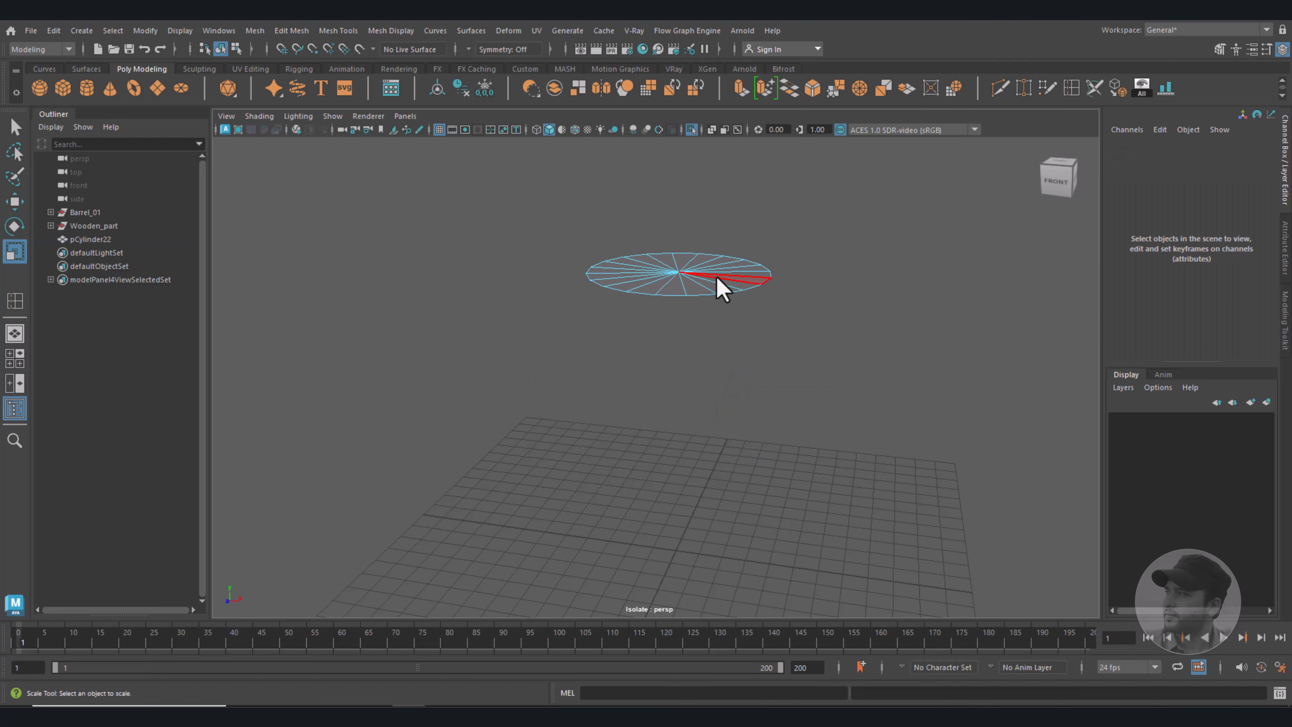
Center the disc's pivot, freeze its transformations, delete its history and show the whole scene again.
key(F8)
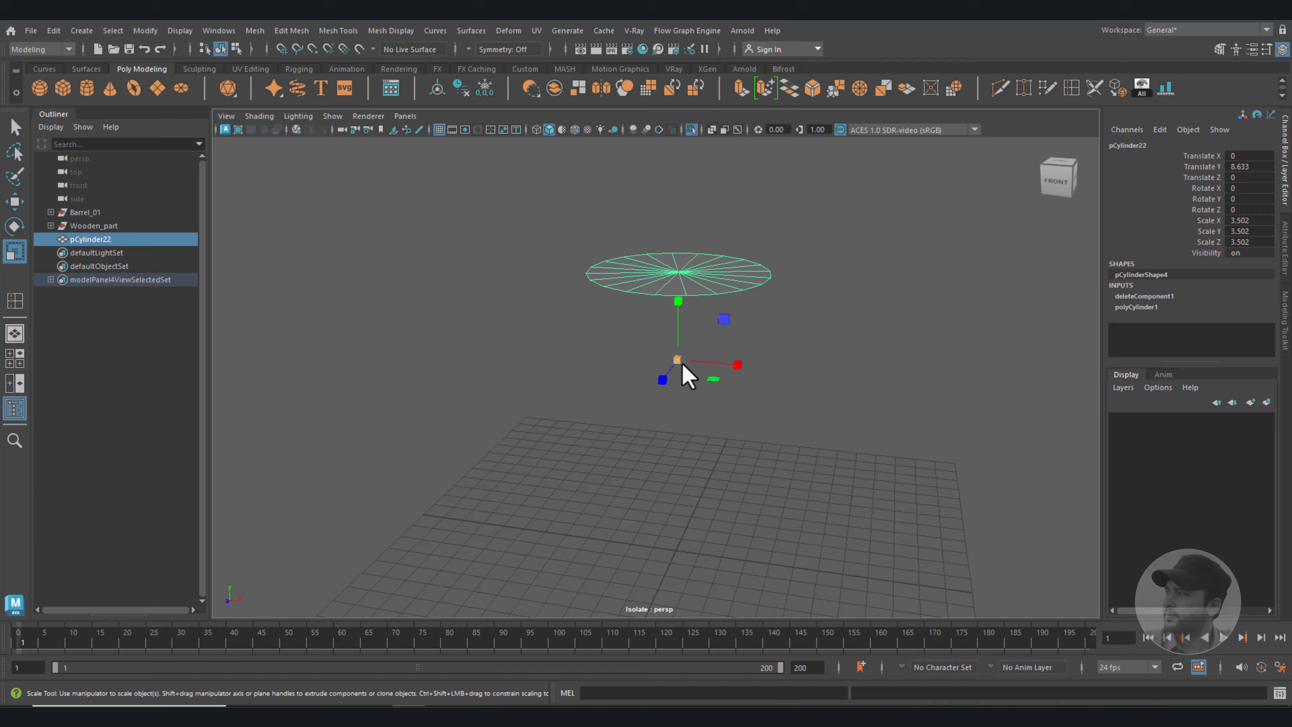
click(437, 91)
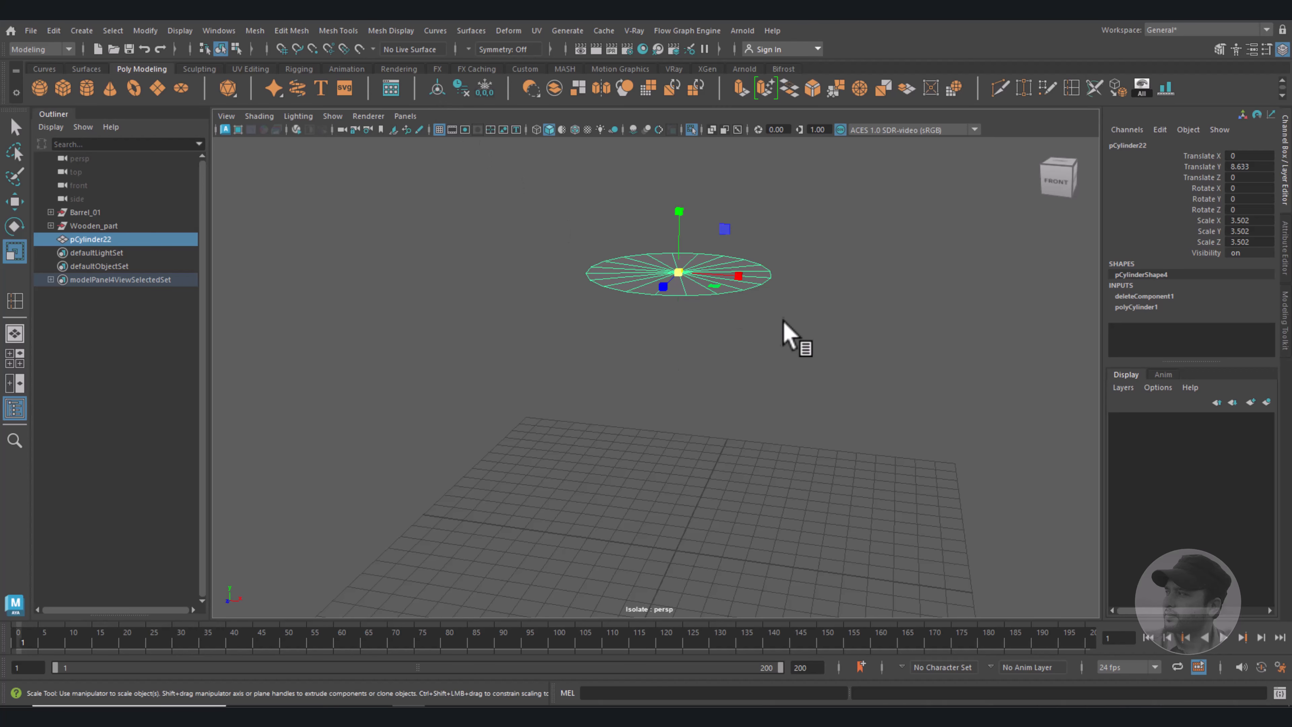
click(484, 88)
click(461, 88)
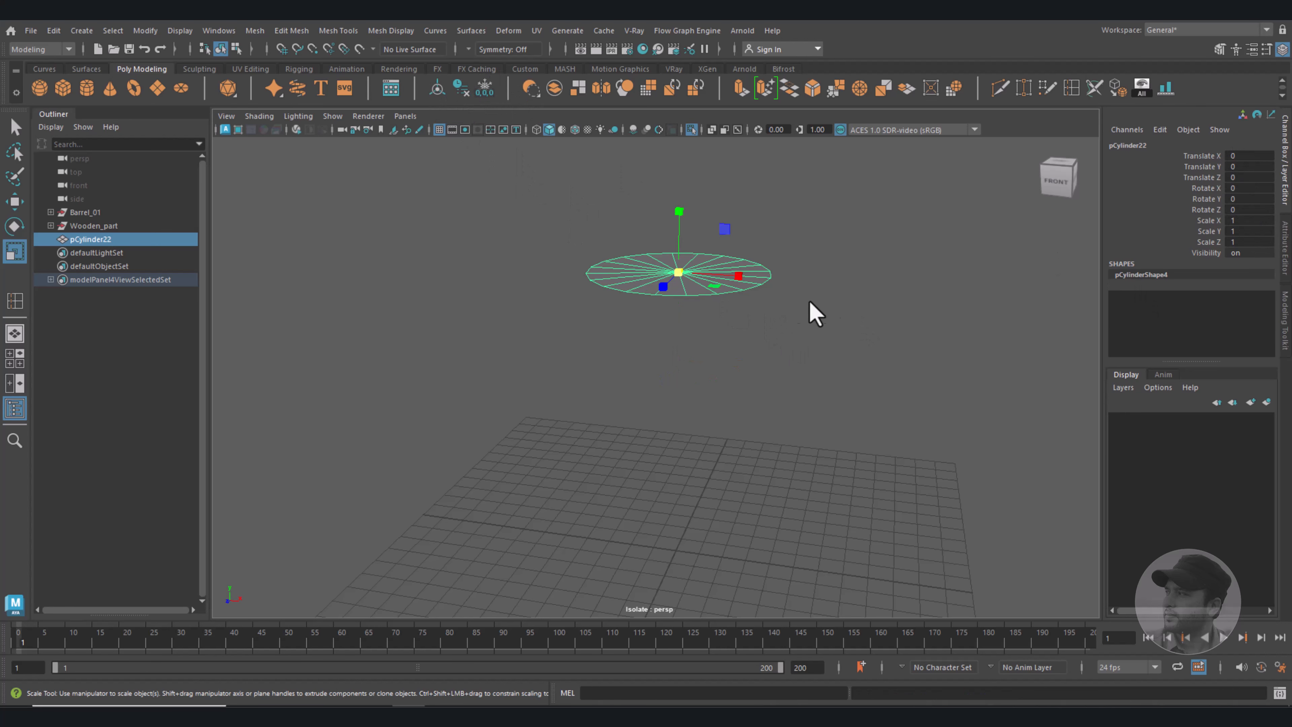
click(692, 130)
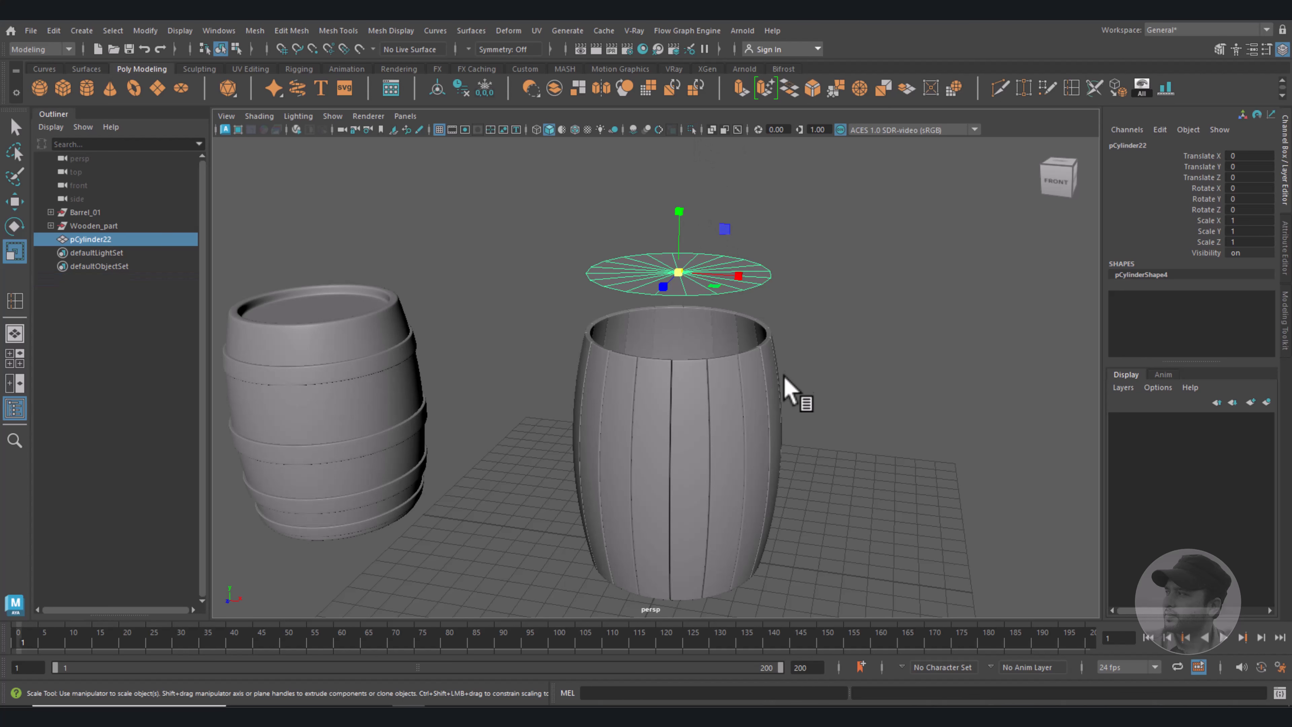
Lower the disc to about -2.677 in Y inside the barrel's opening and scale it uniformly to about 0.822.
scroll(788, 402, up, 4)
key(w)
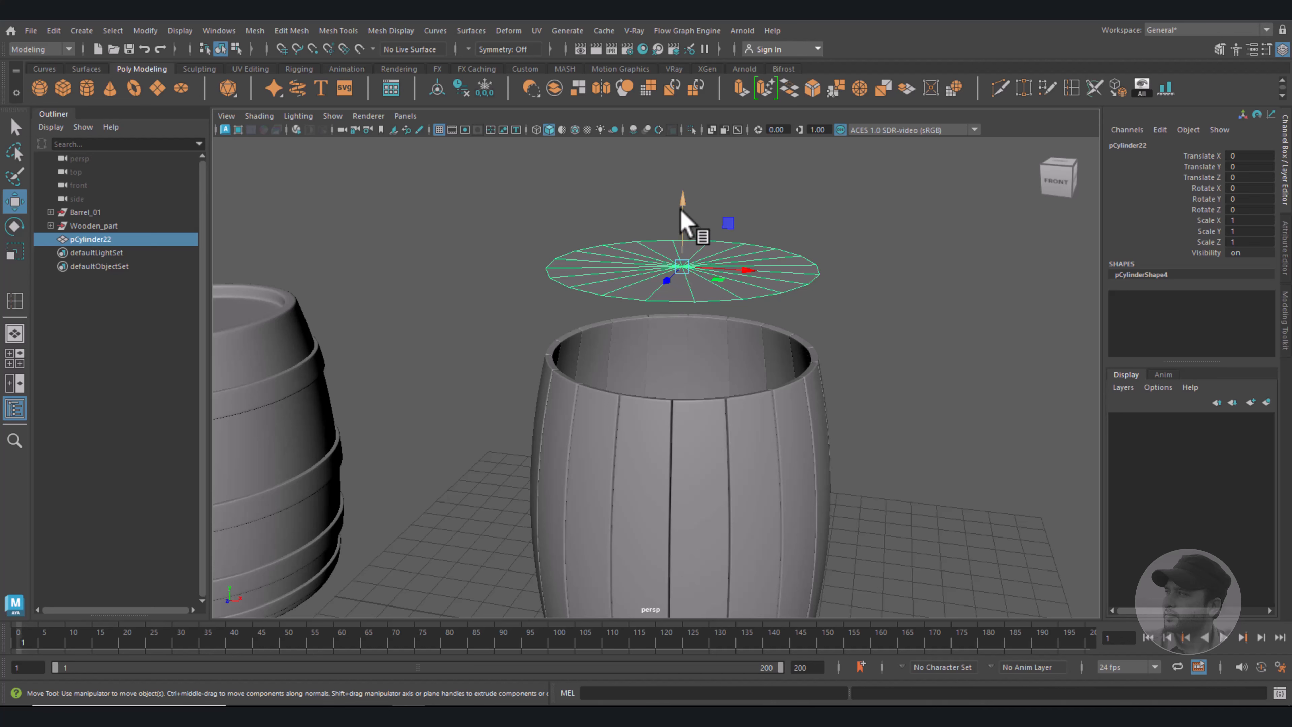
drag(681, 212, 709, 427)
key(r)
drag(680, 377, 735, 426)
scroll(727, 391, up, 3)
Extrude the disc's border edges outward with an offset of 0.71 to reach the barrel wall.
right_drag(756, 320, 742, 283)
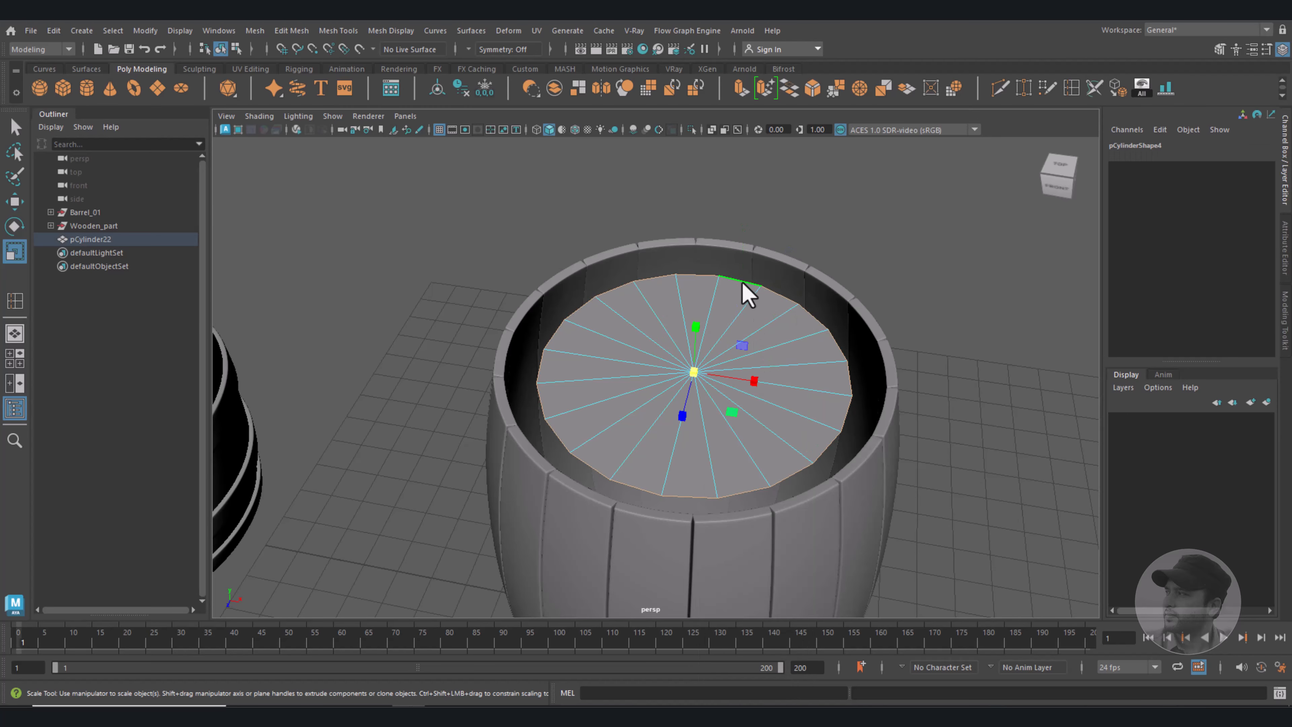
key(ctrl+e)
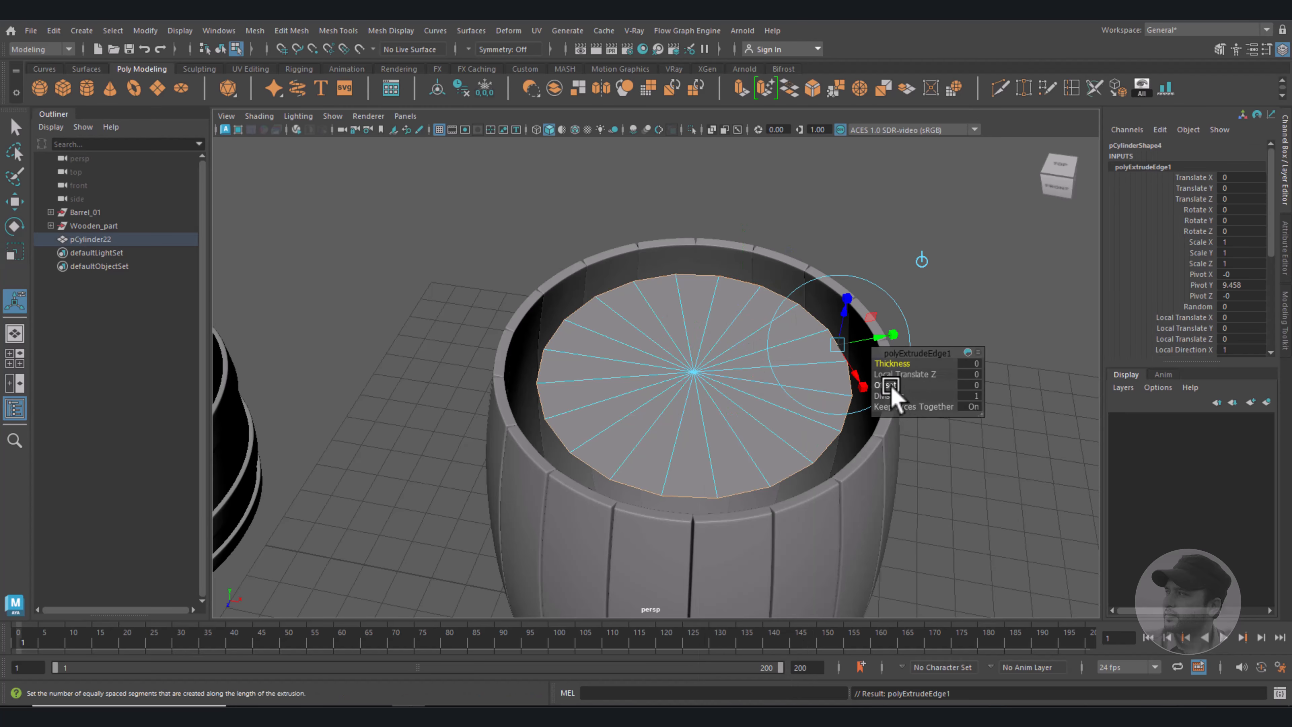
drag(893, 389, 938, 391)
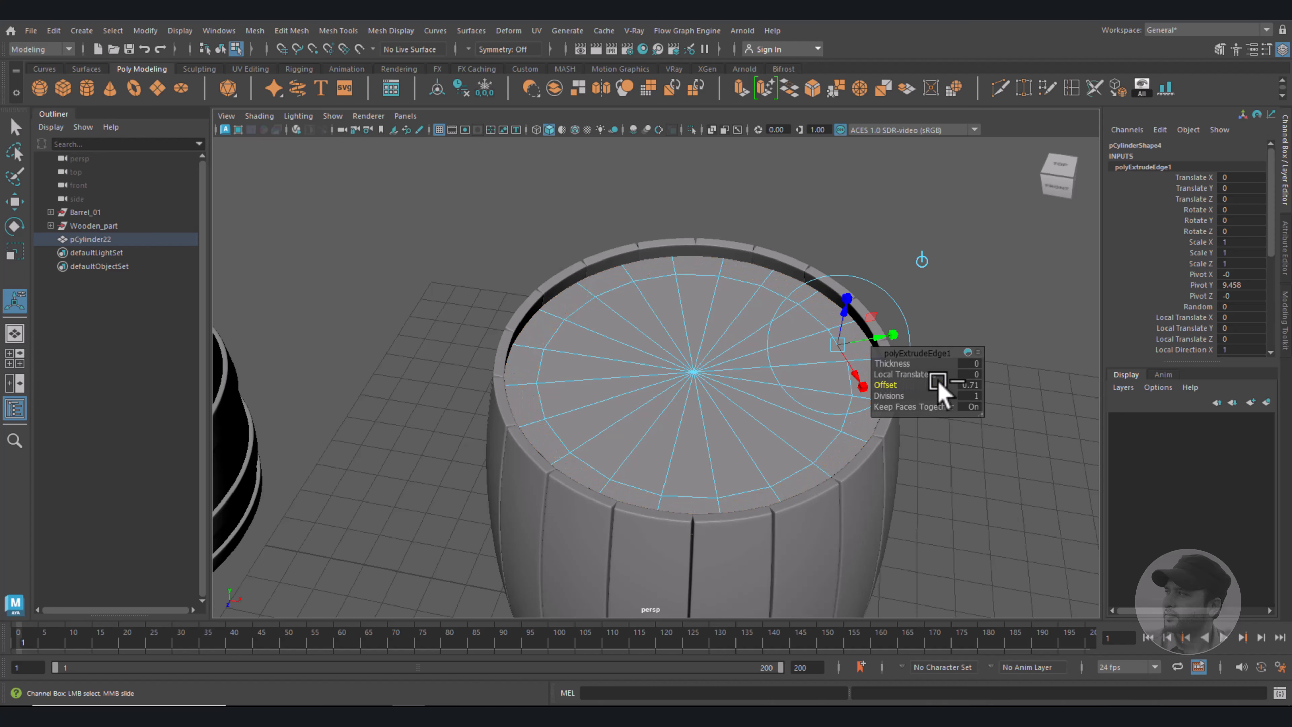
alt+drag(784, 439, 808, 422)
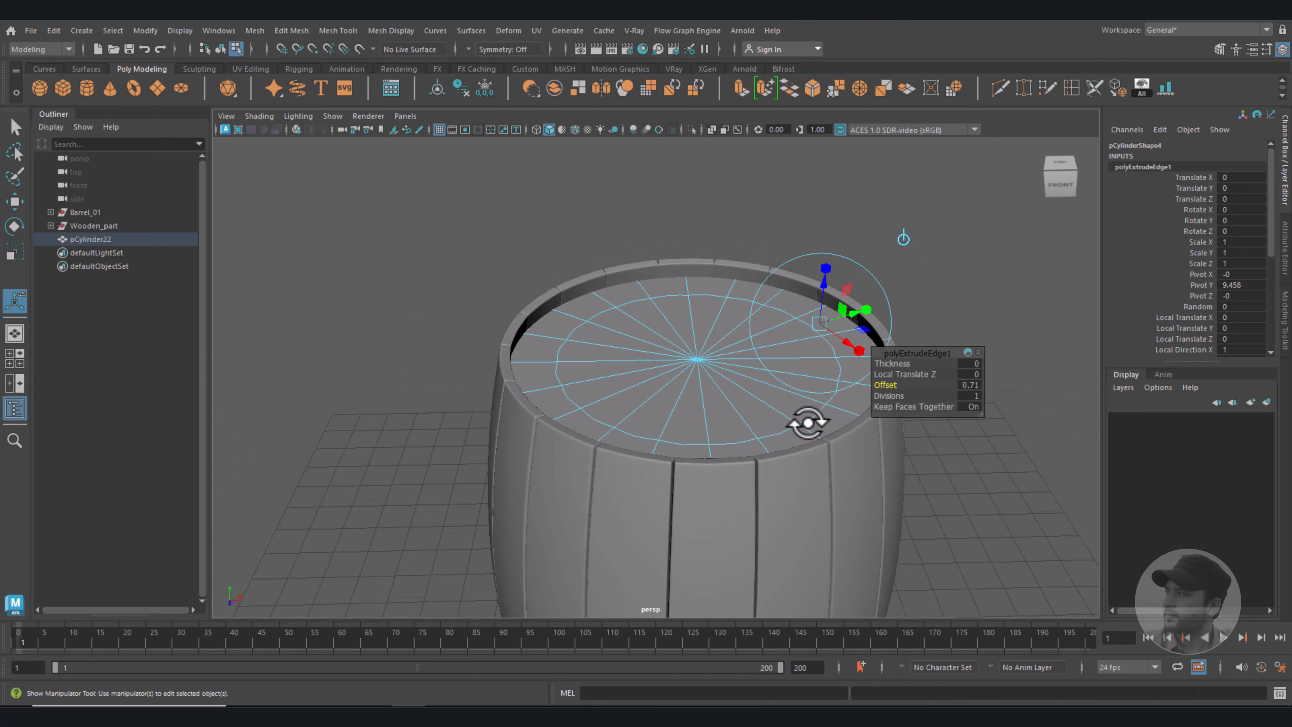
Extrude the lid's inner faces down with a Local Translate Z of -0.393 and scale them inward to slope the recess wall.
right_click(703, 344)
click(703, 357)
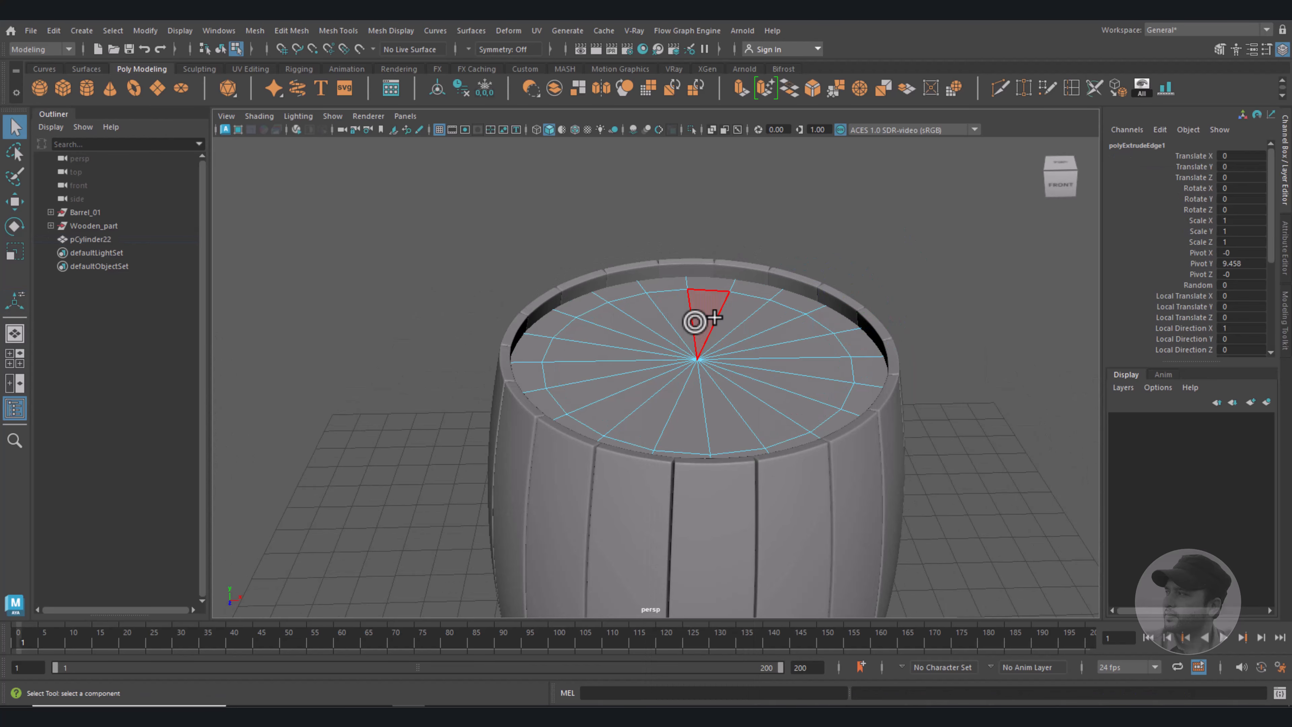
mouse_move(694, 322)
mouse_down()
mouse_move(649, 341)
mouse_move(712, 369)
mouse_move(736, 318)
mouse_move(779, 401)
mouse_move(836, 378)
mouse_up()
key(ctrl+e)
drag(779, 295, 776, 334)
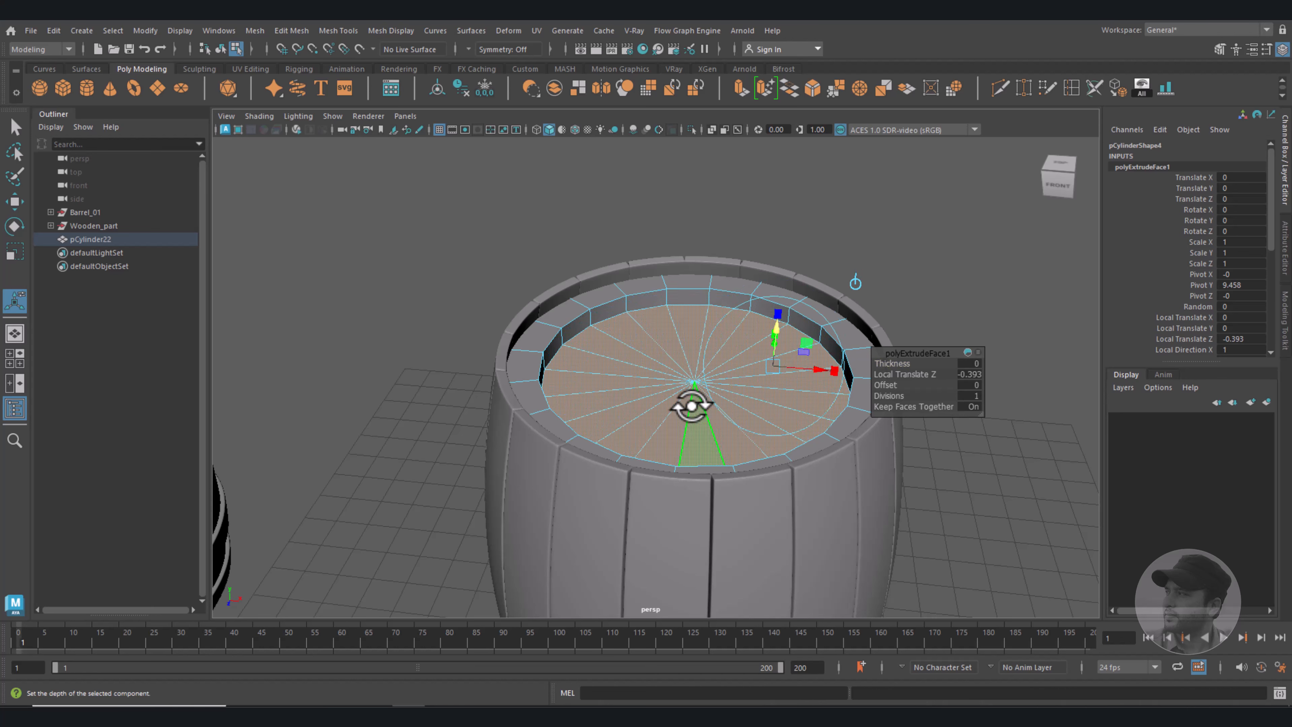
key(r)
drag(693, 383, 742, 363)
Scale the whole lid uniformly to 0.87 and shrink its outer border edges until they fit inside the barrel wall.
right_drag(740, 364, 773, 300)
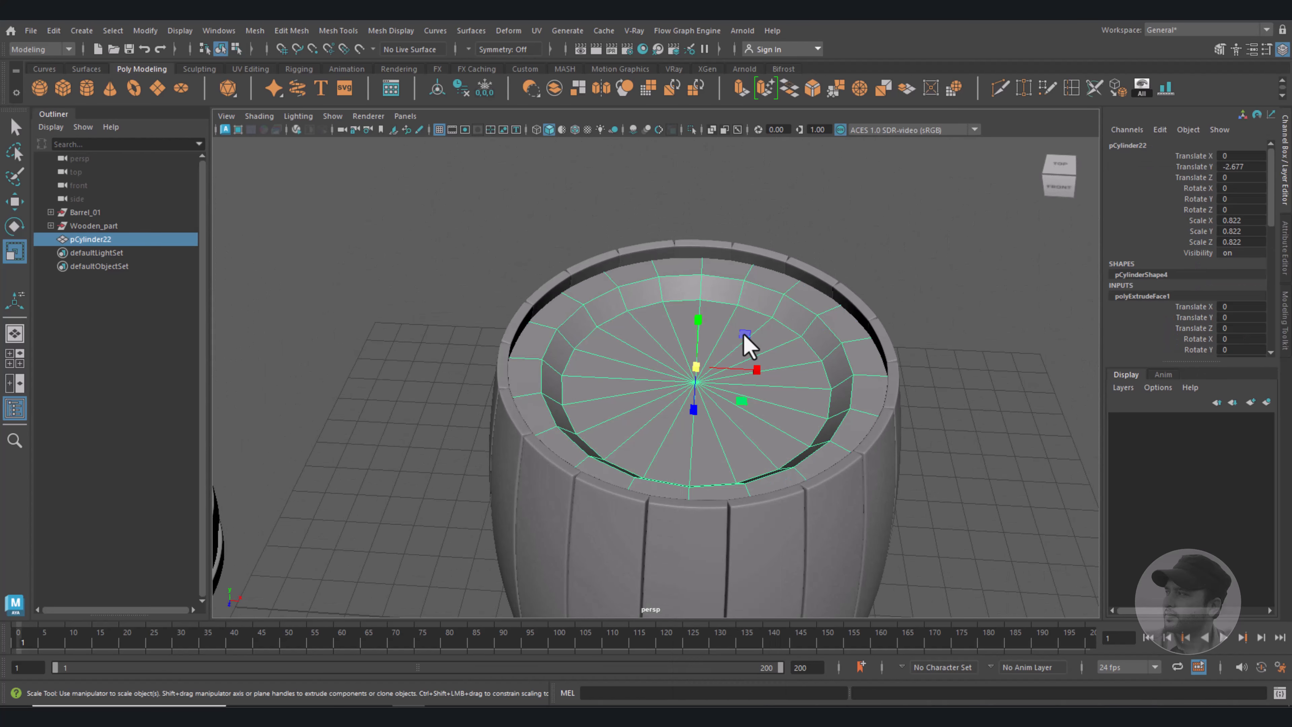
drag(699, 369, 722, 383)
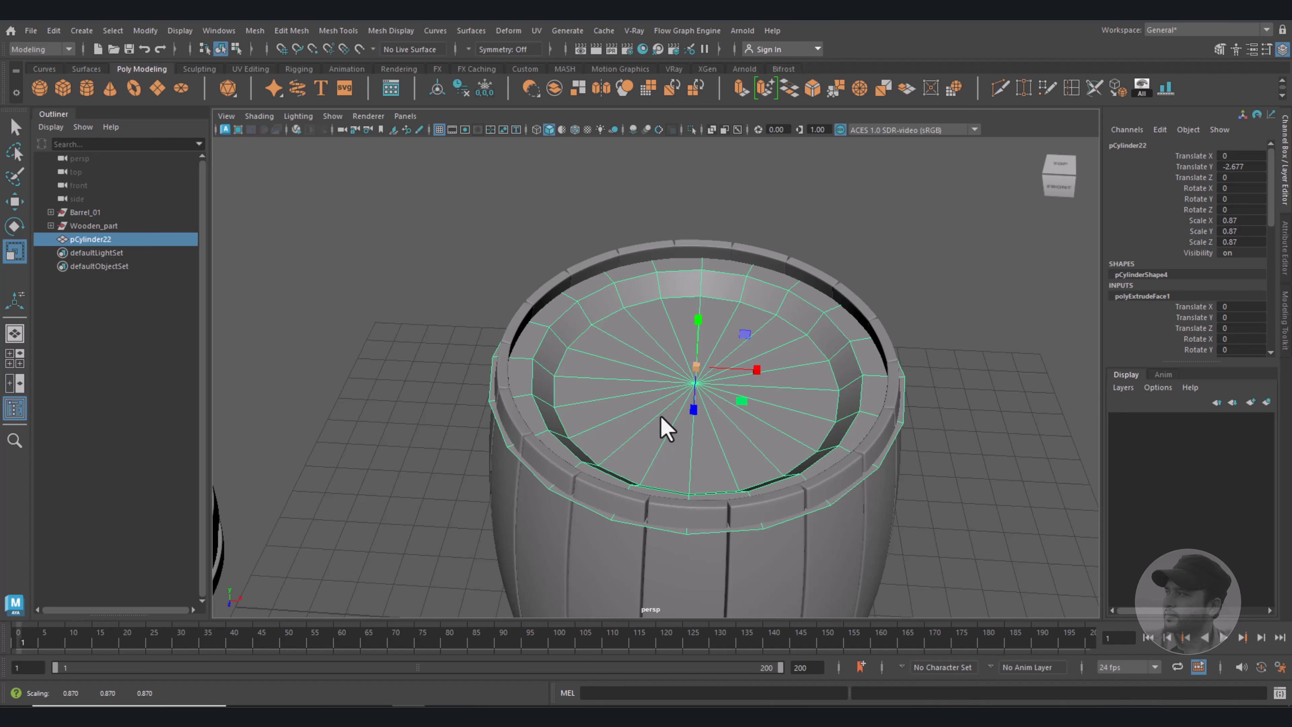
right_drag(632, 320, 633, 458)
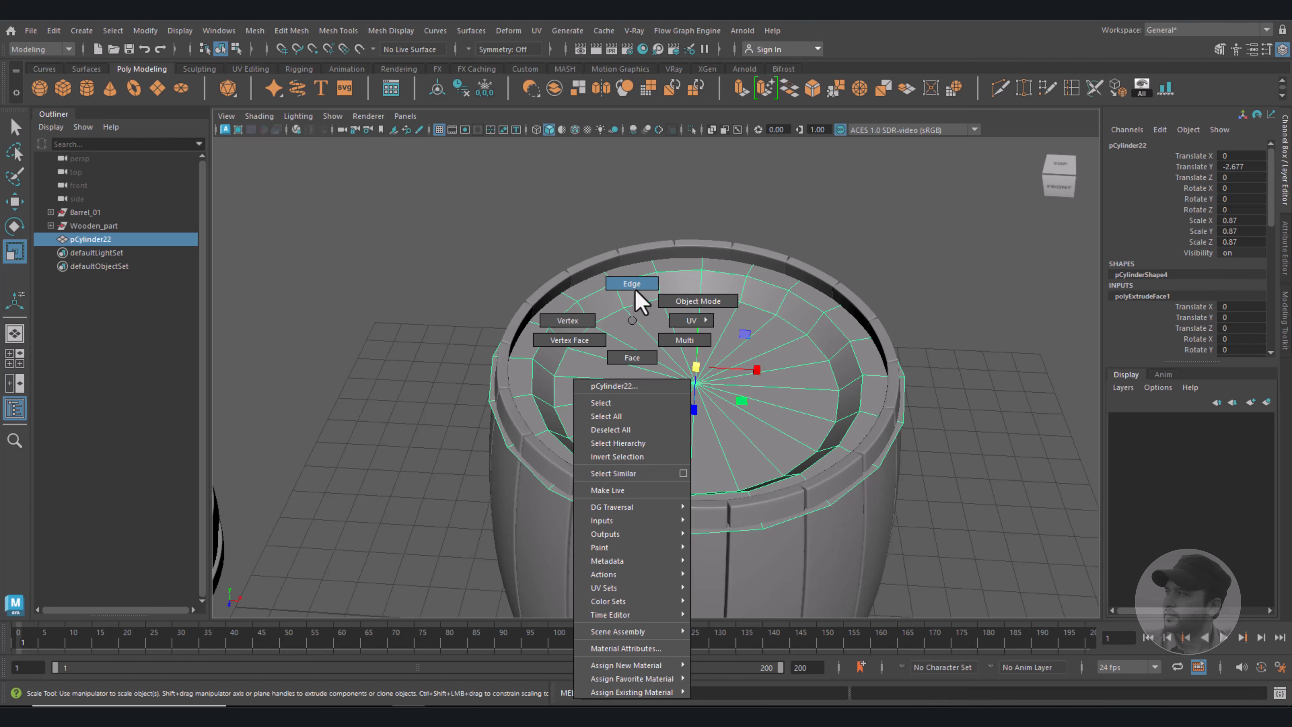
right_drag(635, 293, 636, 293)
double_click(674, 537)
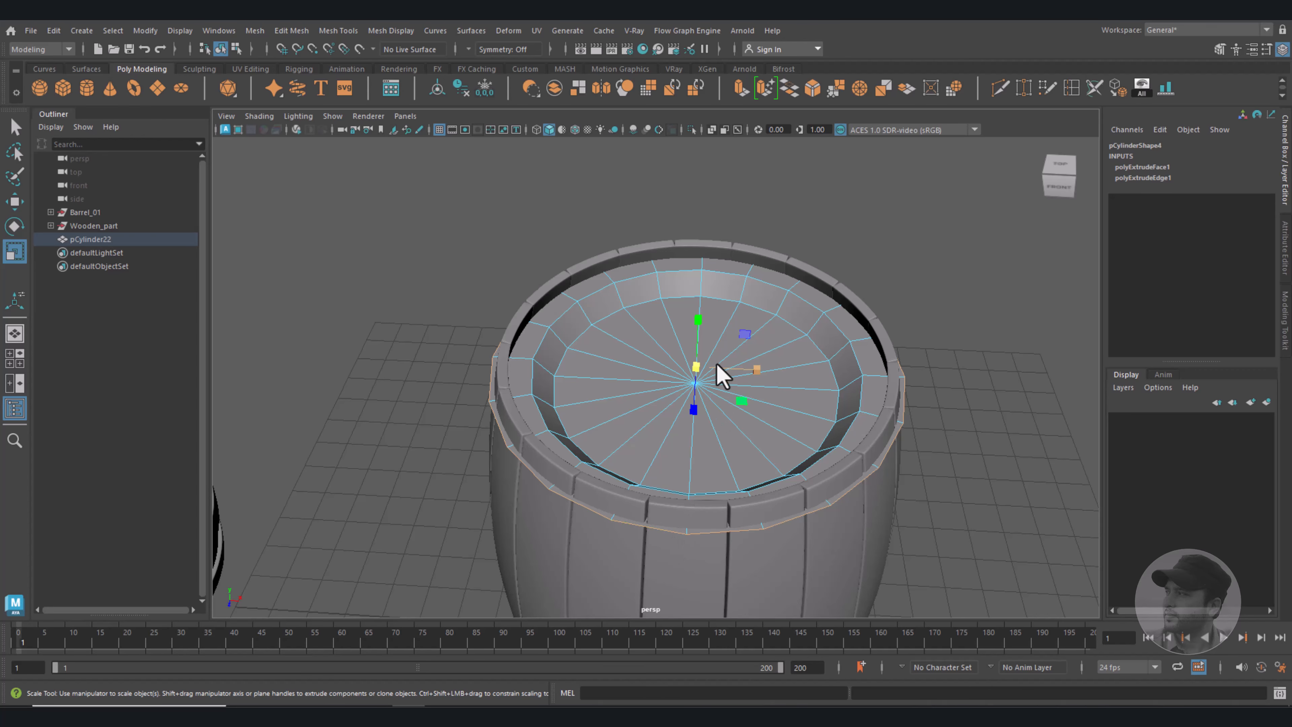
drag(699, 369, 690, 377)
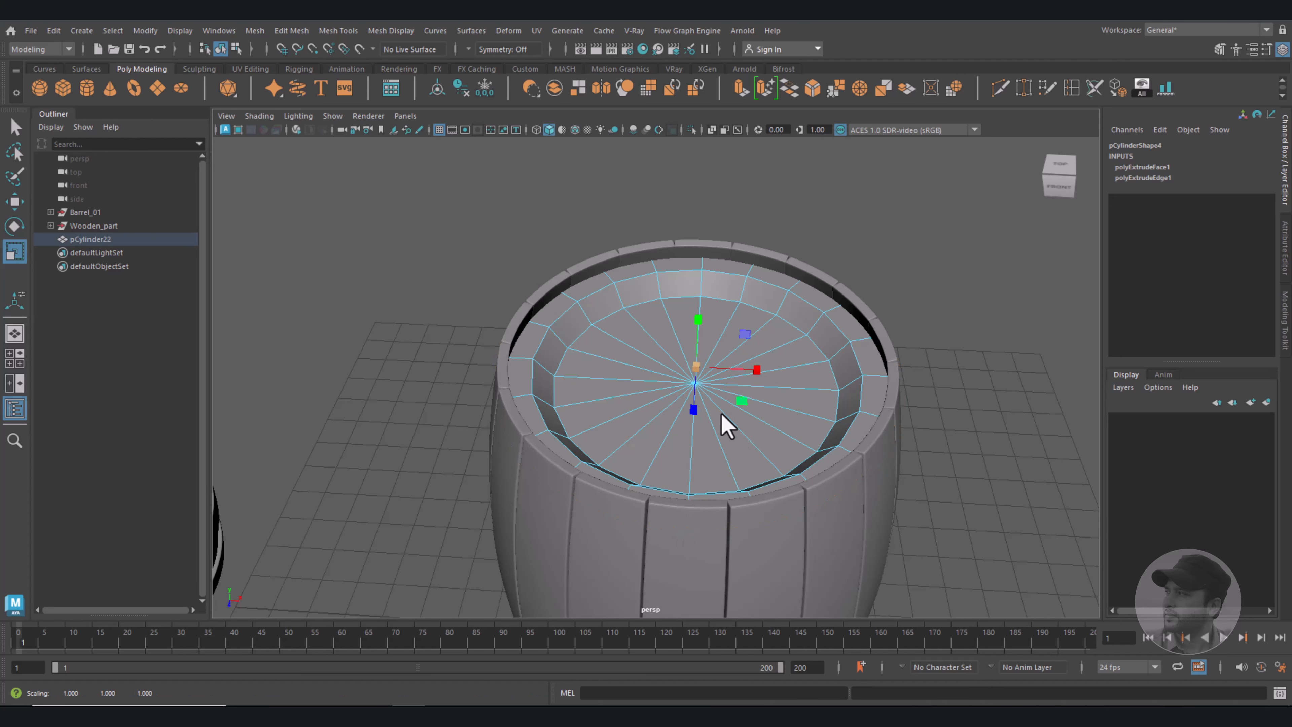
Bevel the upper and lower edge loops of the lid's recess with a fraction of 0.35 and 2 segments.
alt+drag(755, 439, 755, 311)
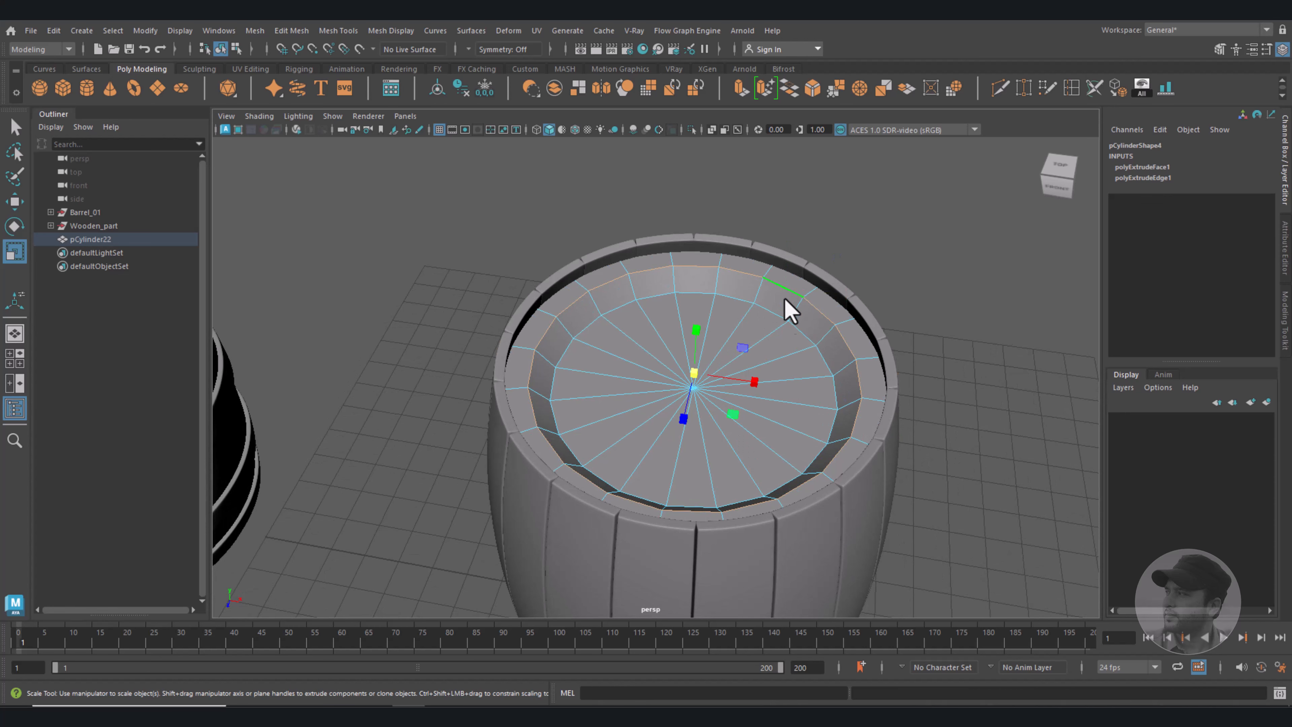
shift+double_click(772, 311)
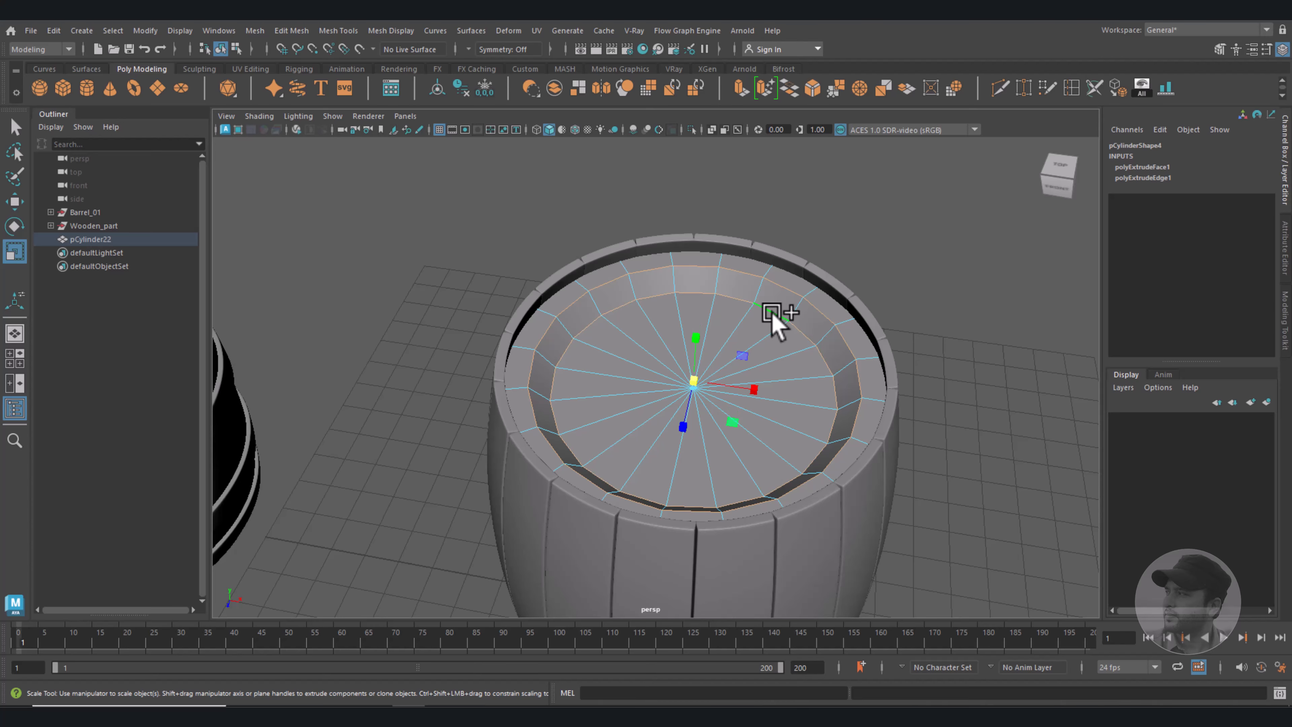
key(ctrl+b)
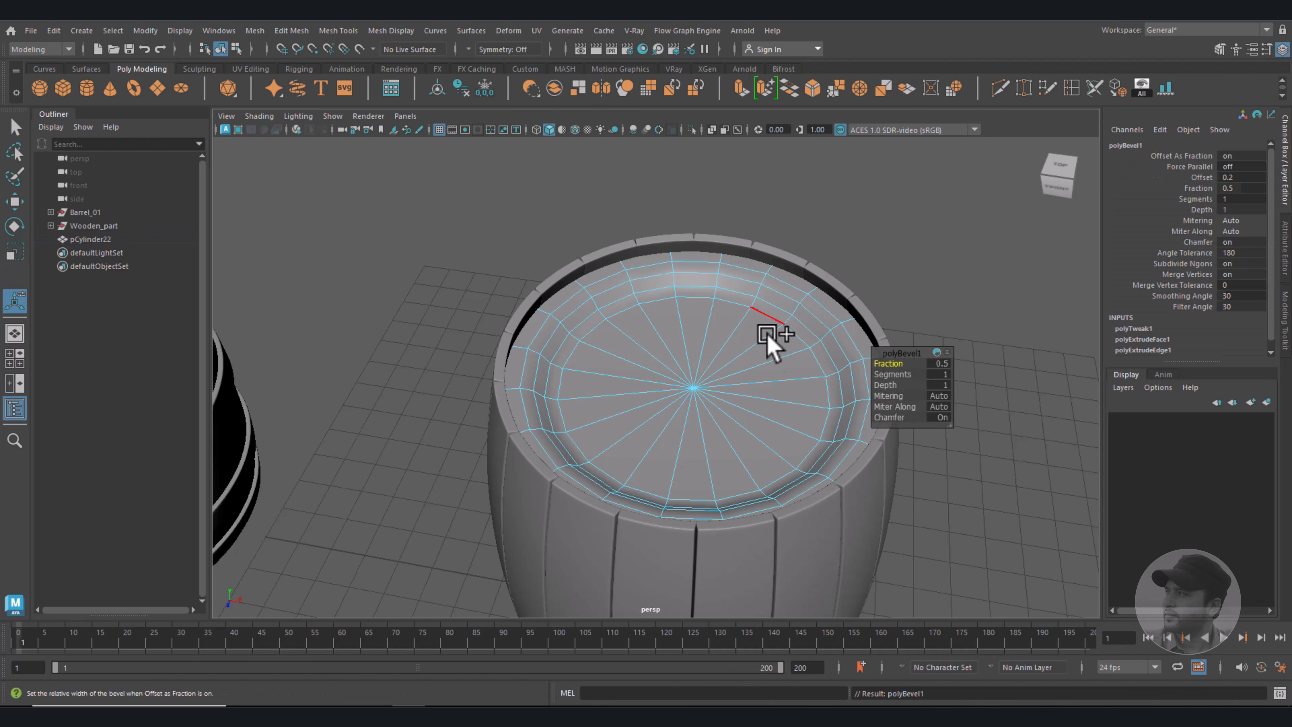
mouse_move(896, 369)
mouse_down()
mouse_move(884, 369)
mouse_move(906, 377)
mouse_up()
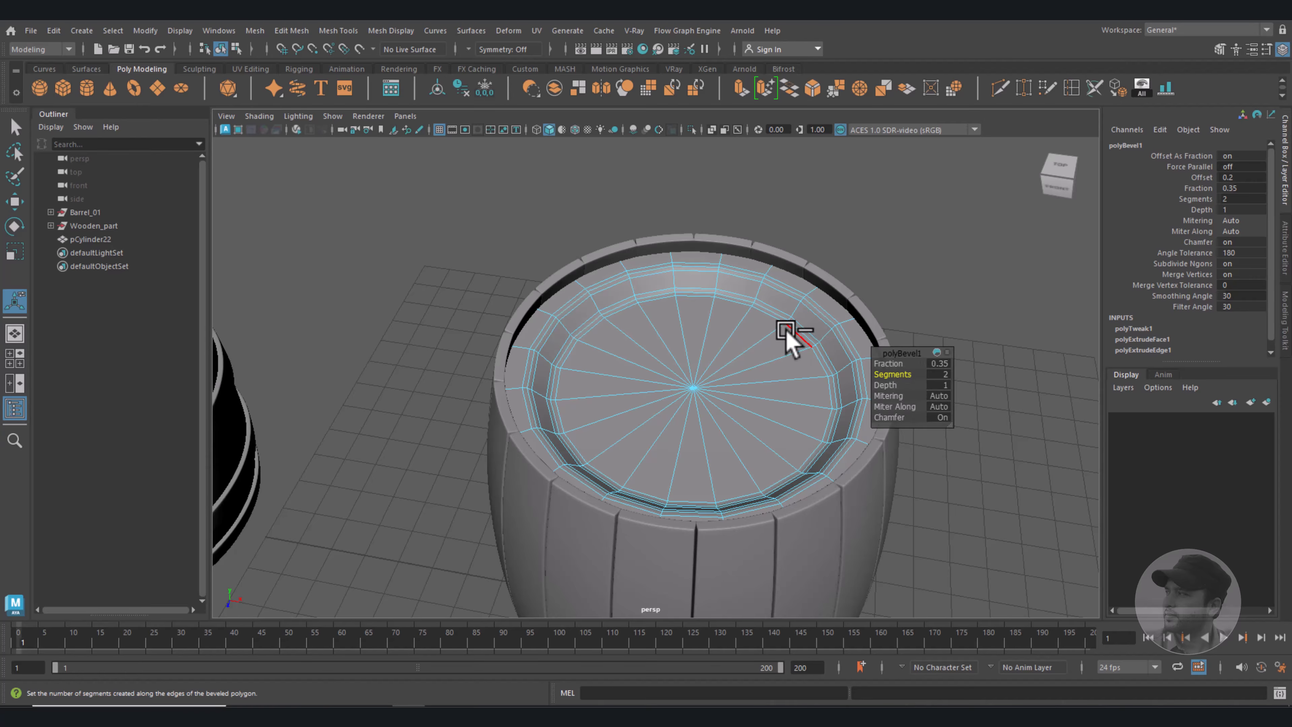
Examine the bevelled lid in smooth preview and return it to the unsmoothed display.
right_drag(787, 337, 849, 311)
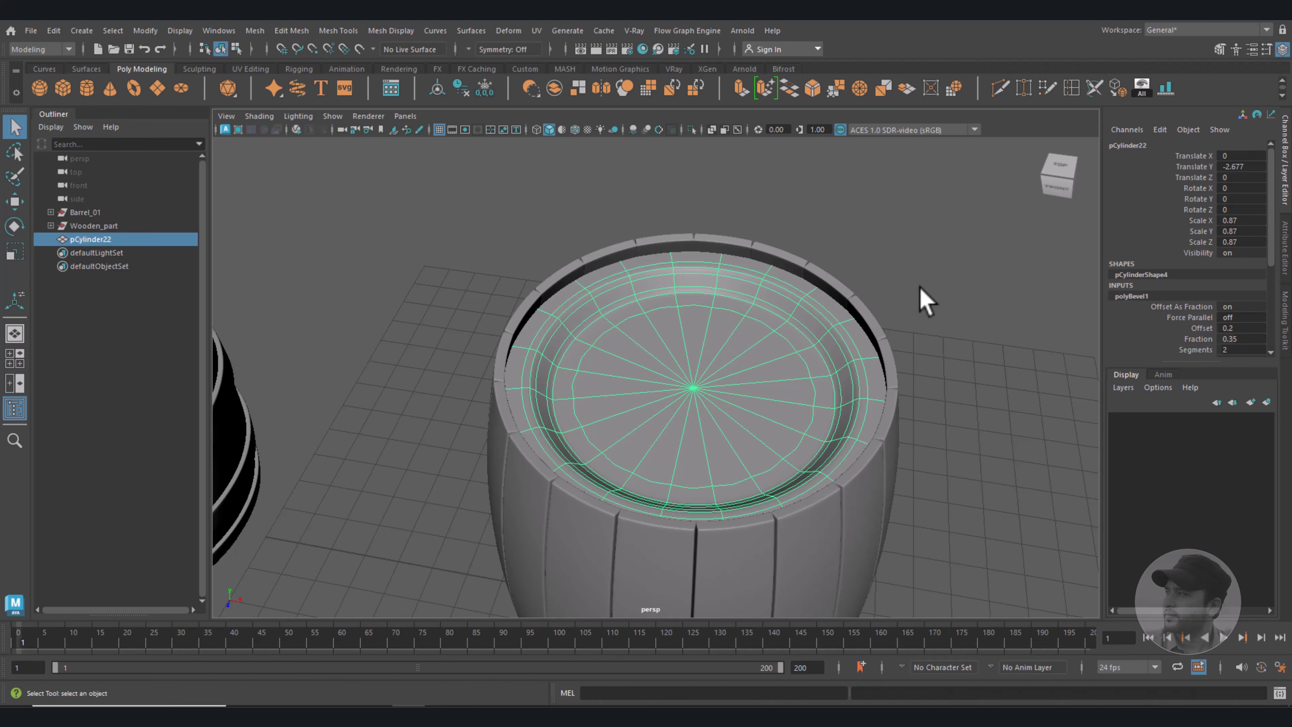
click(921, 301)
mouse_move(903, 367)
alt+mouse_down()
mouse_move(828, 328)
mouse_move(851, 323)
mouse_move(897, 343)
mouse_move(891, 376)
mouse_move(888, 361)
alt+mouse_up()
scroll(816, 374, up, 3)
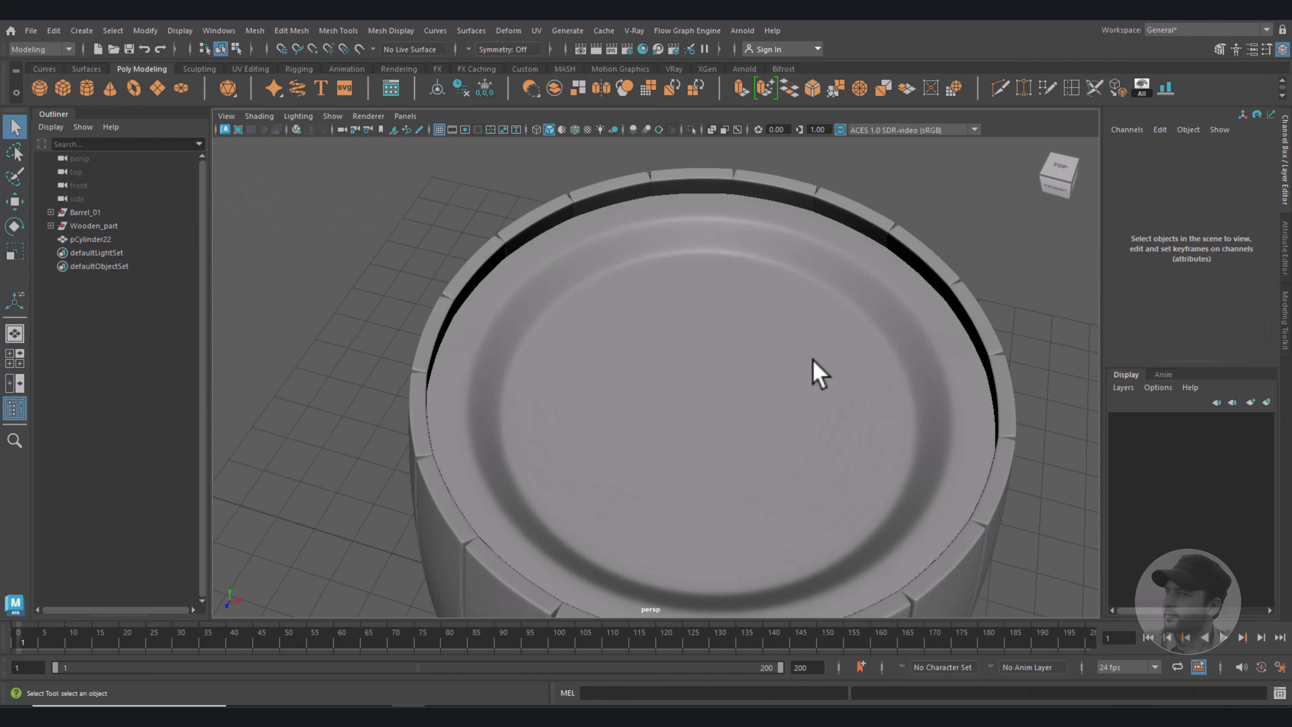
click(772, 365)
key(1)
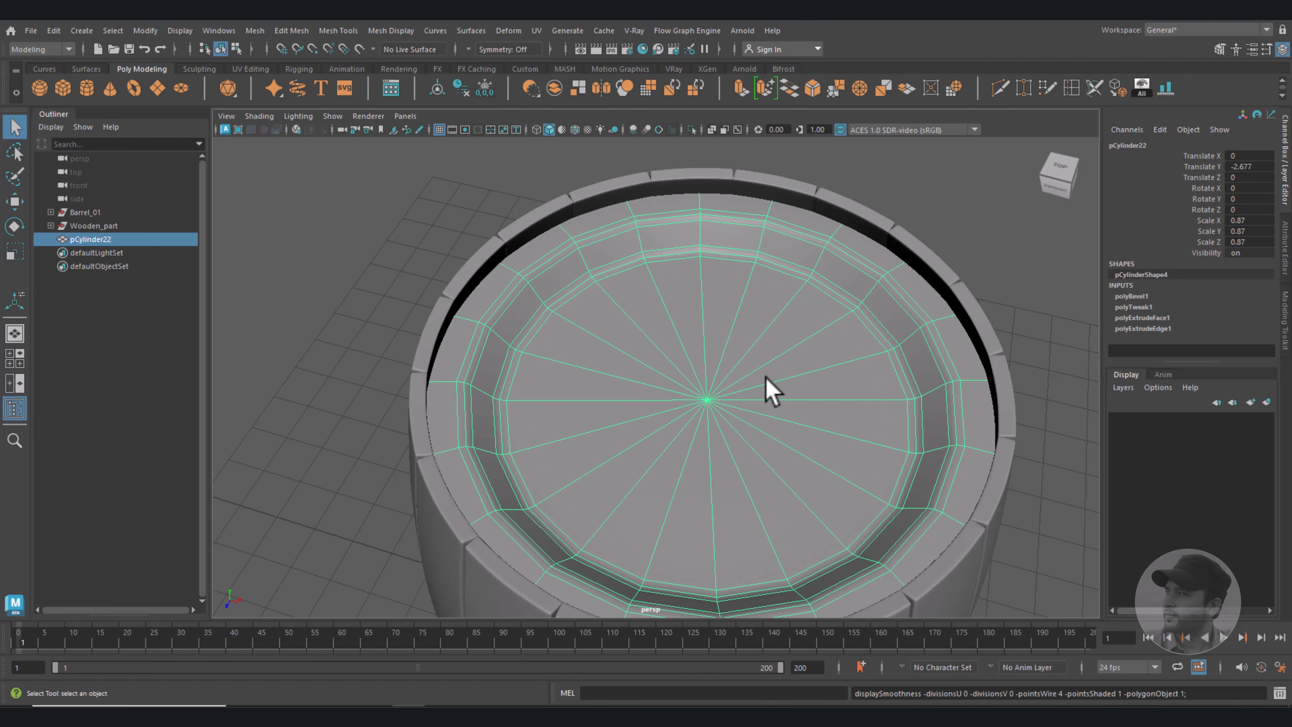
Inset the lid's central faces twice with Extrude, giving the second inset an offset of 0.87.
right_drag(725, 373, 727, 369)
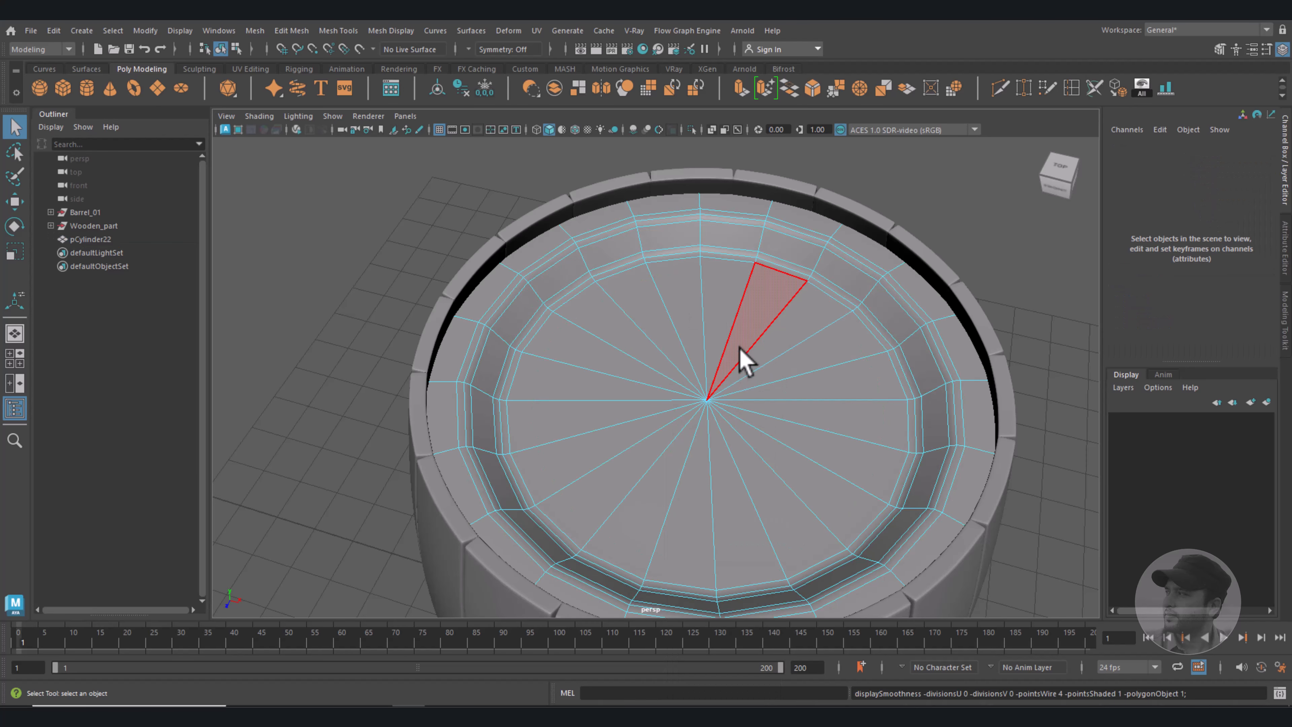
mouse_move(740, 347)
mouse_down()
mouse_move(721, 306)
mouse_move(646, 337)
mouse_move(695, 424)
mouse_move(746, 329)
mouse_up()
key(ctrl+e)
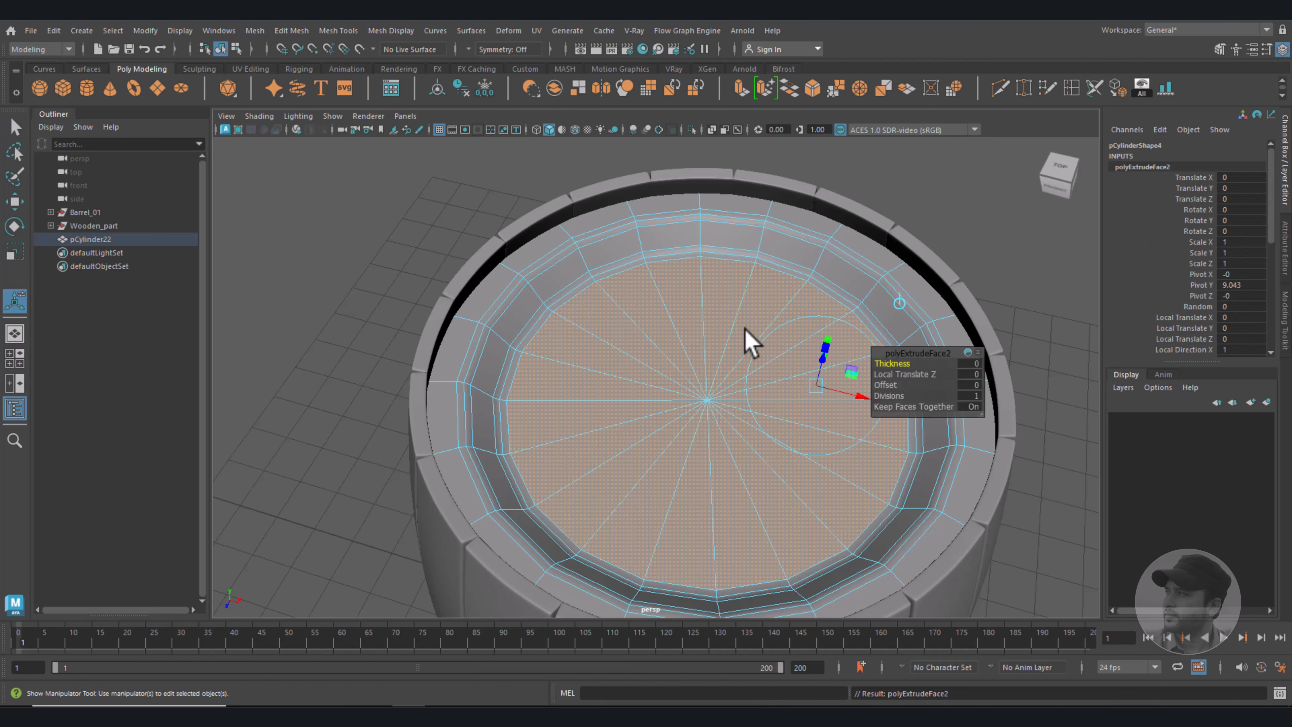
drag(889, 400, 931, 392)
key(ctrl+e)
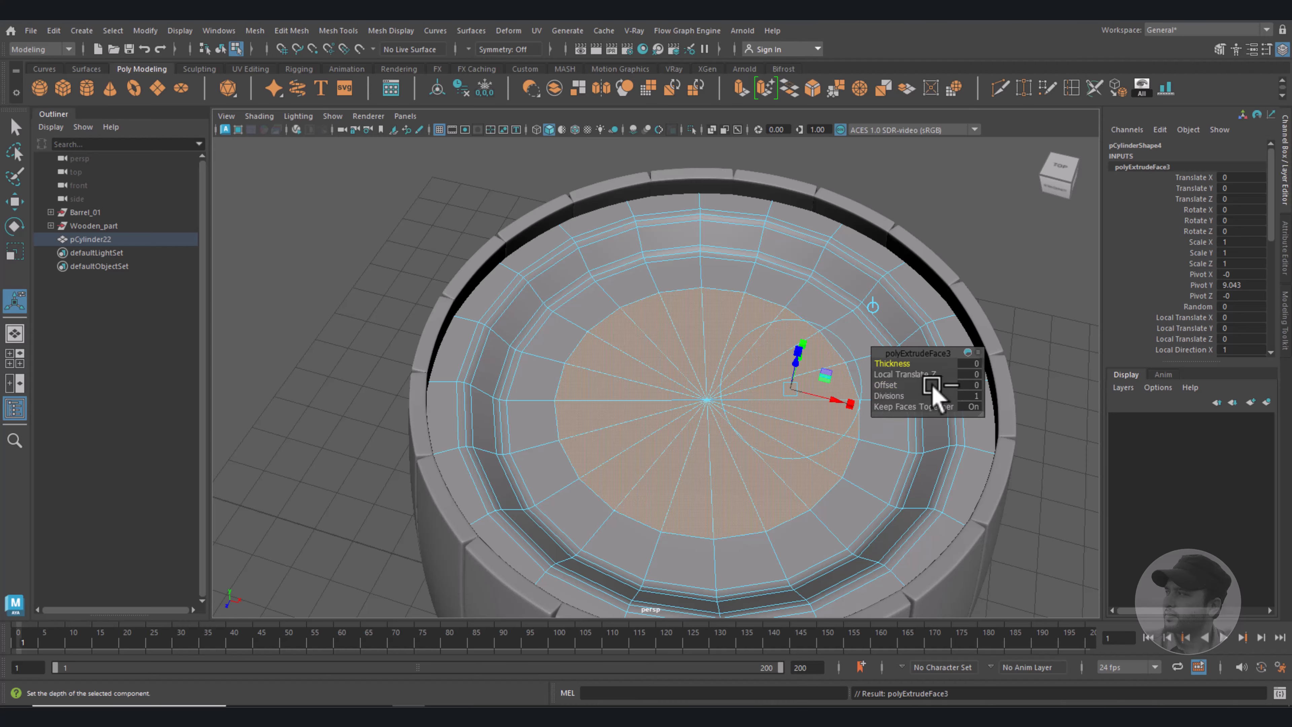
drag(896, 390, 952, 397)
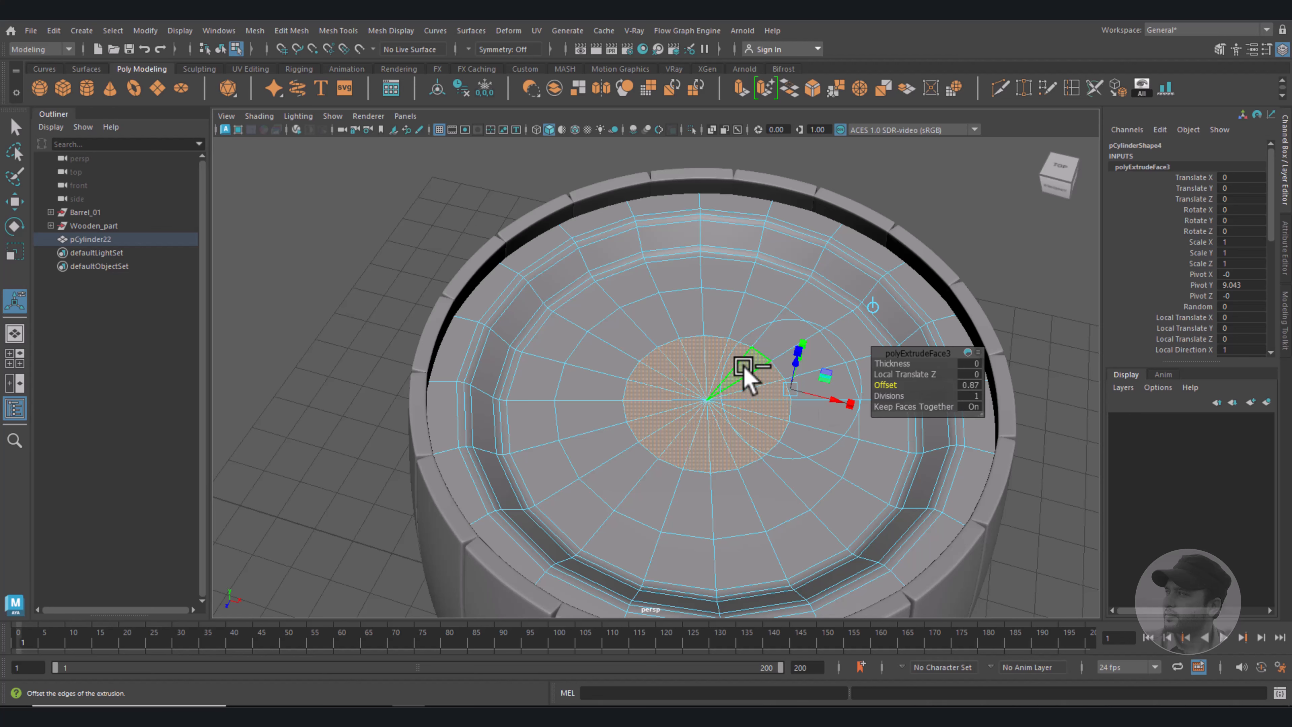
Delete every second radial edge in the lid's innermost ring of faces, and return to object mode with nothing selected.
right_drag(744, 366, 743, 284)
scroll(714, 353, up, 2)
click(718, 348)
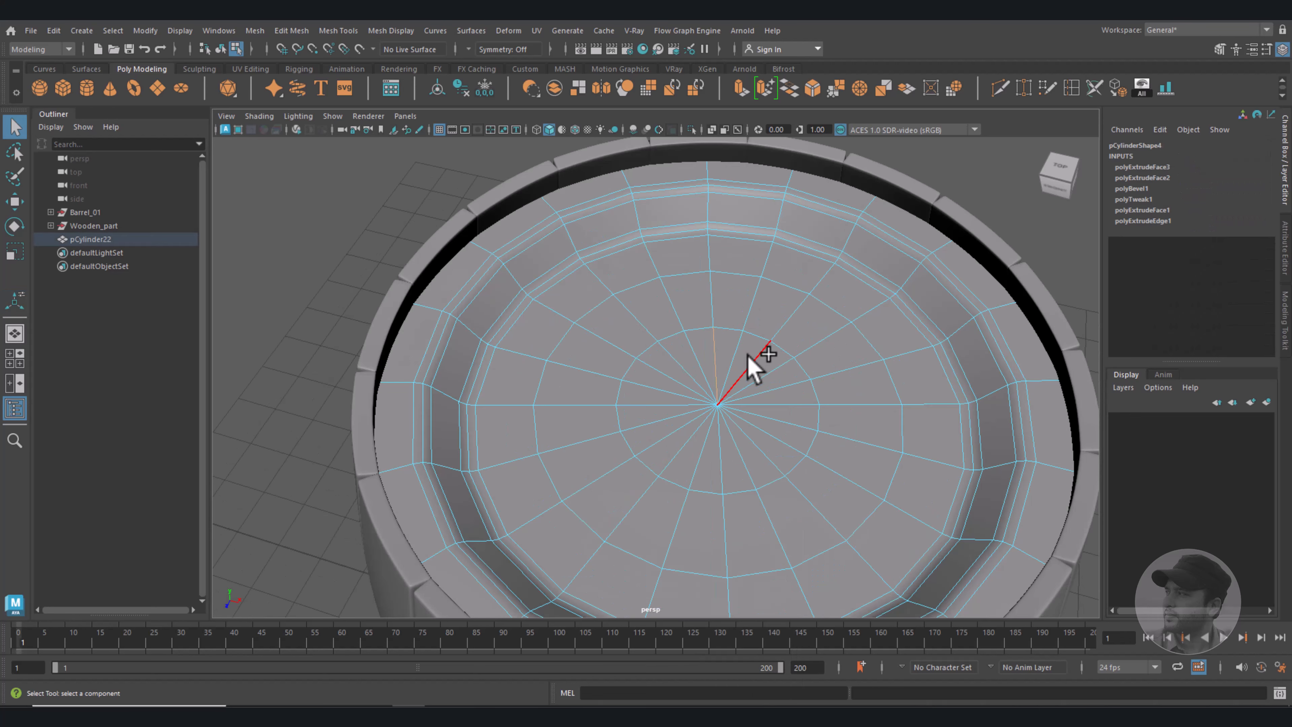
shift+click(749, 352)
shift+click(792, 385)
shift+click(791, 433)
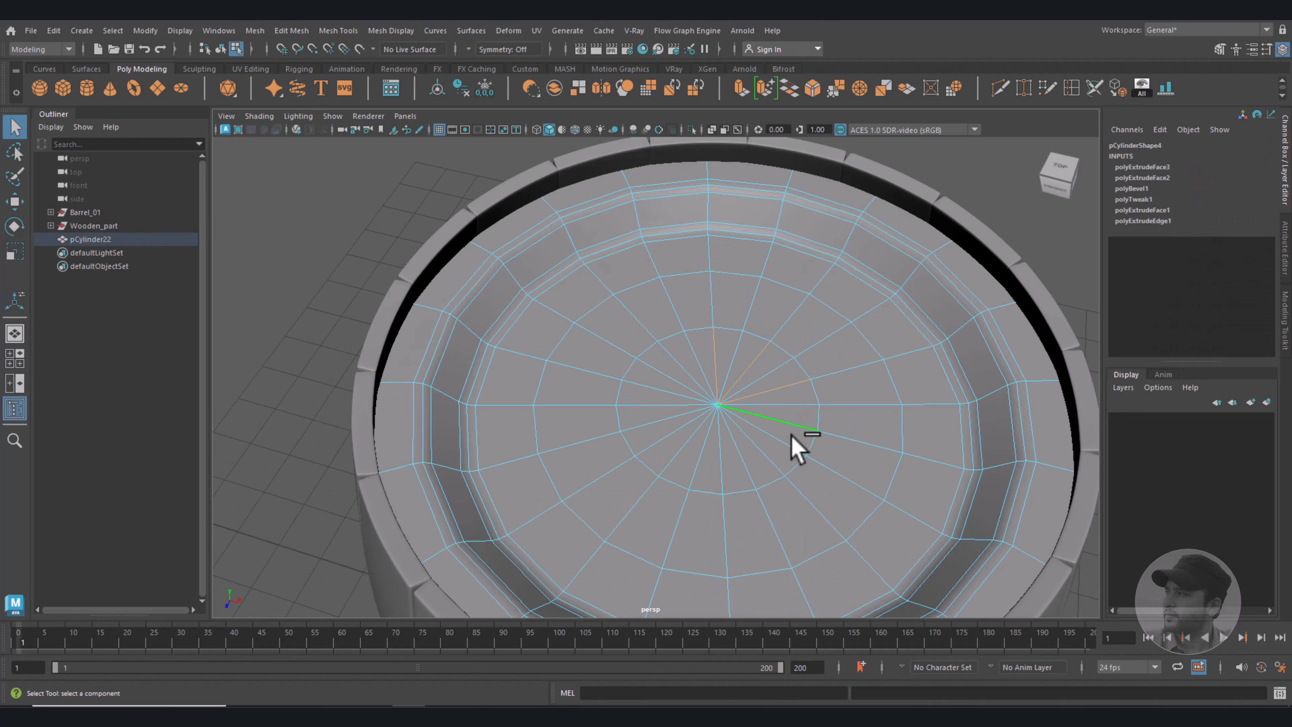
shift+click(779, 453)
shift+click(726, 460)
shift+click(677, 453)
shift+click(652, 421)
shift+click(652, 387)
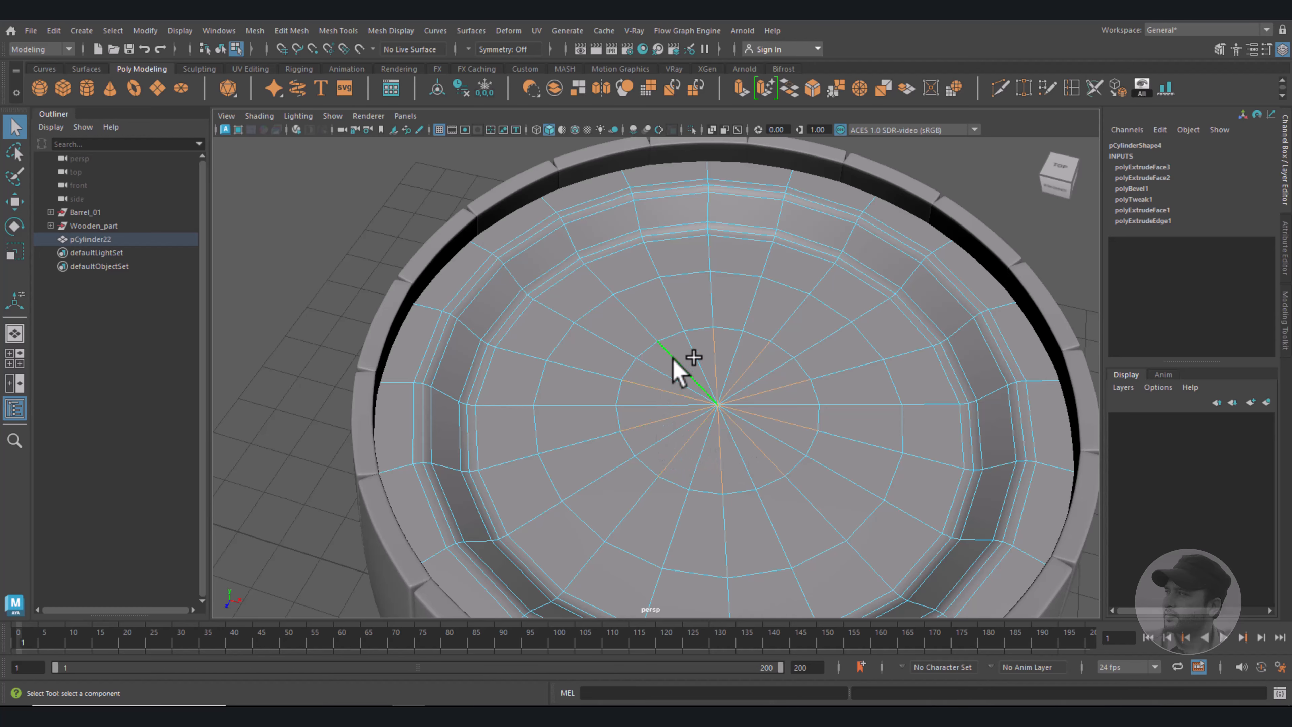
key(Delete)
scroll(680, 366, down, 5)
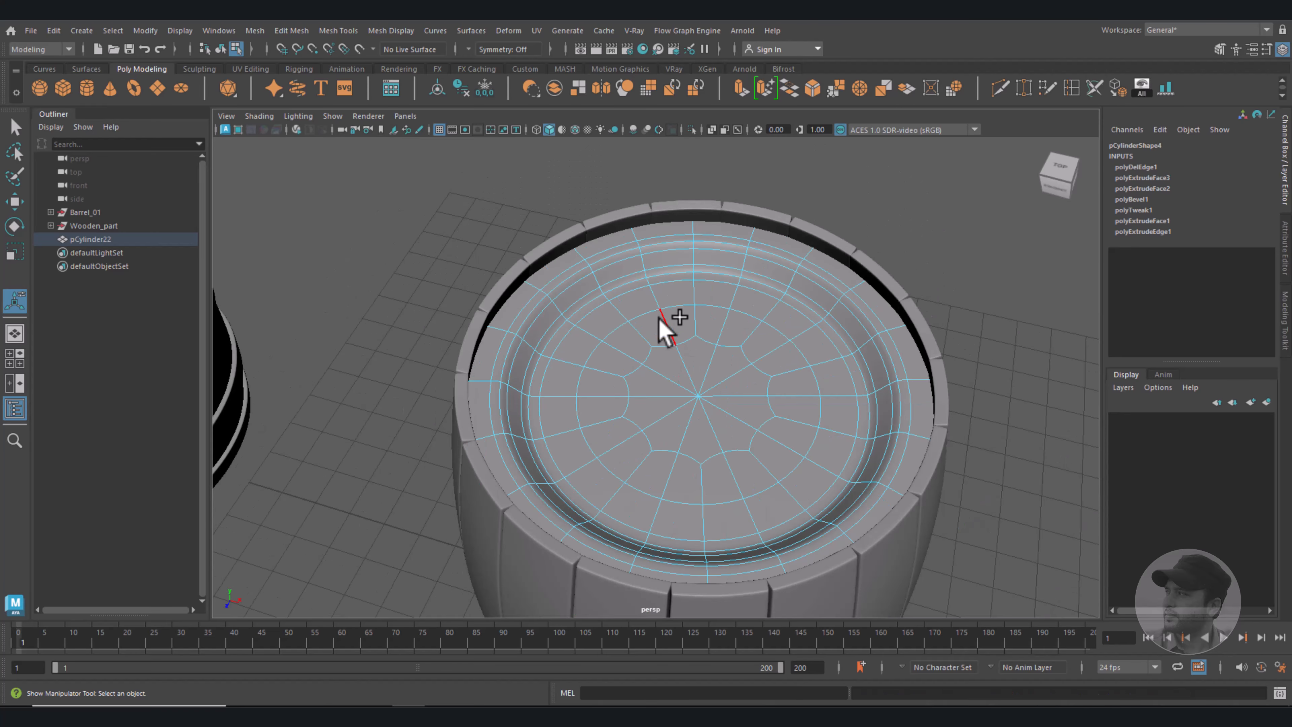
right_drag(666, 326, 711, 333)
click(940, 306)
alt+drag(940, 305, 801, 384)
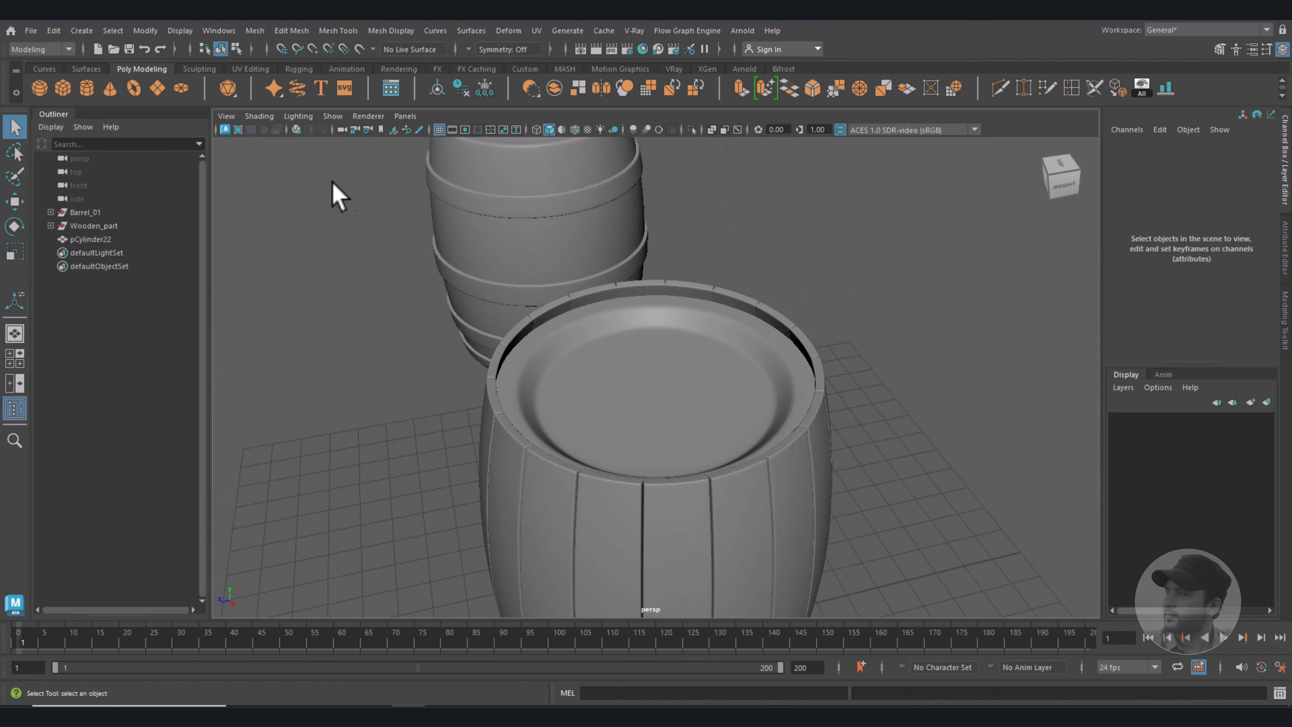
Add a polygon cube and raise it above the barrel lid to a Translate Y of about 10.885.
click(62, 88)
scroll(718, 559, down, 3)
key(w)
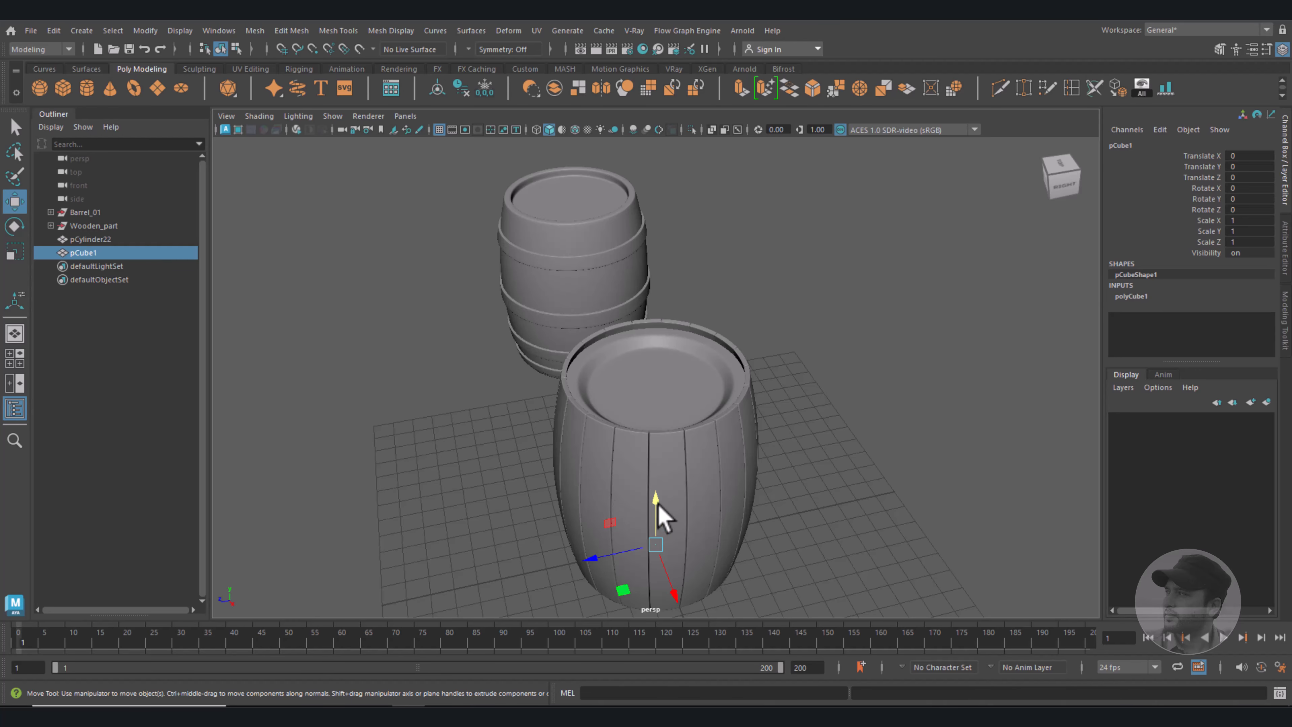
drag(658, 509, 657, 300)
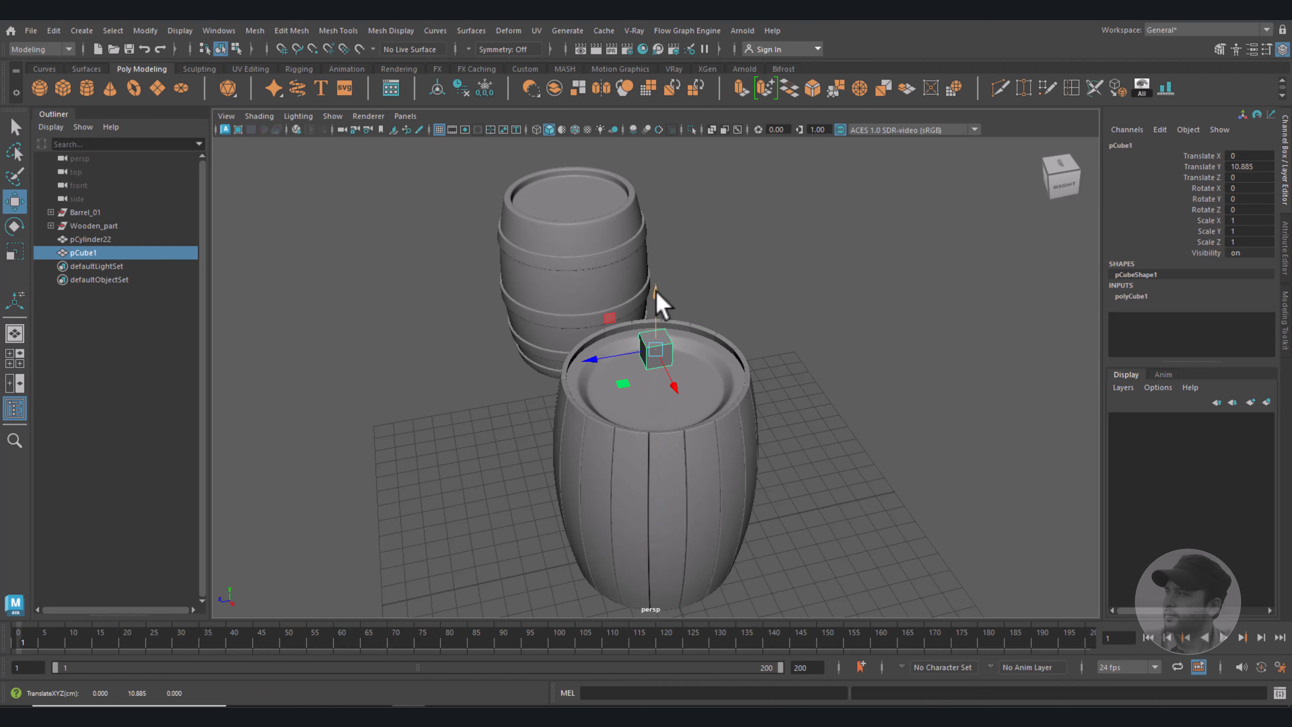
In the top view, stretch the cube lengthwise across the lid to a Scale Z of about 6.301.
key(space)
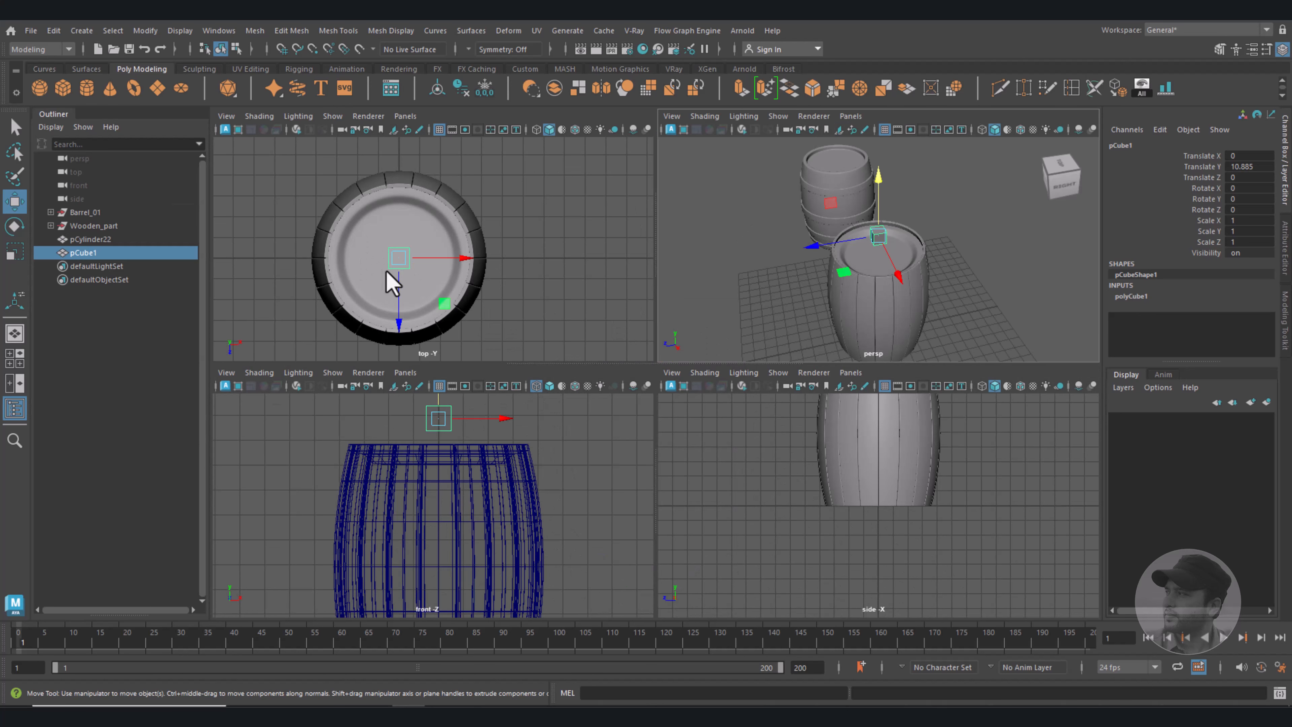
key(space)
scroll(661, 407, up, 3)
key(r)
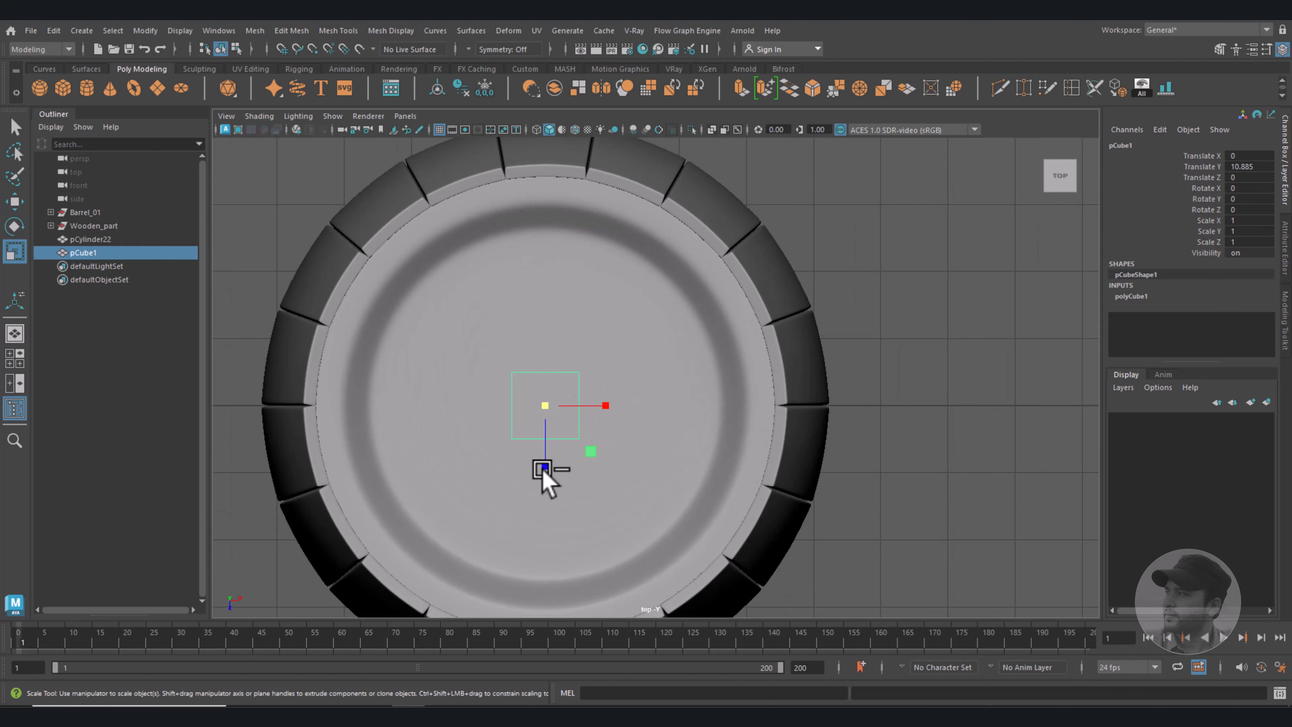
drag(542, 470, 559, 592)
scroll(561, 508, down, 3)
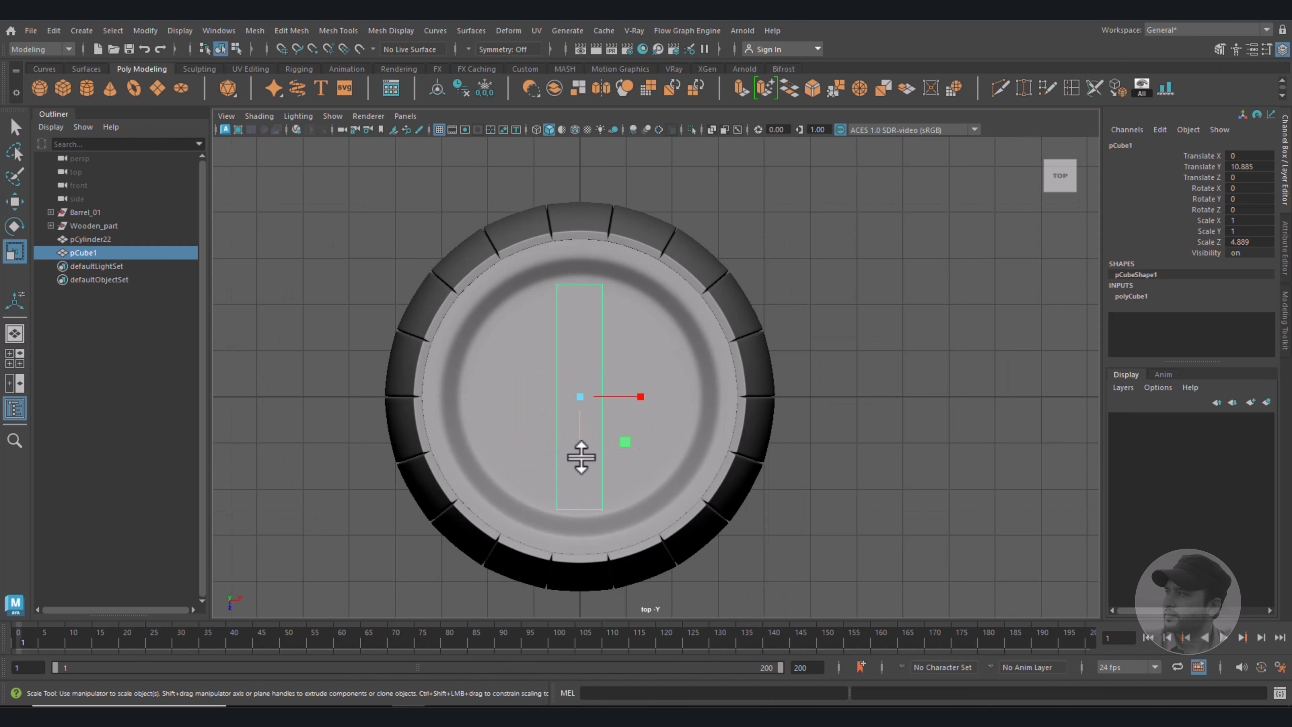
drag(579, 452, 583, 468)
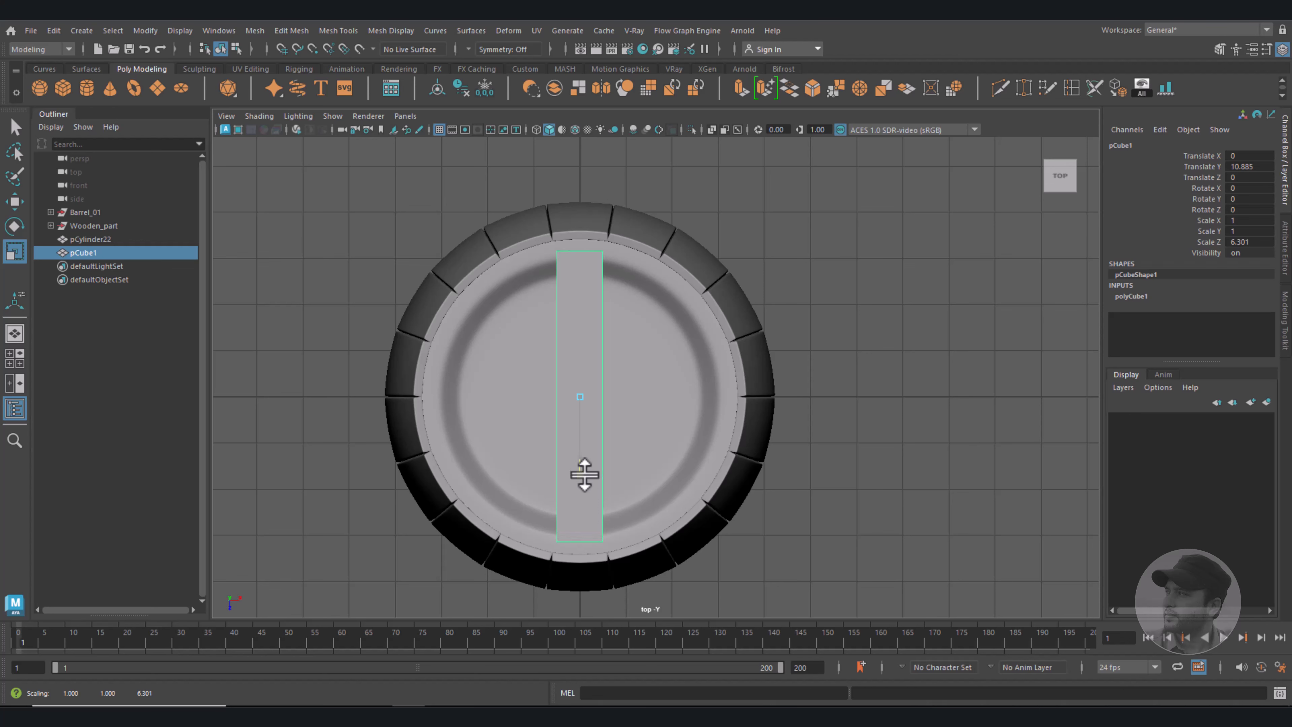
In the perspective view, flatten the stretched cube into a thin plank with a Scale Y of about 0.22.
key(space)
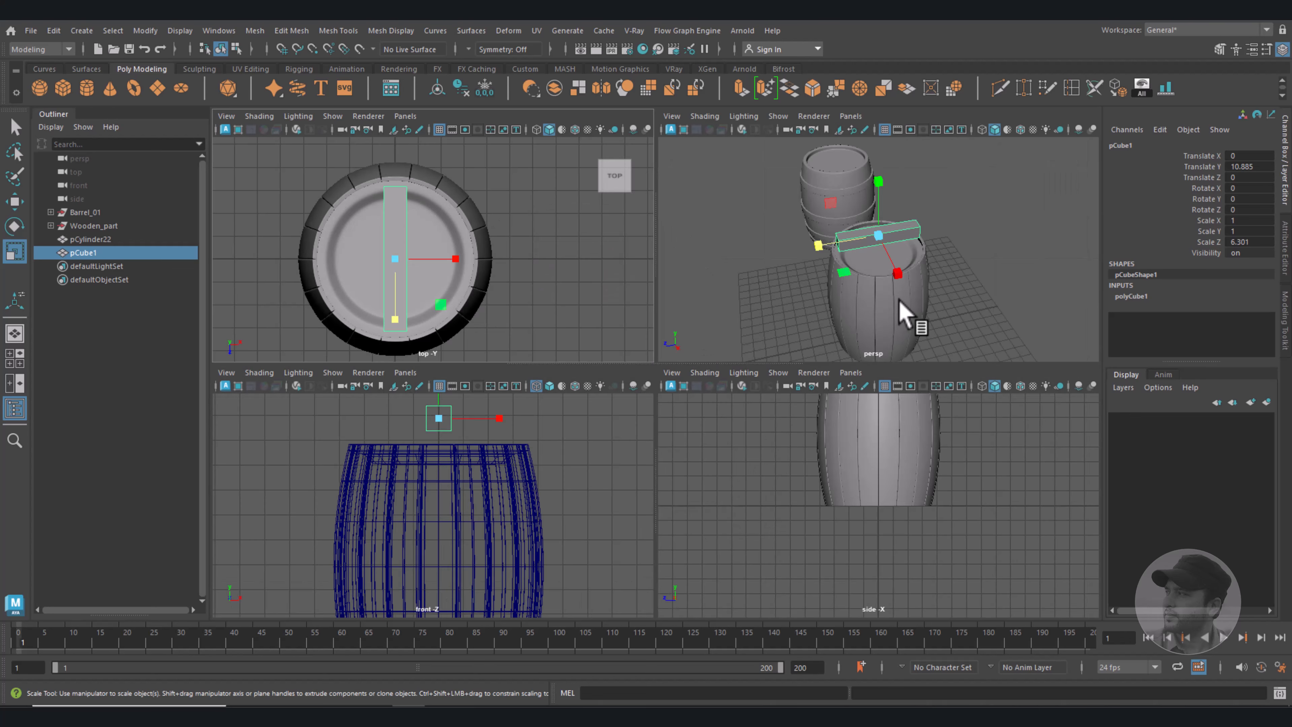
key(space)
alt+drag(751, 412, 773, 485)
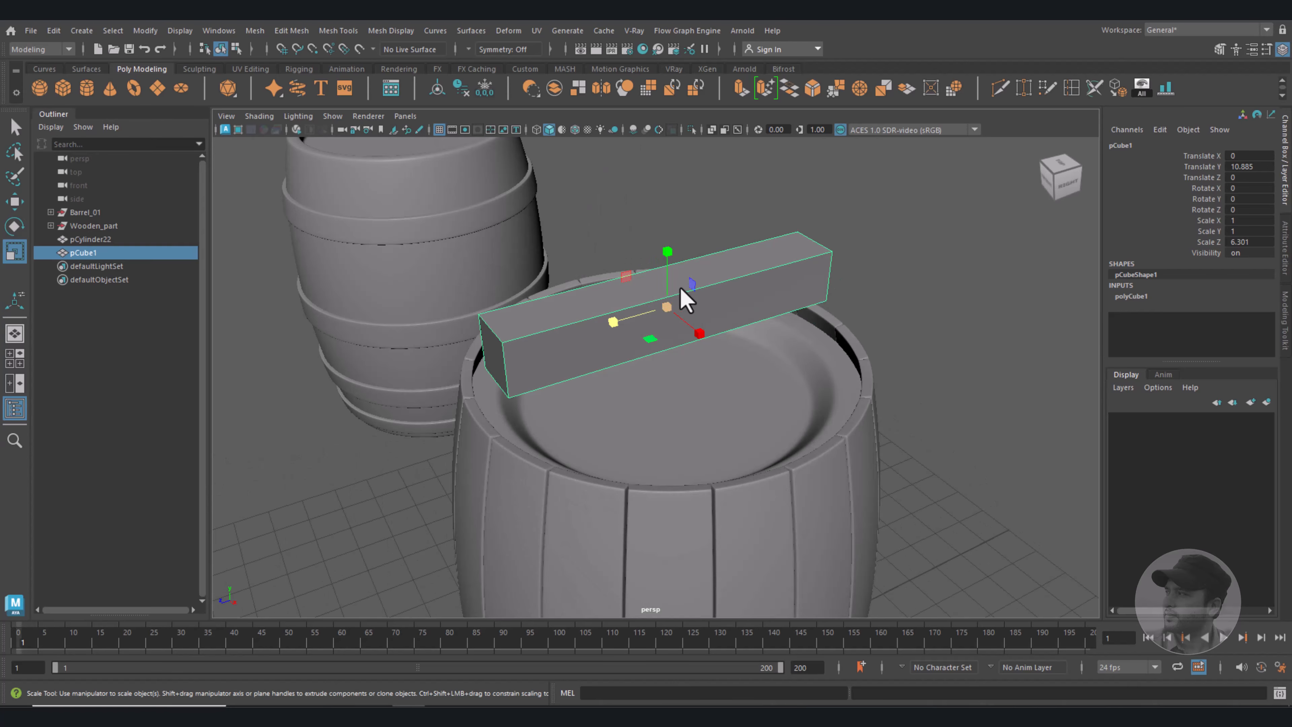
drag(670, 257, 677, 298)
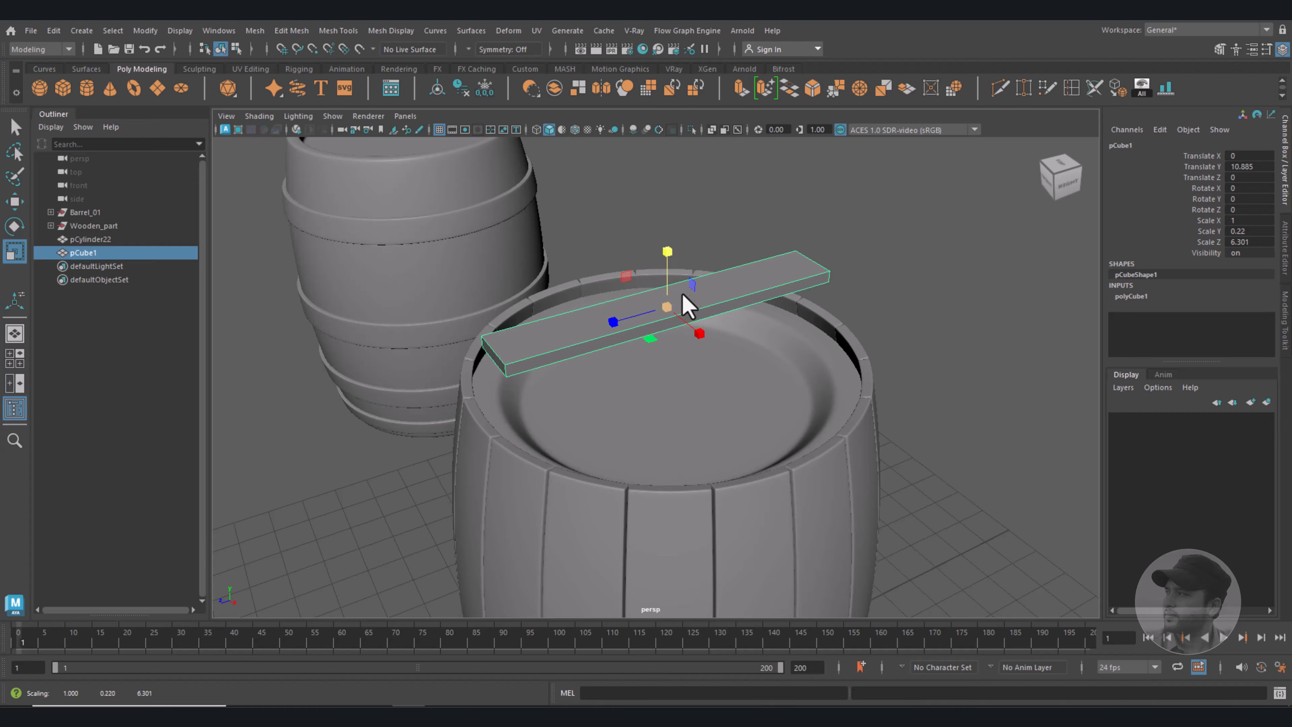
Bevel all edges of the plank with a fraction of 0.5 and 2 segments.
right_drag(686, 291, 683, 260)
drag(424, 186, 991, 519)
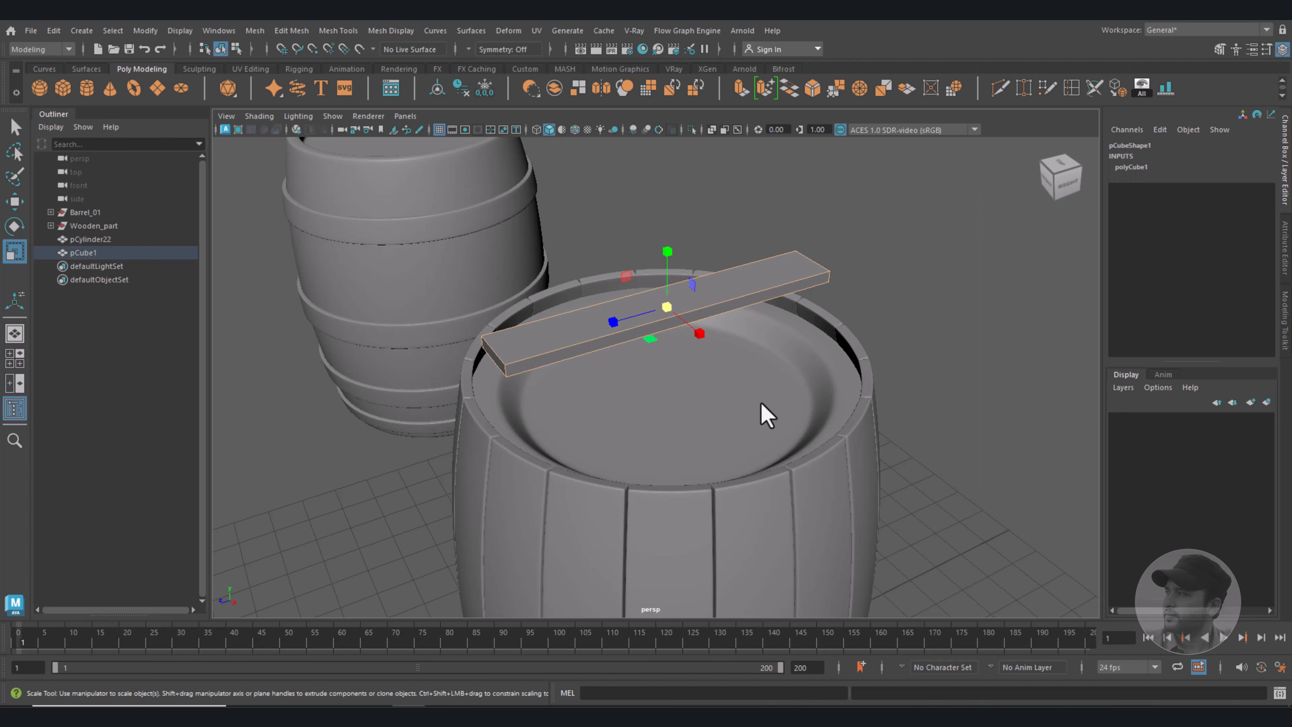
key(ctrl+b)
click(891, 375)
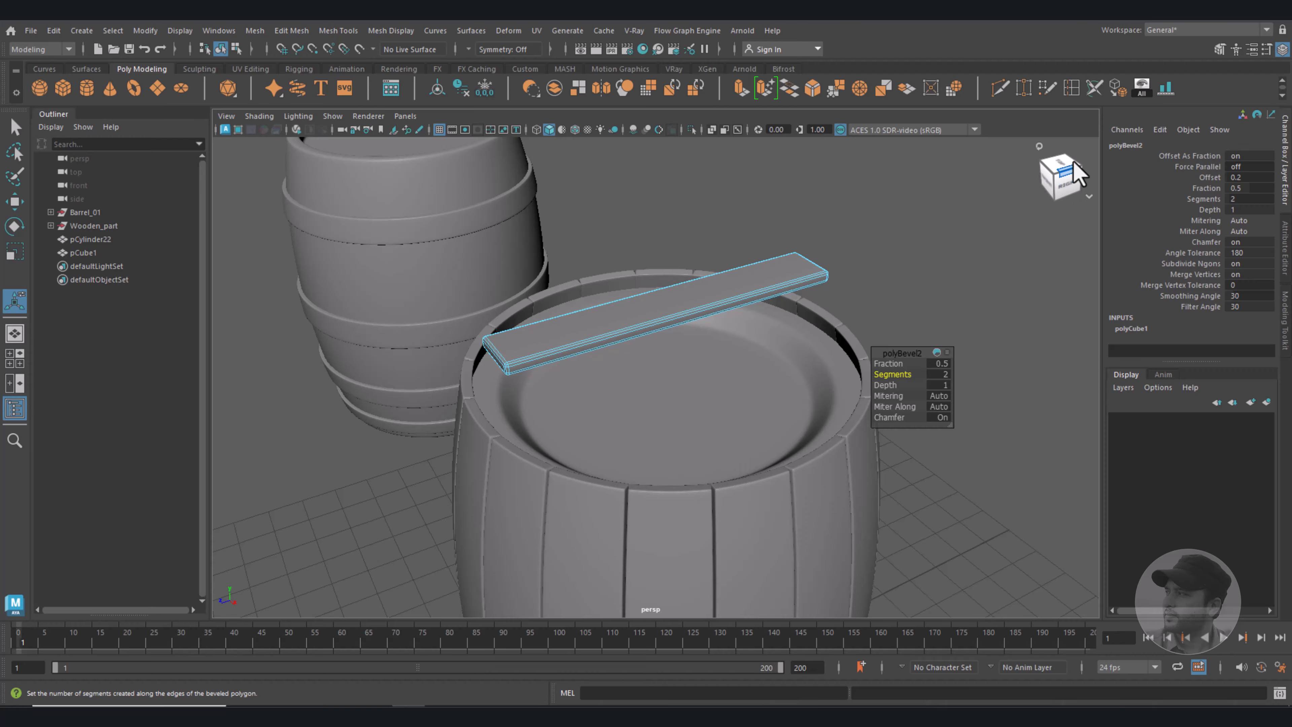
Insert 4 evenly spaced edge loops across the plank's length and return to object mode.
double_click(1072, 89)
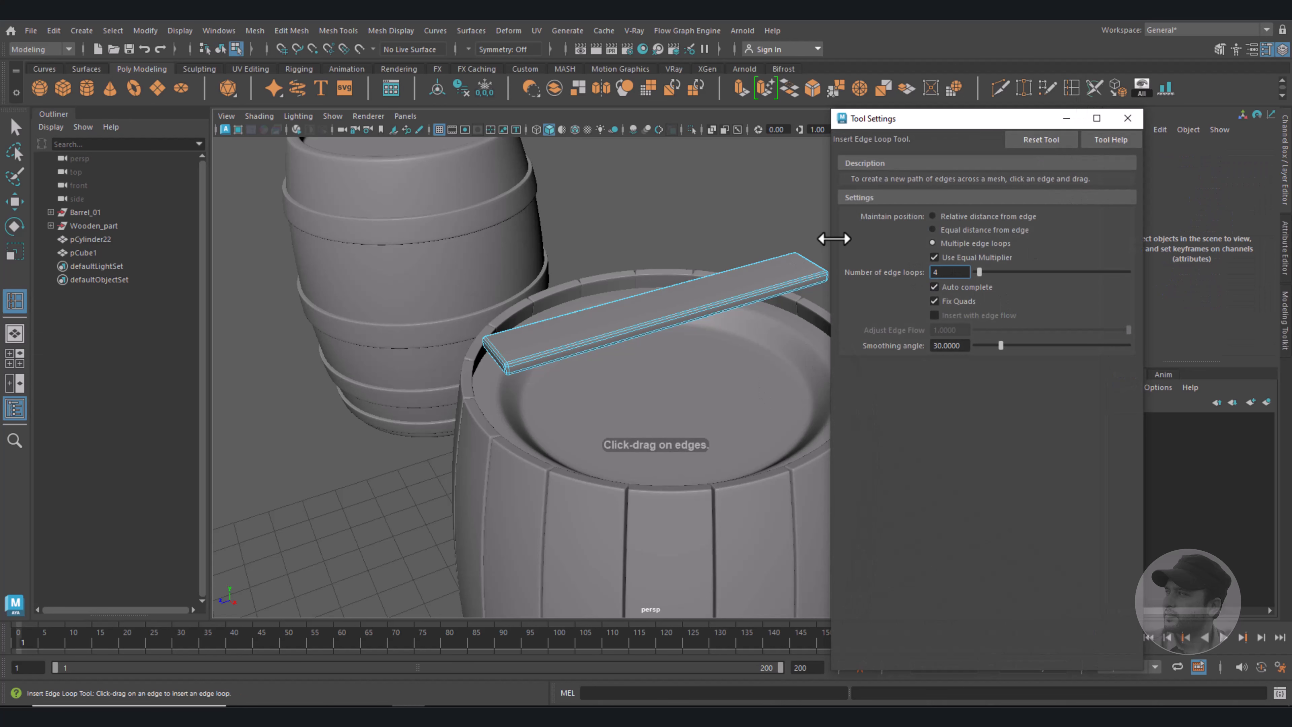
click(662, 321)
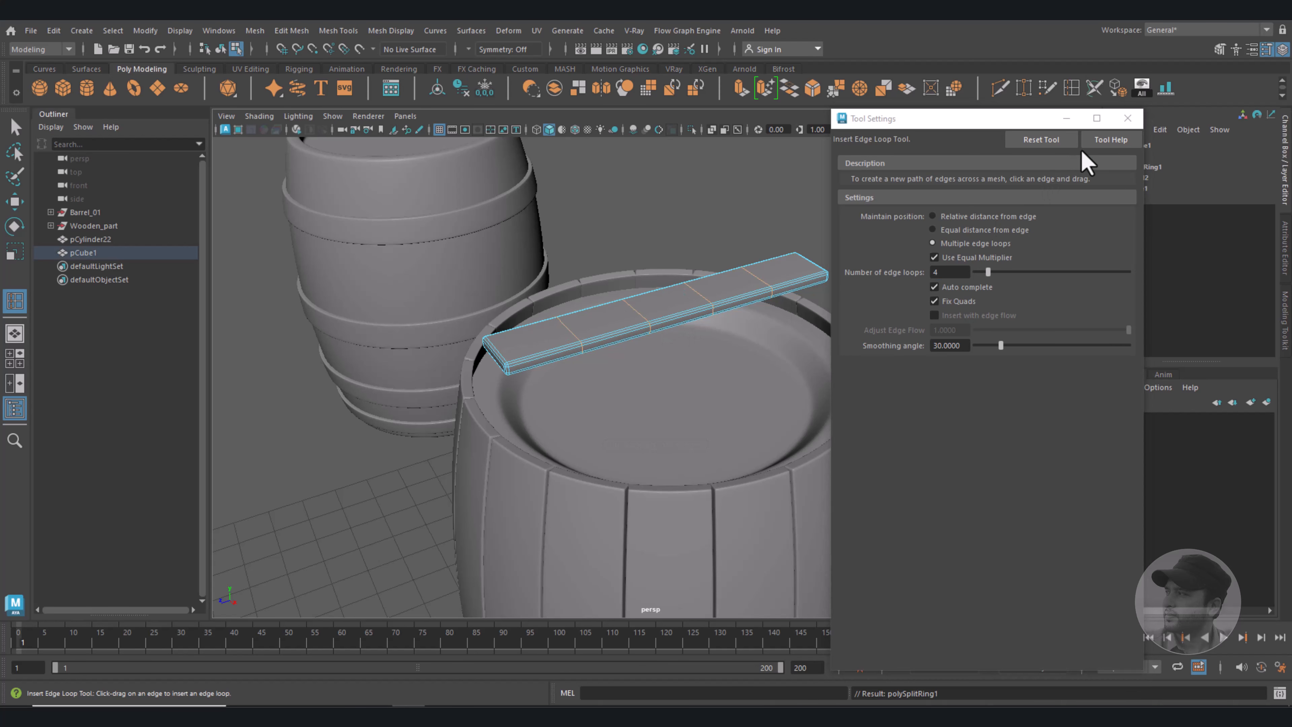
click(1128, 119)
key(w)
right_drag(773, 293, 826, 264)
Move the plank down into the lid's recess and over to one side, at about X 2.736 and Y 9.108.
alt+drag(853, 345, 684, 405)
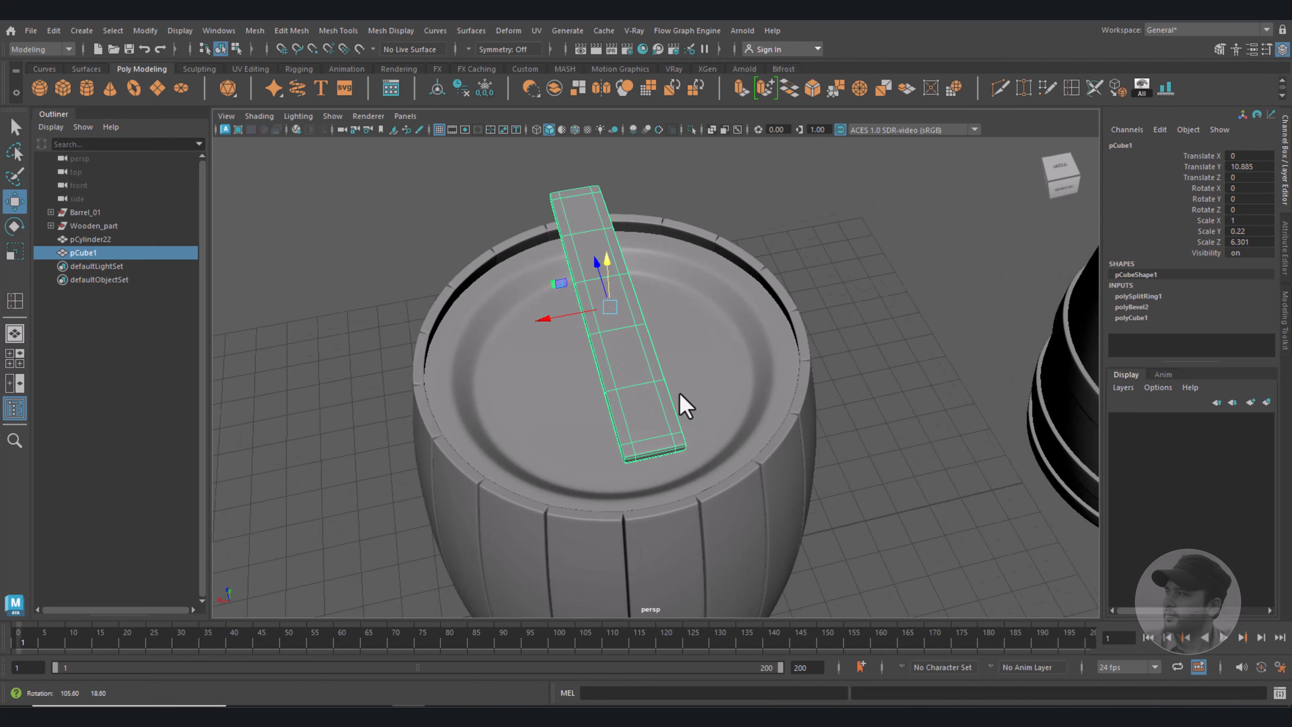
alt+drag(624, 334, 677, 347)
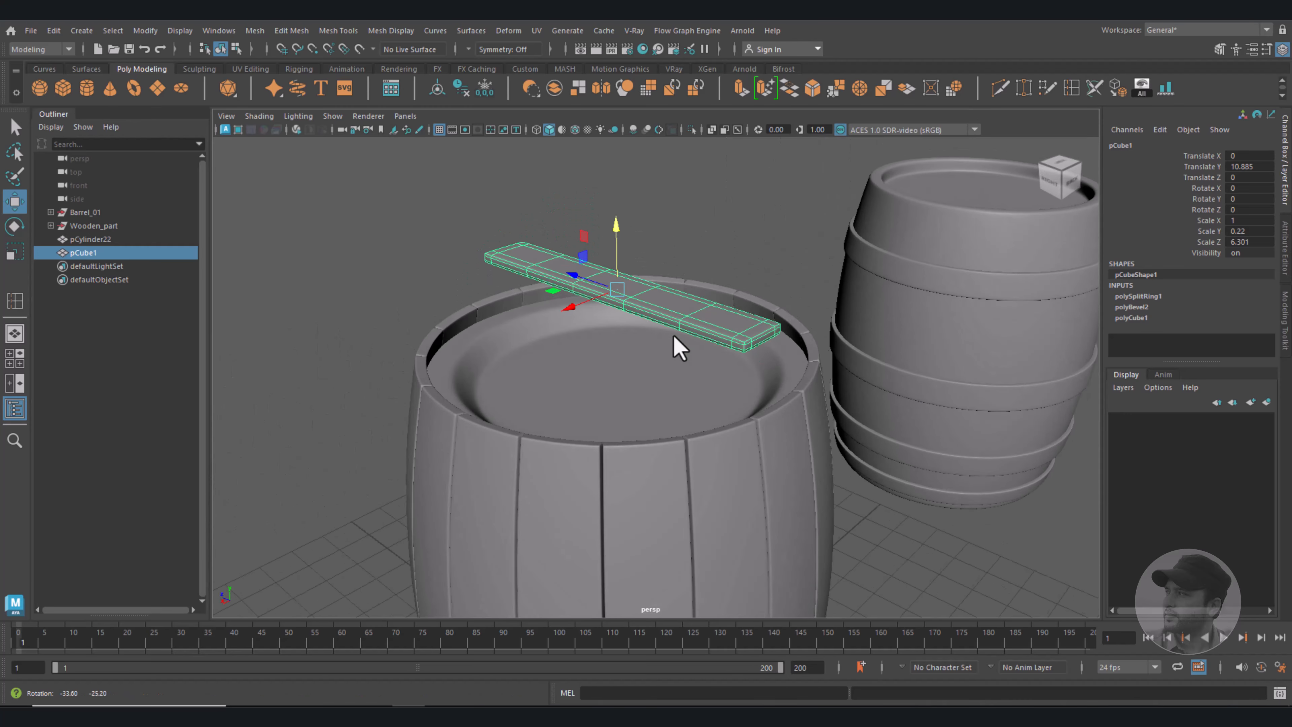
drag(626, 245, 492, 386)
Duplicate the plank beside itself at about X 1.694 and repeat the duplication until six planks span the lid's recess.
key(ctrl+d)
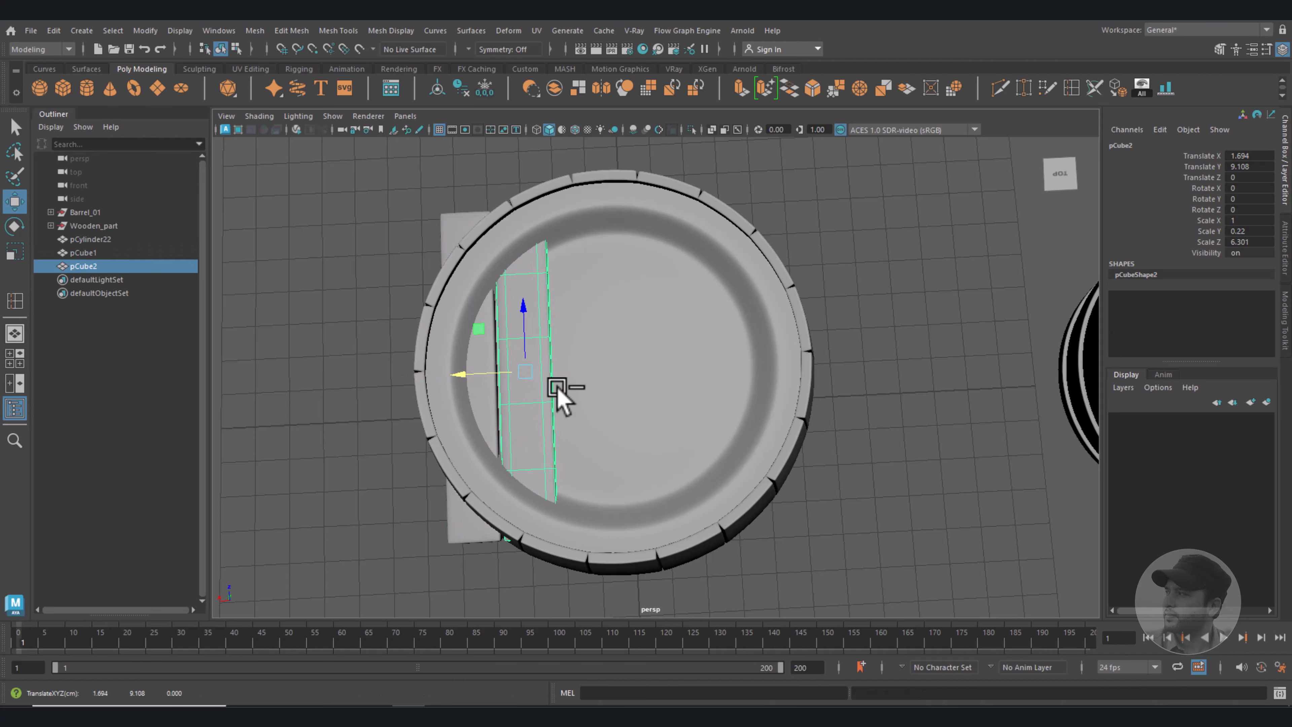
key(shift+d)
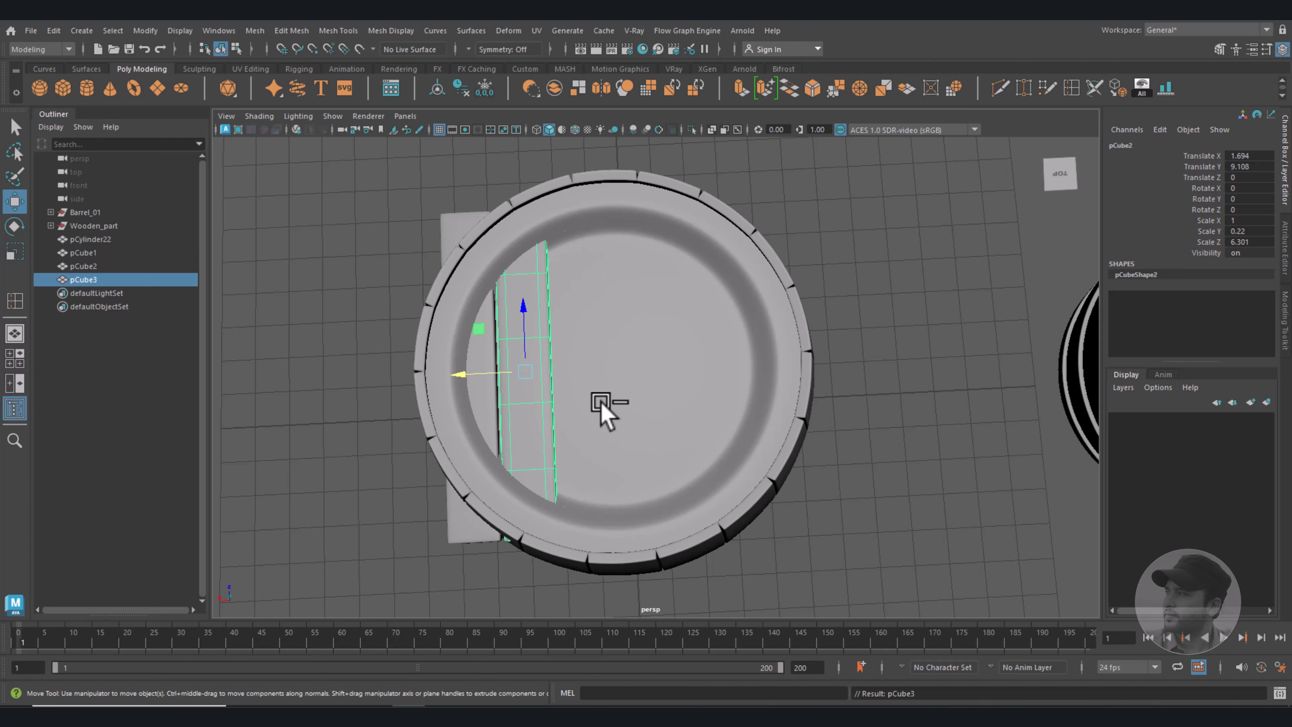
key(shift+d)
key(shift+d)
key(shift+d)
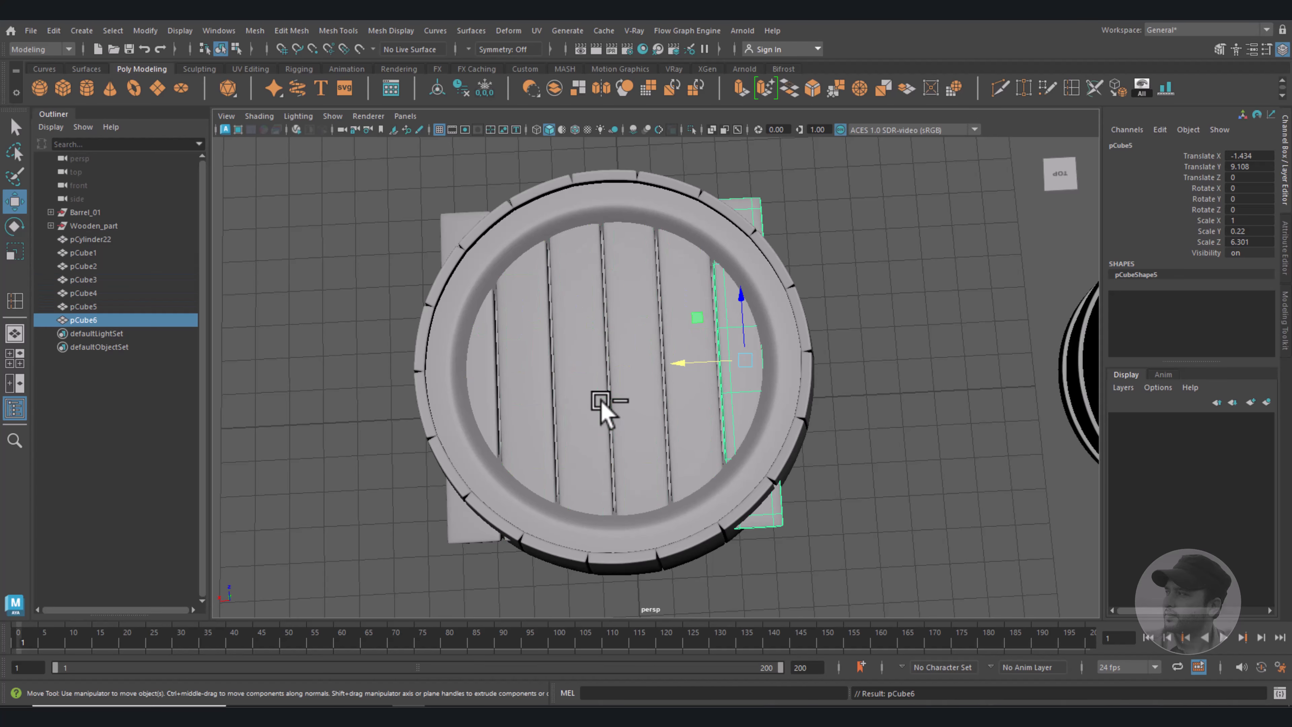
Isolate the six planks and the lid in the top view and display them as wireframe.
alt+drag(600, 402, 692, 375)
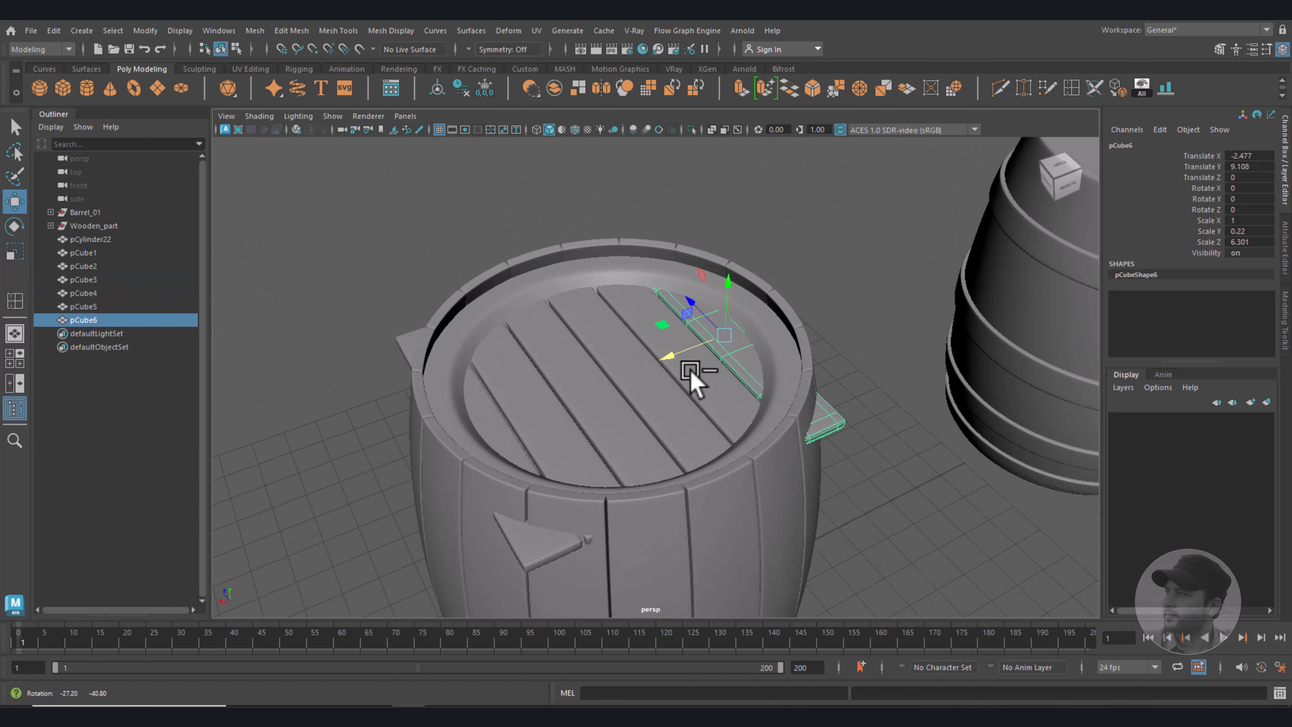
shift+click(704, 398)
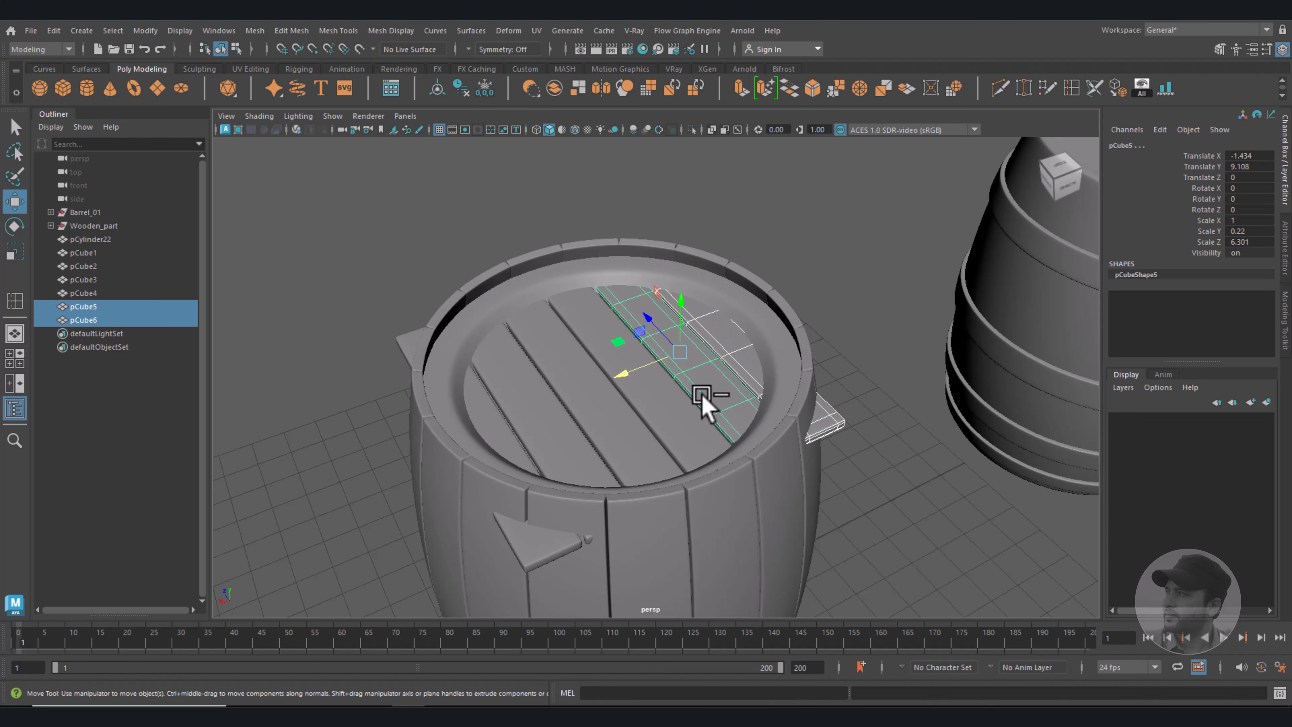
shift+click(676, 422)
shift+click(615, 433)
shift+click(556, 449)
shift+click(508, 453)
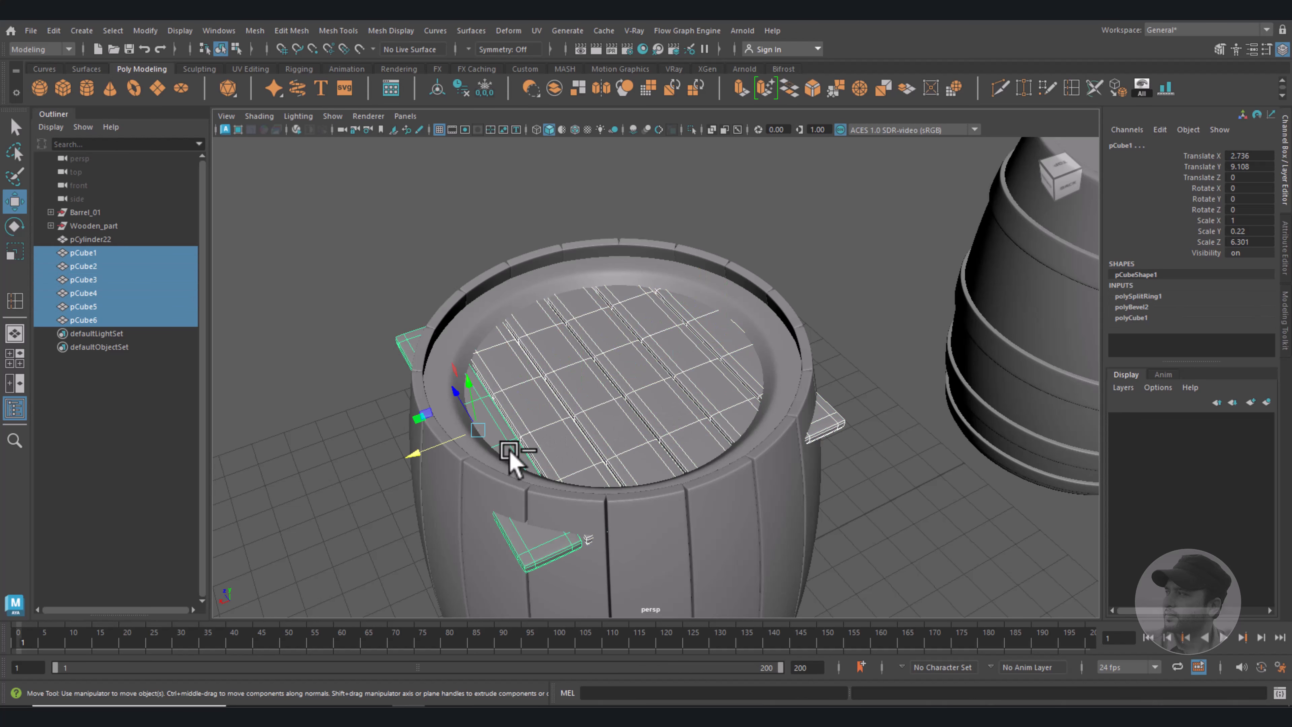
shift+click(551, 291)
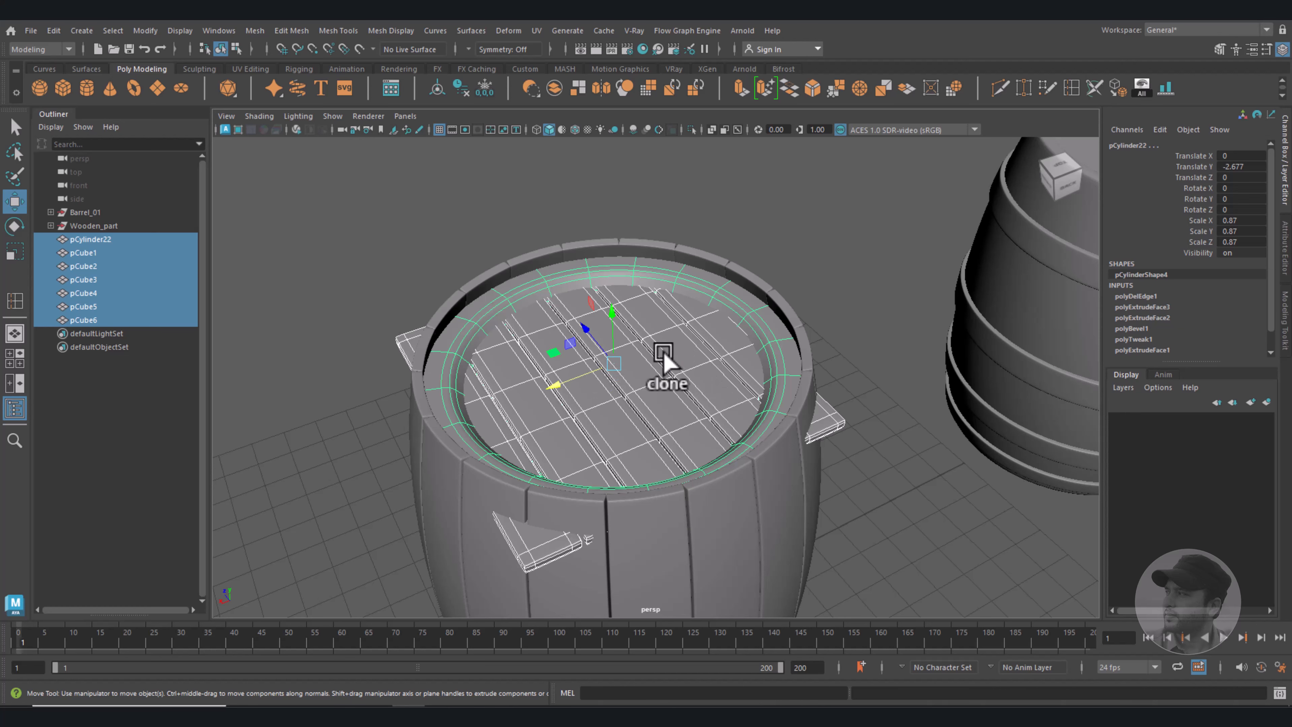
key(space)
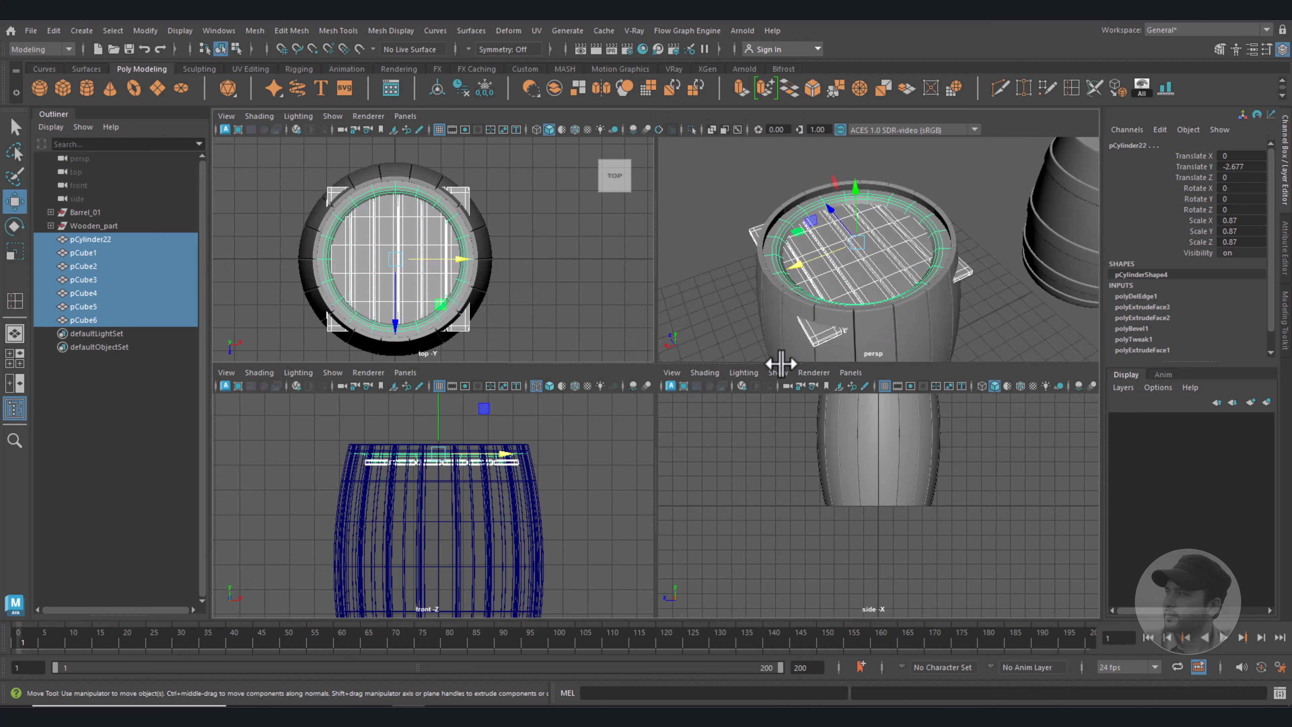
key(space)
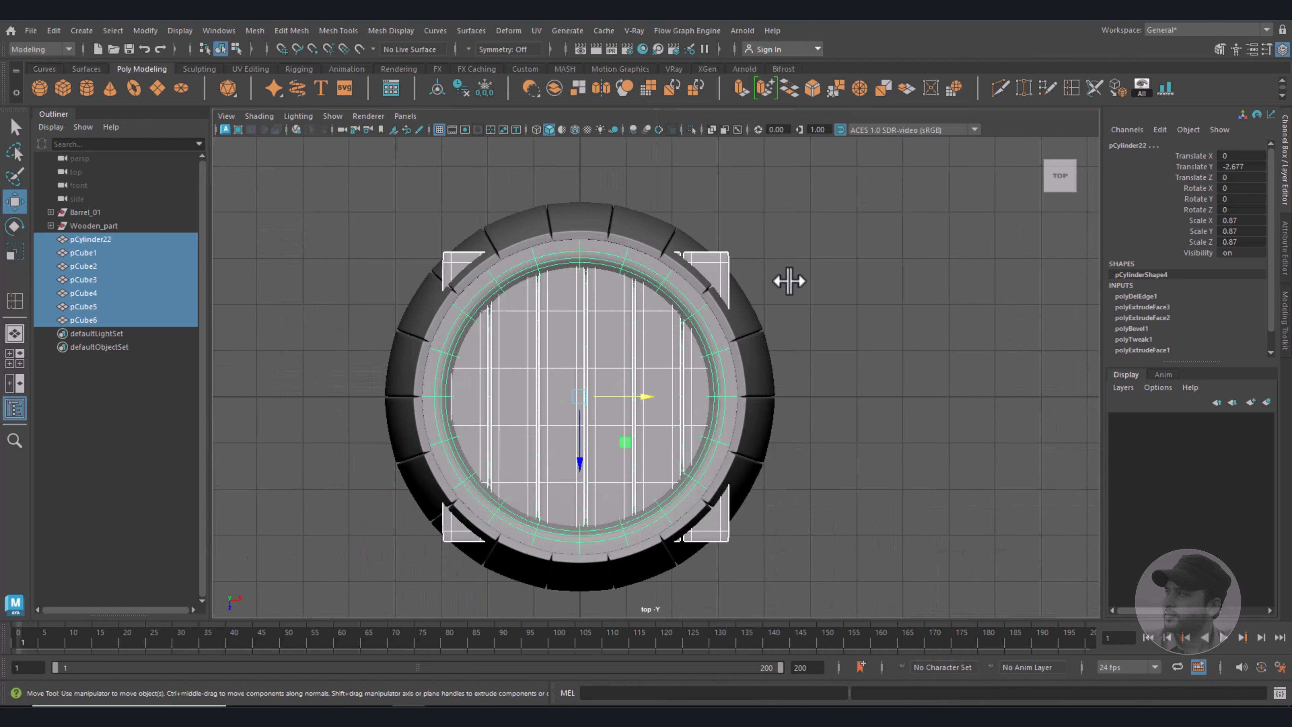
click(690, 129)
click(899, 340)
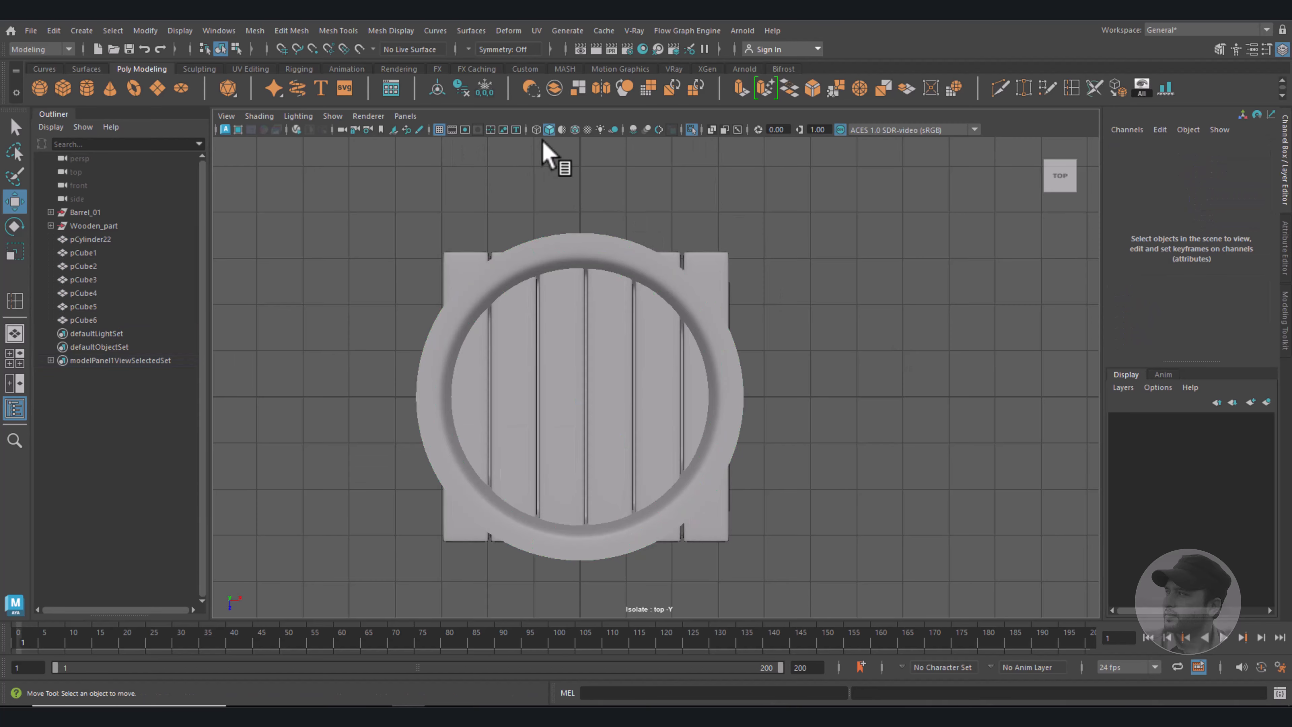
click(537, 129)
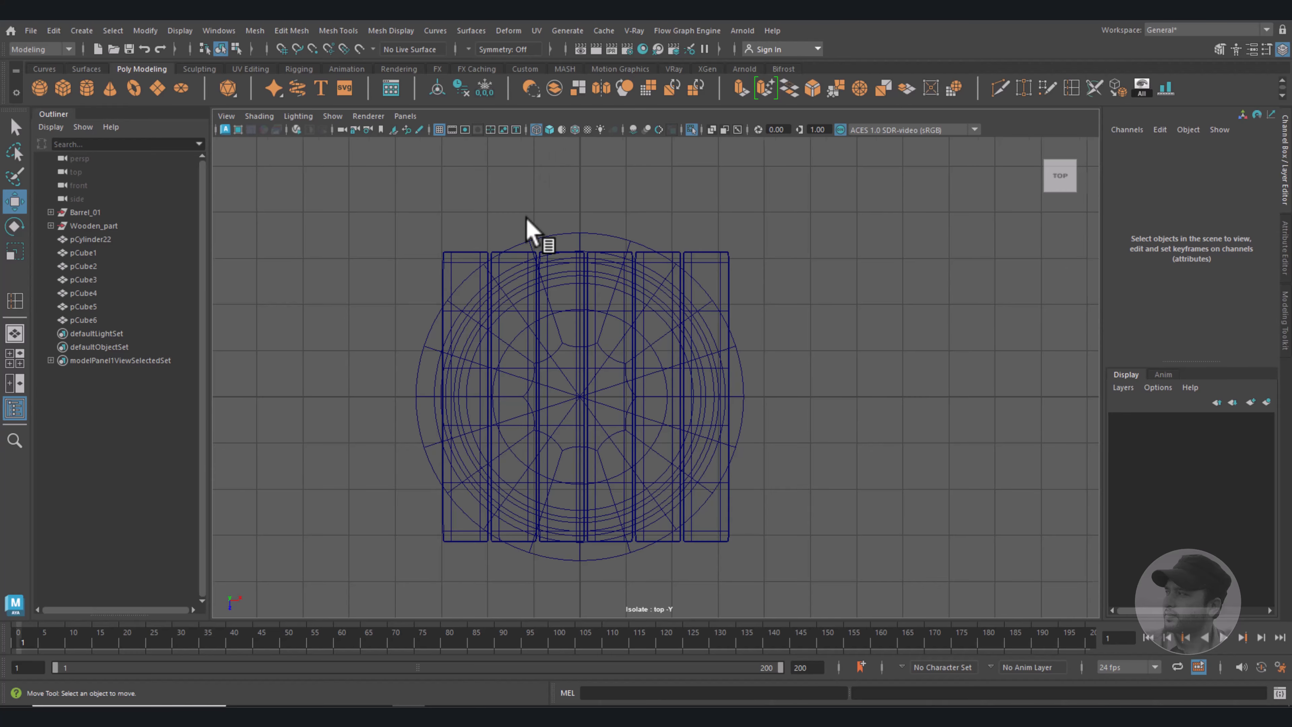
Shape the outermost plank on the negative X side to the circle by slanting its outer corners inward and shortening both ends.
scroll(527, 230, up, 2)
click(396, 210)
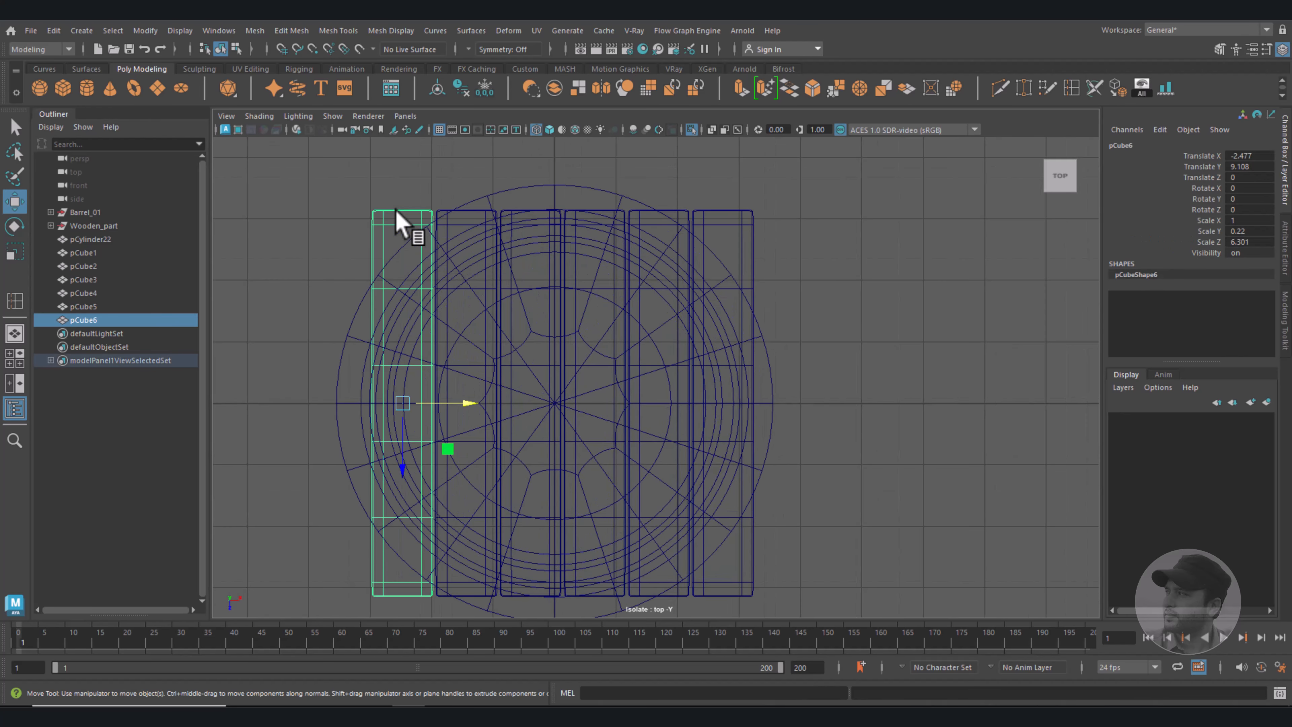
right_drag(399, 224, 349, 220)
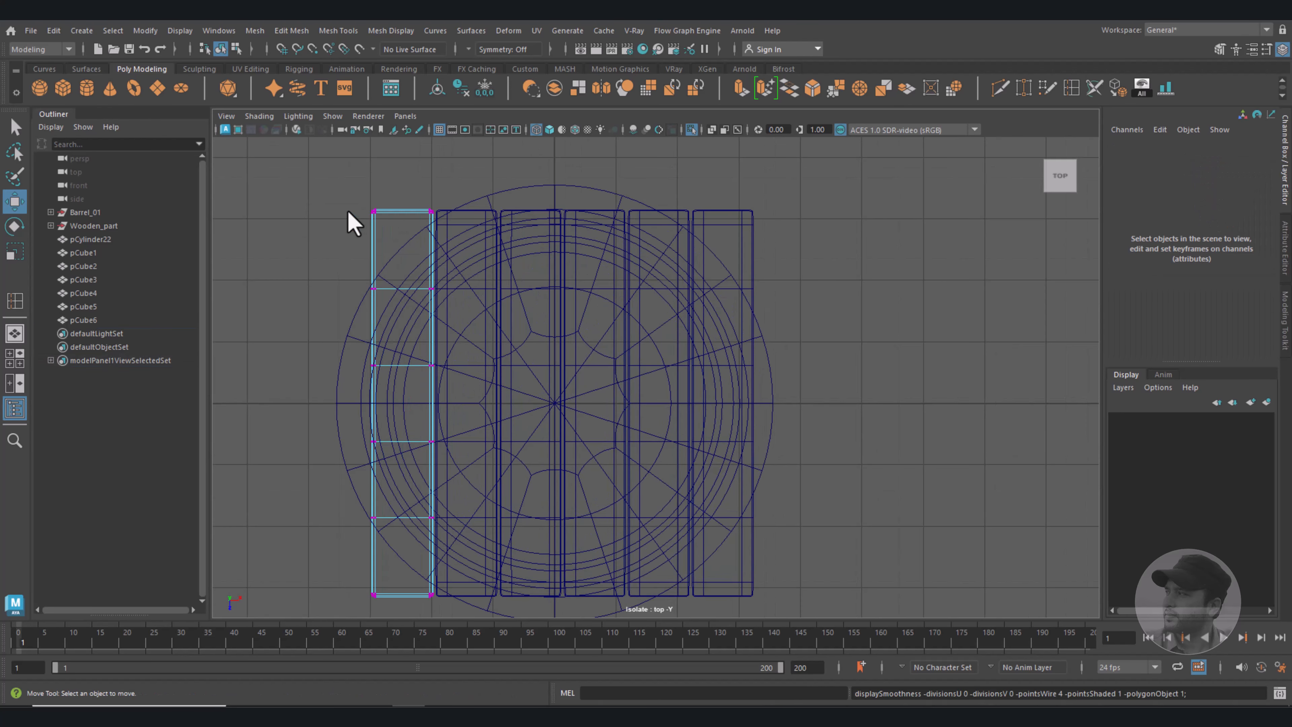
drag(395, 289, 379, 334)
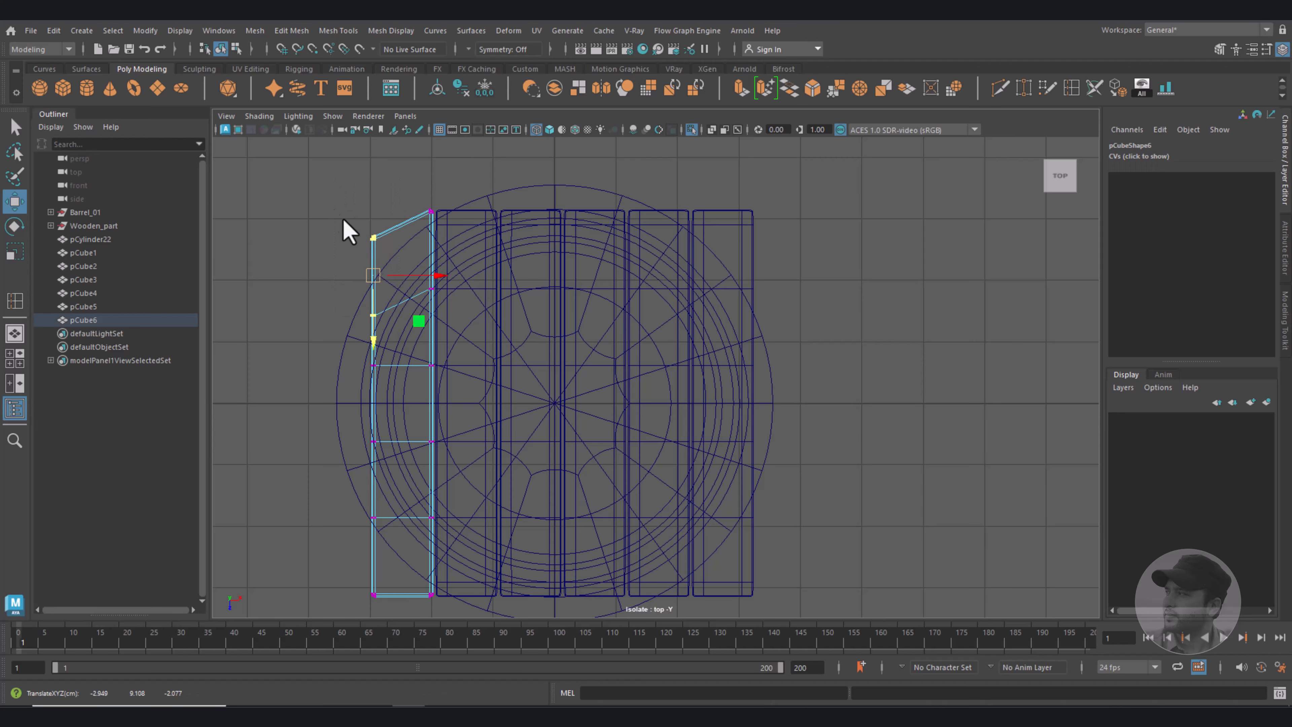
drag(292, 186, 410, 356)
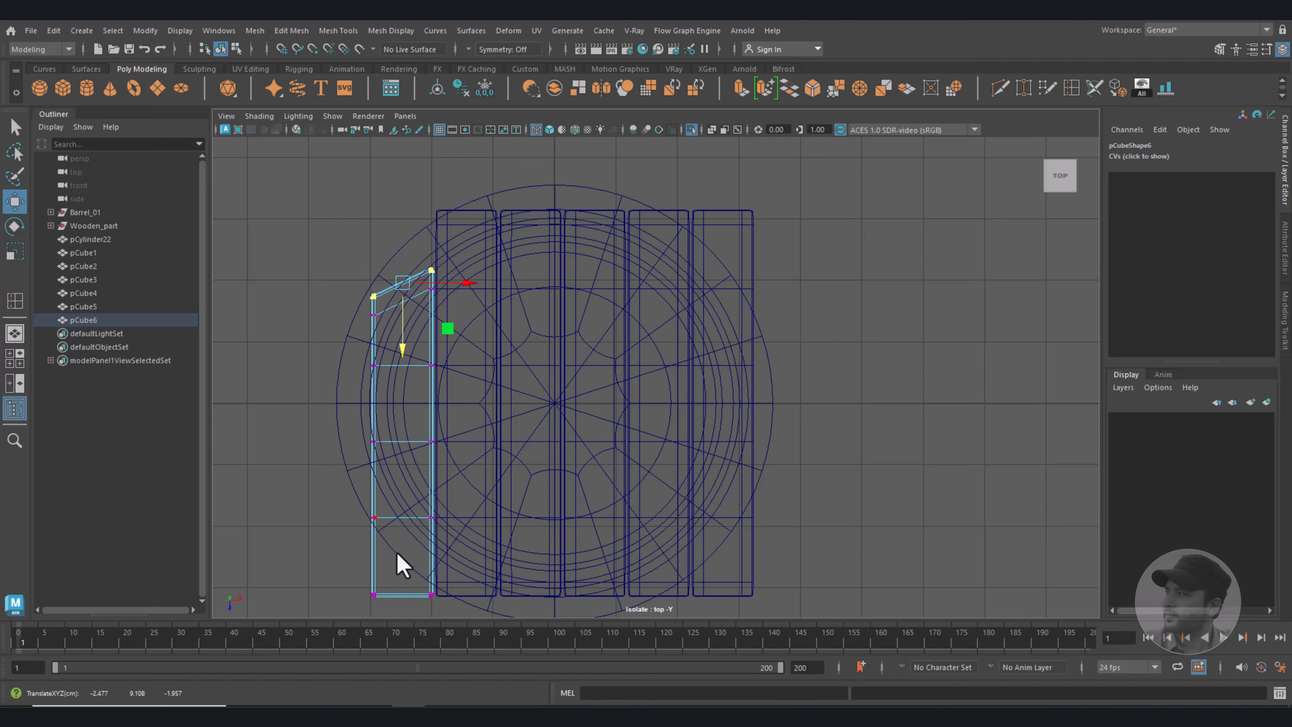
drag(395, 618, 401, 577)
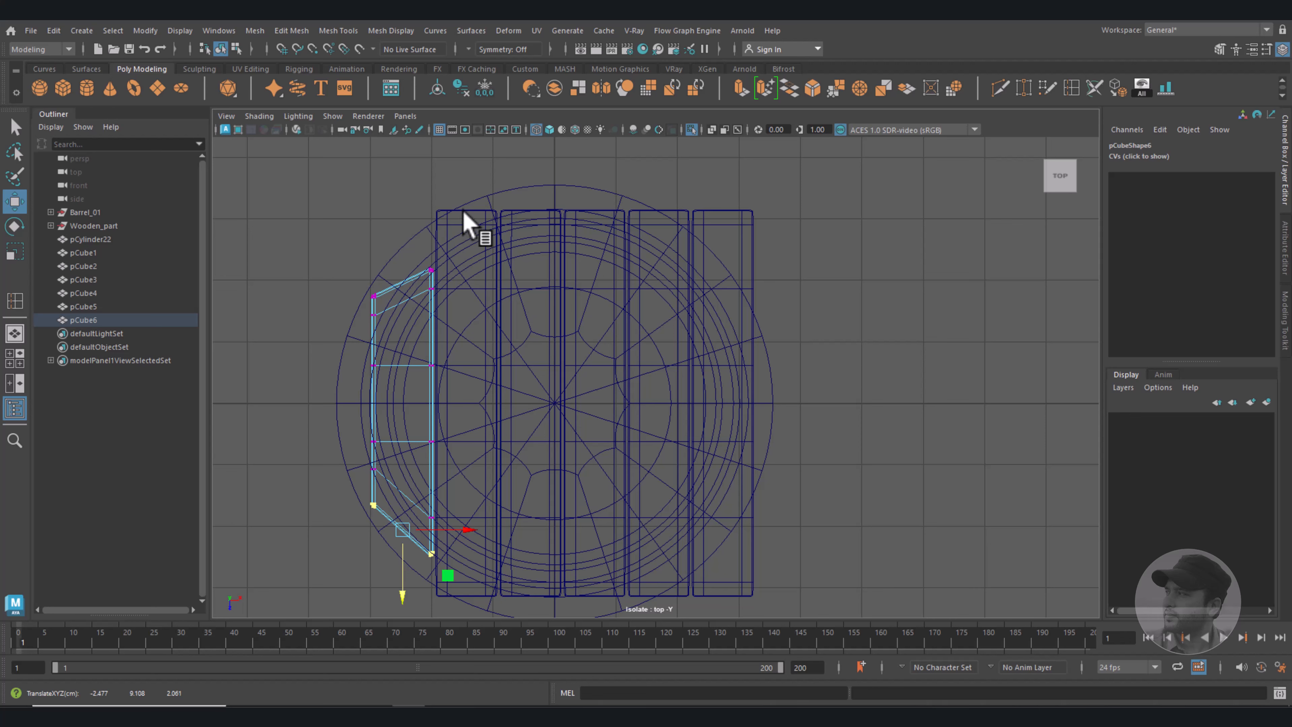
Pull the outer corners of the second plank on the negative X side inward to about Z -2.6 and 2.72.
click(470, 222)
right_click(465, 210)
right_drag(466, 209, 408, 209)
drag(414, 188, 442, 303)
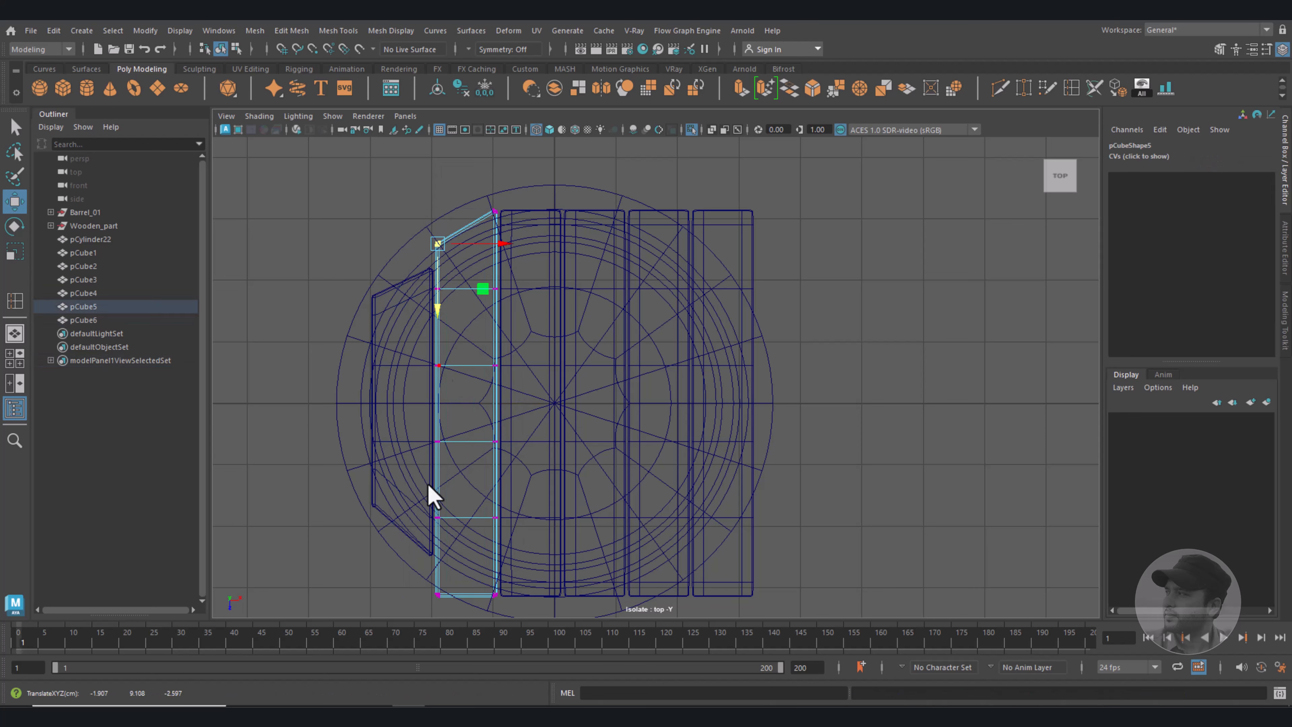
drag(455, 610, 437, 590)
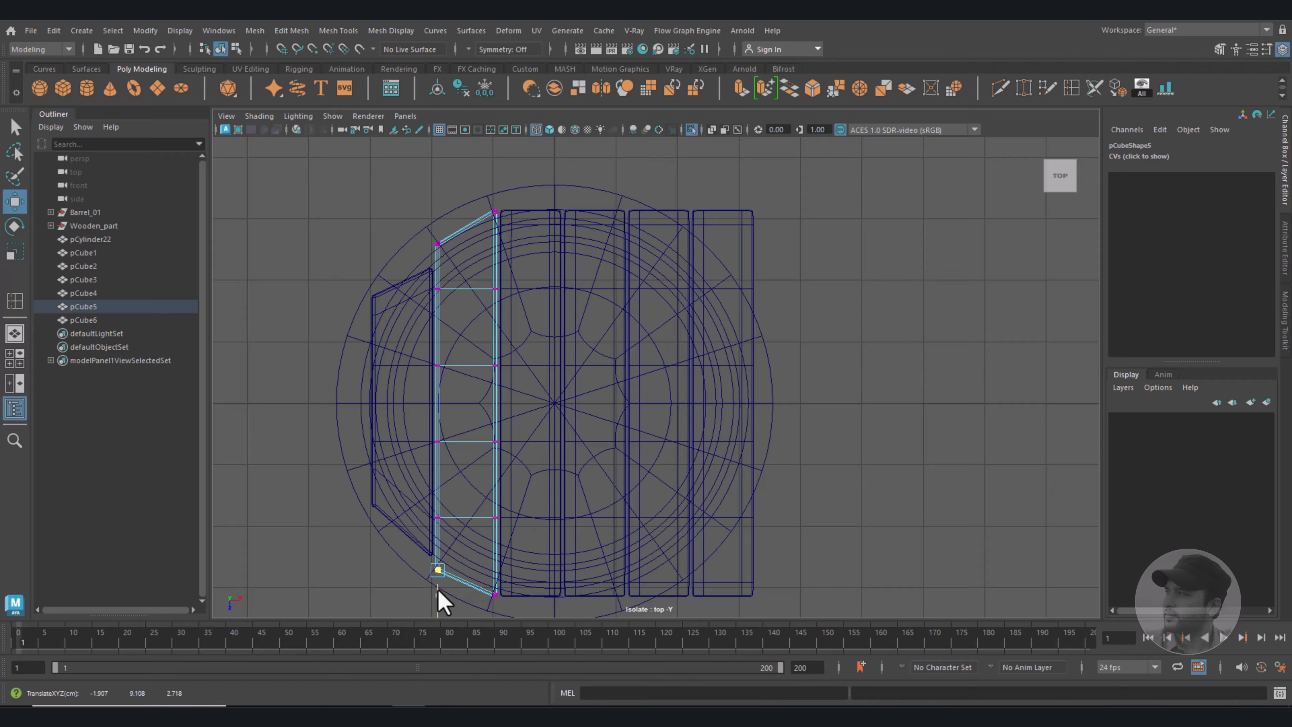
Shorten the negative Z end of the outermost positive X plank and slant its outer vertices inward to about Z -1.08.
click(728, 218)
click(726, 210)
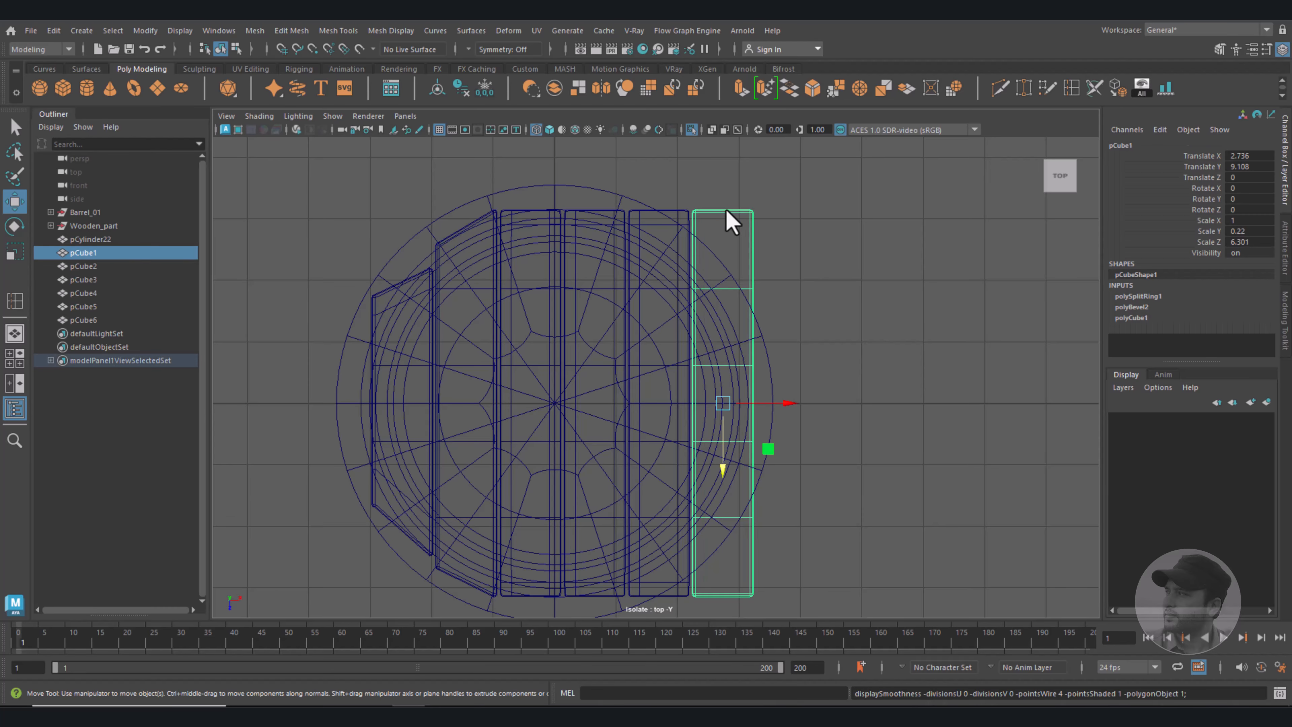
right_drag(726, 210, 668, 191)
drag(665, 176, 723, 291)
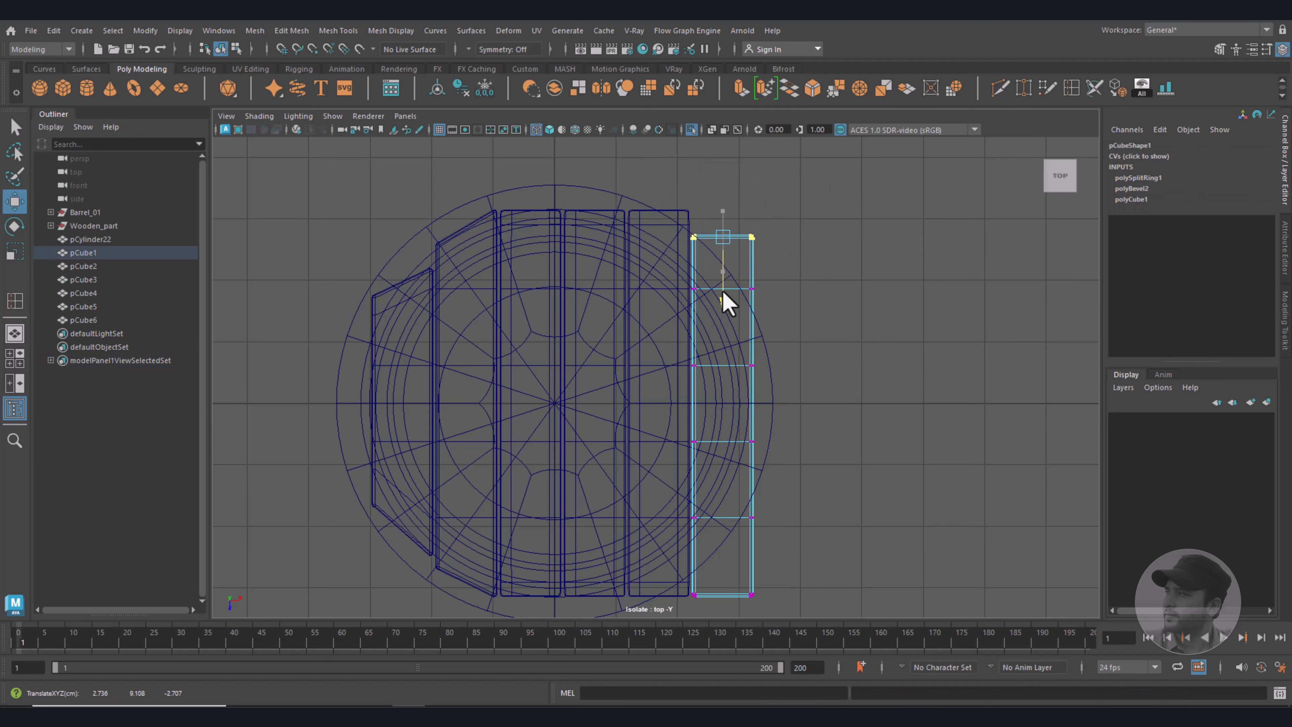
drag(777, 324, 738, 238)
click(771, 329)
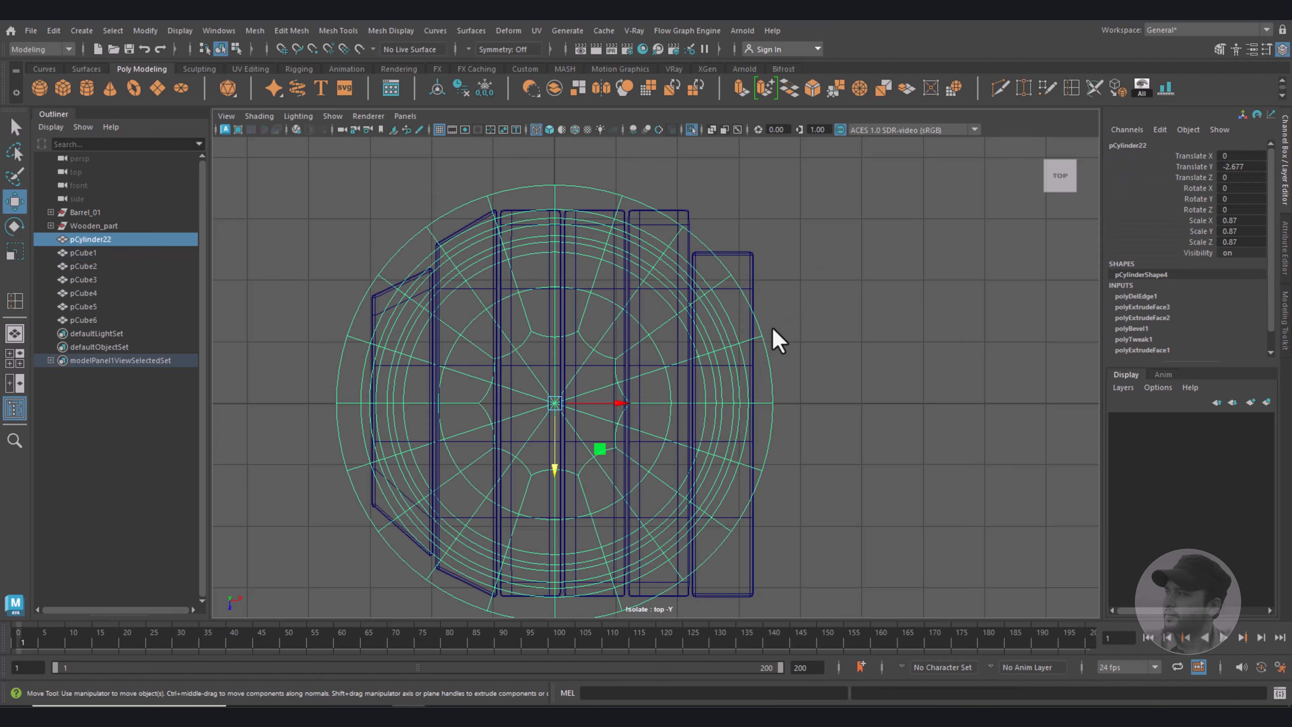
click(755, 268)
key(F8)
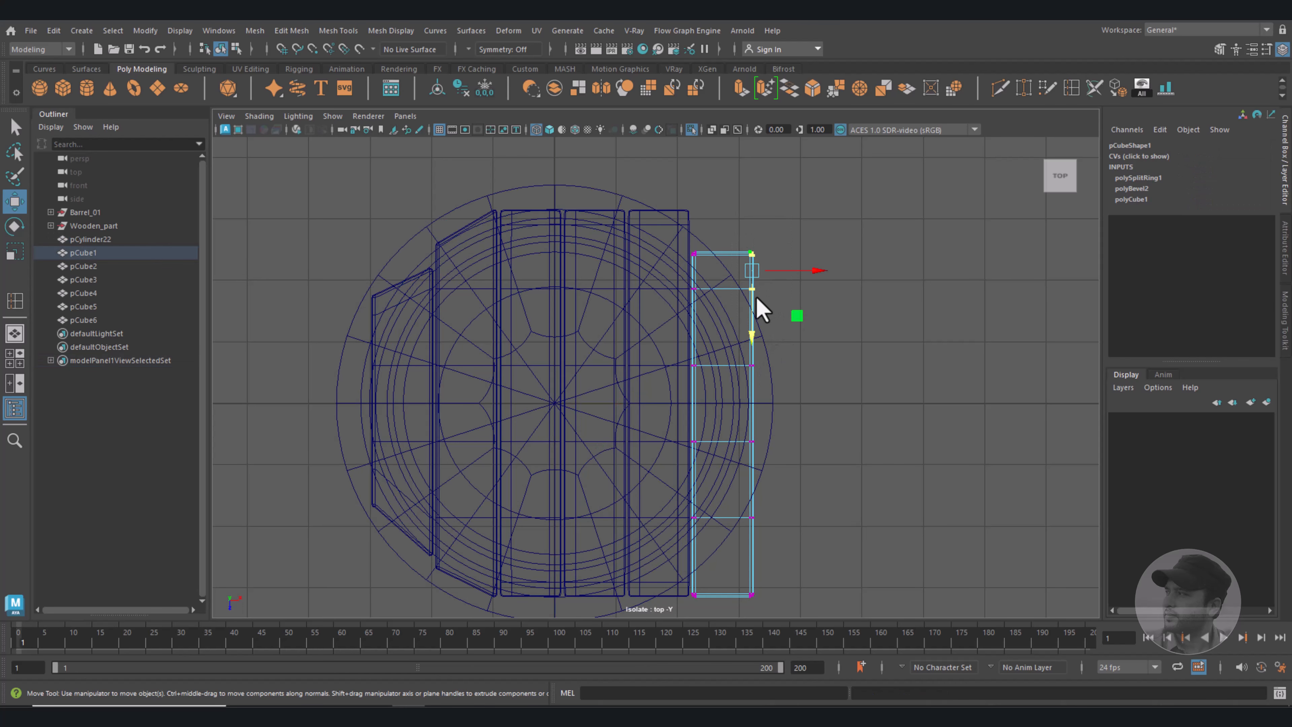
drag(751, 339, 731, 403)
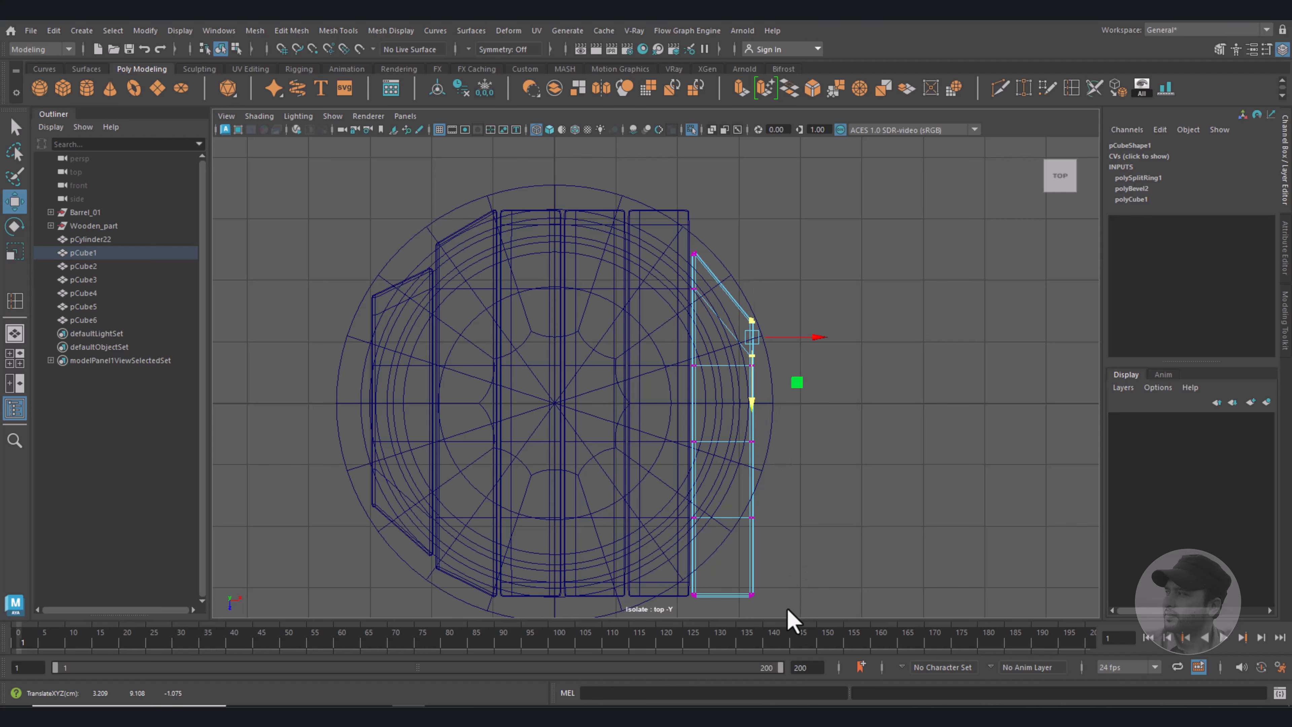
Shorten the same plank's positive Z end and slant its outer vertices inward to about Z 1.05.
drag(788, 607, 664, 564)
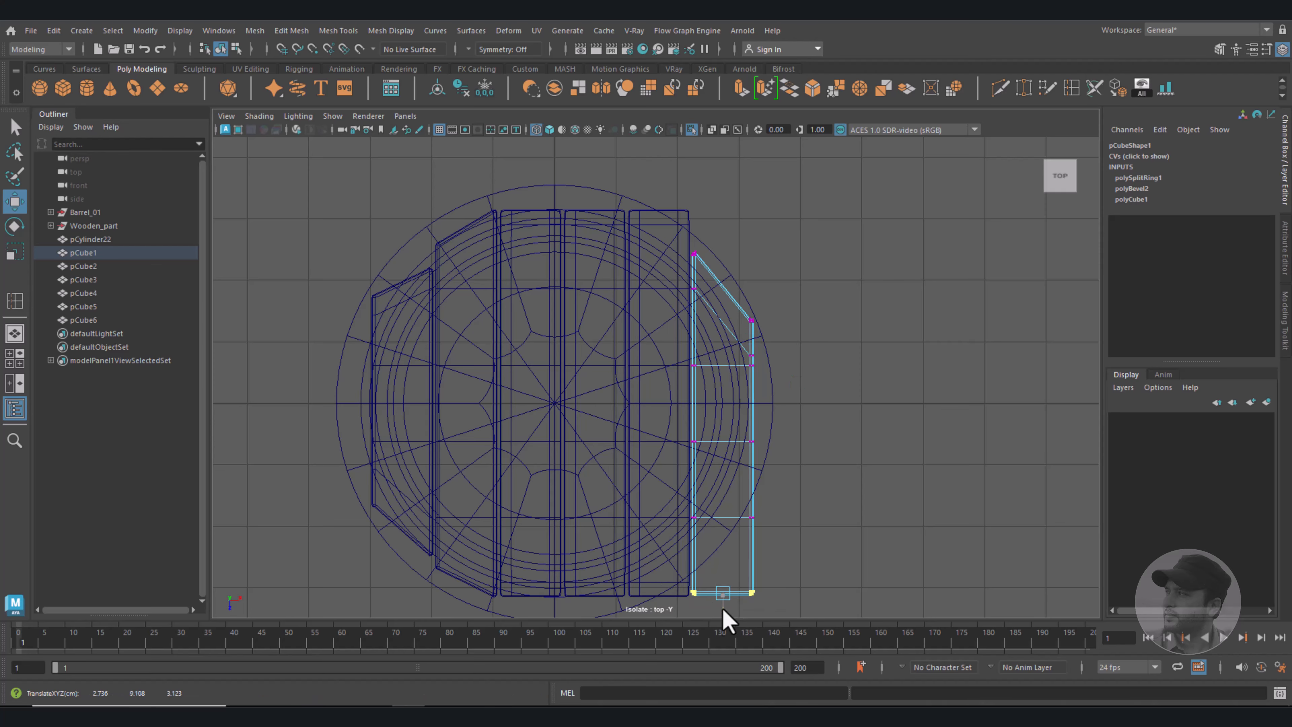
drag(787, 569, 736, 498)
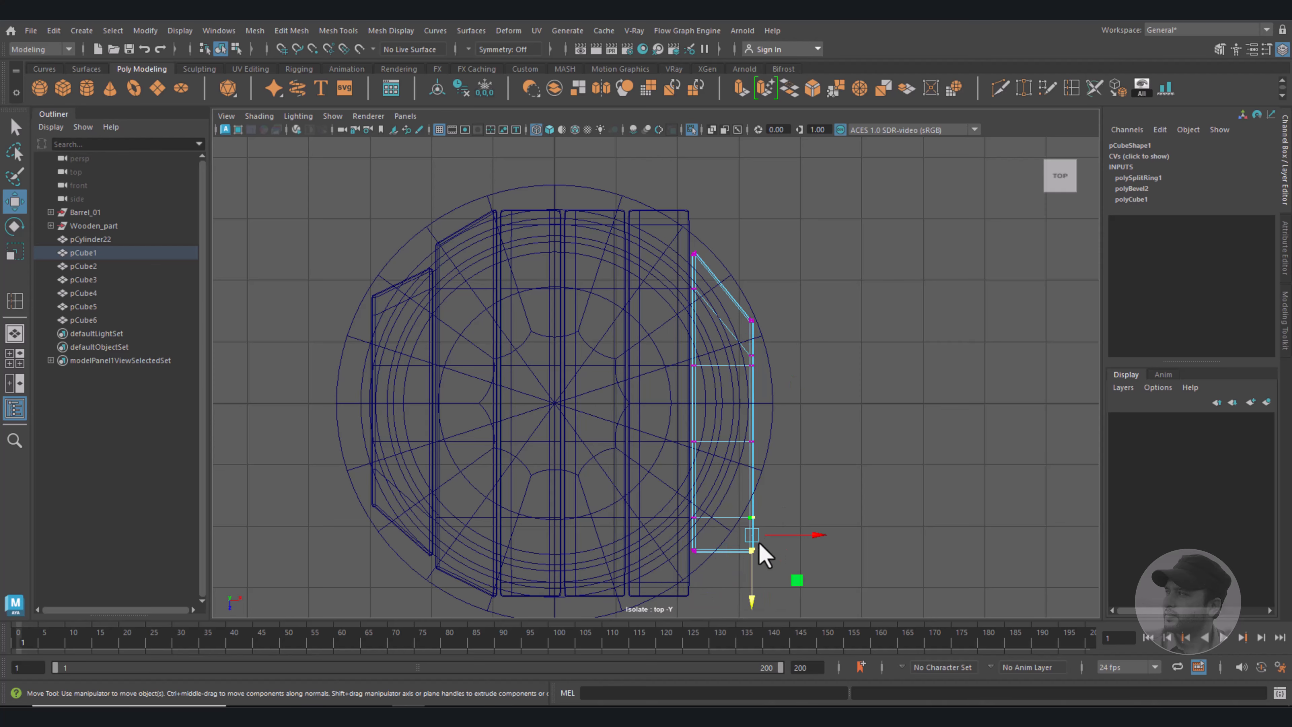
drag(754, 577, 749, 510)
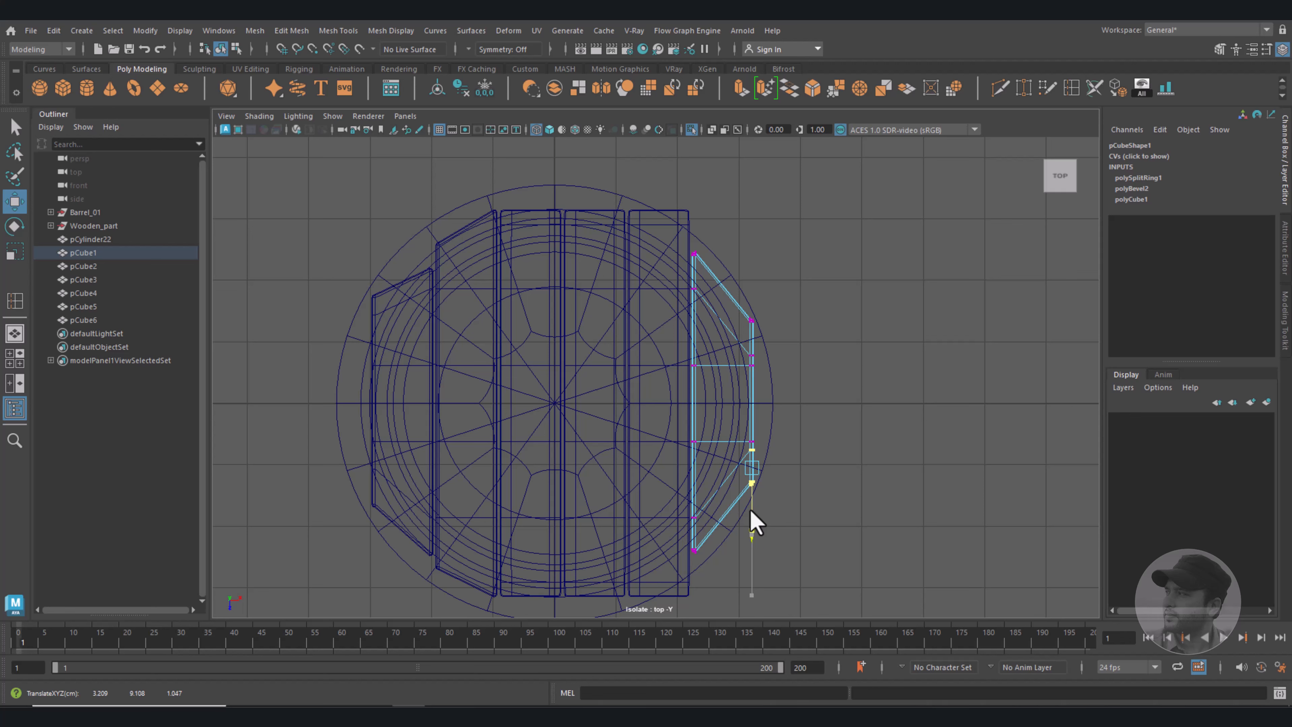
Pull both outer corners of the second plank on the positive X side inward, with the positive Z one at about 2.47.
click(690, 224)
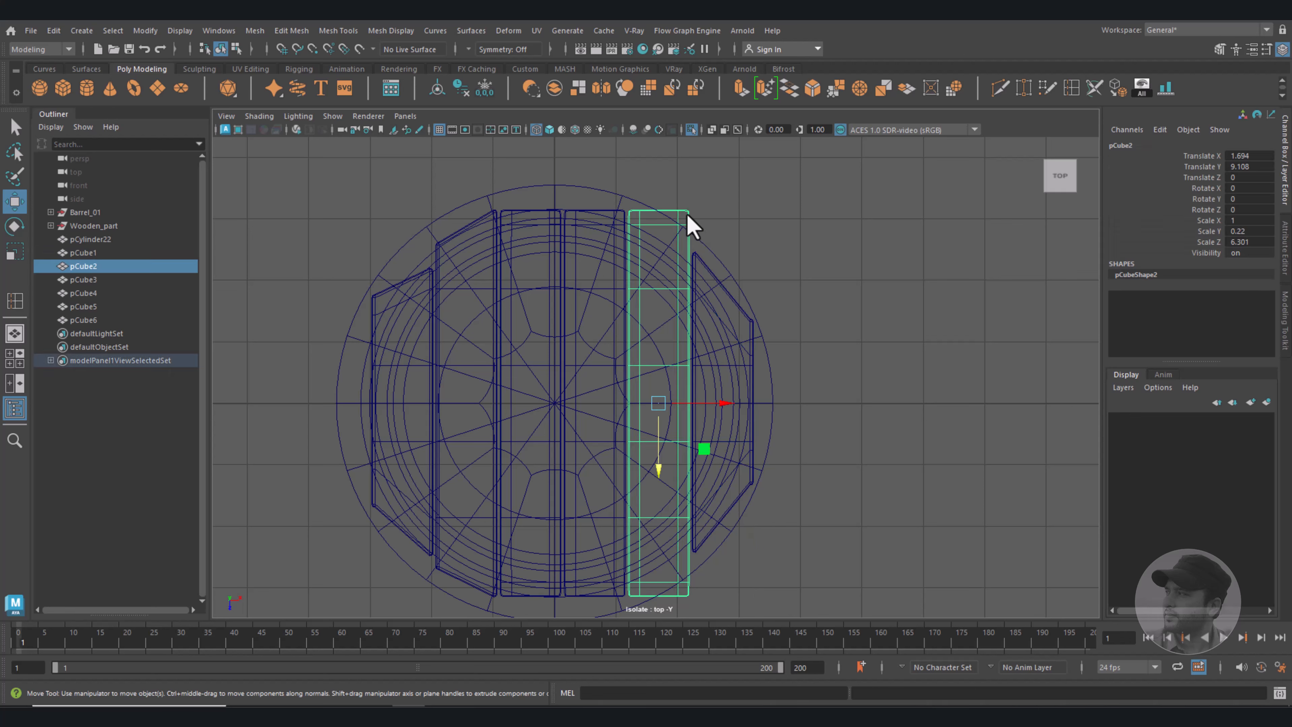
right_drag(692, 225, 658, 215)
drag(666, 191, 678, 300)
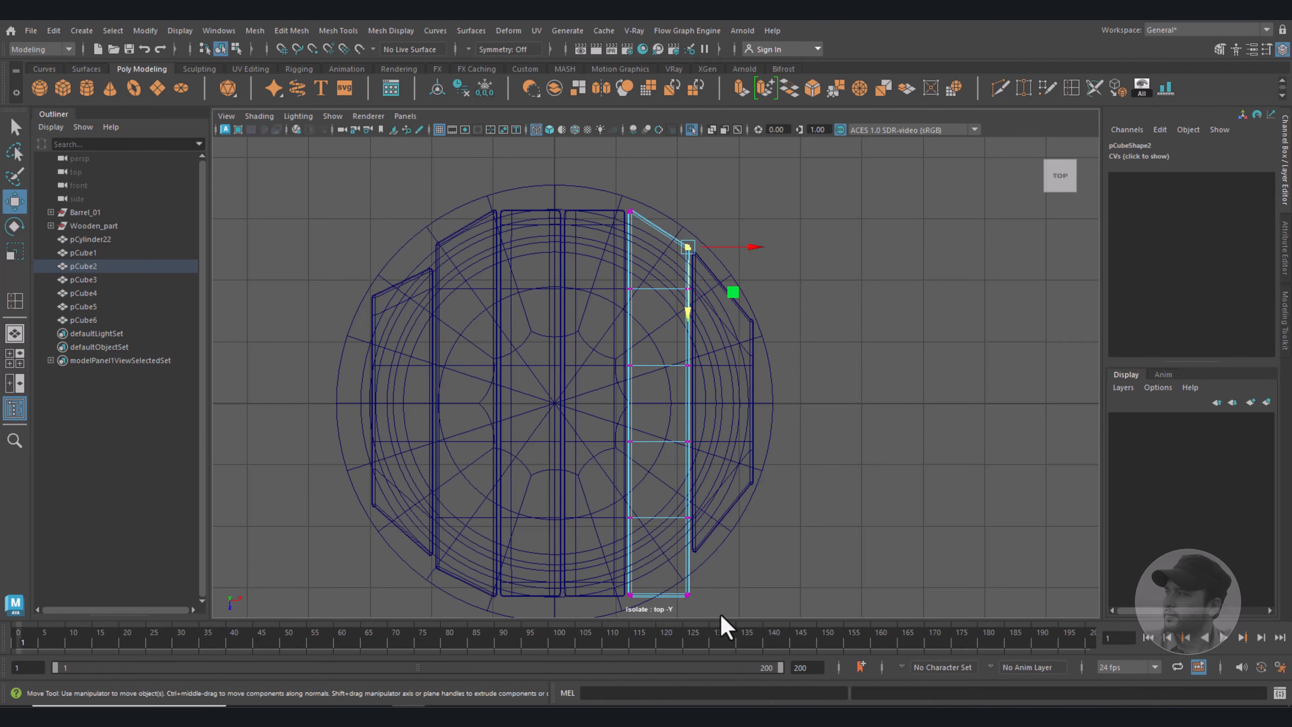
drag(721, 620, 666, 564)
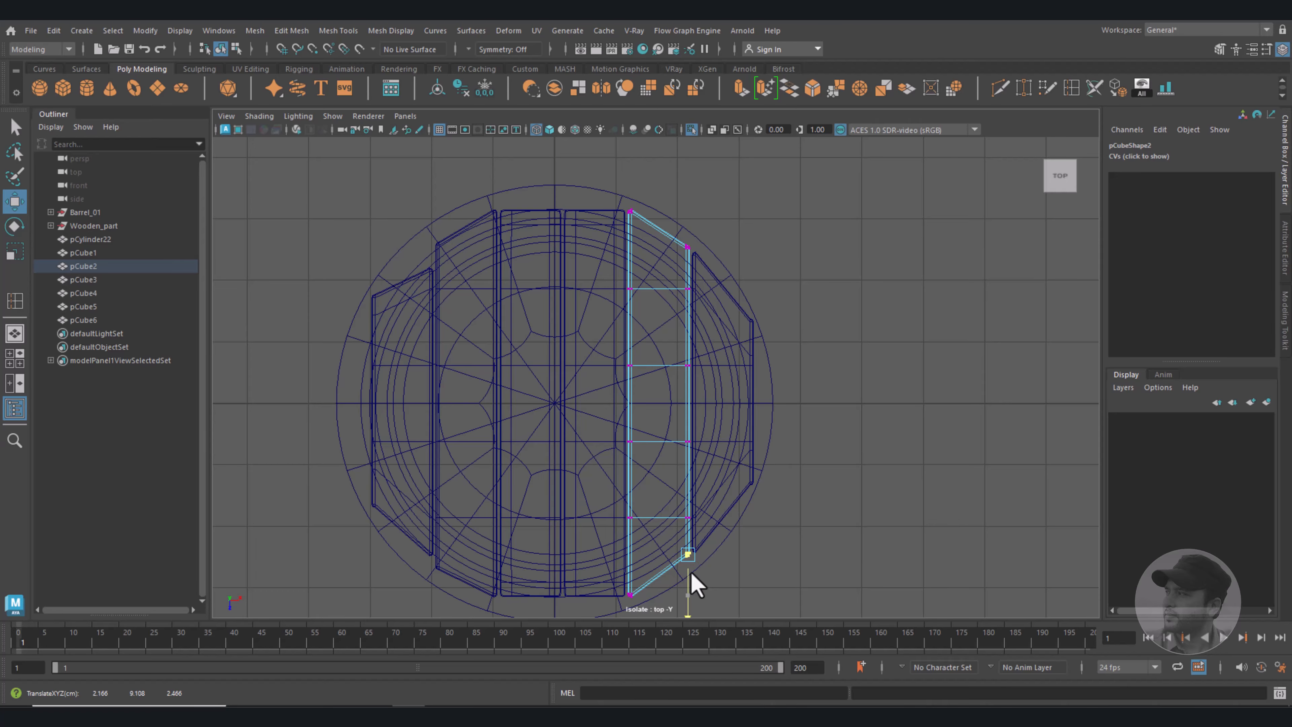
In the perspective view, group the lid with its six planks in object mode and name the group Top.
key(space)
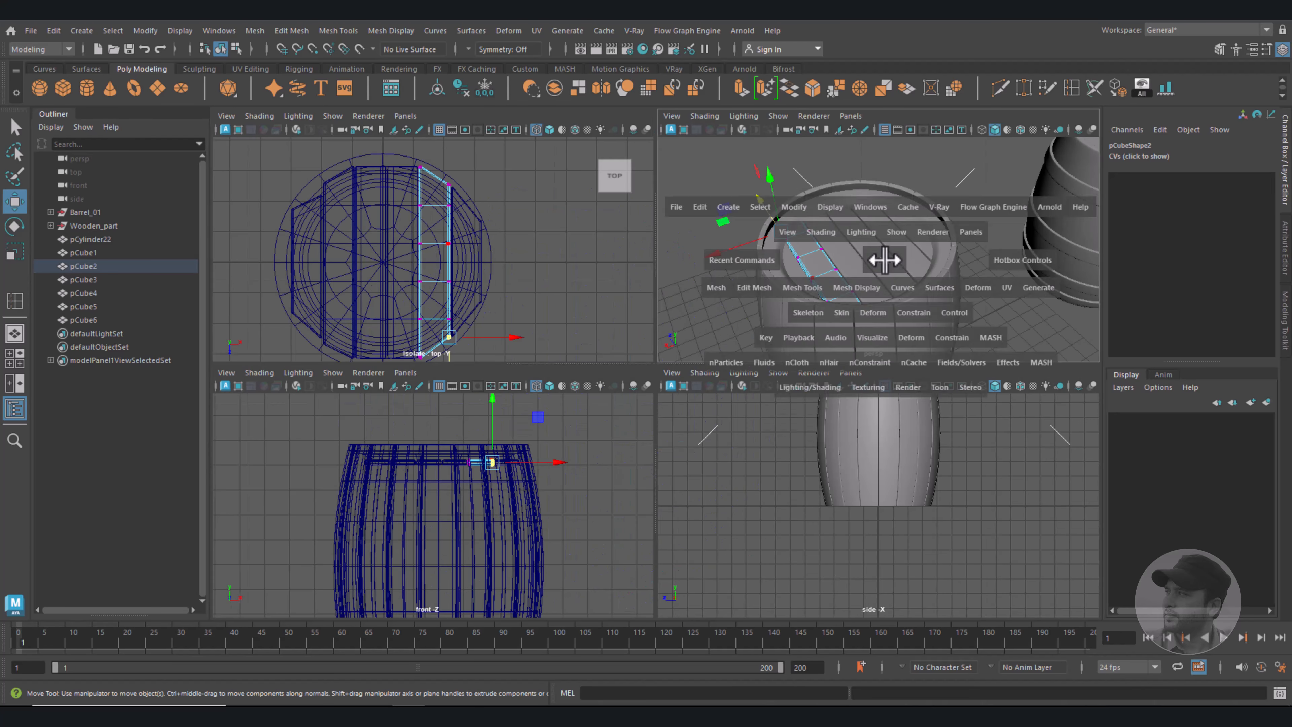
key(space)
alt+drag(871, 358, 850, 439)
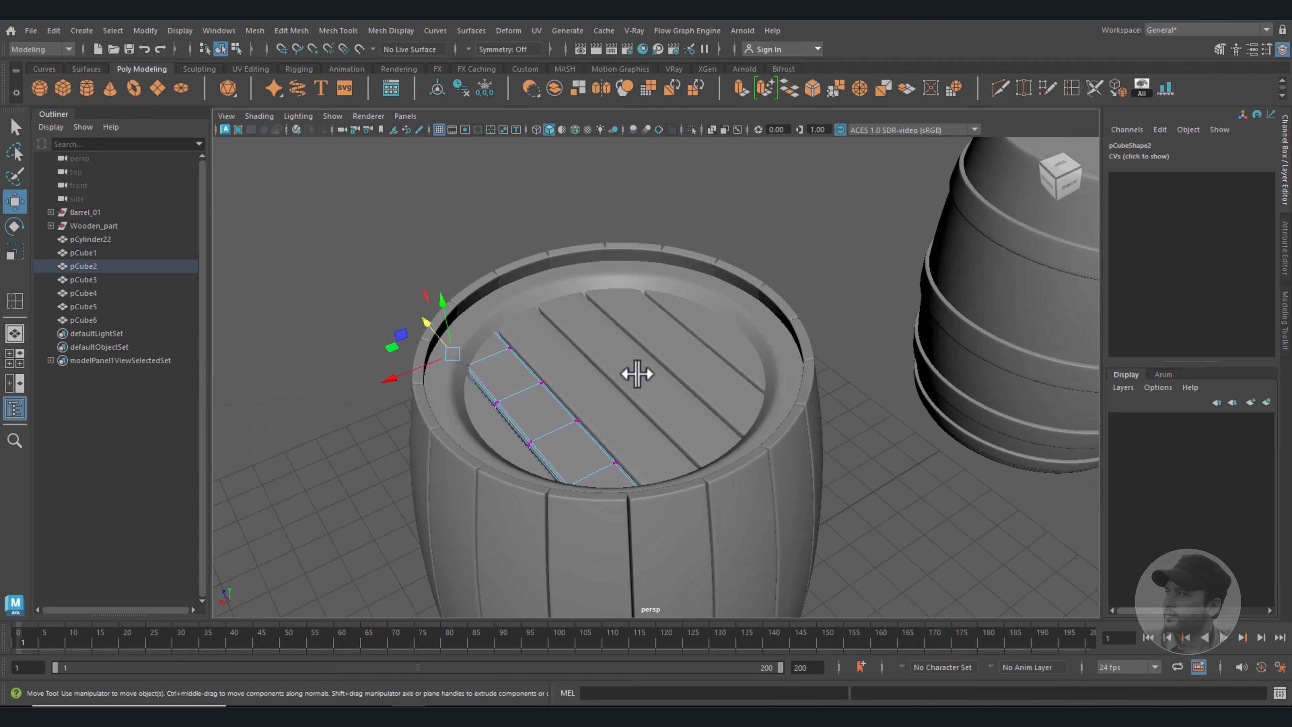
right_drag(634, 372, 724, 313)
click(724, 313)
shift+click(685, 341)
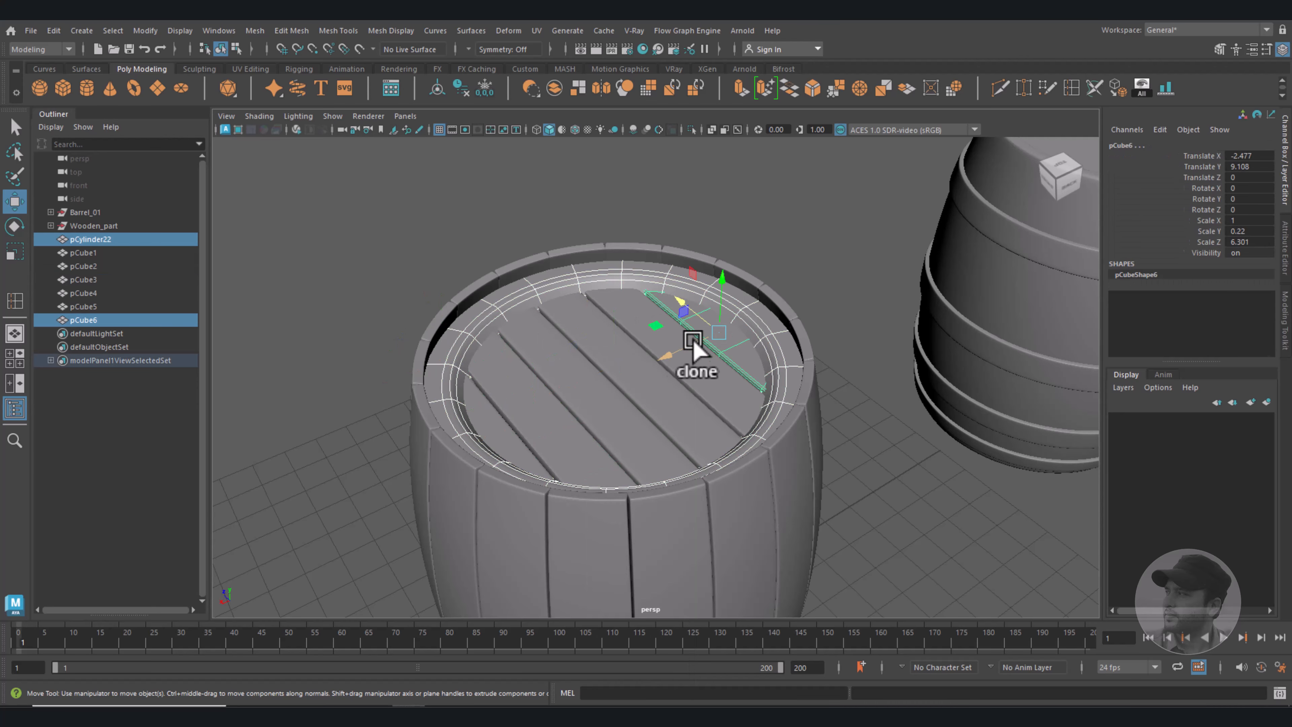
shift+click(697, 387)
shift+click(656, 428)
shift+click(605, 453)
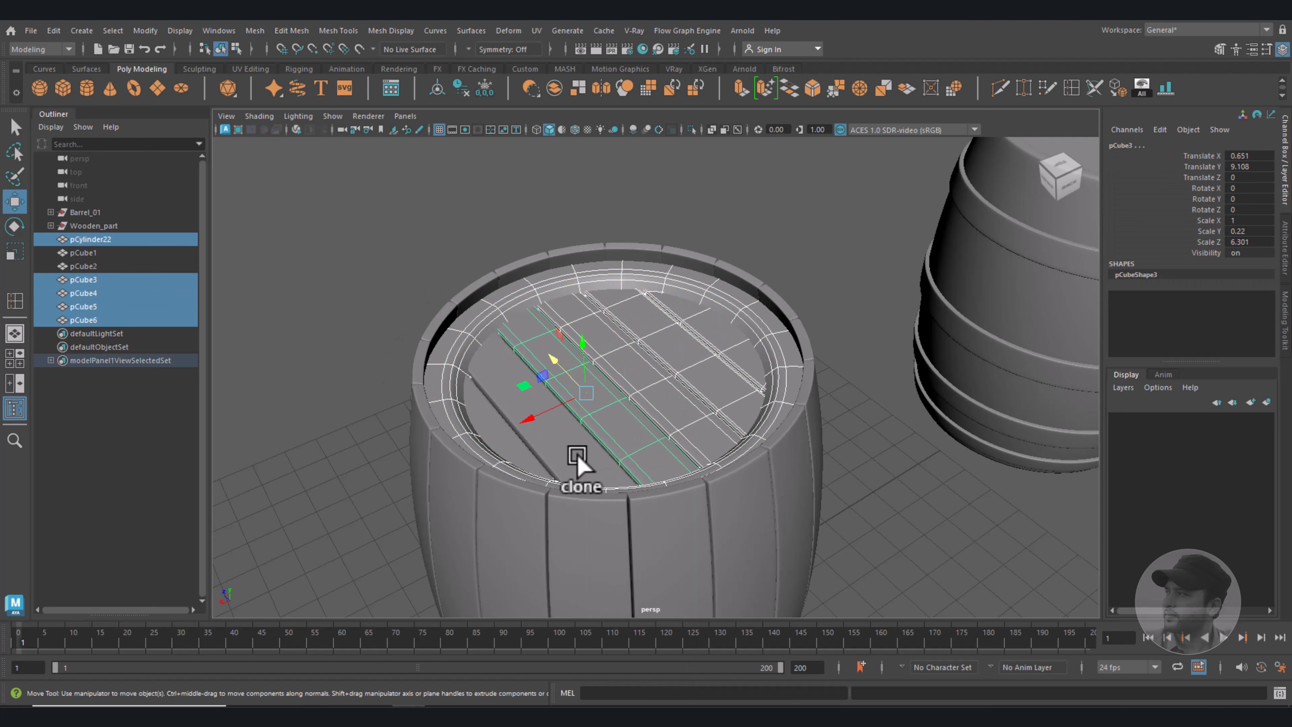
shift+click(555, 461)
shift+click(513, 452)
alt+drag(784, 396, 680, 414)
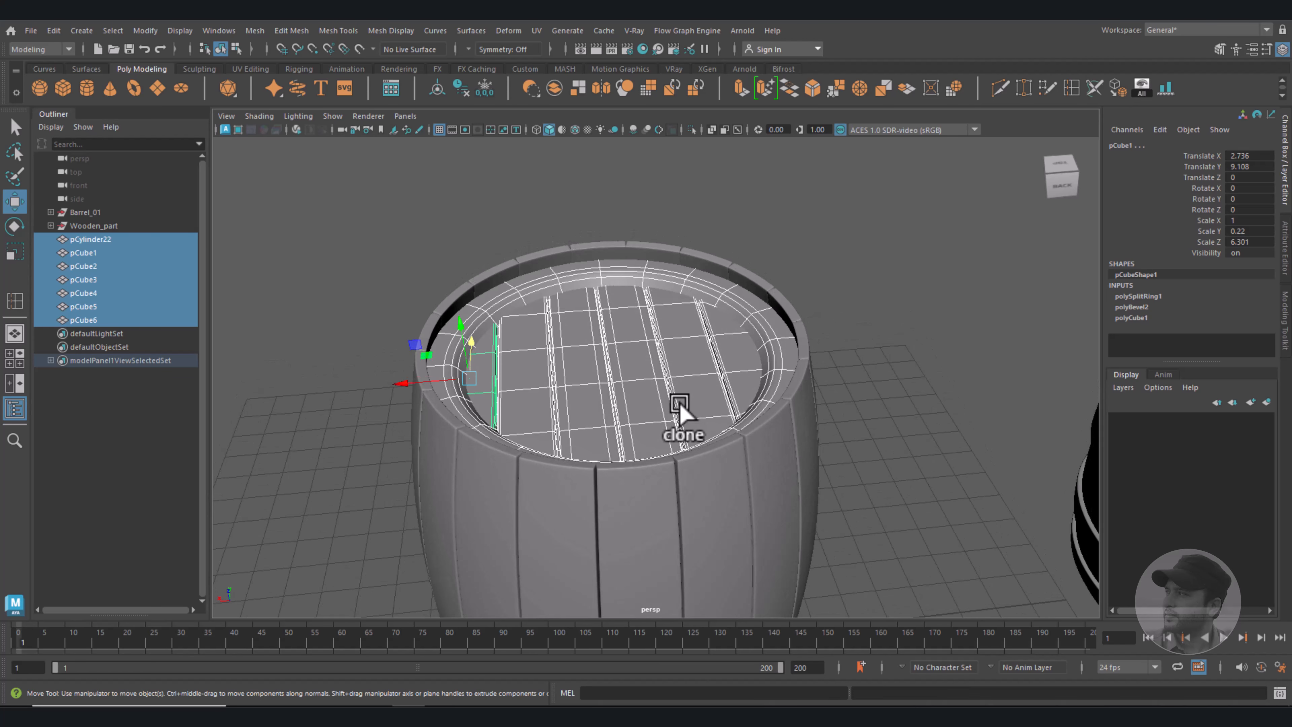
key(ctrl+g)
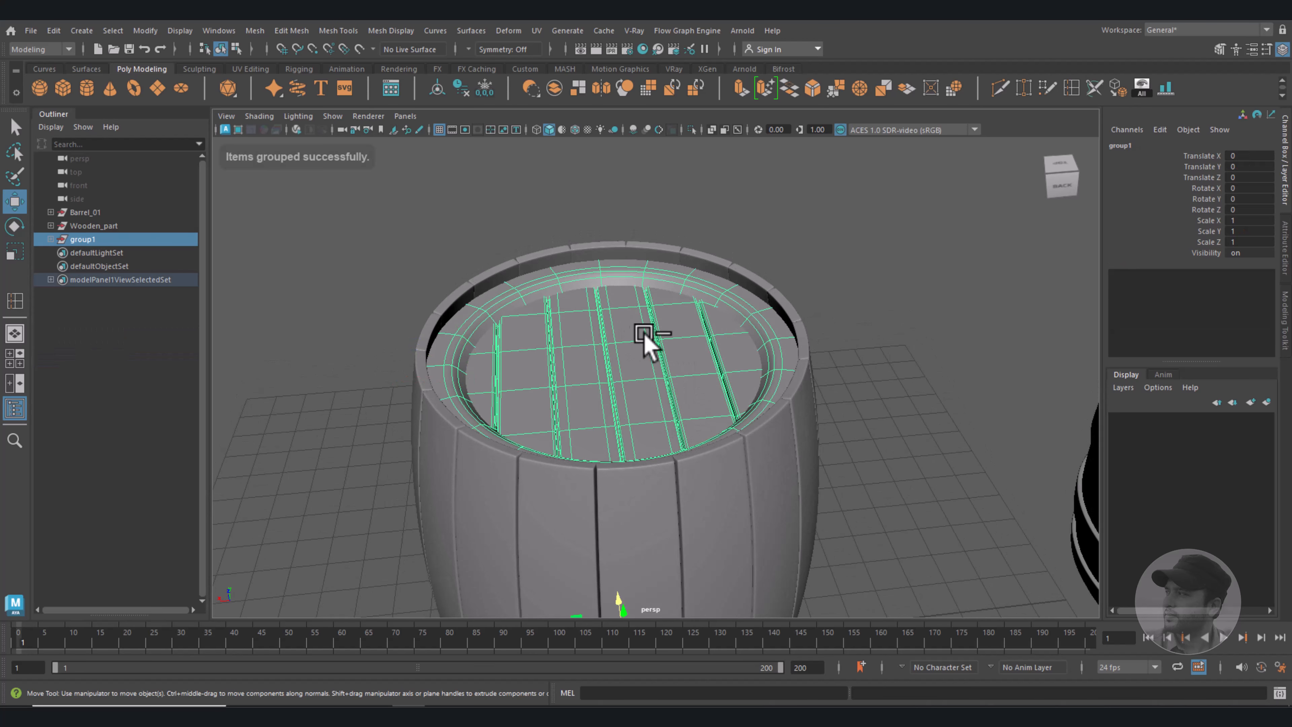
double_click(87, 240)
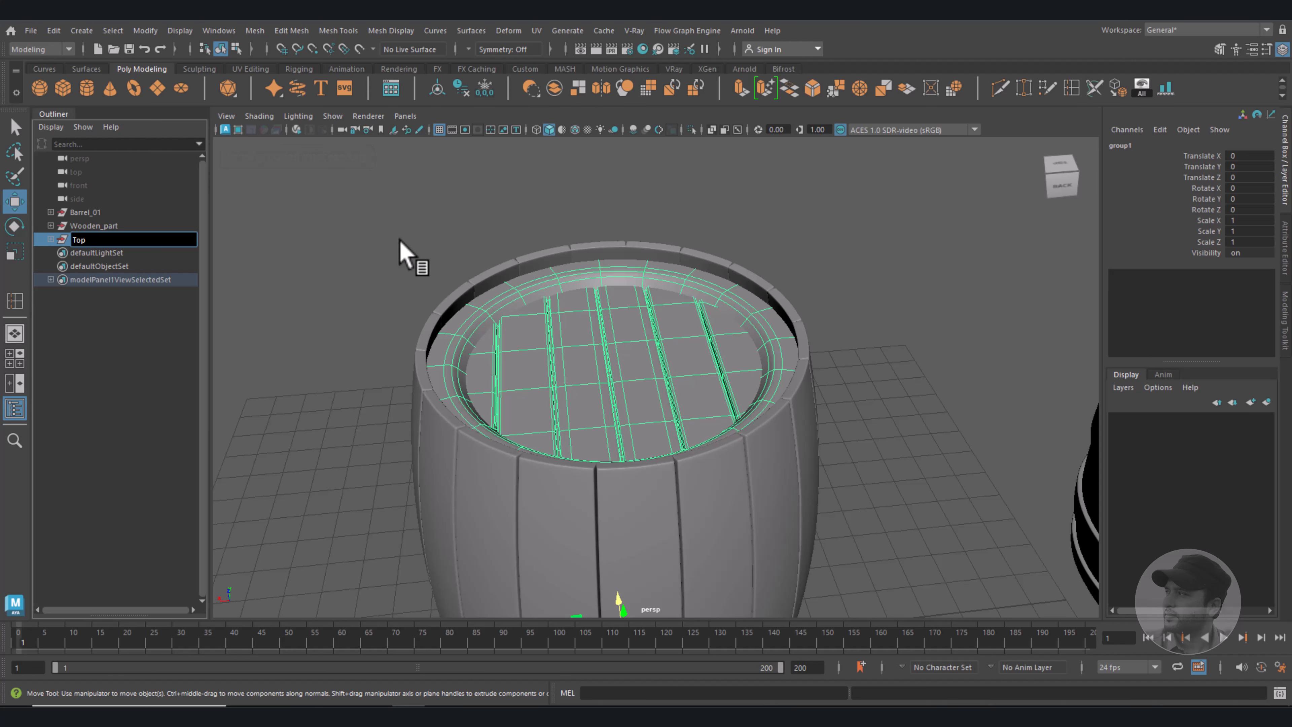
key(Return)
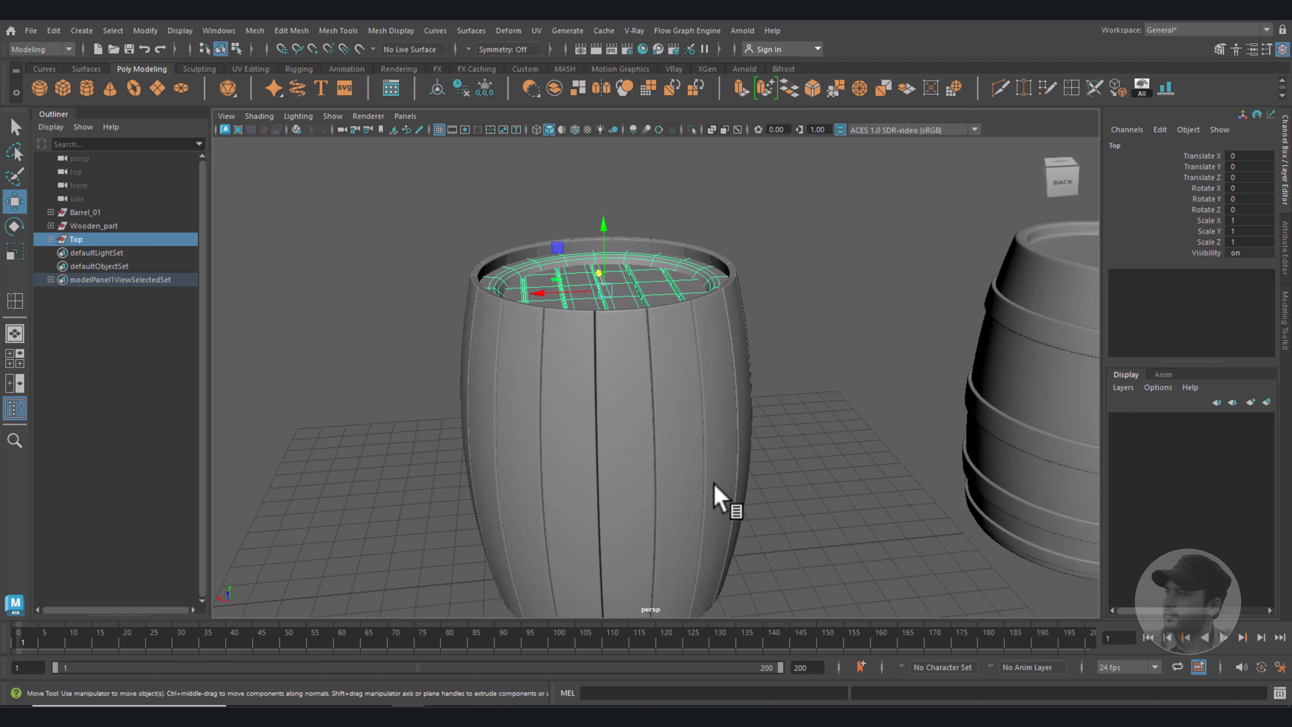
Duplicate the Top group, lower the copy below the barrel to about Y -12.789, and rename it Bottom.
key(ctrl+d)
scroll(713, 483, down, 2)
alt+middle_drag(701, 476, 692, 446)
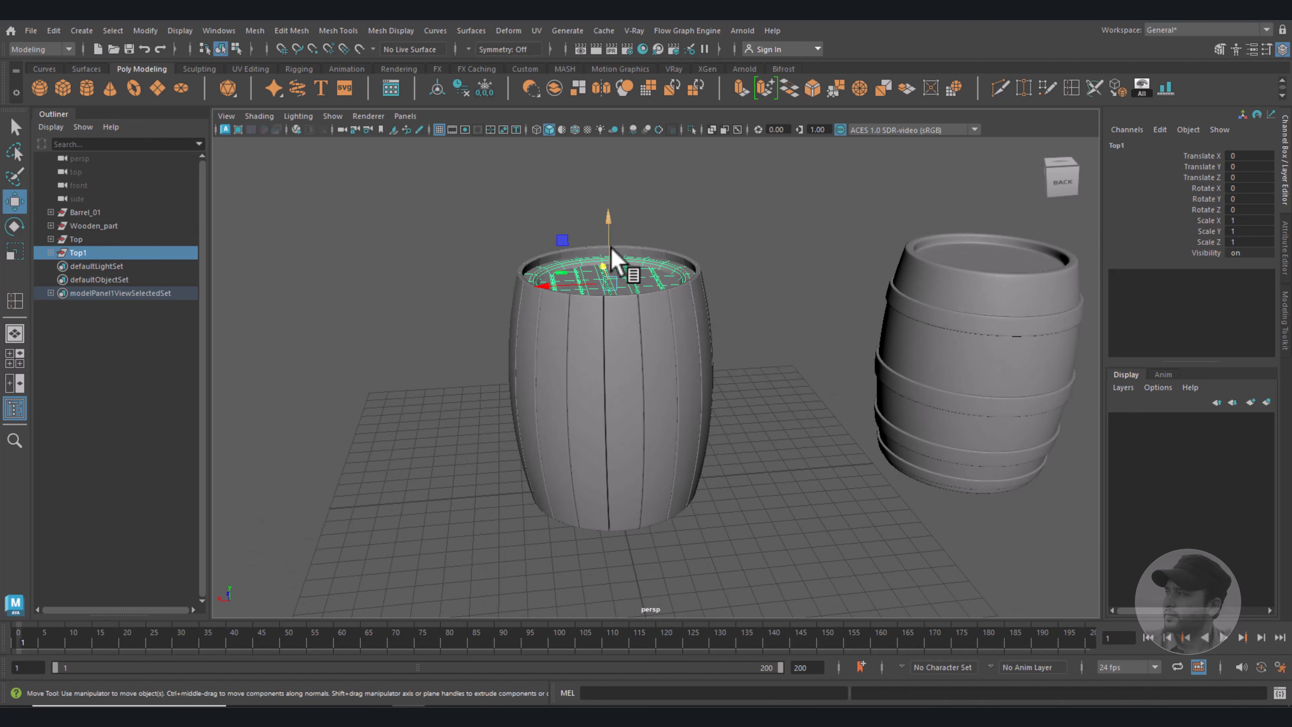
drag(615, 259, 626, 519)
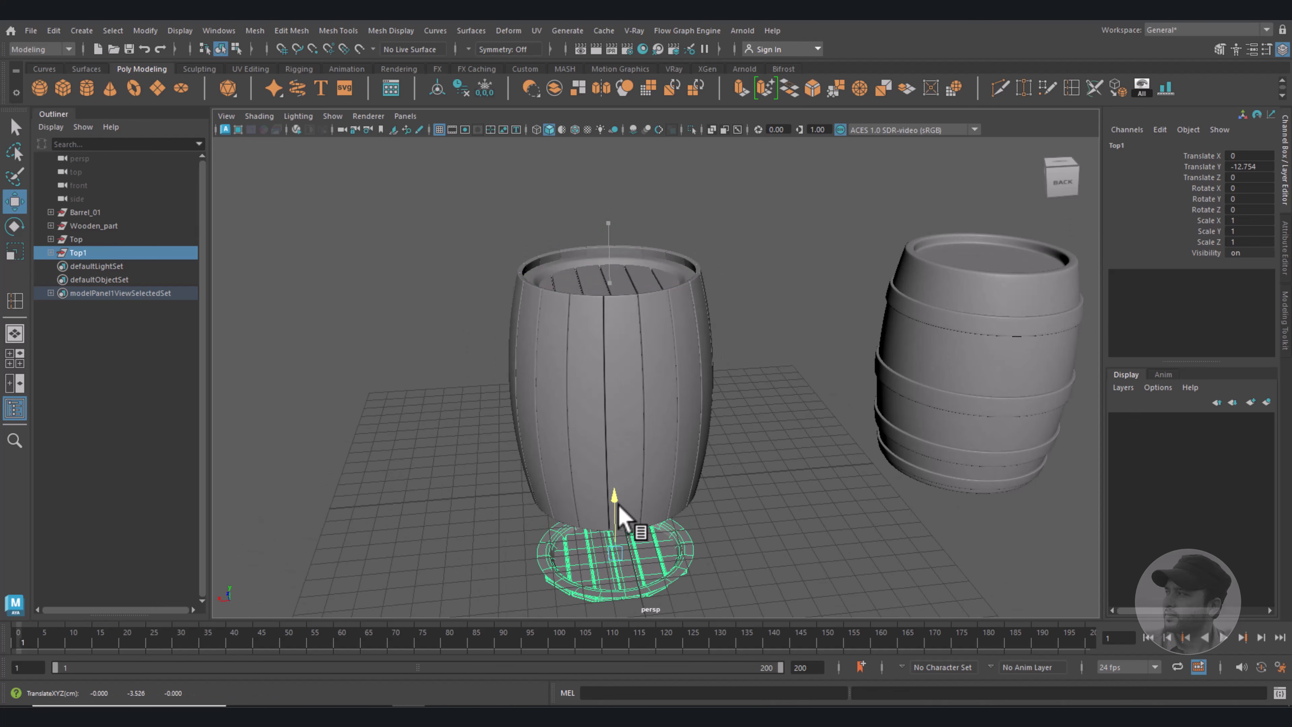
double_click(85, 251)
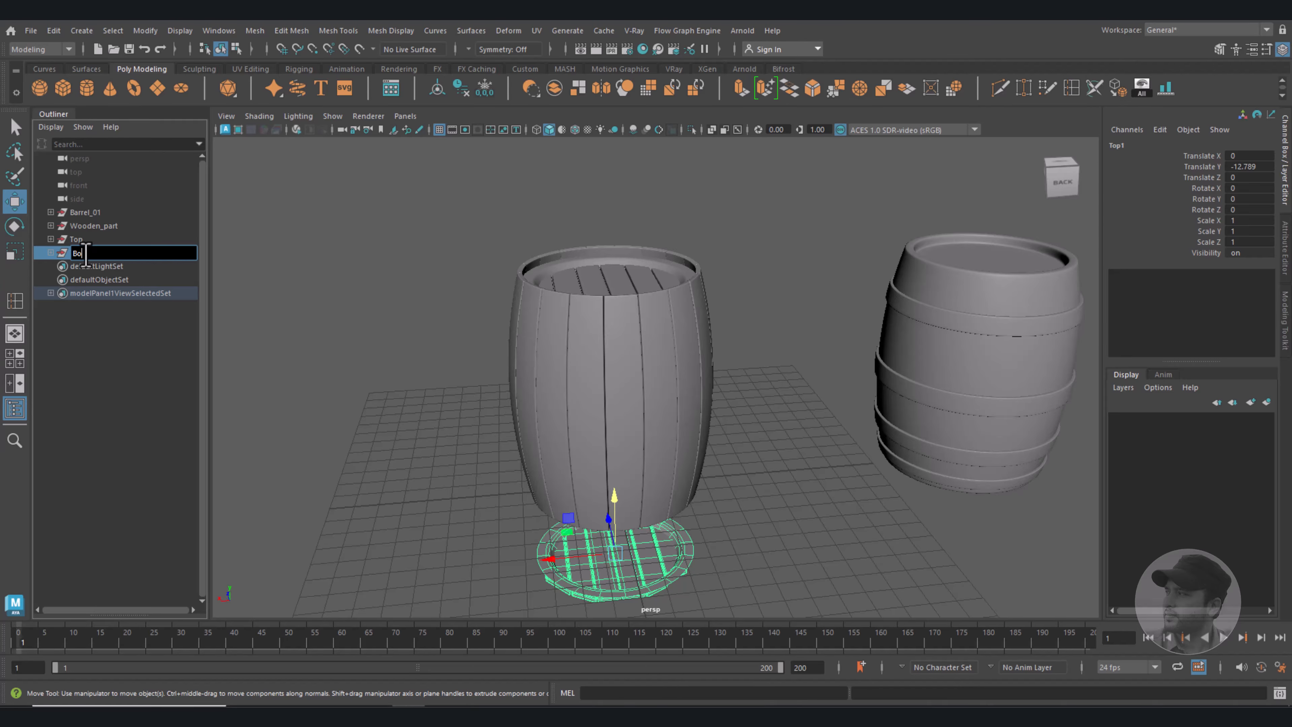
key(Return)
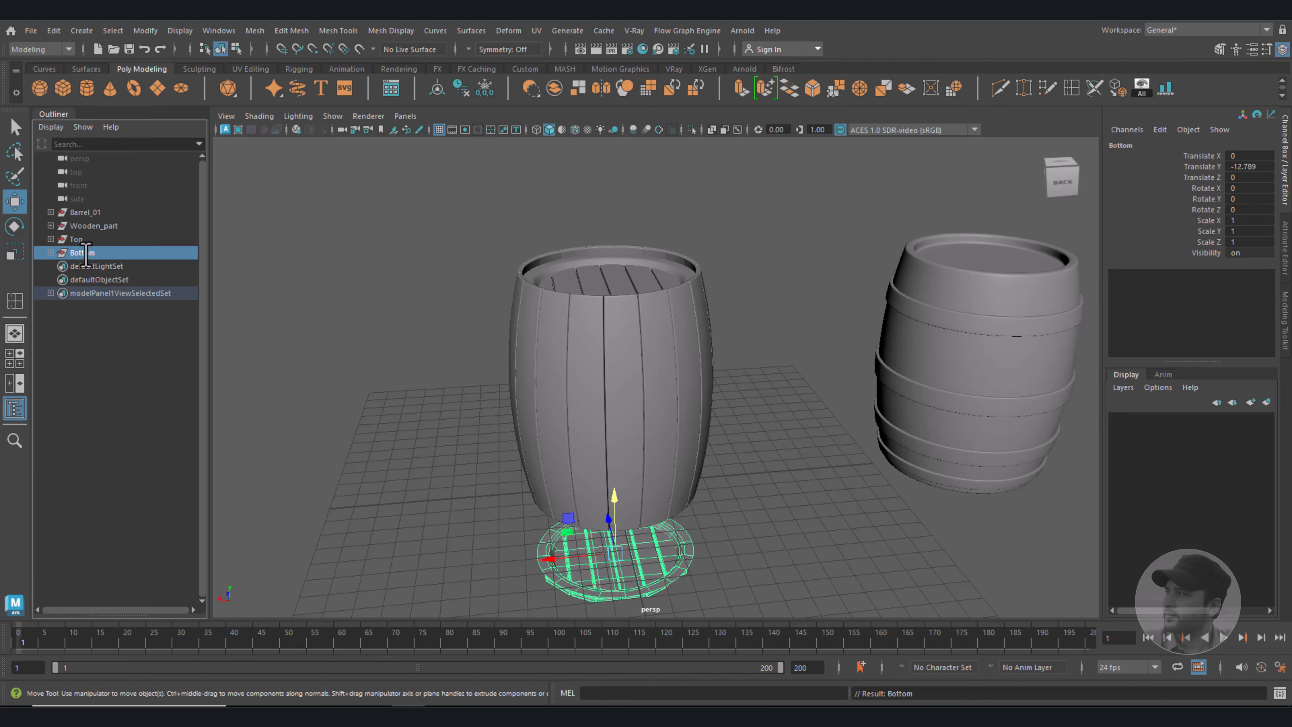
Turn the Bottom group upside down by setting its X rotation to 180.
alt+middle_drag(561, 493, 571, 444)
key(e)
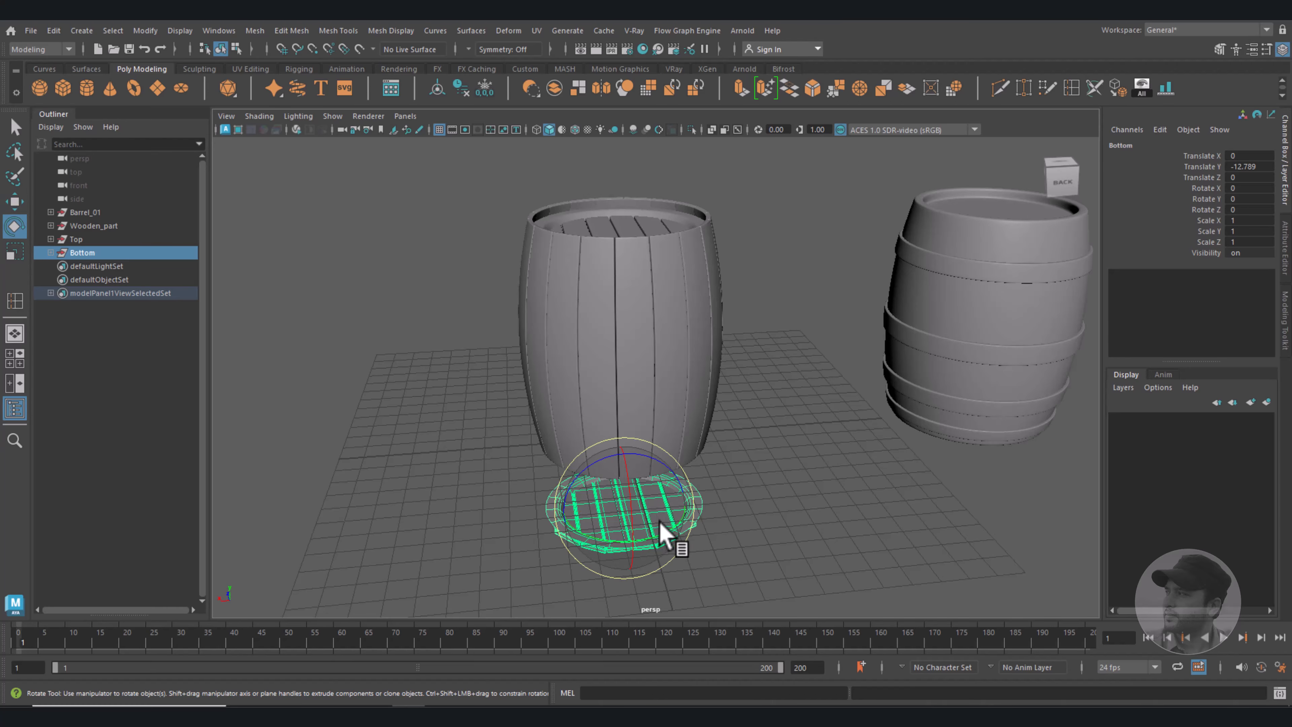
drag(631, 524, 629, 496)
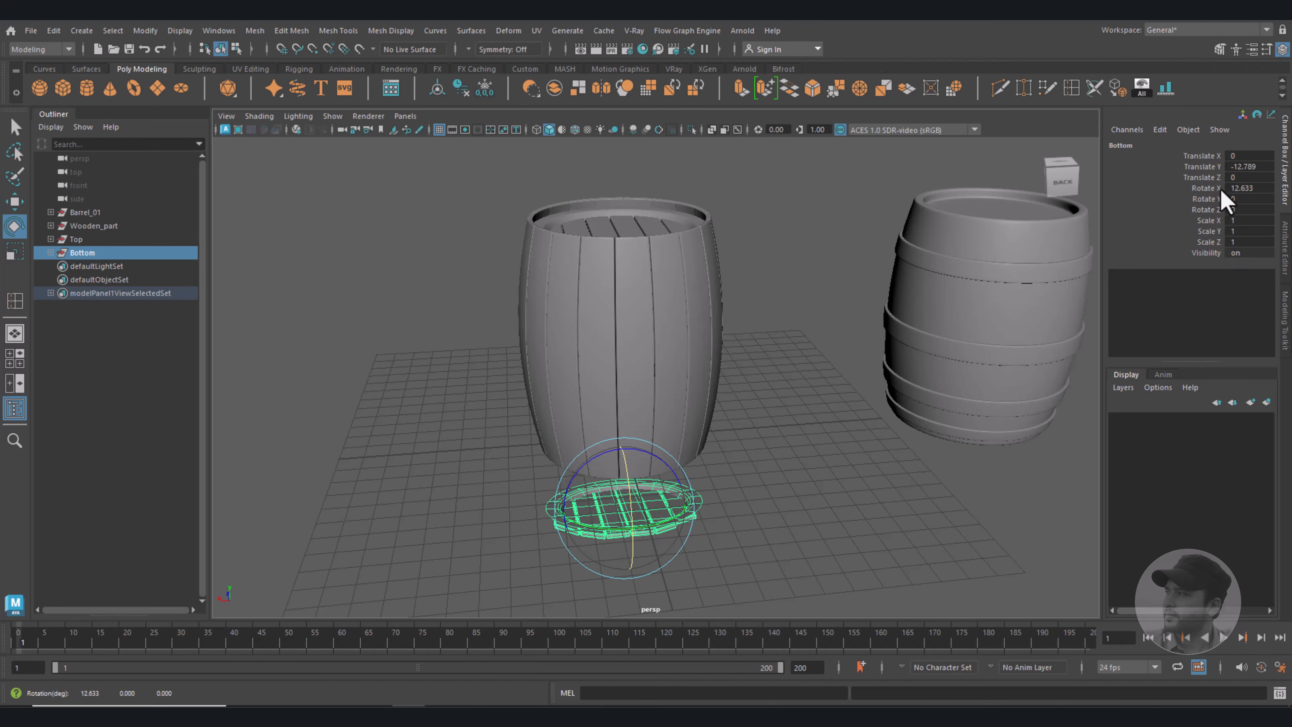
click(1270, 187)
text(180)
key(Return)
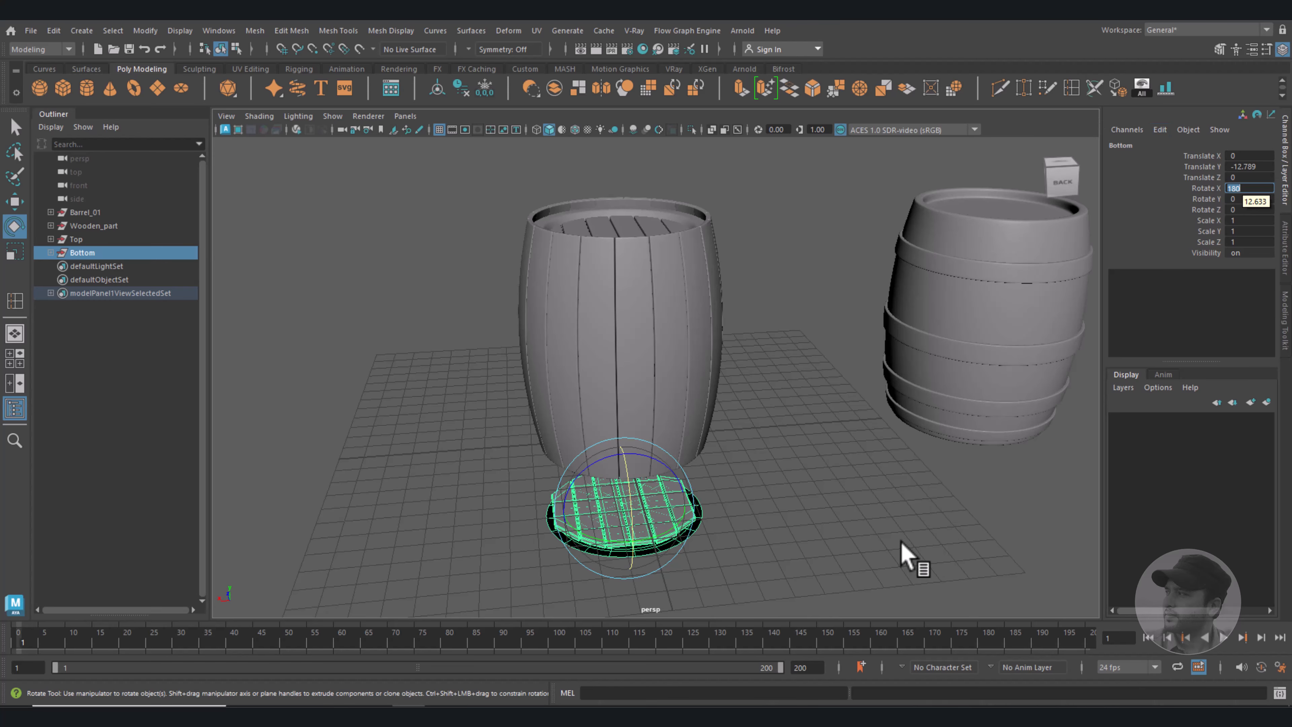
Raise the Bottom group into the barrel's lower opening, to about Y -8.718.
alt+drag(772, 555, 771, 528)
scroll(766, 532, up, 3)
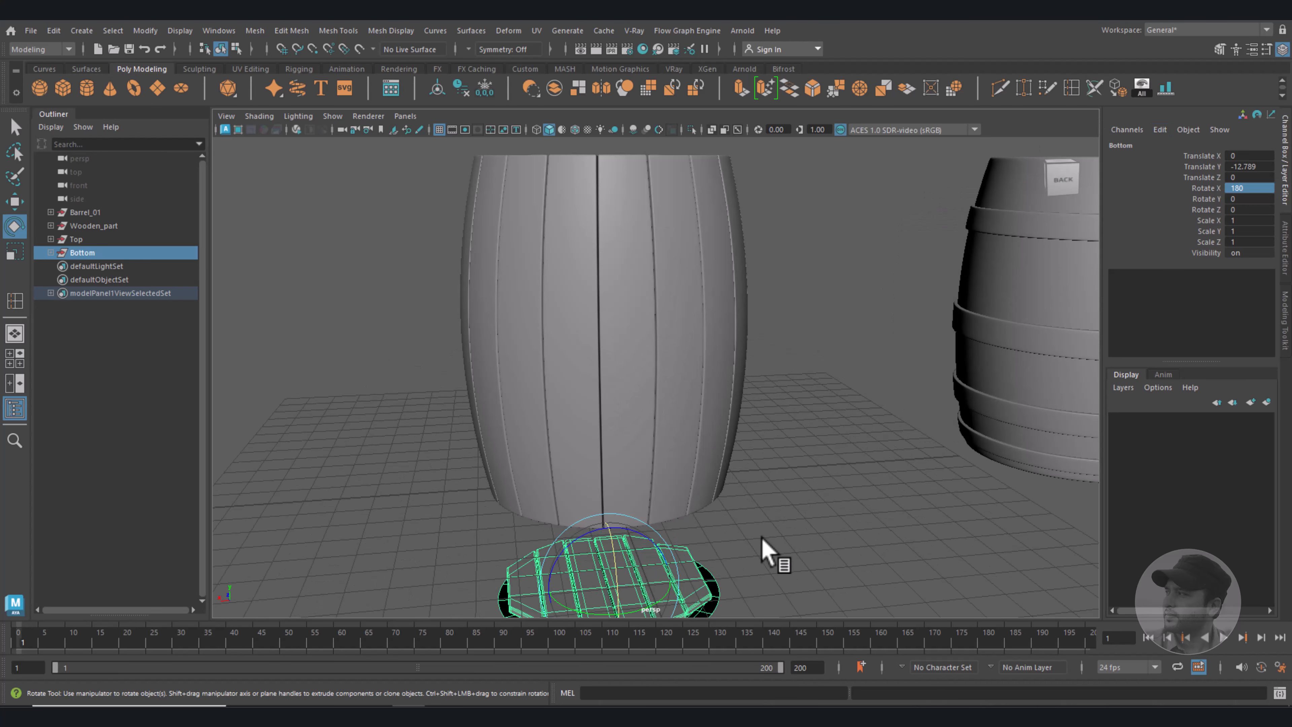
alt+middle_drag(761, 535, 756, 427)
key(w)
alt+drag(756, 519, 774, 439)
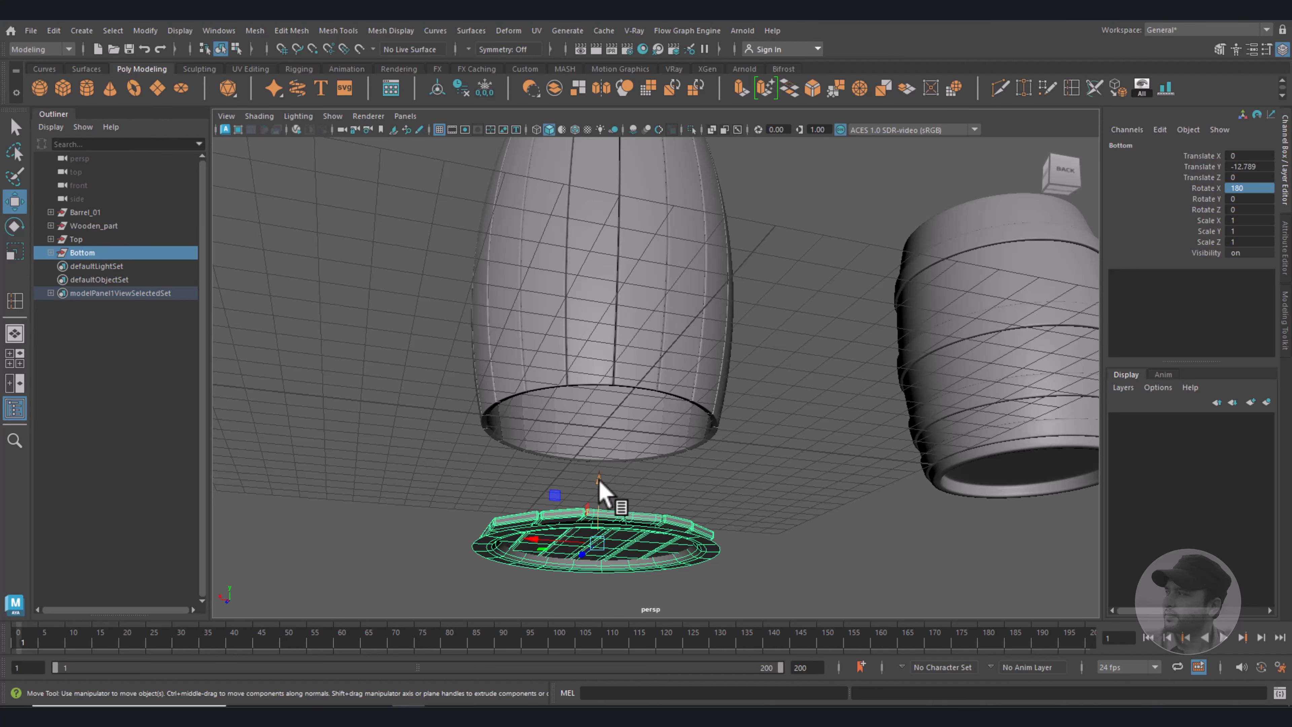
drag(604, 497, 610, 359)
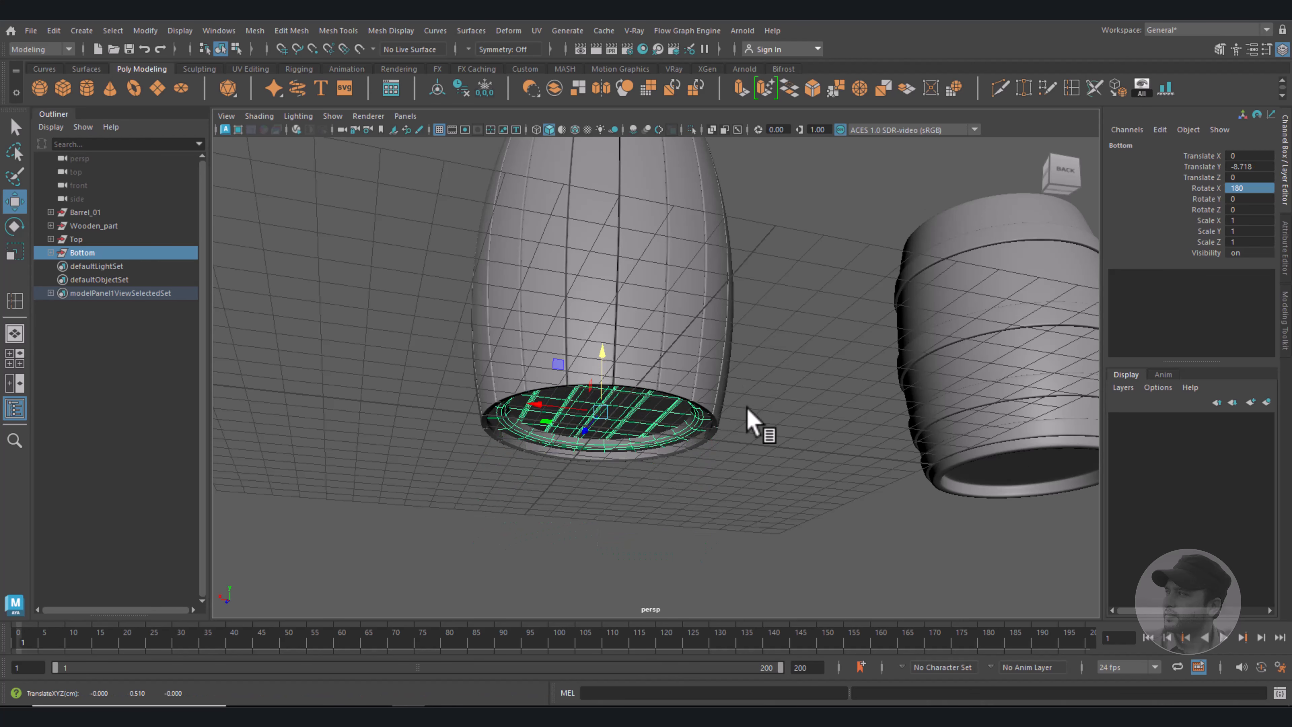
Raise the Top group slightly within the barrel's upper rim, to about Y 0.119.
alt+drag(755, 421, 722, 443)
alt+right_drag(722, 441, 721, 459)
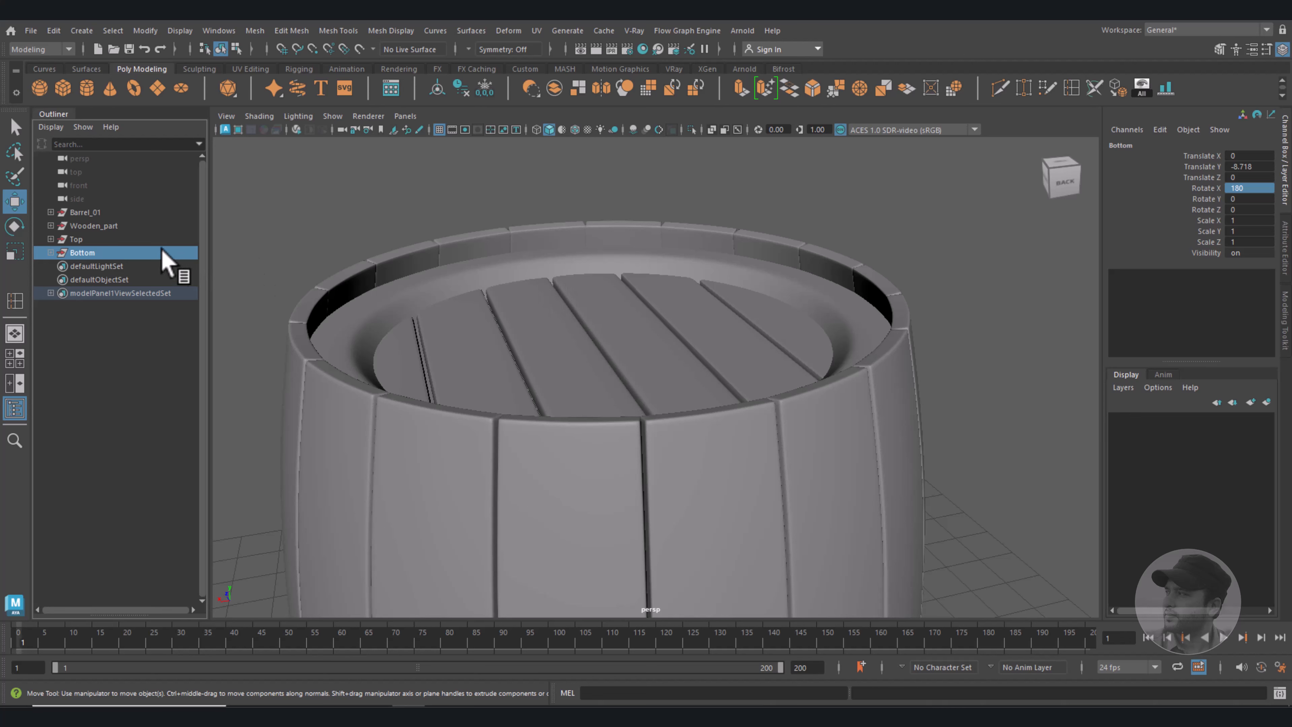
click(77, 239)
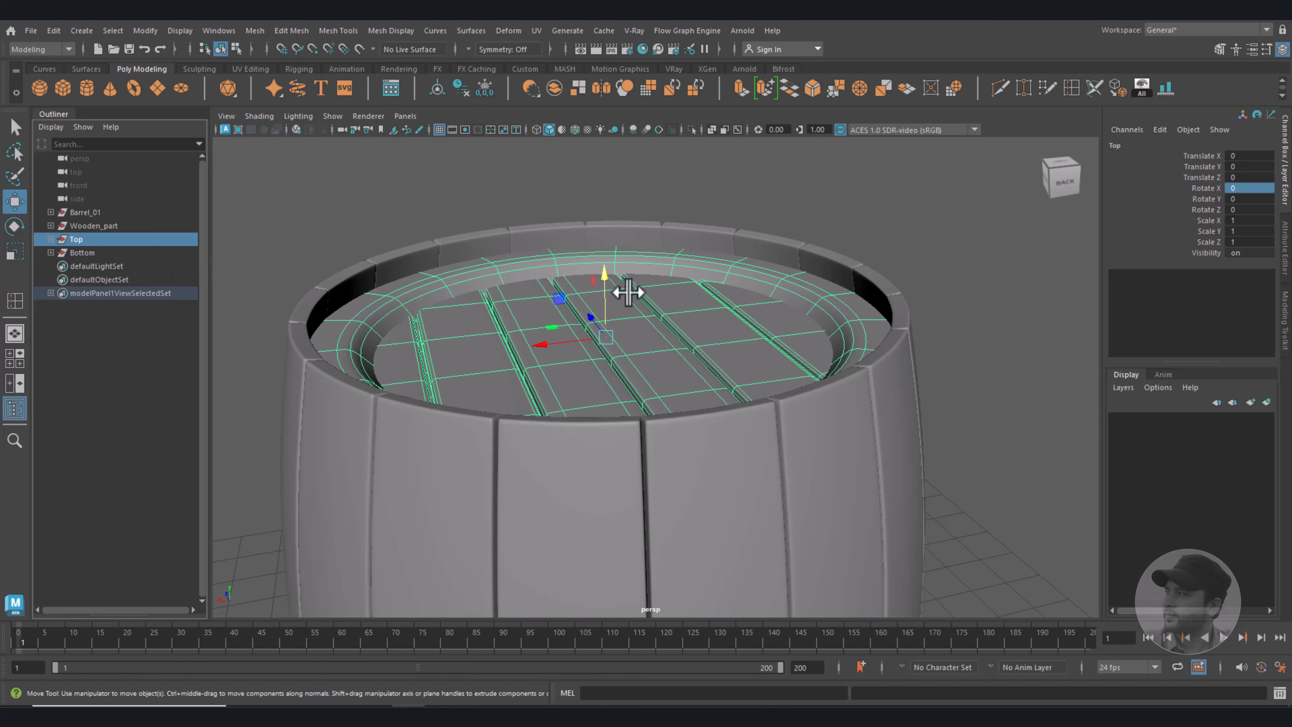
drag(600, 280, 602, 274)
click(977, 298)
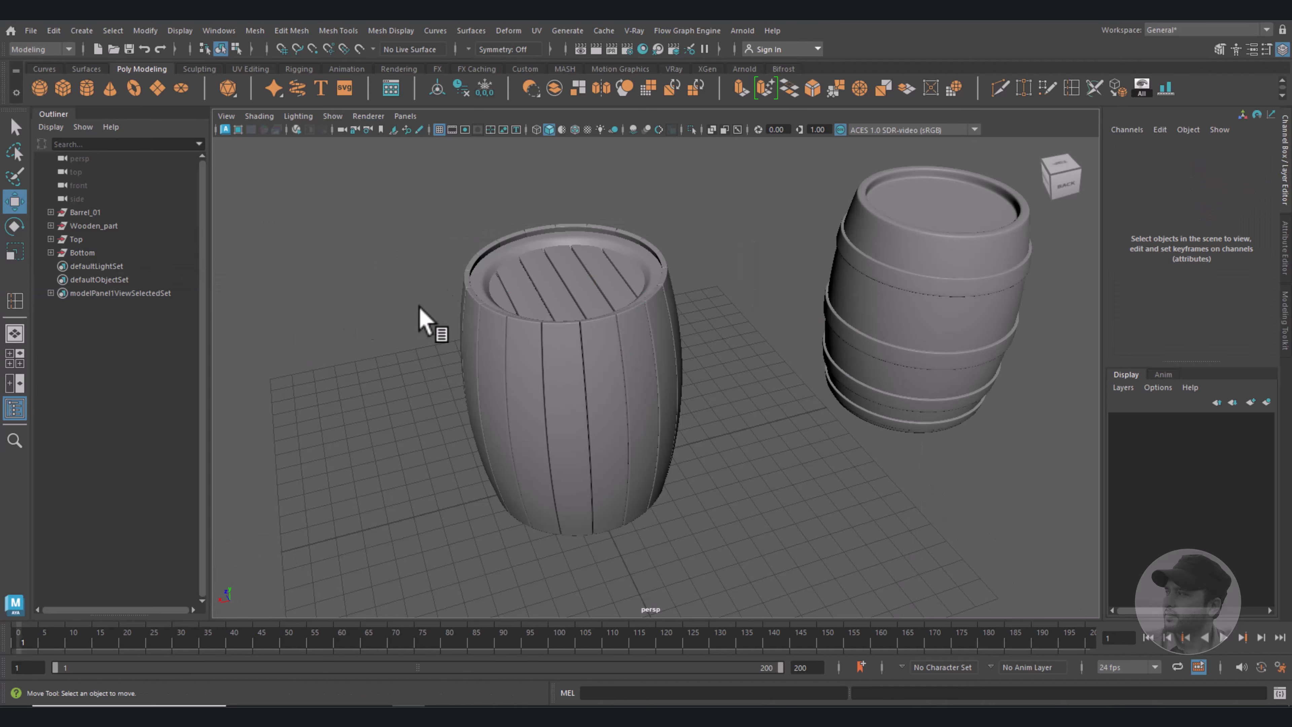
Group all parts of the planked barrel under the name Barrel_2 and center the group's pivot.
drag(398, 199, 730, 542)
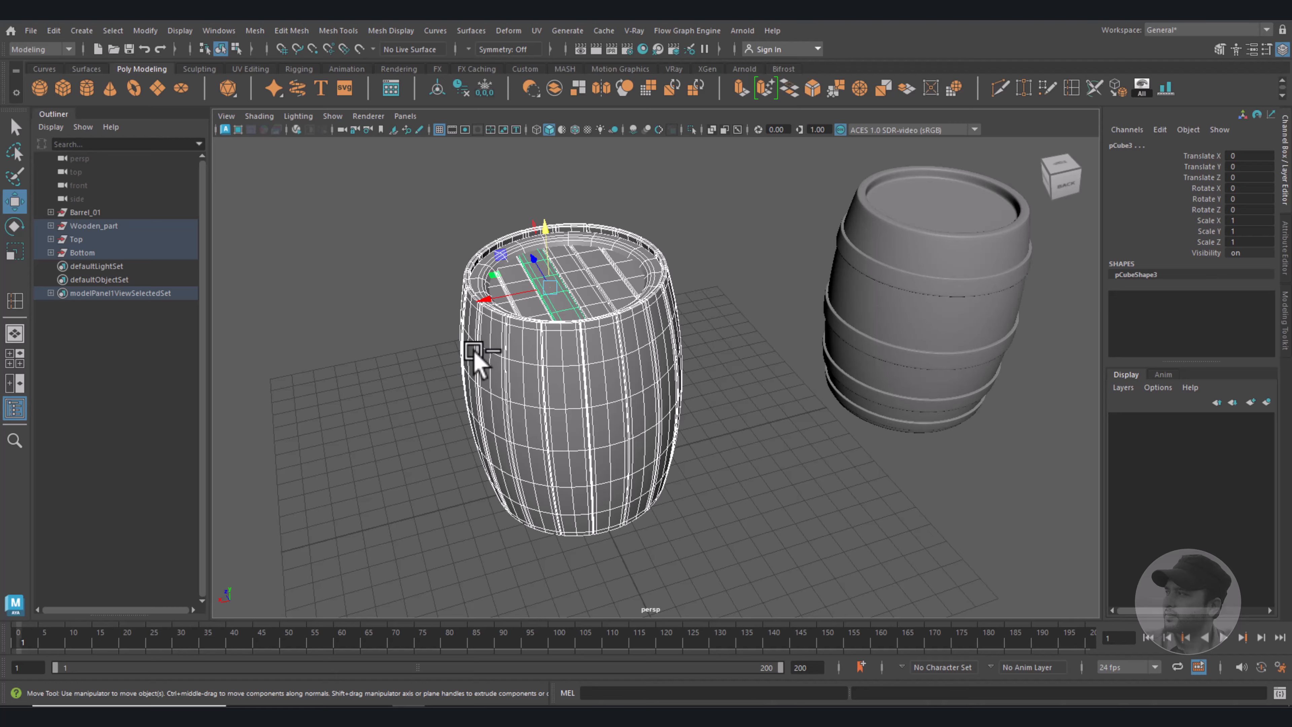
key(ctrl+g)
double_click(94, 268)
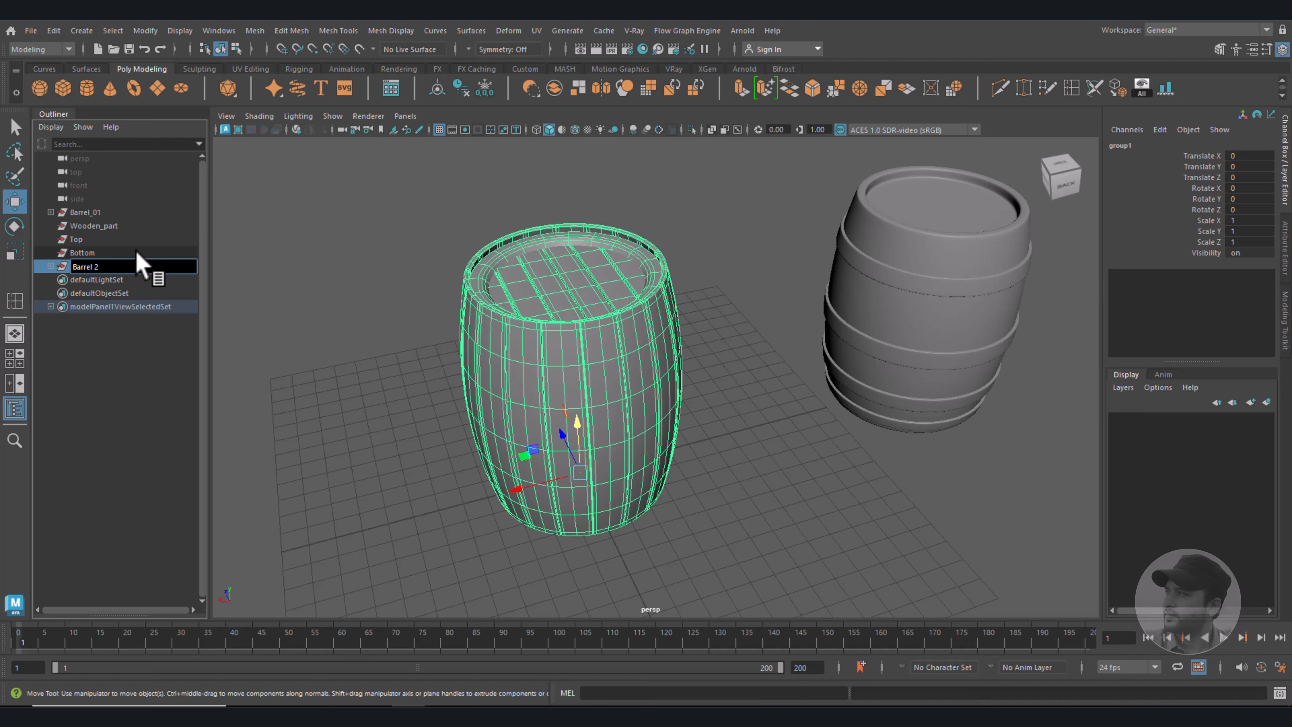
key(Return)
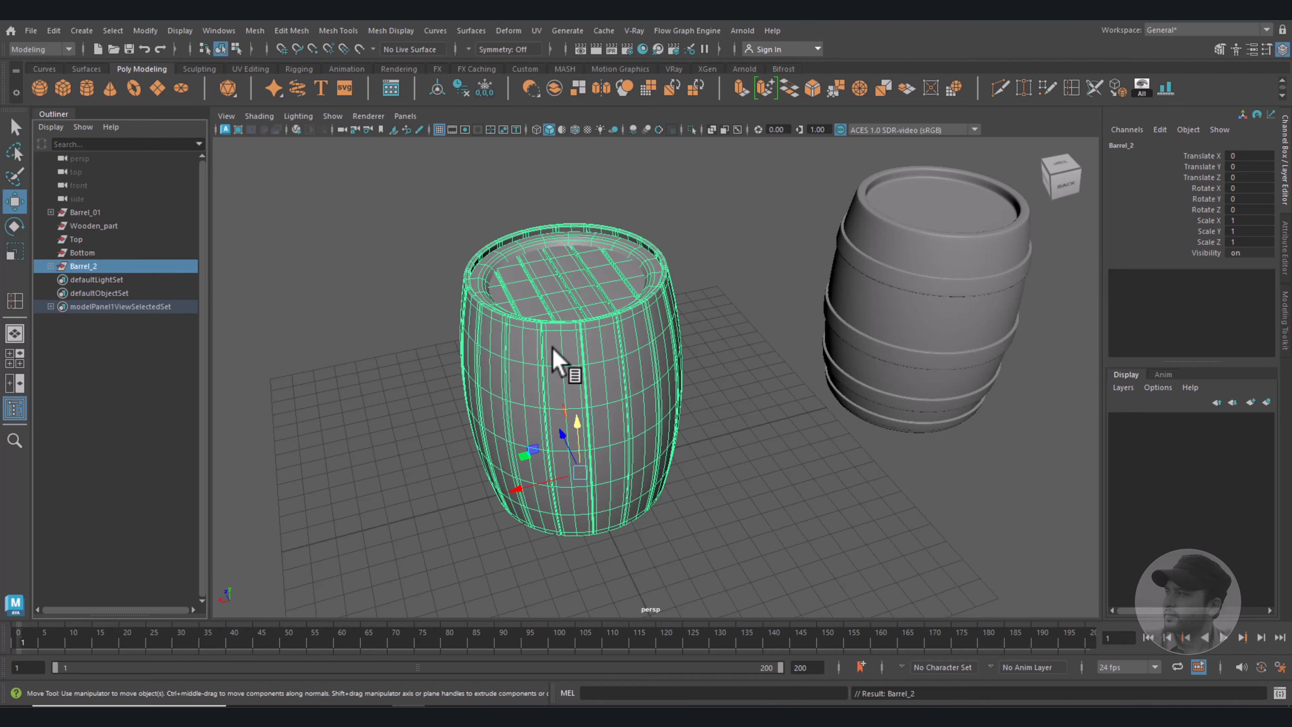
click(483, 90)
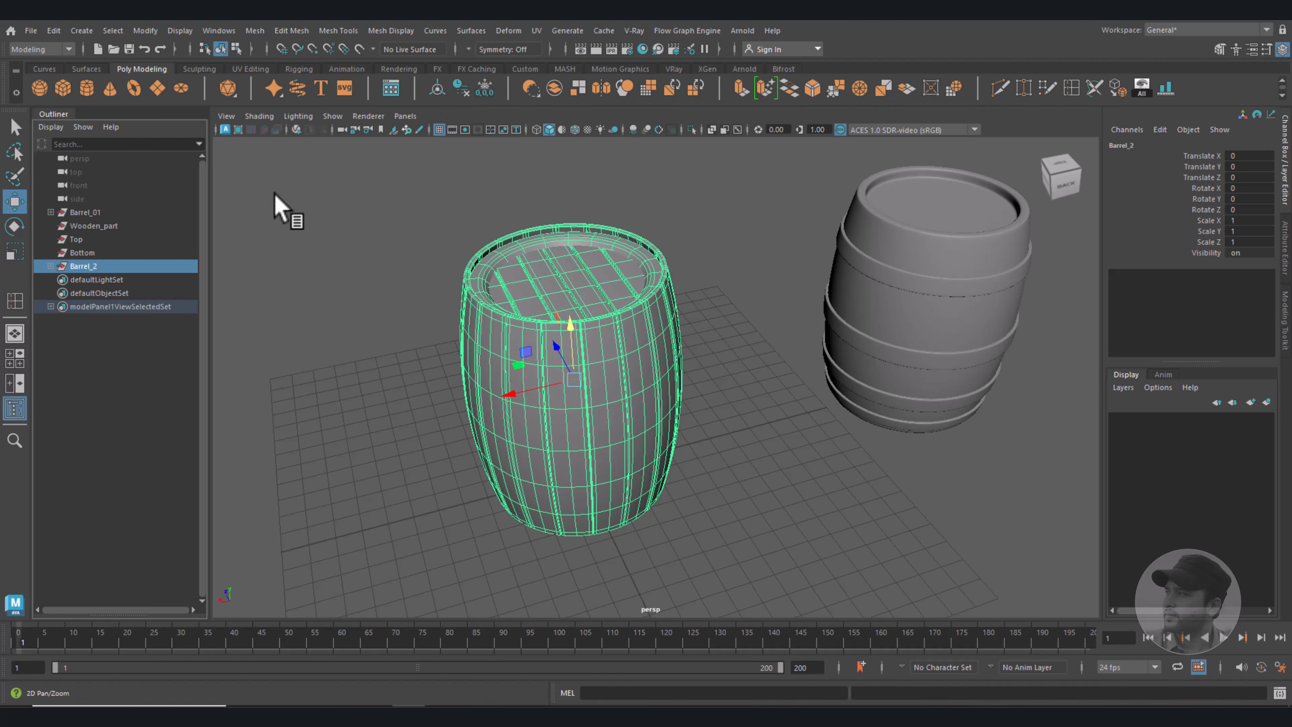
Delete the leftover empty Wooden_part, Top and Bottom groups and save the scene.
click(82, 252)
ctrl+click(82, 242)
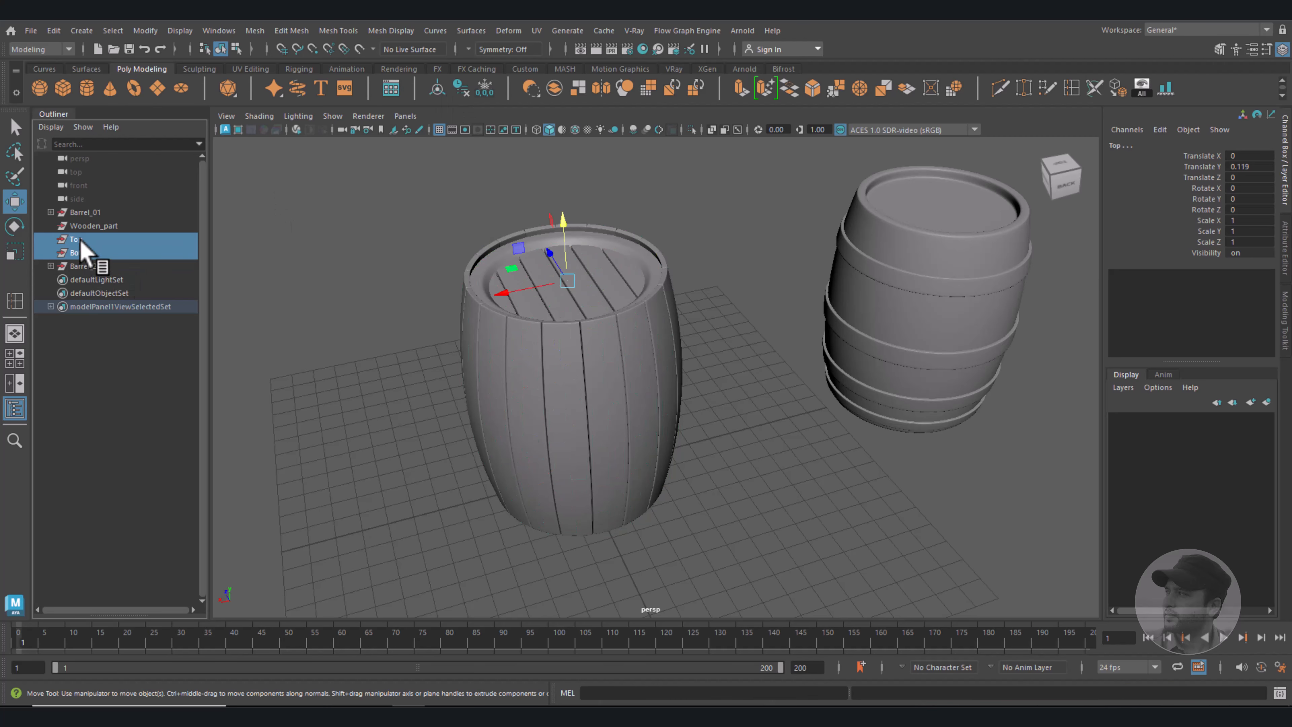
ctrl+click(93, 230)
key(Delete)
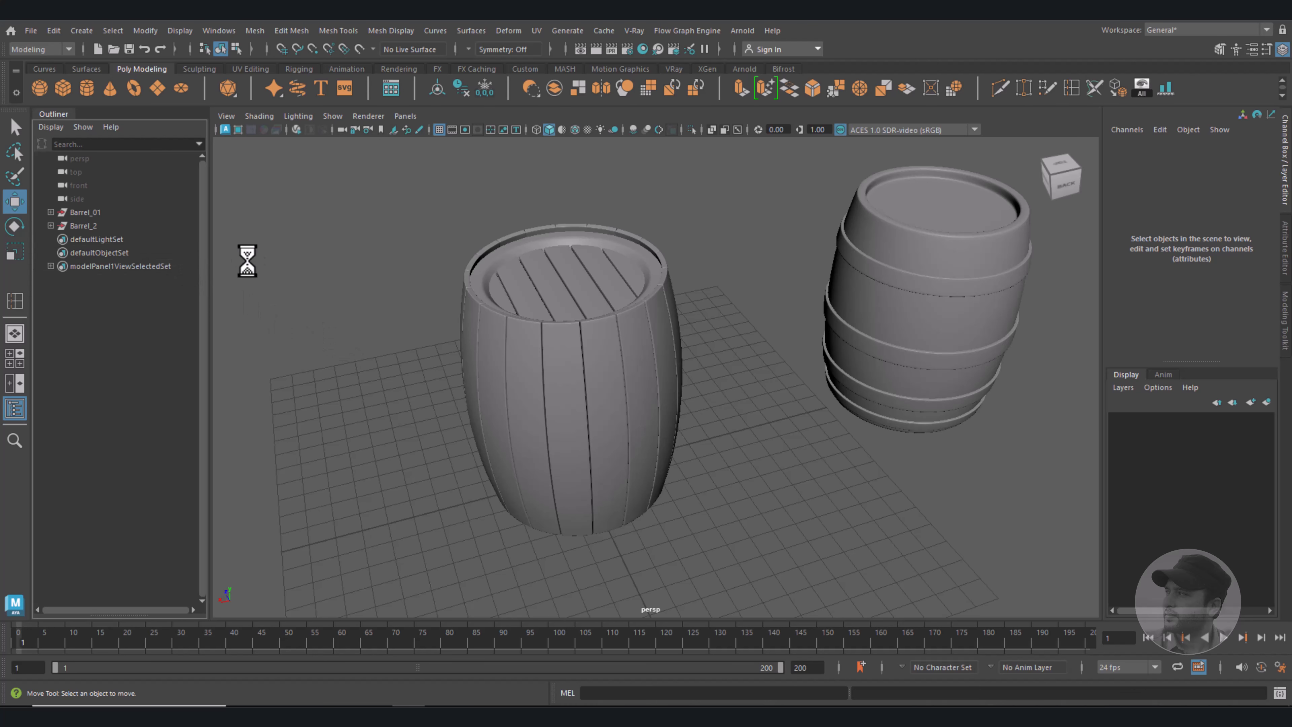
key(ctrl+s)
click(97, 212)
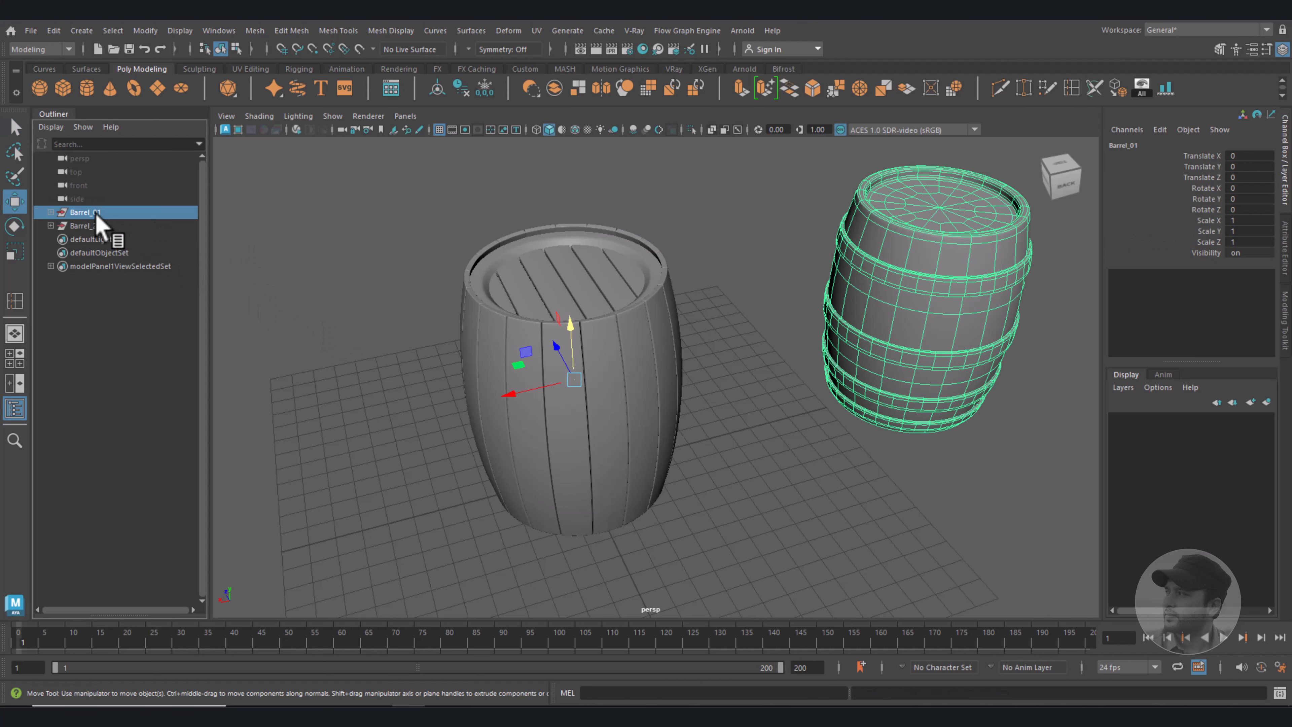
click(92, 226)
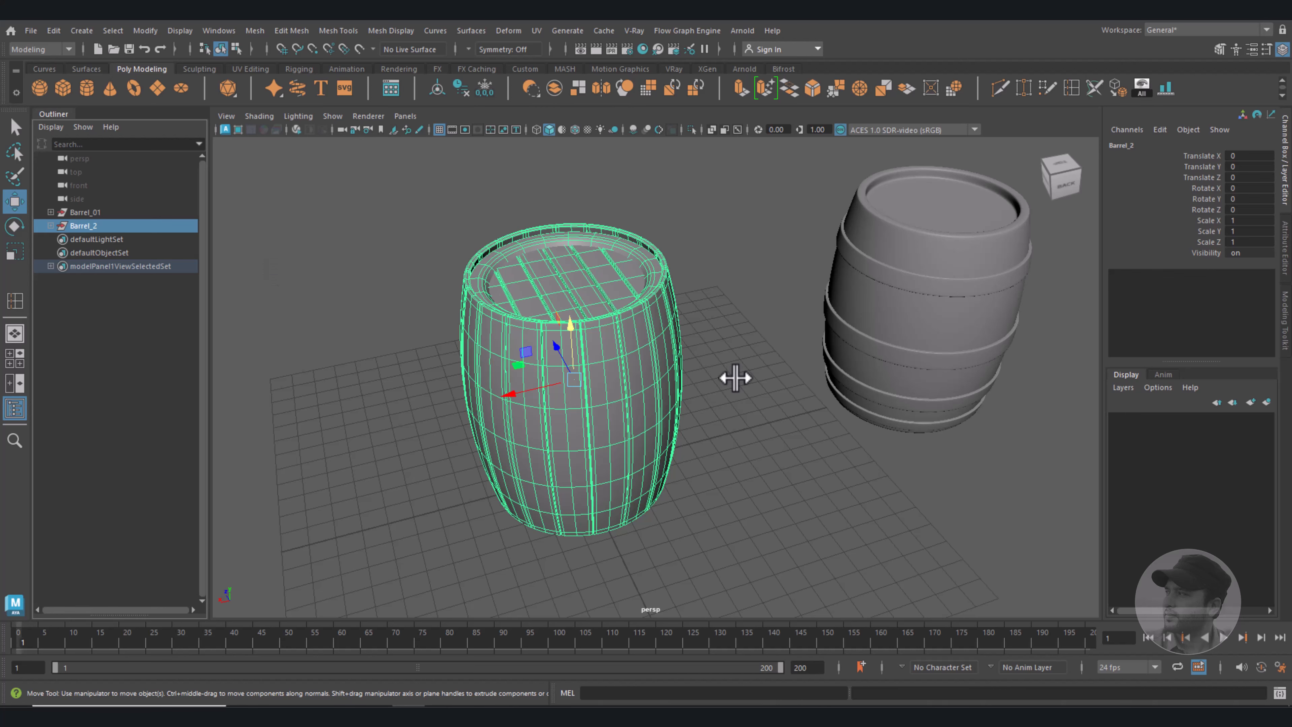
Duplicate the four hoops of Barrel_01 and move the copies toward the planked barrel, to about X -7.484.
scroll(735, 378, down, 2)
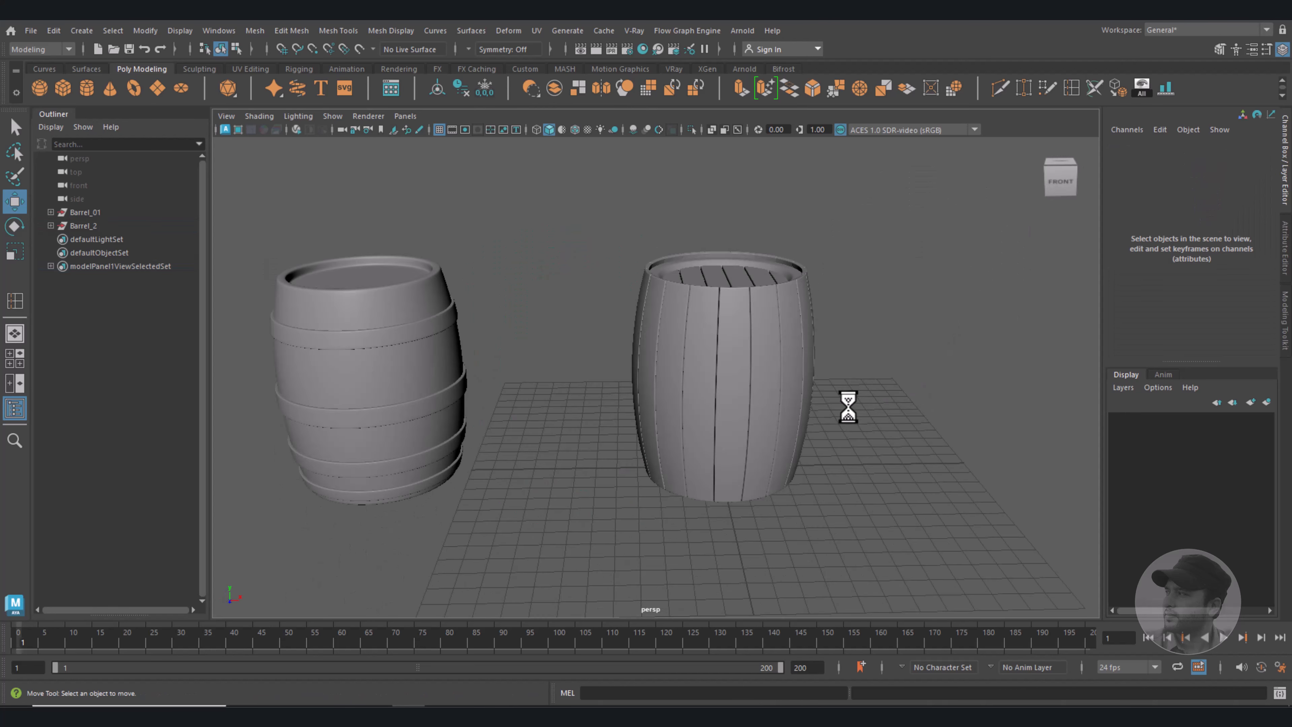
click(436, 328)
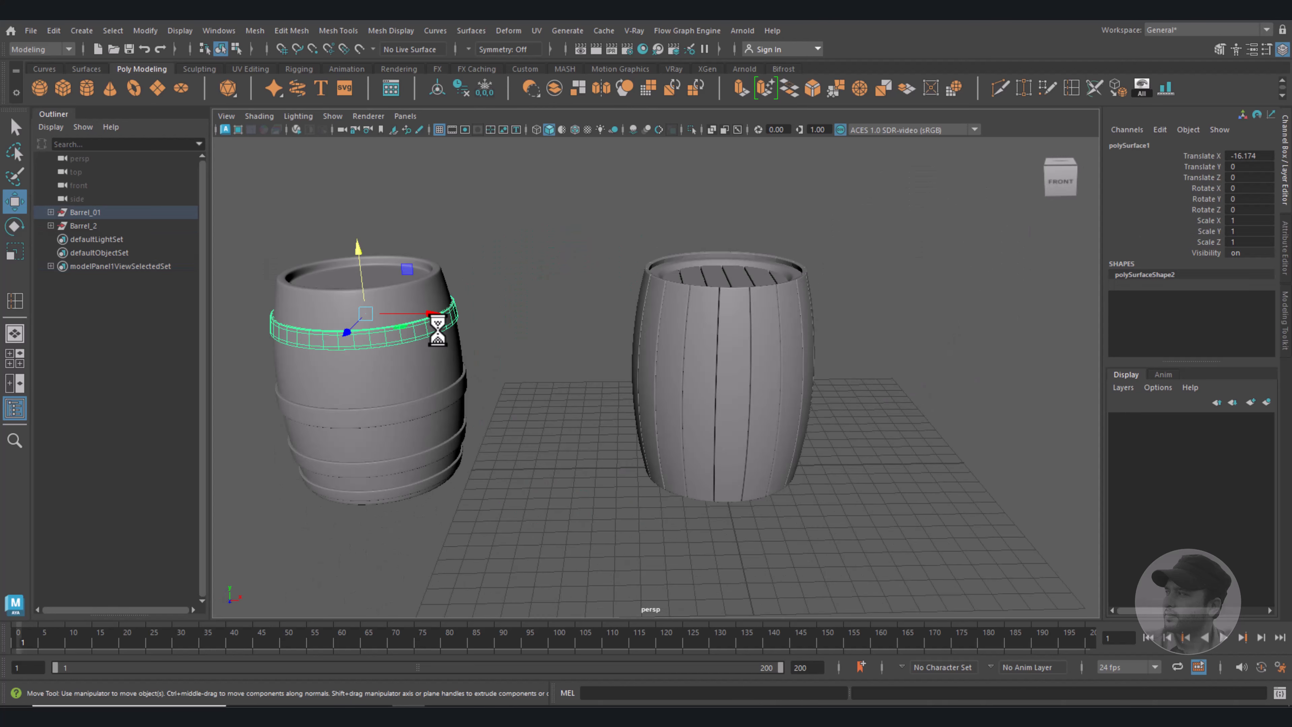
shift+click(442, 399)
shift+click(450, 452)
shift+click(453, 481)
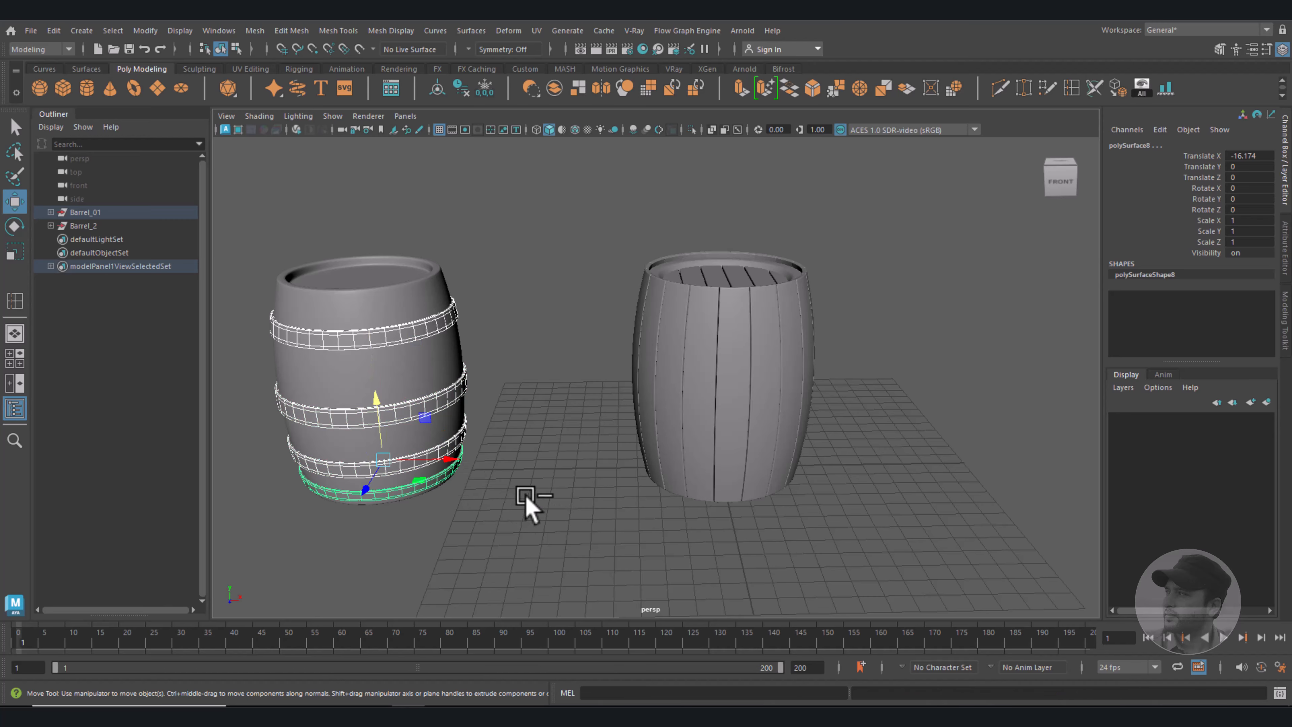
drag(450, 460, 549, 462)
drag(621, 461, 636, 460)
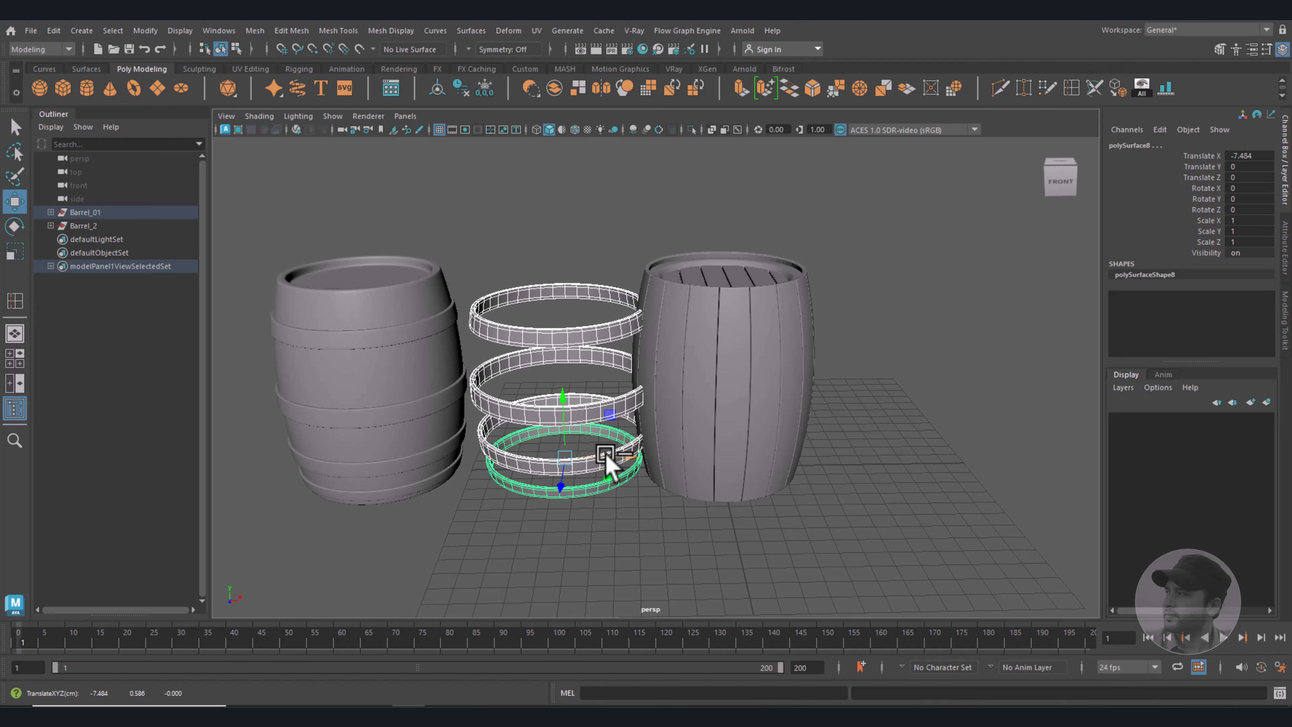
Unparent the four duplicated hoops from the Barrel_01 group.
click(51, 212)
middle_drag(54, 218, 130, 333)
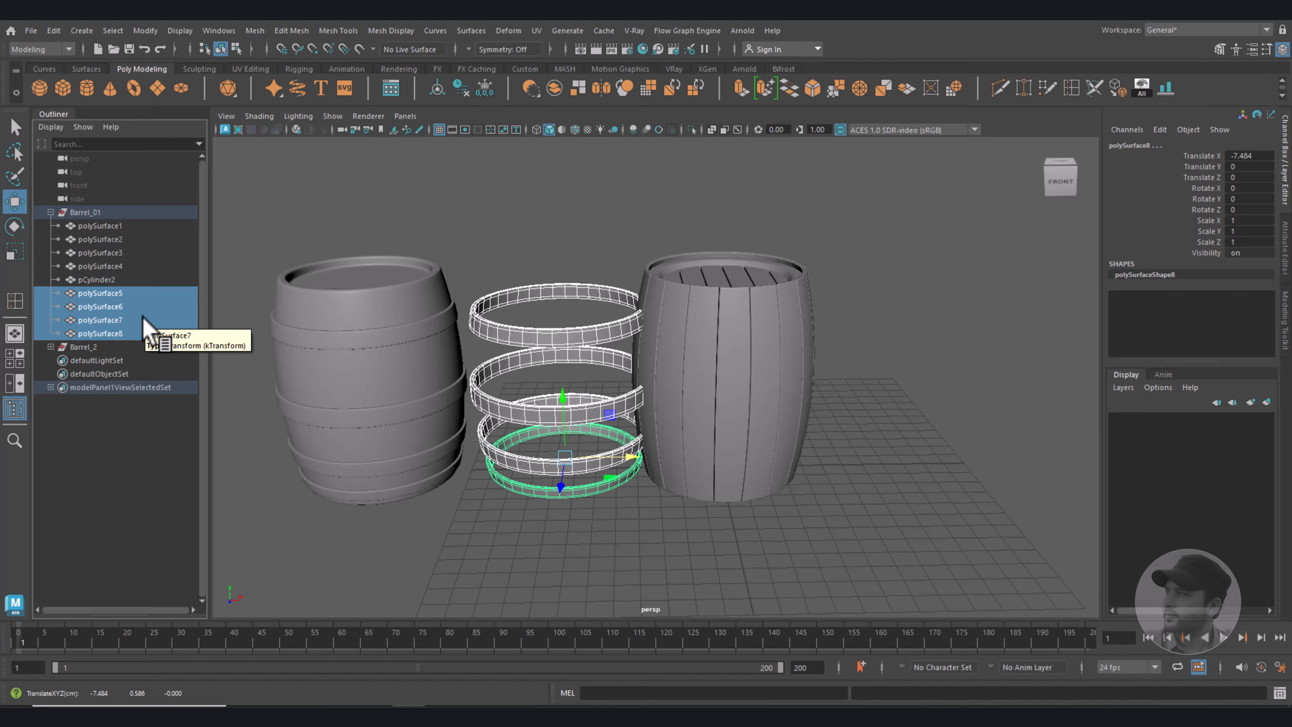
key(shift+p)
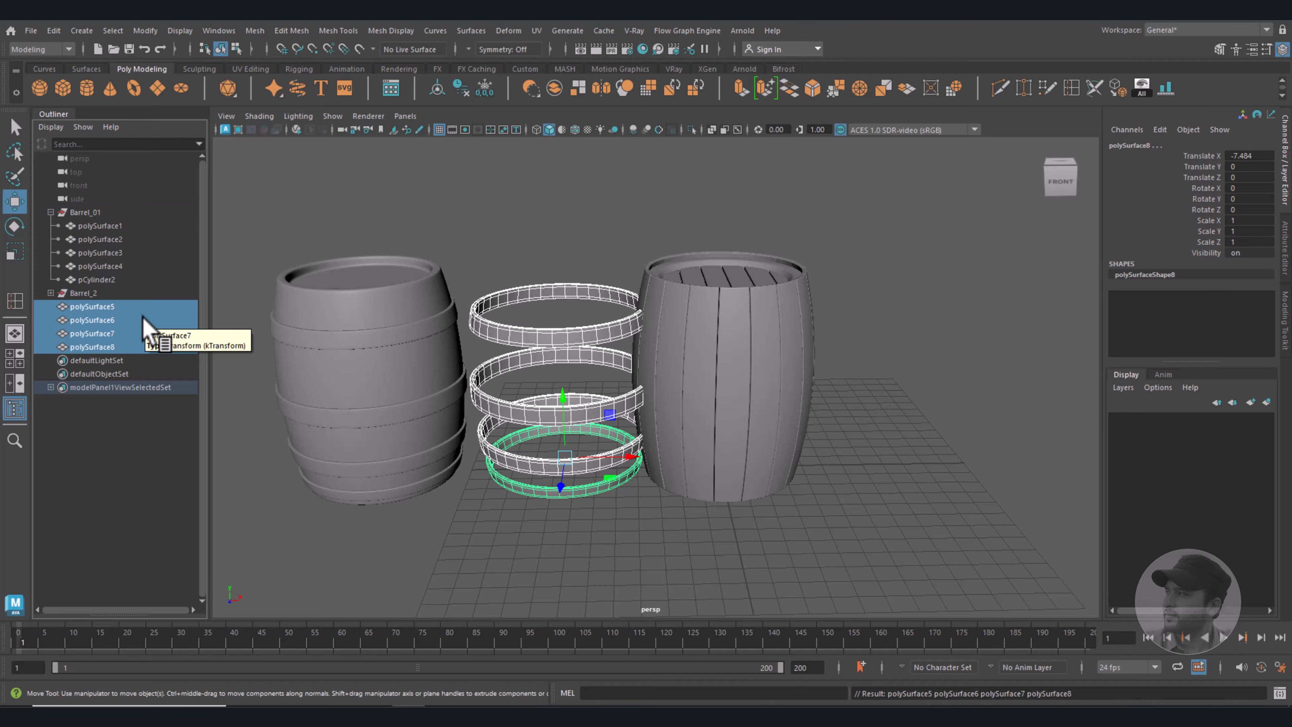
click(51, 212)
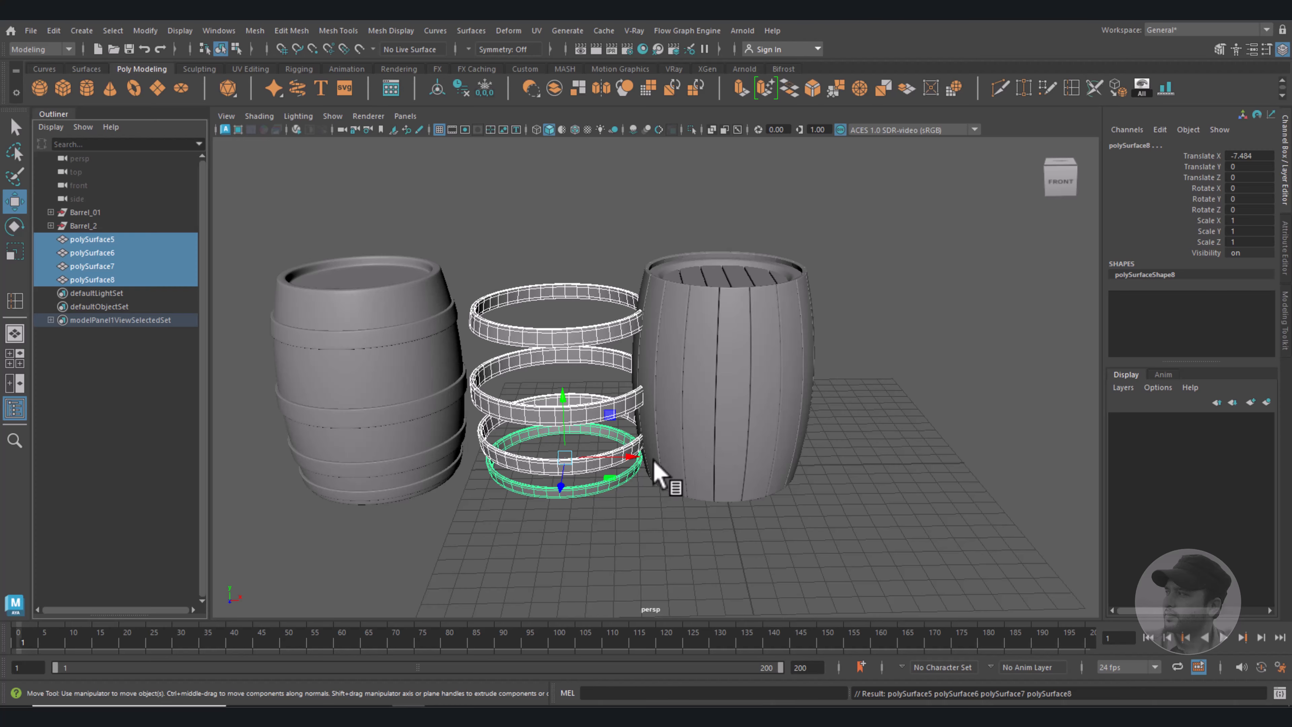
Center the four duplicated hoops on the planked barrel by setting their X translation to 0.
drag(636, 458, 648, 458)
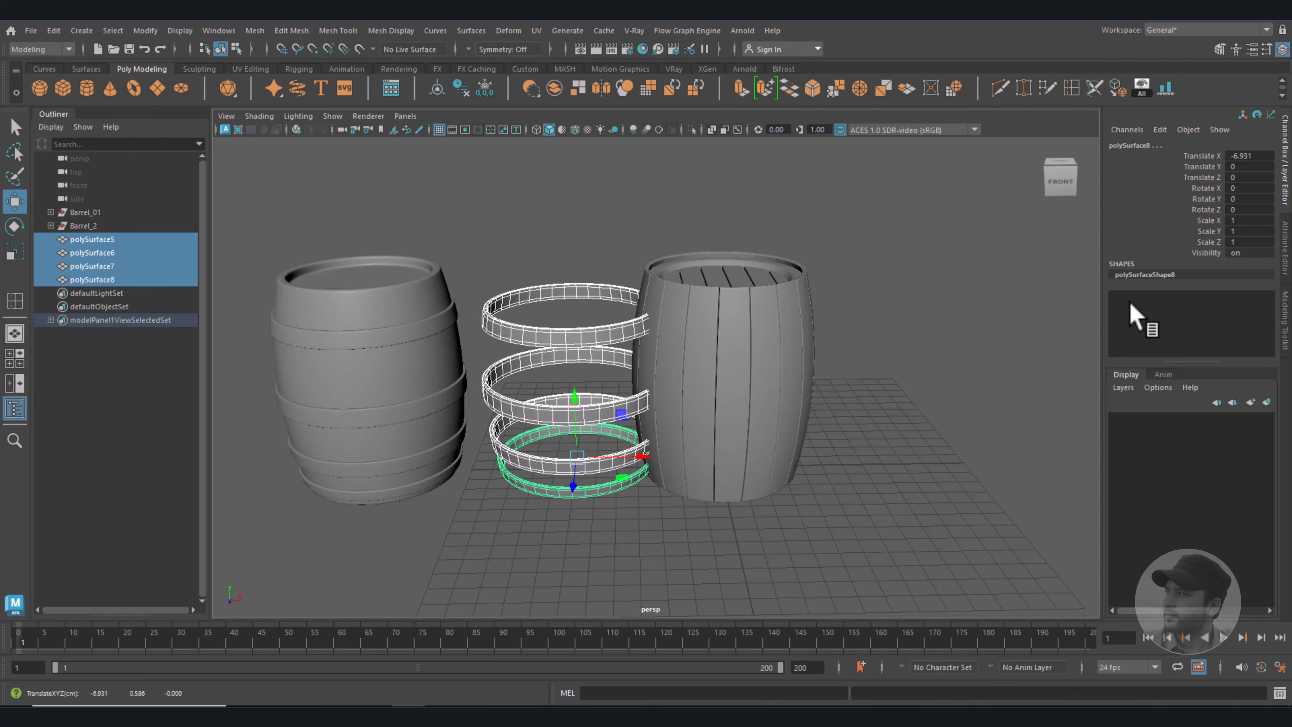
click(1255, 155)
text(0)
key(Return)
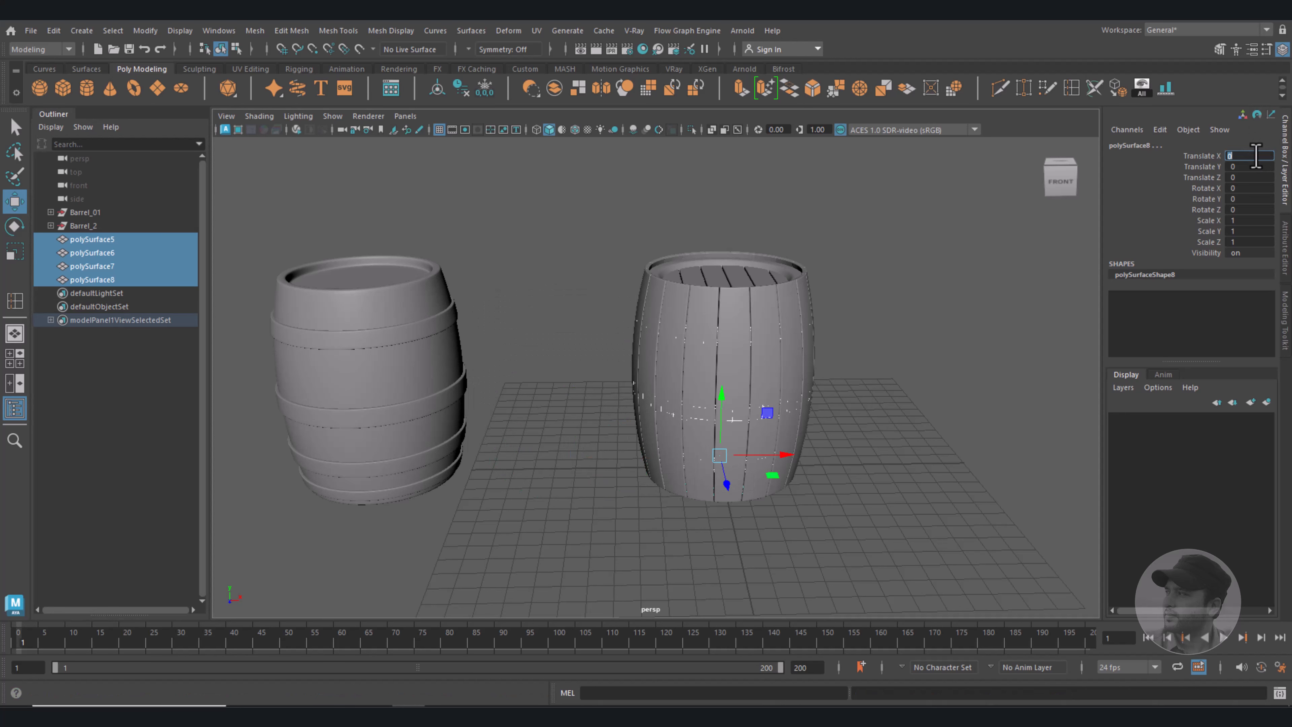
Scale the four hoops uniformly to 1.03 so they wrap around the outside of the planks, and deselect them.
scroll(946, 447, up, 5)
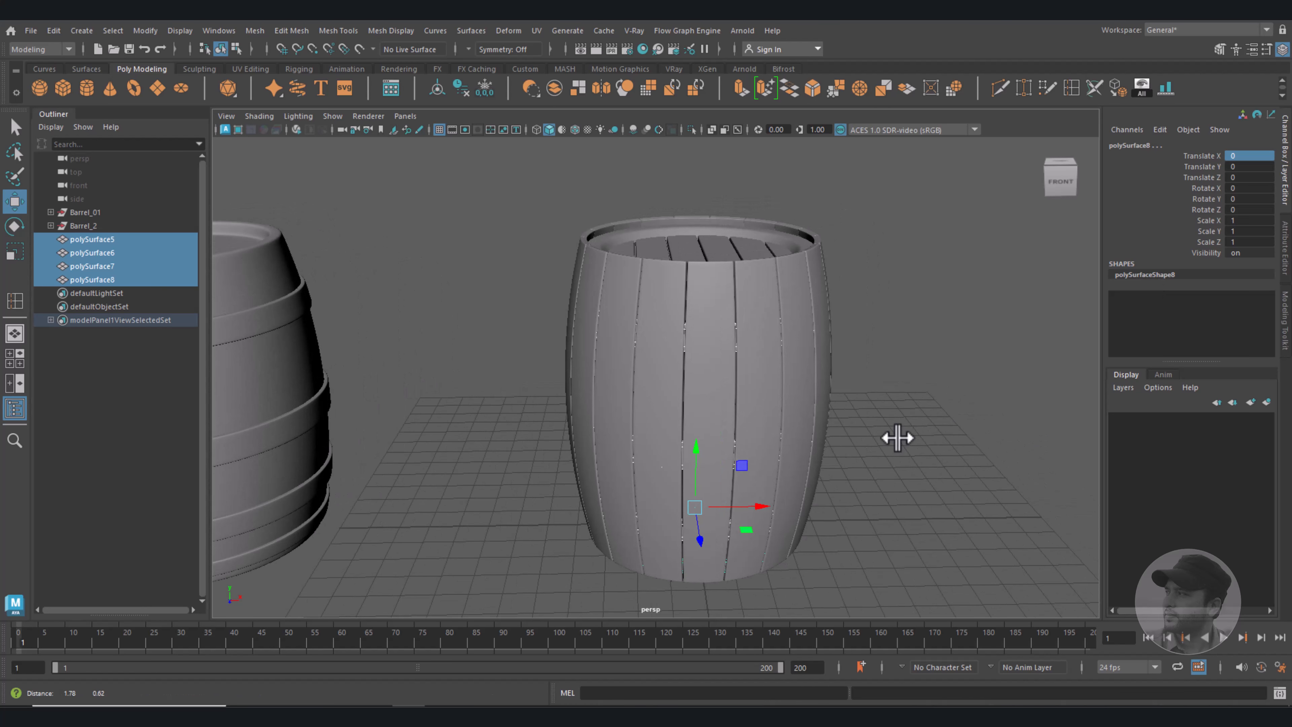
key(r)
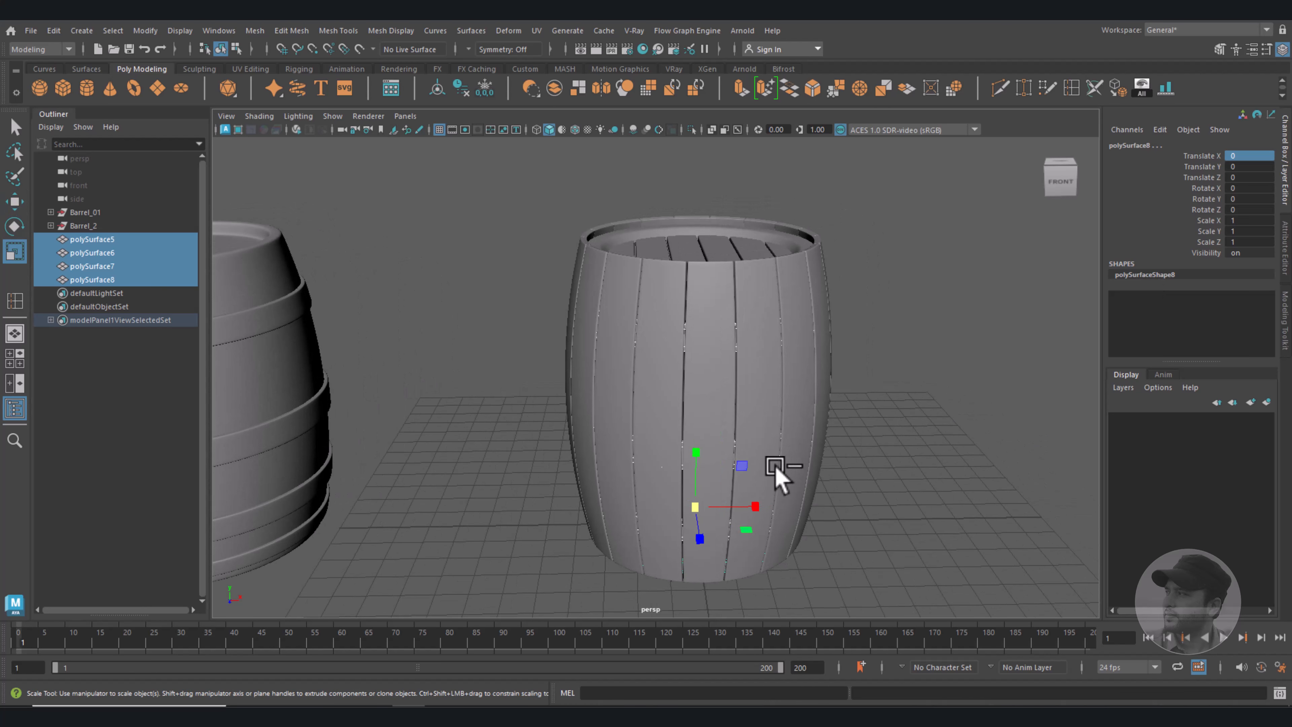
click(696, 509)
drag(697, 510, 700, 513)
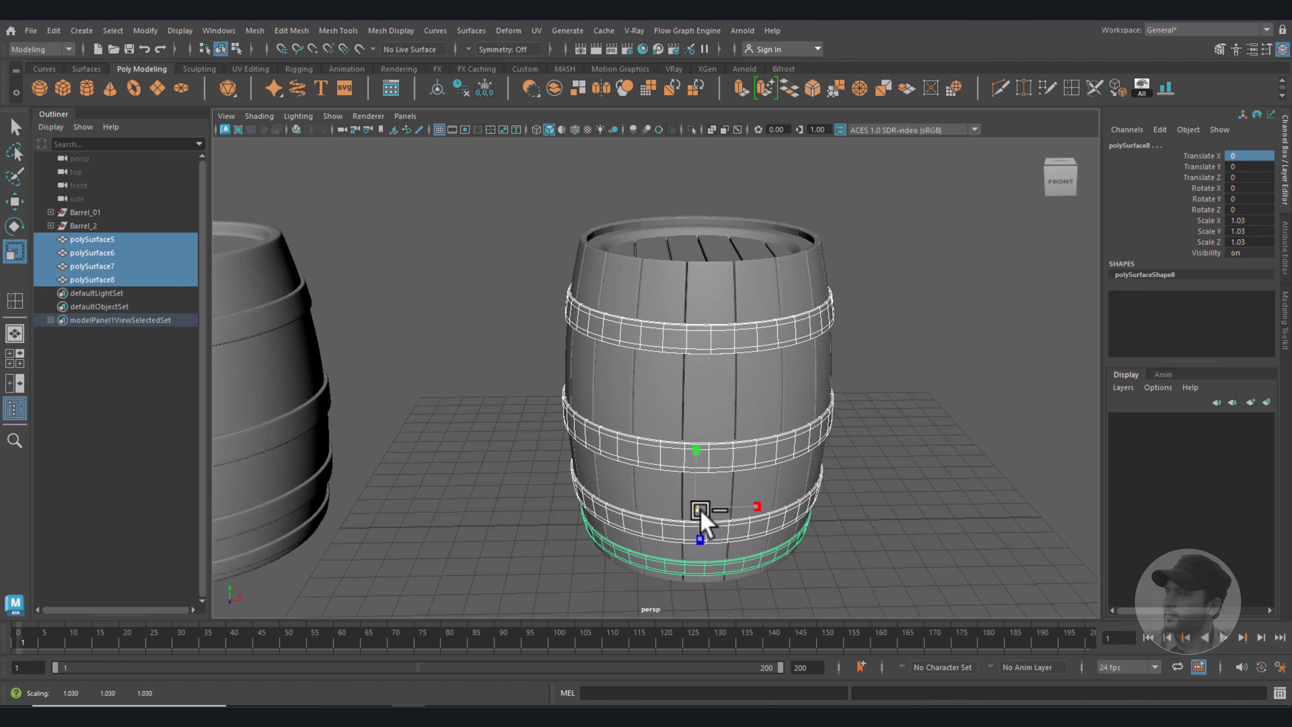
scroll(896, 428, up, 5)
mouse_move(903, 425)
alt+mouse_down()
mouse_move(946, 383)
mouse_move(930, 433)
mouse_move(874, 413)
mouse_move(879, 389)
mouse_move(900, 427)
alt+mouse_up()
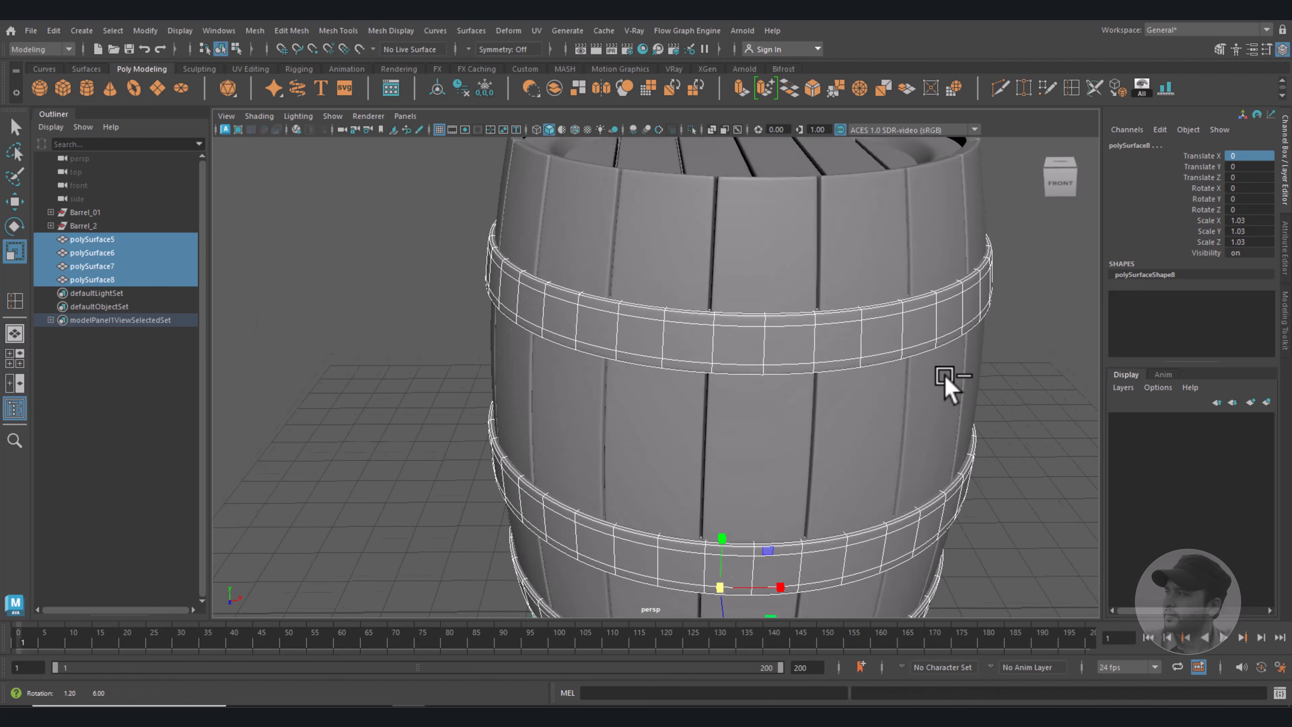
scroll(938, 395, down, 3)
scroll(952, 386, down, 3)
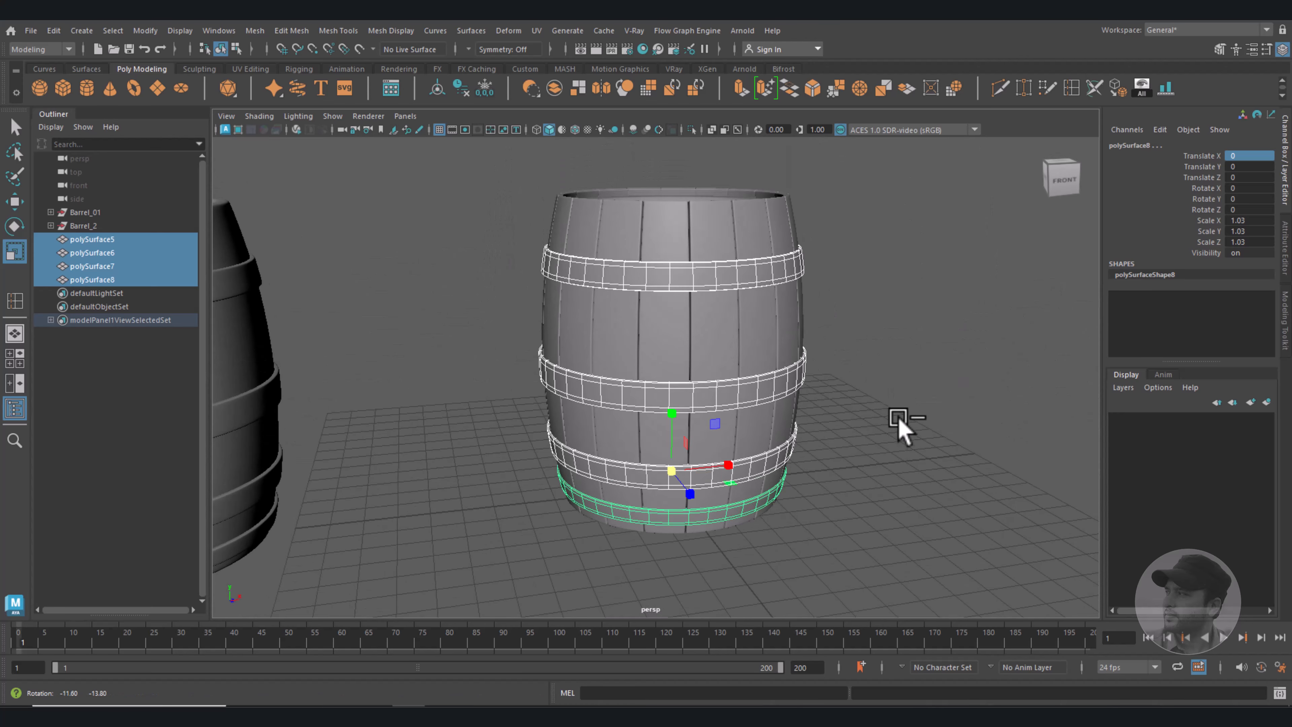
right_drag(744, 269, 802, 259)
click(934, 349)
key(w)
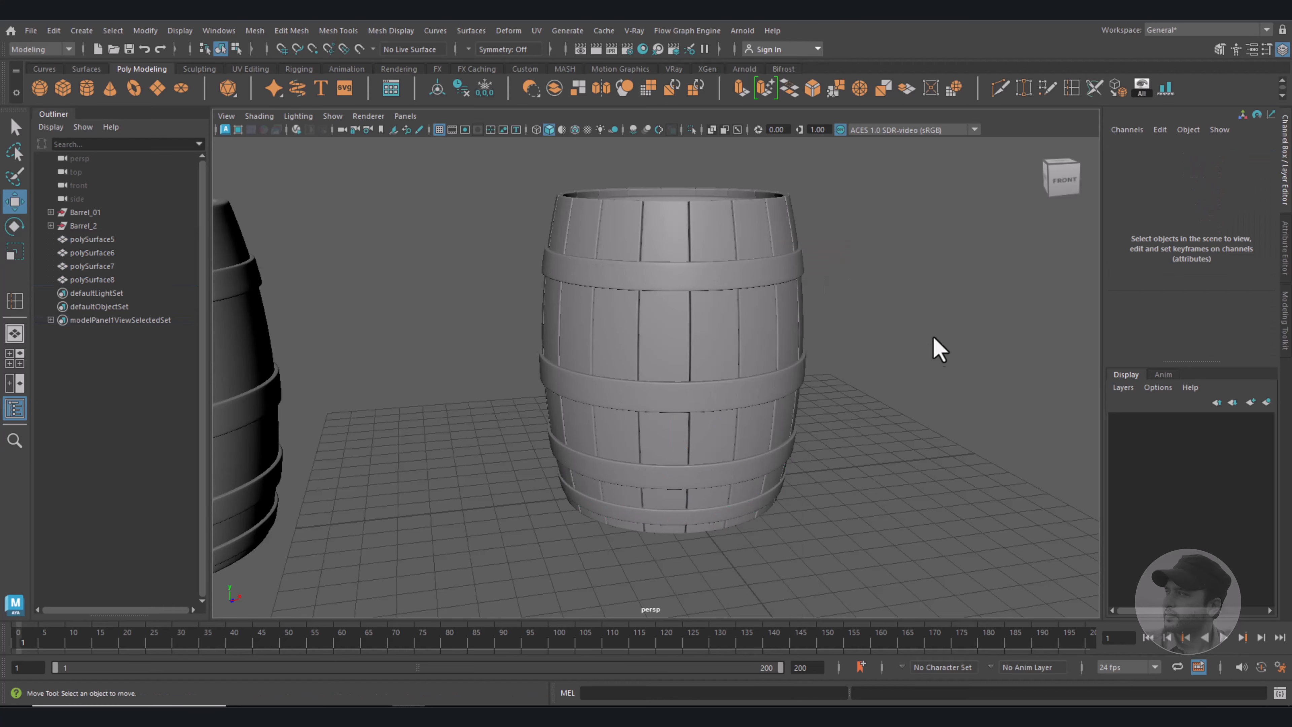
Create a polygon sphere and place it at the front of the barrel, at about Y 4.347 and Z 4.541.
scroll(924, 374, down, 3)
alt+drag(923, 374, 743, 324)
scroll(743, 324, up, 2)
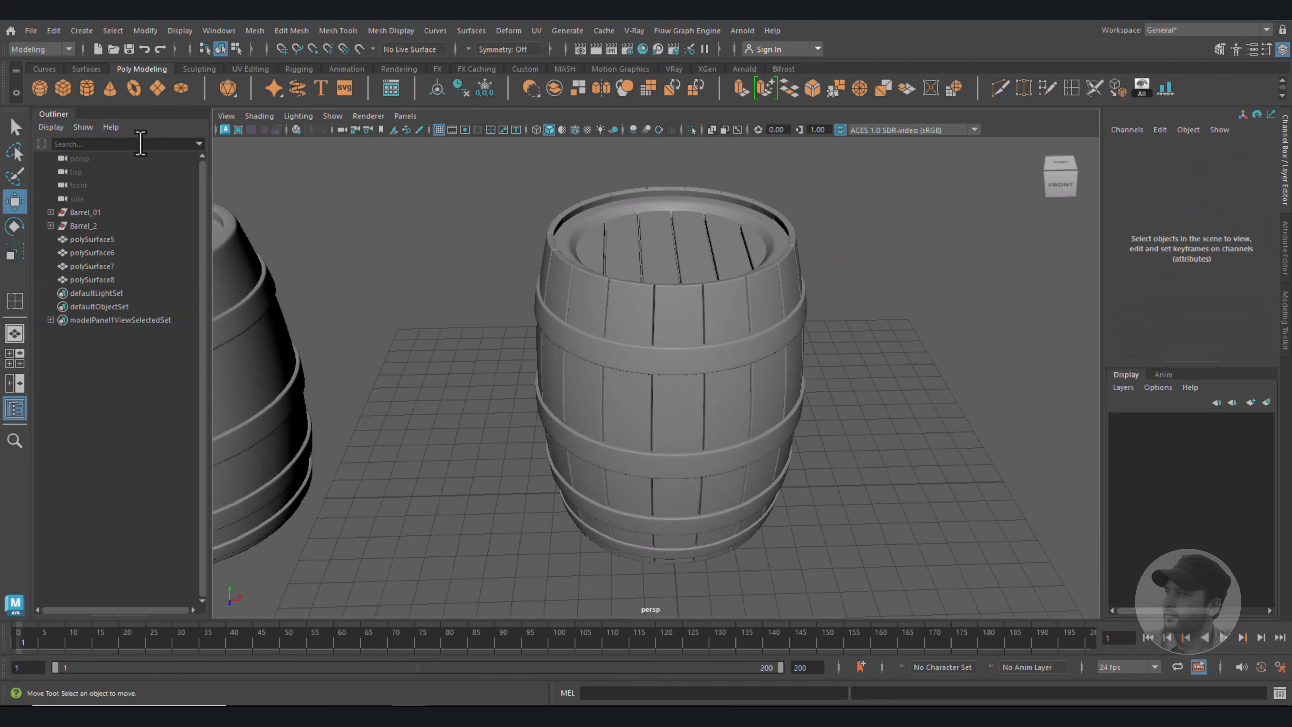
click(39, 88)
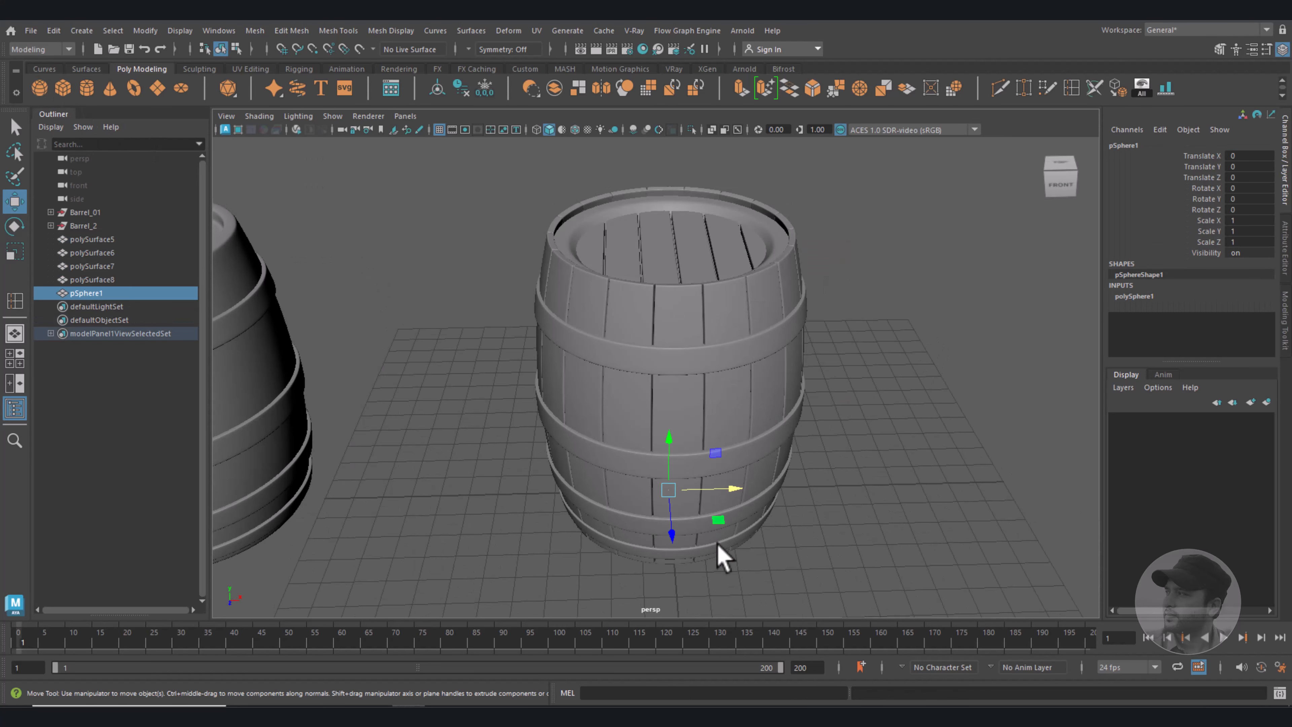
alt+drag(722, 558, 805, 594)
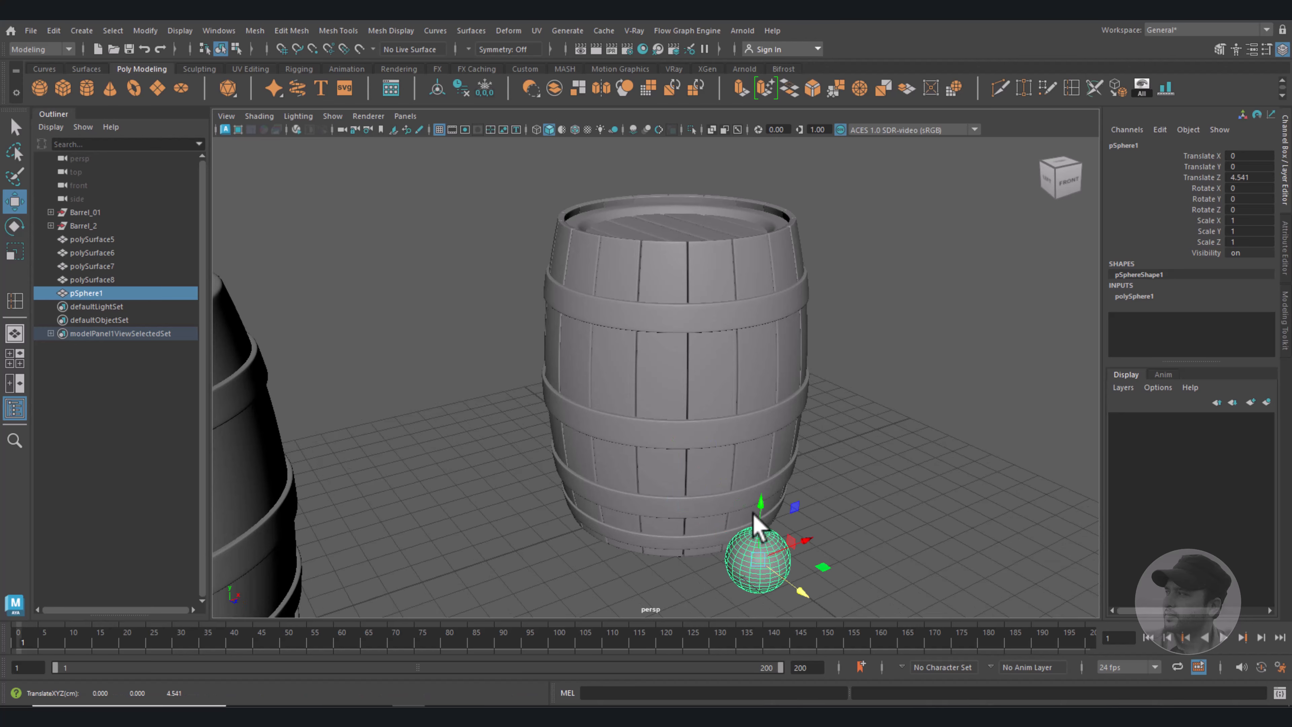
drag(754, 513, 784, 387)
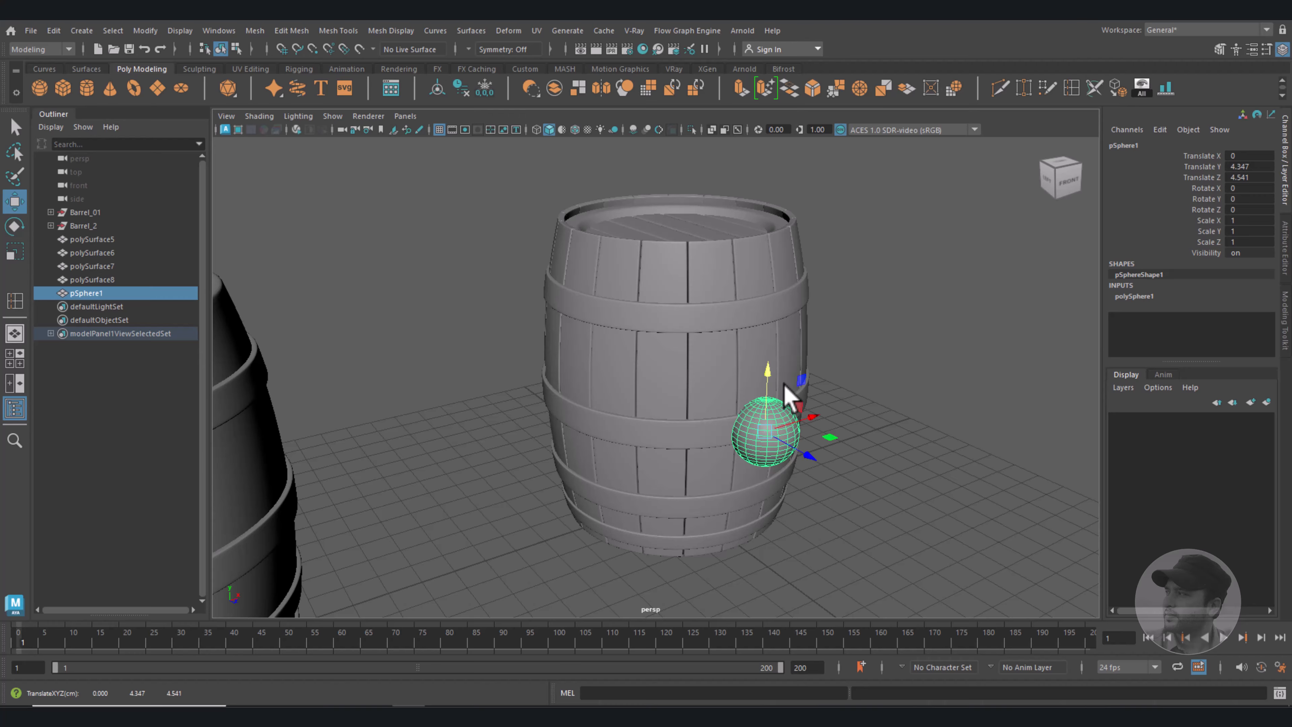
Set the sphere's axis and height subdivisions to 12.
click(1134, 296)
click(1236, 329)
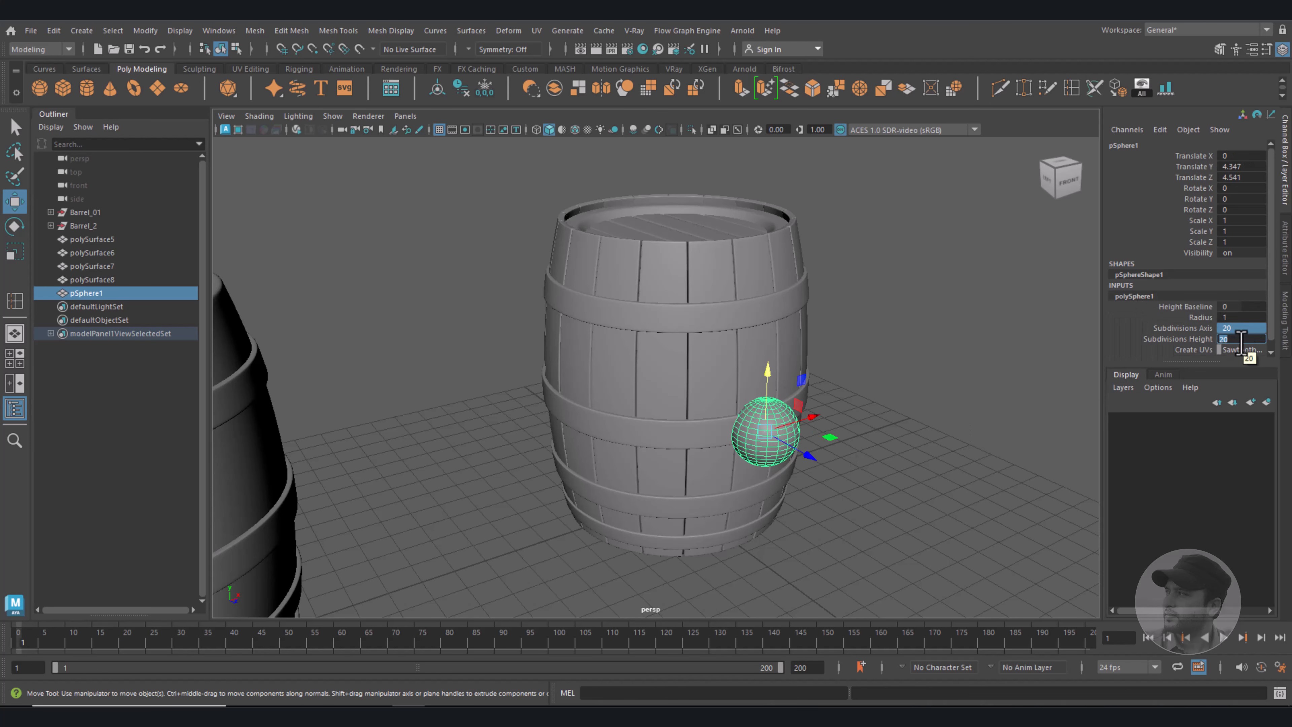
click(1241, 339)
text(12)
key(Return)
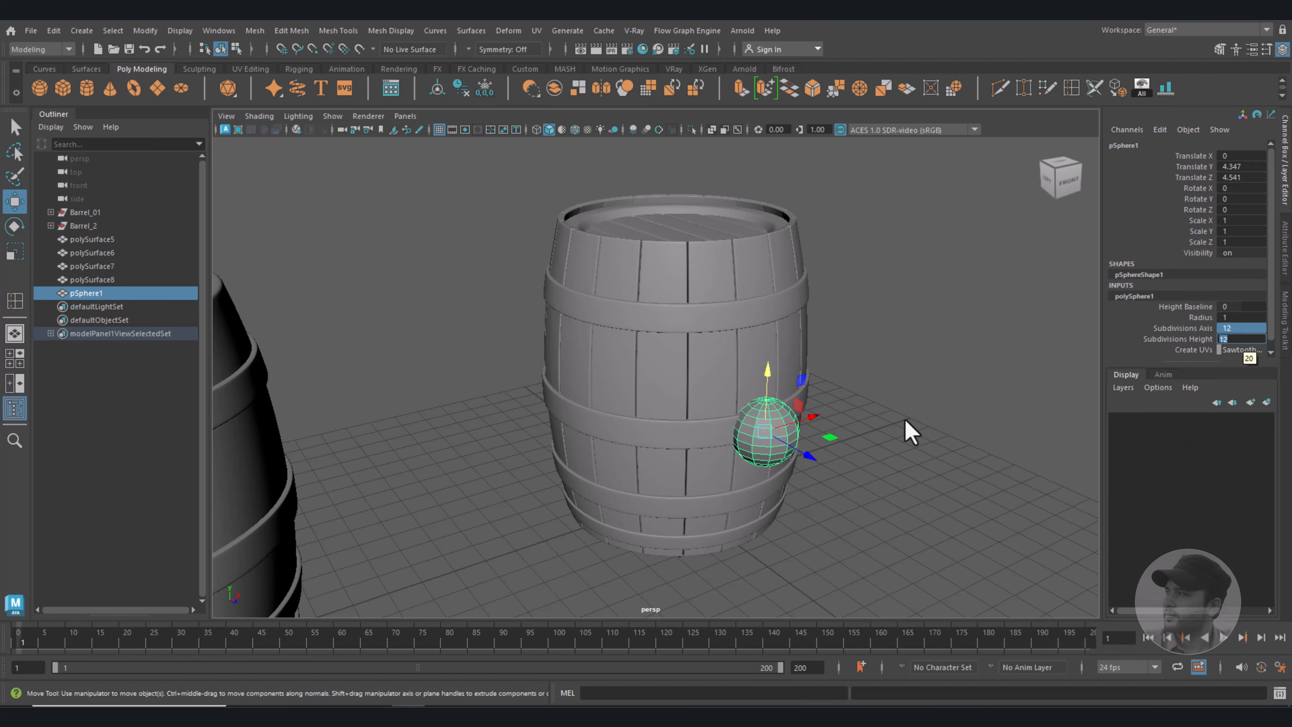
Rotate the sphere 90 degrees about X so its pole faces outward from the barrel.
scroll(902, 430, up, 5)
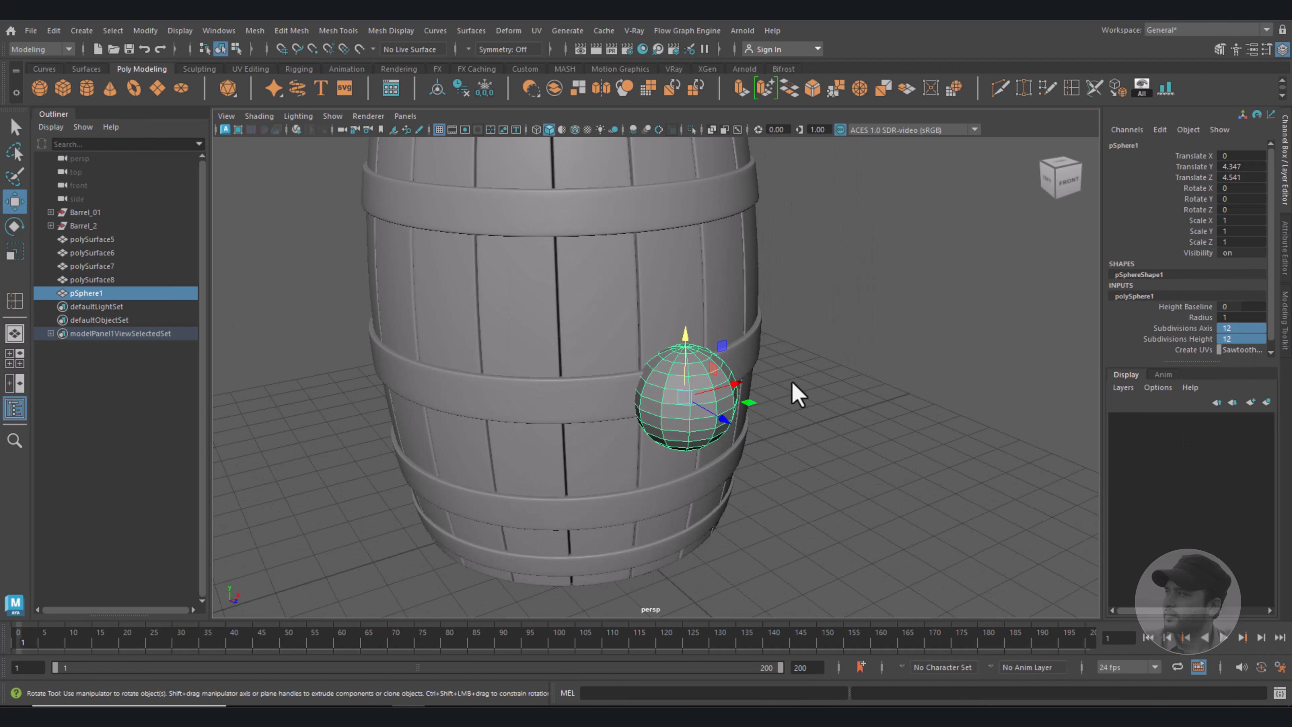
key(e)
mouse_move(729, 390)
mouse_down()
mouse_move(715, 395)
mouse_move(722, 407)
mouse_up()
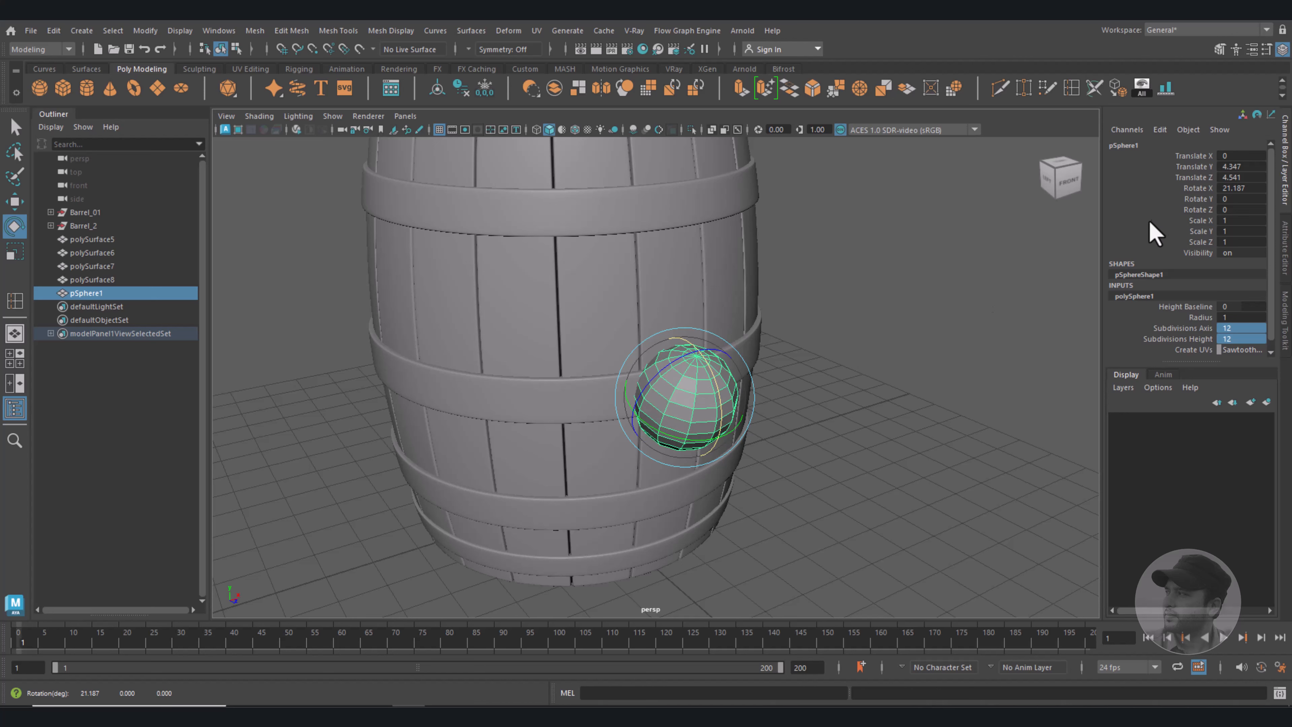
click(1240, 187)
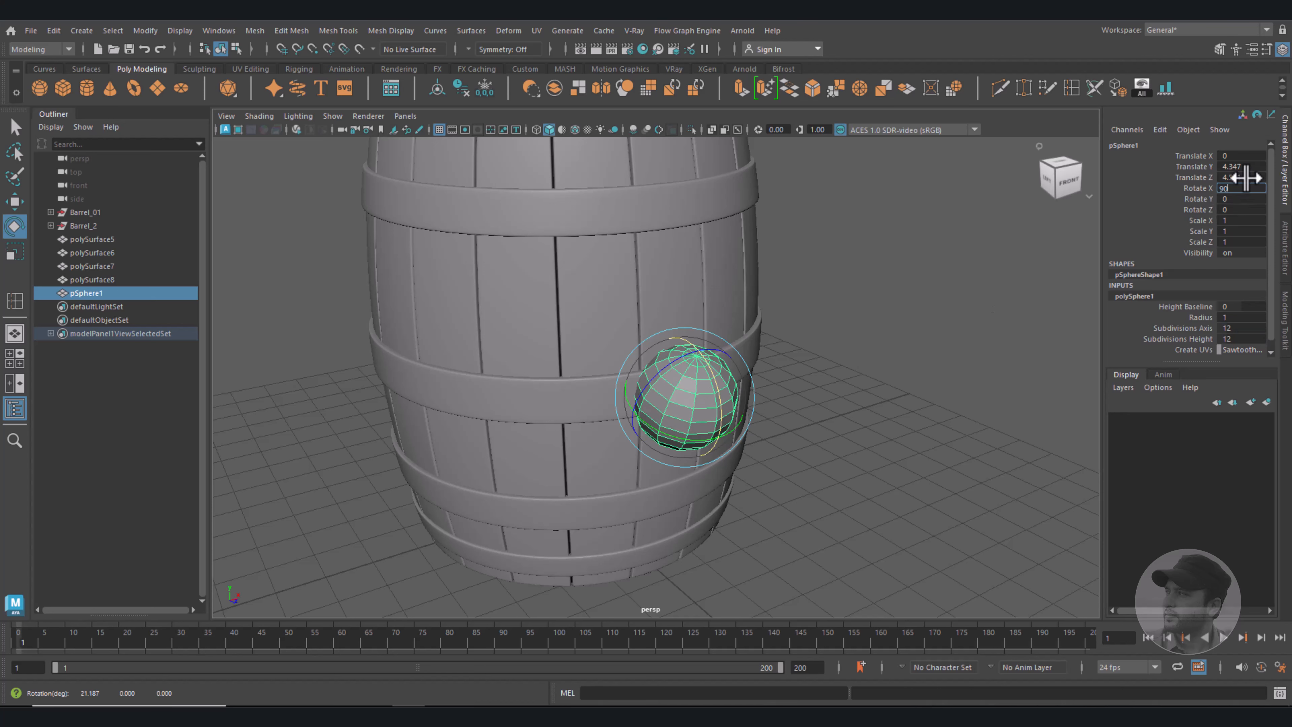
key(Return)
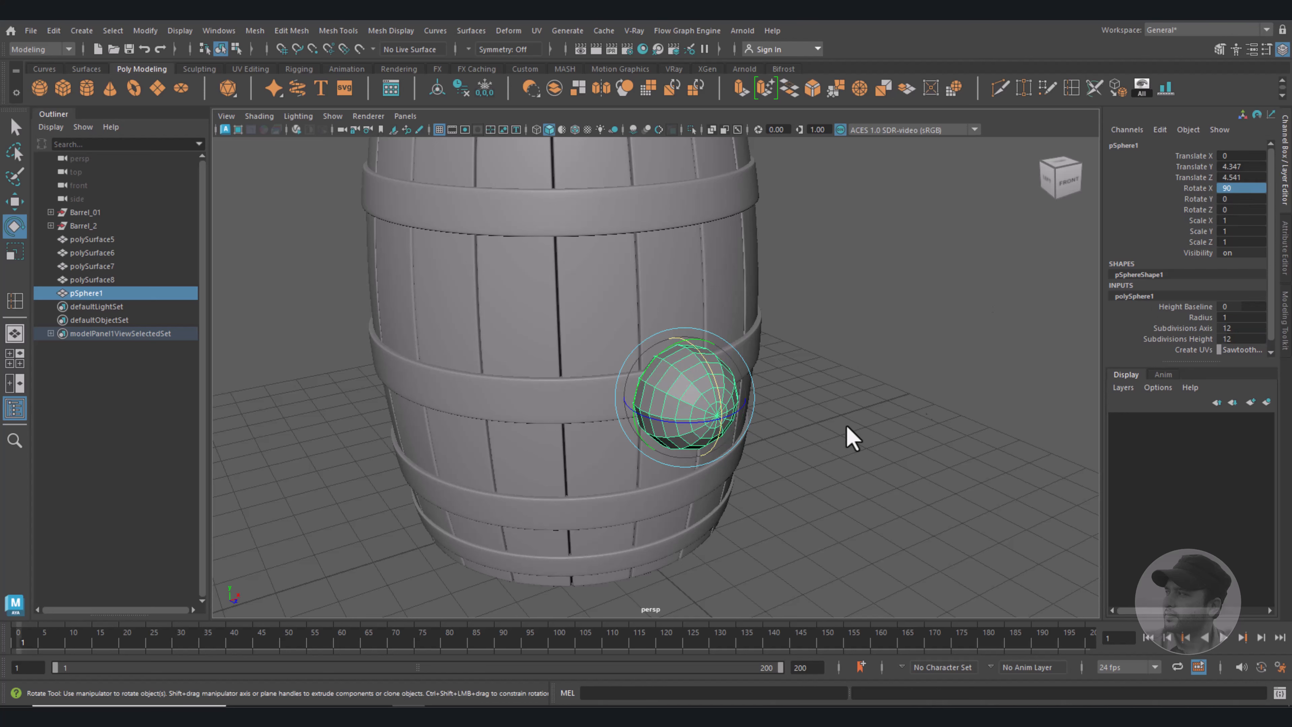
Delete one full ring of faces around the sphere's middle, on the side toward the barrel.
alt+drag(822, 470, 853, 469)
scroll(873, 438, up, 5)
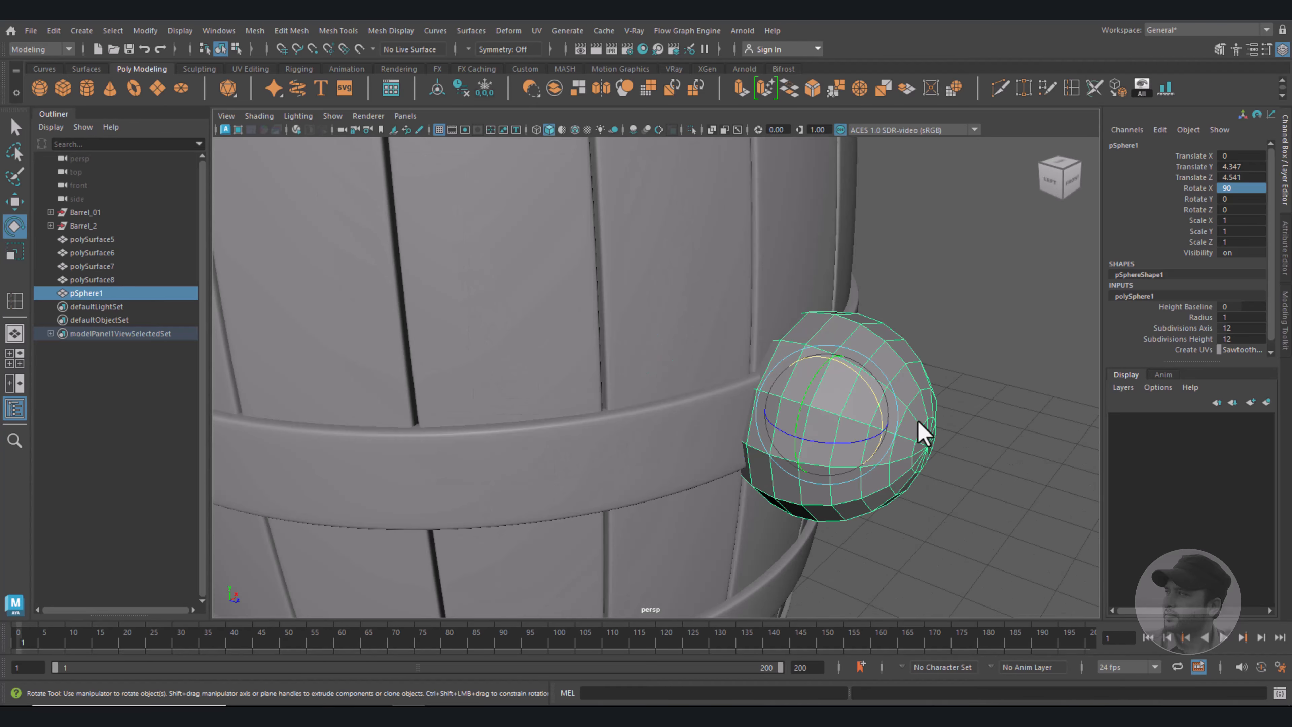
key(w)
alt+drag(926, 435, 859, 439)
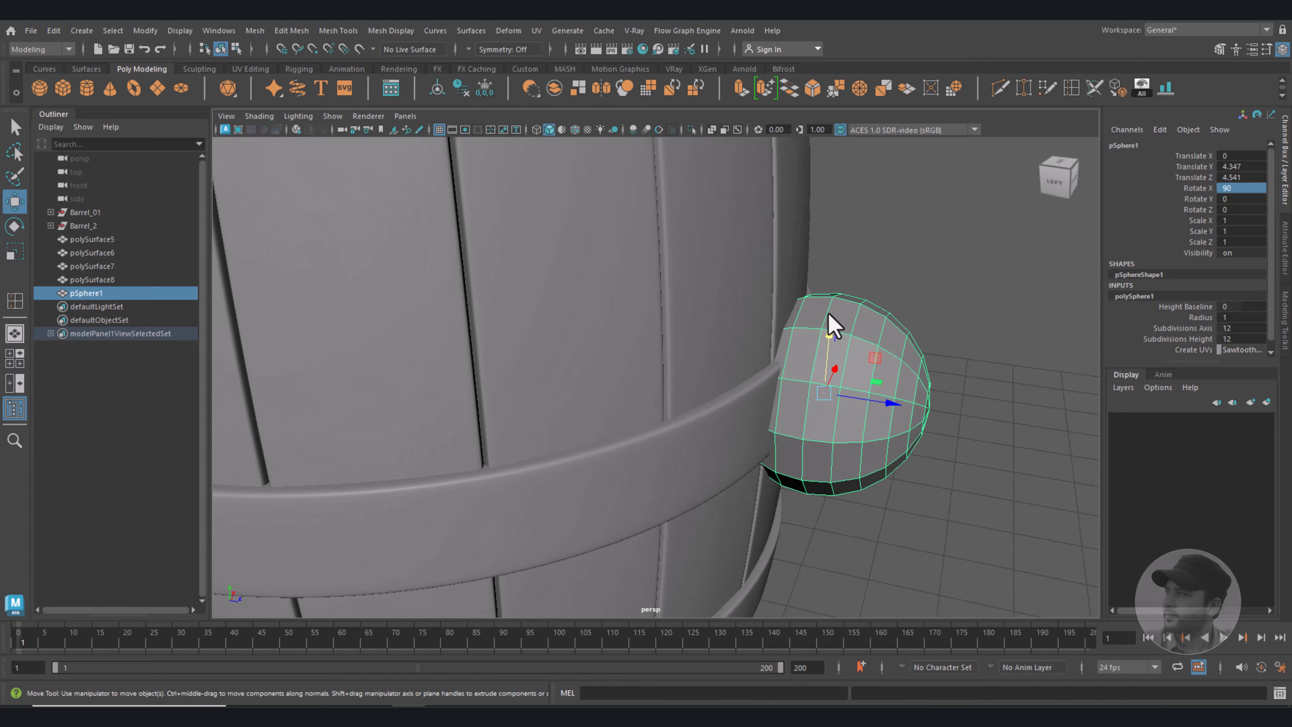
right_drag(828, 312, 824, 349)
click(813, 317)
shift+double_click(808, 353)
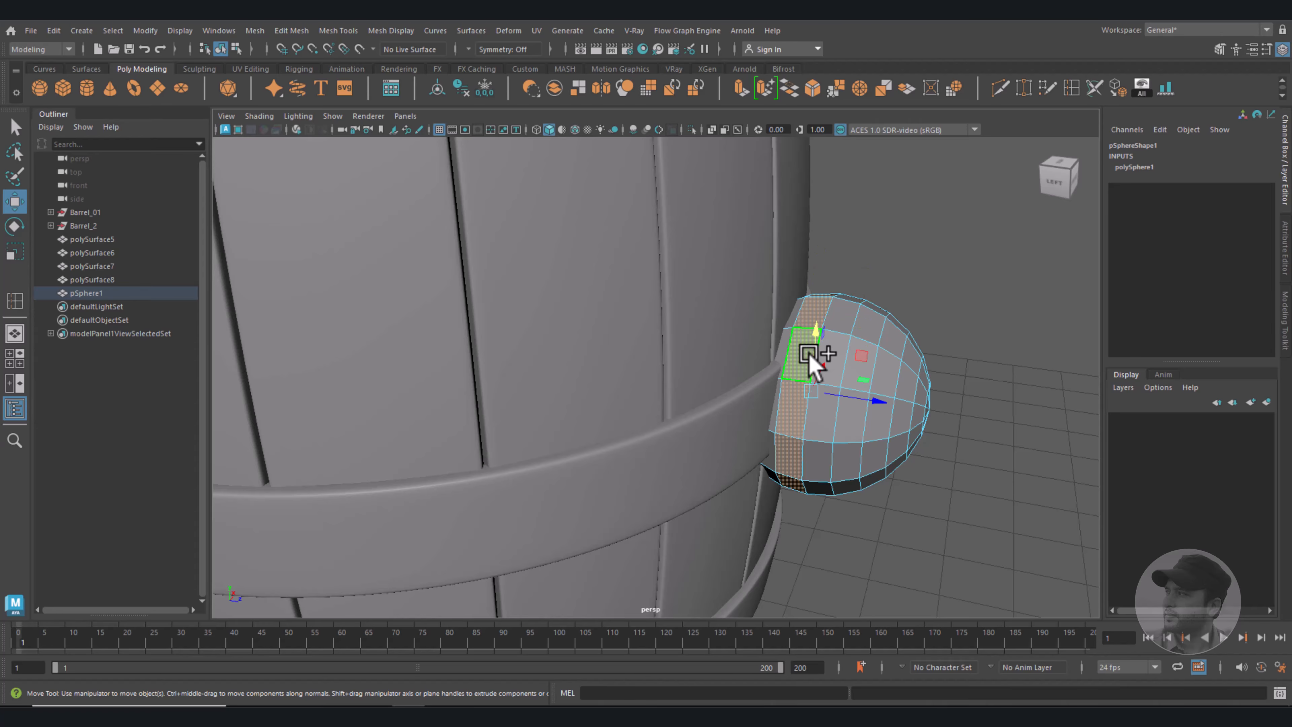
key(Delete)
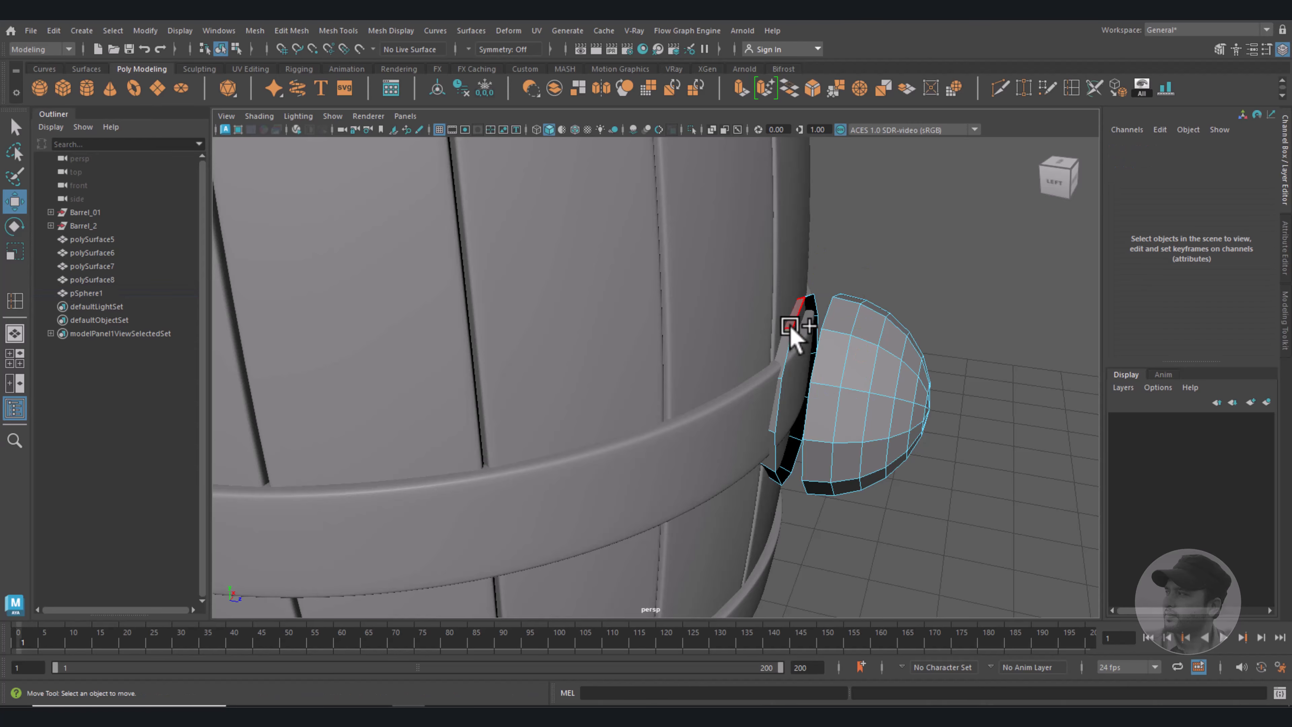
Move the sphere out to about Z 5.554 and delete its detached back part, keeping only the front dome.
right_drag(853, 358, 917, 302)
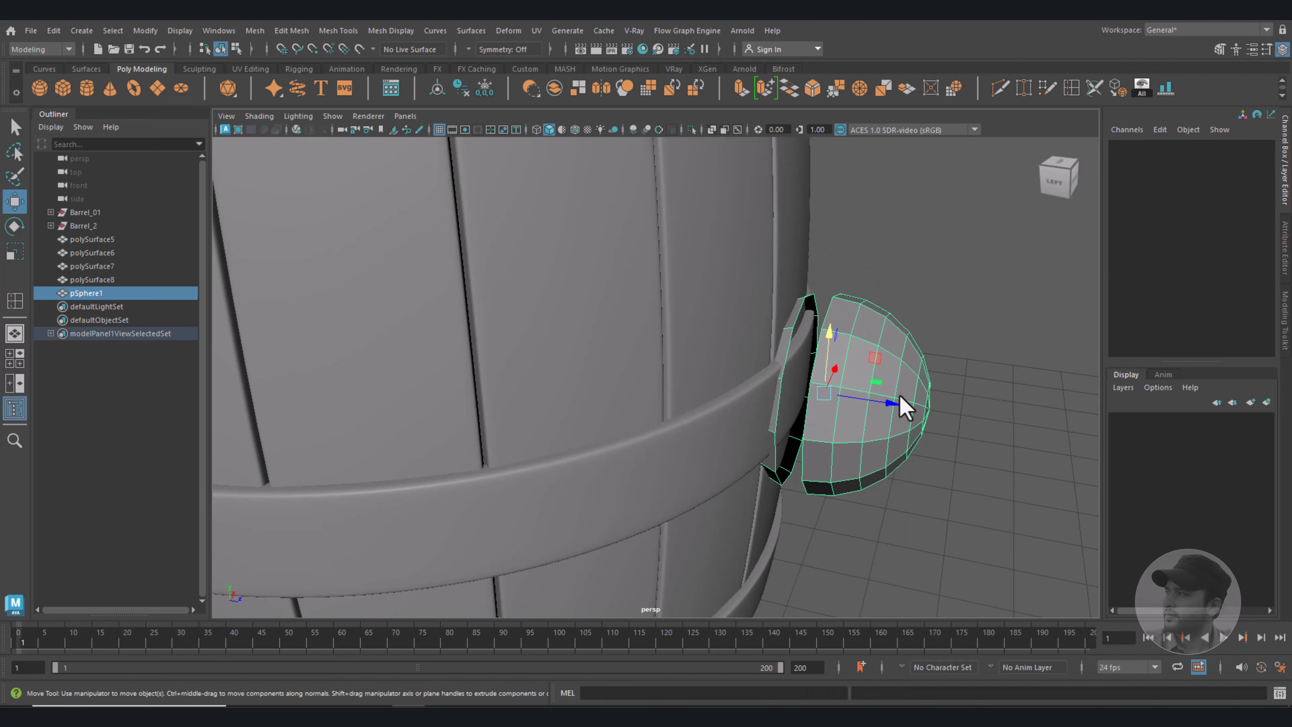
drag(900, 404, 1037, 437)
right_drag(895, 320, 895, 359)
double_click(890, 364)
key(Delete)
scroll(884, 376, down, 5)
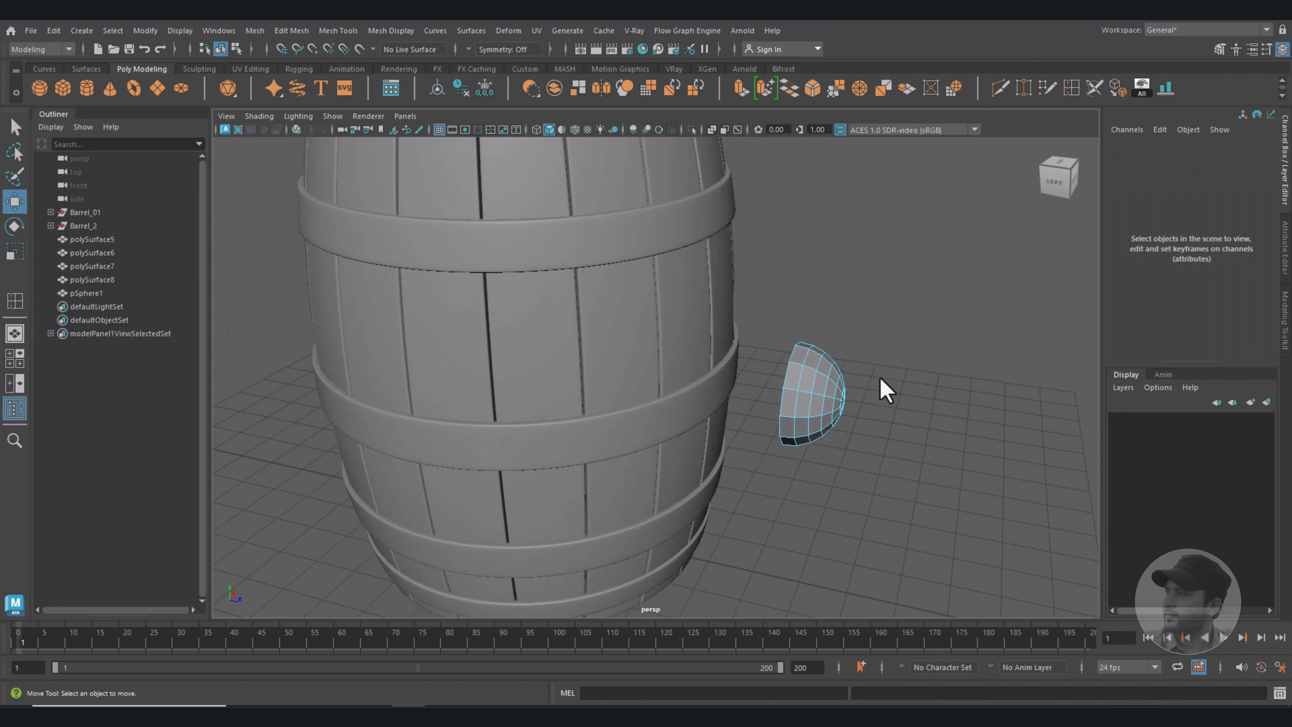
Flatten the dome along its depth by scaling it to about 0.548 in Y.
right_drag(795, 383, 871, 309)
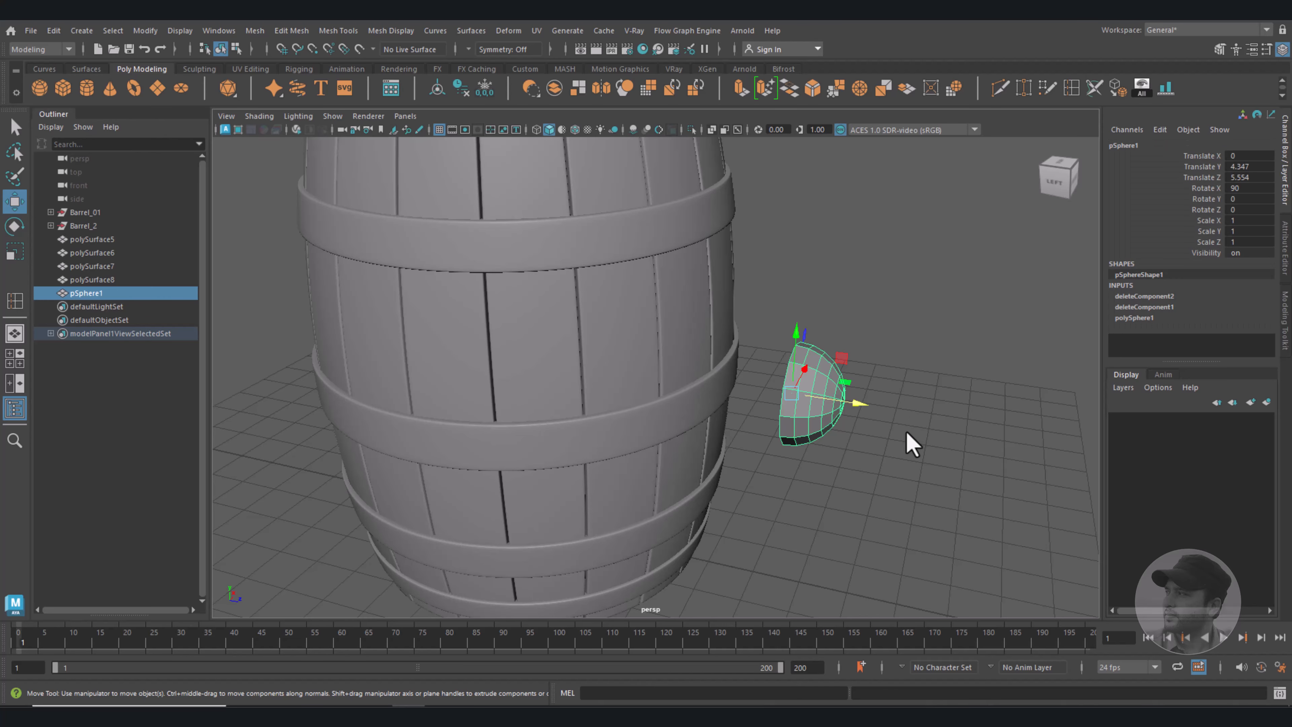
key(r)
drag(858, 404, 764, 441)
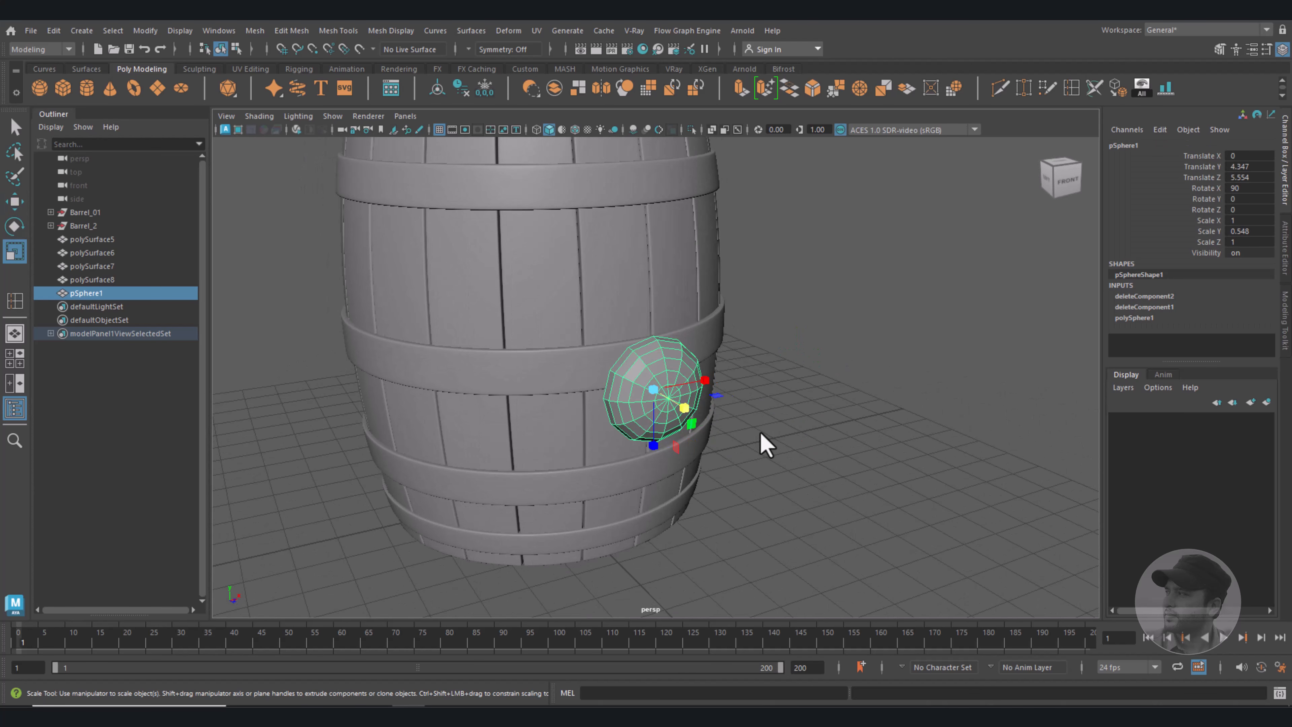
Smooth-preview the dome and, in the front view, shrink it uniformly to rivet size, about 0.299 in X and Z.
key(3)
key(space)
key(space)
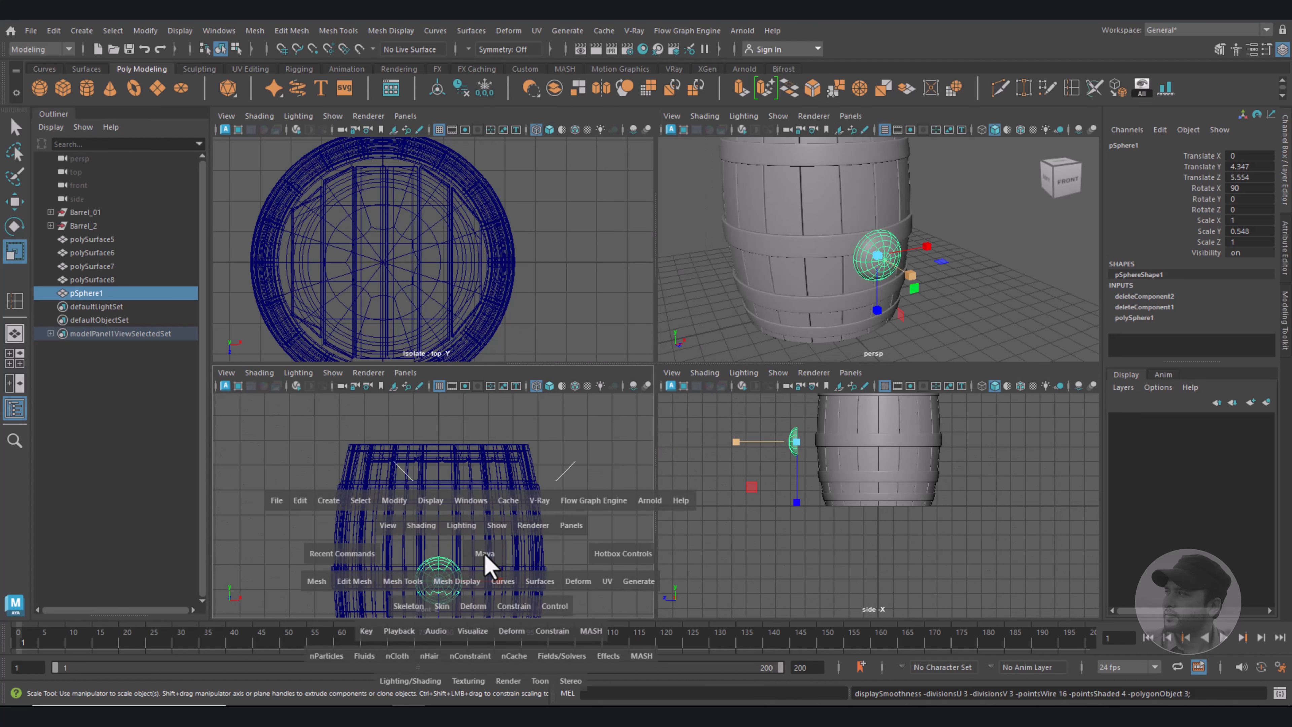
click(553, 134)
alt+middle_drag(734, 472, 692, 355)
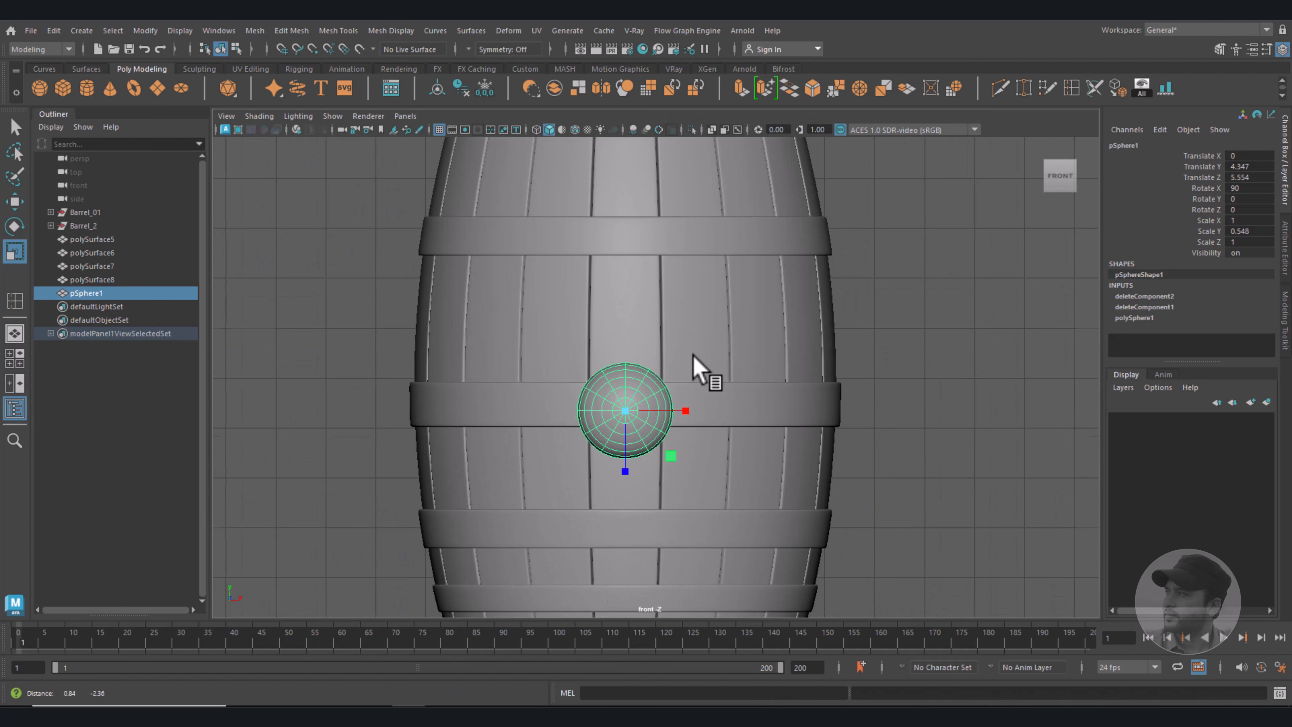
alt+right_drag(691, 354, 685, 382)
drag(614, 421, 542, 476)
Raise the rivet to about Y 4.47 so it sits midway up the hoop, using the wireframe overlay as a guide.
key(w)
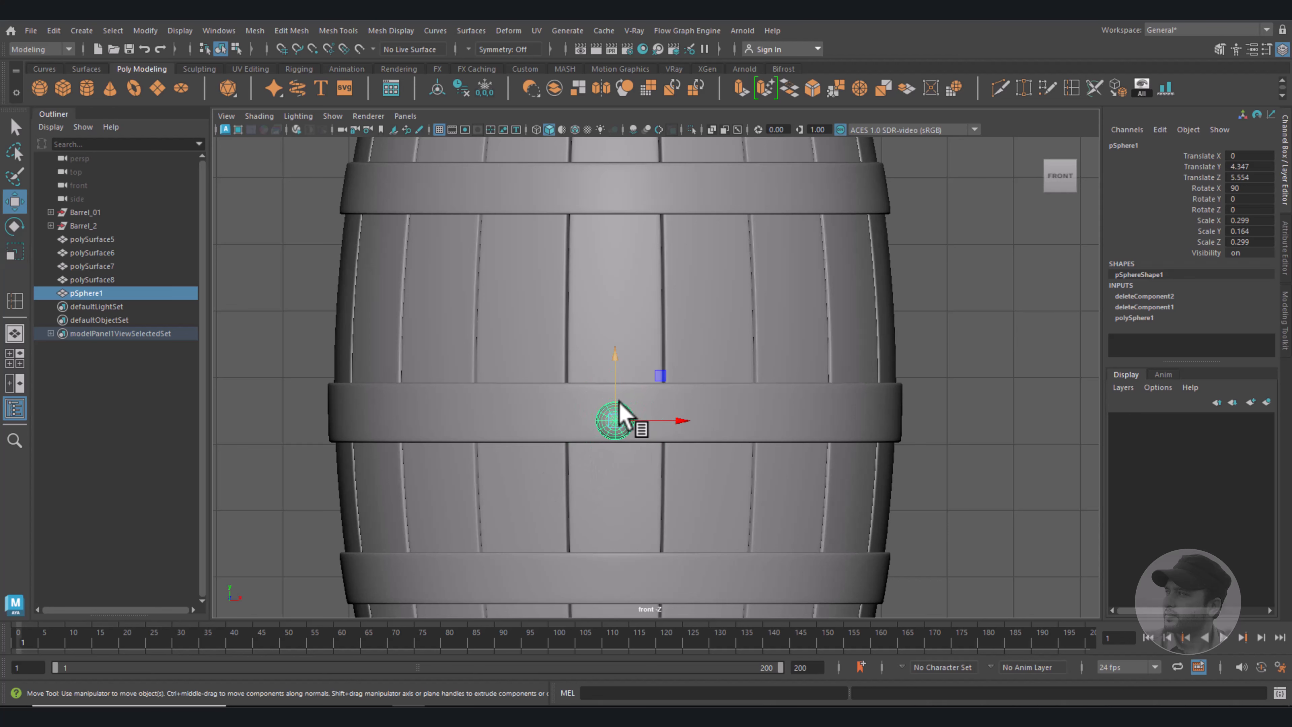
drag(617, 403, 615, 392)
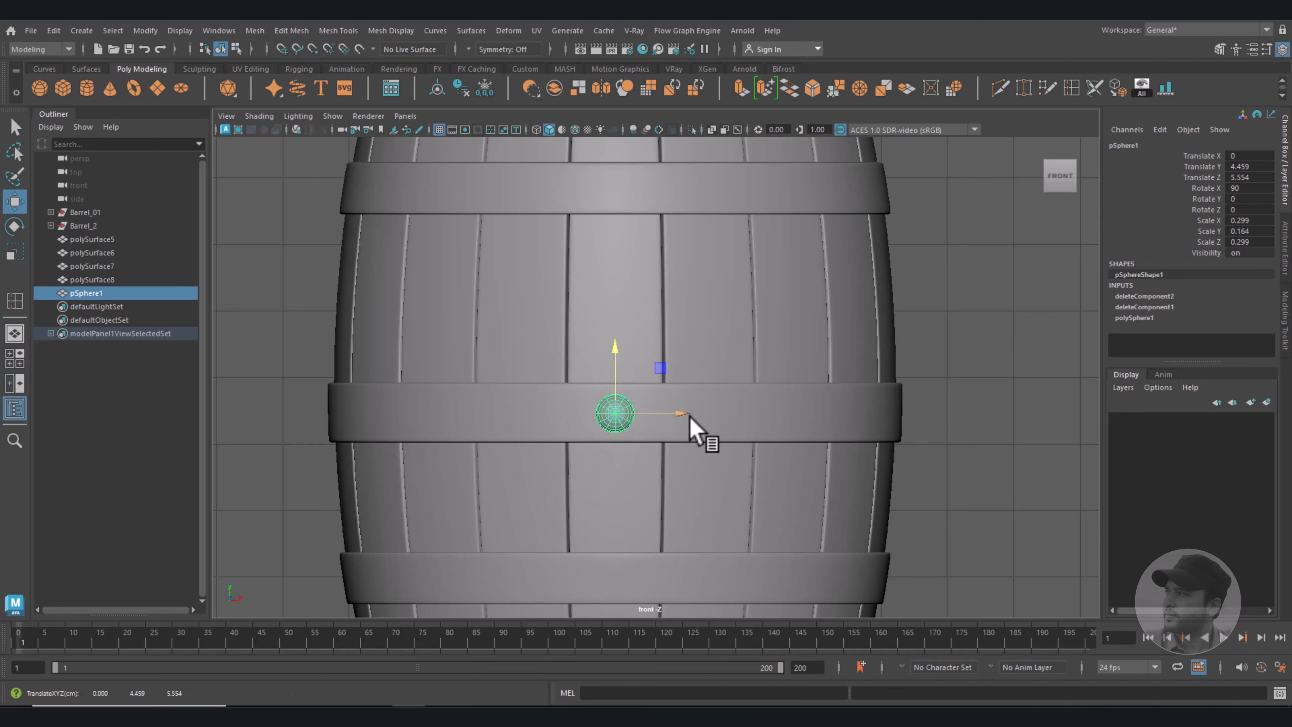
scroll(700, 437, up, 4)
alt+middle_drag(657, 445, 606, 214)
click(574, 129)
scroll(656, 250, up, 2)
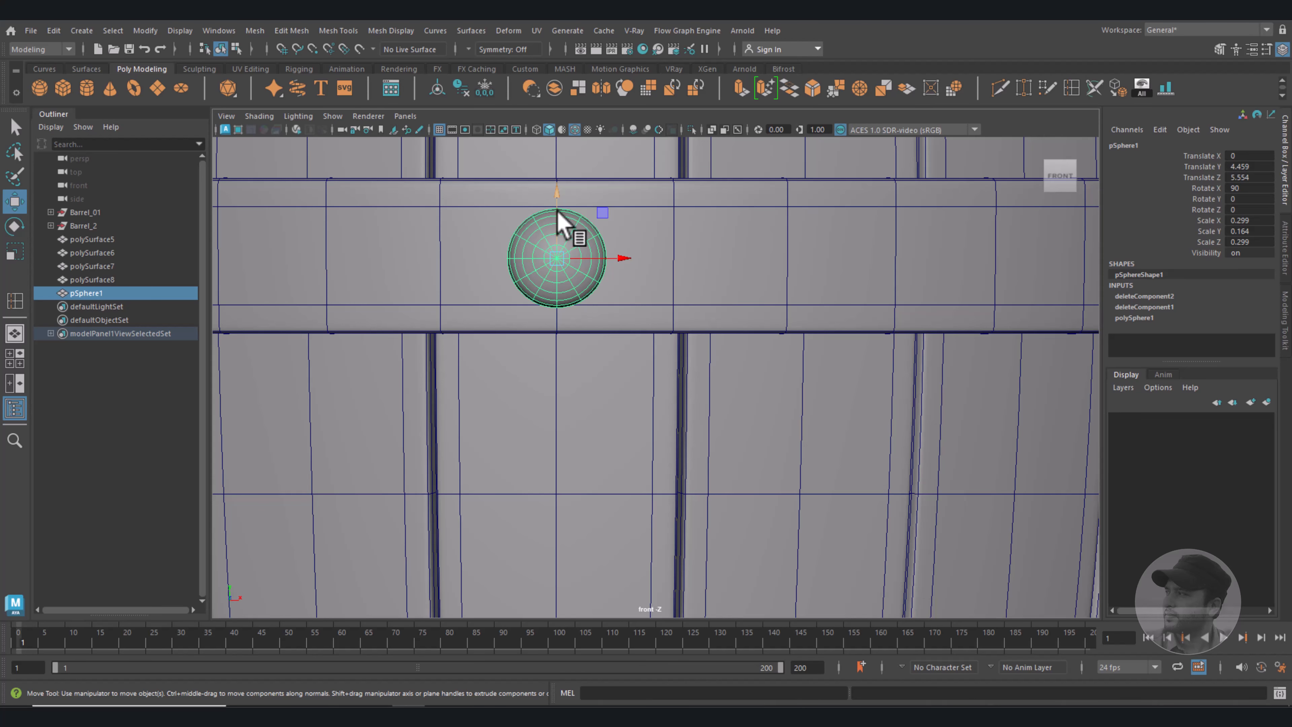
drag(557, 212, 558, 208)
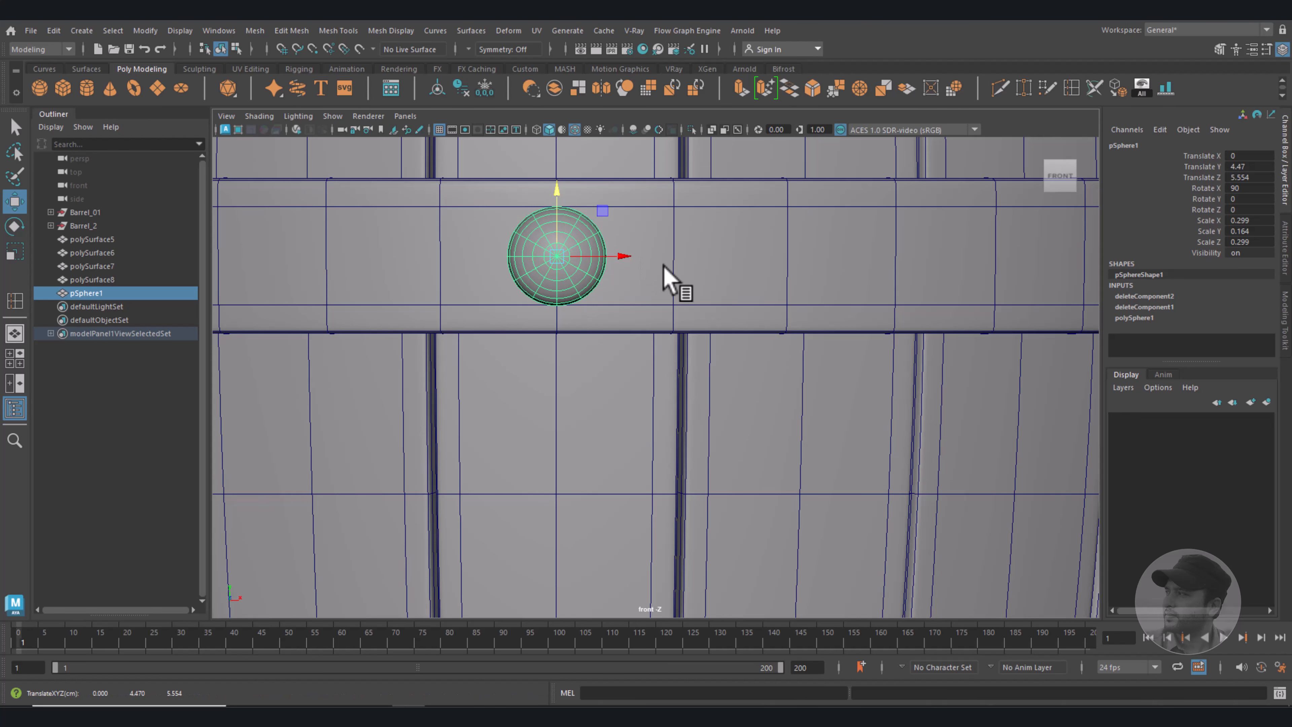
click(576, 130)
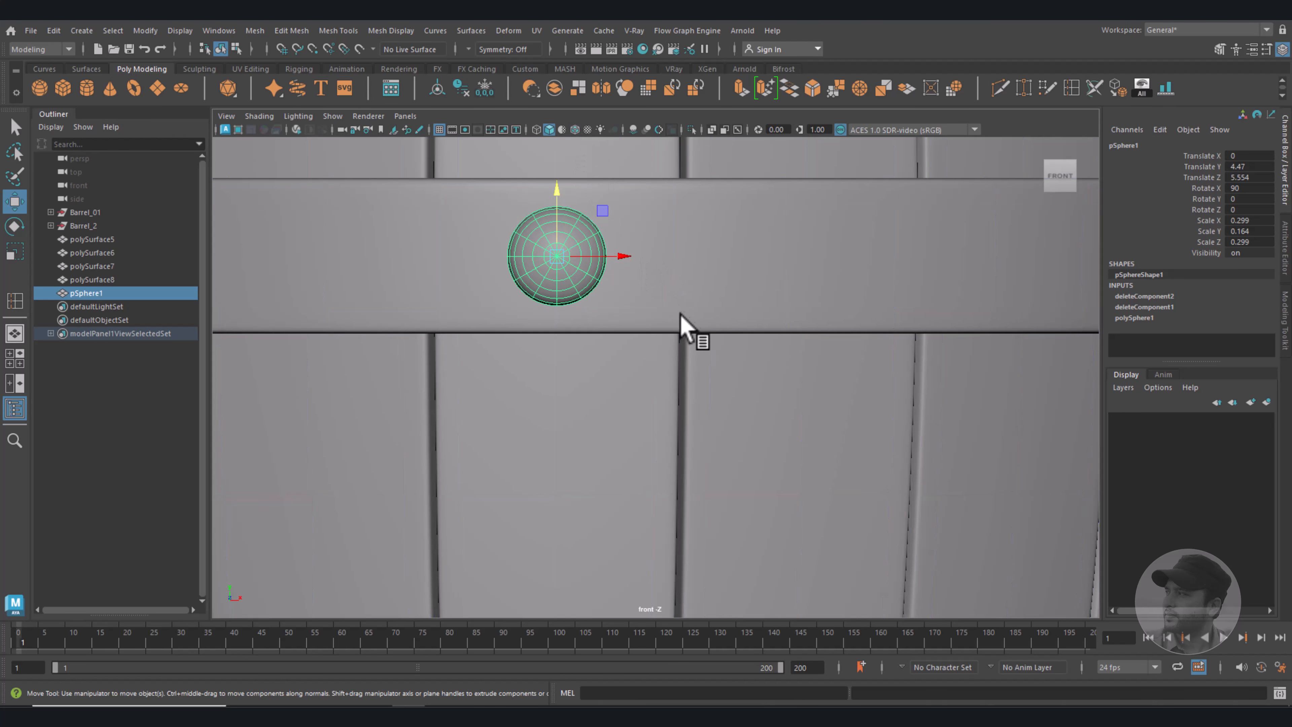
Push the rivet back against the front of the hoop, to about Z 4.279.
key(a)
key(space)
key(space)
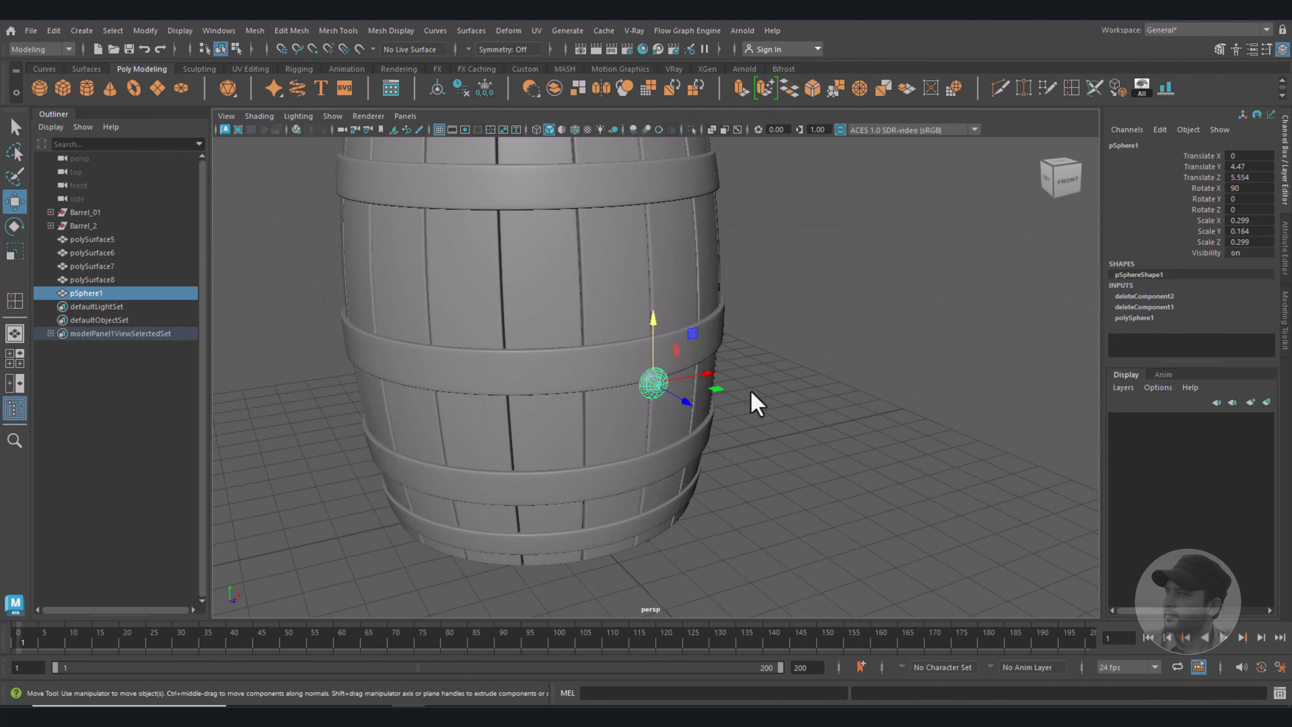
key(f)
alt+drag(738, 435, 802, 410)
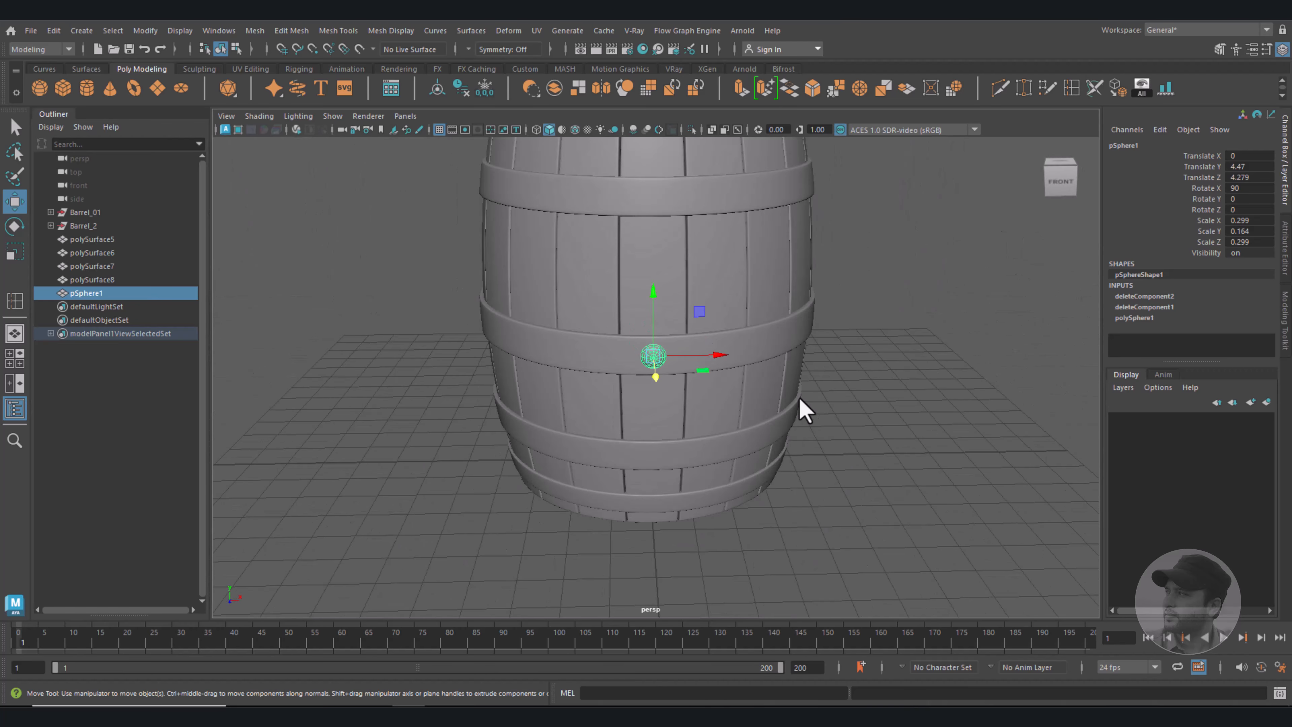
Isolate the rivet in the top view, freeze its transformations, delete its history and center its pivot.
key(space)
key(space)
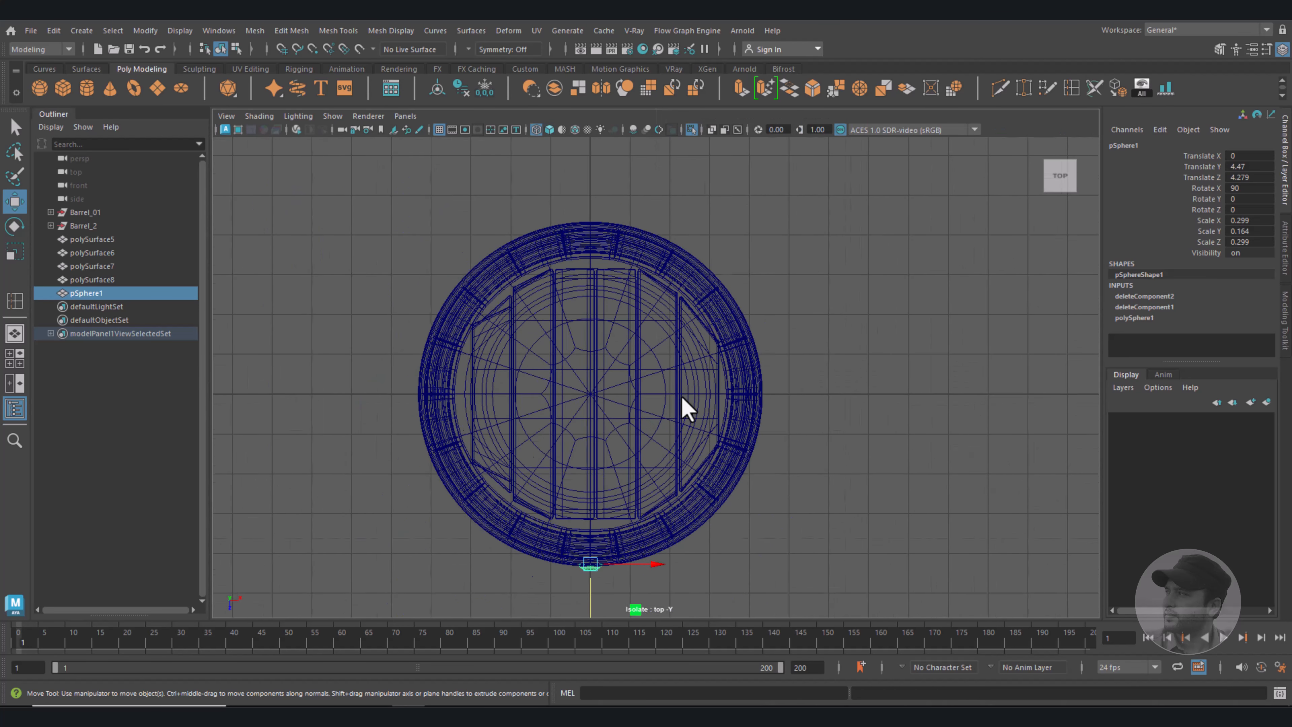
alt+middle_drag(683, 428, 667, 386)
scroll(679, 349, up, 2)
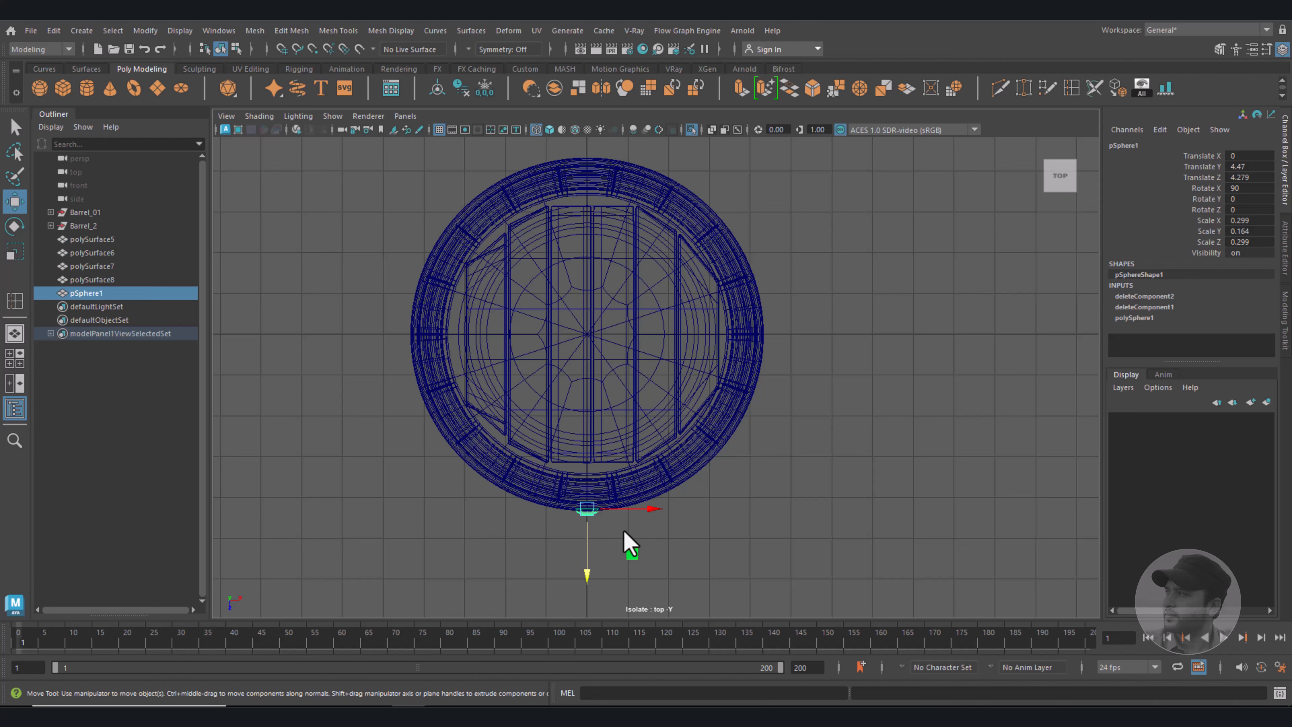
key(ctrl+1)
key(ctrl+1)
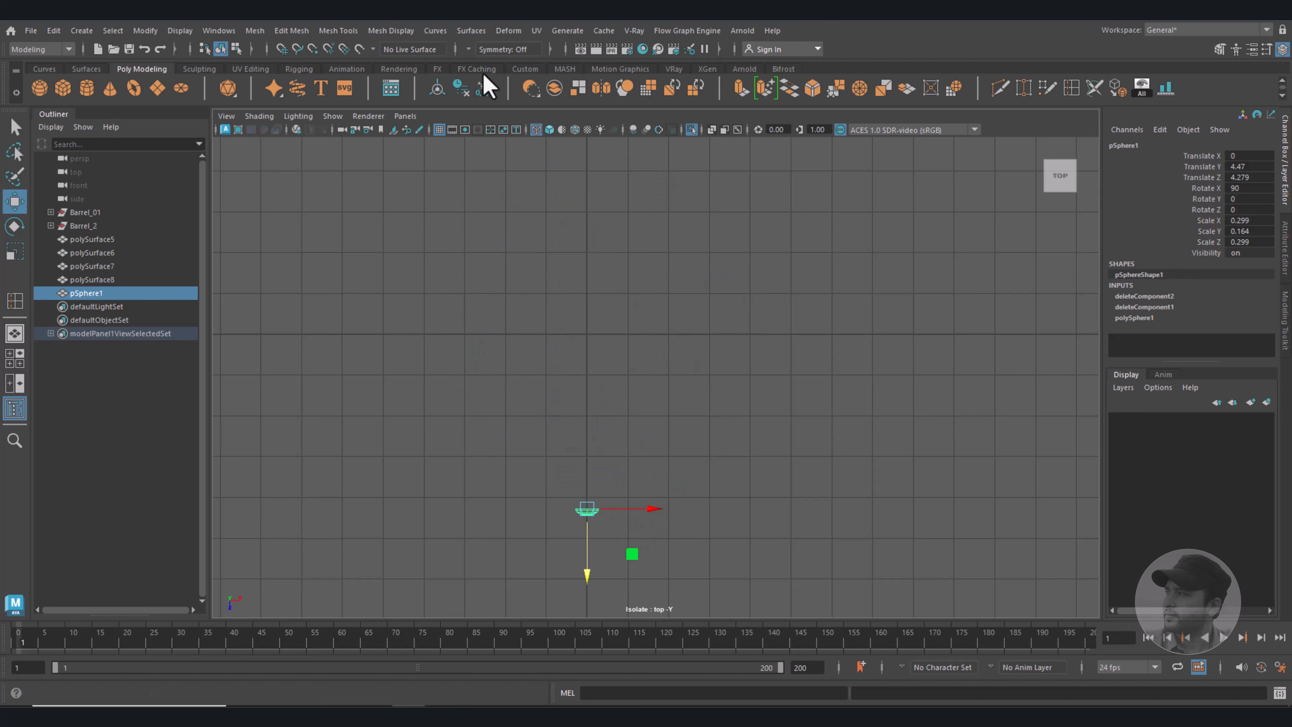
click(484, 89)
click(460, 88)
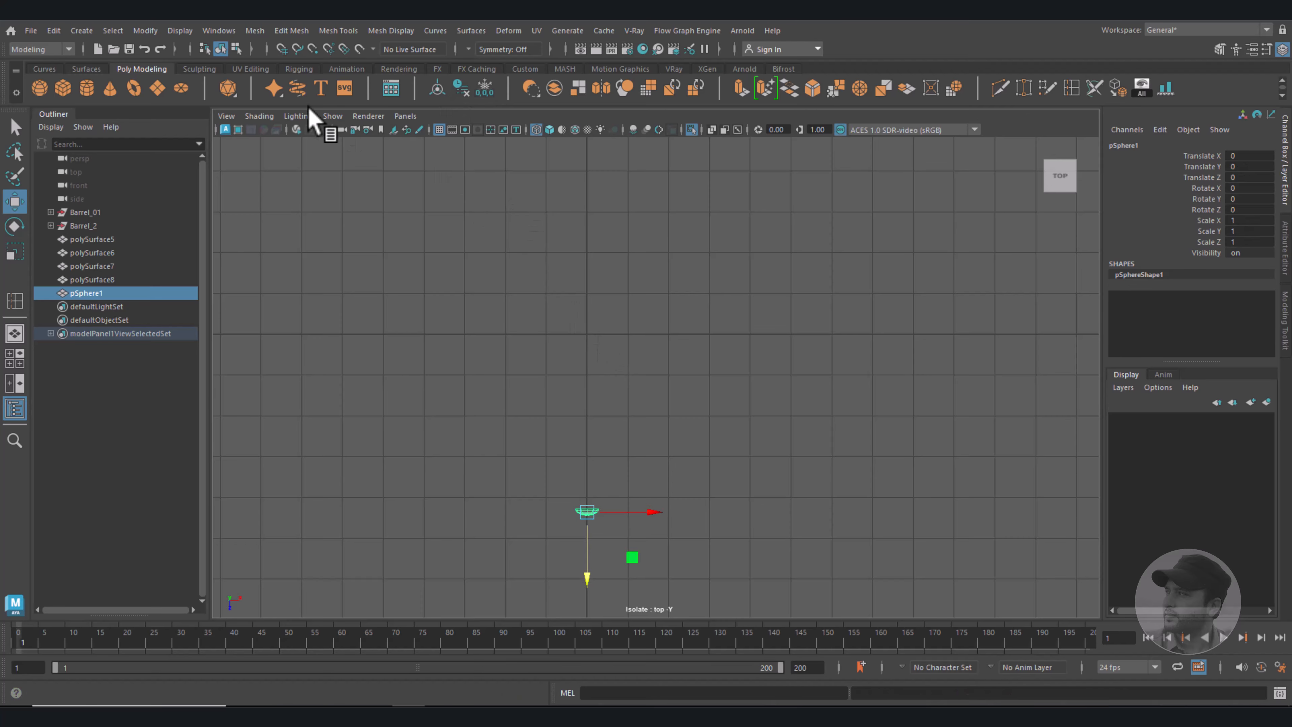
Snap the rivet's pivot to the barrel's central axis with grid snapping, and turn the snapping off.
click(282, 50)
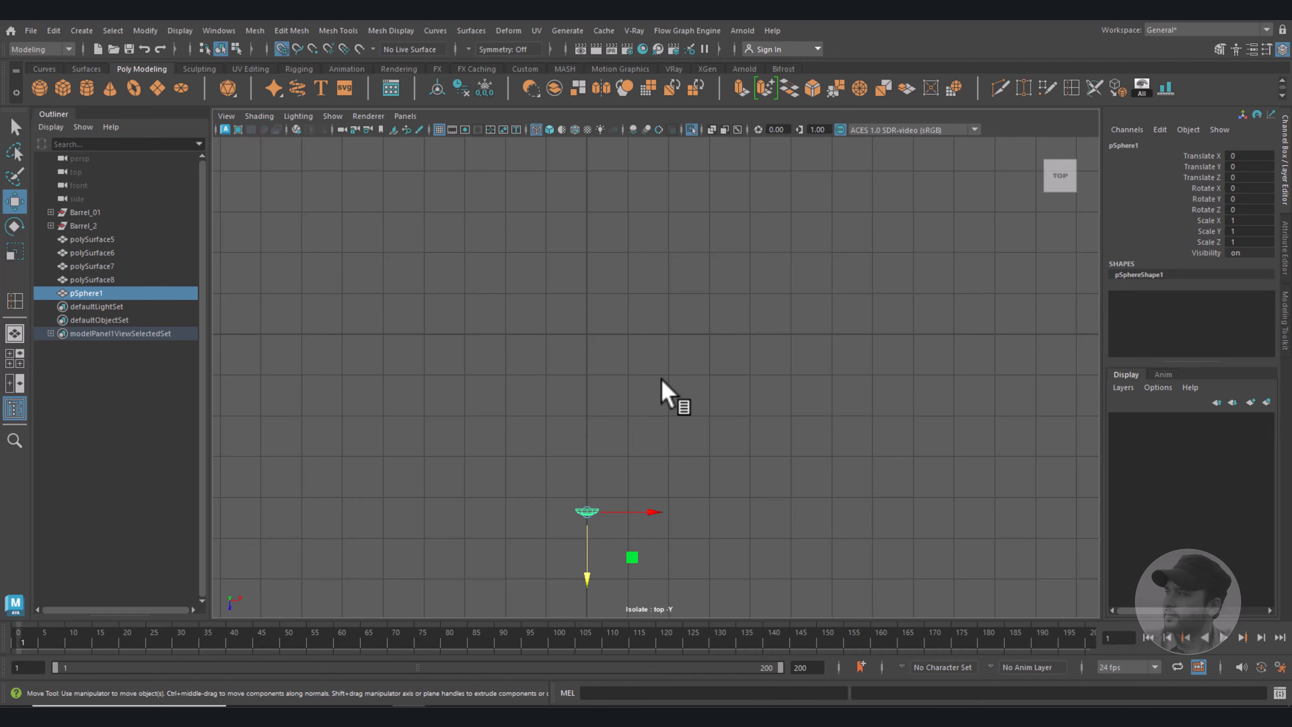
key(d)
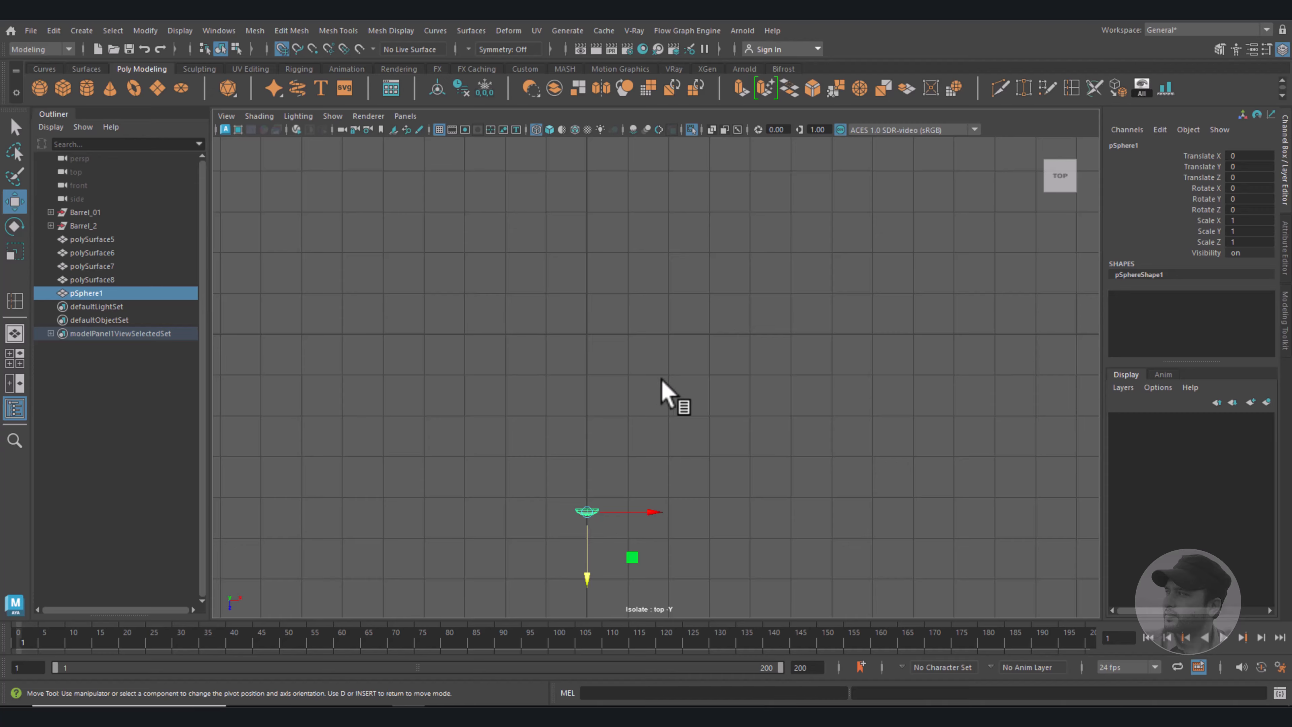
drag(588, 567, 595, 341)
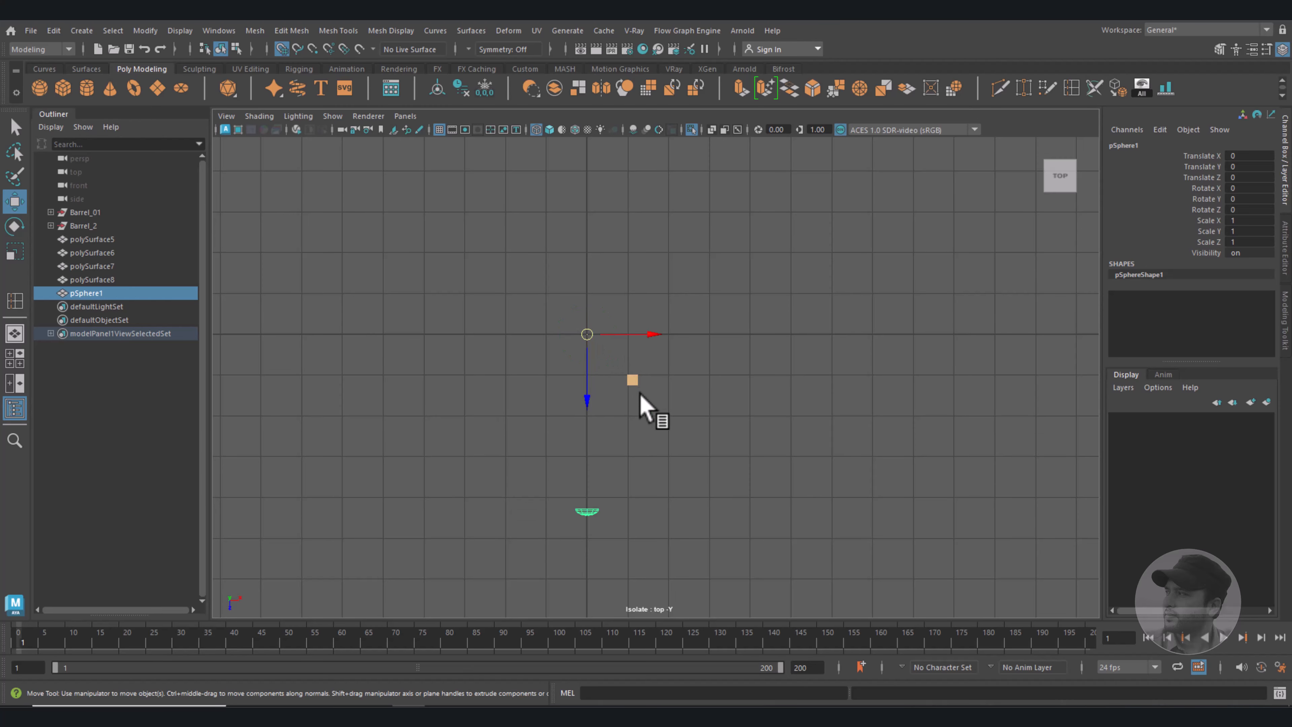
key(space)
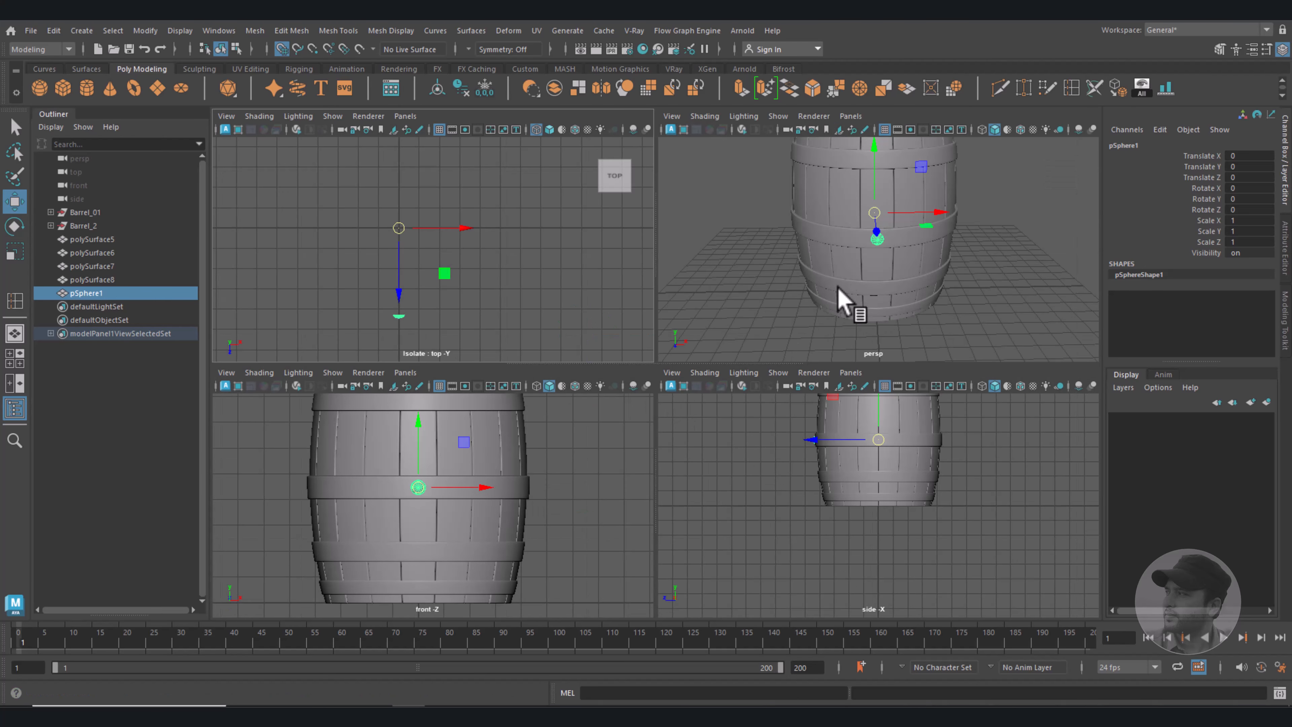
key(space)
alt+drag(846, 383, 778, 436)
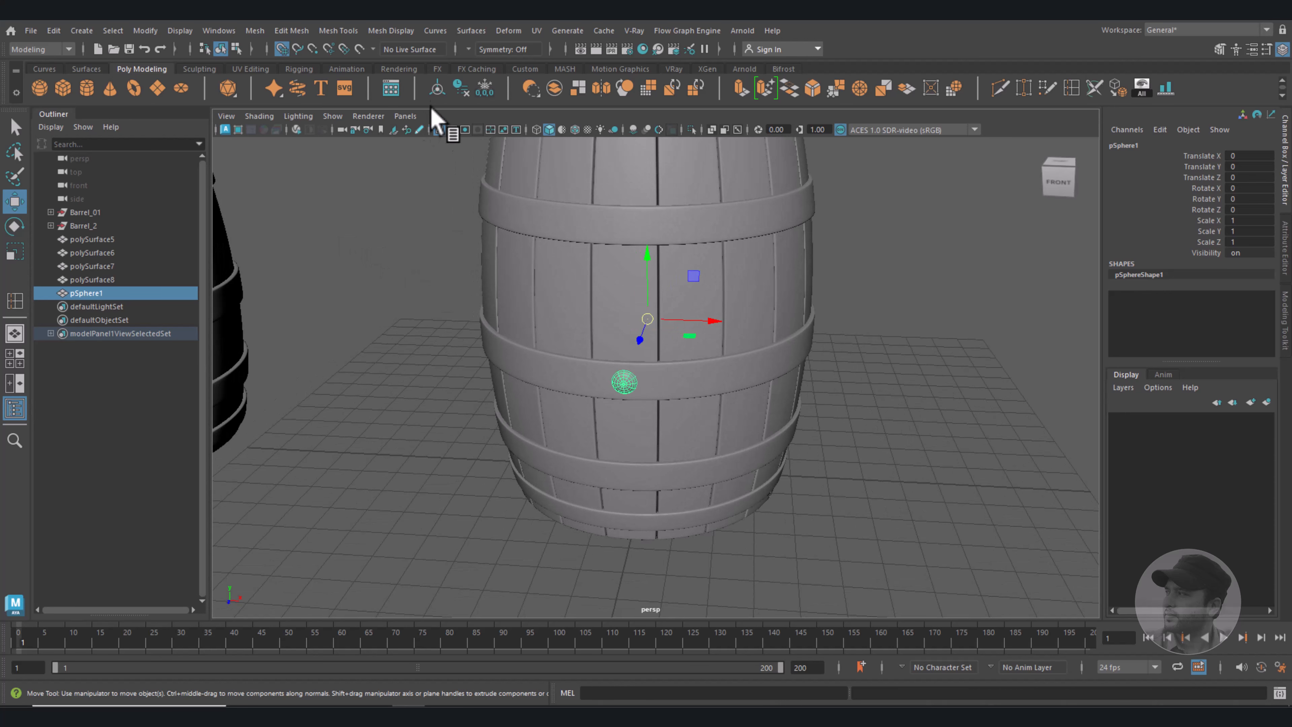
click(281, 49)
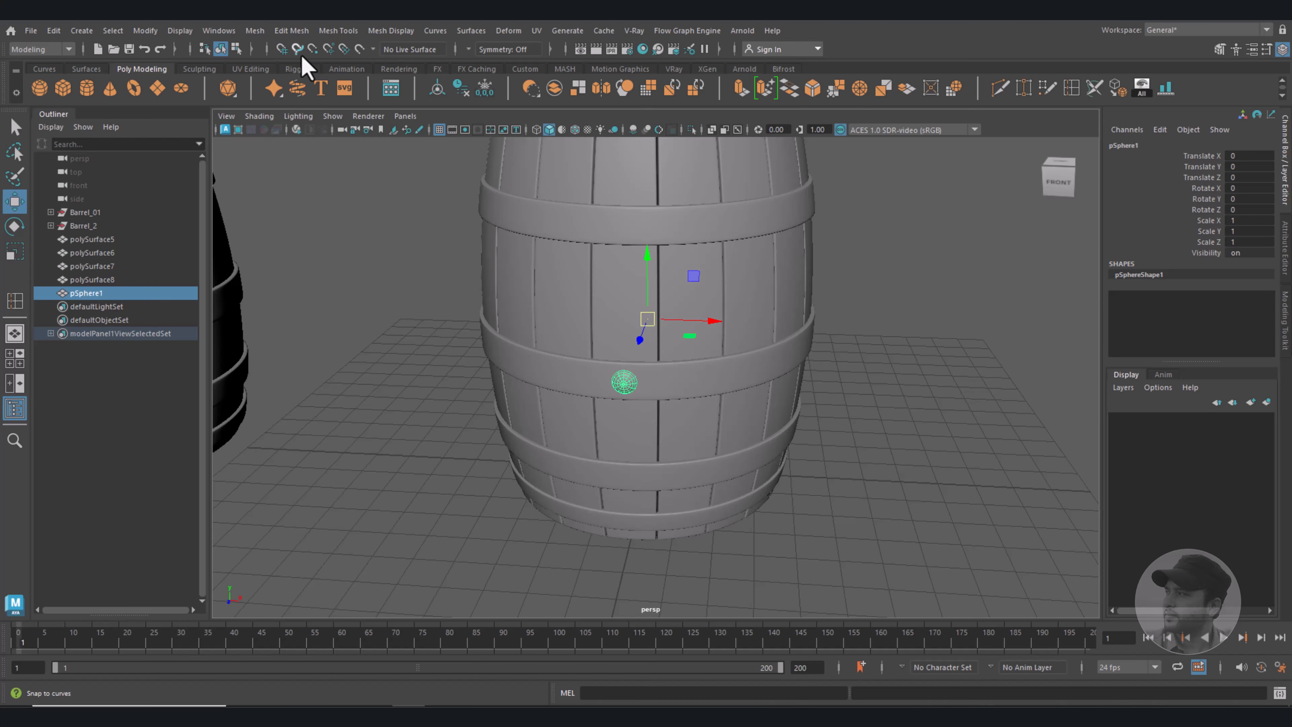
Use Duplicate Special to create 9 instances of the rivet around the hoop, each rotated 40 degrees in Y.
click(54, 30)
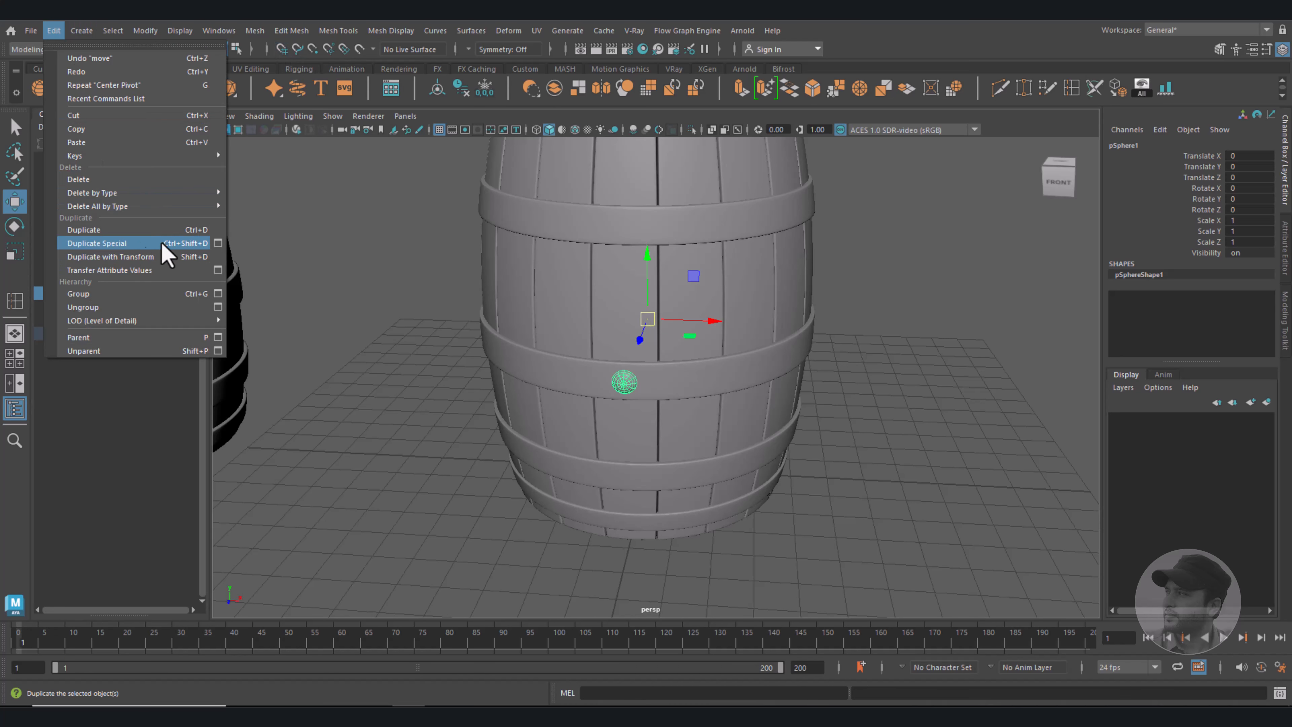
click(217, 243)
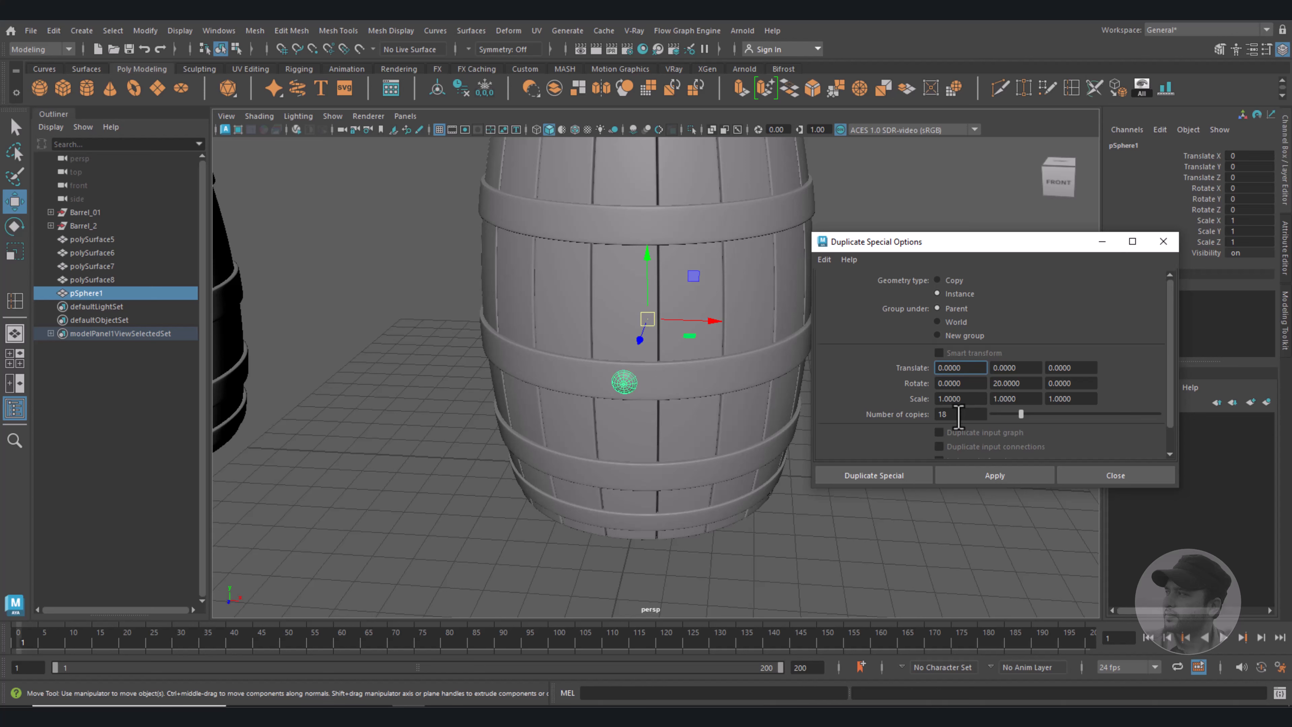
double_click(958, 414)
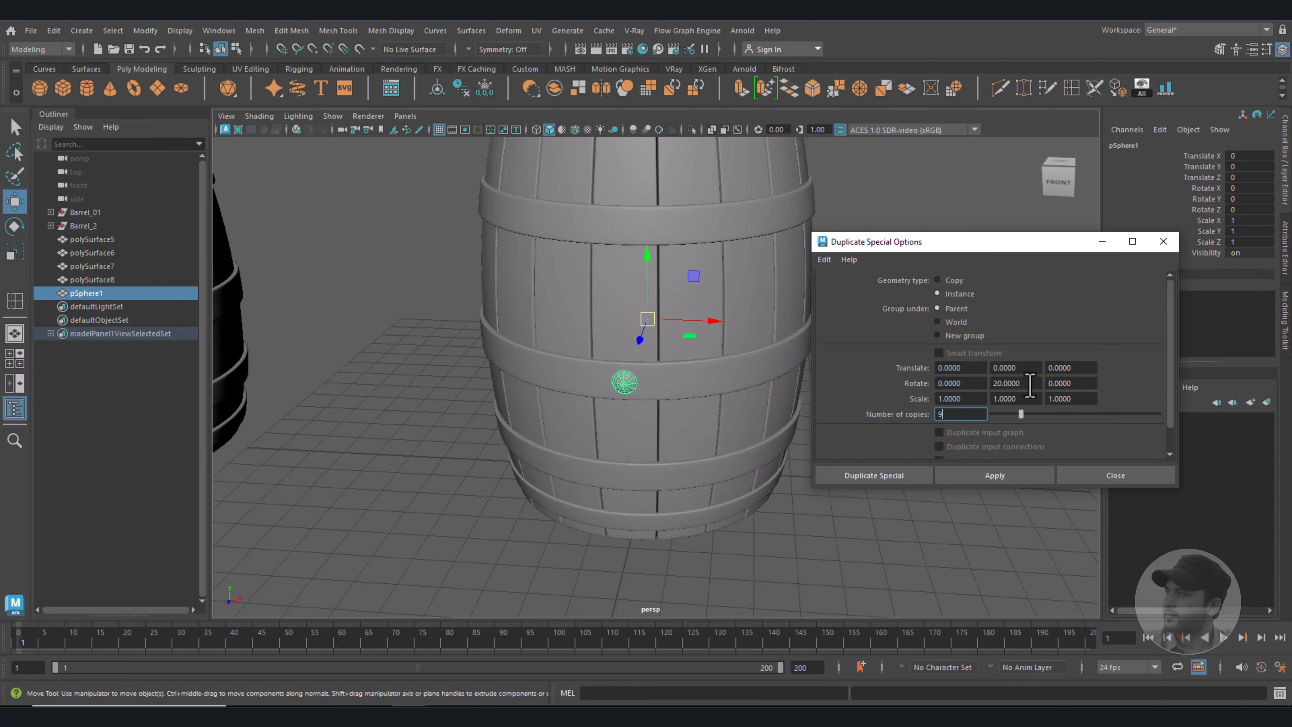
double_click(1027, 383)
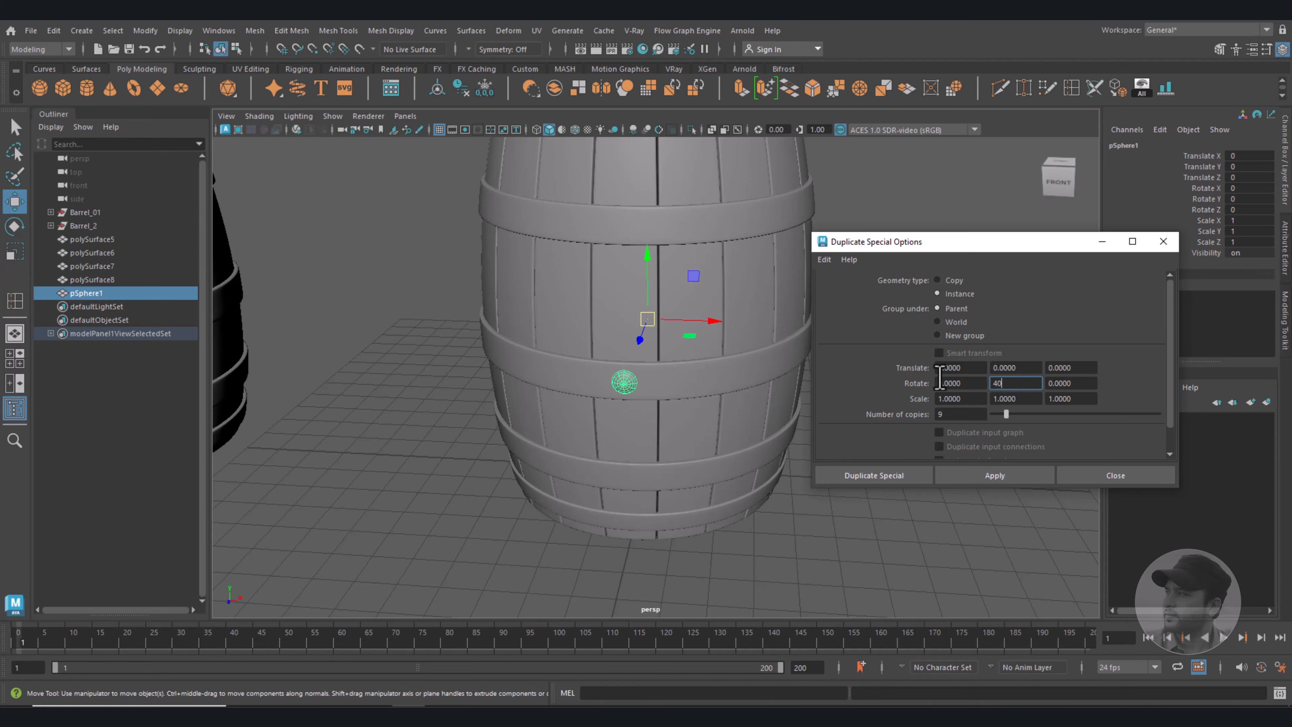
click(1000, 479)
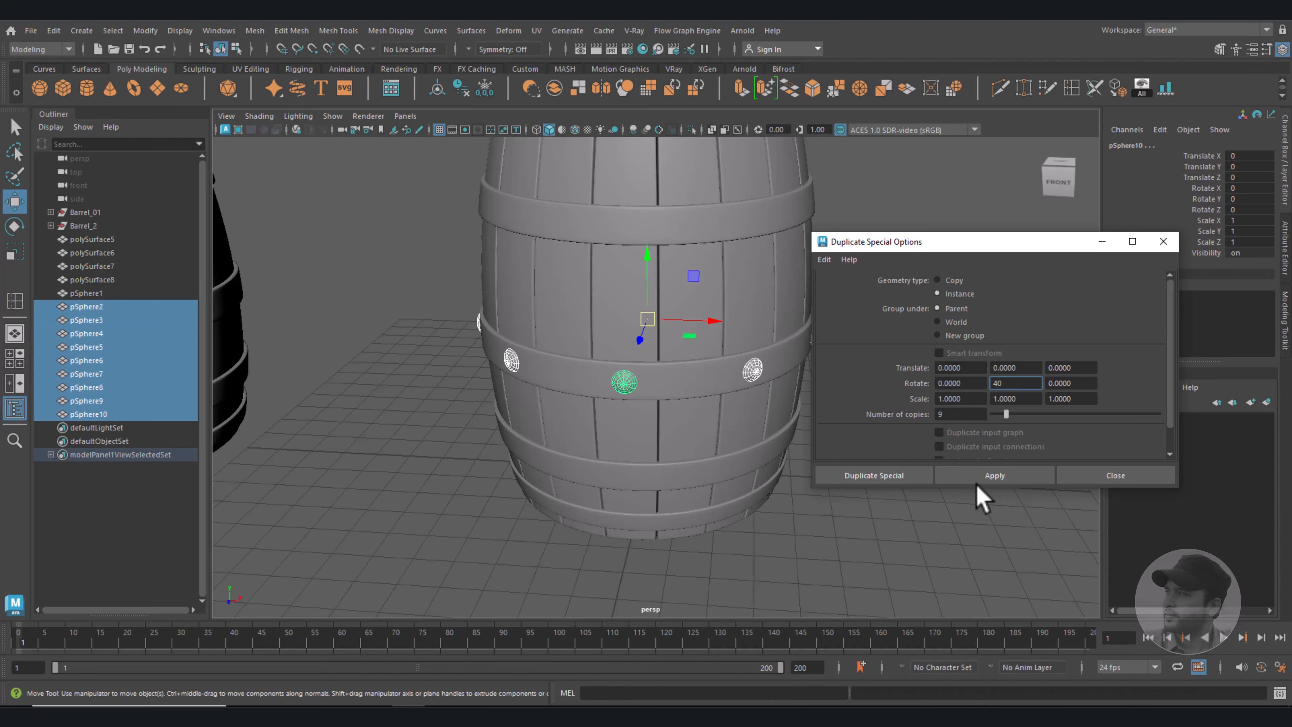
alt+drag(753, 470, 714, 492)
click(1163, 242)
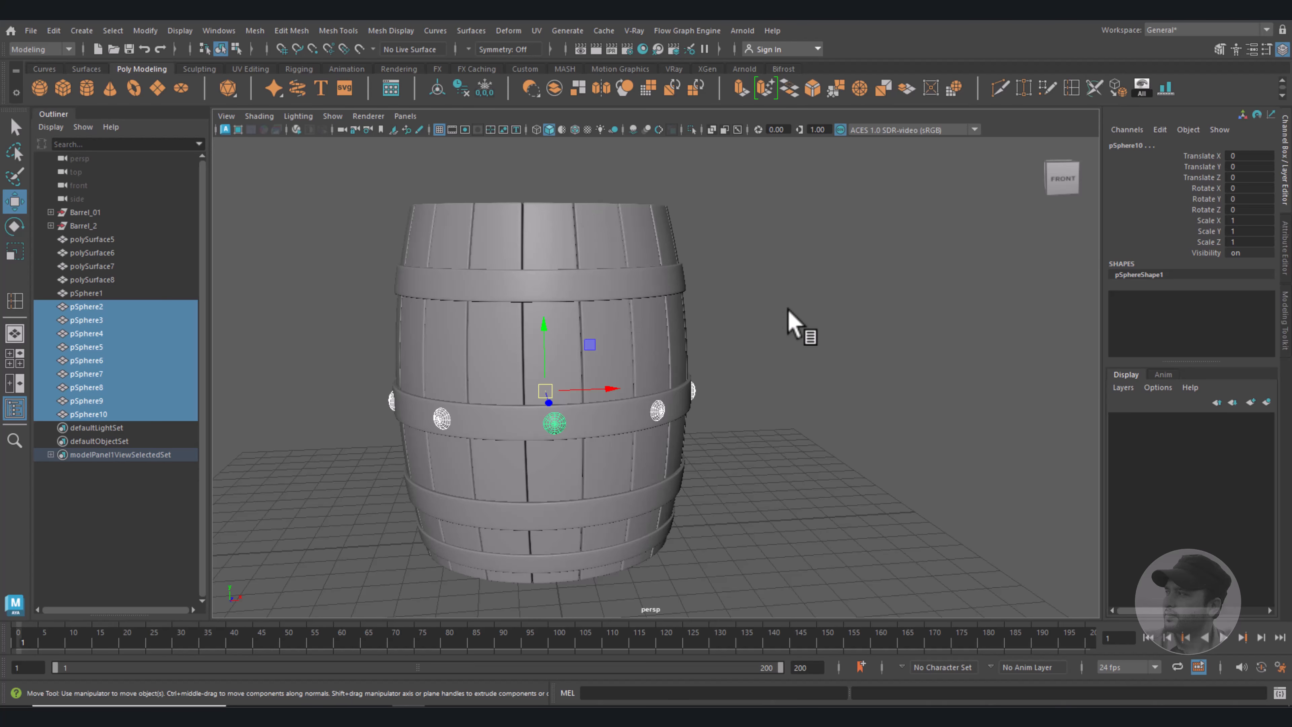
Group the duplicated rivets, name the group Ball and center its pivot.
key(ctrl+g)
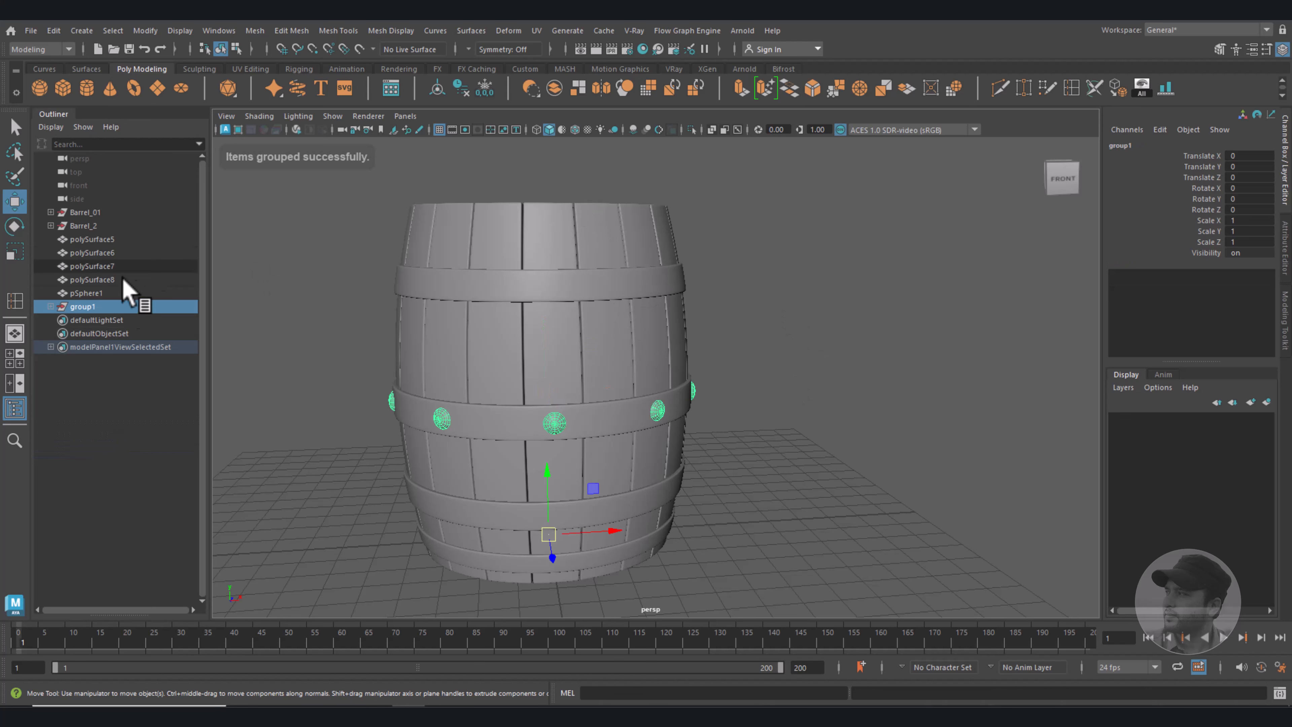
double_click(85, 307)
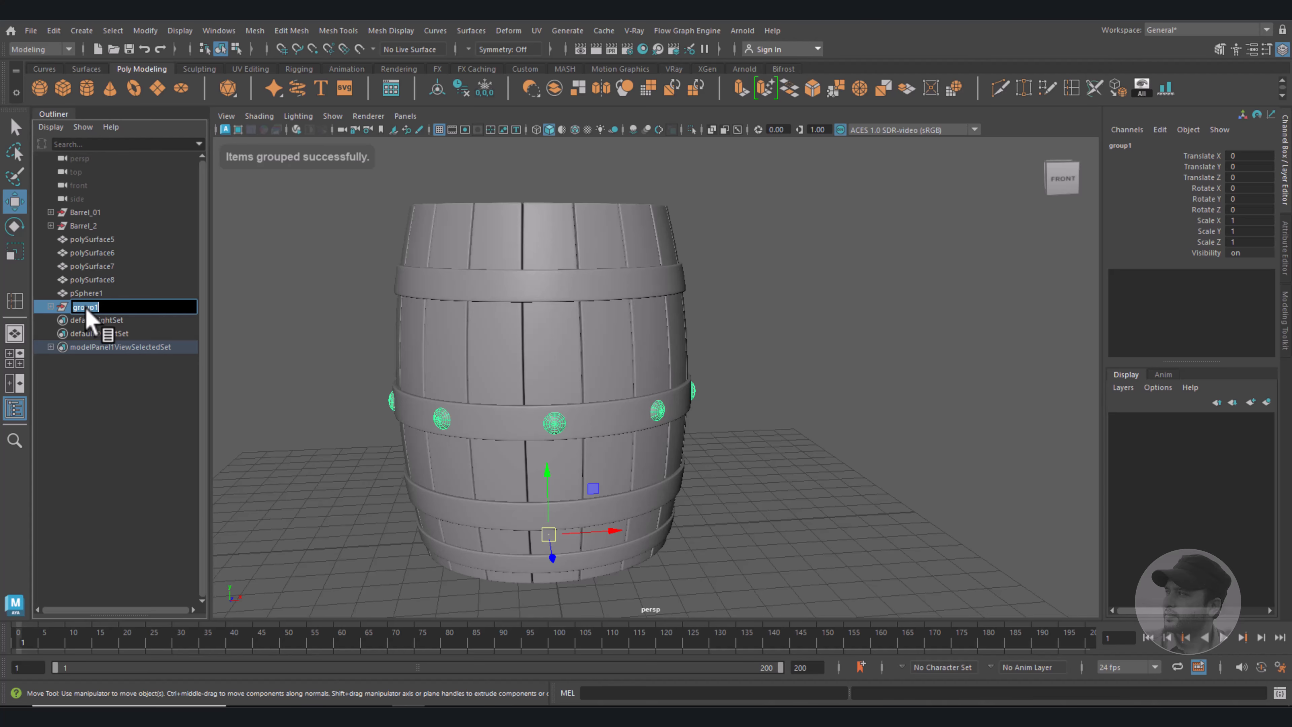
text(Ball)
key(Return)
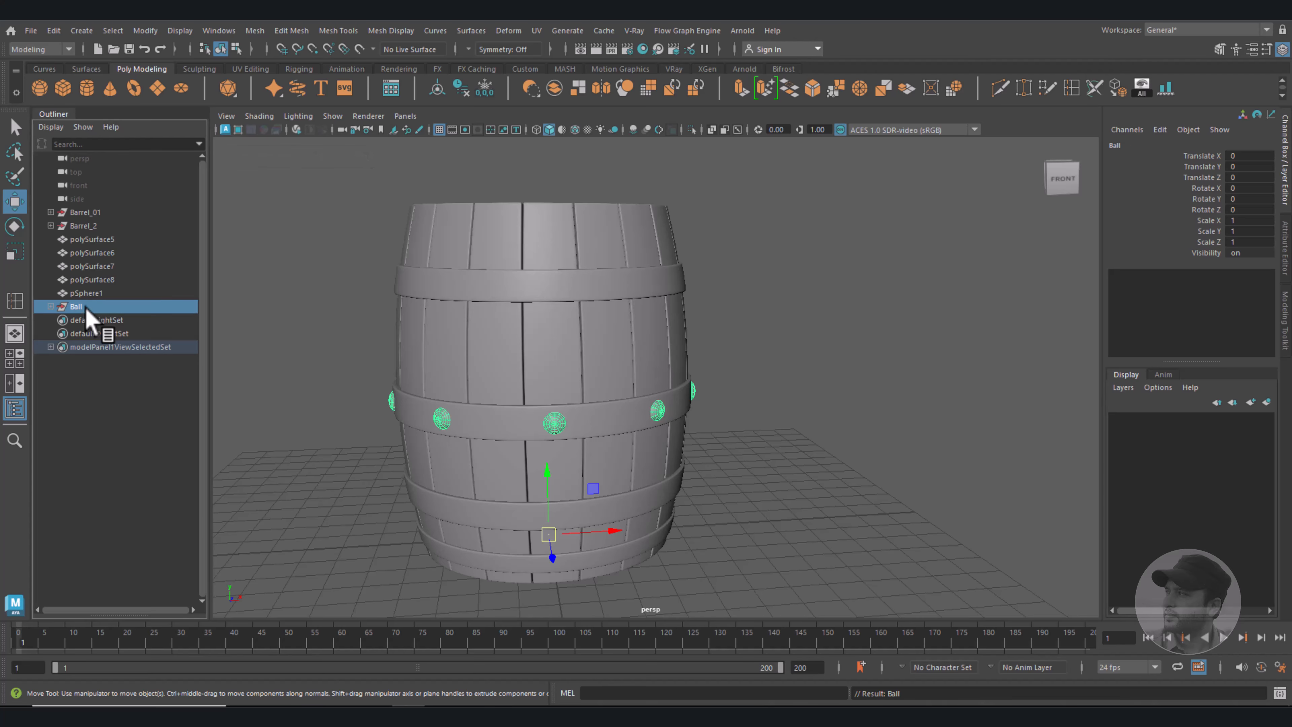
alt+middle_drag(796, 451, 837, 437)
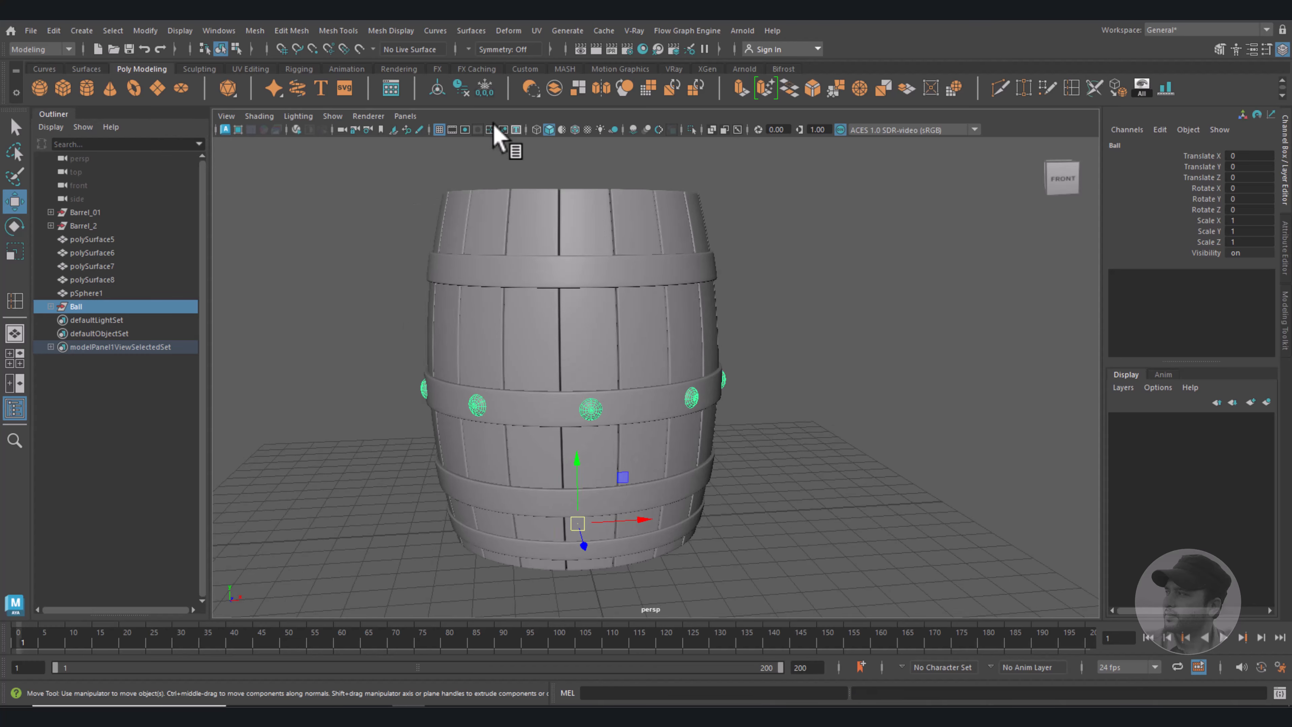
click(436, 88)
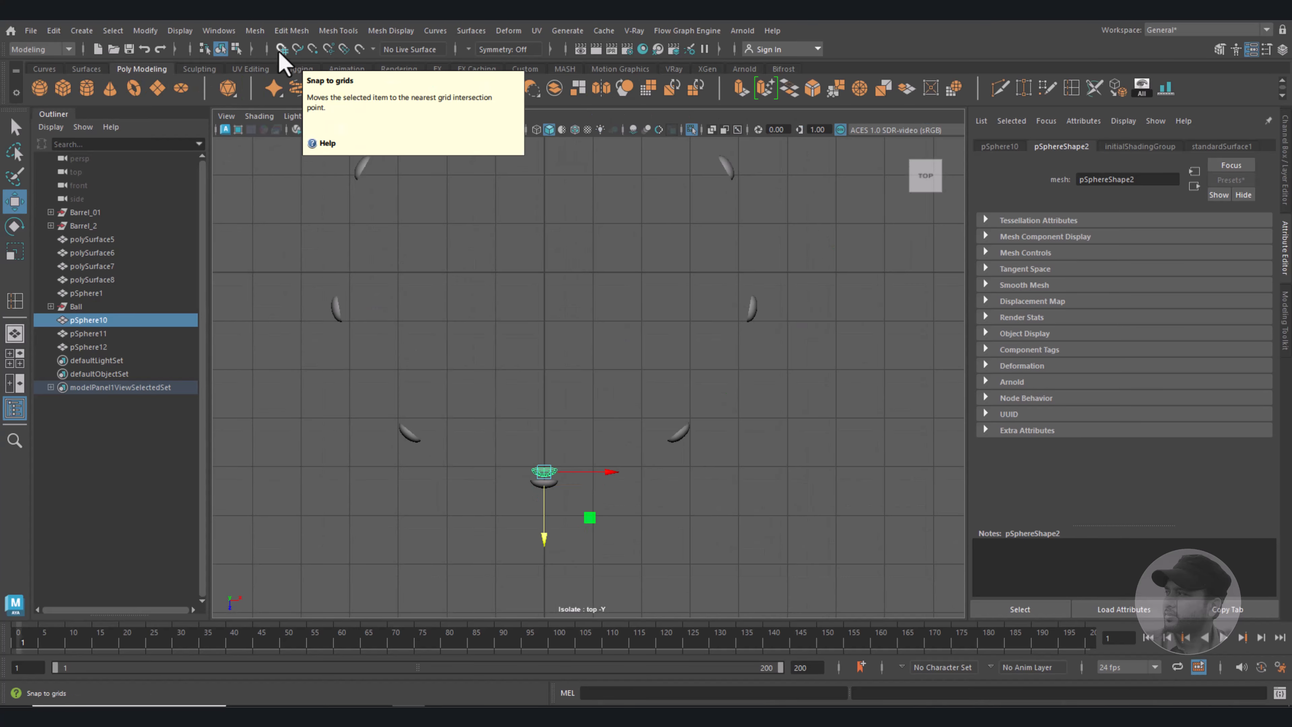
Turn on grid snapping for the isolated rivet copy in the top view, and leave that view.
click(281, 49)
key(space)
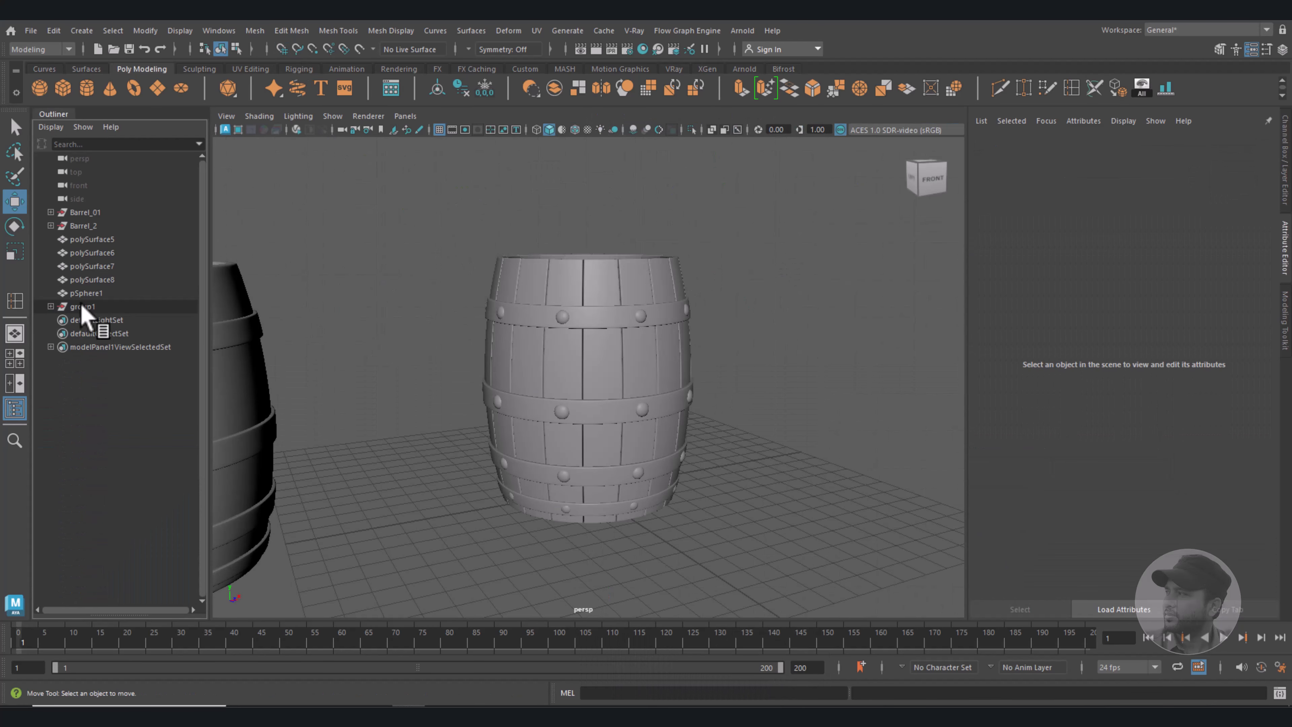
Rename the group holding the rivets of all four hoops as Ball.
click(85, 307)
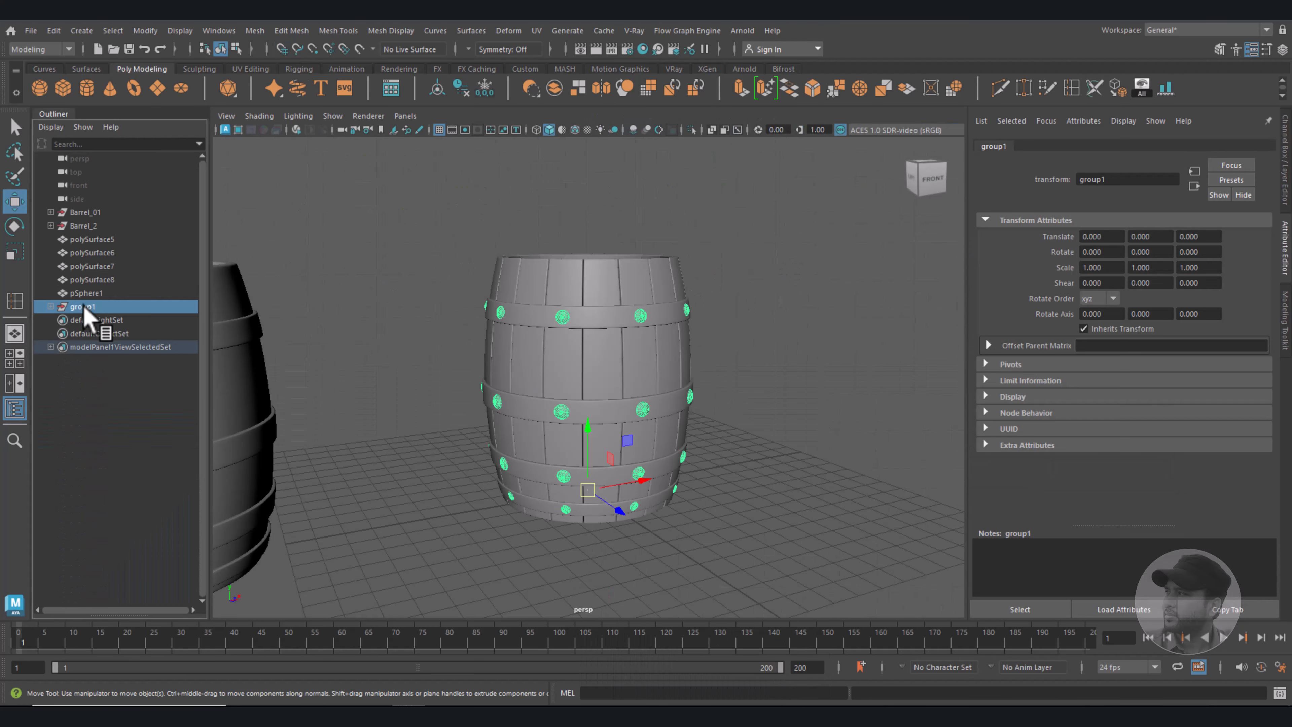
double_click(83, 307)
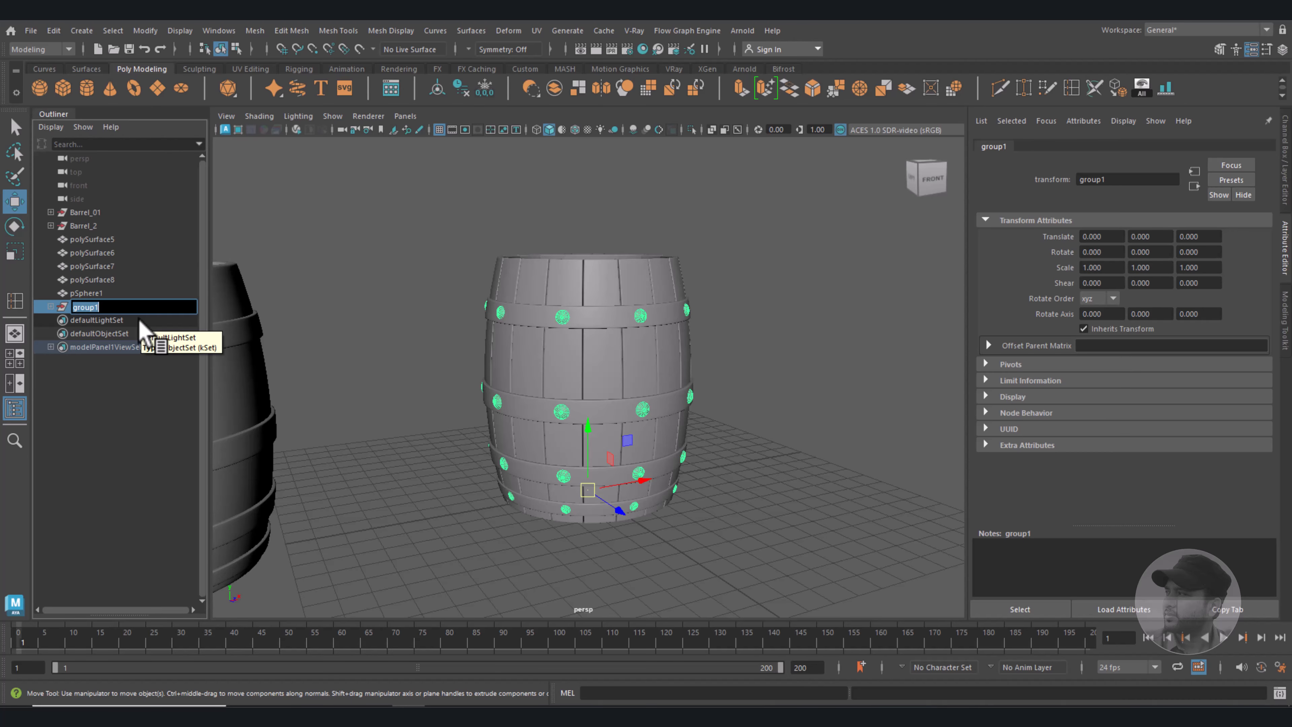
text(Ball)
key(Return)
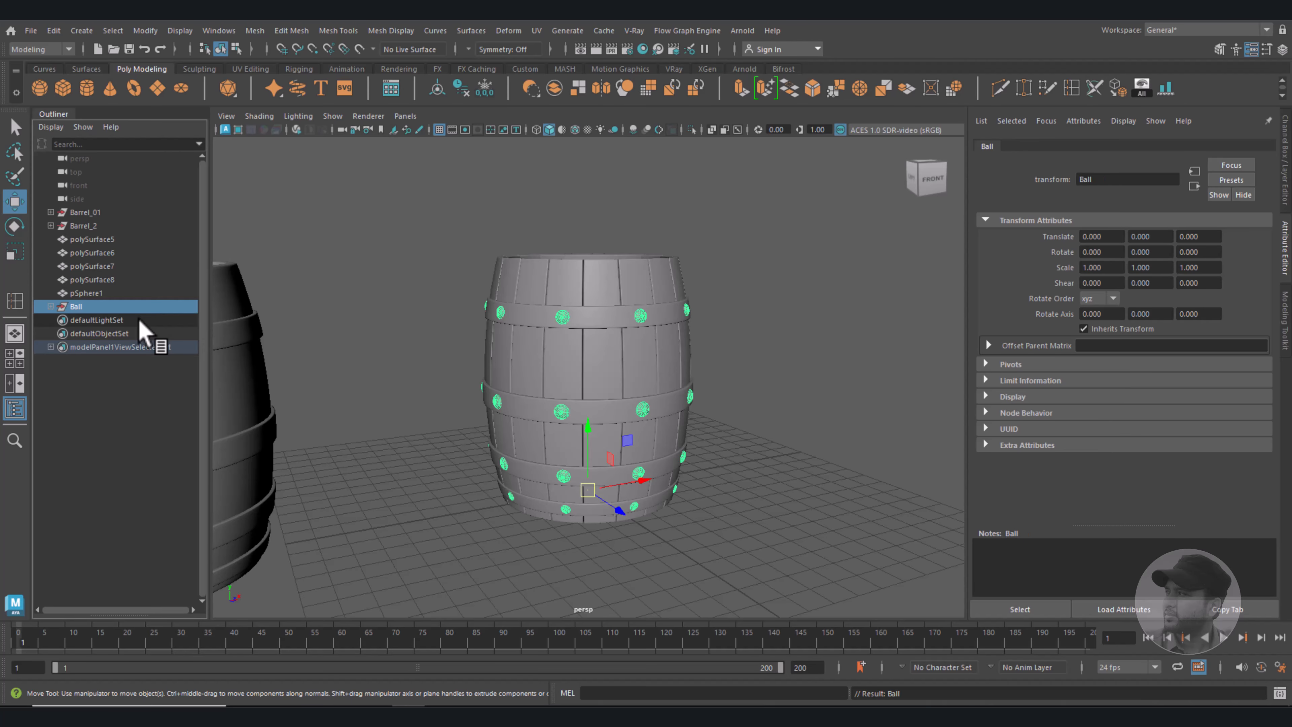
Group the four hoops polySurface5 to polySurface8 together with pSphere1, and name the group Ring.
click(92, 238)
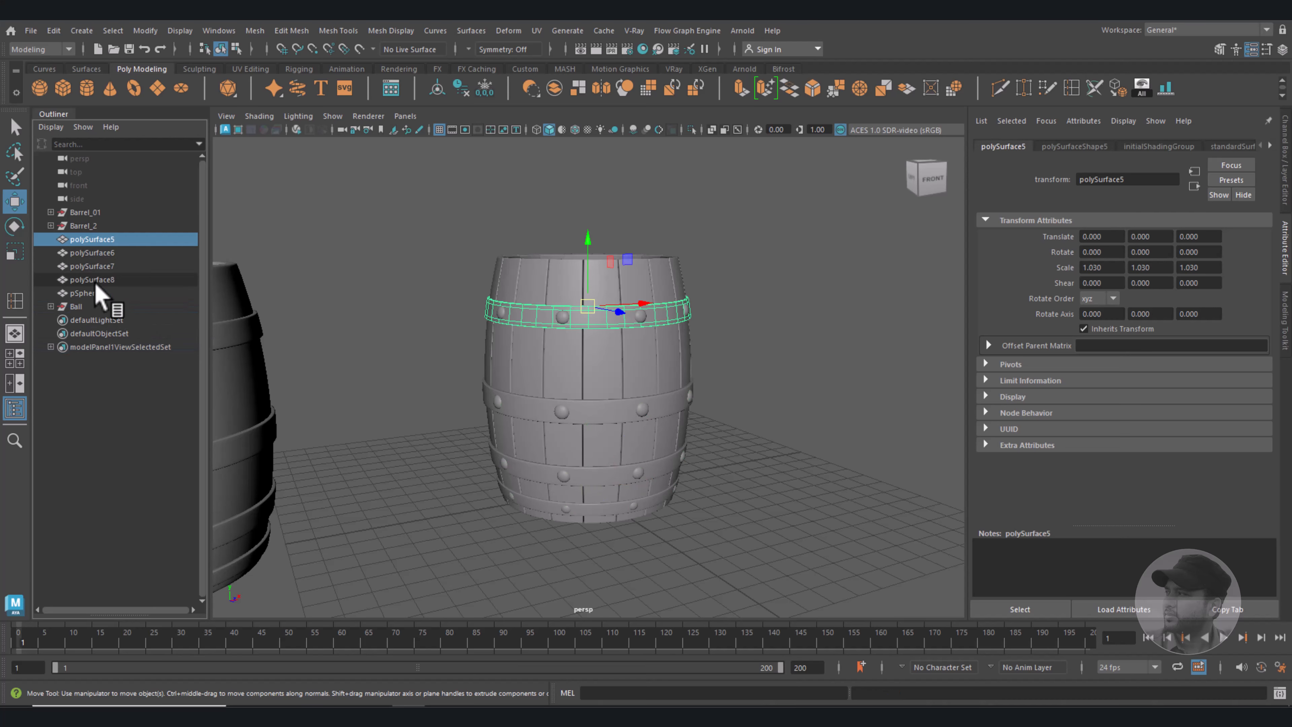
shift+click(94, 294)
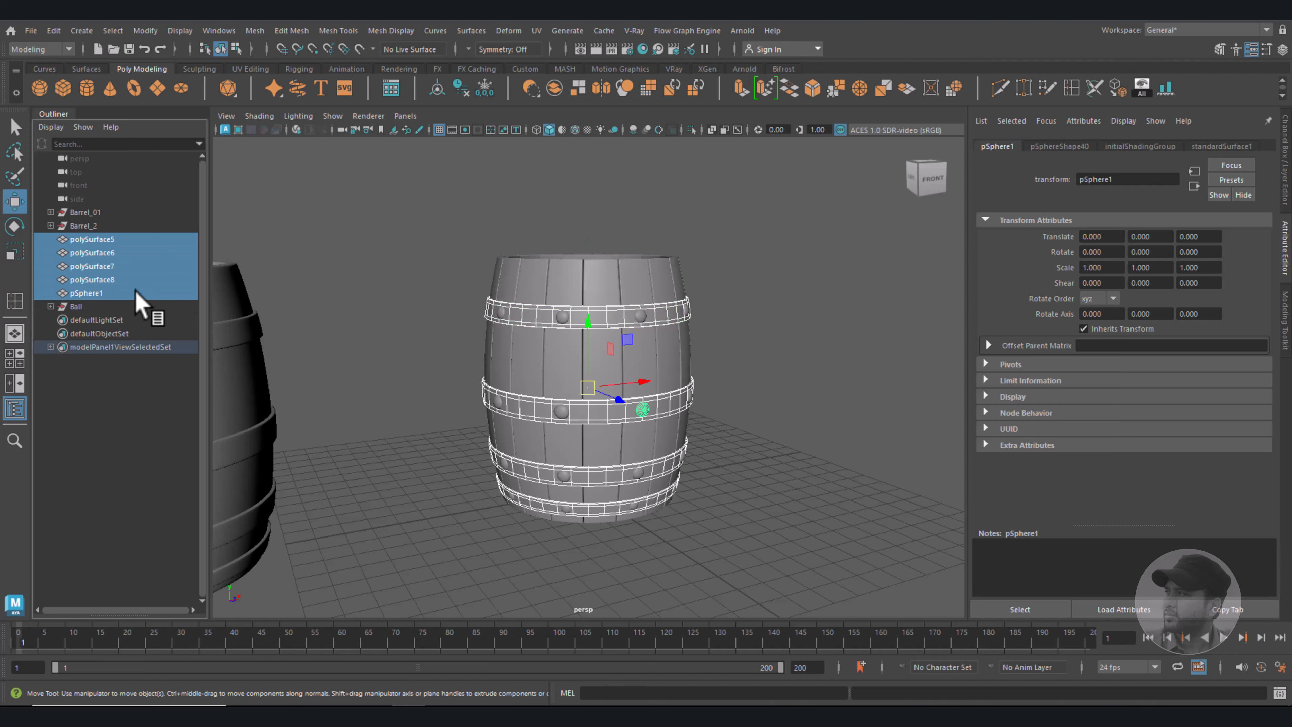
key(ctrl+g)
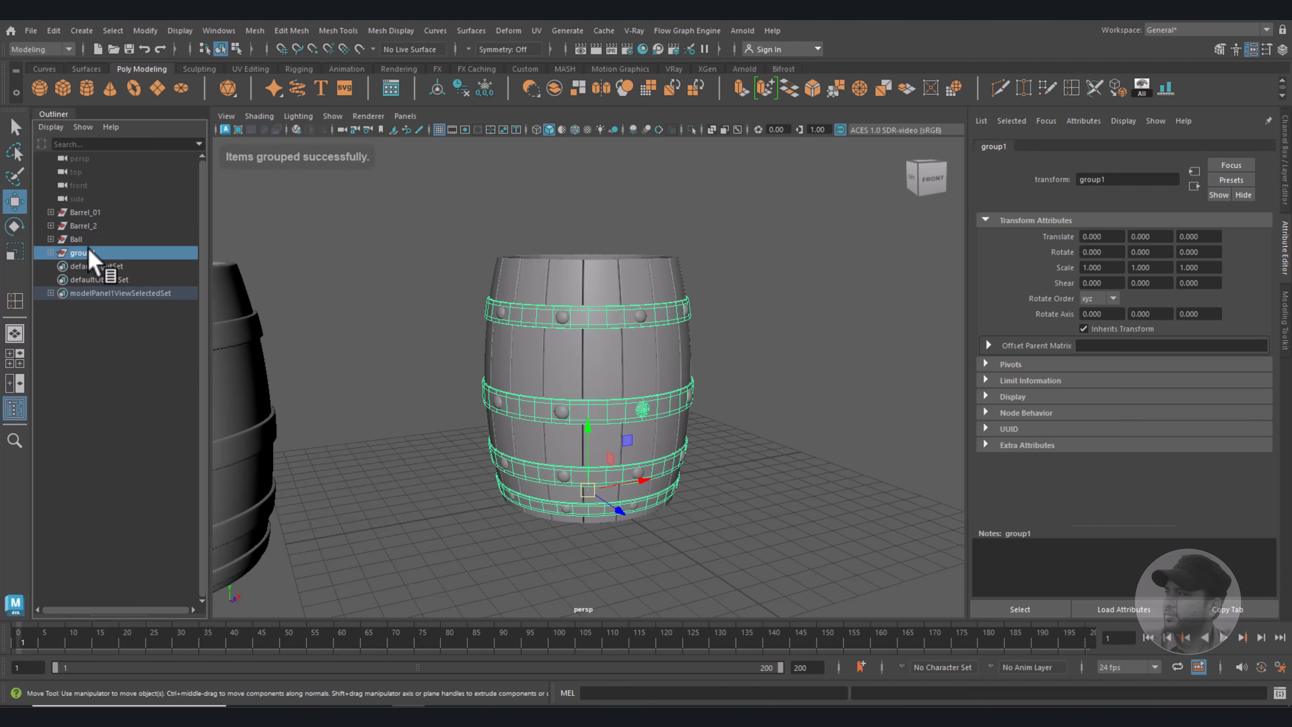
double_click(124, 253)
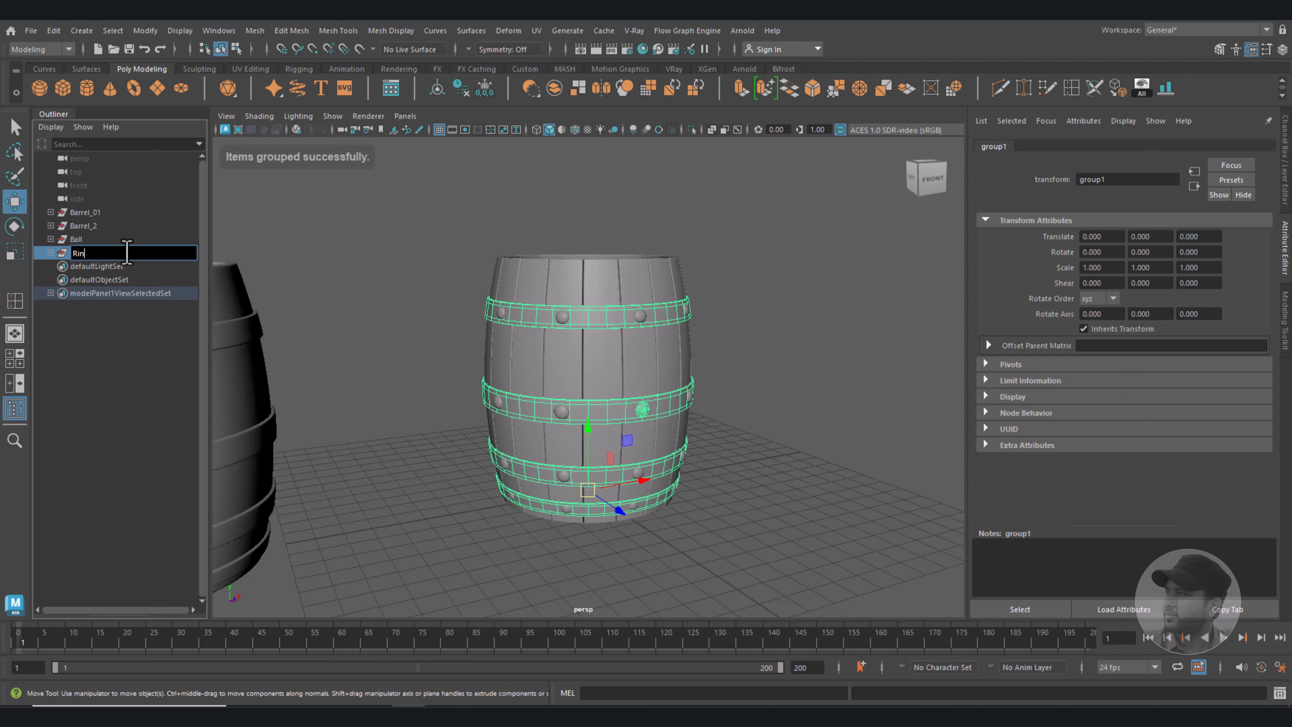
text(g)
key(Return)
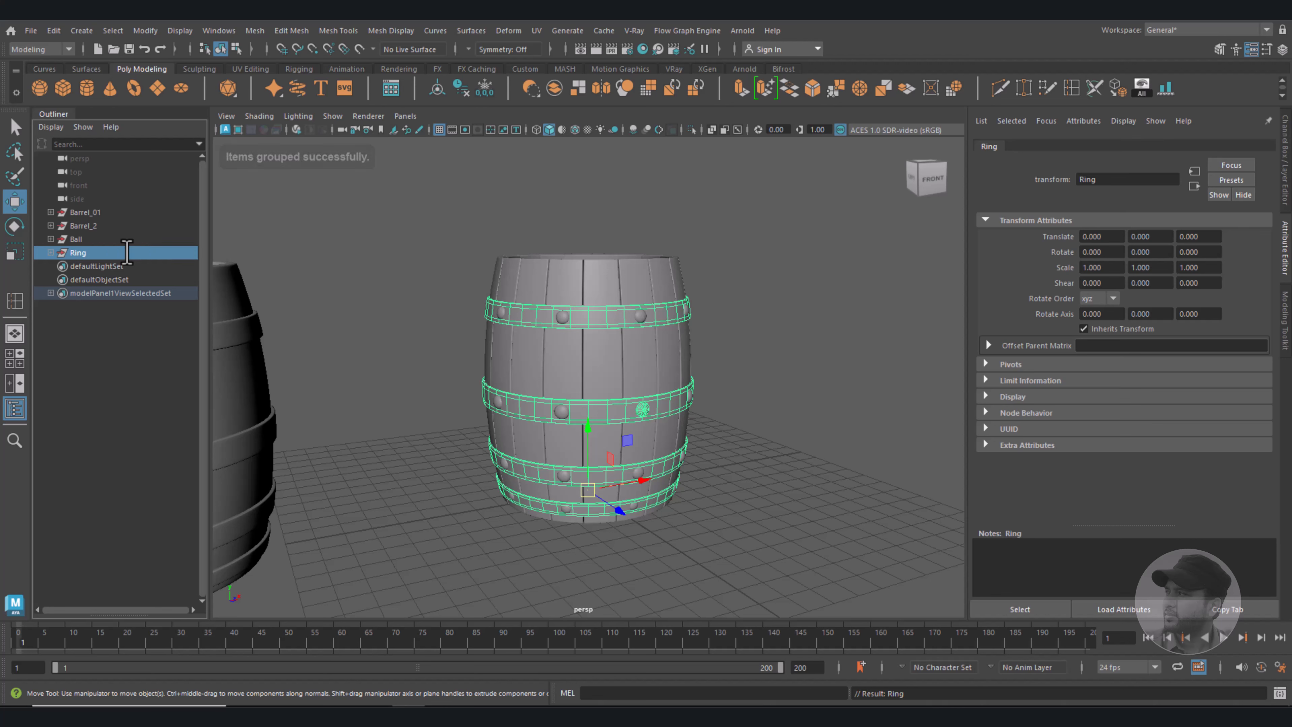
Parent the Ball and Ring groups under Barrel_2 and save the scene.
ctrl+click(81, 239)
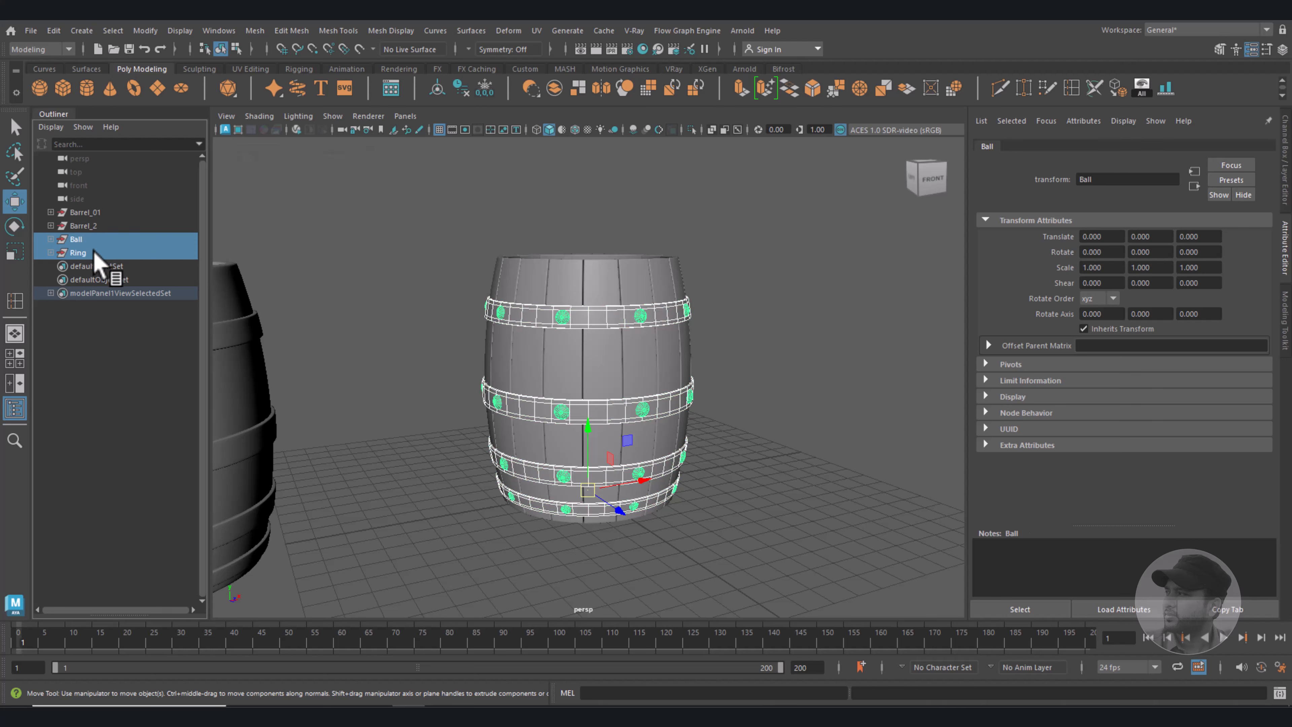
middle_drag(94, 254, 94, 227)
click(92, 226)
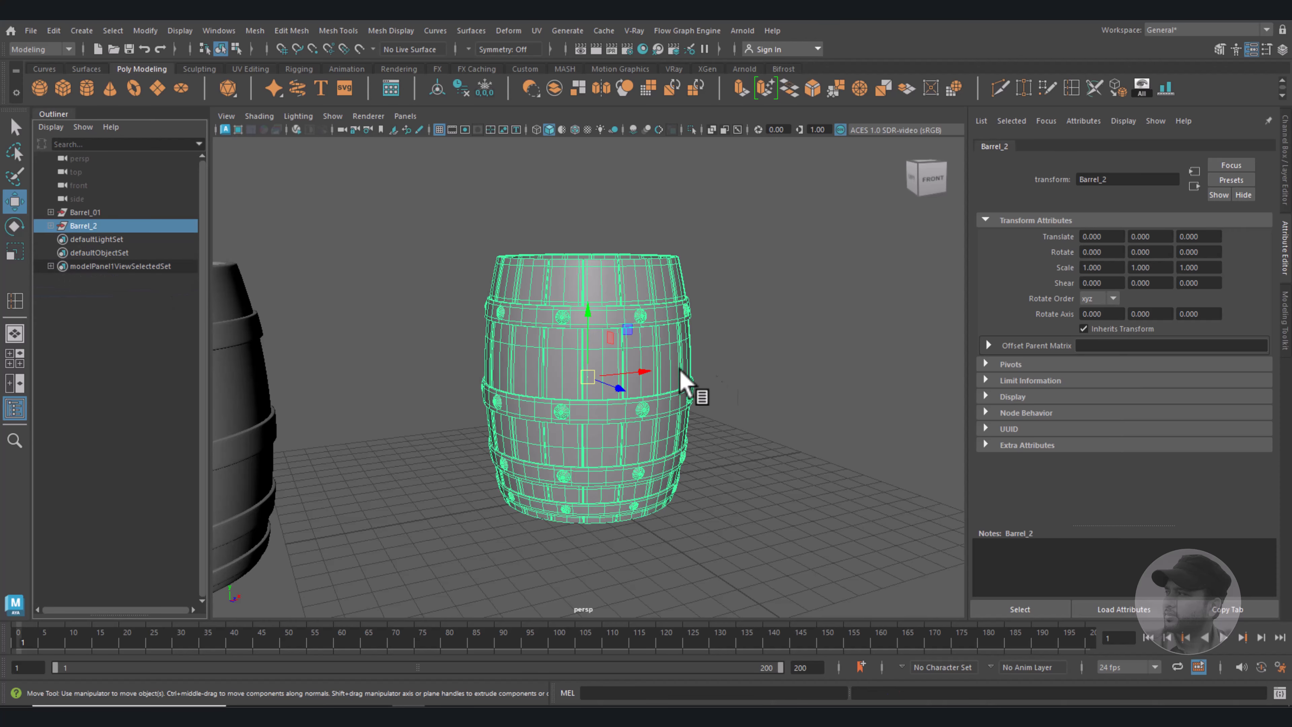
scroll(742, 392, down, 6)
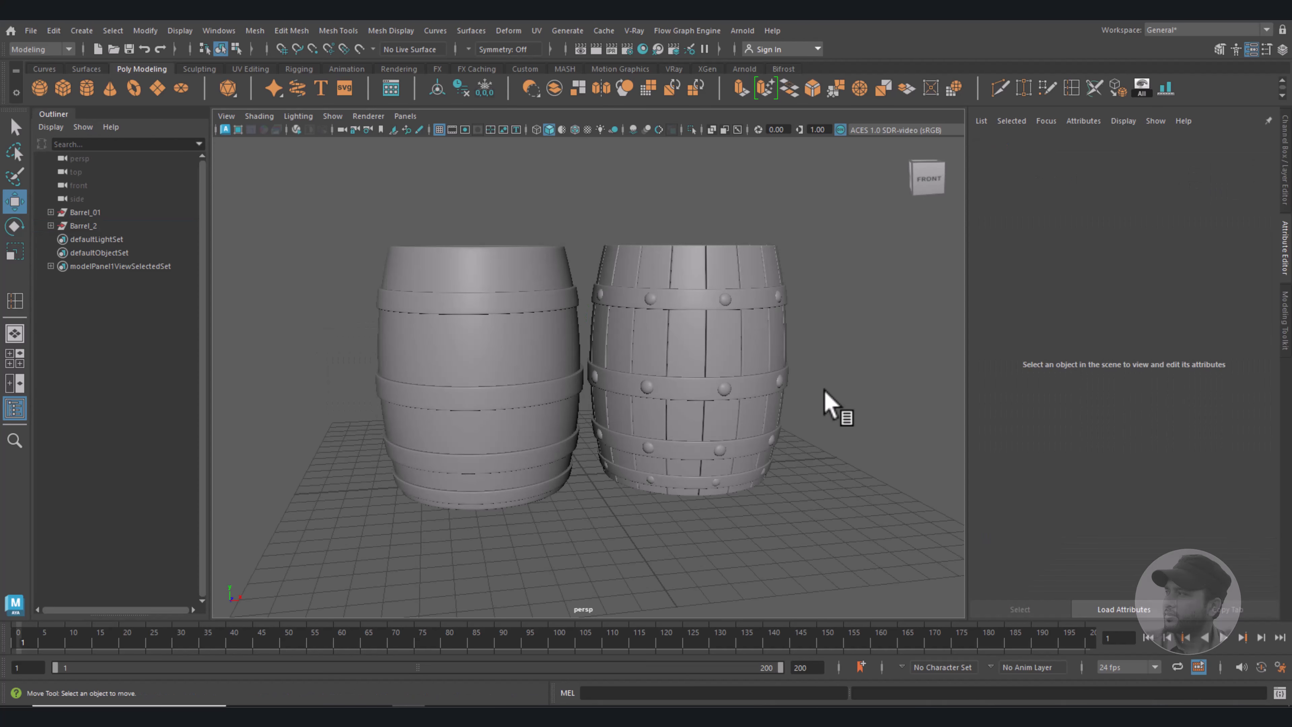
key(ctrl+s)
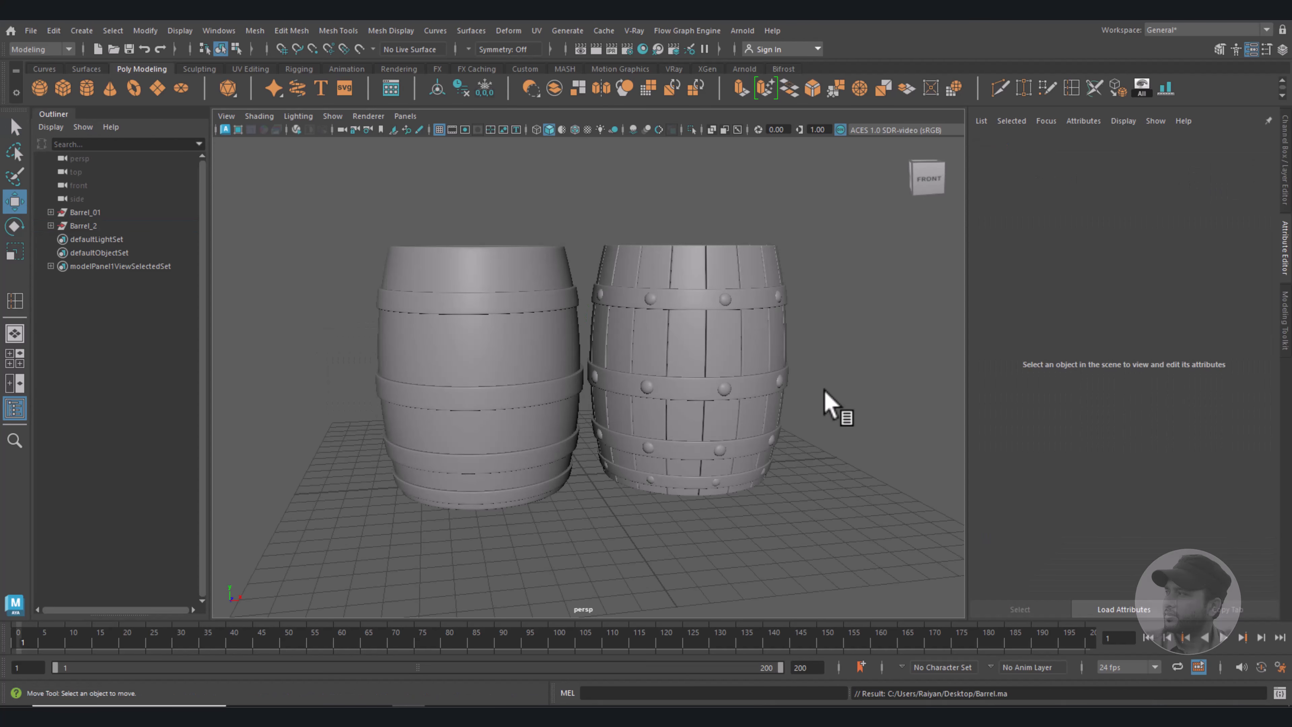